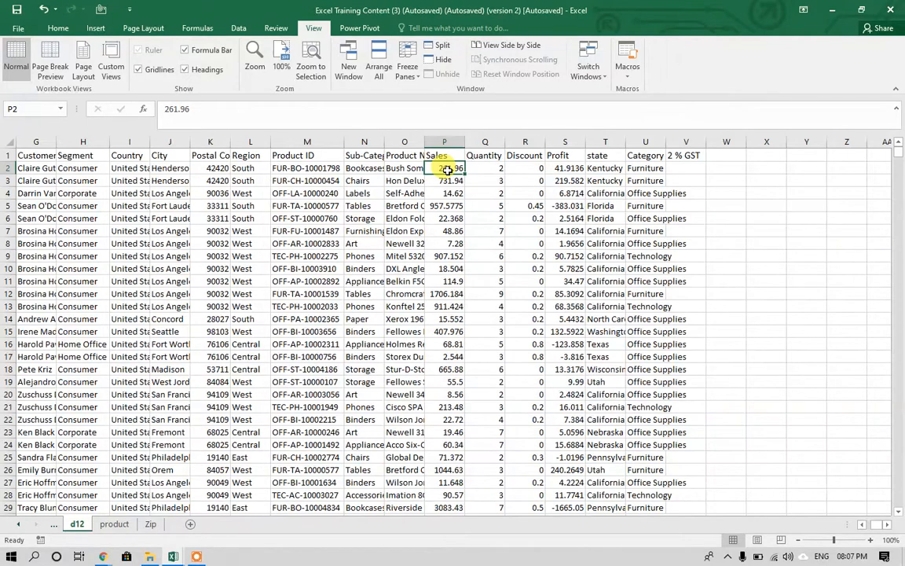
Auto-fit the width of the Category column and go to cell V2 under the 2 % GST header.
{"action": "double_click", "coordinate": [666, 141]}
{"action": "left_click", "coordinate": [668, 194]}
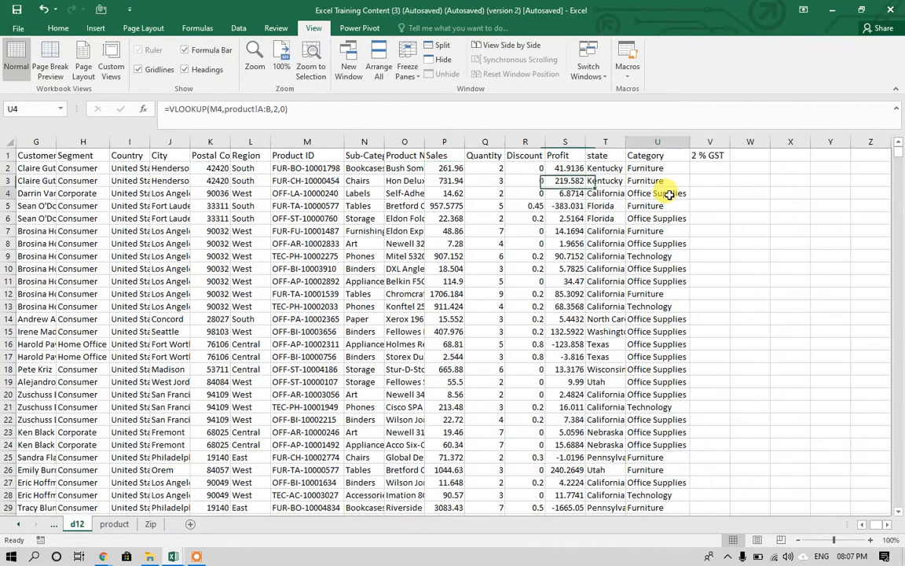
{"action": "key", "text": "Up"}
{"action": "key", "text": "Up"}
{"action": "key", "text": "Up"}
{"action": "key", "text": "Right"}
{"action": "key", "text": "Down"}
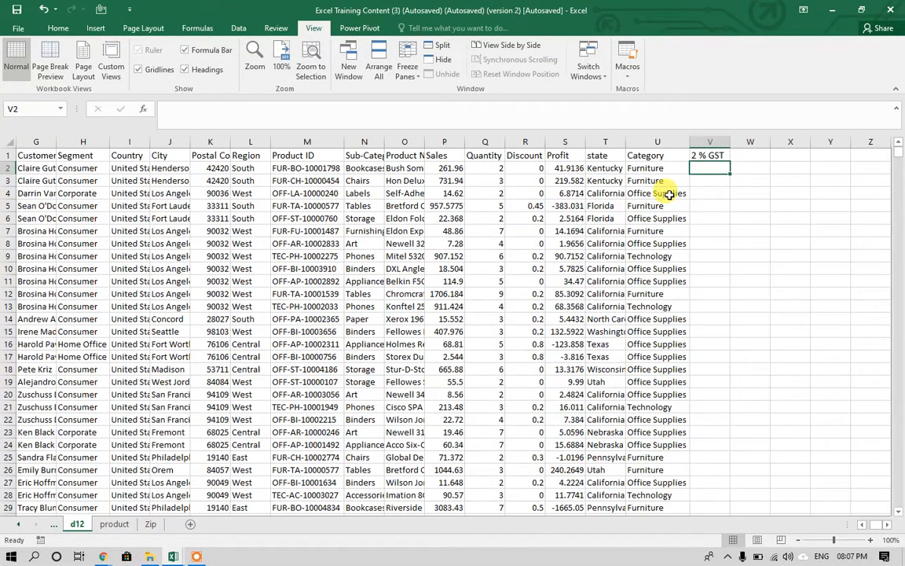
Highlight the first Sales value, cell P2, with a yellow fill.
{"action": "key", "text": "Left"}
{"action": "key", "text": "Left"}
{"action": "key", "text": "Left"}
{"action": "key", "text": "Left"}
{"action": "key", "text": "Left"}
{"action": "key", "text": "Left"}
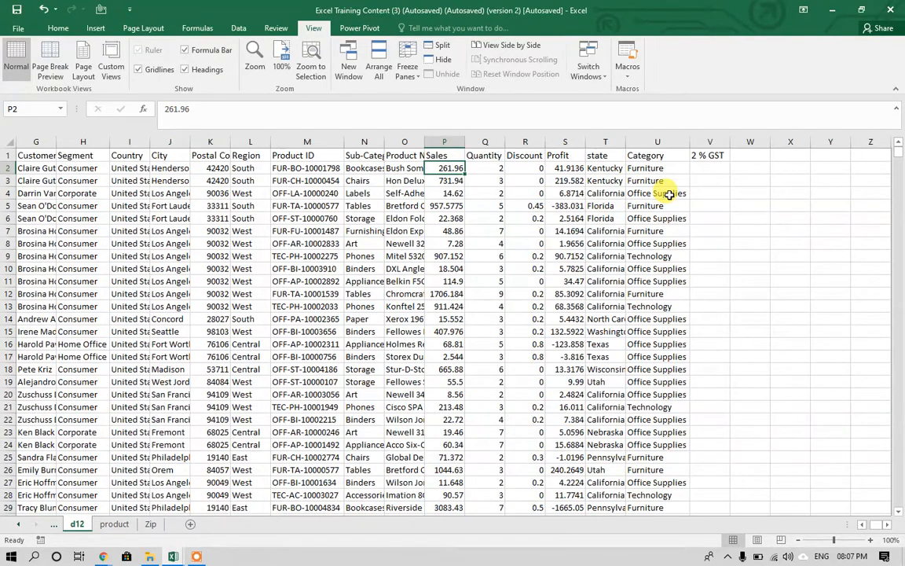
{"action": "key", "text": "Left"}
{"action": "key", "text": "Right"}
{"action": "left_click", "coordinate": [20, 30]}
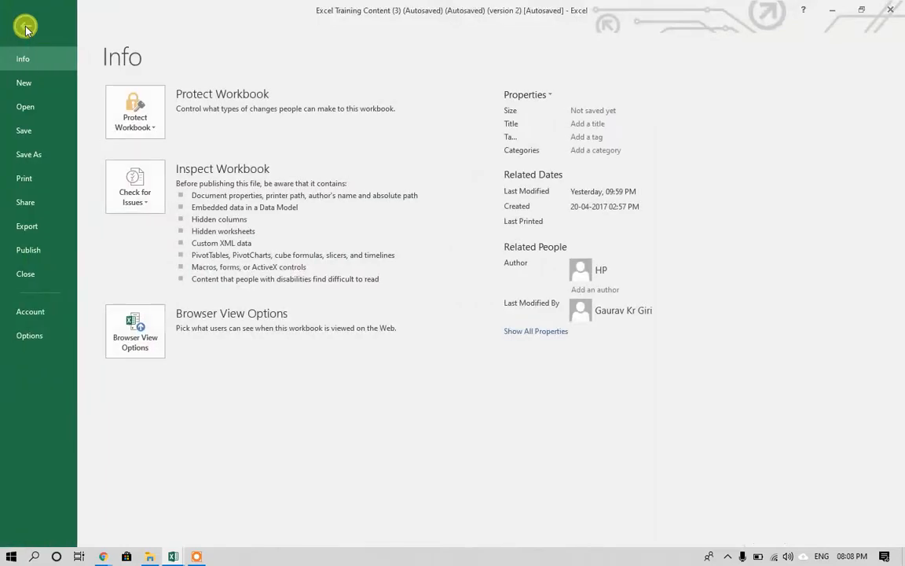
{"action": "left_click", "coordinate": [18, 24]}
{"action": "left_click", "coordinate": [57, 29]}
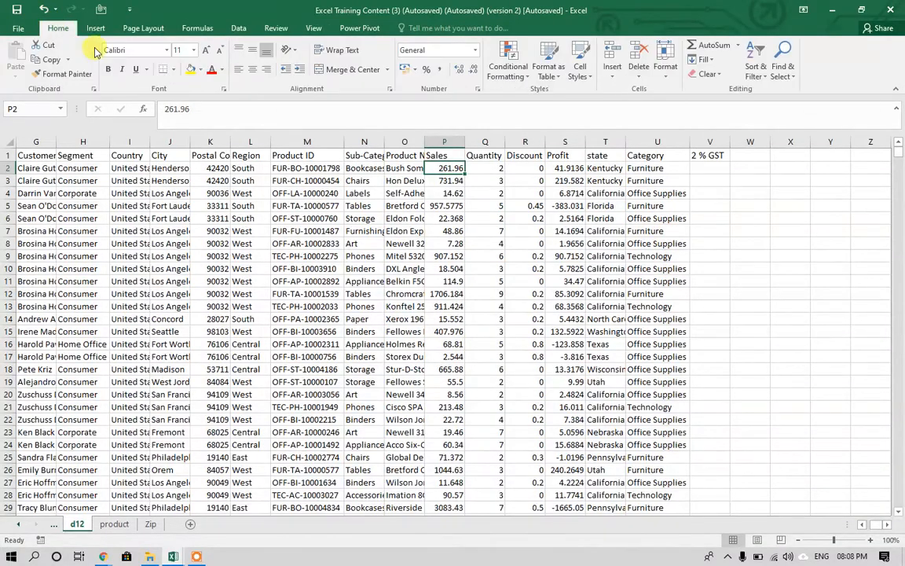
{"action": "left_click", "coordinate": [190, 71]}
Enter the formula =P2*2% in cell V2, the first data cell of the 2 % GST column.
{"action": "key", "text": "Right"}
{"action": "key", "text": "Right"}
{"action": "key", "text": "Right"}
{"action": "key", "text": "Right"}
{"action": "key", "text": "Right"}
{"action": "key", "text": "Right"}
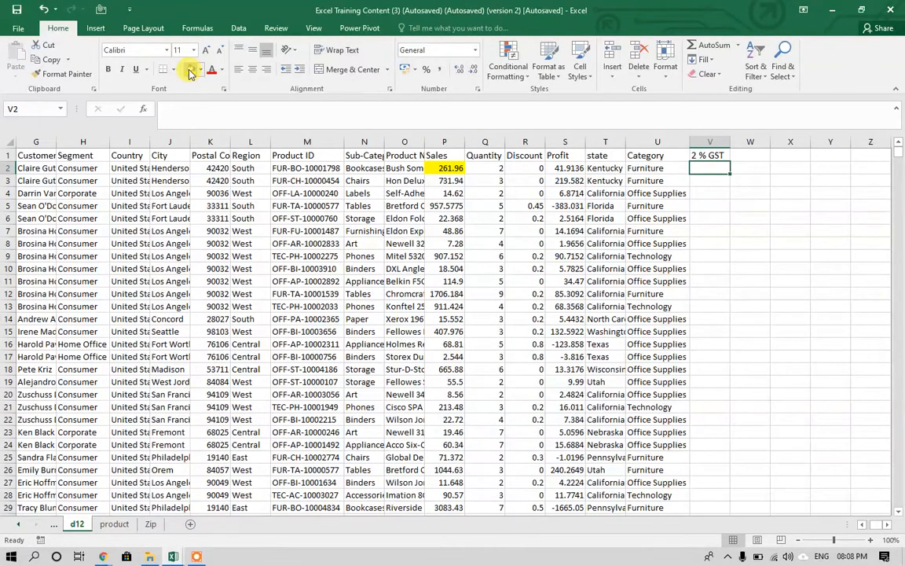
{"action": "type", "text": "="}
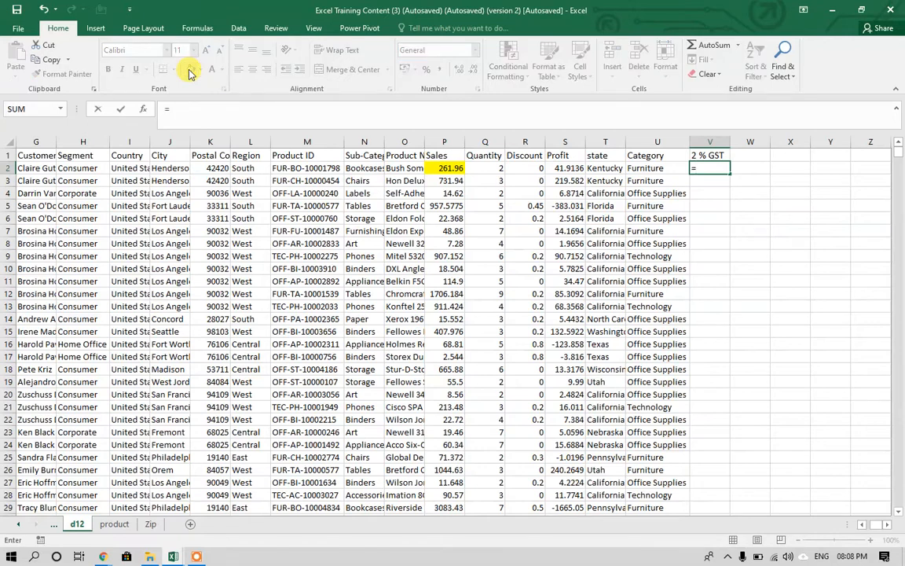
{"action": "key", "text": "Left"}
{"action": "key", "text": "Left"}
{"action": "key", "text": "Left"}
{"action": "key", "text": "Left"}
{"action": "key", "text": "Left"}
{"action": "key", "text": "Left"}
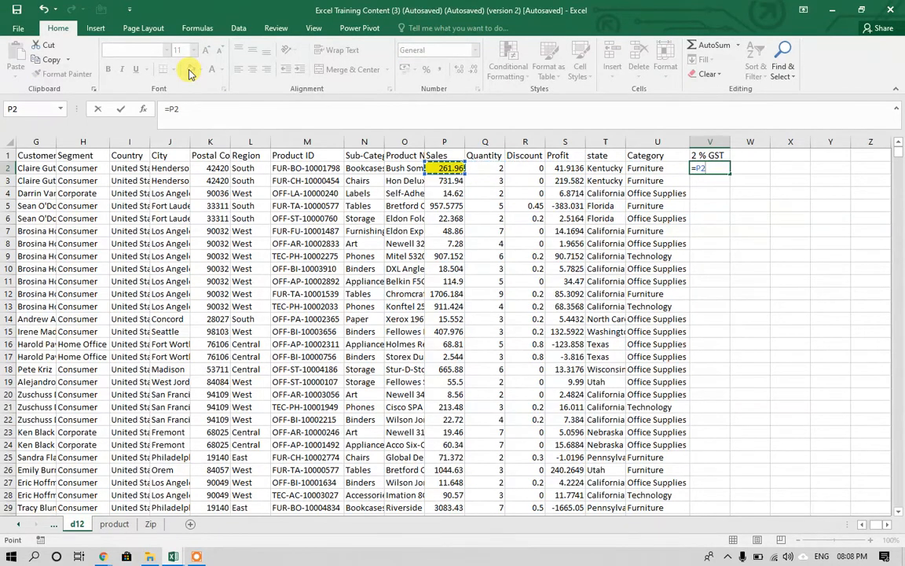
{"action": "key", "text": "Right"}
{"action": "key", "text": "Right"}
{"action": "key", "text": "Right"}
{"action": "key", "text": "Right"}
{"action": "key", "text": "Right"}
{"action": "key", "text": "Right"}
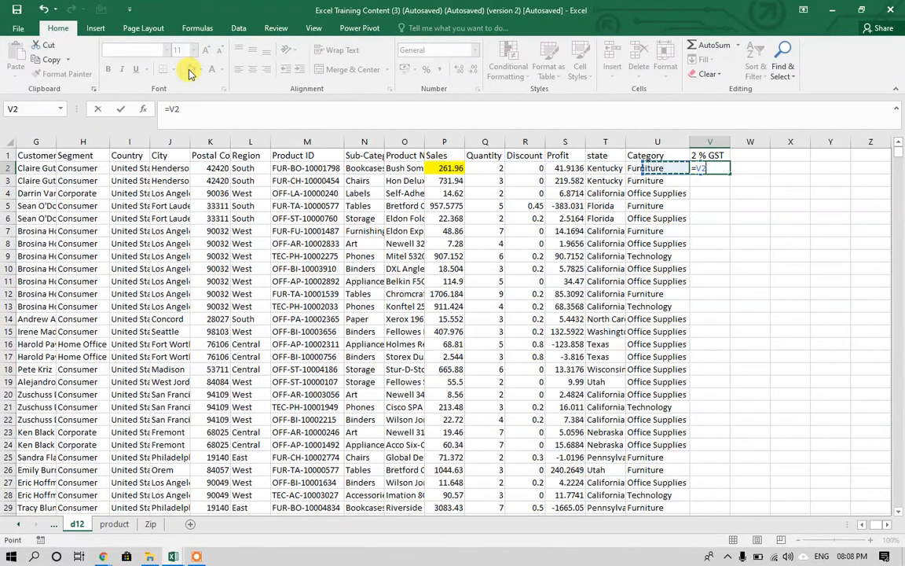
{"action": "key", "text": "Left"}
{"action": "key", "text": "Left"}
{"action": "key", "text": "Left"}
{"action": "key", "text": "Left"}
{"action": "key", "text": "Left"}
{"action": "key", "text": "Left"}
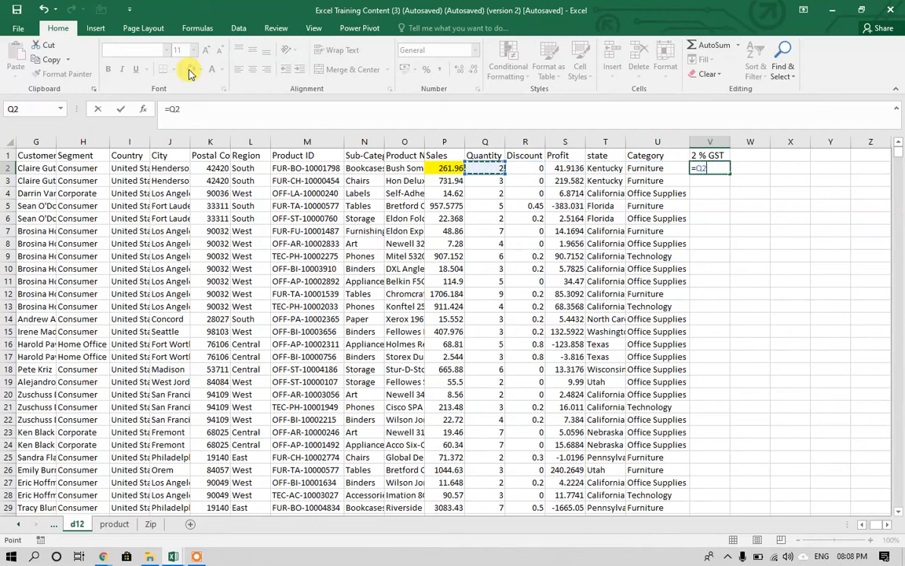
{"action": "type", "text": "*"}
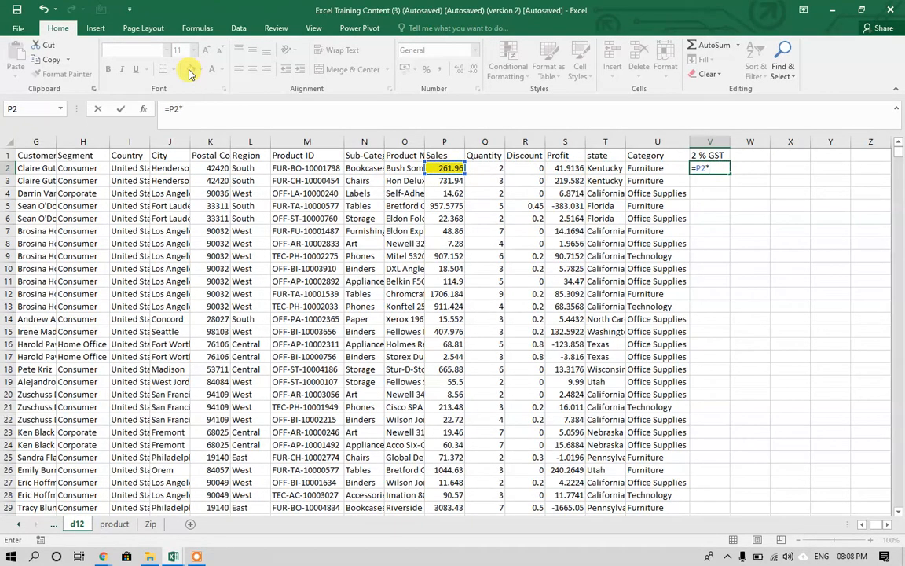
{"action": "type", "text": "2%"}
{"action": "key", "text": "Return"}
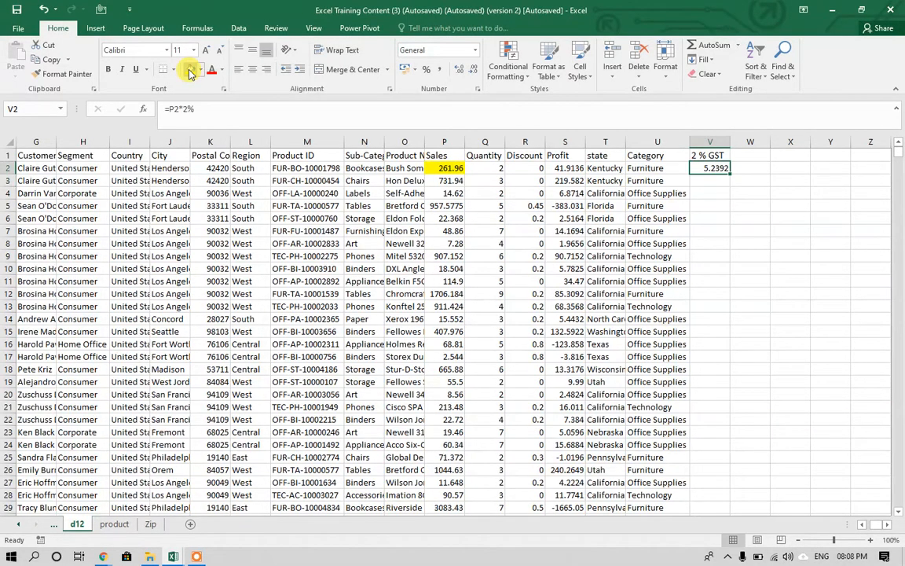
Compare the Sales amount in P2 with the calculated GST amount in V2.
{"action": "key", "text": "Left"}
{"action": "key", "text": "Left"}
{"action": "key", "text": "Left"}
{"action": "key", "text": "Left"}
{"action": "key", "text": "Left"}
{"action": "key", "text": "Left"}
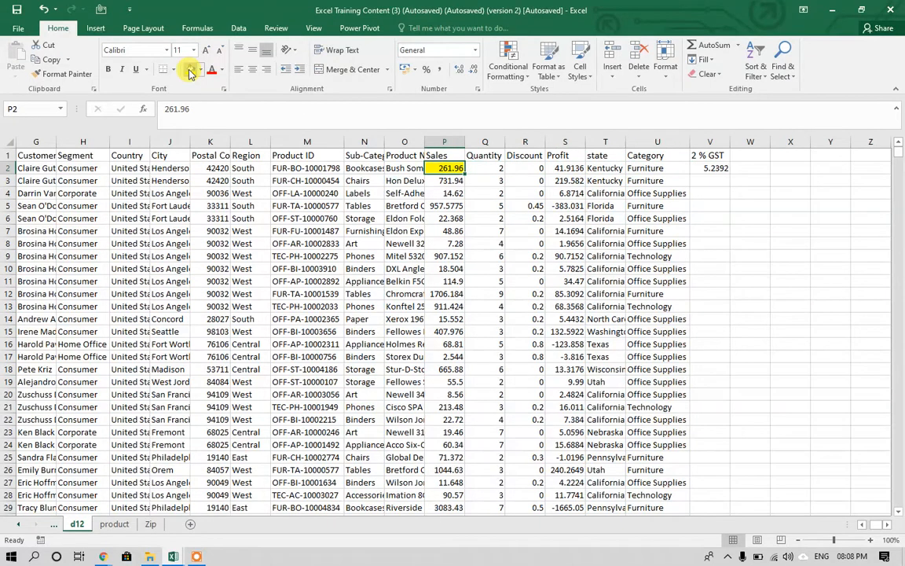
{"action": "key", "text": "Right"}
{"action": "key", "text": "Right"}
{"action": "key", "text": "Right"}
{"action": "key", "text": "Right"}
{"action": "key", "text": "Right"}
{"action": "key", "text": "Right"}
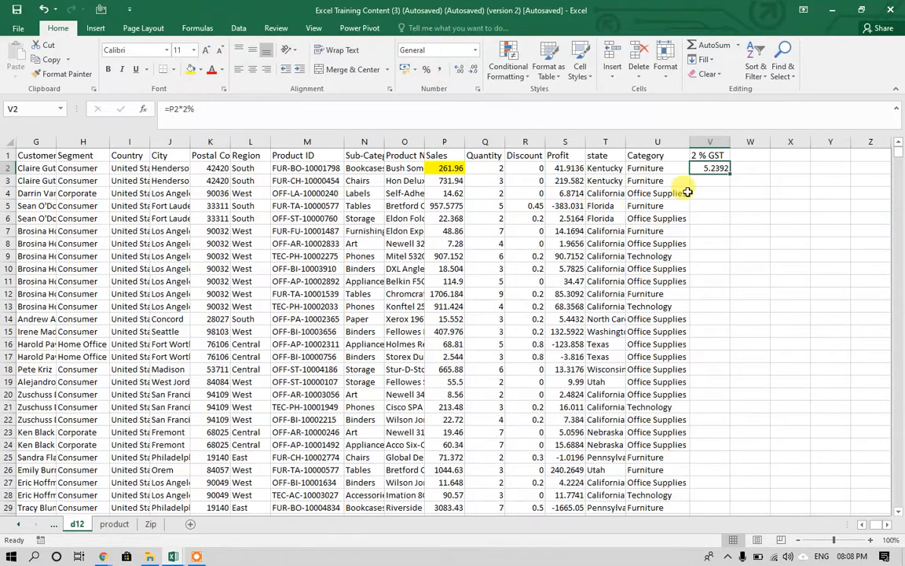
Fill the V2 formula down the whole 2 % GST column and check the copied formulas in its first rows.
{"action": "double_click", "coordinate": [730, 174]}
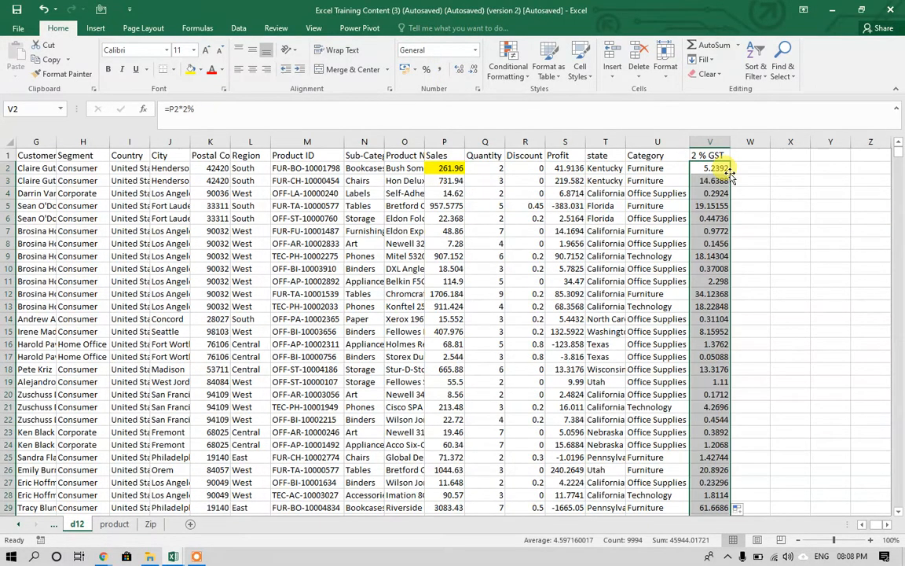
{"action": "left_click", "coordinate": [705, 229]}
{"action": "key", "text": "Down"}
{"action": "key", "text": "Down"}
{"action": "key", "text": "Down"}
{"action": "key", "text": "Down"}
{"action": "key", "text": "Down"}
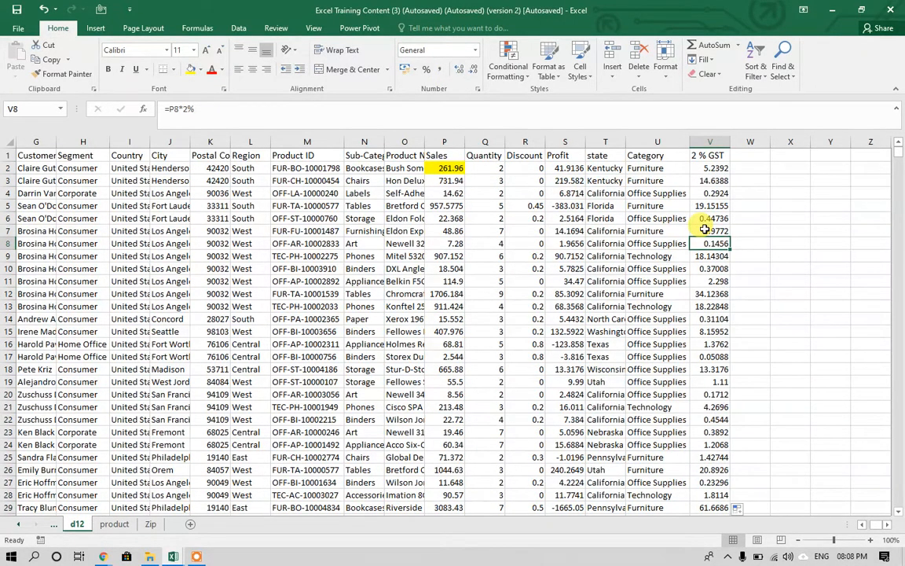
{"action": "key", "text": "Up"}
{"action": "key", "text": "Up"}
{"action": "key", "text": "Up"}
{"action": "key", "text": "Up"}
{"action": "key", "text": "Up"}
{"action": "key", "text": "Up"}
{"action": "key", "text": "Up"}
{"action": "key", "text": "Up"}
{"action": "key", "text": "Up"}
{"action": "key", "text": "Up"}
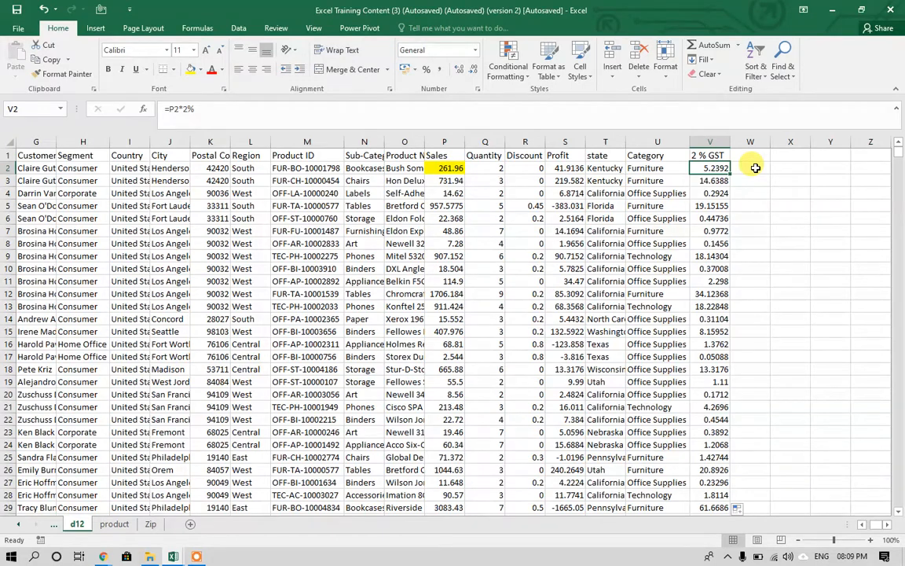
Wrap the V2 calculation in ROUND with one decimal place, making it =ROUND(P2*2%,1).
{"action": "left_click", "coordinate": [168, 109]}
{"action": "type", "text": "ro"}
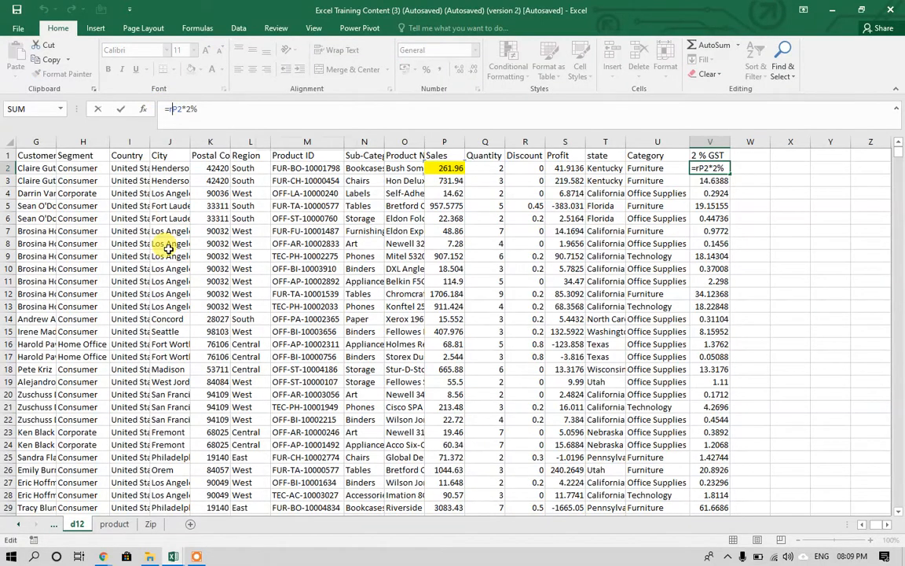
{"action": "type", "text": "un"}
{"action": "key", "text": "Tab"}
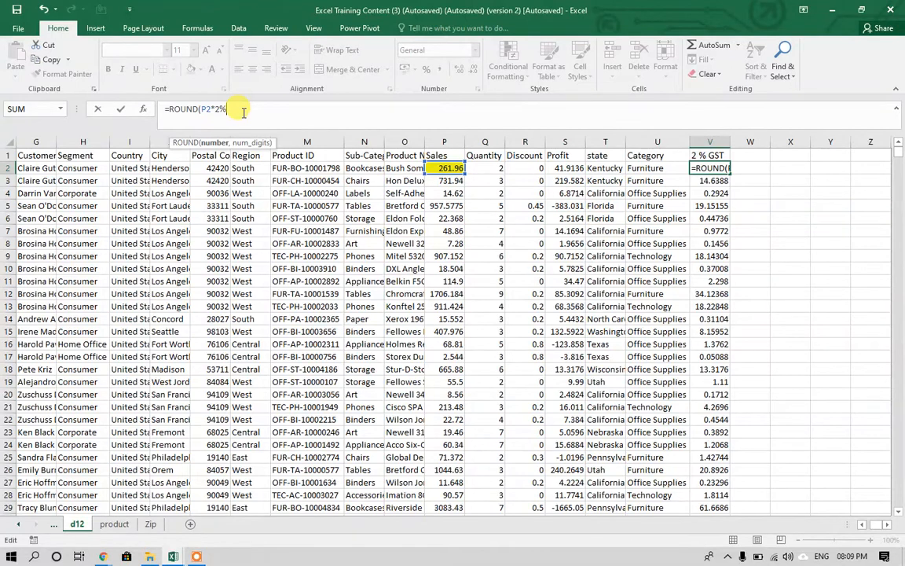
{"action": "type", "text": ",1)"}
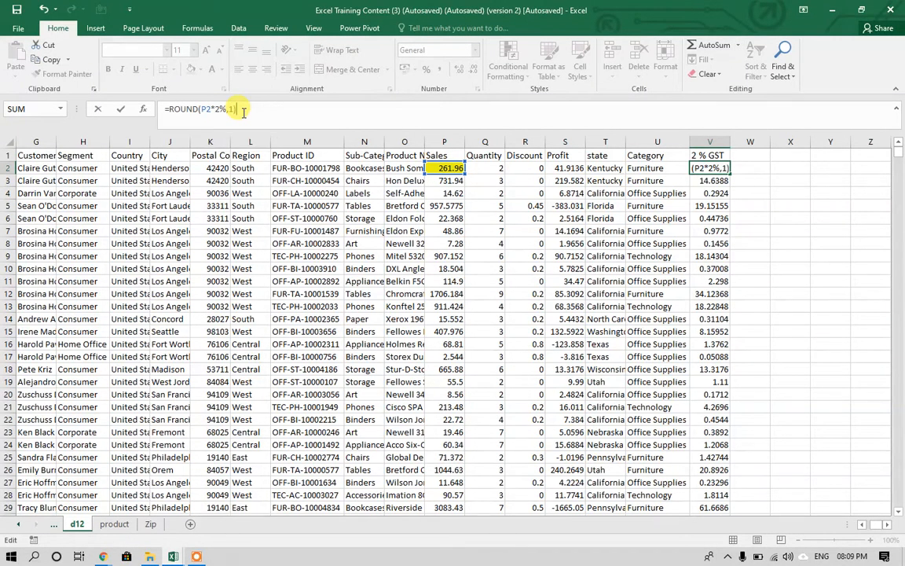
{"action": "key", "text": "Return"}
{"action": "key", "text": "Up"}
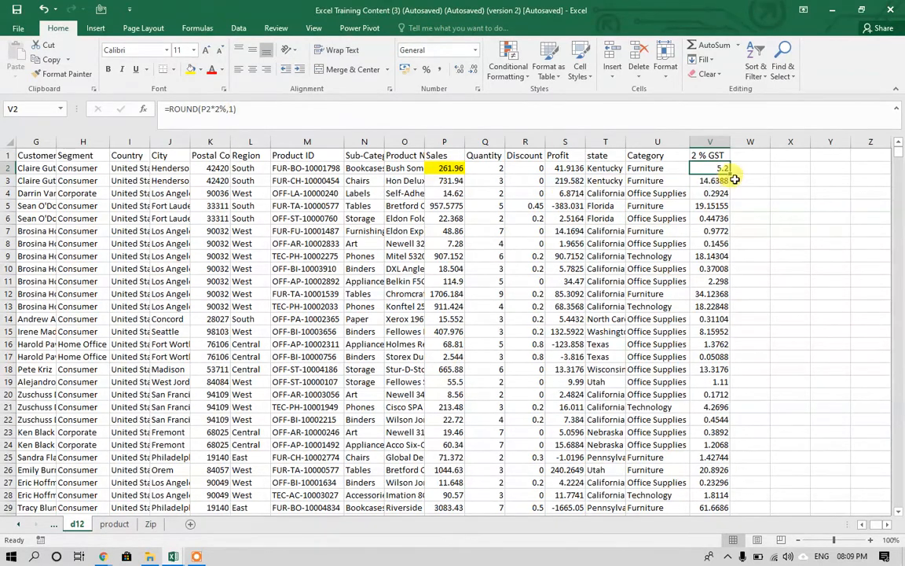
Fill the ROUND formula from V2 down the entire 2 % GST column and check its first rows.
{"action": "double_click", "coordinate": [733, 176]}
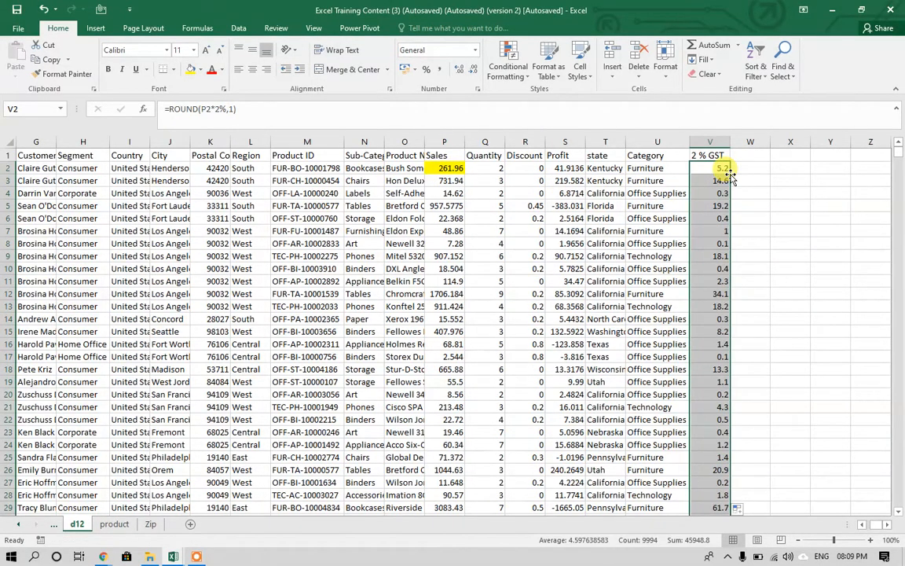
{"action": "left_click", "coordinate": [712, 235]}
{"action": "key", "text": "Up"}
{"action": "key", "text": "Up"}
{"action": "key", "text": "Up"}
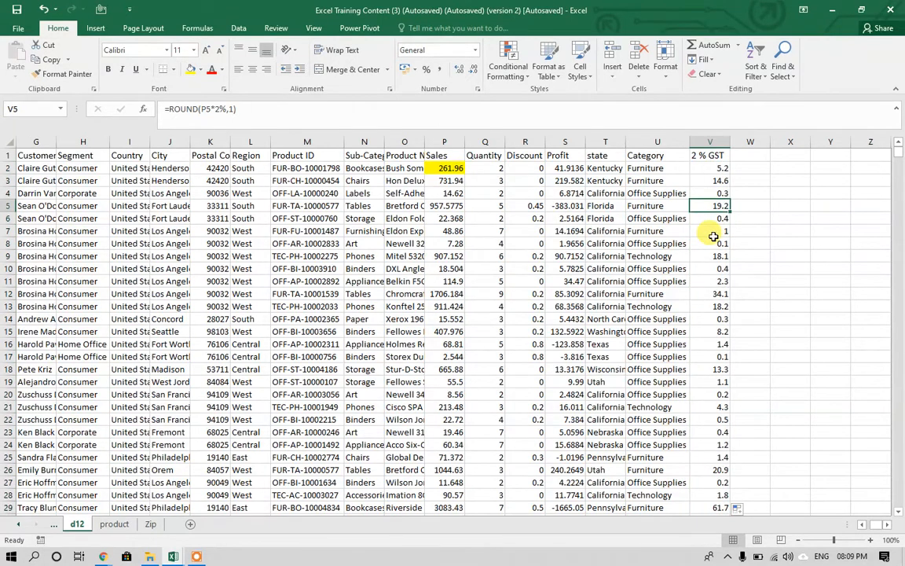
{"action": "key", "text": "Up"}
{"action": "key", "text": "Up"}
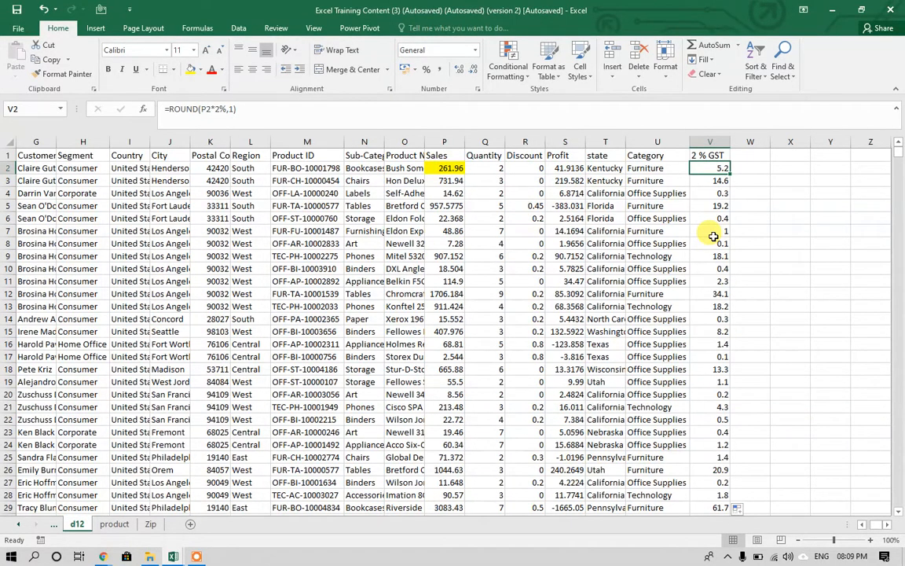
Compare the Sales value in P2 with the rounded GST value in V2.
{"action": "key", "text": "Left"}
{"action": "key", "text": "Left"}
{"action": "key", "text": "Left"}
{"action": "key", "text": "Left"}
{"action": "key", "text": "Left"}
{"action": "key", "text": "Left"}
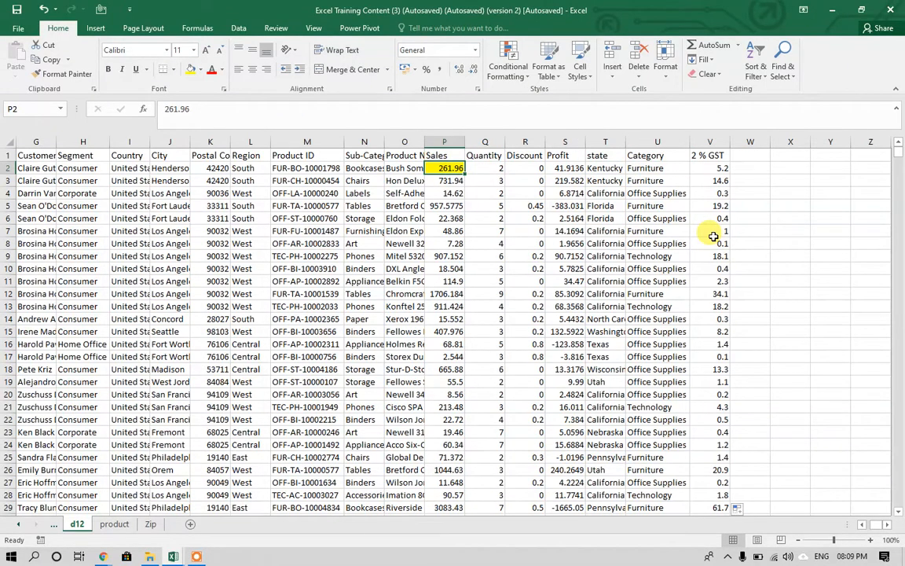
{"action": "key", "text": "Right"}
{"action": "key", "text": "Right"}
{"action": "key", "text": "Right"}
{"action": "key", "text": "Right"}
{"action": "key", "text": "Right"}
{"action": "key", "text": "Right"}
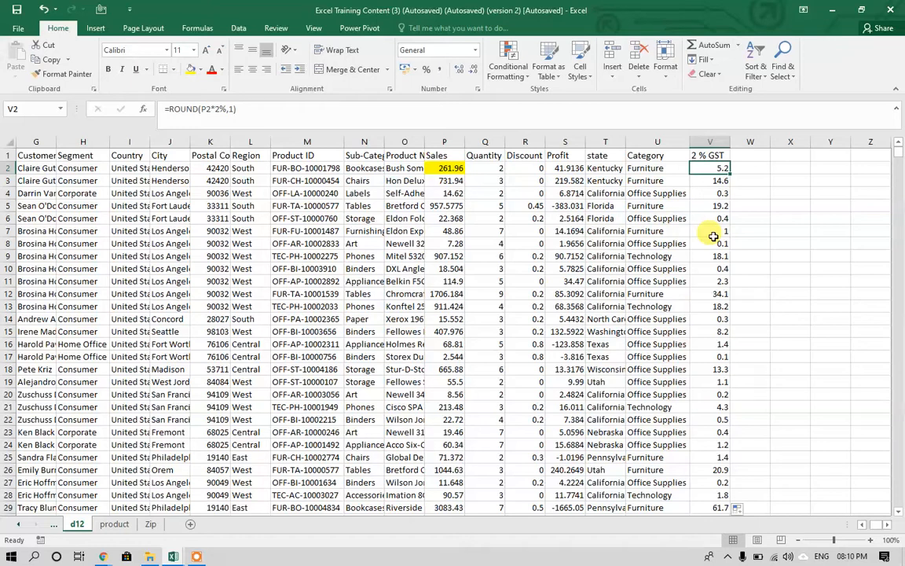
Apply the ₹ English (India) accounting format to the Sales column and the 2 % GST column.
{"action": "left_click", "coordinate": [446, 142]}
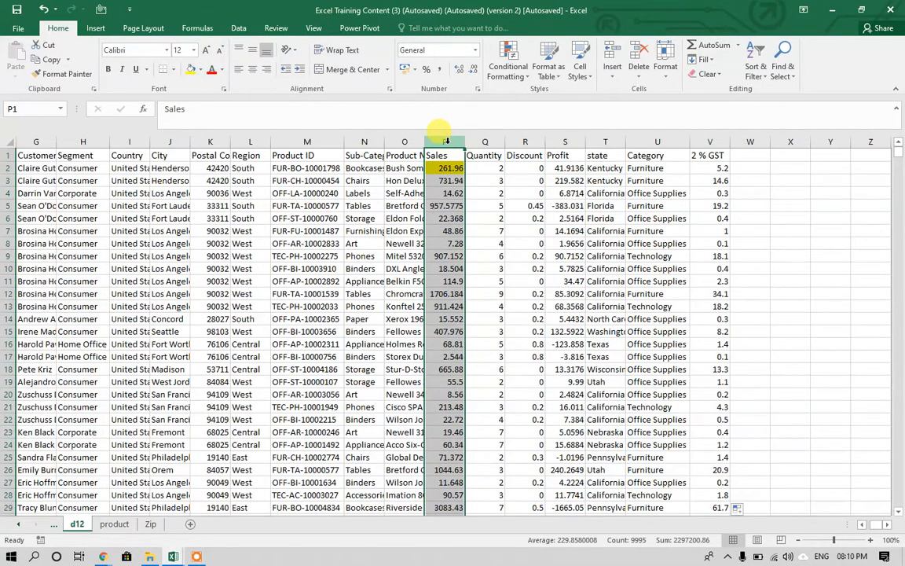
{"action": "left_click", "coordinate": [413, 69]}
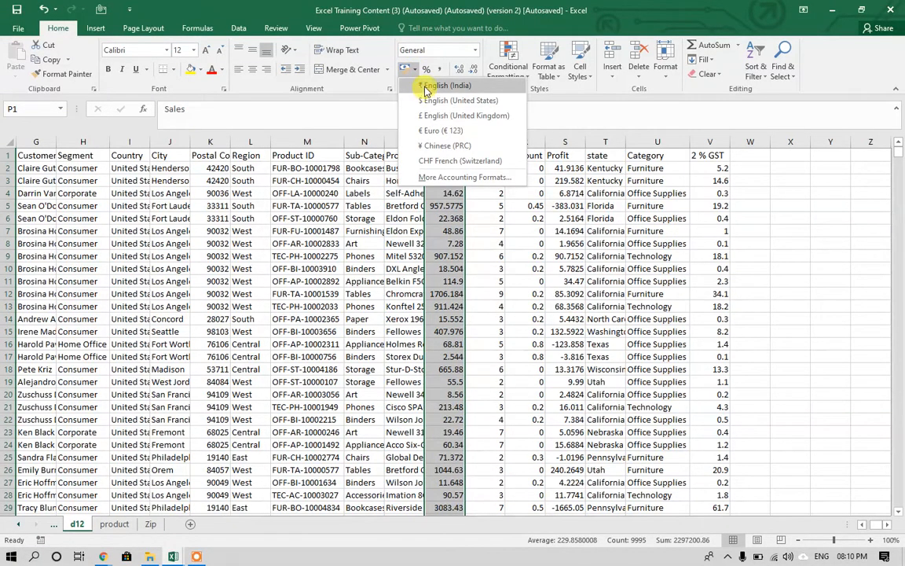
{"action": "left_click", "coordinate": [445, 85]}
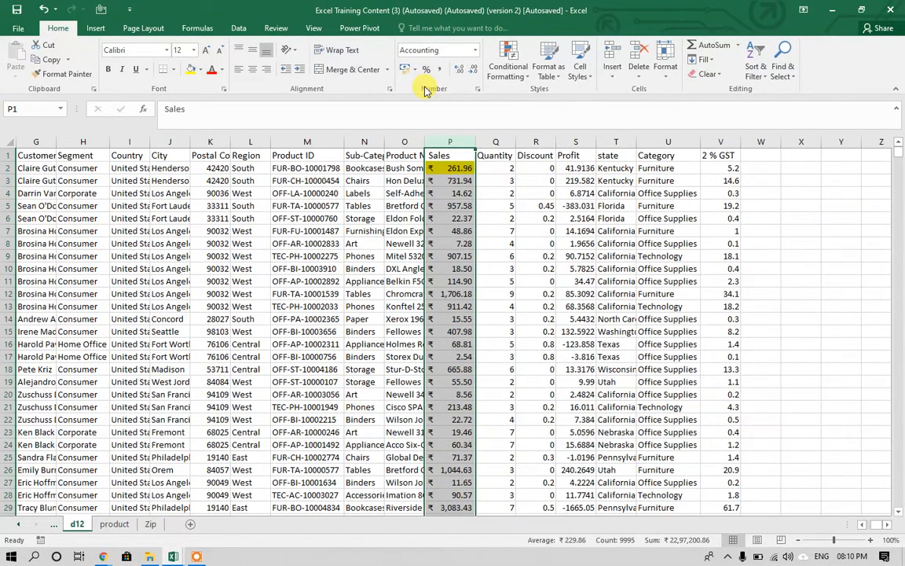
{"action": "left_click", "coordinate": [721, 141]}
{"action": "left_click", "coordinate": [415, 70]}
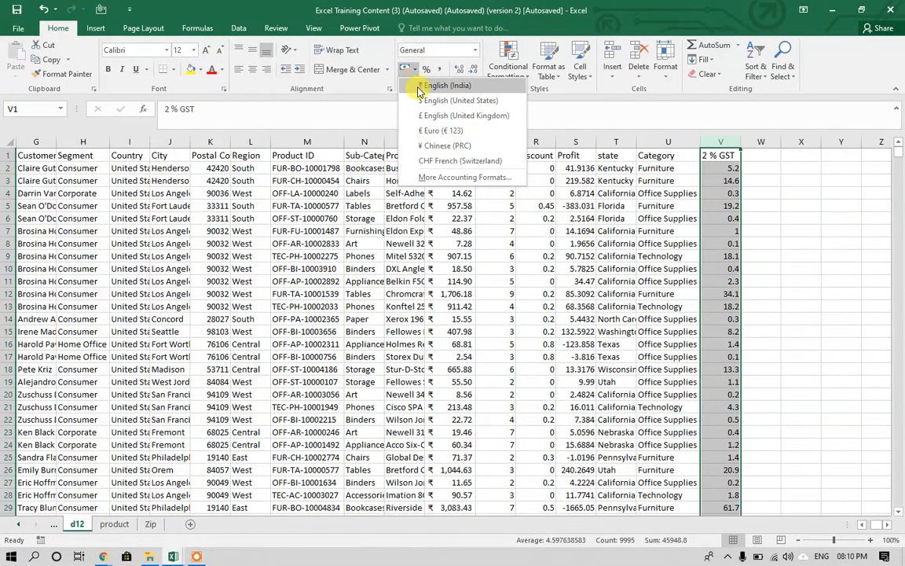
{"action": "left_click", "coordinate": [445, 86]}
Enter =P2-V2 in cell W2 to subtract the GST from Sales, and fill the formula down column W.
{"action": "left_click", "coordinate": [442, 170]}
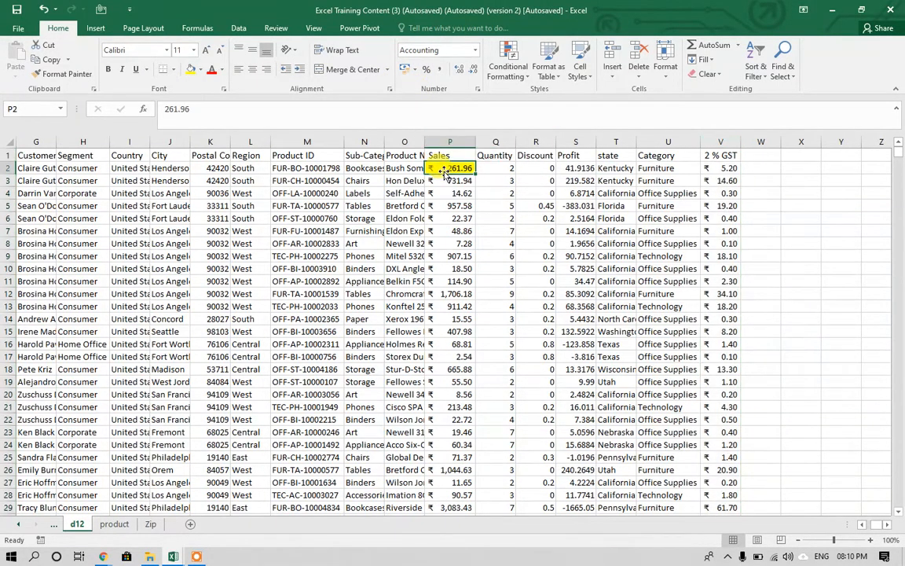
{"action": "left_click", "coordinate": [723, 169]}
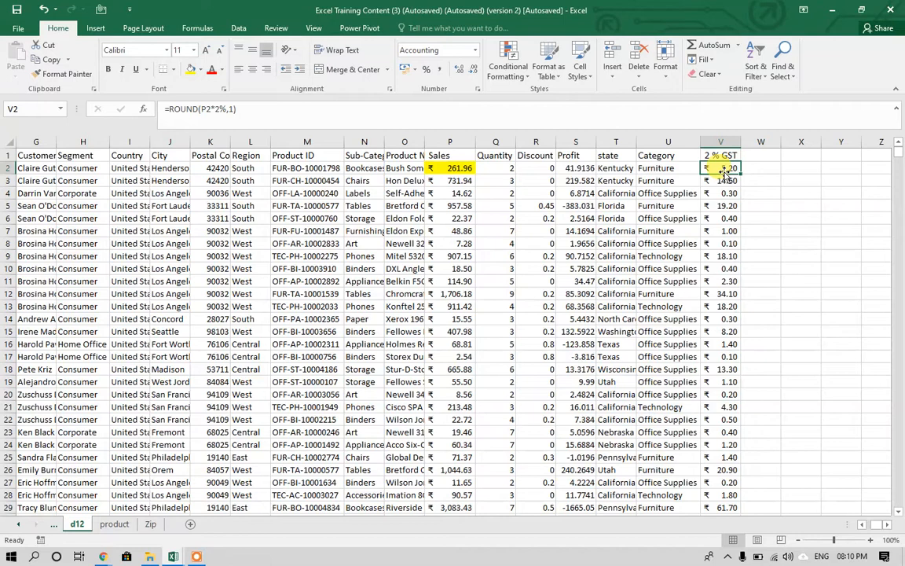
{"action": "key", "text": "Right"}
{"action": "type", "text": "="}
{"action": "key", "text": "Left"}
{"action": "key", "text": "Left"}
{"action": "key", "text": "Left"}
{"action": "key", "text": "Left"}
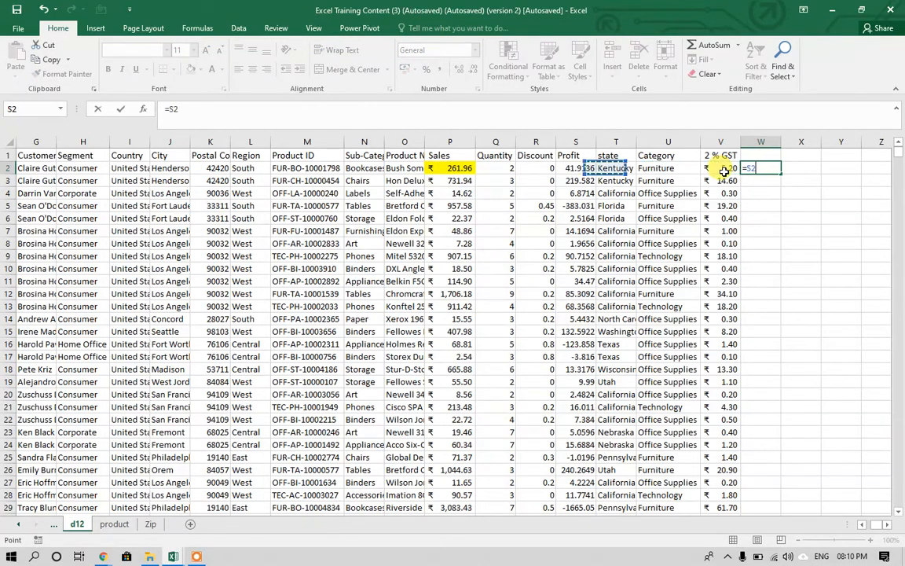
{"action": "key", "text": "Left"}
{"action": "key", "text": "Left"}
{"action": "key", "text": "Left"}
{"action": "type", "text": "-"}
{"action": "key", "text": "Left"}
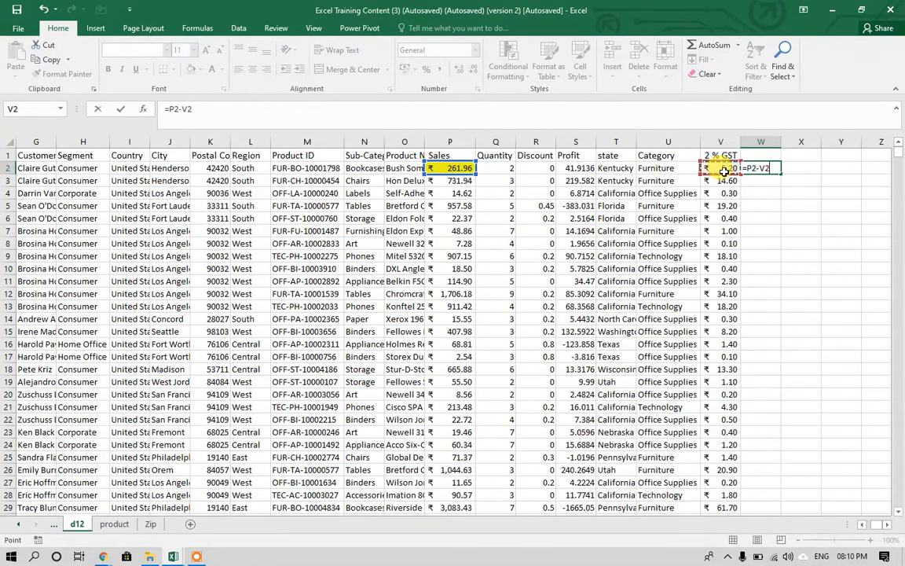
{"action": "key", "text": "ctrl+Return"}
{"action": "double_click", "coordinate": [780, 173]}
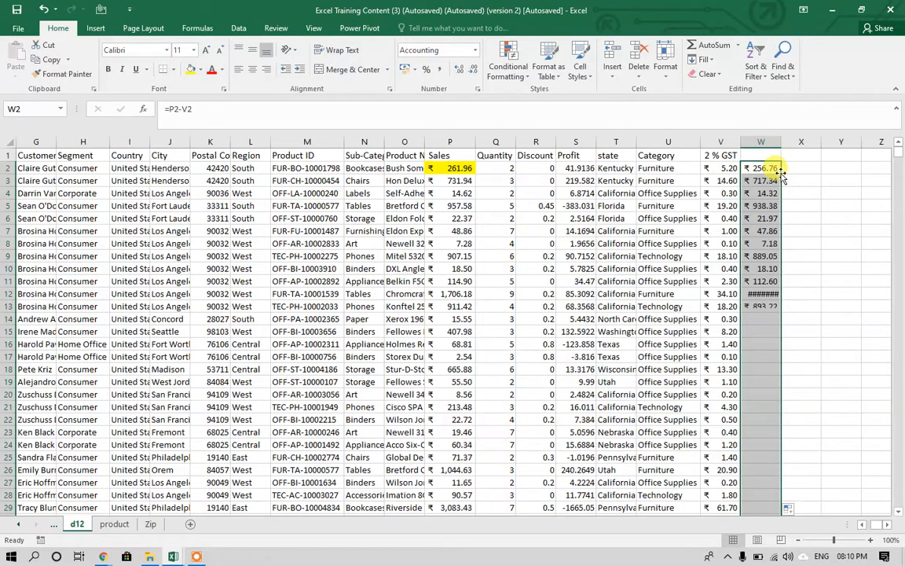
Widen column W to fit its contents and enter the header Net Value in cell W1.
{"action": "key", "text": "Up"}
{"action": "double_click", "coordinate": [781, 142]}
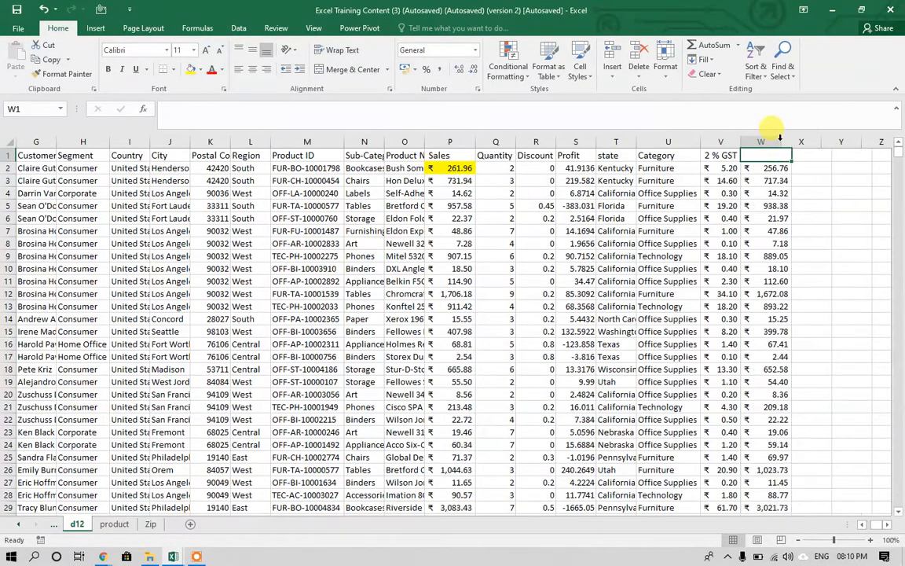
{"action": "type", "text": "Ne"}
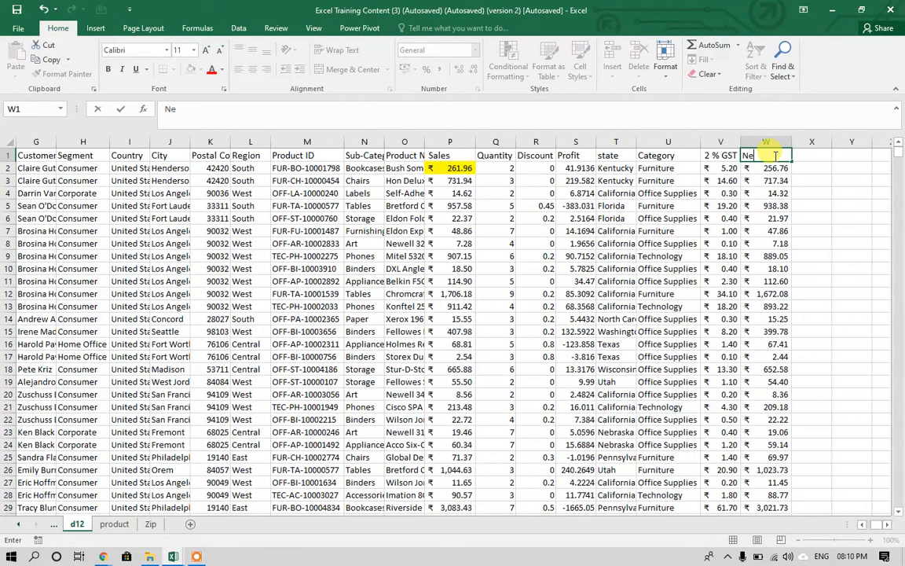
{"action": "type", "text": "t Value"}
{"action": "key", "text": "Return"}
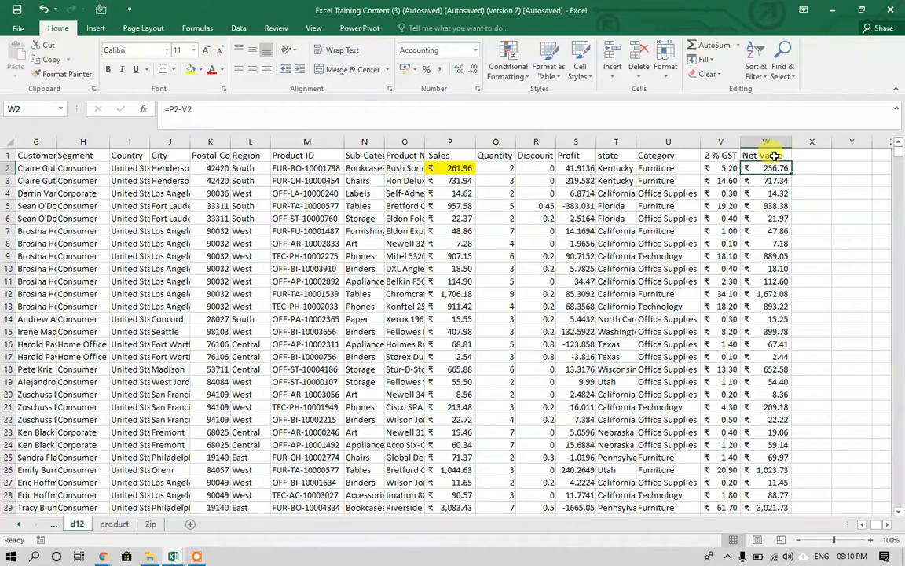
{"action": "left_click", "coordinate": [775, 156]}
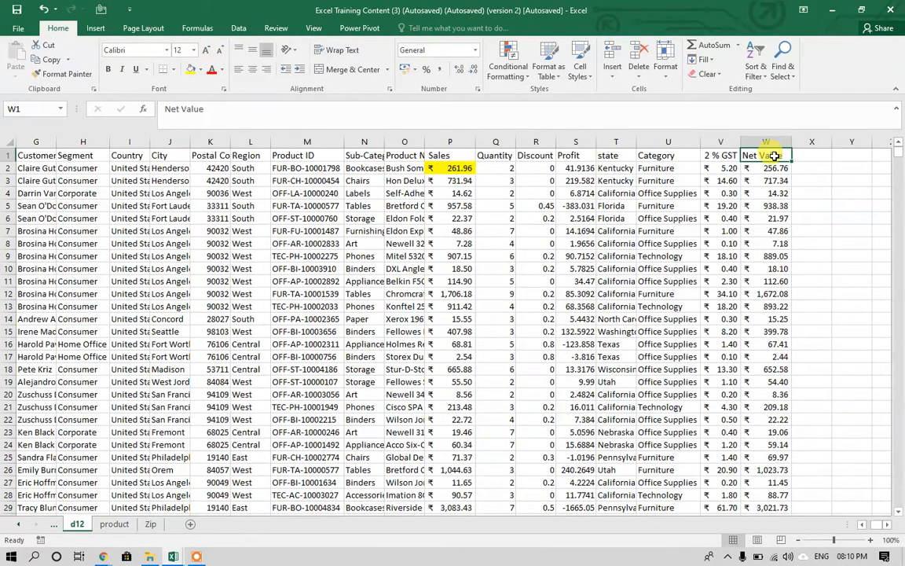
Highlight the entire 2 % GST and Net Value columns with a yellow fill.
{"action": "left_click_drag", "start_coordinate": [721, 141], "coordinate": [758, 141]}
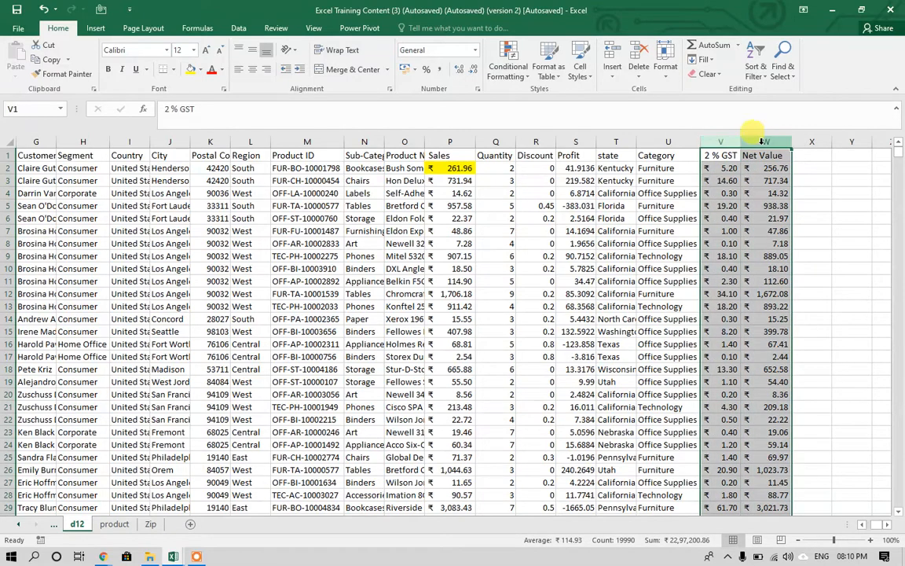
{"action": "key", "text": "Right"}
{"action": "key", "text": "Right"}
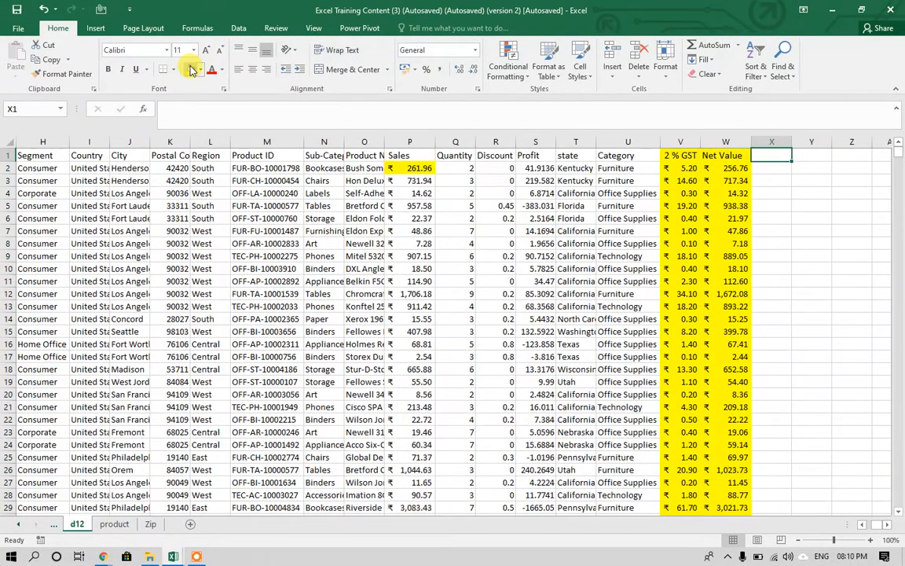
Examine the Sales header and the Discount and Quantity values in row 5.
{"action": "key", "text": "Left"}
{"action": "key", "text": "Left"}
{"action": "key", "text": "Left"}
{"action": "key", "text": "Left"}
{"action": "key", "text": "Left"}
{"action": "key", "text": "Left"}
{"action": "key", "text": "Left"}
{"action": "key", "text": "Left"}
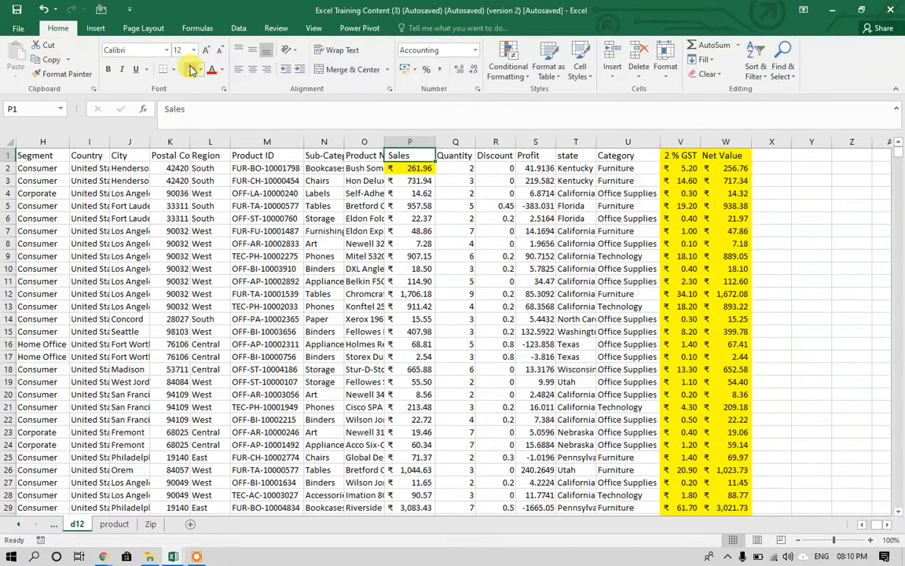
{"action": "key", "text": "Right"}
{"action": "key", "text": "Right"}
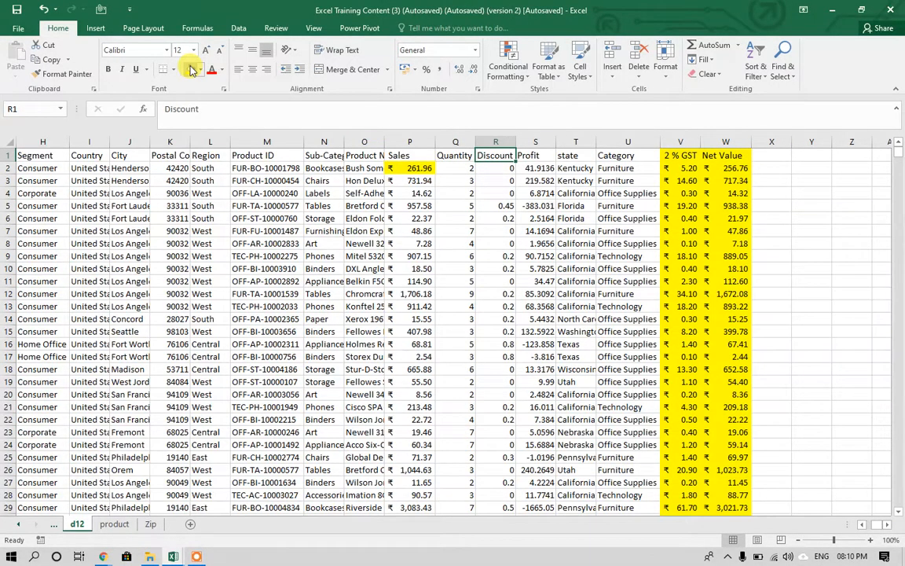
{"action": "key", "text": "Down"}
{"action": "key", "text": "Down"}
{"action": "key", "text": "Down"}
{"action": "key", "text": "Down"}
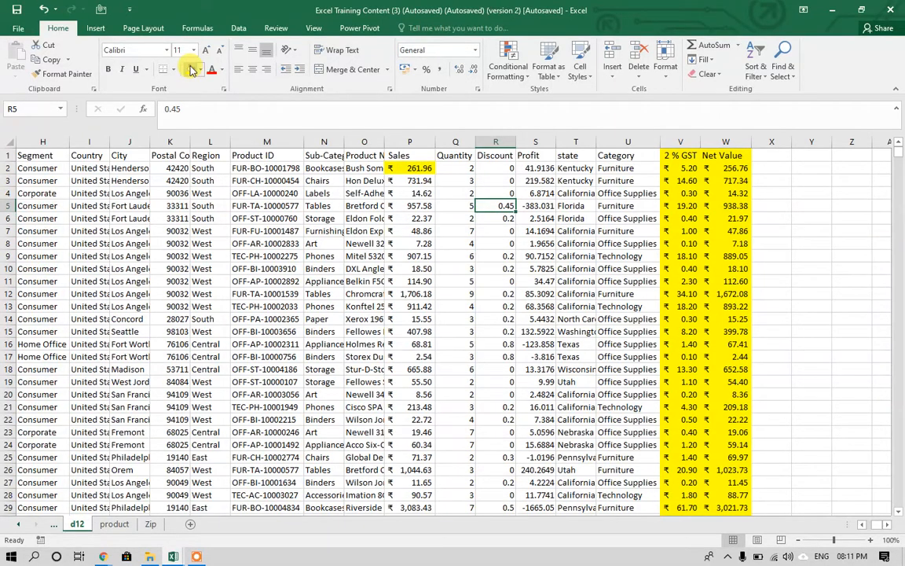
{"action": "key", "text": "Left"}
{"action": "key", "text": "Left"}
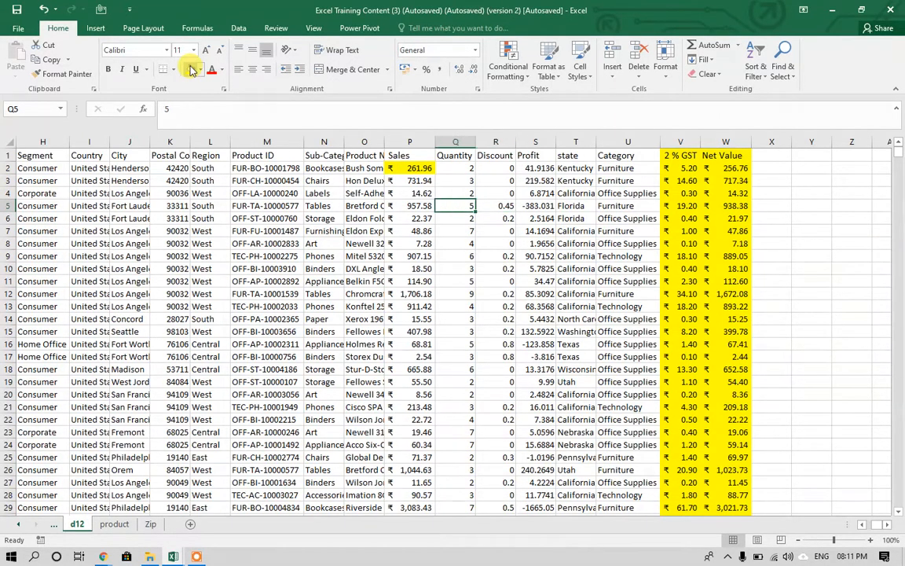
Look down the Discount column's first rows and return to its header.
{"action": "key", "text": "Right"}
{"action": "key", "text": "Right"}
{"action": "key", "text": "Down"}
{"action": "key", "text": "Down"}
{"action": "key", "text": "Down"}
{"action": "key", "text": "Down"}
{"action": "key", "text": "Down"}
{"action": "key", "text": "Down"}
{"action": "key", "text": "Down"}
{"action": "key", "text": "Down"}
{"action": "key", "text": "Down"}
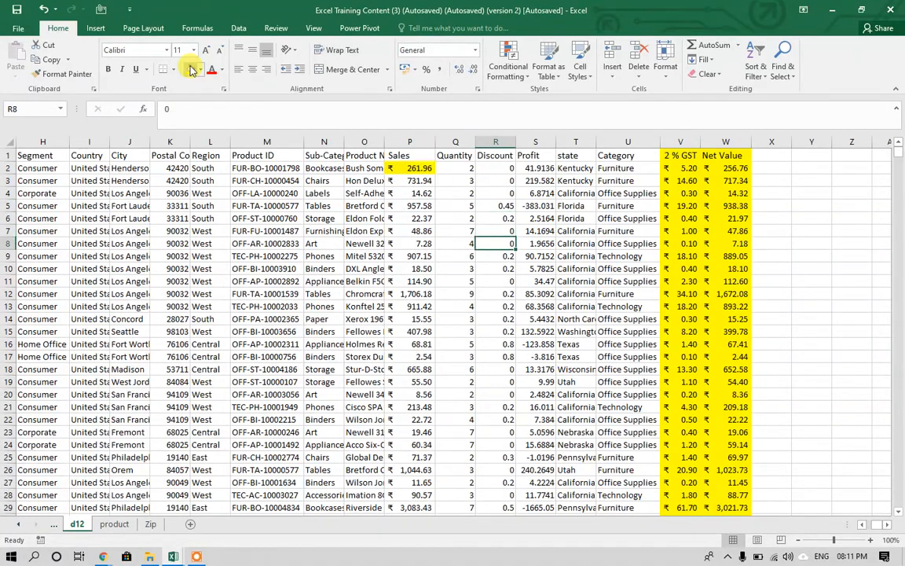
{"action": "key", "text": "Up"}
{"action": "key", "text": "Up"}
{"action": "key", "text": "Up"}
{"action": "key", "text": "Up"}
{"action": "key", "text": "Up"}
{"action": "key", "text": "Up"}
{"action": "key", "text": "Up"}
{"action": "key", "text": "Up"}
{"action": "key", "text": "Up"}
{"action": "key", "text": "Up"}
{"action": "key", "text": "Up"}
{"action": "key", "text": "Up"}
{"action": "key", "text": "Up"}
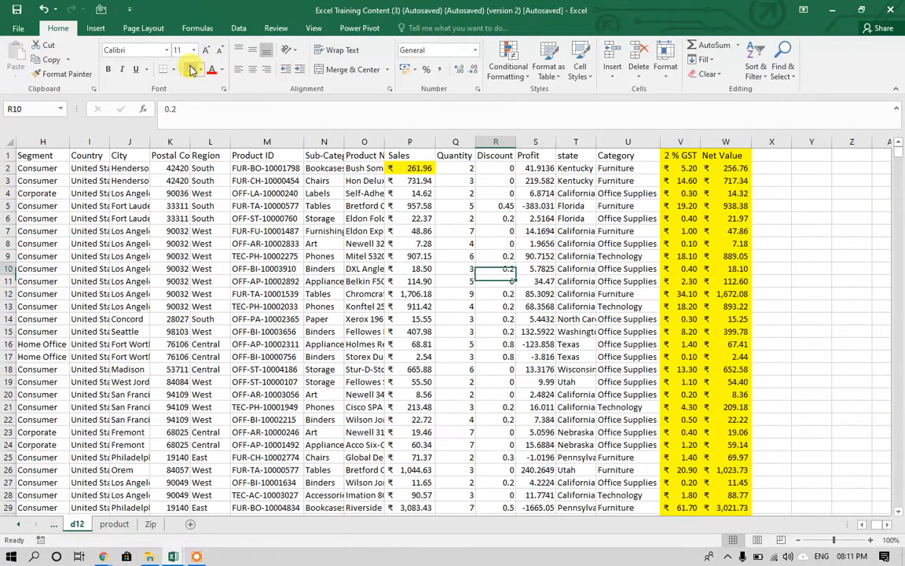
Check the Sales value in P2, and compare the row 5 Discount with the Sales value in the same row.
{"action": "key", "text": "Left"}
{"action": "key", "text": "Left"}
{"action": "key", "text": "Down"}
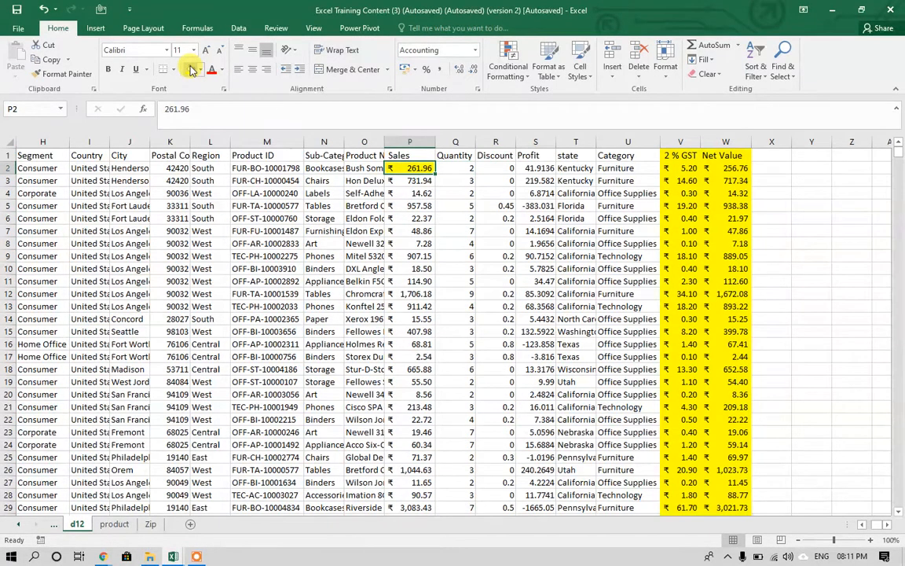
{"action": "key", "text": "Right"}
{"action": "key", "text": "Right"}
{"action": "key", "text": "Down"}
{"action": "key", "text": "Down"}
{"action": "key", "text": "Down"}
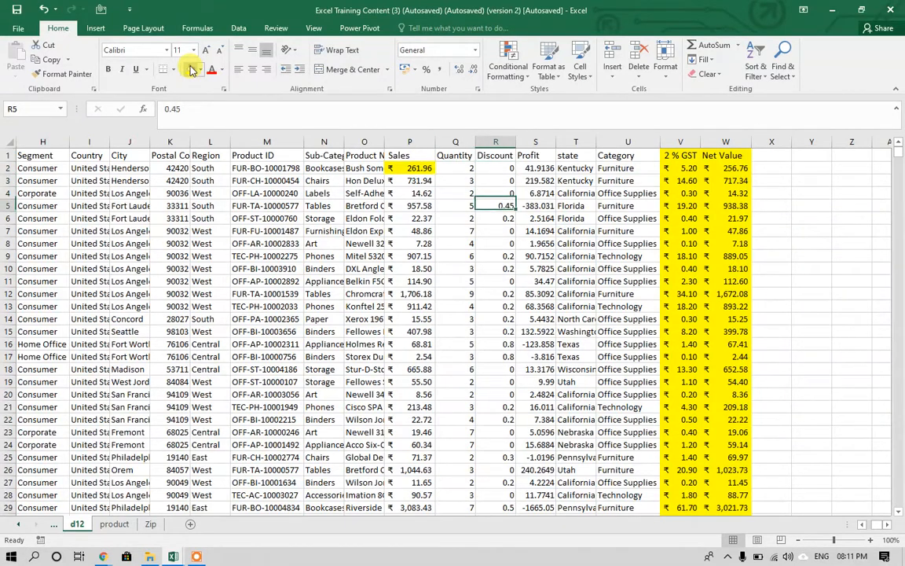
{"action": "key", "text": "Left"}
{"action": "key", "text": "Left"}
{"action": "key", "text": "Right"}
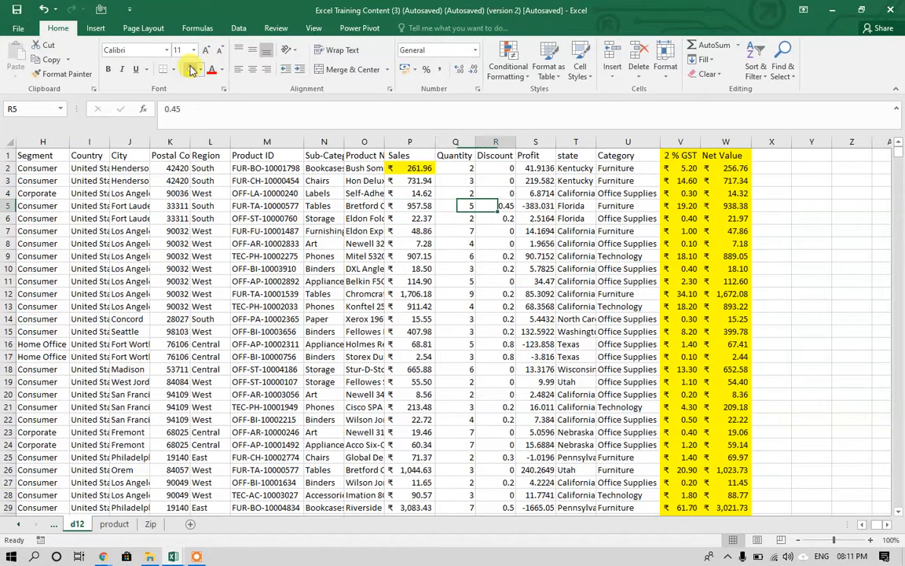
{"action": "key", "text": "Right"}
Review the 2 % GST header alongside the Sales value in P2 and the Discount in R5.
{"action": "key", "text": "Up"}
{"action": "key", "text": "Up"}
{"action": "key", "text": "Up"}
{"action": "key", "text": "Up"}
{"action": "key", "text": "Right"}
{"action": "key", "text": "Right"}
{"action": "key", "text": "Right"}
{"action": "key", "text": "Right"}
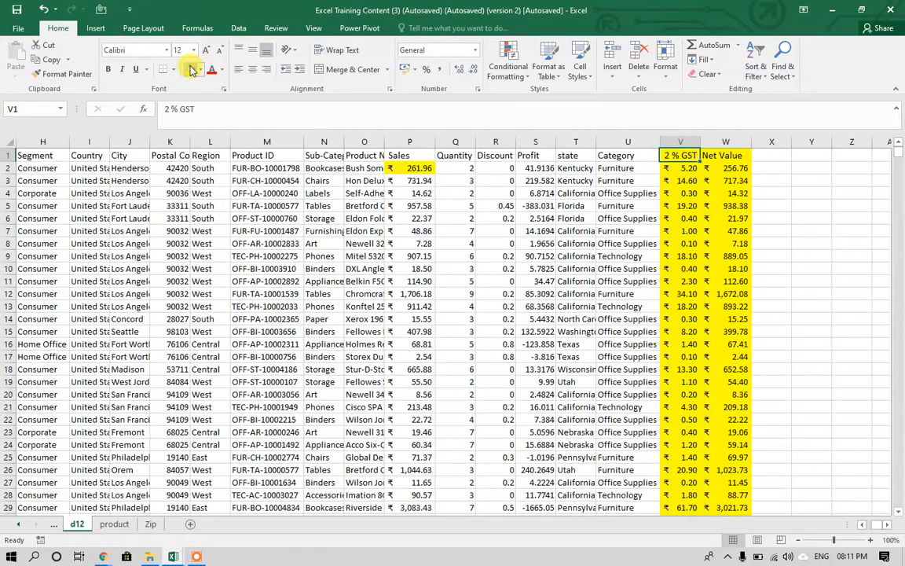
{"action": "key", "text": "Left"}
{"action": "key", "text": "Left"}
{"action": "key", "text": "Left"}
{"action": "key", "text": "Left"}
{"action": "key", "text": "Left"}
{"action": "key", "text": "Left"}
{"action": "key", "text": "Down"}
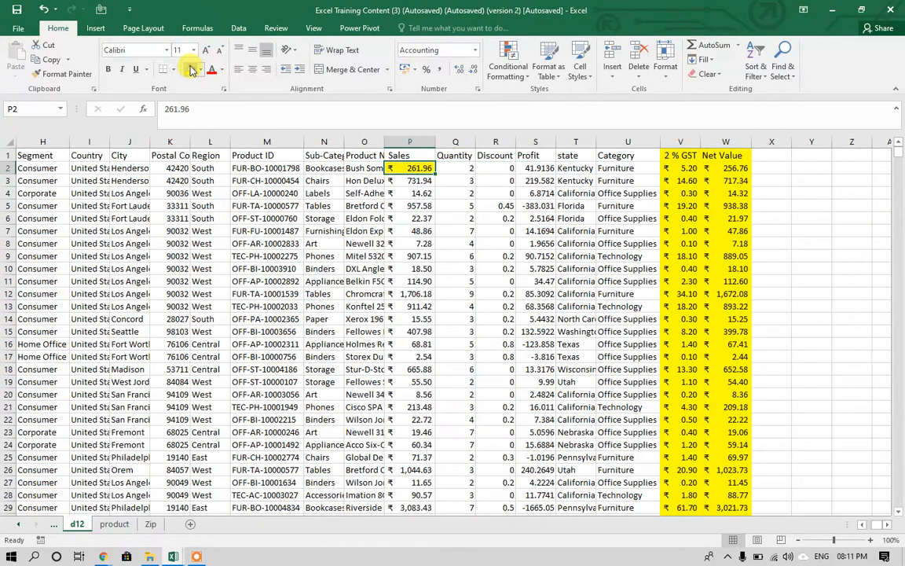
{"action": "key", "text": "Down"}
{"action": "key", "text": "Down"}
{"action": "key", "text": "Down"}
{"action": "key", "text": "Right"}
{"action": "key", "text": "Right"}
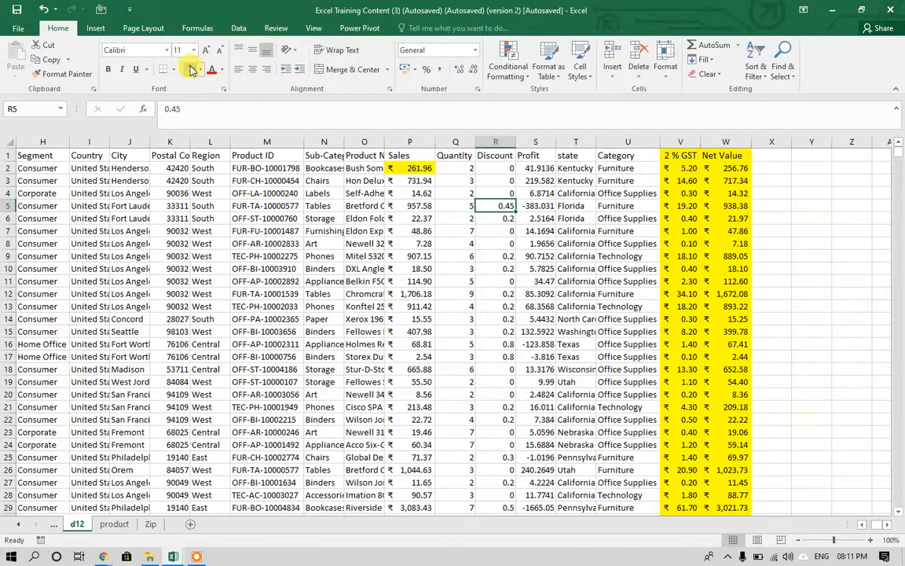
Enter =W2+R2 in cell X2 to add the Discount to the Net Value.
{"action": "key", "text": "Up"}
{"action": "key", "text": "Up"}
{"action": "key", "text": "Up"}
{"action": "key", "text": "Up"}
{"action": "key", "text": "Right"}
{"action": "key", "text": "Right"}
{"action": "key", "text": "Right"}
{"action": "key", "text": "Right"}
{"action": "key", "text": "Right"}
{"action": "key", "text": "Right"}
{"action": "key", "text": "Down"}
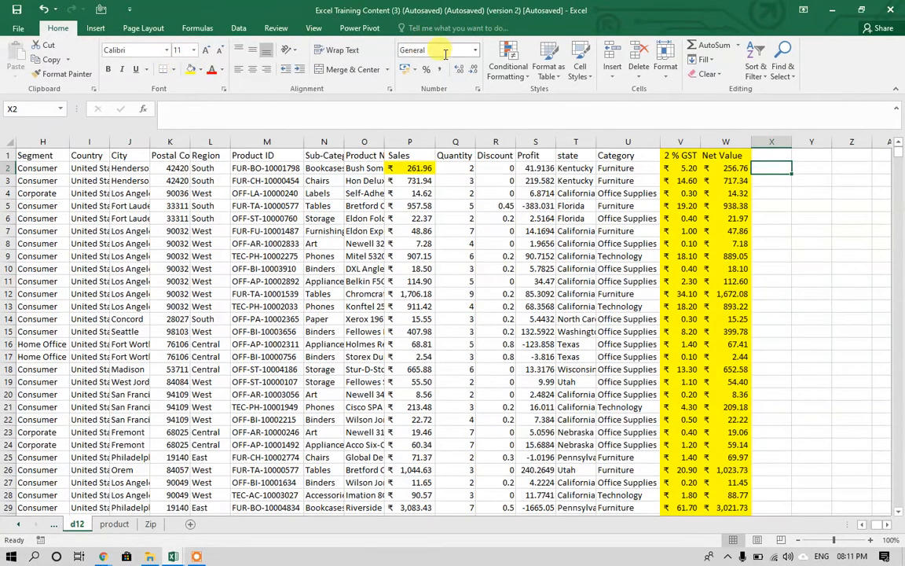
{"action": "type", "text": "="}
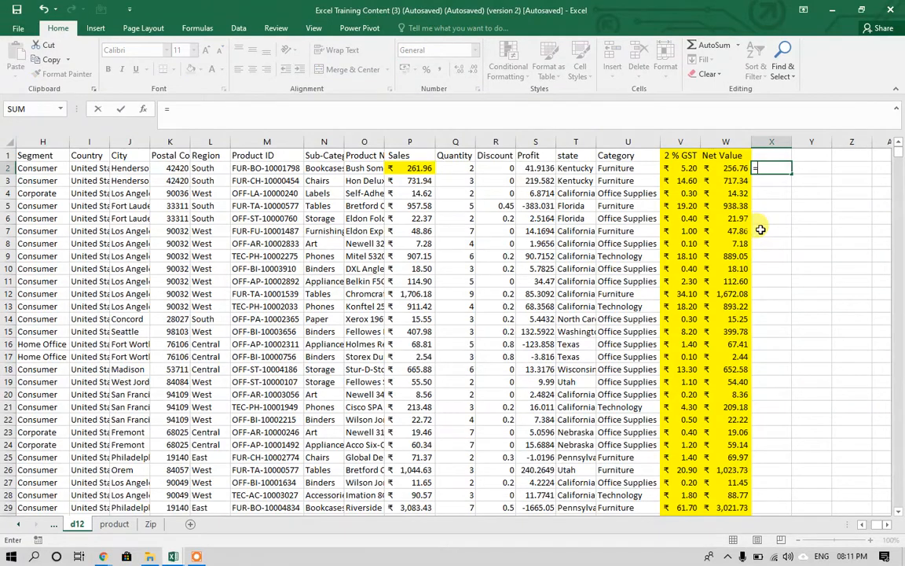
{"action": "key", "text": "Left"}
{"action": "type", "text": "+"}
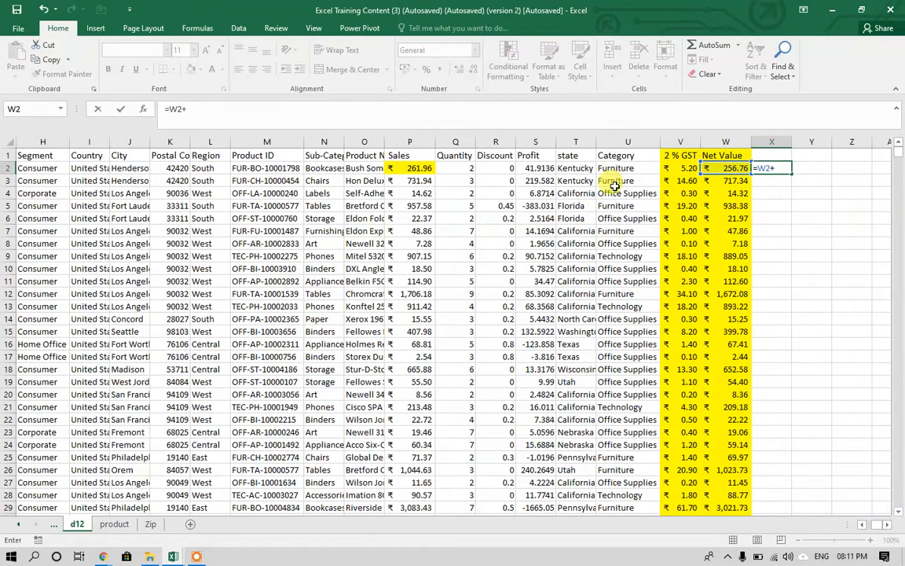
{"action": "left_click", "coordinate": [495, 168]}
{"action": "key", "text": "Return"}
{"action": "key", "text": "Up"}
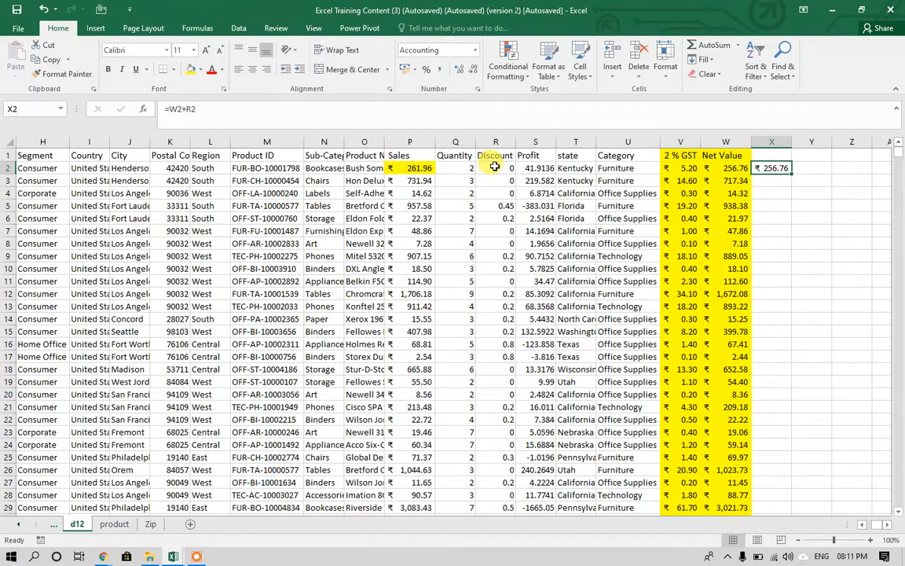
Fill the X2 formula down column X and widen the column so every amount fits.
{"action": "double_click", "coordinate": [793, 174]}
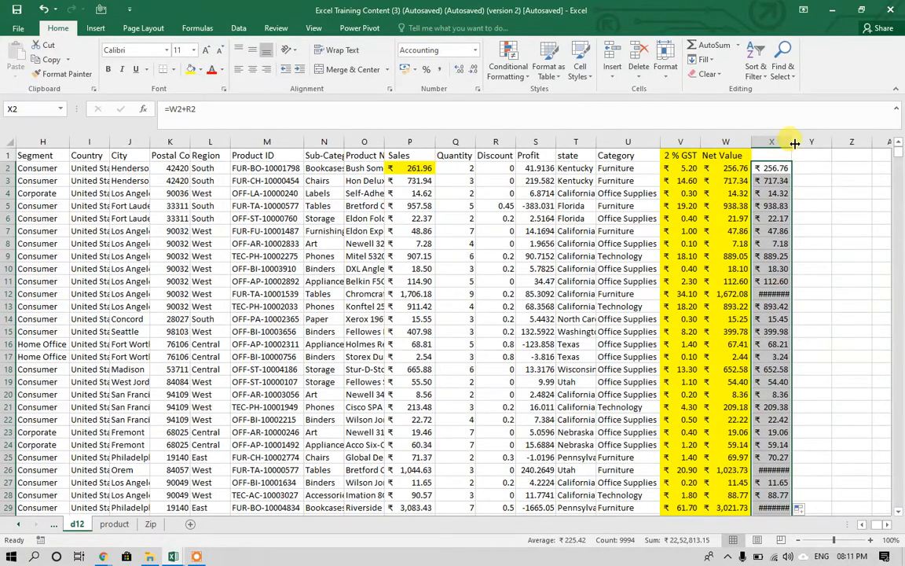
{"action": "left_click_drag", "start_coordinate": [792, 143], "coordinate": [811, 143]}
{"action": "left_click", "coordinate": [795, 168]}
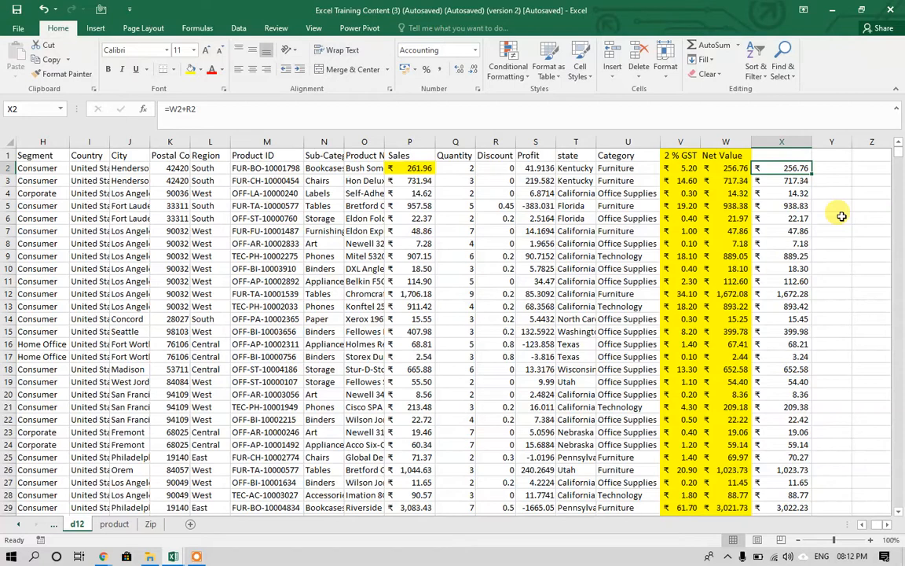
Compare the Discount and Sales values in row 5 with the Net Value in W5.
{"action": "left_click", "coordinate": [494, 205]}
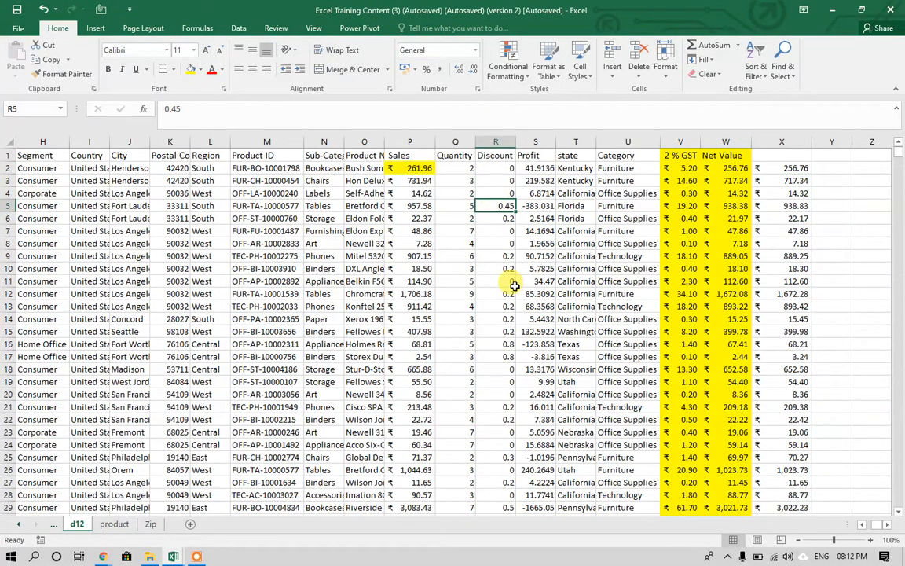
{"action": "key", "text": "Left"}
{"action": "key", "text": "Left"}
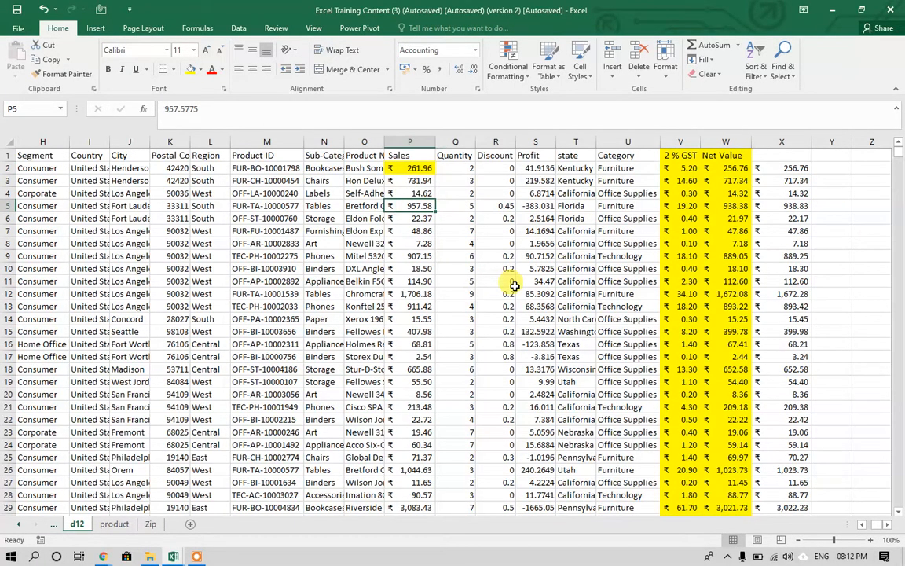
{"action": "key", "text": "Right"}
{"action": "key", "text": "Right"}
{"action": "key", "text": "Right"}
{"action": "key", "text": "Right"}
{"action": "key", "text": "Right"}
{"action": "key", "text": "Right"}
{"action": "key", "text": "Right"}
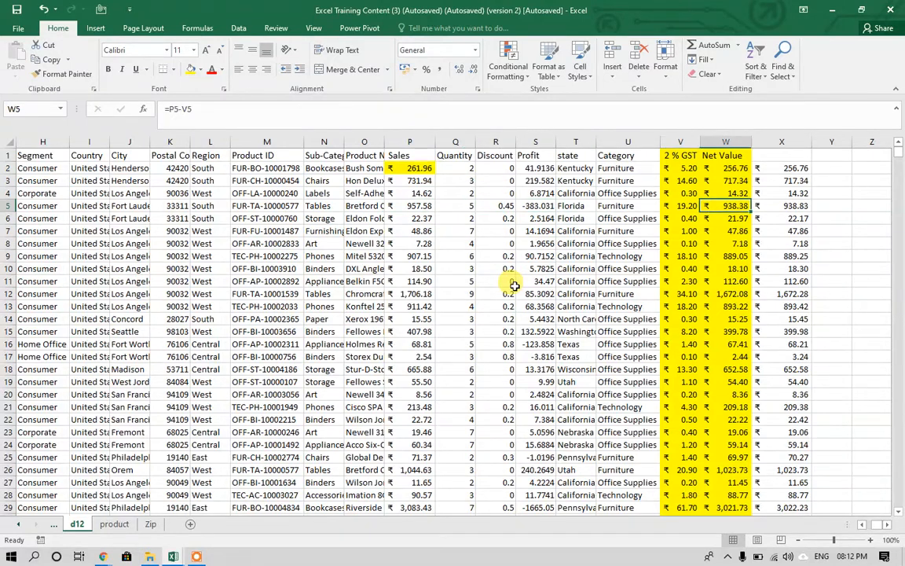
Recheck the row 5 Discount in R5 against the Net Value formula in W5.
{"action": "key", "text": "Left"}
{"action": "key", "text": "Left"}
{"action": "key", "text": "Left"}
{"action": "key", "text": "Left"}
{"action": "key", "text": "Left"}
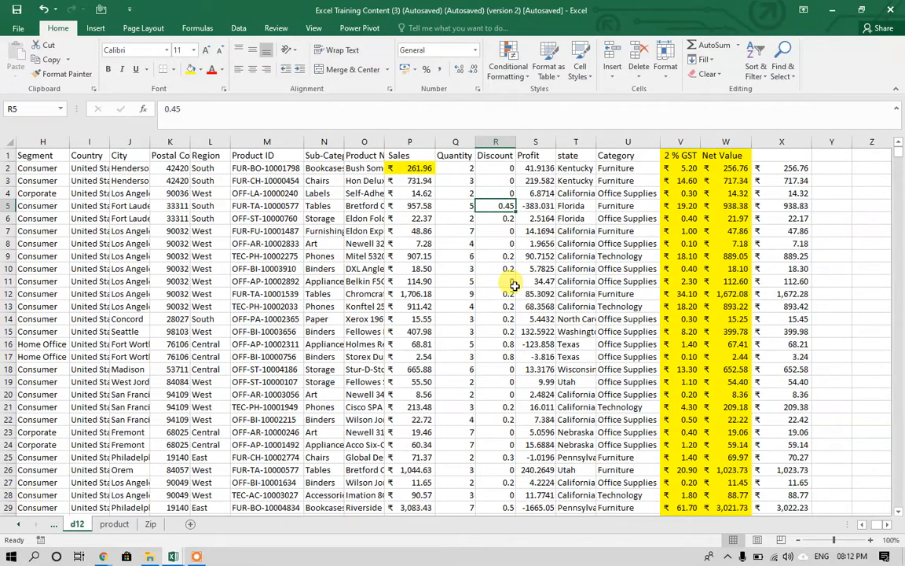
{"action": "key", "text": "Right"}
{"action": "key", "text": "Right"}
{"action": "key", "text": "Right"}
{"action": "key", "text": "Right"}
{"action": "key", "text": "Right"}
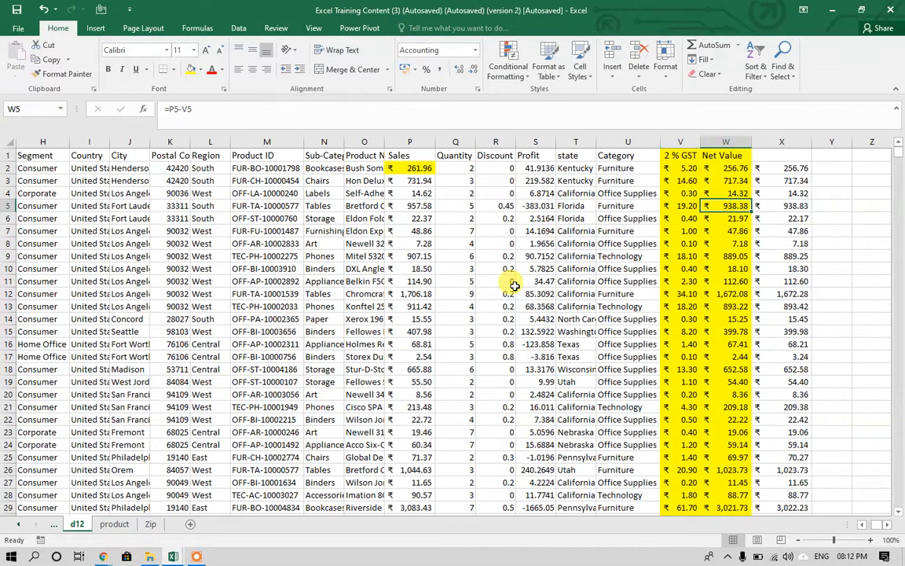
Delete the whole of column X with the Net Value plus Discount results.
{"action": "left_click", "coordinate": [785, 142]}
{"action": "right_click", "coordinate": [790, 199]}
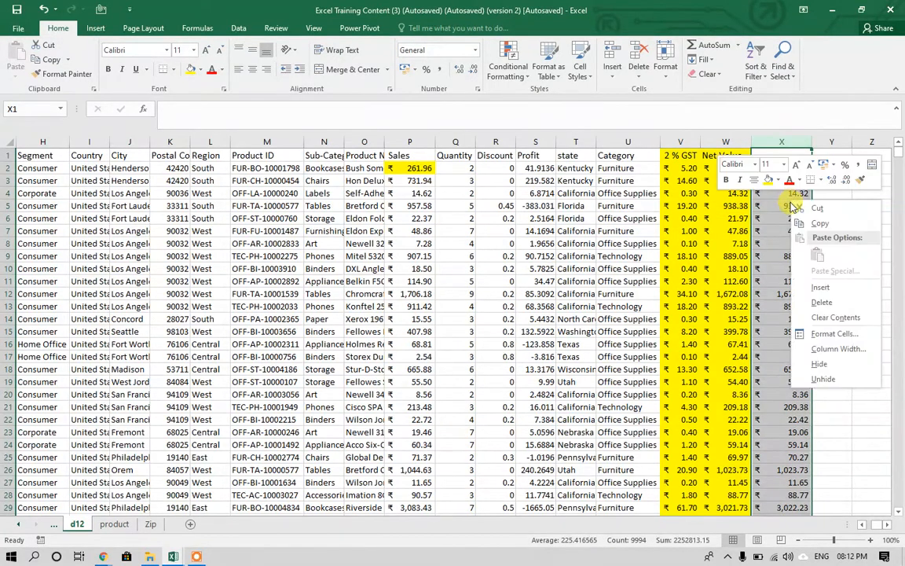
{"action": "left_click", "coordinate": [822, 304]}
{"action": "left_click_drag", "start_coordinate": [822, 305], "coordinate": [690, 176]}
Change the 2 % GST formula in V2 to =ROUND((P2+R2)*2%,1), adding the Discount to Sales, and fill it down column V.
{"action": "left_click", "coordinate": [682, 168]}
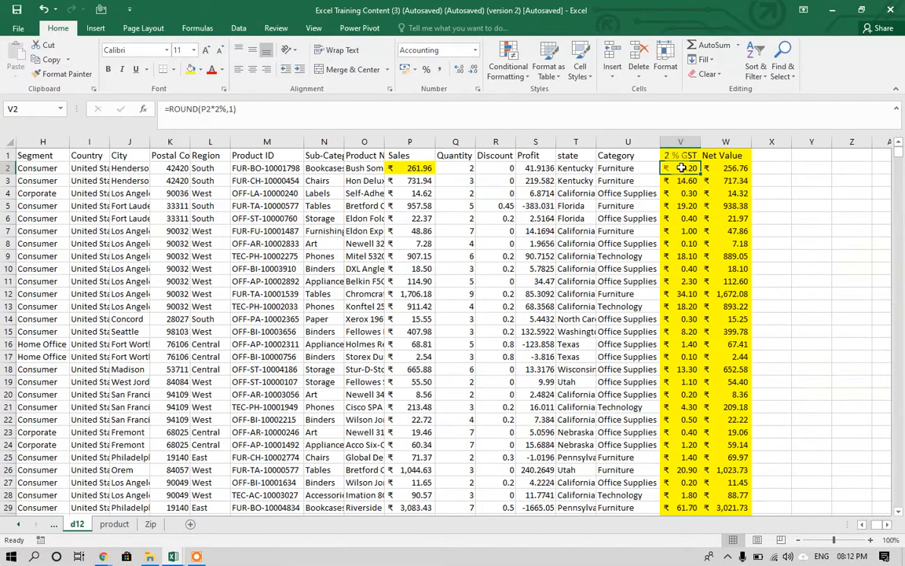
{"action": "left_click", "coordinate": [416, 168]}
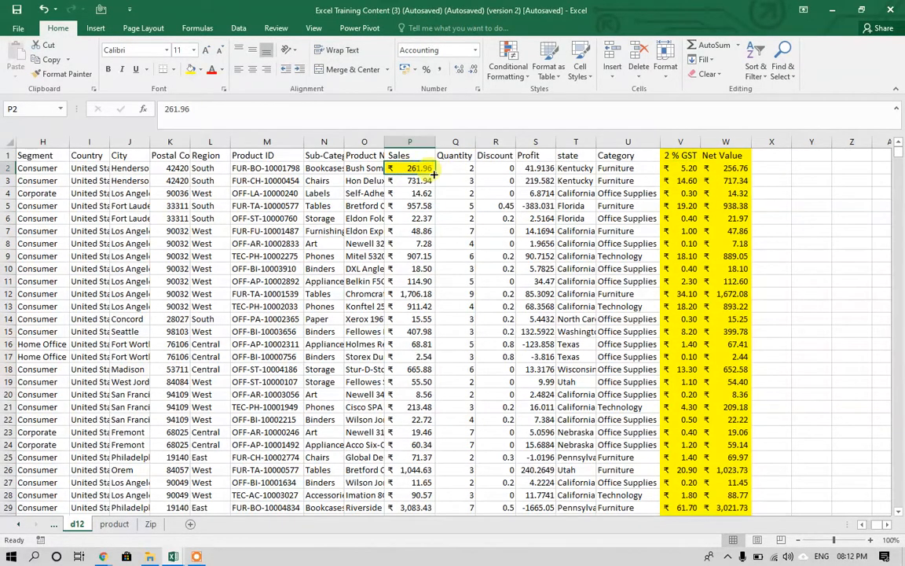
{"action": "left_click", "coordinate": [499, 169]}
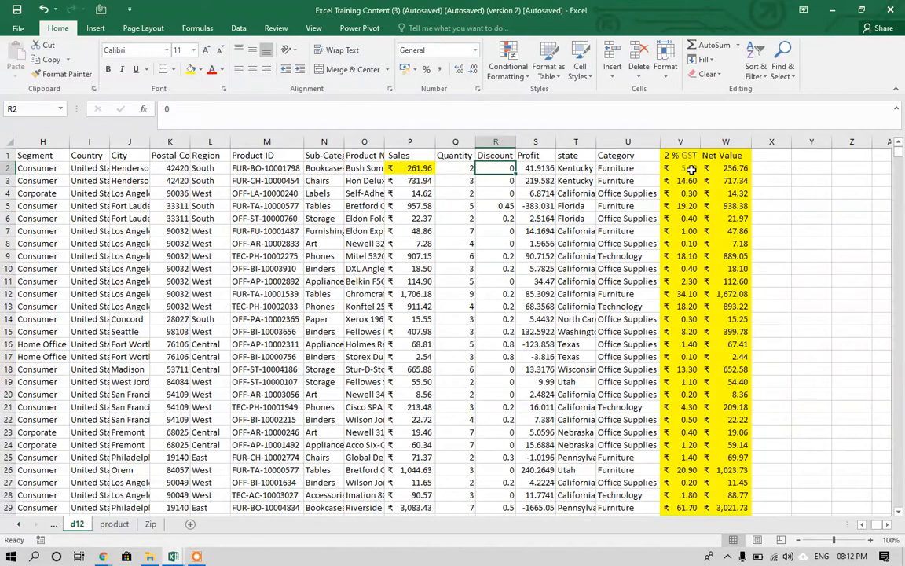
{"action": "left_click", "coordinate": [691, 170]}
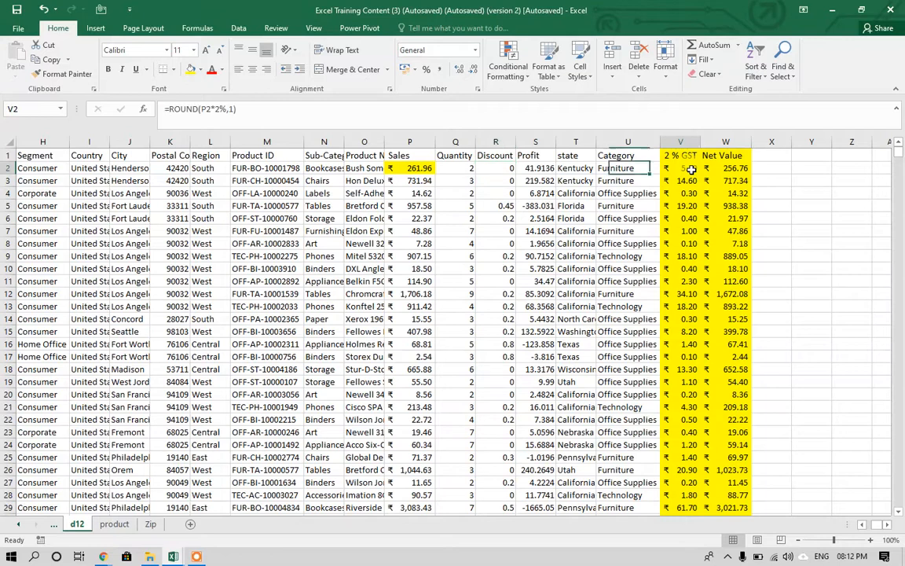
{"action": "left_click", "coordinate": [198, 109]}
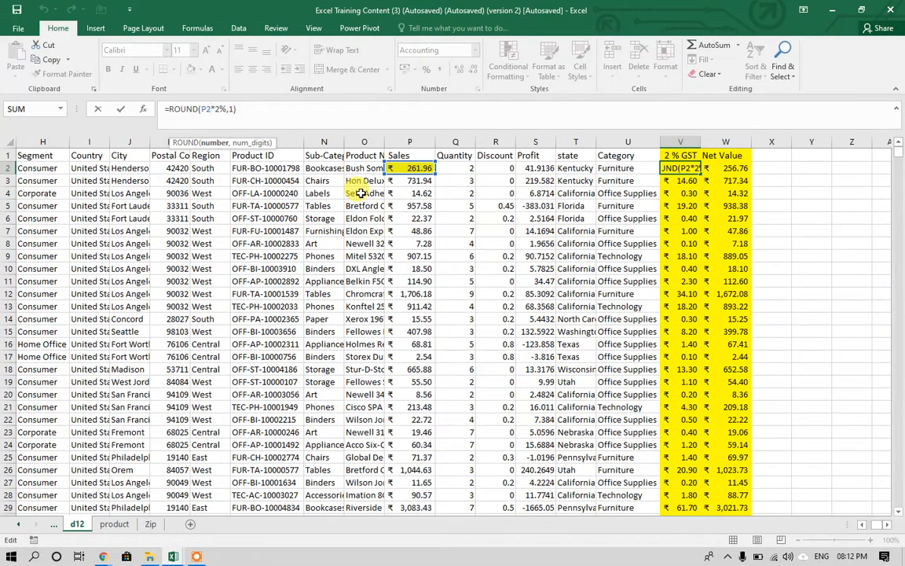
{"action": "type", "text": "+"}
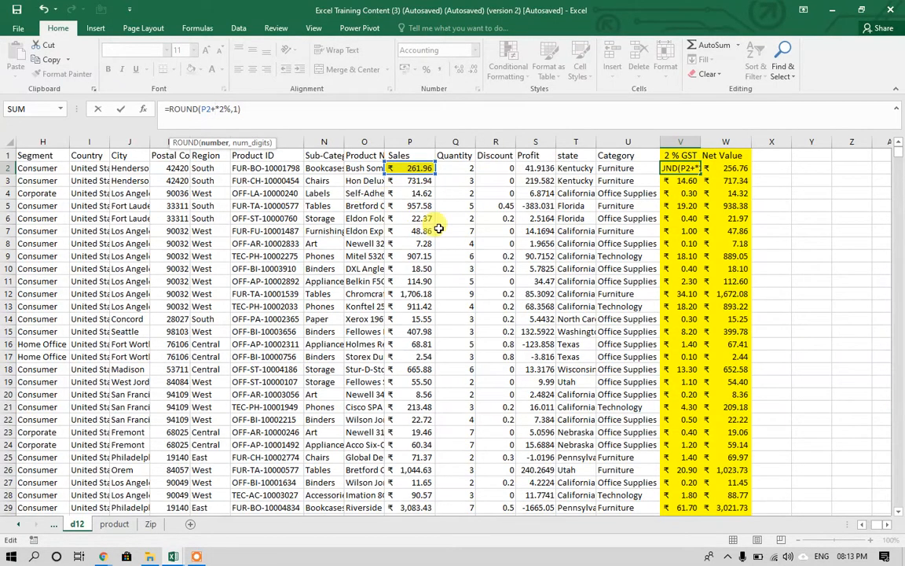
{"action": "left_click", "coordinate": [497, 167]}
{"action": "type", "text": ")"}
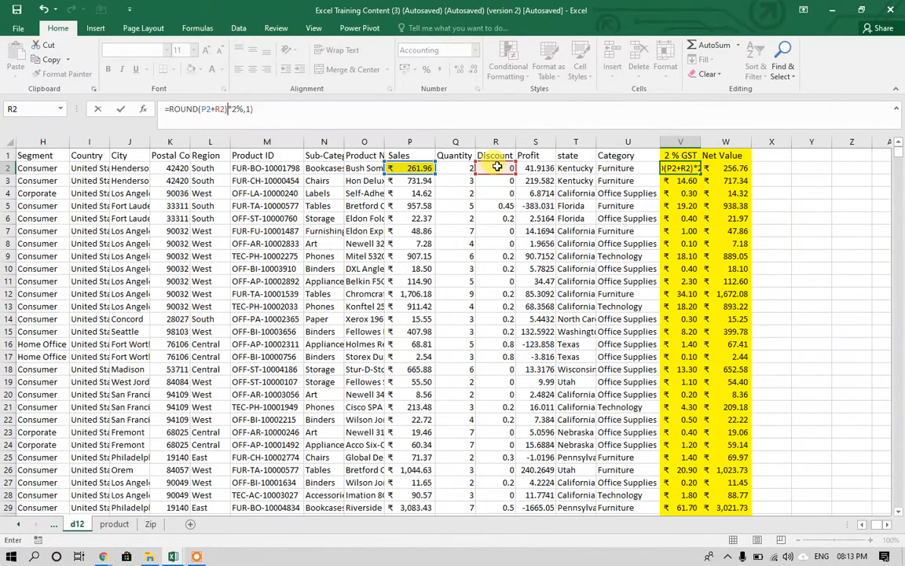
{"action": "left_click", "coordinate": [201, 109]}
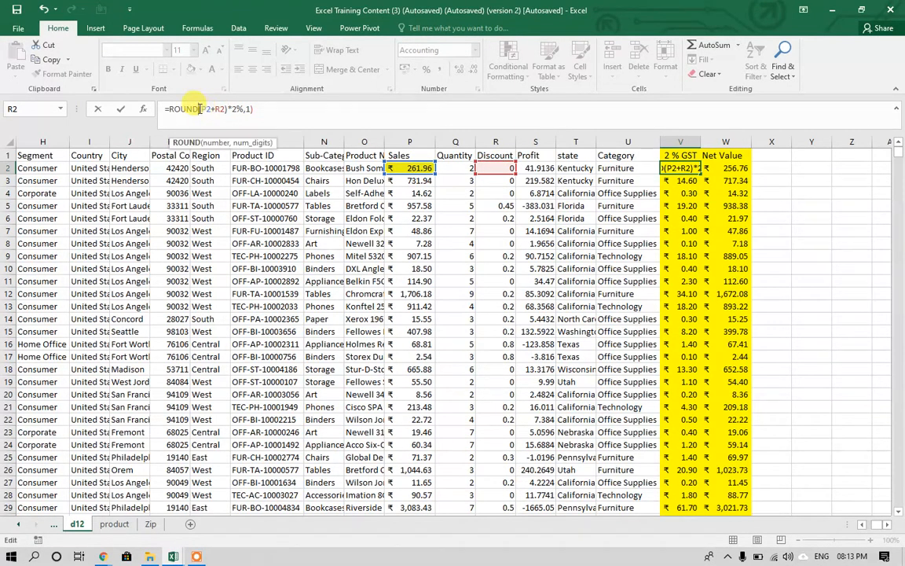
{"action": "type", "text": "("}
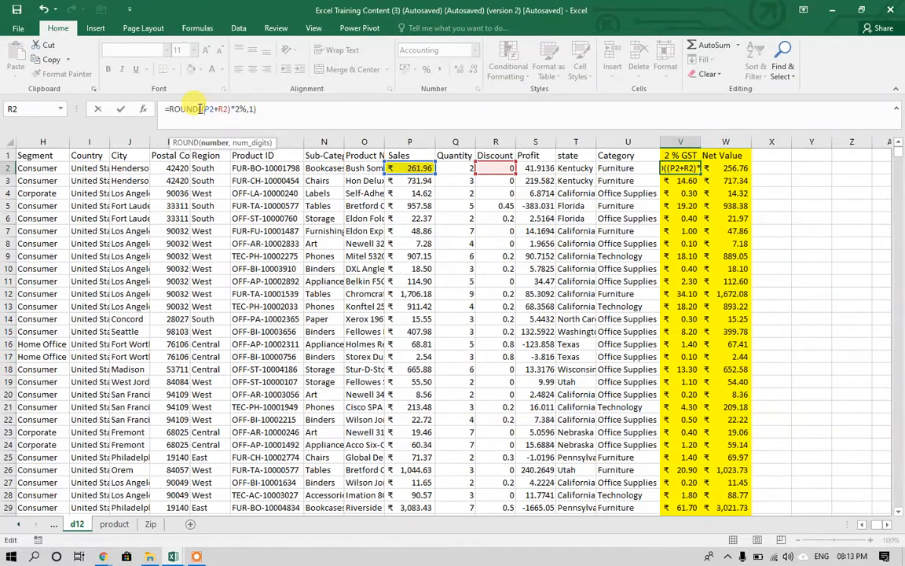
{"action": "key", "text": "Return"}
{"action": "key", "text": "Up"}
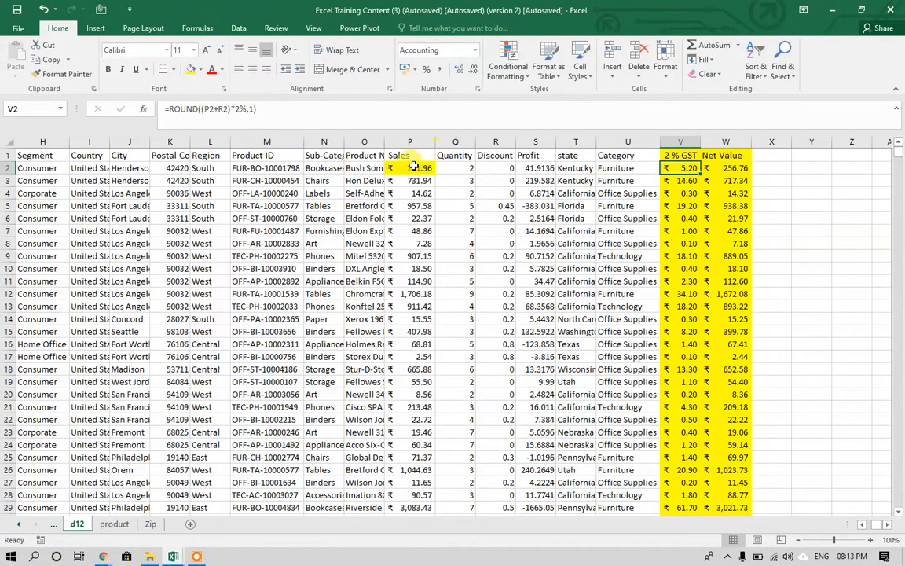
{"action": "double_click", "coordinate": [700, 174]}
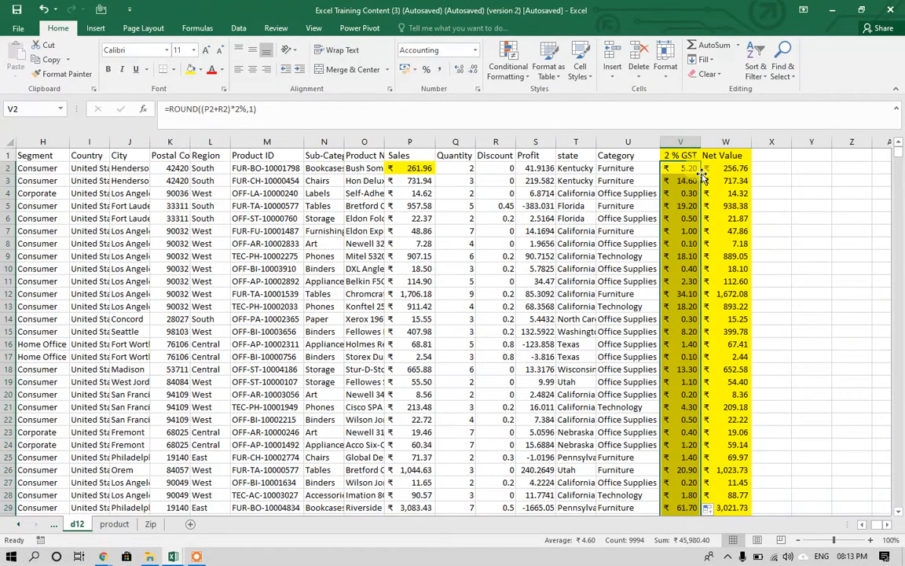
Change the Net Value formula in W2 to =(P2+R2)-V2 so it includes the Discount, and fill it down column W.
{"action": "left_click", "coordinate": [702, 172]}
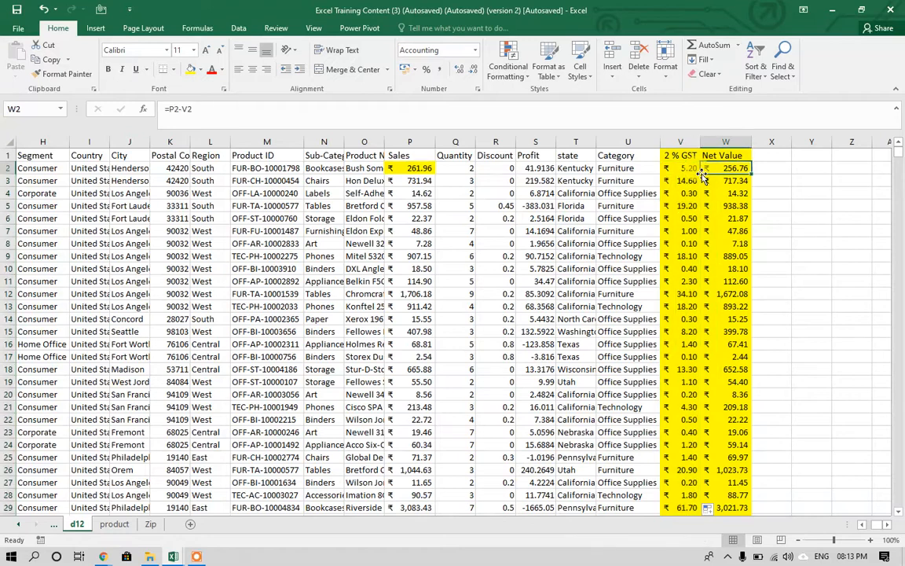
{"action": "left_click", "coordinate": [447, 114]}
{"action": "key", "text": "Escape"}
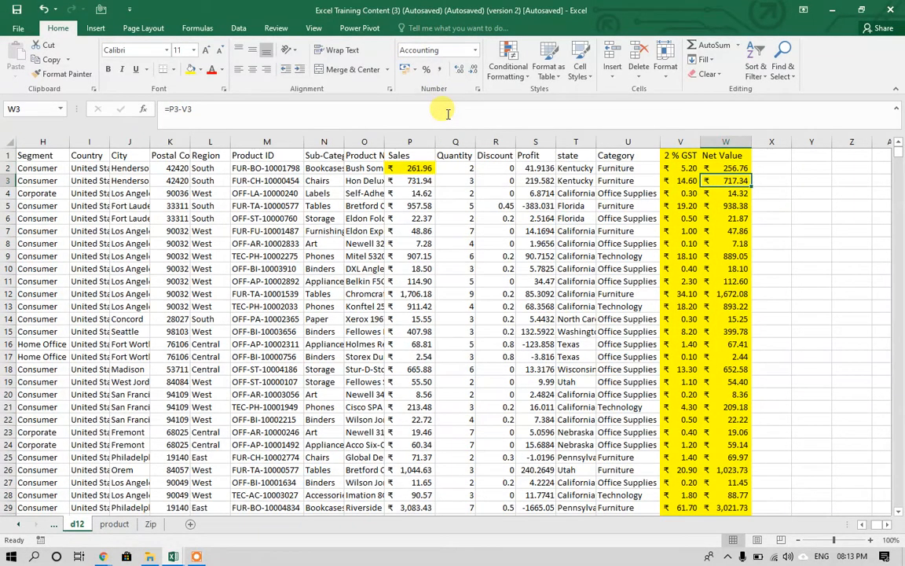
{"action": "left_click", "coordinate": [448, 114]}
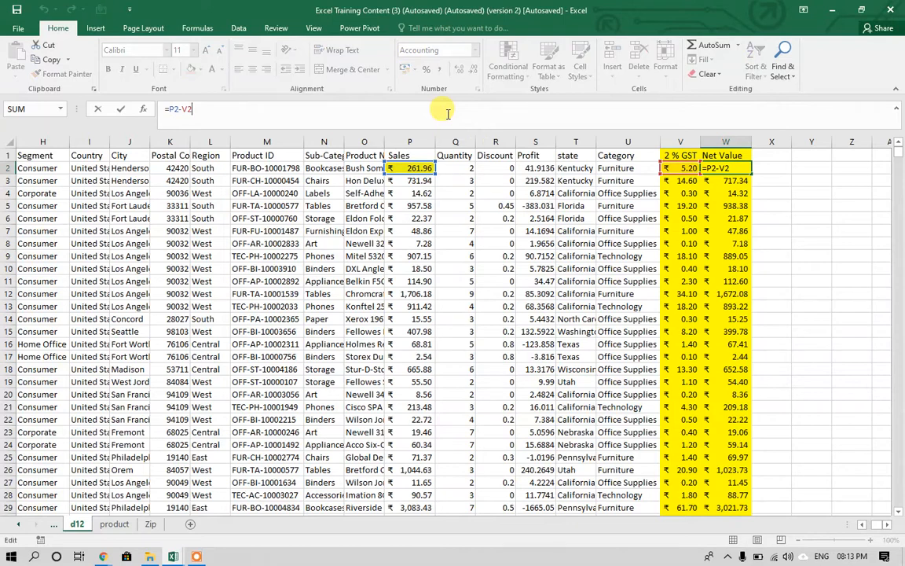
{"action": "key", "text": "Return"}
{"action": "key", "text": "Up"}
{"action": "left_click", "coordinate": [178, 109]}
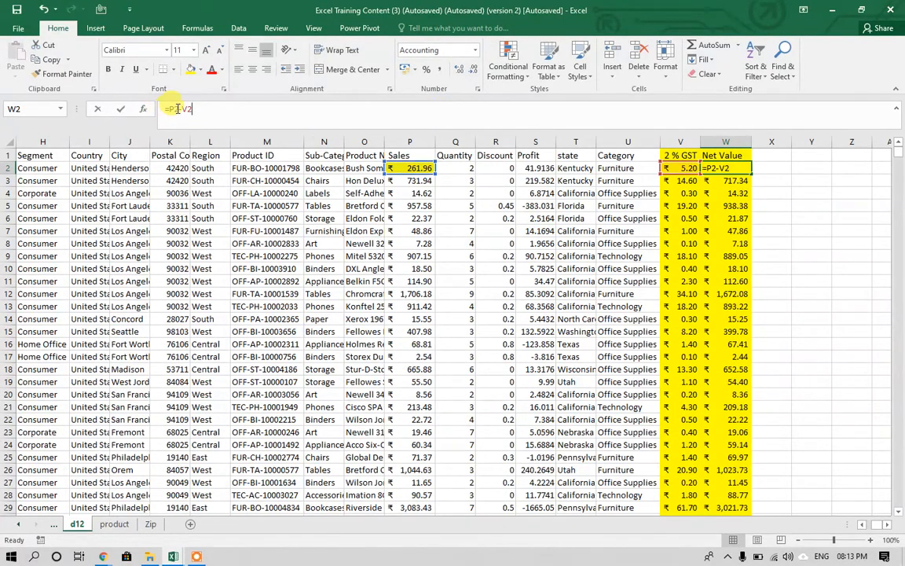
{"action": "type", "text": "+"}
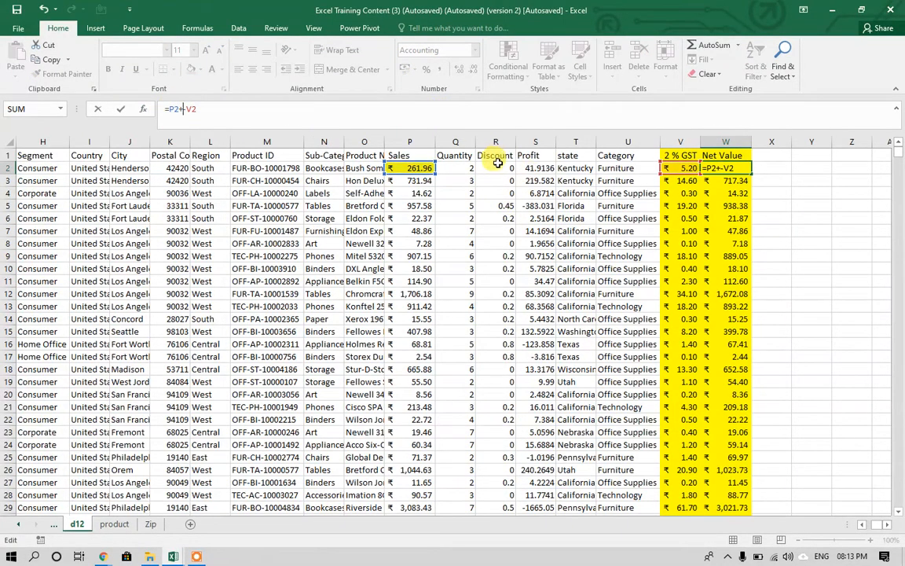
{"action": "left_click", "coordinate": [498, 166]}
{"action": "type", "text": ")"}
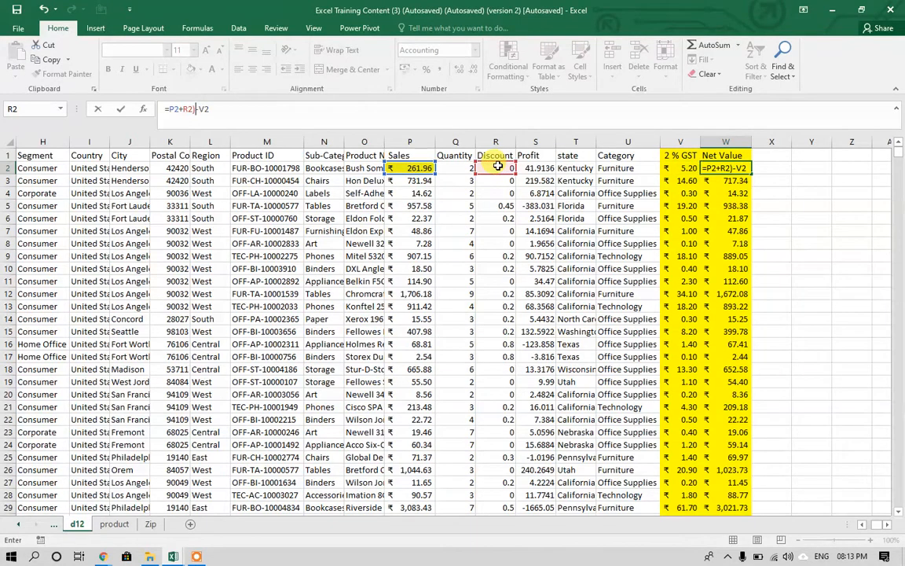
{"action": "left_click", "coordinate": [169, 110]}
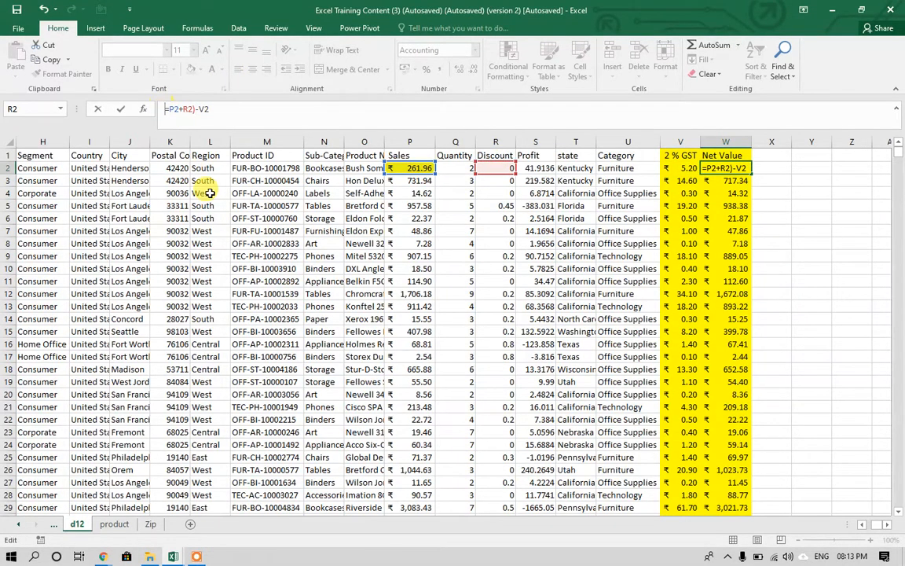
{"action": "type", "text": "("}
{"action": "key", "text": "Return"}
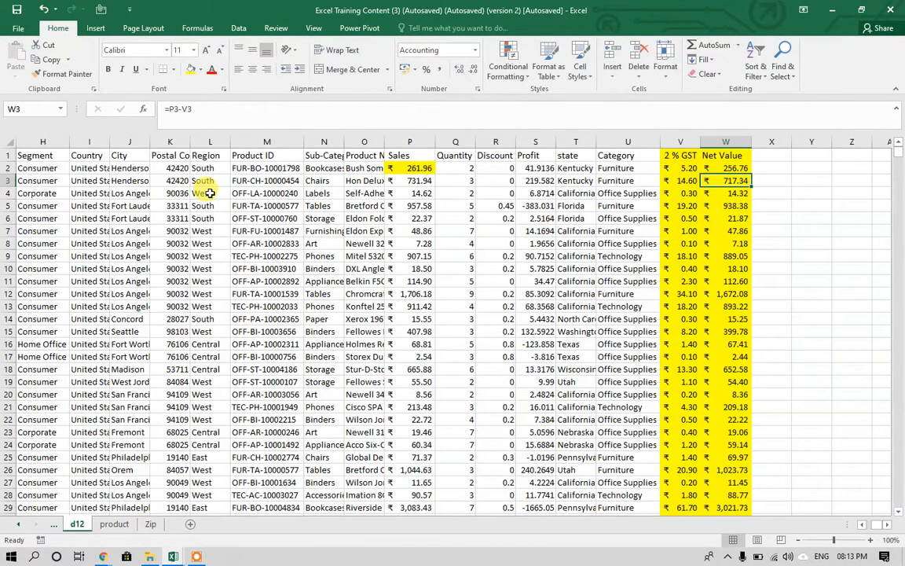
{"action": "key", "text": "Up"}
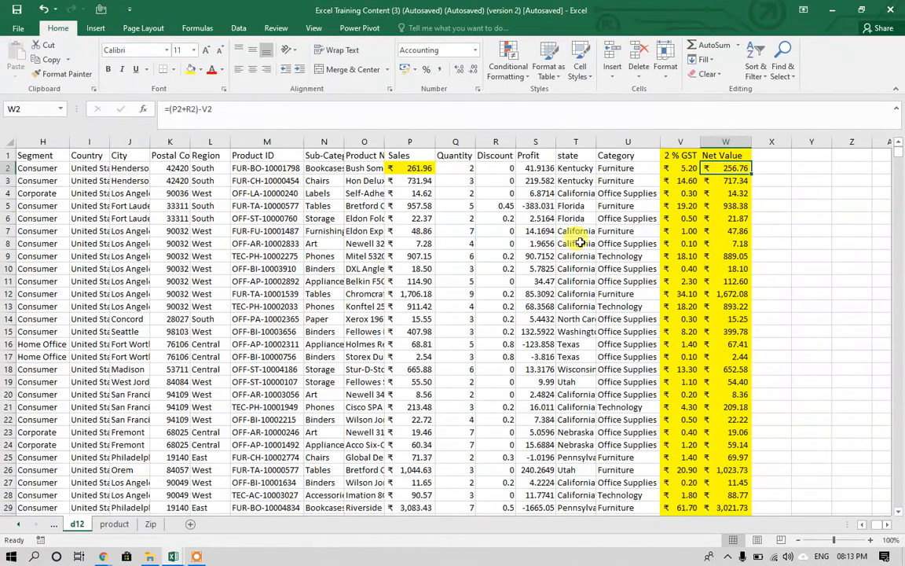
{"action": "double_click", "coordinate": [751, 175]}
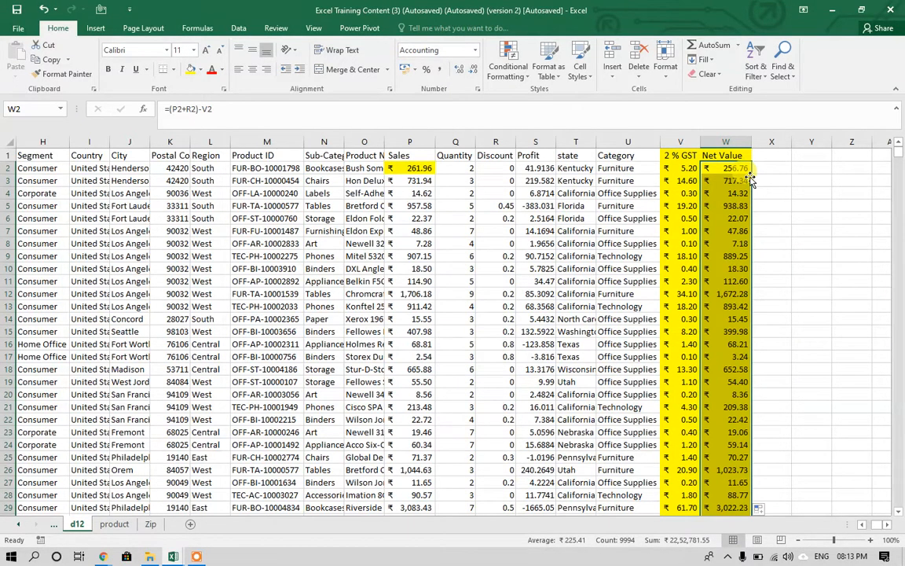
Review row 2 from the Net Value in W2 back to Sales in P2, and from Profit in S2 across to X2.
{"action": "left_click", "coordinate": [748, 173]}
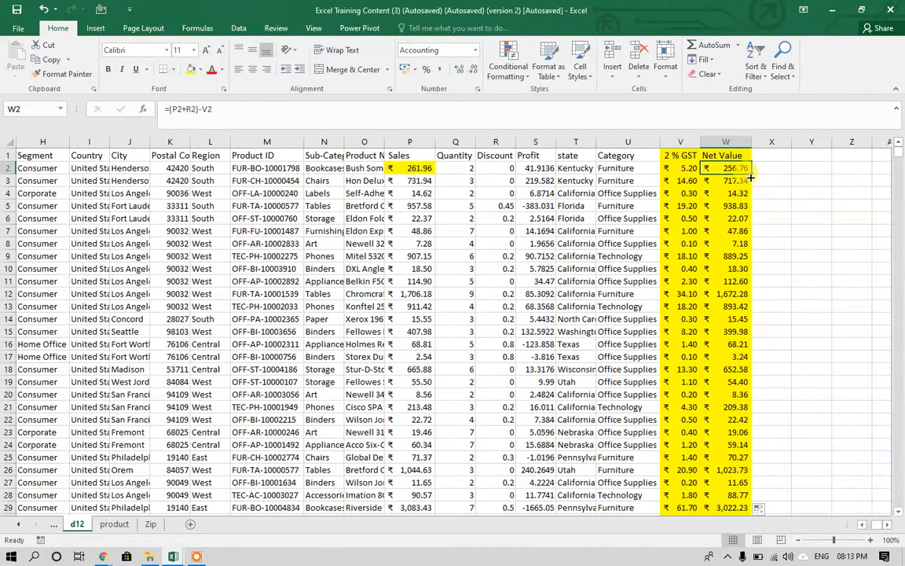
{"action": "key", "text": "Left"}
{"action": "key", "text": "Left"}
{"action": "key", "text": "Left"}
{"action": "key", "text": "Left"}
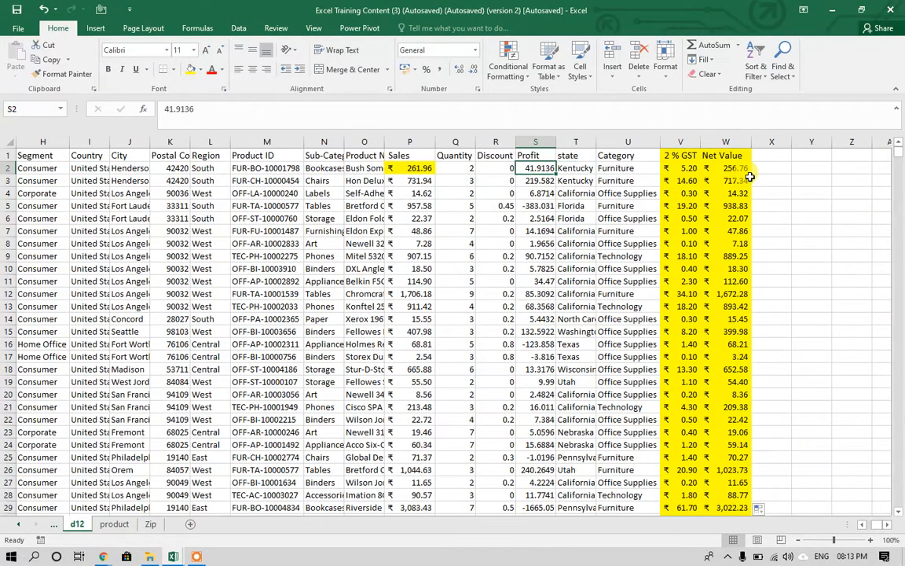
{"action": "key", "text": "Left"}
{"action": "key", "text": "Left"}
{"action": "key", "text": "Left"}
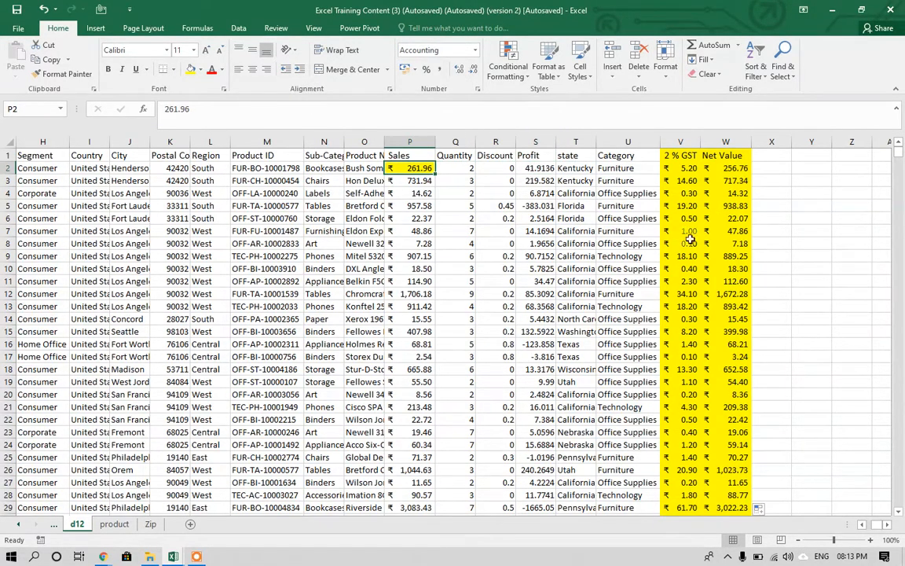
{"action": "left_click", "coordinate": [547, 168]}
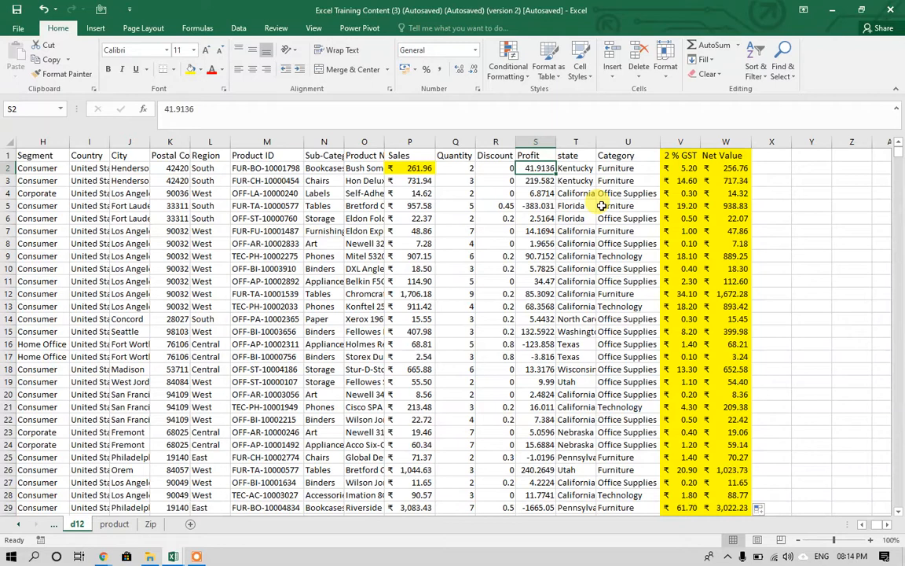
{"action": "key", "text": "Right"}
{"action": "key", "text": "Right"}
{"action": "key", "text": "Right"}
{"action": "key", "text": "Right"}
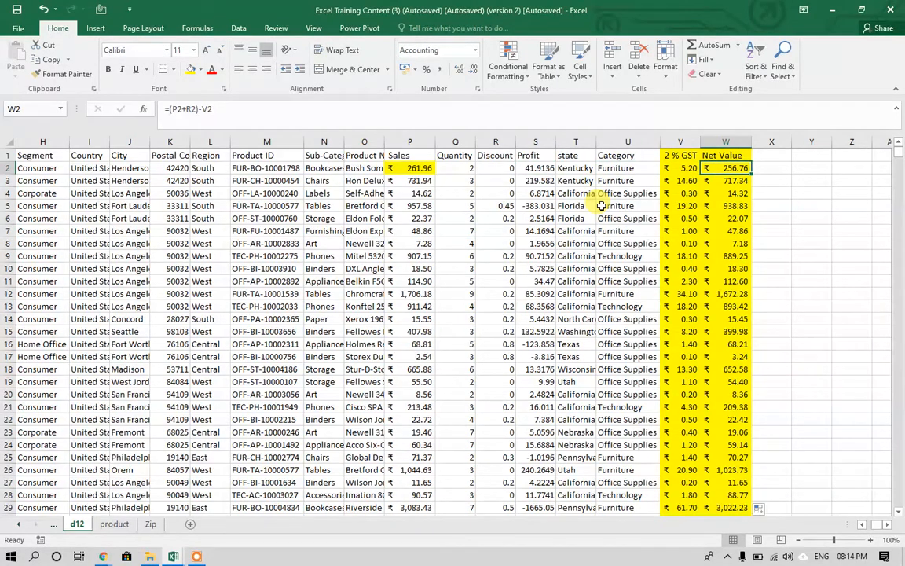
{"action": "key", "text": "Right"}
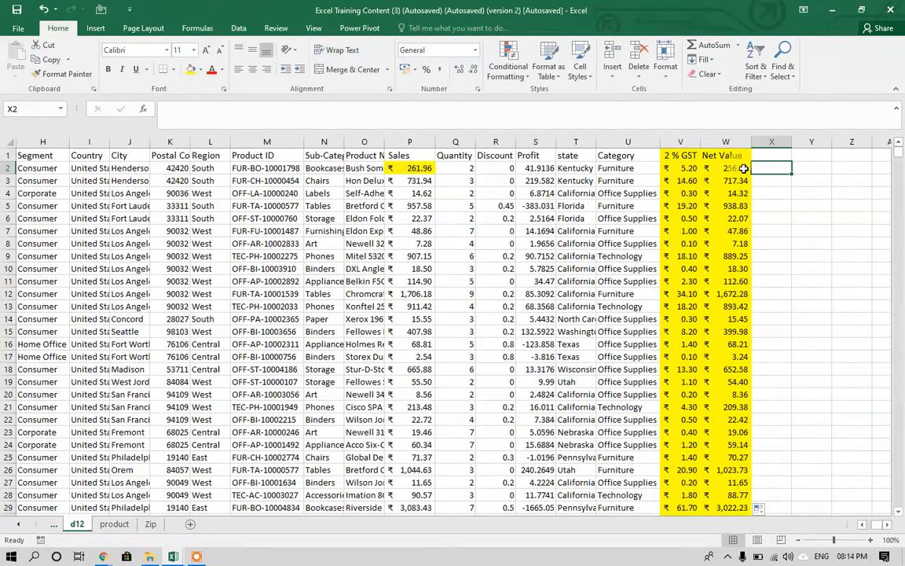
Compare the row 2 Sales, Profit and 2 % GST cells with the Net Value formula in W2.
{"action": "left_click", "coordinate": [535, 167]}
{"action": "left_click_drag", "start_coordinate": [535, 167], "coordinate": [421, 168]}
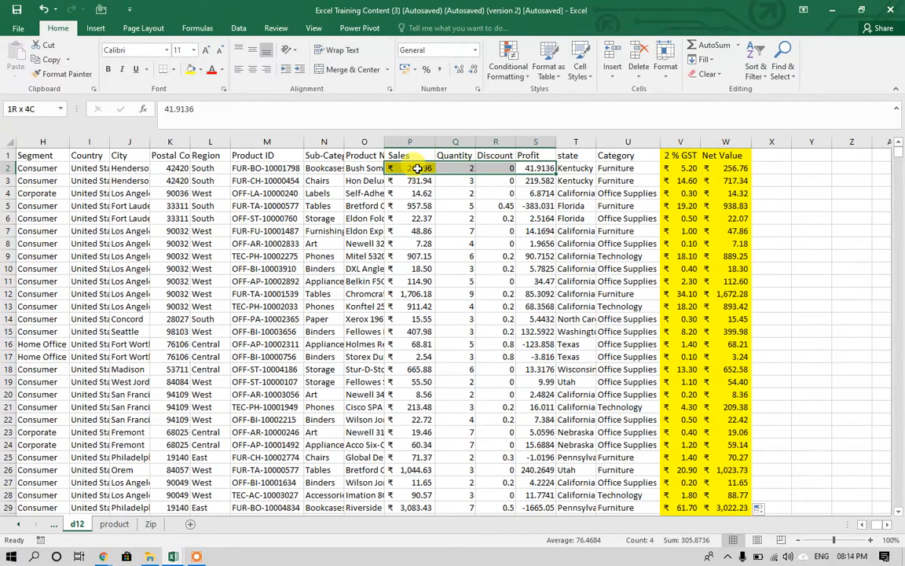
{"action": "left_click", "coordinate": [403, 168]}
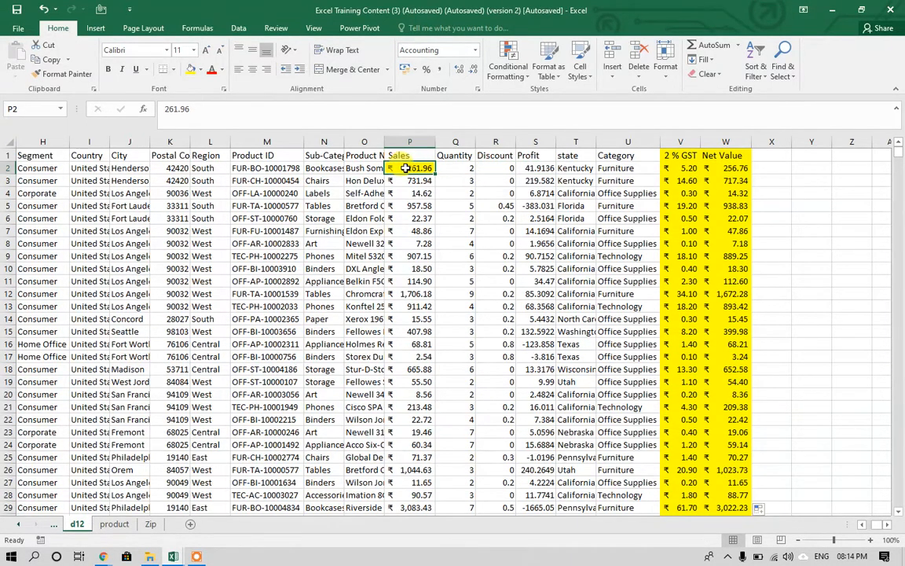
{"action": "left_click", "coordinate": [537, 168]}
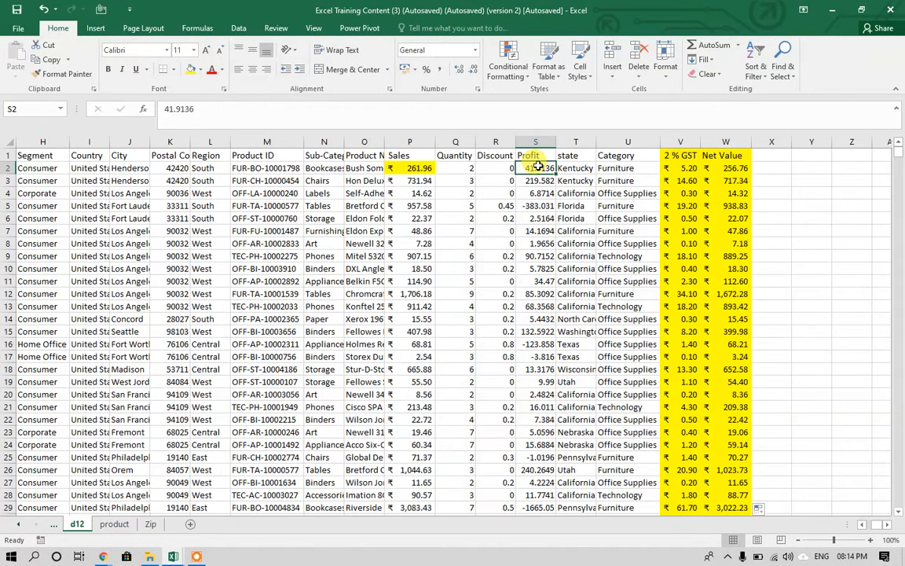
{"action": "left_click", "coordinate": [726, 168]}
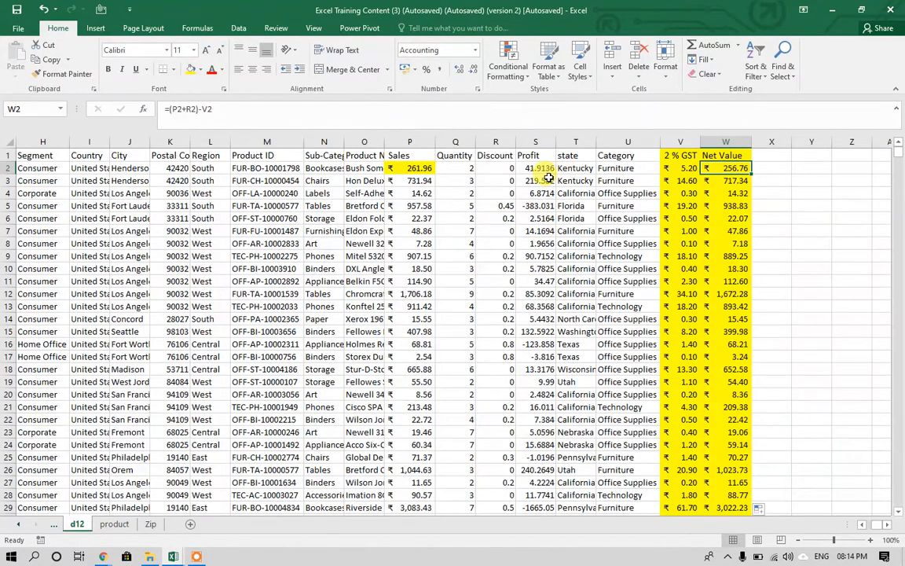
{"action": "left_click", "coordinate": [406, 172]}
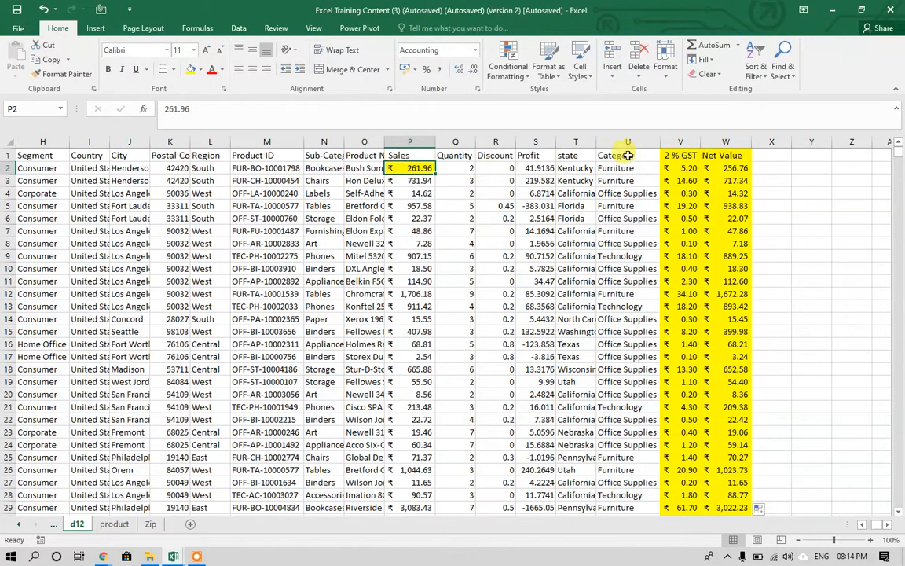
{"action": "left_click", "coordinate": [689, 172]}
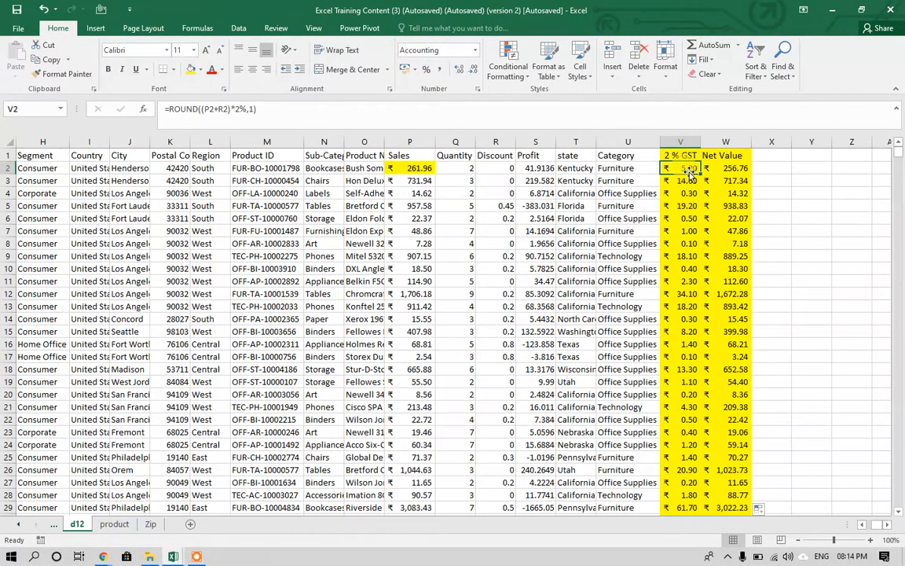
{"action": "left_click", "coordinate": [742, 170]}
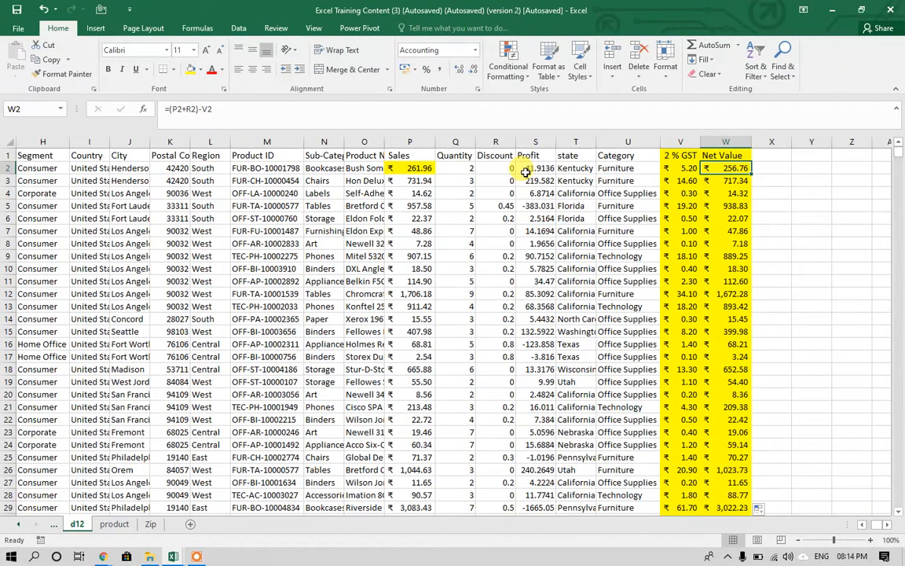
{"action": "key", "text": "Right"}
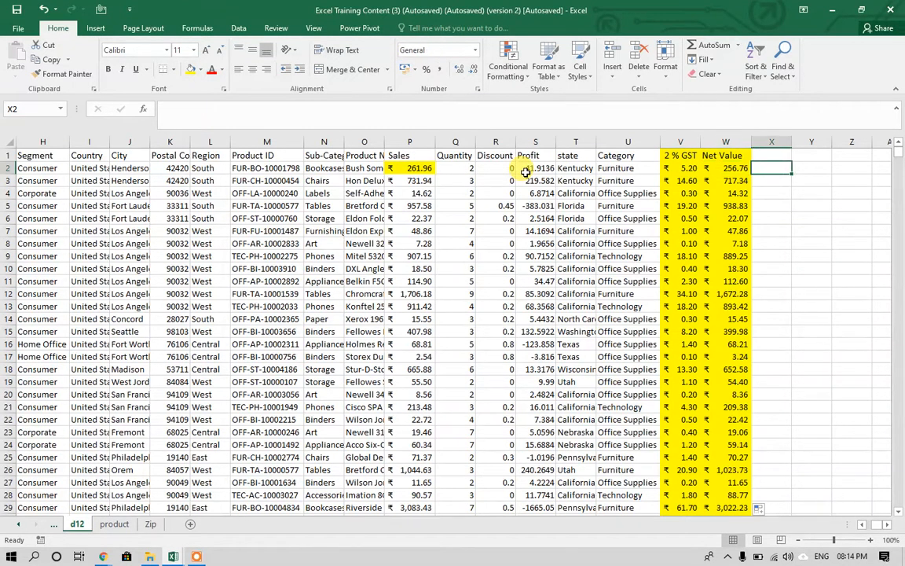
{"action": "key", "text": "Left"}
{"action": "left_click", "coordinate": [525, 170]}
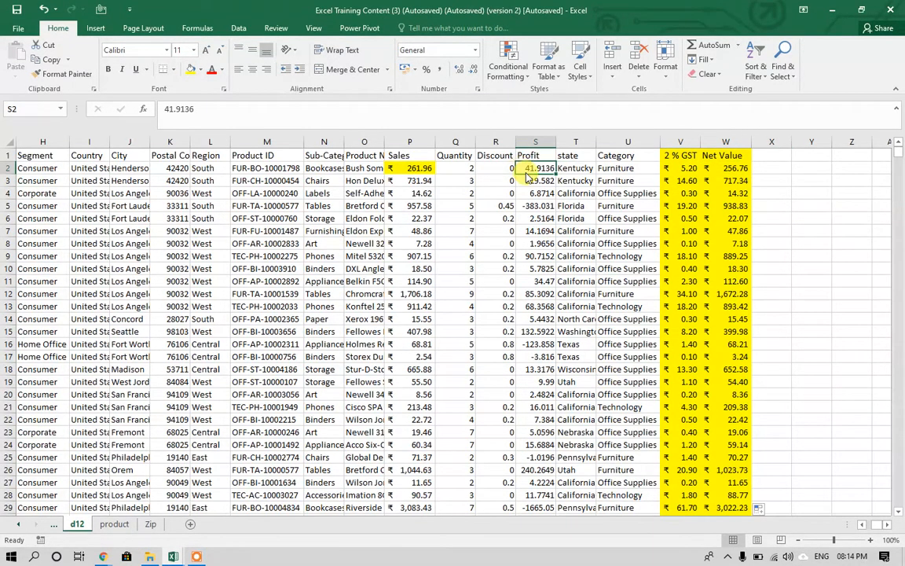
{"action": "left_click_drag", "start_coordinate": [529, 174], "coordinate": [748, 170]}
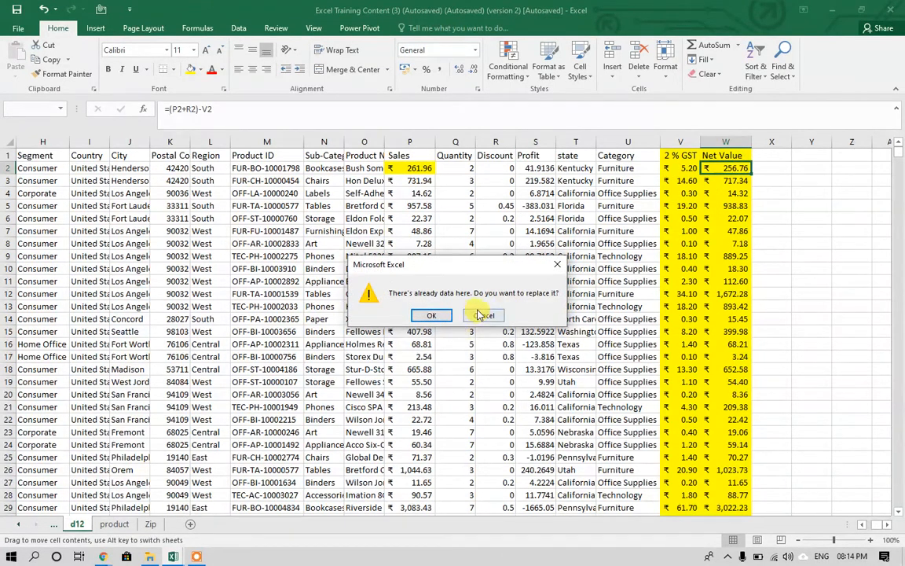
{"action": "key", "text": "Escape"}
Change the Net Value formula in W2 to =((P2+R2)-V2)-S2 so it also subtracts Profit, and fill it down column W.
{"action": "left_click", "coordinate": [739, 171]}
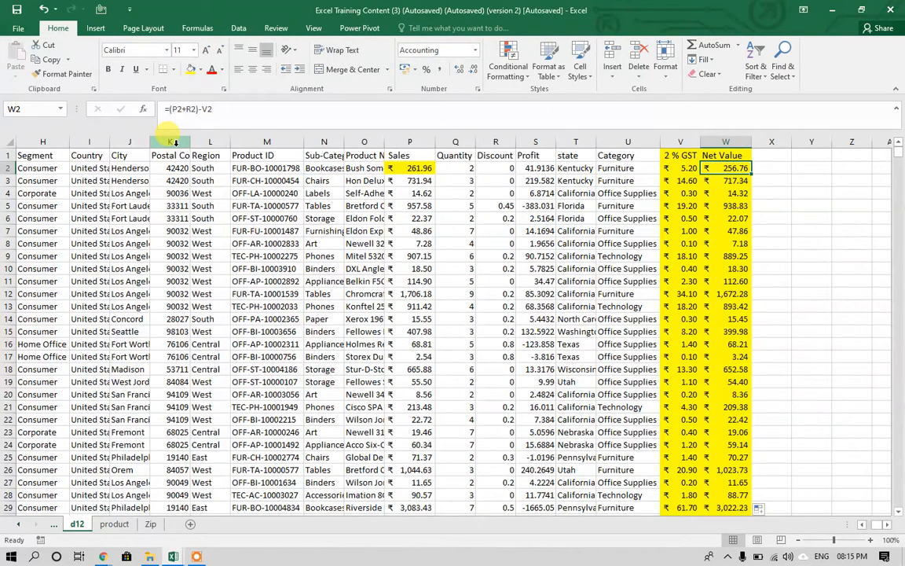
{"action": "left_click", "coordinate": [227, 110]}
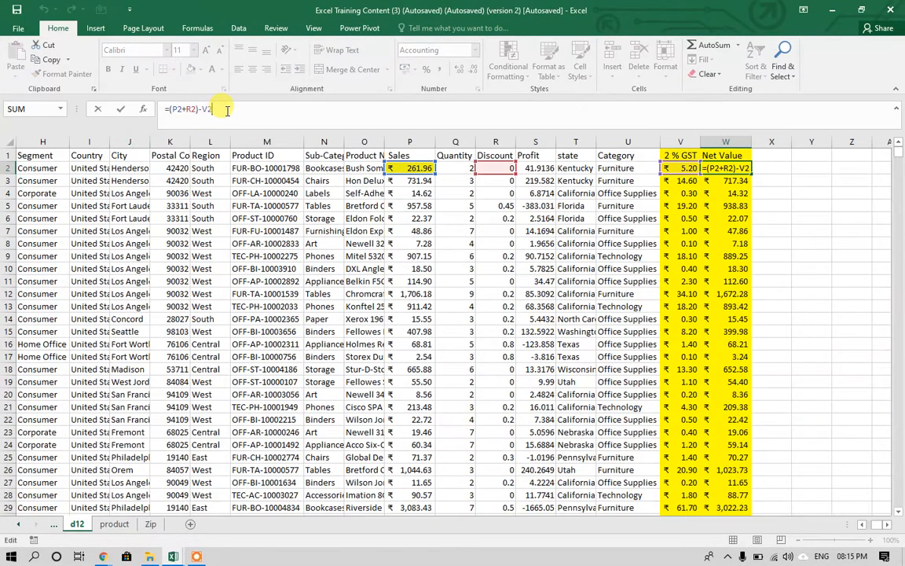
{"action": "left_click", "coordinate": [168, 108]}
{"action": "type", "text": "("}
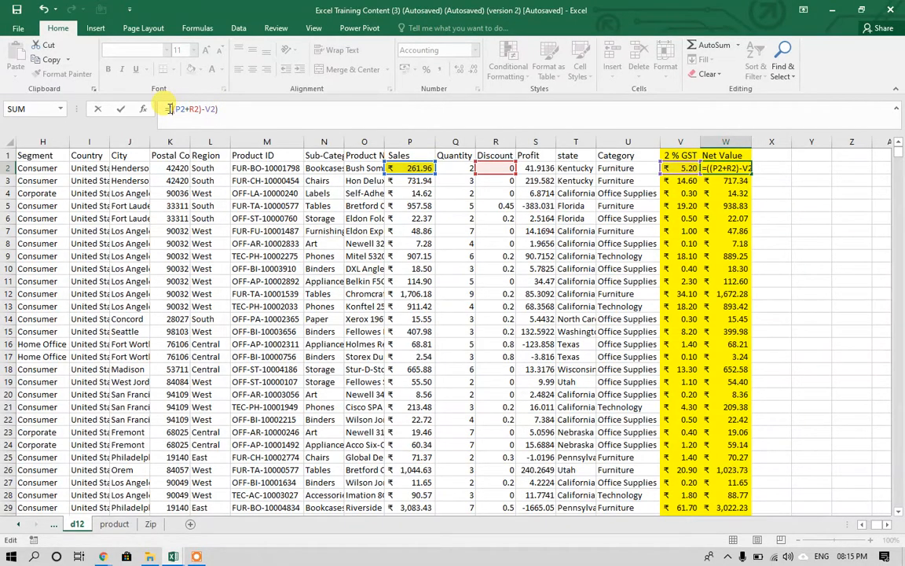
{"action": "type", "text": "-"}
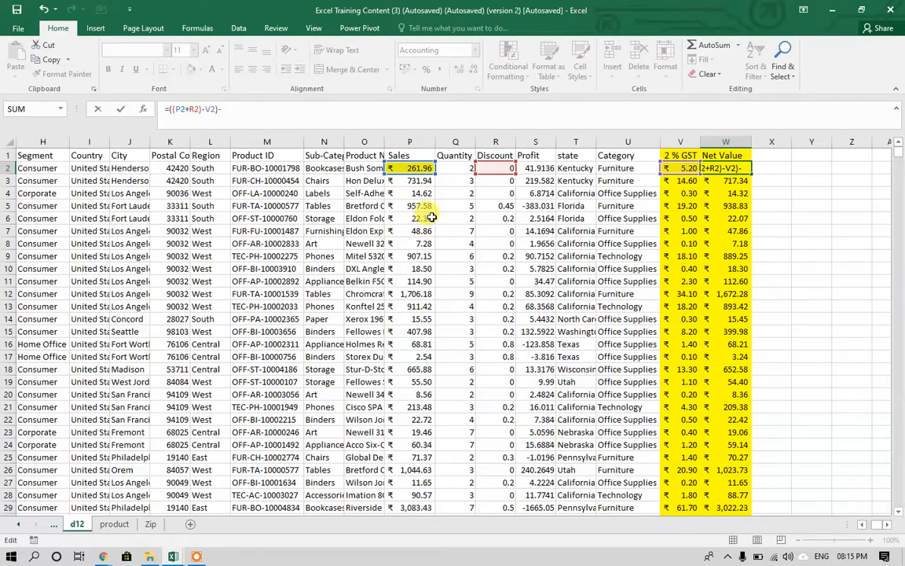
{"action": "left_click", "coordinate": [536, 168]}
{"action": "key", "text": "Return"}
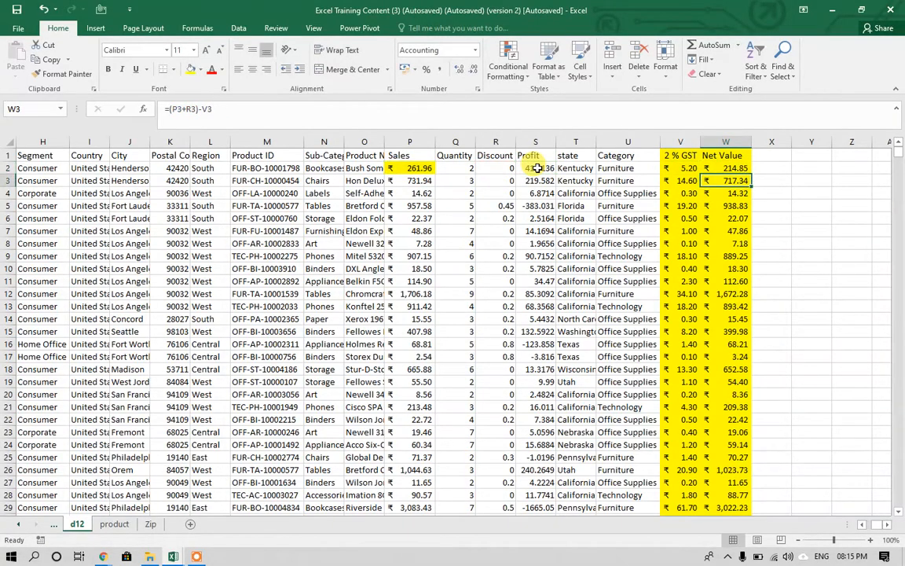
{"action": "key", "text": "Up"}
{"action": "key", "text": "ctrl+shift+Down"}
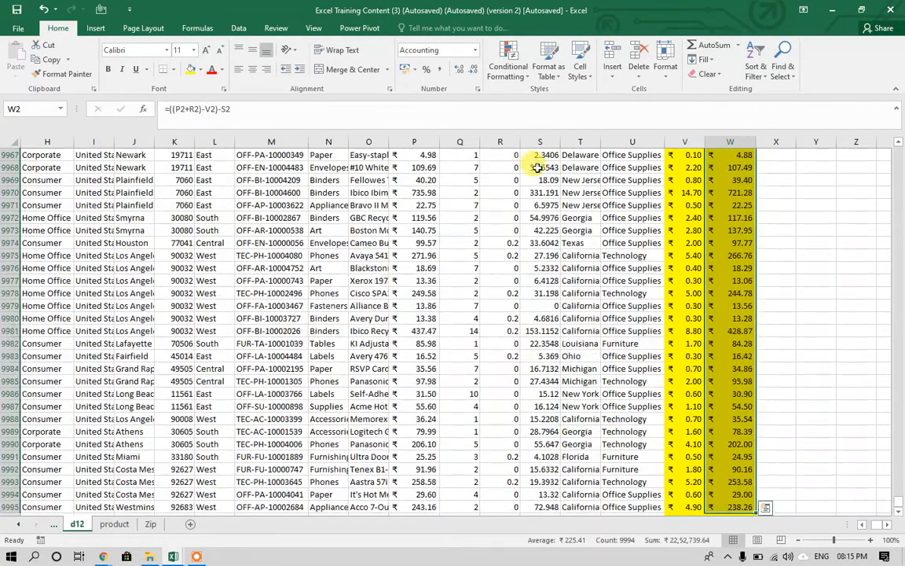
{"action": "key", "text": "ctrl+d"}
Review the row 2 cells from Profit in S2 back to Sales in P2.
{"action": "key", "text": "Left"}
{"action": "key", "text": "ctrl+Up"}
{"action": "key", "text": "Left"}
{"action": "key", "text": "Left"}
{"action": "key", "text": "Left"}
{"action": "key", "text": "Down"}
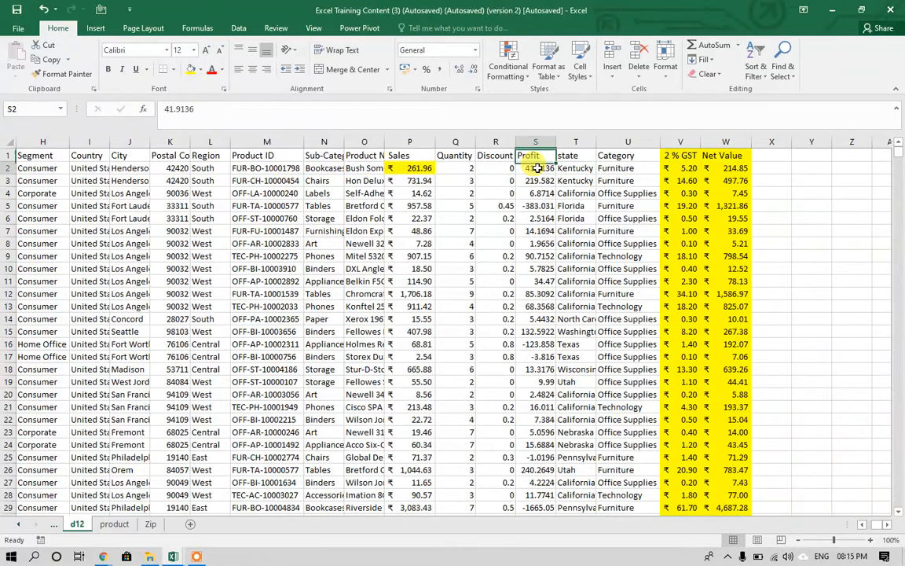
{"action": "key", "text": "shift+Left"}
{"action": "key", "text": "shift+Left"}
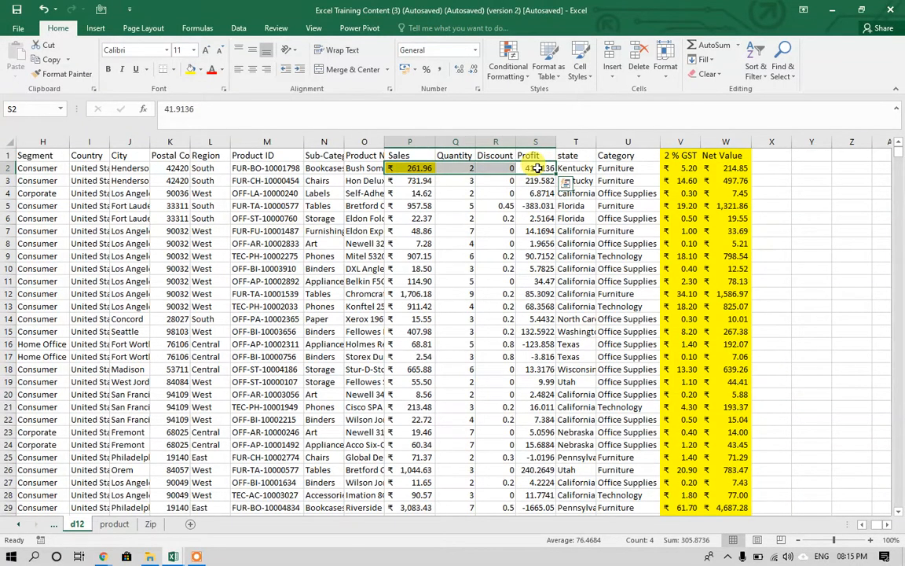
{"action": "key", "text": "shift+Left"}
Review row 2 from Quantity in Q2 across to W2, and examine the cells referenced by its Net Value formula.
{"action": "left_click", "coordinate": [444, 166]}
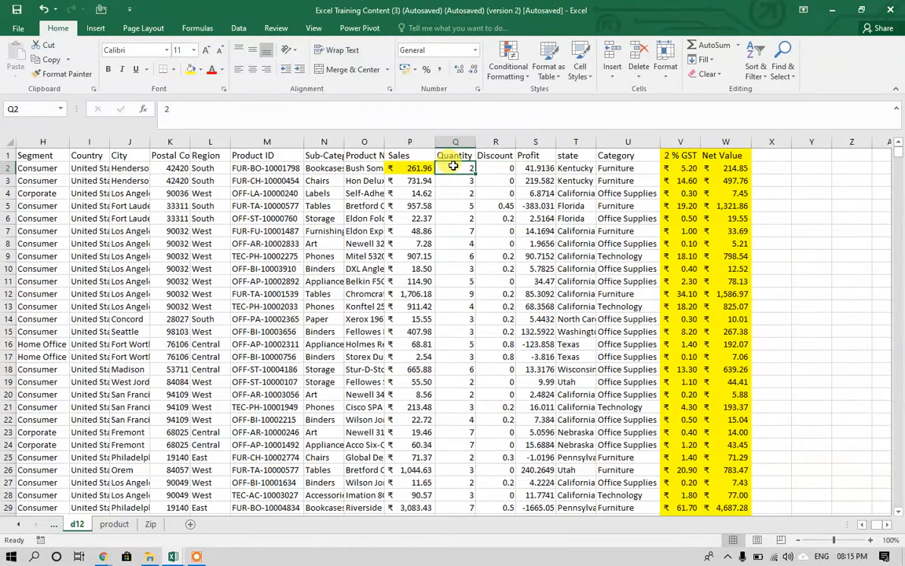
{"action": "key", "text": "shift+Right"}
{"action": "key", "text": "Right"}
{"action": "key", "text": "Right"}
{"action": "key", "text": "Right"}
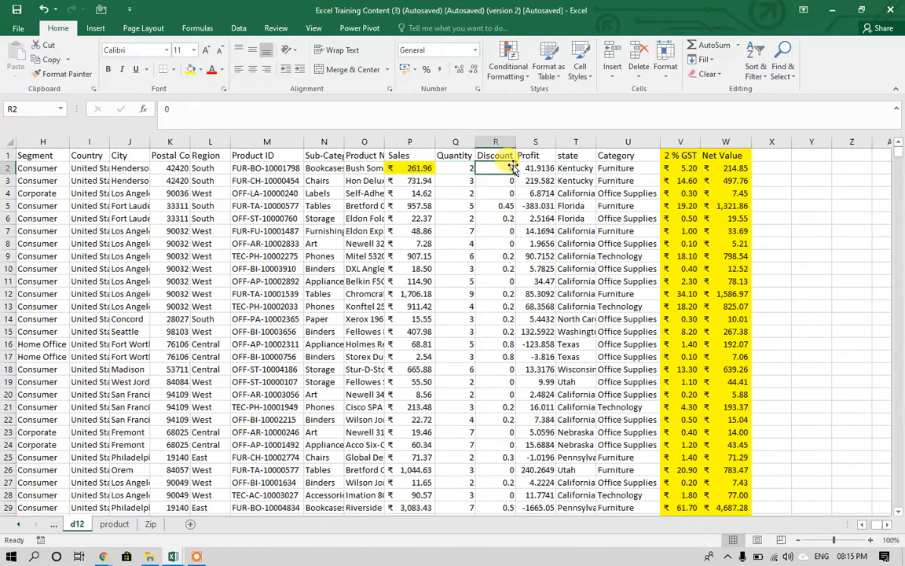
{"action": "key", "text": "Right"}
{"action": "key", "text": "Right"}
{"action": "key", "text": "Right"}
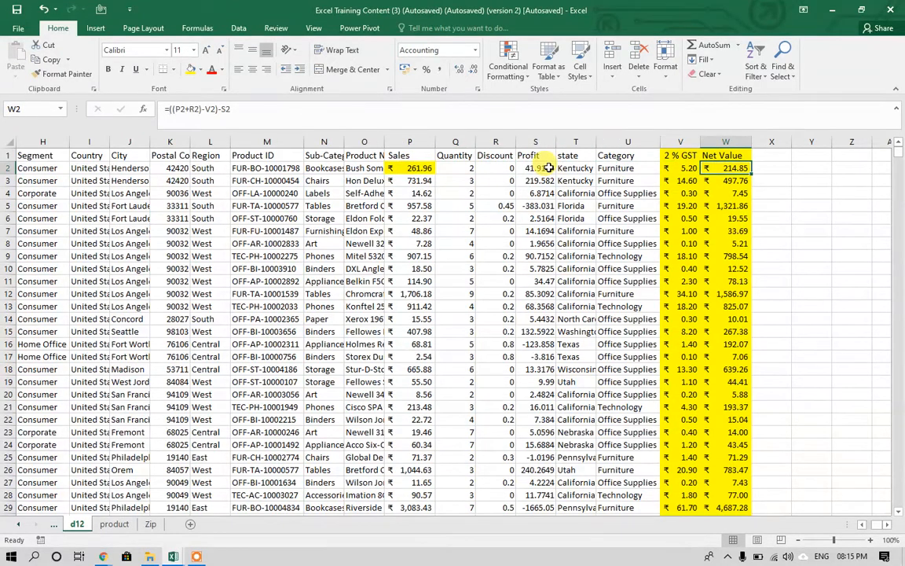
{"action": "left_click", "coordinate": [260, 114]}
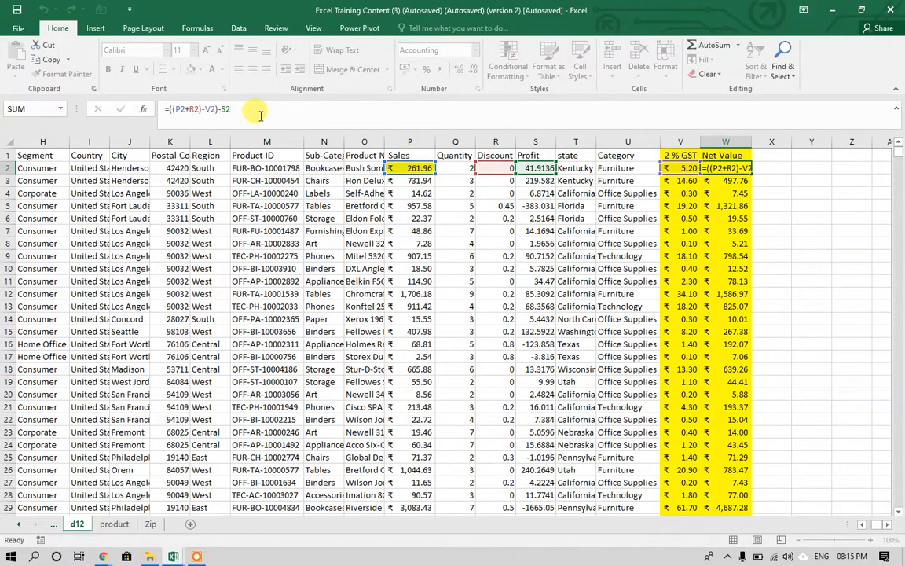
{"action": "key", "text": "ctrl+Return"}
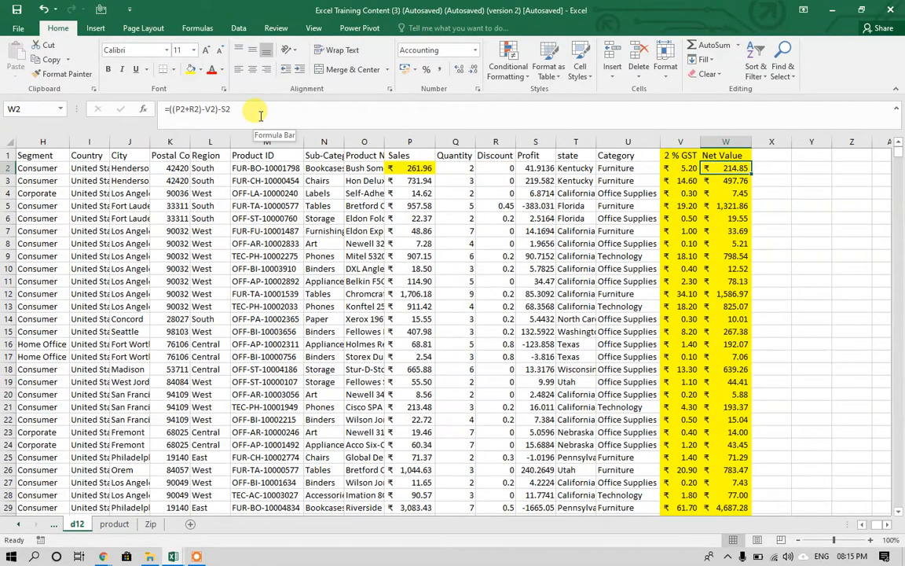
{"action": "key", "text": "Right"}
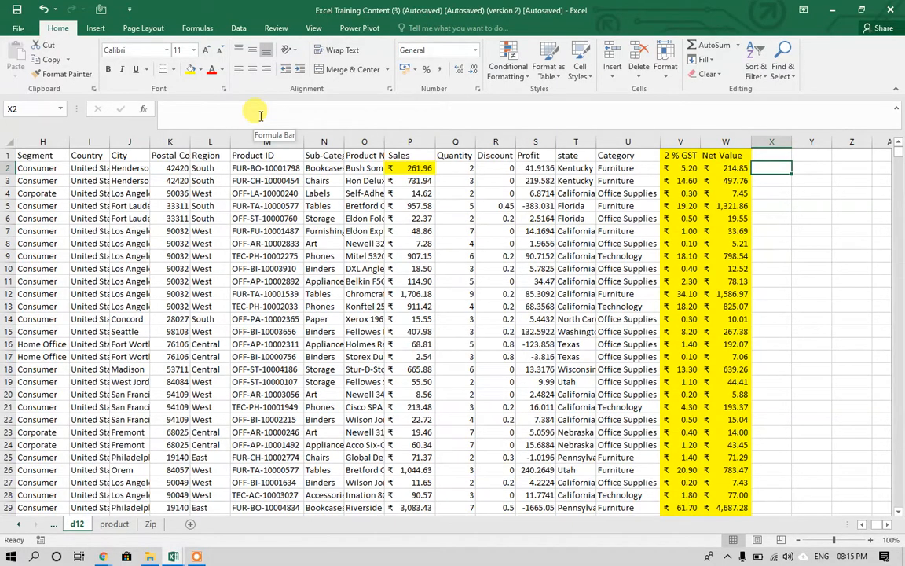
Change the Net Value formula in W2 to =((P2+R2)-V2)-ROUND(S2,1), rounding the Profit to one decimal, and fill it down column W.
{"action": "key", "text": "Left"}
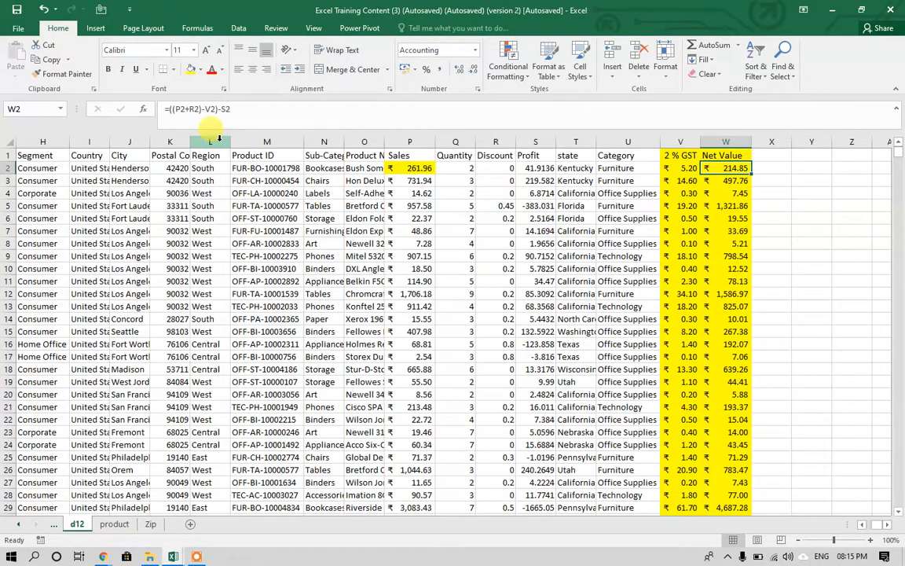
{"action": "left_click", "coordinate": [223, 110]}
{"action": "type", "text": "ROUND(S2"}
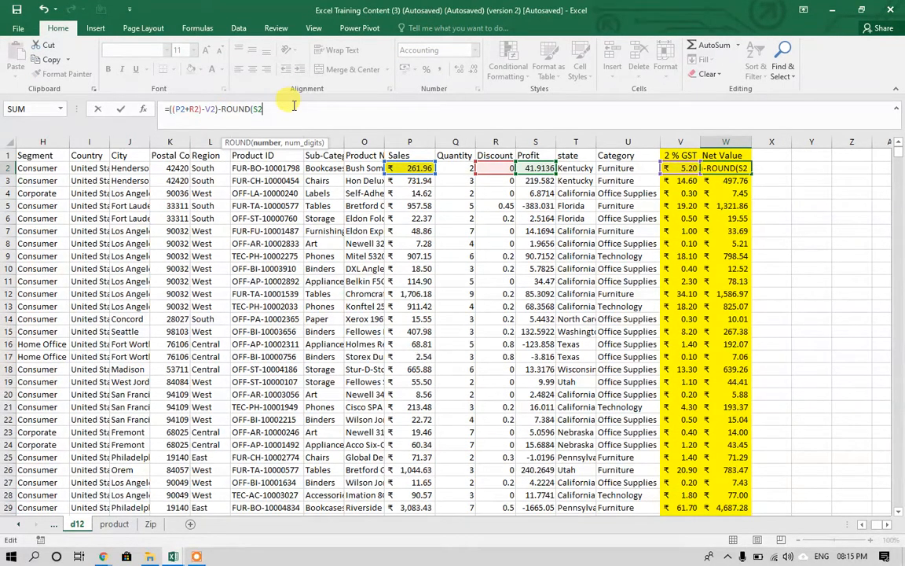
{"action": "type", "text": ",1)"}
{"action": "key", "text": "ctrl+Return"}
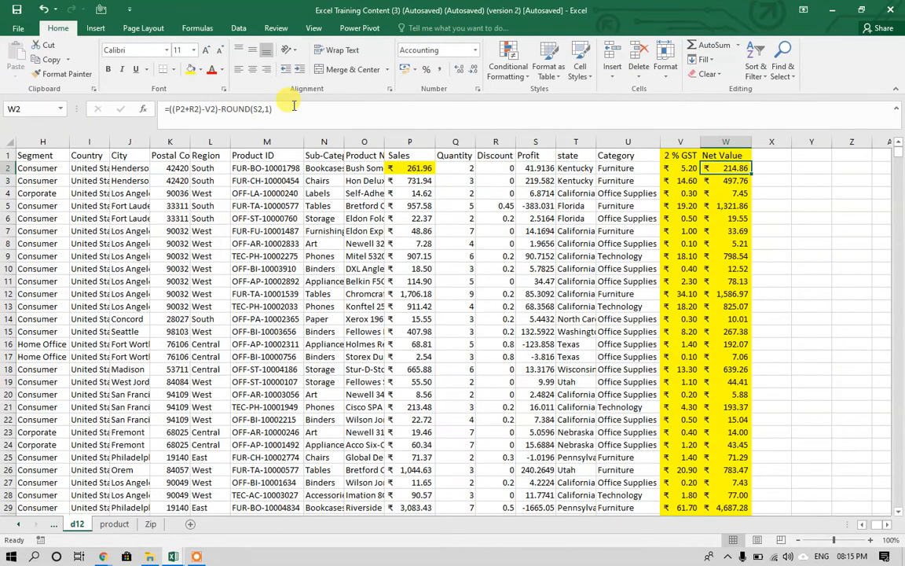
{"action": "key", "text": "ctrl+shift+Down"}
{"action": "key", "text": "ctrl+d"}
{"action": "key", "text": "ctrl+Up"}
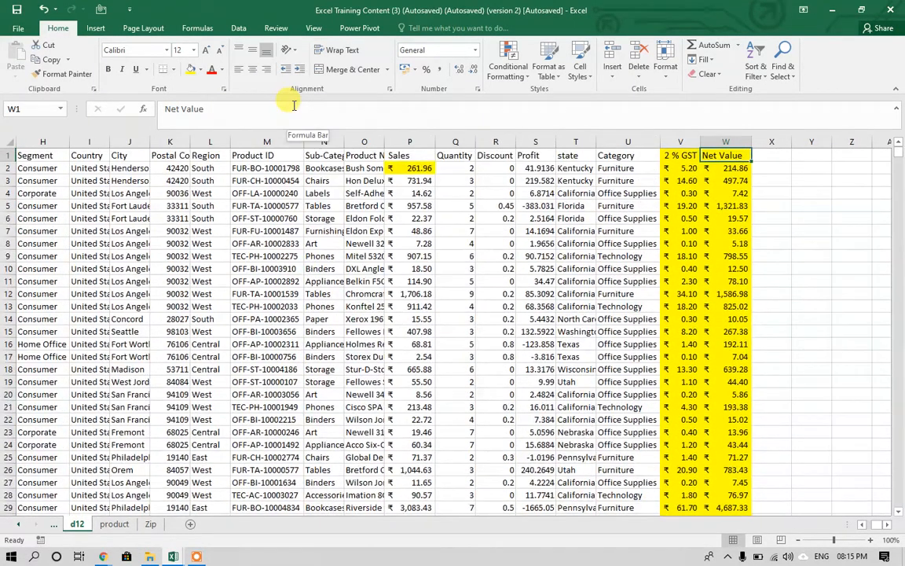
Compare the row 2 cells between Net Value in W2 and Profit in S2.
{"action": "key", "text": "Down"}
{"action": "key", "text": "Left"}
{"action": "key", "text": "Left"}
{"action": "key", "text": "Left"}
{"action": "key", "text": "Left"}
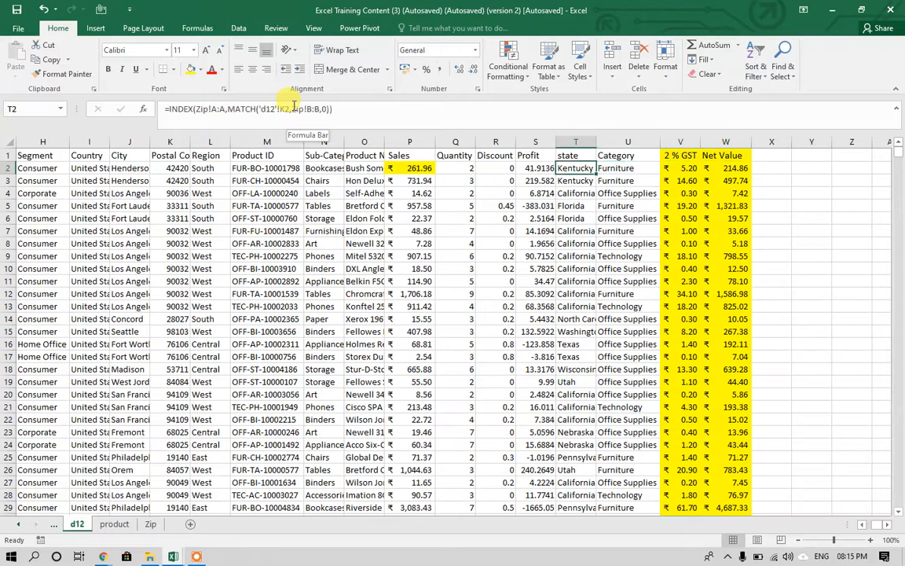
{"action": "key", "text": "Right"}
{"action": "key", "text": "Right"}
{"action": "key", "text": "Right"}
{"action": "key", "text": "Right"}
{"action": "key", "text": "Left"}
{"action": "key", "text": "Left"}
{"action": "key", "text": "Left"}
{"action": "key", "text": "Left"}
{"action": "key", "text": "Left"}
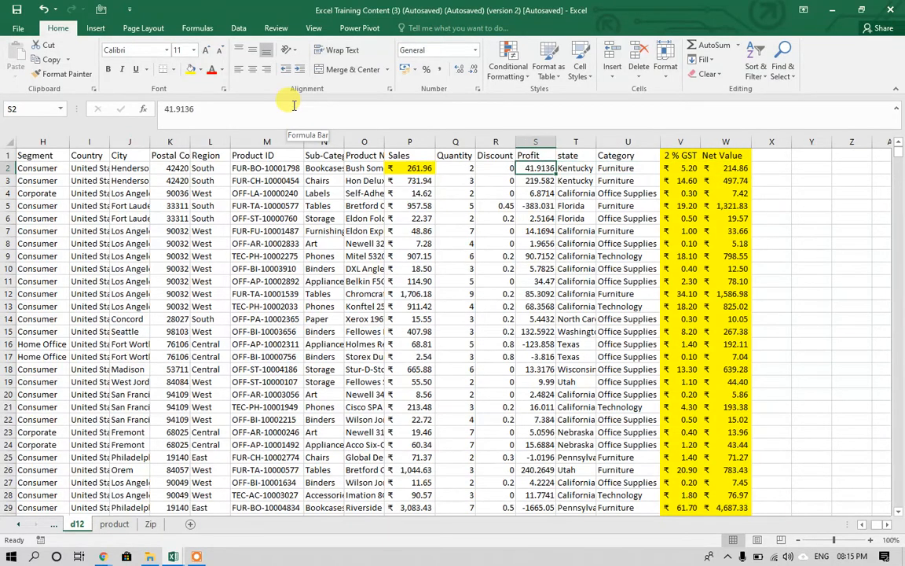
Enter =ROUND(S2/P2,1) in X2 to divide Profit by Sales, and format the cell as a percentage.
{"action": "key", "text": "Right"}
{"action": "key", "text": "Right"}
{"action": "key", "text": "Right"}
{"action": "key", "text": "Right"}
{"action": "key", "text": "Right"}
{"action": "key", "text": "Right"}
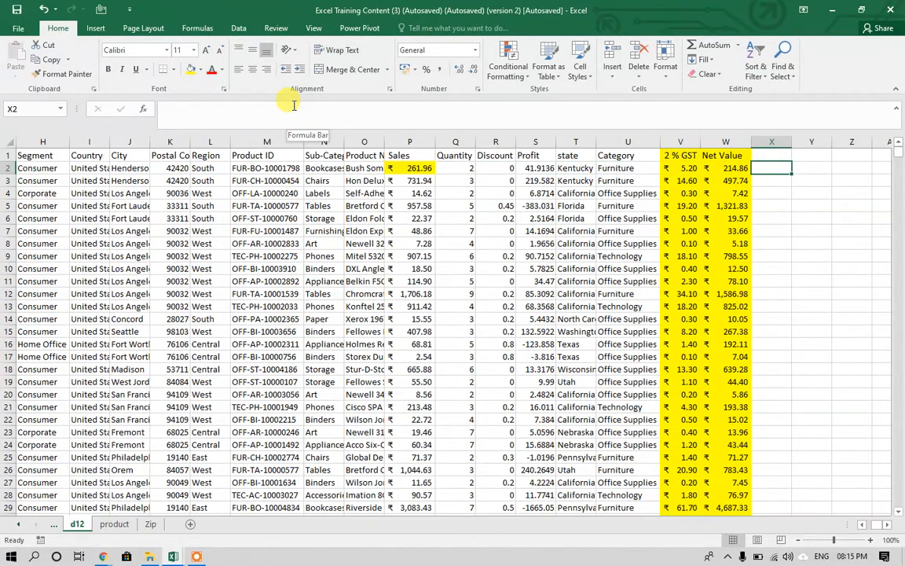
{"action": "type", "text": "="}
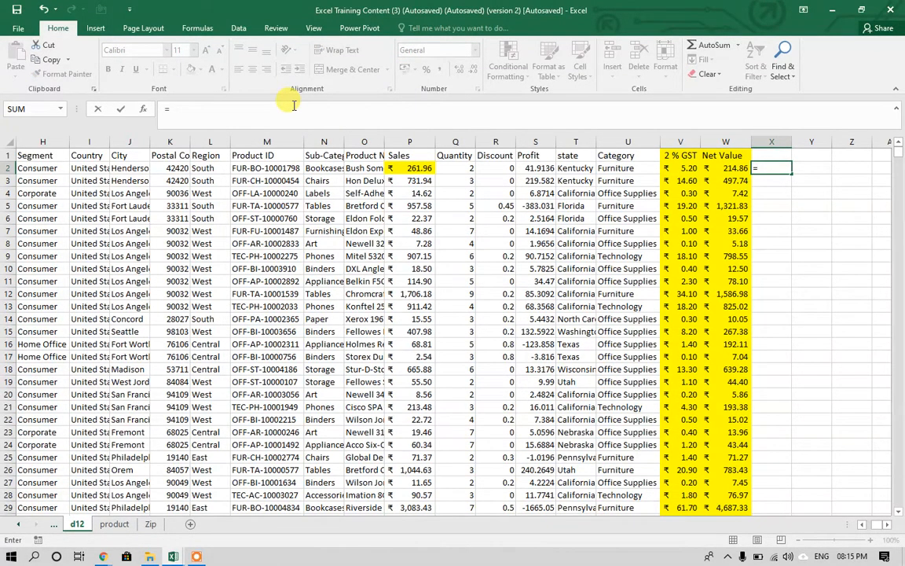
{"action": "type", "text": "roun"}
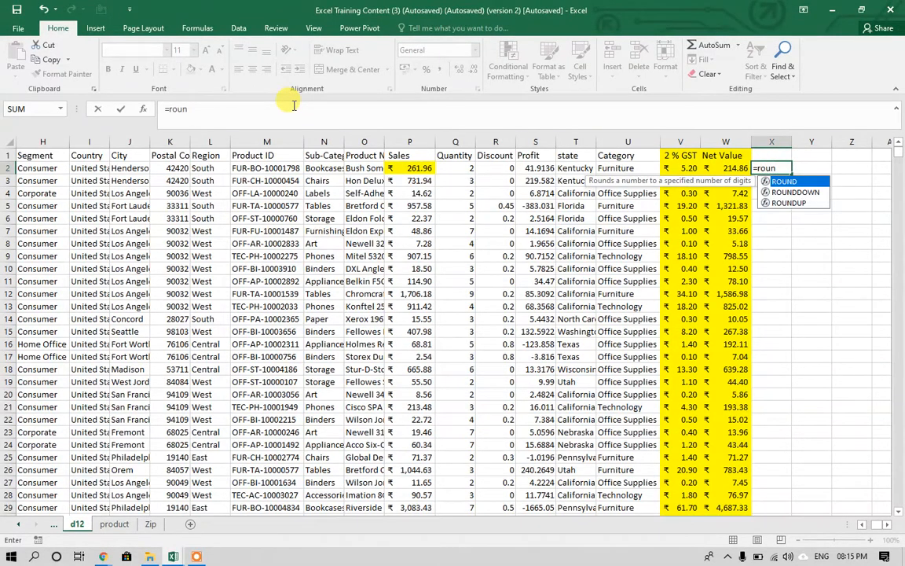
{"action": "key", "text": "Tab"}
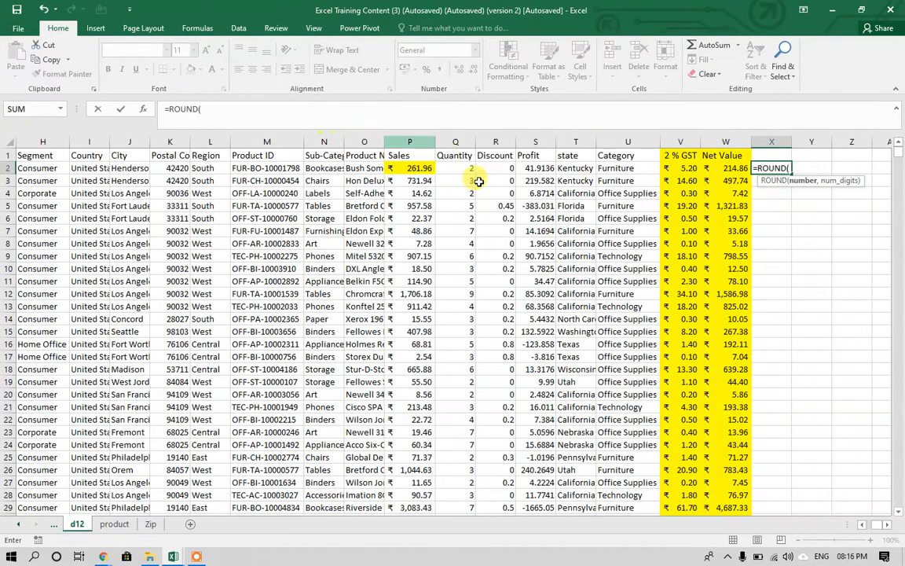
{"action": "left_click", "coordinate": [540, 169]}
{"action": "type", "text": "/"}
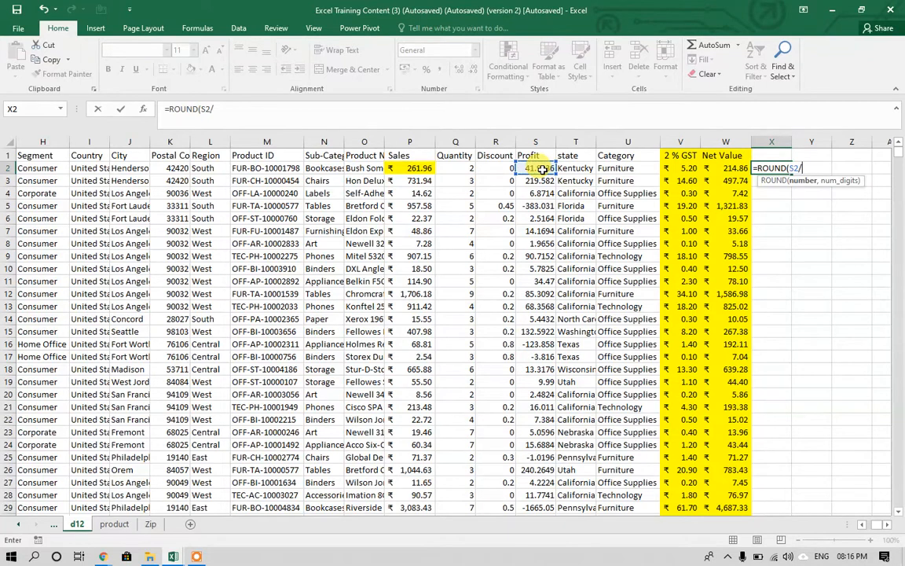
{"action": "left_click", "coordinate": [405, 169]}
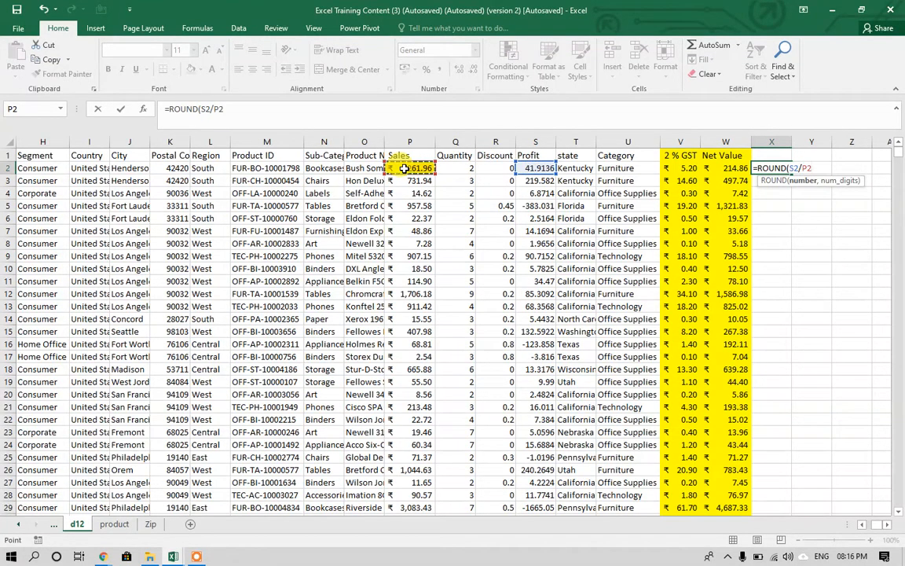
{"action": "type", "text": ",1"}
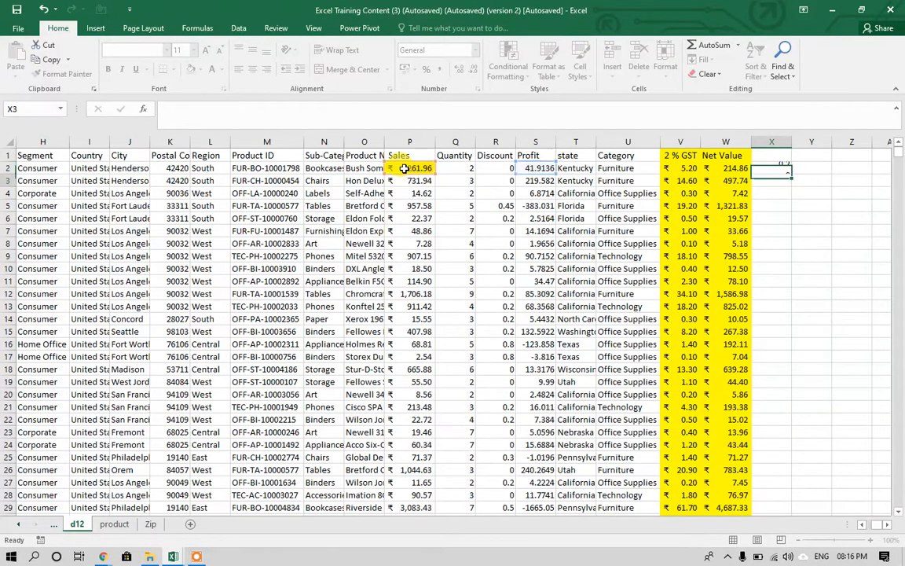
{"action": "key", "text": "ctrl+Return"}
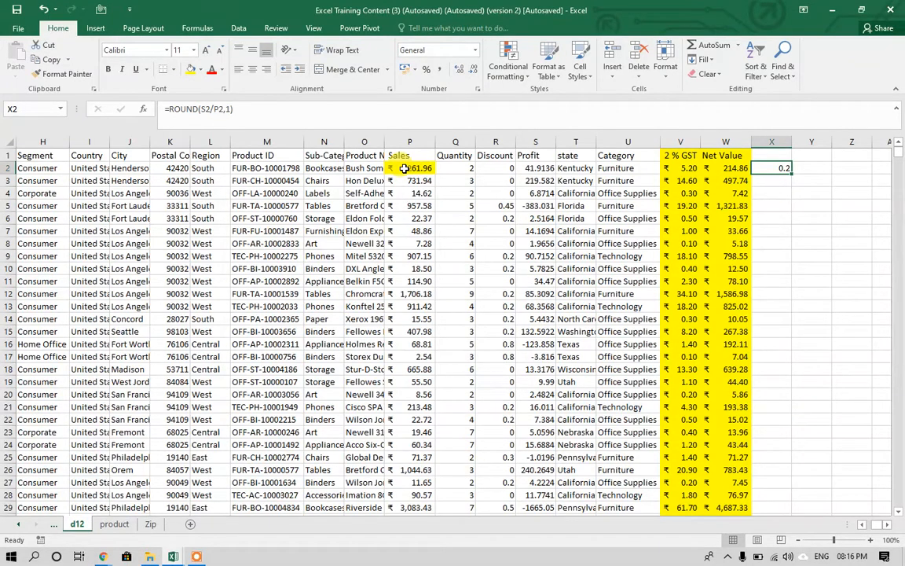
{"action": "left_click", "coordinate": [427, 70]}
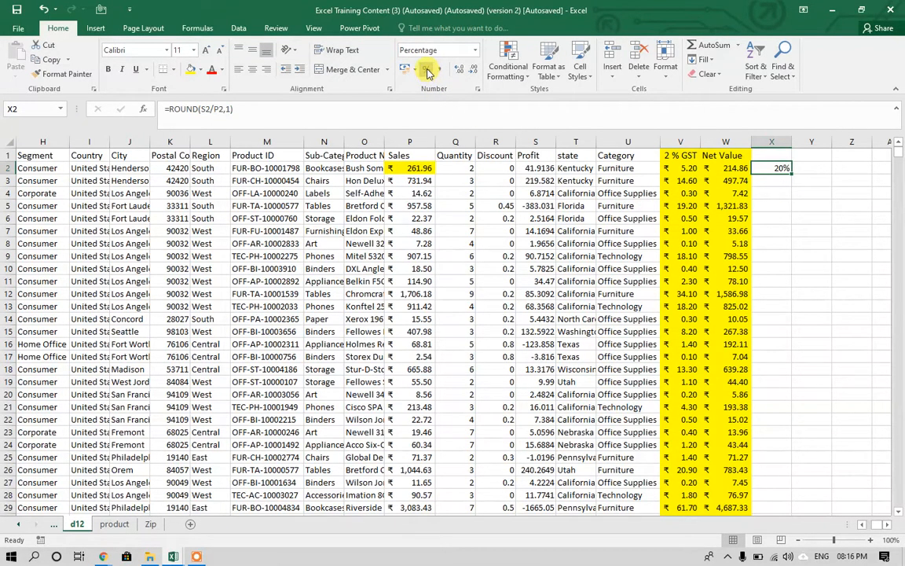
Check Sales in P2 and Profit in S2, and fill the profit percentage formula in X2 down column X.
{"action": "left_click", "coordinate": [393, 168]}
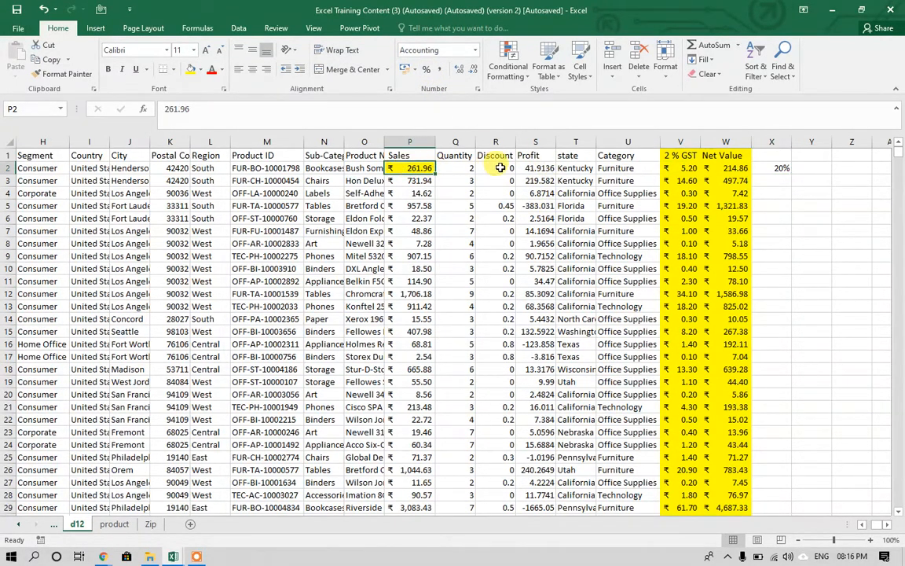
{"action": "left_click", "coordinate": [530, 168]}
{"action": "left_click", "coordinate": [778, 168]}
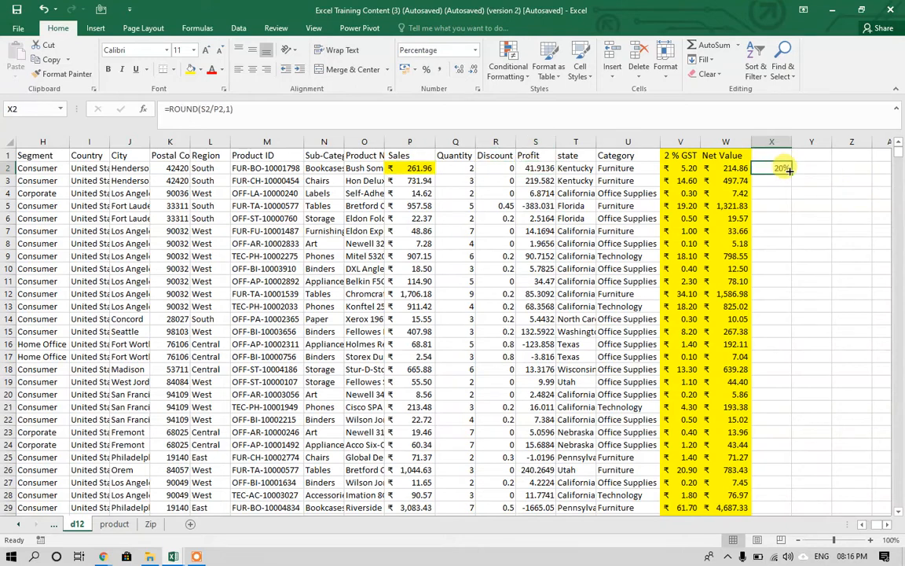
{"action": "double_click", "coordinate": [788, 170]}
Review the filled profit percentages in column X against the neighbouring values in row 5.
{"action": "key", "text": "Up"}
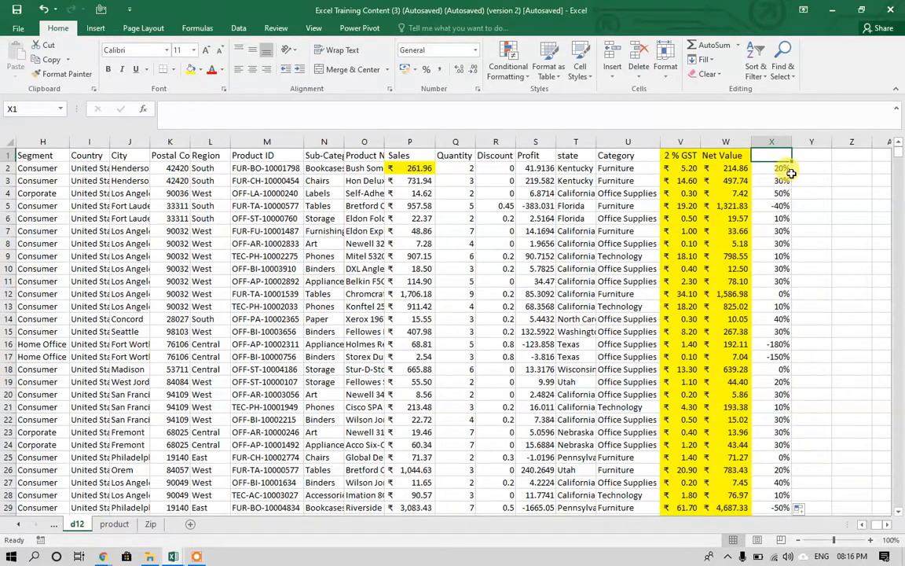
{"action": "key", "text": "Down"}
{"action": "key", "text": "Down"}
{"action": "key", "text": "Down"}
{"action": "key", "text": "Down"}
{"action": "key", "text": "Left"}
{"action": "key", "text": "Left"}
{"action": "key", "text": "Left"}
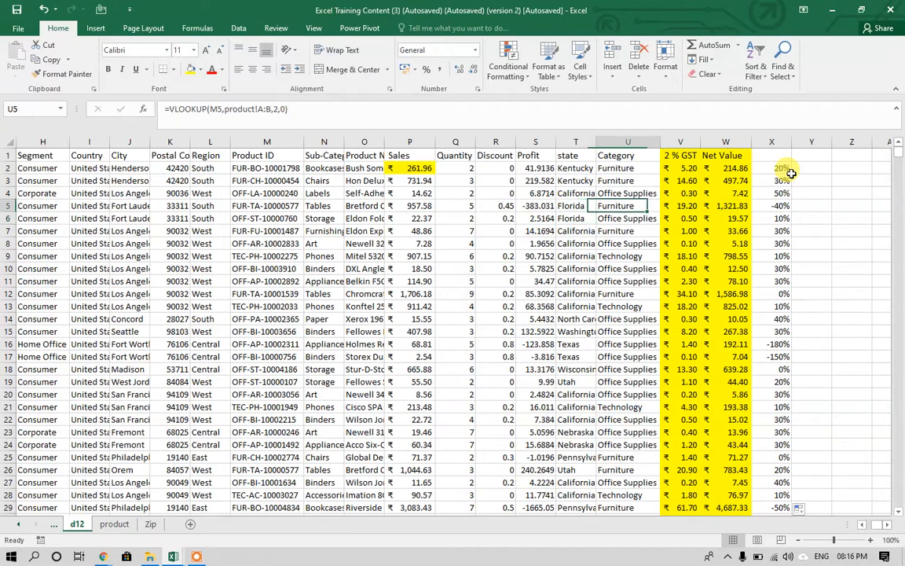
{"action": "key", "text": "Right"}
{"action": "key", "text": "Right"}
{"action": "key", "text": "Right"}
{"action": "key", "text": "Up"}
{"action": "key", "text": "Up"}
{"action": "key", "text": "Up"}
{"action": "key", "text": "Up"}
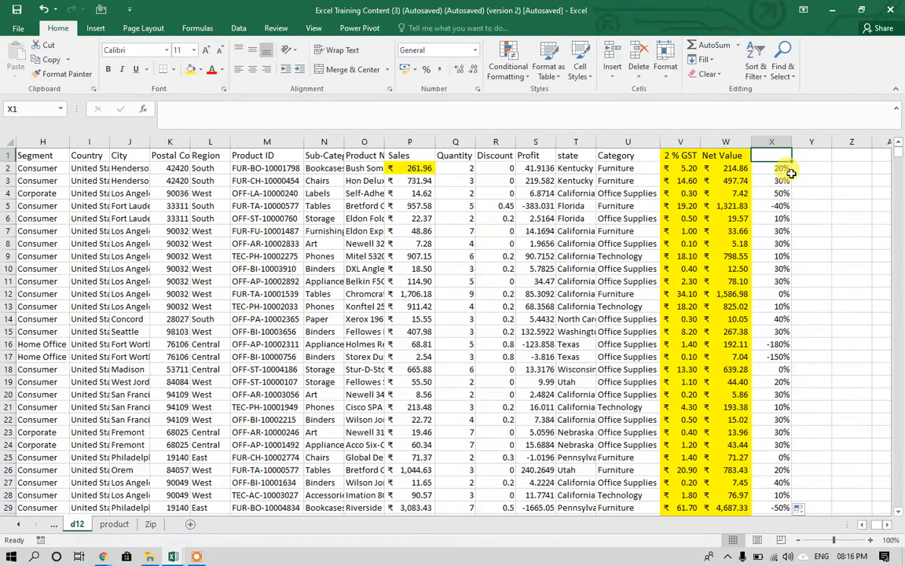
Copy the Profit header from S1 into X1 and change the copy to Profit%.
{"action": "left_click", "coordinate": [535, 155]}
{"action": "key", "text": "ctrl+c"}
{"action": "key", "text": "Right"}
{"action": "key", "text": "Right"}
{"action": "key", "text": "Right"}
{"action": "key", "text": "Right"}
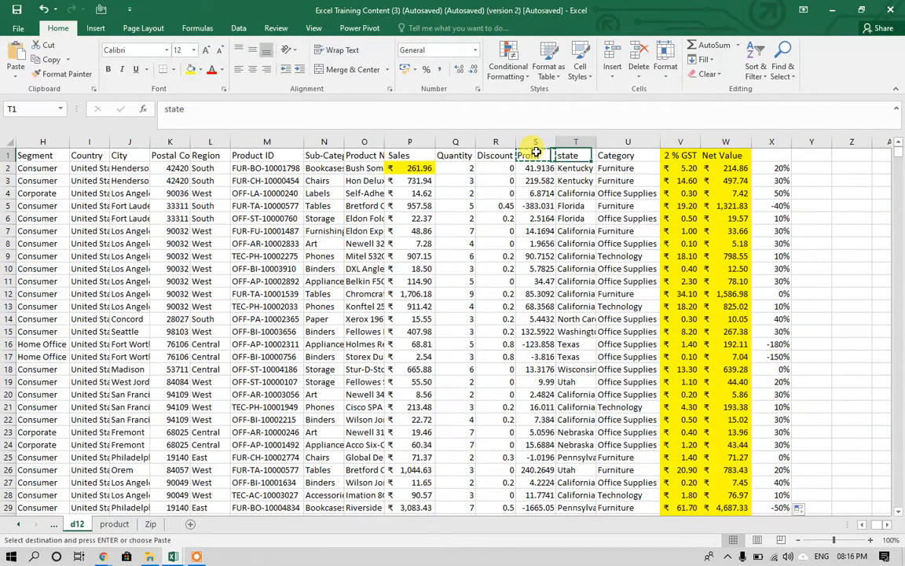
{"action": "key", "text": "Right"}
{"action": "key", "text": "ctrl+v"}
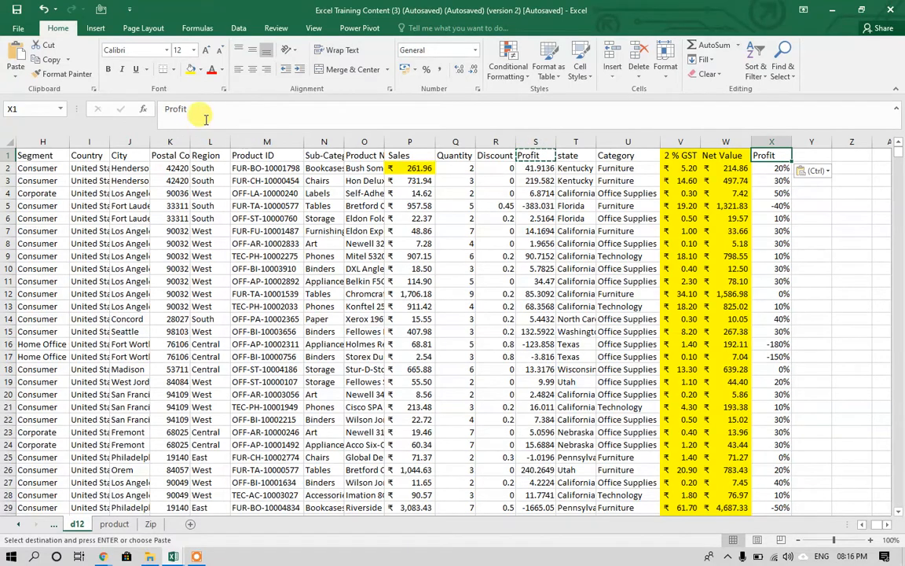
{"action": "left_click", "coordinate": [205, 118]}
{"action": "type", "text": "%"}
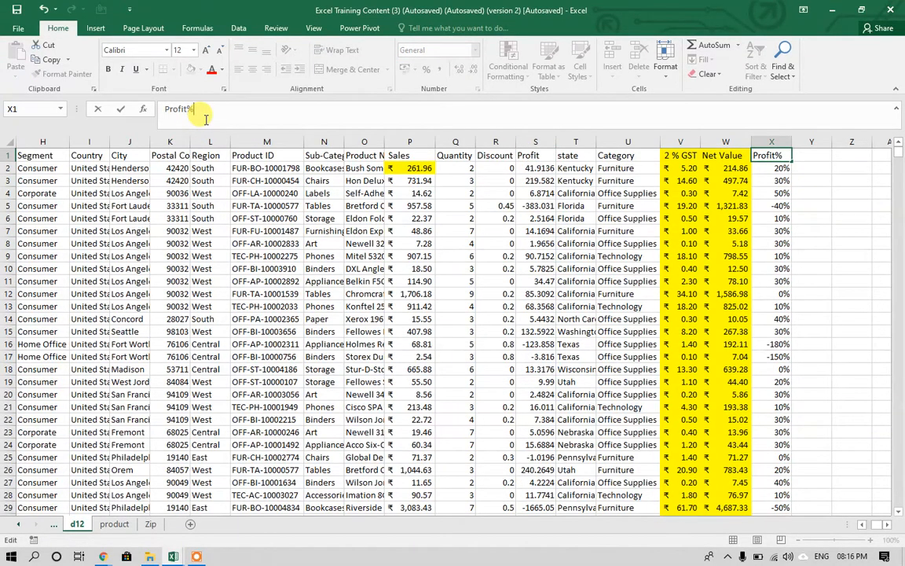
{"action": "key", "text": "Return"}
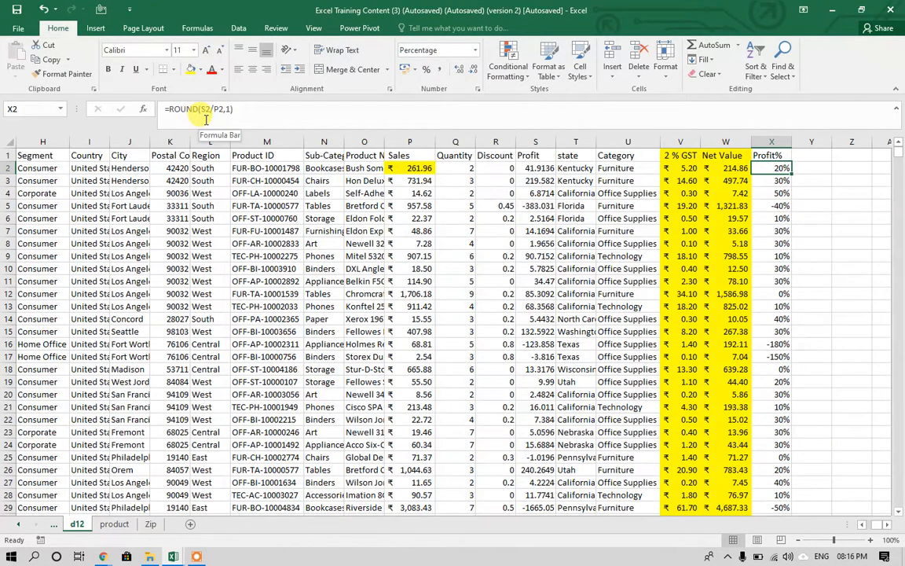
Enter =IF(X2<1%,"N","P") in Y2 to flag negative or positive profit, and fill it down column Y.
{"action": "key", "text": "Down"}
{"action": "key", "text": "Down"}
{"action": "key", "text": "Down"}
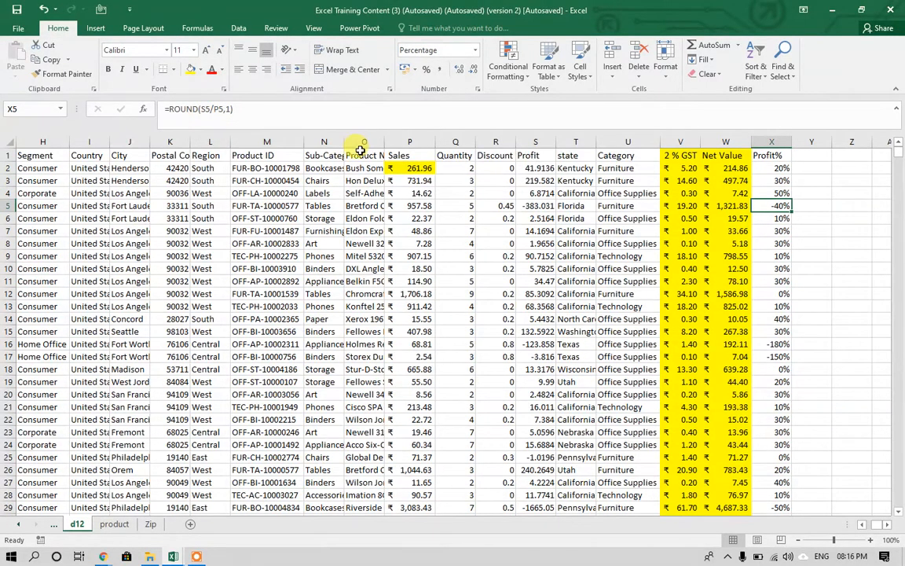
{"action": "left_click", "coordinate": [812, 158]}
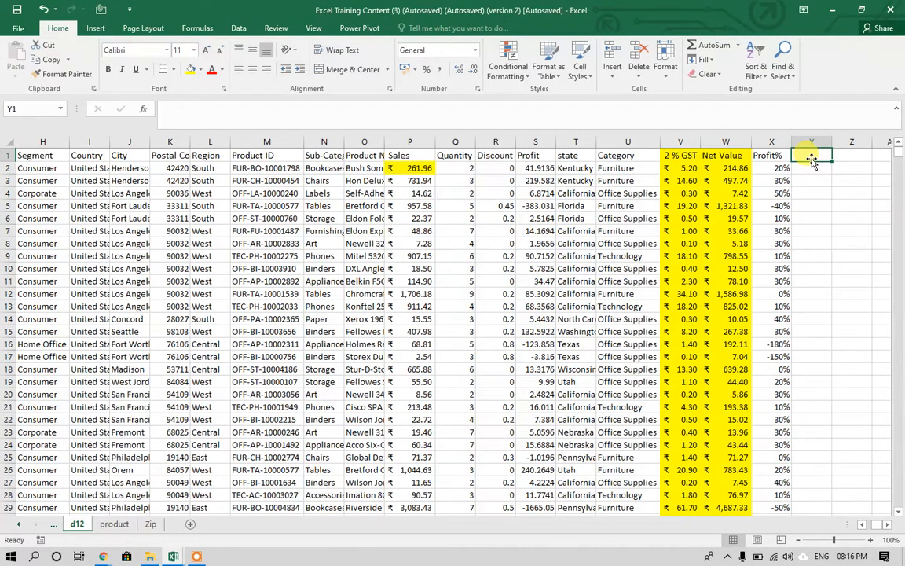
{"action": "key", "text": "Down"}
{"action": "type", "text": "=IF("}
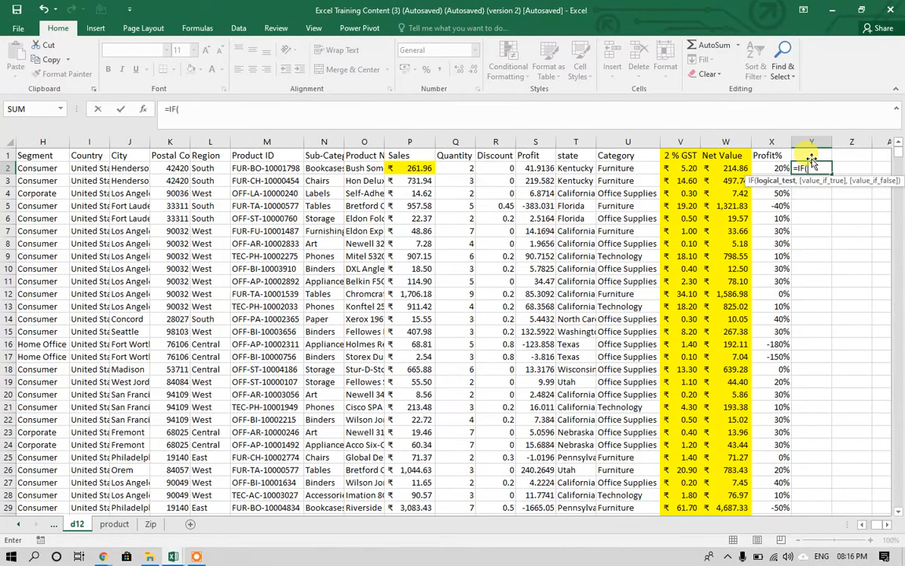
{"action": "left_click", "coordinate": [767, 168]}
{"action": "type", "text": "<"}
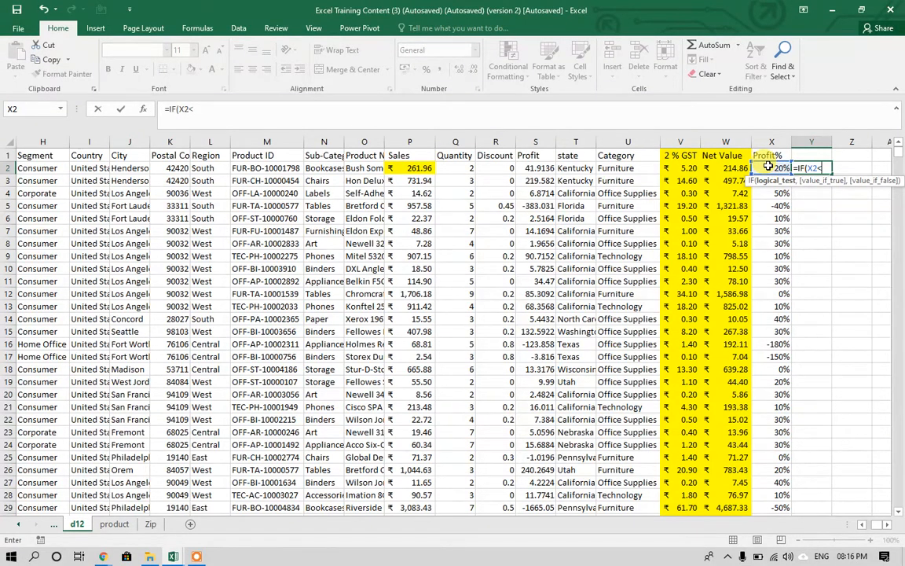
{"action": "type", "text": "1%,"}
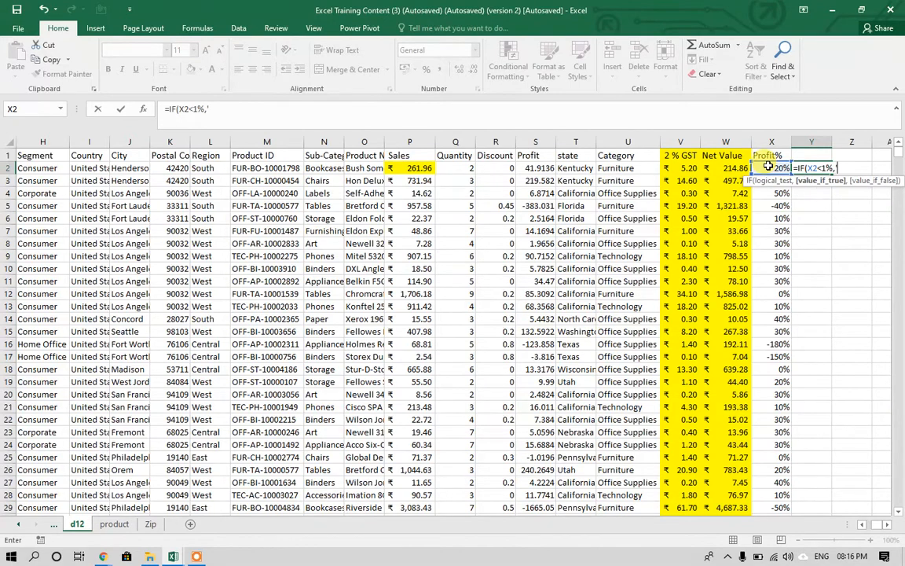
{"action": "type", "text": "N"}
{"action": "key", "text": "BackSpace"}
{"action": "type", "text": "\"N\",\"P"}
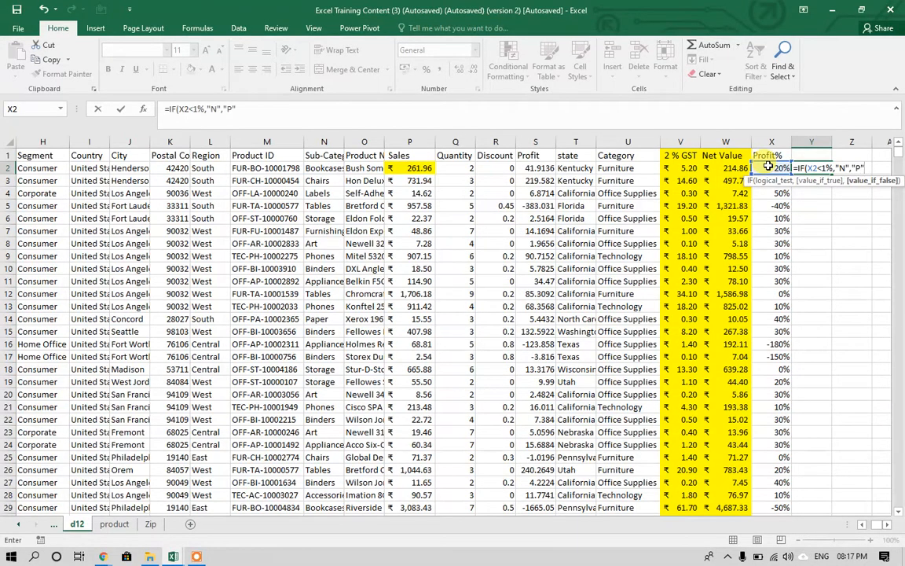
{"action": "key", "text": "ctrl+Return"}
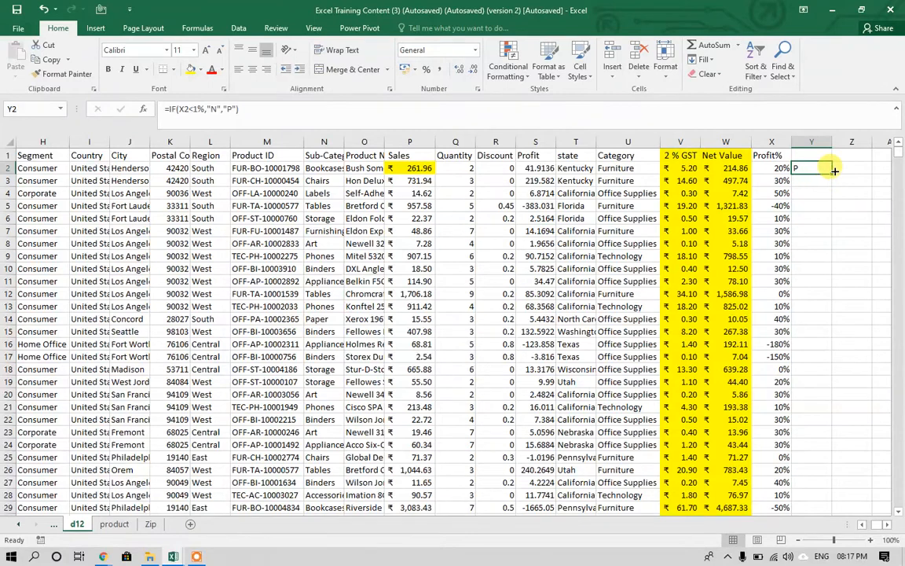
{"action": "double_click", "coordinate": [831, 174]}
Compare the flags with Profit% in rows 5, 16 and 19, and change the threshold in the Y5 formula to 0%.
{"action": "left_click", "coordinate": [770, 205]}
{"action": "left_click_drag", "start_coordinate": [770, 205], "coordinate": [804, 204]}
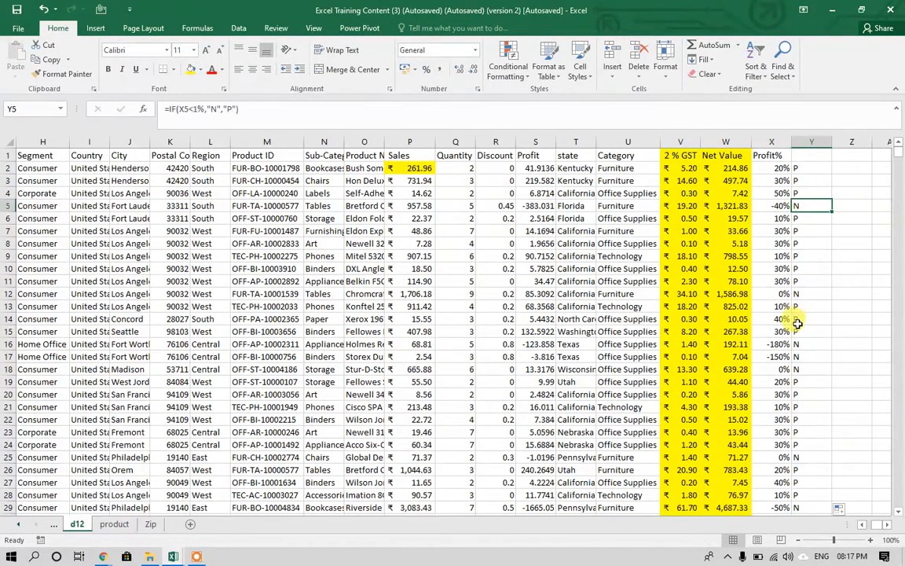
{"action": "left_click", "coordinate": [780, 344]}
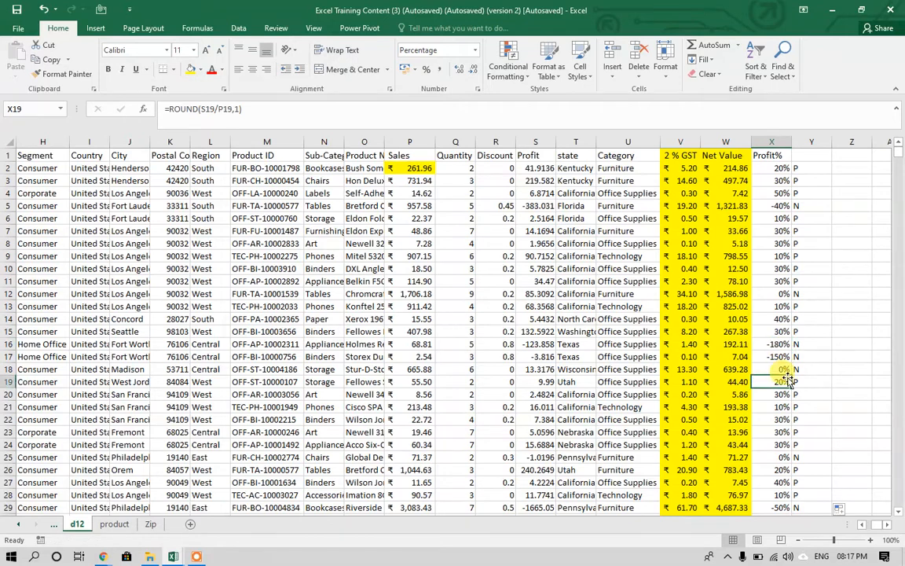
{"action": "left_click", "coordinate": [778, 382]}
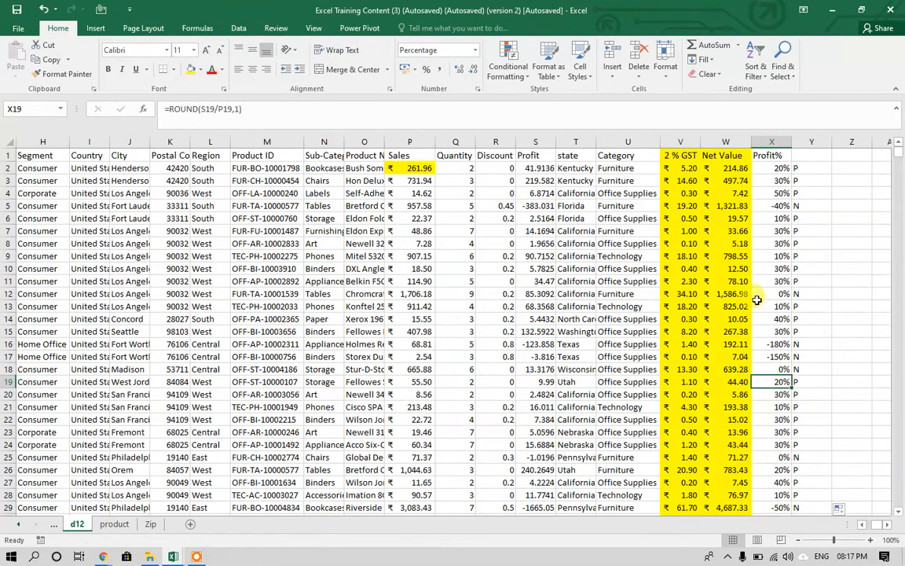
{"action": "left_click", "coordinate": [805, 206]}
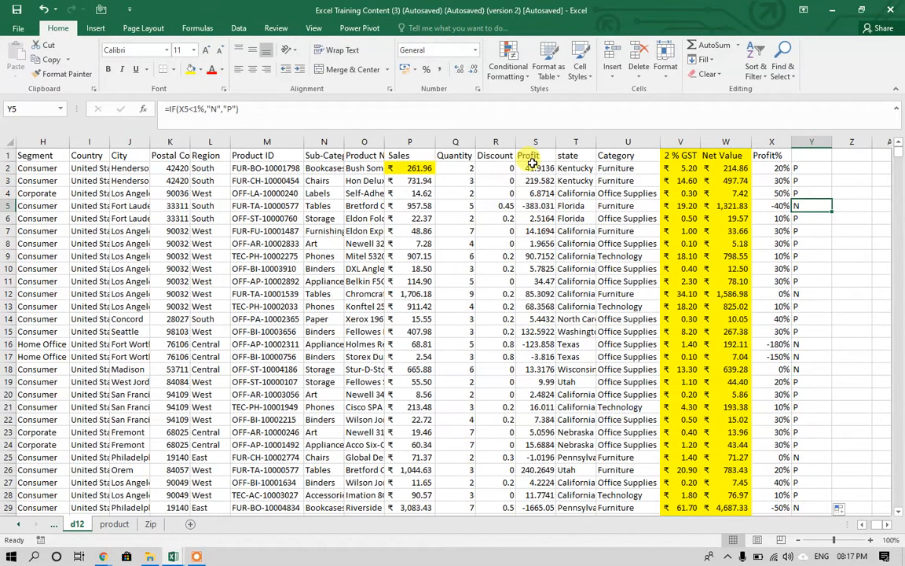
{"action": "left_click", "coordinate": [197, 109]}
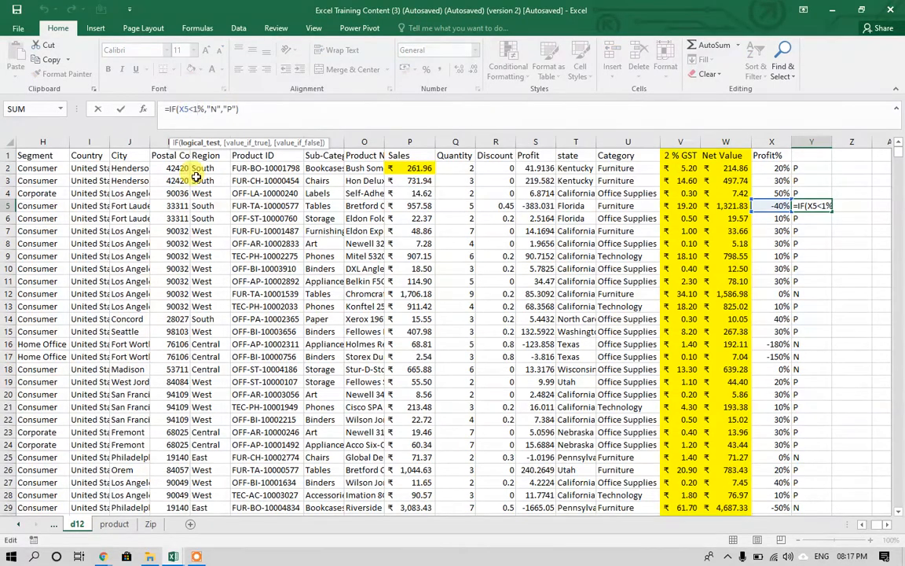
{"action": "key", "text": "BackSpace"}
{"action": "type", "text": "0"}
{"action": "key", "text": "Return"}
{"action": "key", "text": "Up"}
Copy the flag formula from Y5 into Y2 and paste it down the rest of column Y.
{"action": "key", "text": "ctrl+c"}
{"action": "key", "text": "Up"}
{"action": "key", "text": "Up"}
{"action": "key", "text": "Up"}
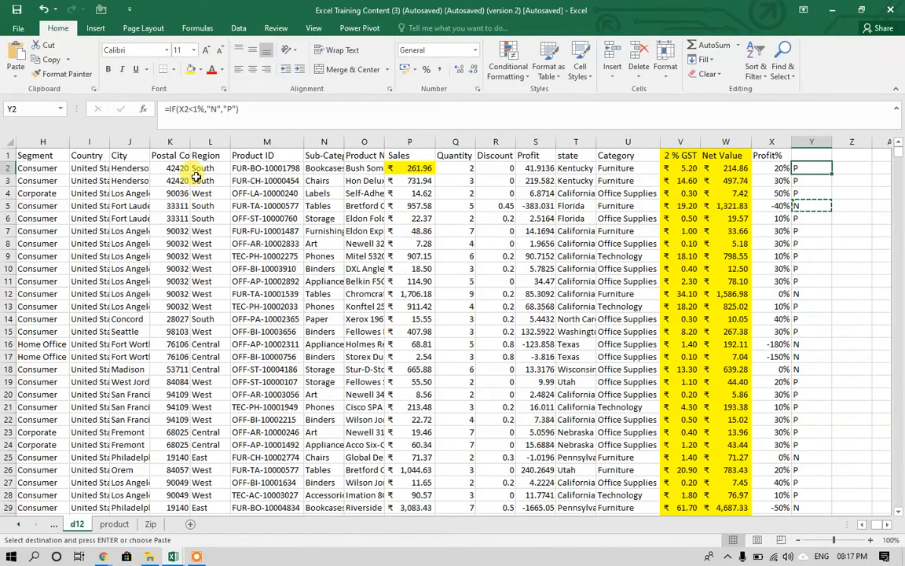
{"action": "key", "text": "ctrl+v"}
{"action": "key", "text": "ctrl+c"}
{"action": "key", "text": "ctrl+shift+Down"}
{"action": "key", "text": "ctrl+v"}
{"action": "key", "text": "Escape"}
{"action": "key", "text": "ctrl+Up"}
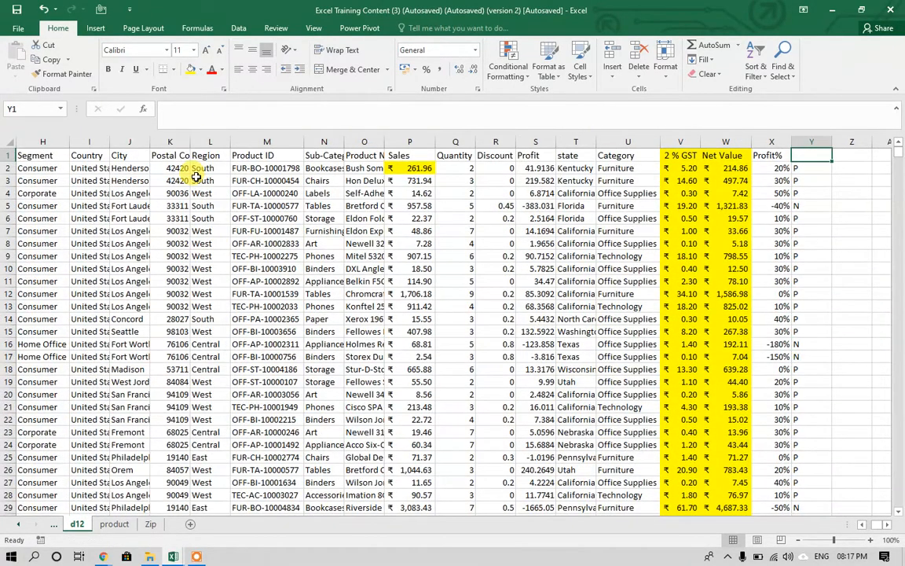
Enter the header "flag p/n" in Y1 for the flag column.
{"action": "type", "text": "flag"}
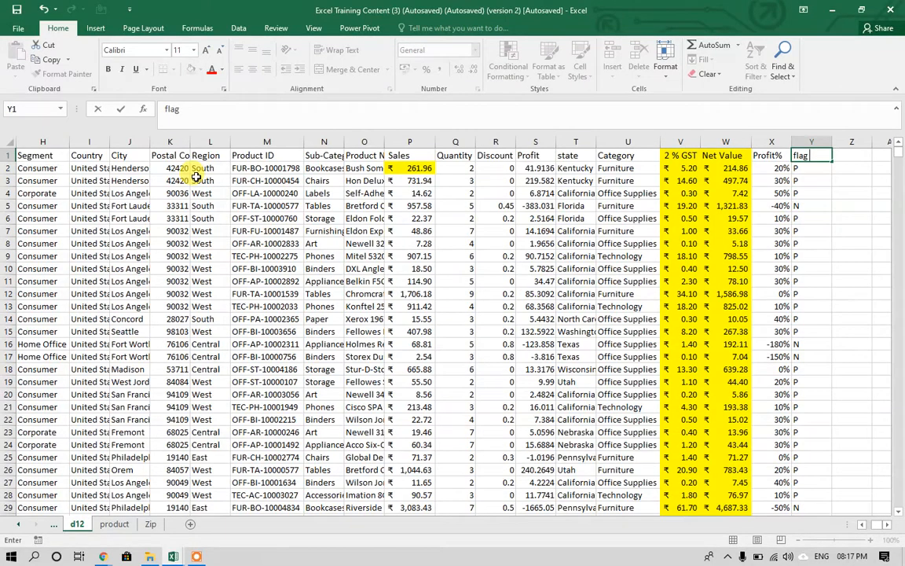
{"action": "type", "text": " p/M"}
{"action": "key", "text": "Return"}
{"action": "key", "text": "Right"}
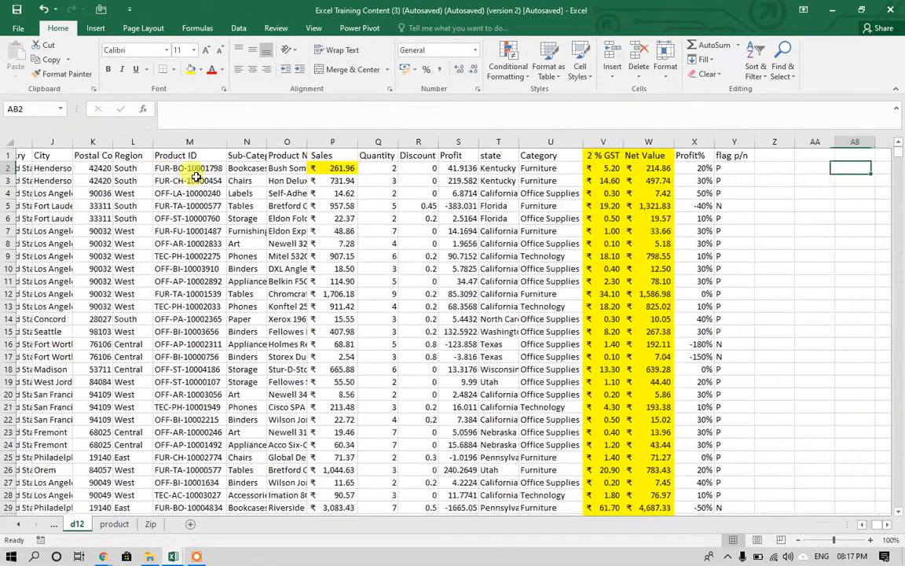
{"action": "key", "text": "Right"}
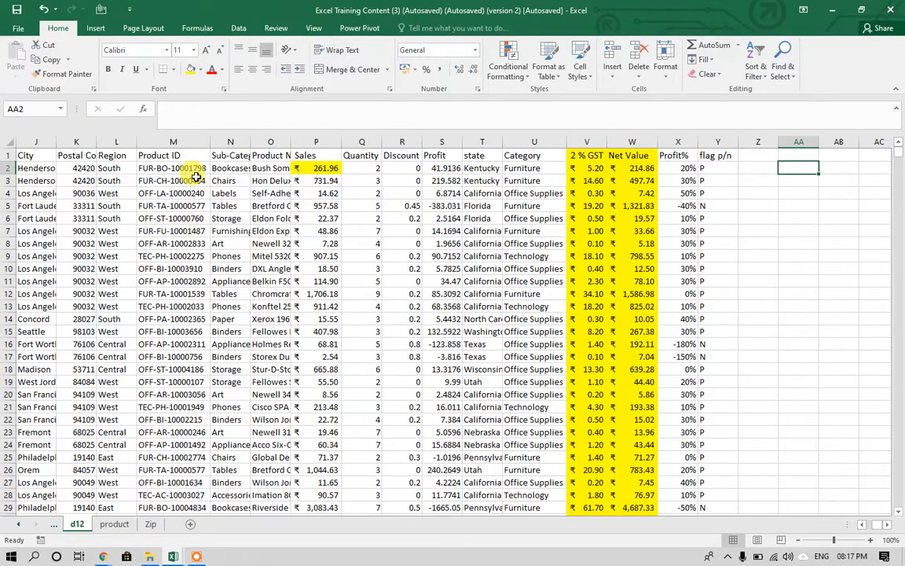
Highlight the first Order ID cell, B2, with a yellow fill.
{"action": "key", "text": "Left"}
{"action": "key", "text": "Left"}
{"action": "key", "text": "Left"}
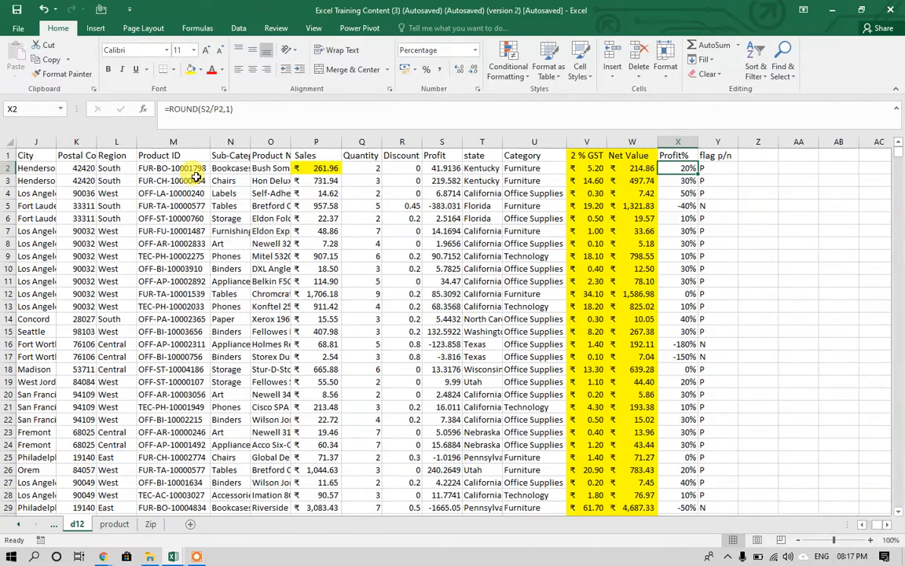
{"action": "key", "text": "Left"}
{"action": "key", "text": "Left"}
{"action": "key", "text": "Left"}
{"action": "key", "text": "Left"}
{"action": "key", "text": "Left"}
{"action": "key", "text": "Left"}
{"action": "key", "text": "Left"}
{"action": "key", "text": "Left"}
{"action": "key", "text": "Left"}
{"action": "key", "text": "Left"}
{"action": "key", "text": "Left"}
{"action": "key", "text": "Left"}
{"action": "key", "text": "Left"}
{"action": "key", "text": "Left"}
{"action": "key", "text": "Left"}
{"action": "key", "text": "Left"}
{"action": "key", "text": "Left"}
{"action": "key", "text": "Left"}
{"action": "key", "text": "Left"}
{"action": "key", "text": "Left"}
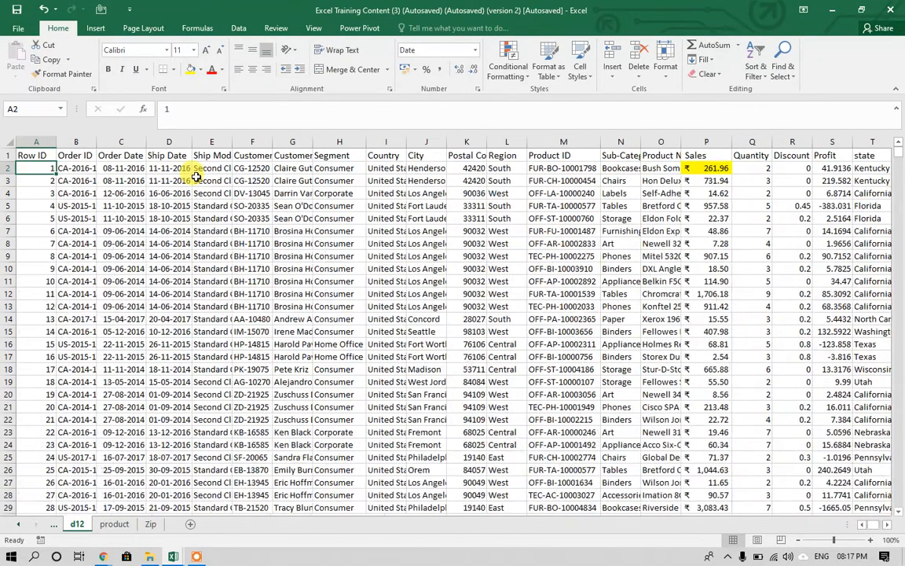
{"action": "key", "text": "Right"}
{"action": "key", "text": "shift+Left"}
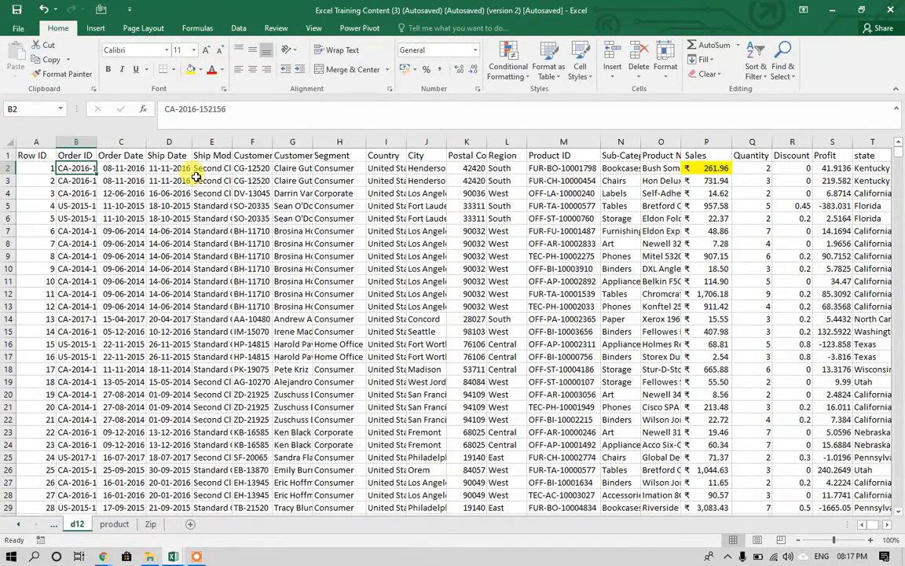
{"action": "left_click", "coordinate": [201, 70]}
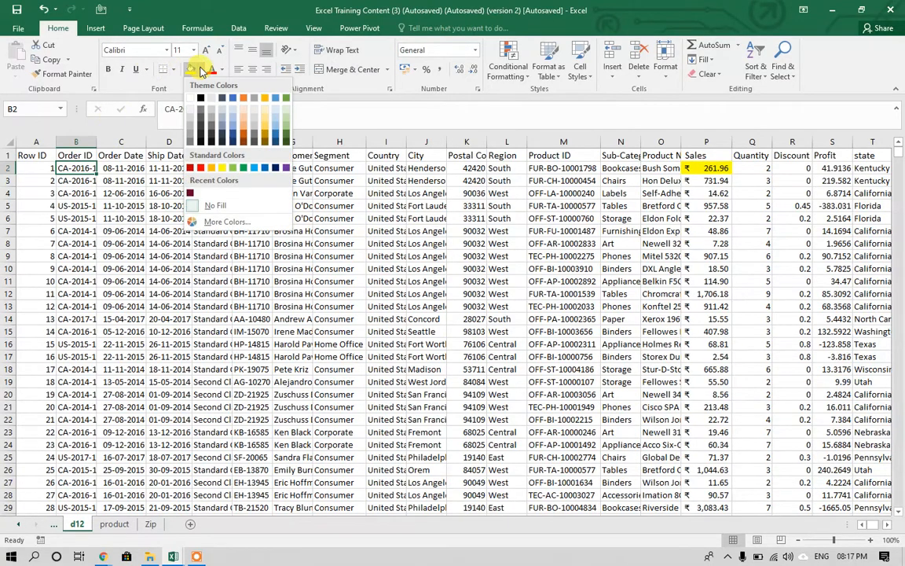
{"action": "left_click", "coordinate": [201, 70]}
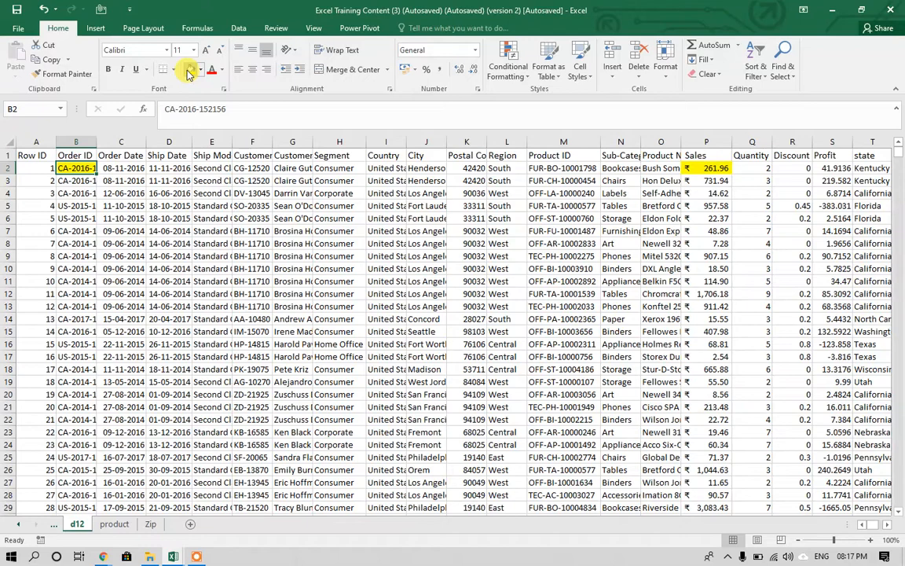
Review the first record in row 2 field by field, from Order Date in C2 to the profit flag in Y2.
{"action": "key", "text": "Right"}
{"action": "key", "text": "Right"}
{"action": "key", "text": "Right"}
{"action": "key", "text": "Right"}
{"action": "key", "text": "Right"}
{"action": "key", "text": "Right"}
{"action": "key", "text": "Right"}
{"action": "key", "text": "Right"}
{"action": "key", "text": "Right"}
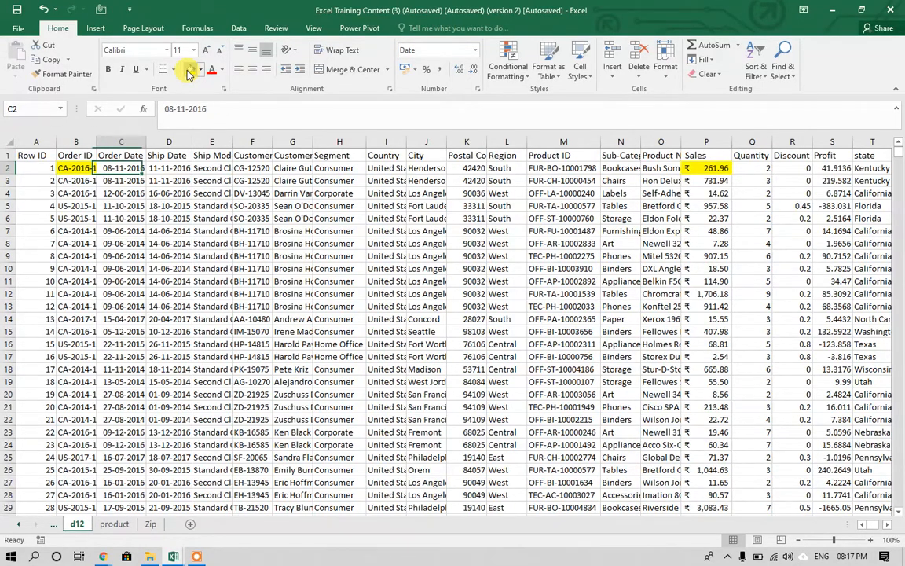
{"action": "key", "text": "Right"}
{"action": "key", "text": "Right"}
{"action": "key", "text": "Right"}
{"action": "key", "text": "Right"}
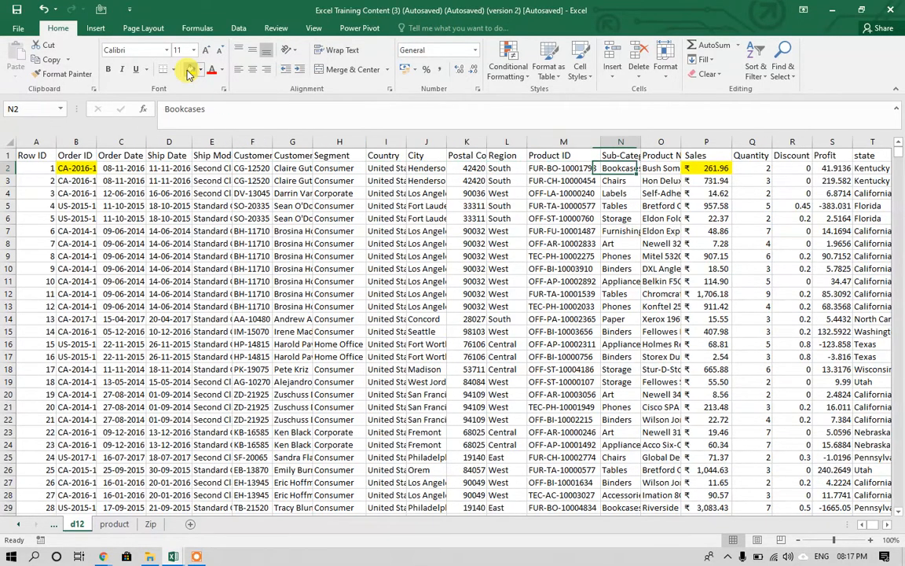
{"action": "key", "text": "Up"}
{"action": "key", "text": "Down"}
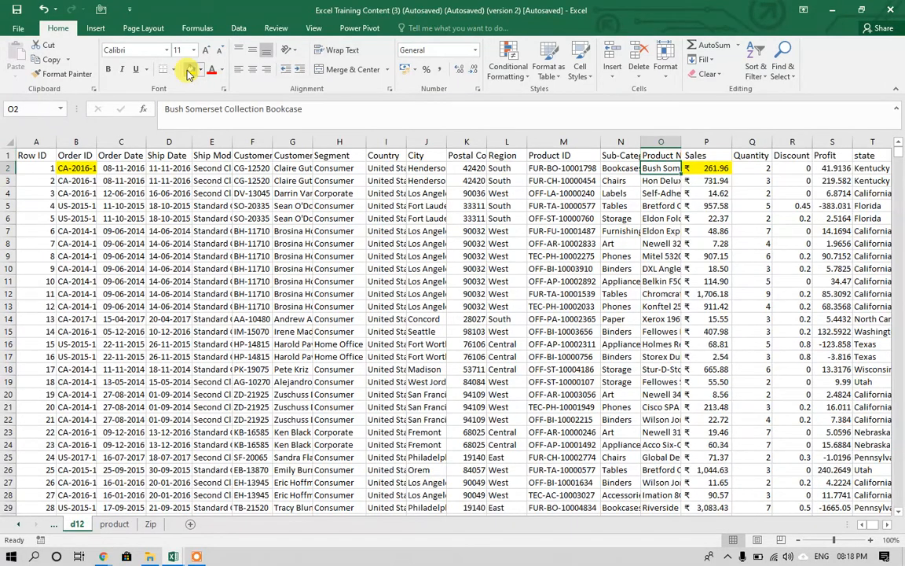
{"action": "key", "text": "Up"}
{"action": "key", "text": "Down"}
{"action": "key", "text": "Right"}
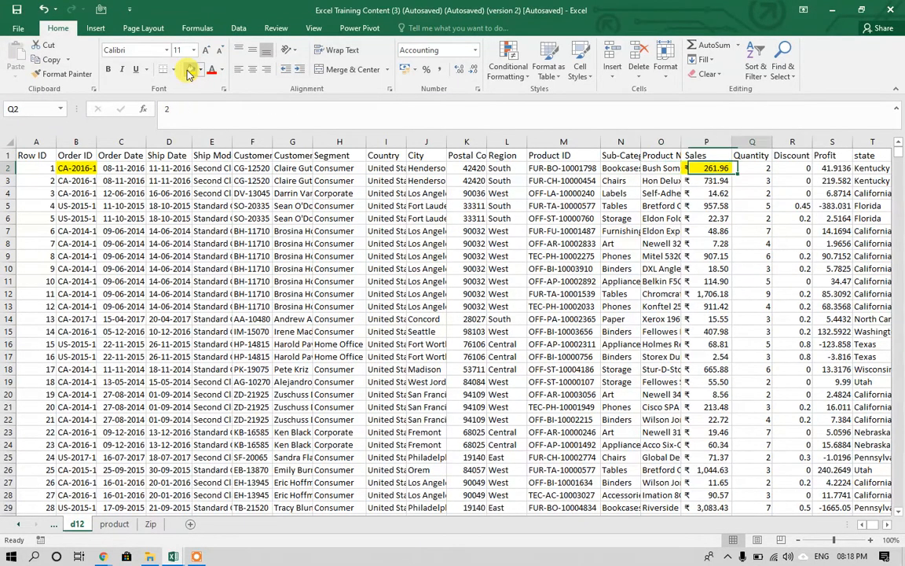
{"action": "key", "text": "Right"}
{"action": "key", "text": "Right"}
{"action": "key", "text": "Right"}
{"action": "key", "text": "Right"}
{"action": "key", "text": "Right"}
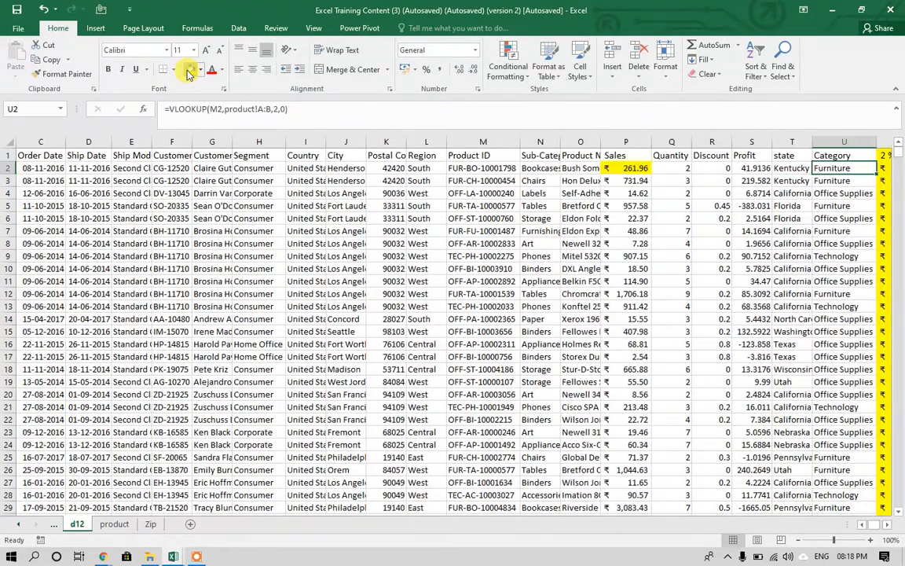
{"action": "key", "text": "Right"}
{"action": "key", "text": "Right"}
{"action": "key", "text": "Right"}
{"action": "key", "text": "Right"}
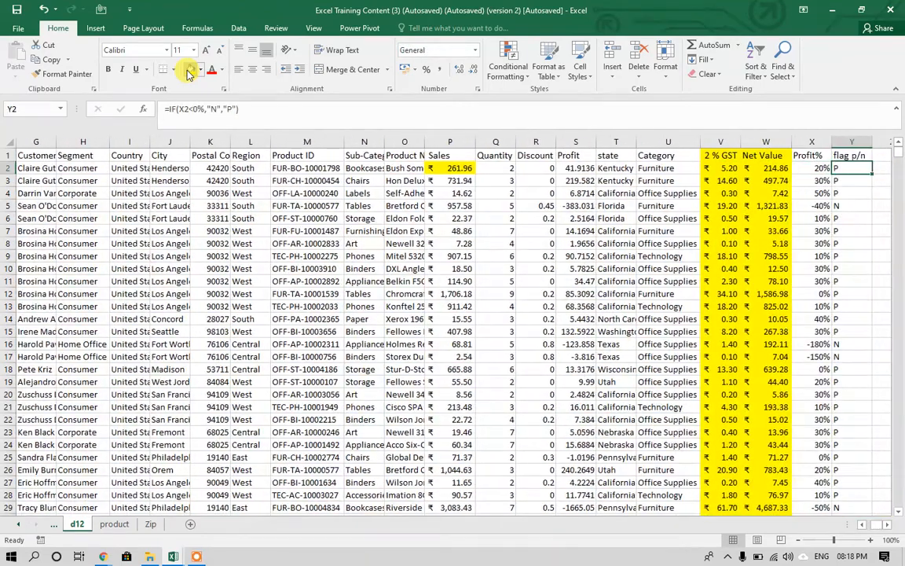
Add a new blank worksheet directly after the d12 sheet.
{"action": "key", "text": "Left"}
{"action": "key", "text": "Left"}
{"action": "key", "text": "Left"}
{"action": "key", "text": "Left"}
{"action": "key", "text": "Left"}
{"action": "key", "text": "Left"}
{"action": "key", "text": "Left"}
{"action": "key", "text": "Left"}
{"action": "key", "text": "Left"}
{"action": "key", "text": "Left"}
{"action": "key", "text": "Left"}
{"action": "key", "text": "Left"}
{"action": "key", "text": "Left"}
{"action": "key", "text": "Left"}
{"action": "key", "text": "Left"}
{"action": "key", "text": "Left"}
{"action": "key", "text": "Left"}
{"action": "key", "text": "Left"}
{"action": "key", "text": "Left"}
{"action": "key", "text": "Left"}
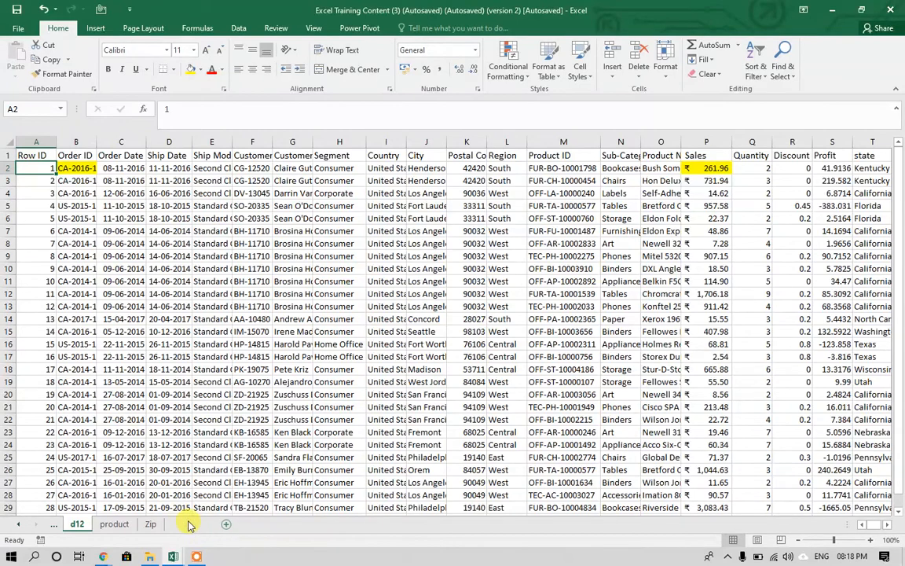
{"action": "left_click", "coordinate": [190, 524]}
Copy the Order ID header from B1 of the d12 sheet into B4 of Sheet11.
{"action": "left_click", "coordinate": [77, 525]}
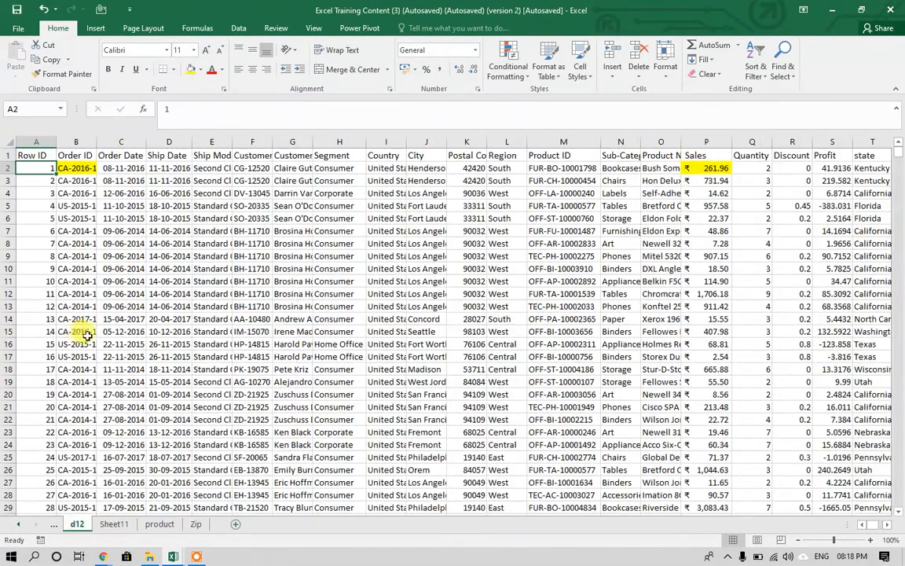
{"action": "left_click", "coordinate": [78, 155]}
{"action": "key", "text": "ctrl+c"}
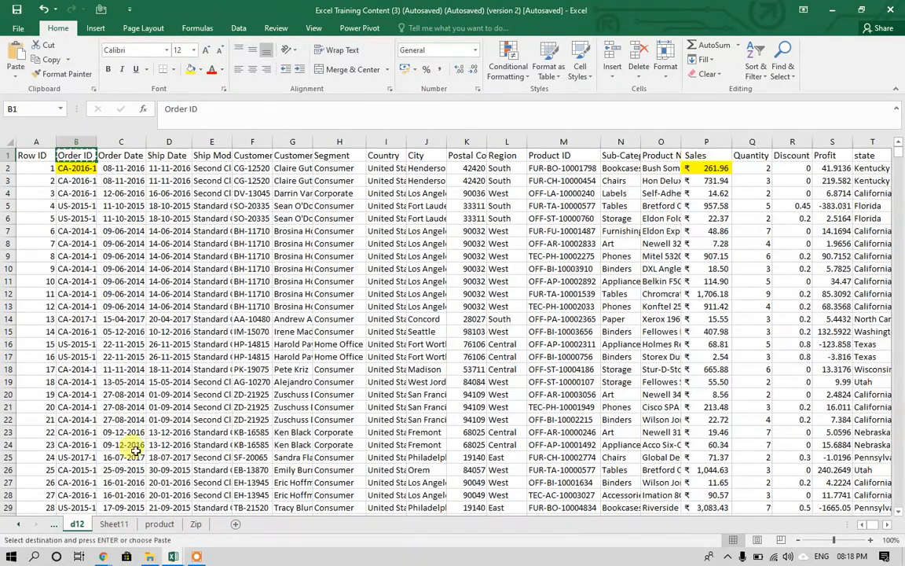
{"action": "left_click", "coordinate": [113, 524]}
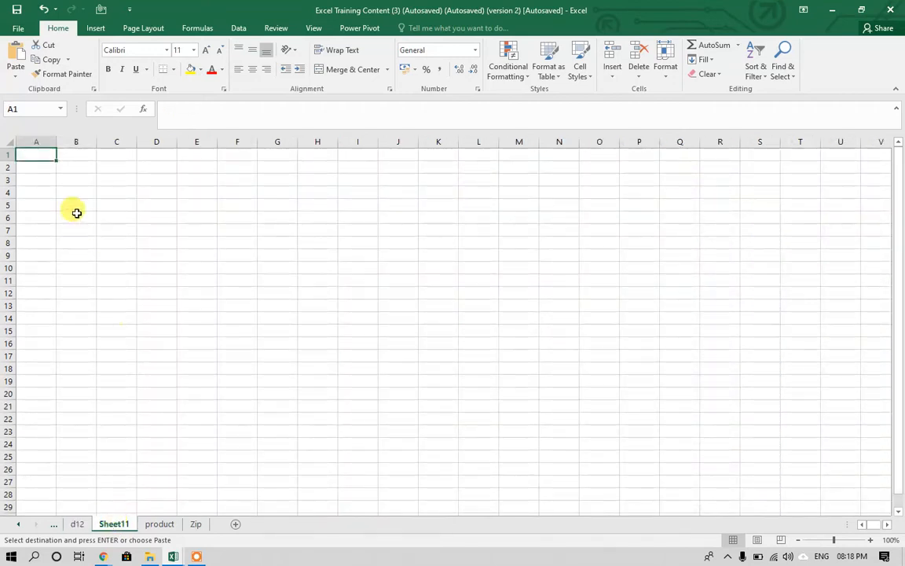
{"action": "left_click", "coordinate": [58, 193]}
{"action": "key", "text": "ctrl+v"}
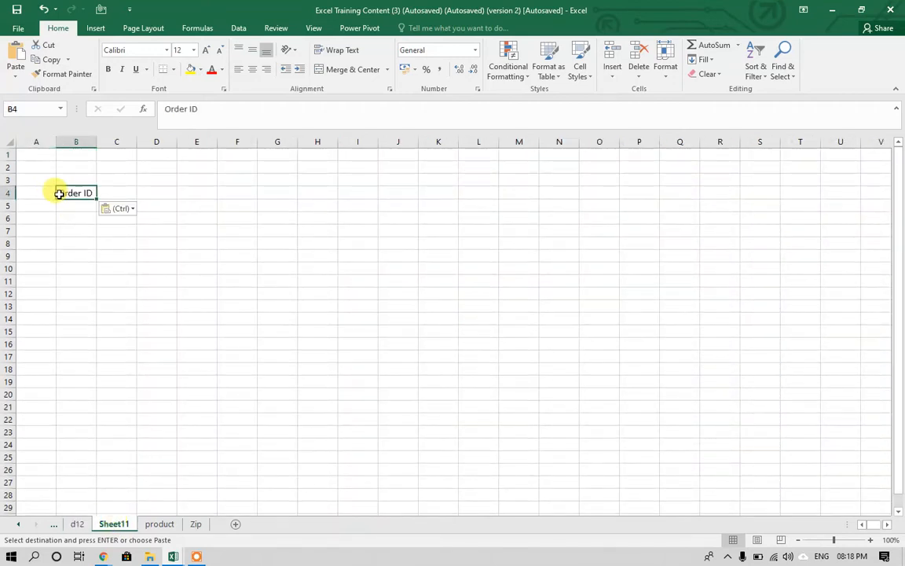
Copy the Product Name header from O1 of the d12 sheet into C4 of Sheet11.
{"action": "left_click", "coordinate": [79, 524]}
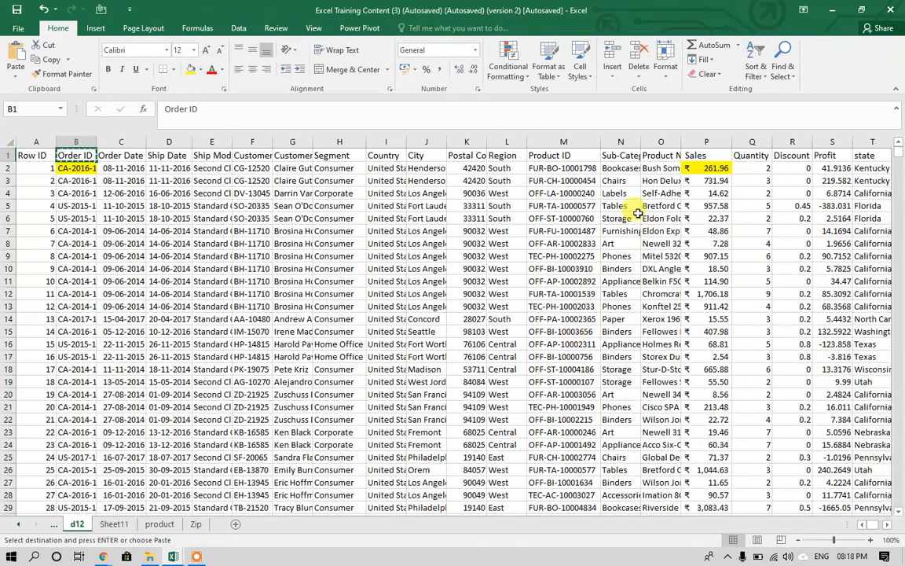
{"action": "left_click", "coordinate": [672, 155]}
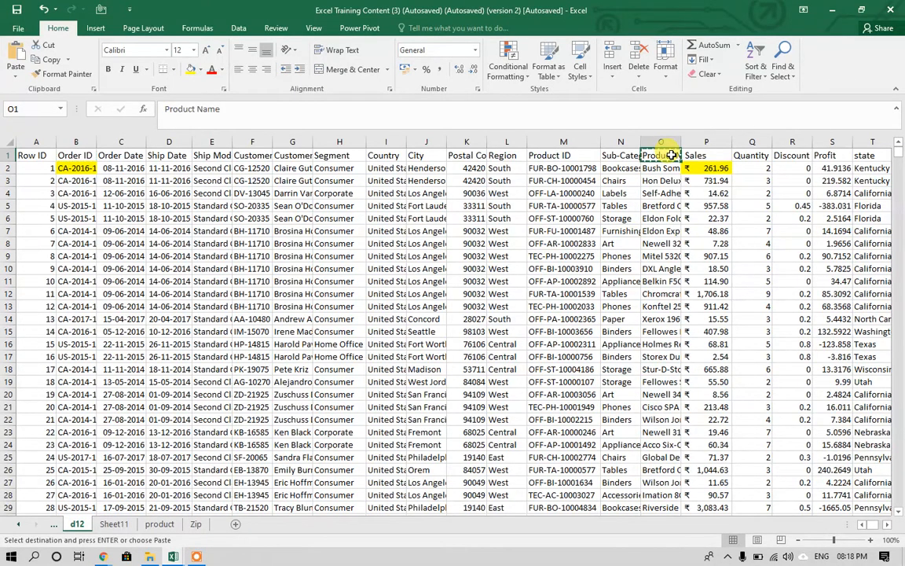
{"action": "left_click", "coordinate": [118, 524]}
{"action": "key", "text": "Right"}
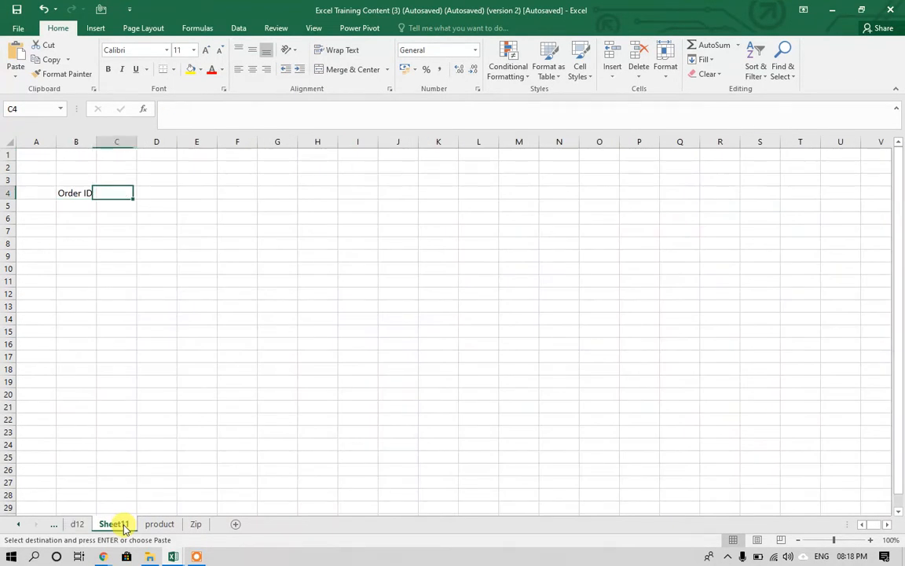
{"action": "key", "text": "ctrl+v"}
Copy the Profit% header from X1 of the d12 sheet into D4 of Sheet11.
{"action": "left_click", "coordinate": [77, 524]}
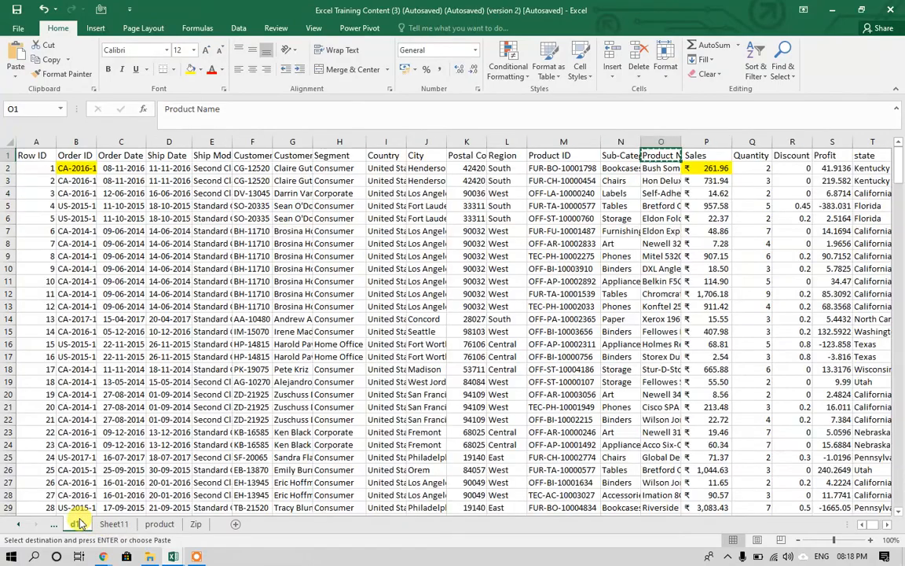
{"action": "key", "text": "Right"}
{"action": "key", "text": "Right"}
{"action": "key", "text": "Right"}
{"action": "key", "text": "Right"}
{"action": "key", "text": "Right"}
{"action": "key", "text": "Right"}
{"action": "key", "text": "Right"}
{"action": "key", "text": "Right"}
{"action": "key", "text": "Right"}
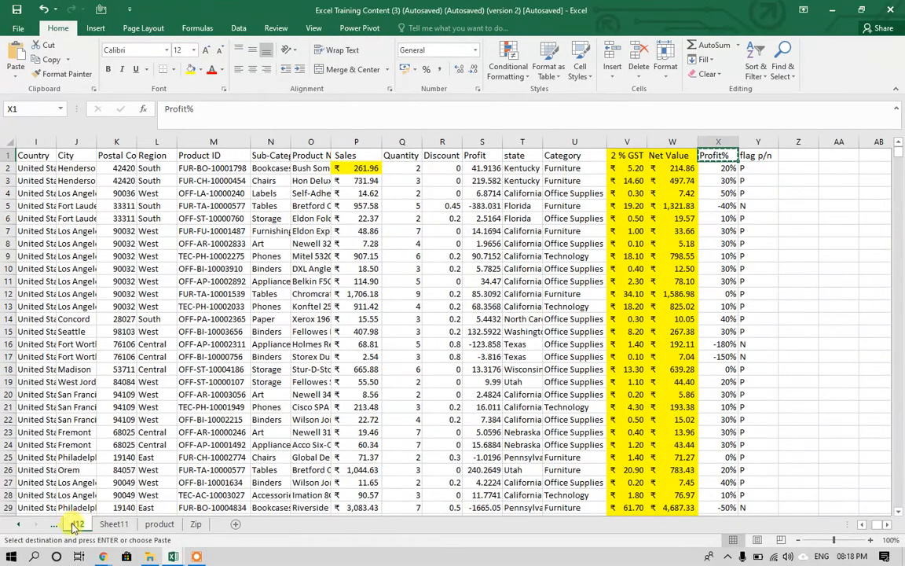
{"action": "left_click", "coordinate": [114, 524]}
{"action": "key", "text": "Right"}
{"action": "key", "text": "ctrl+v"}
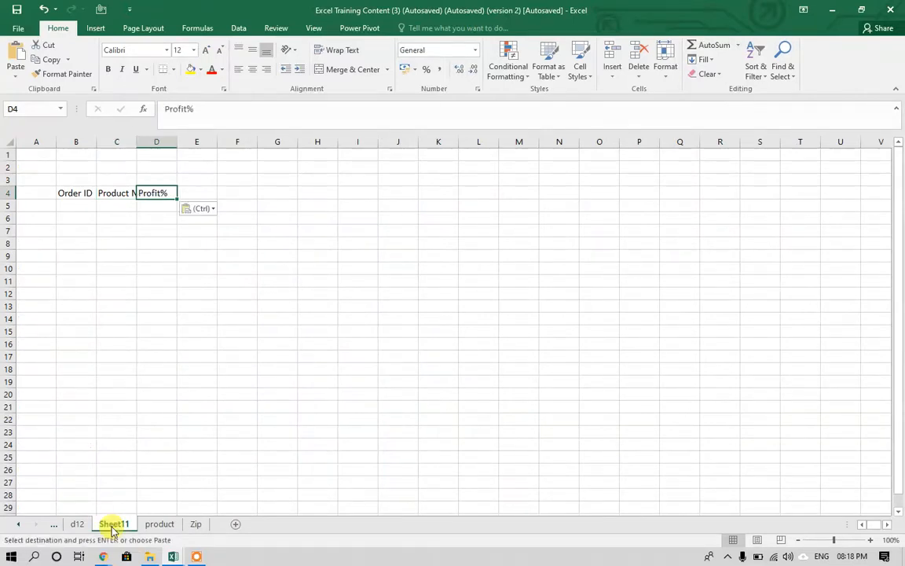
Widen columns B and C on Sheet11 so the Order ID and Product Name headers have ample room.
{"action": "double_click", "coordinate": [137, 141]}
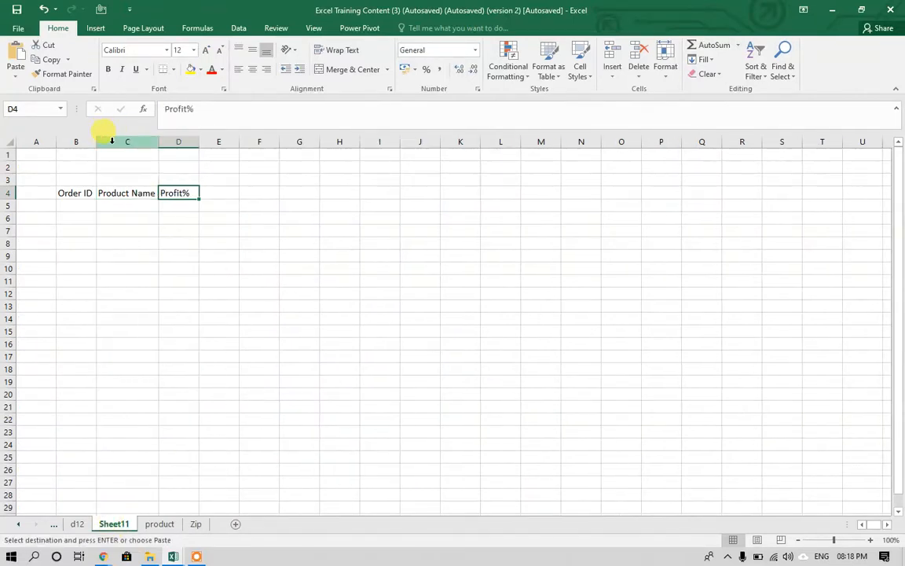
{"action": "left_click_drag", "start_coordinate": [96, 140], "coordinate": [110, 139]}
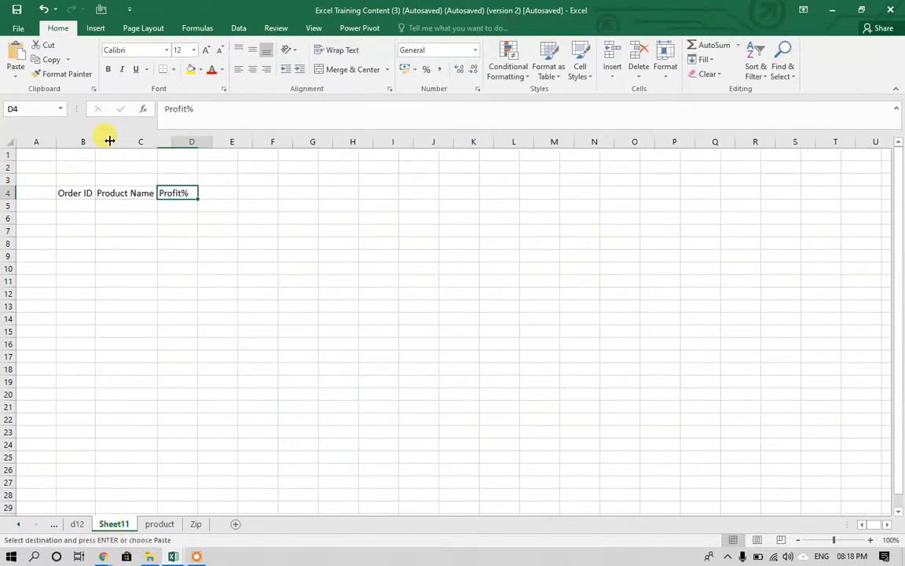
{"action": "left_click_drag", "start_coordinate": [171, 141], "coordinate": [246, 142]}
{"action": "left_click", "coordinate": [142, 209]}
{"action": "key", "text": "Up"}
{"action": "key", "text": "Right"}
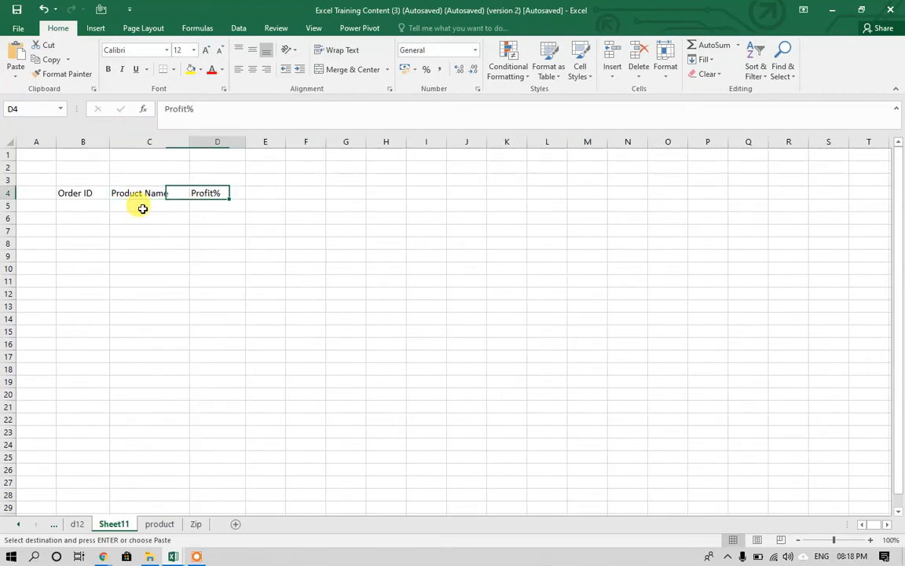
{"action": "key", "text": "Down"}
{"action": "key", "text": "Left"}
{"action": "key", "text": "Left"}
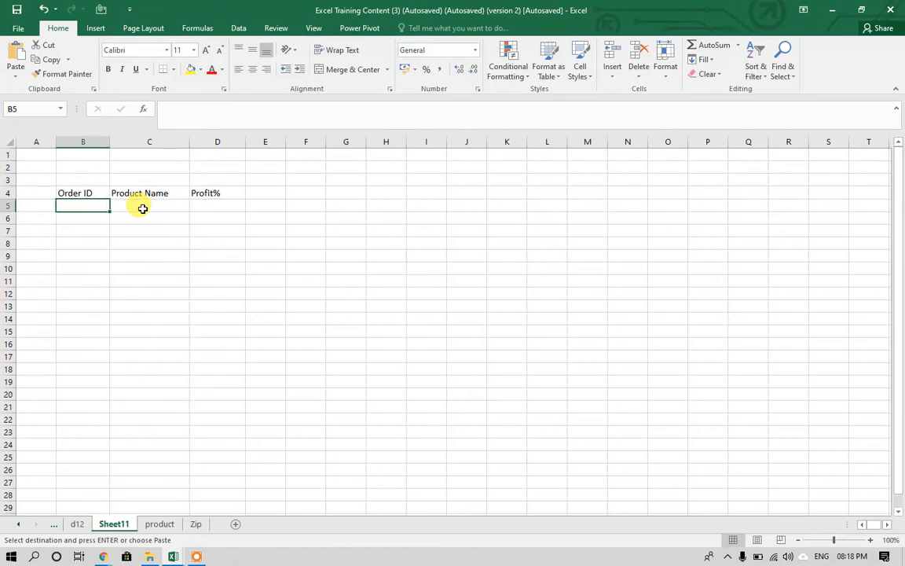
{"action": "left_click", "coordinate": [142, 209]}
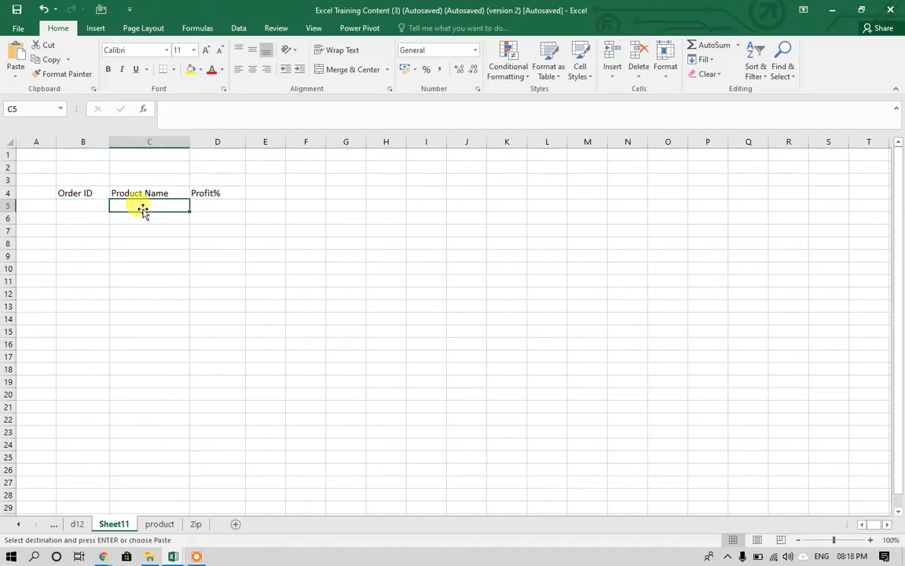
{"action": "key", "text": "Right"}
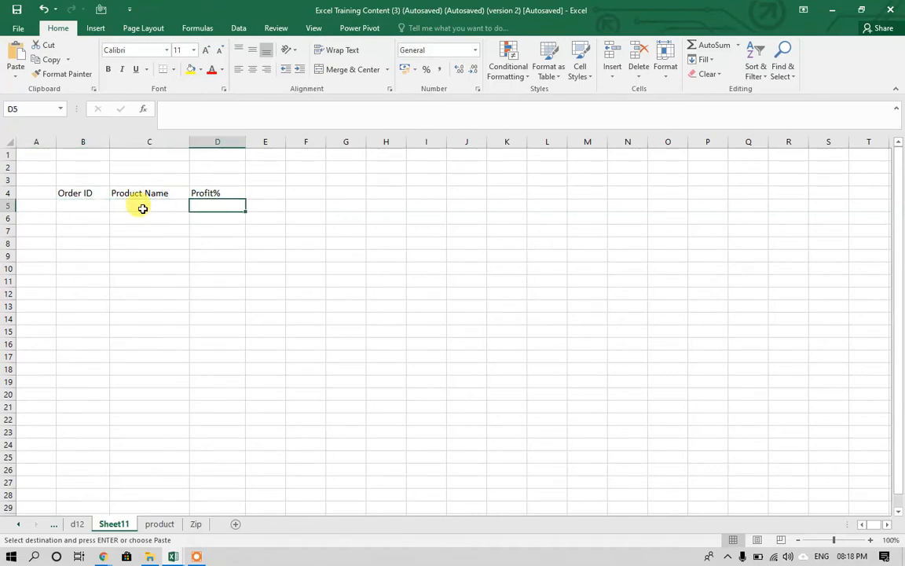
{"action": "key", "text": "Left"}
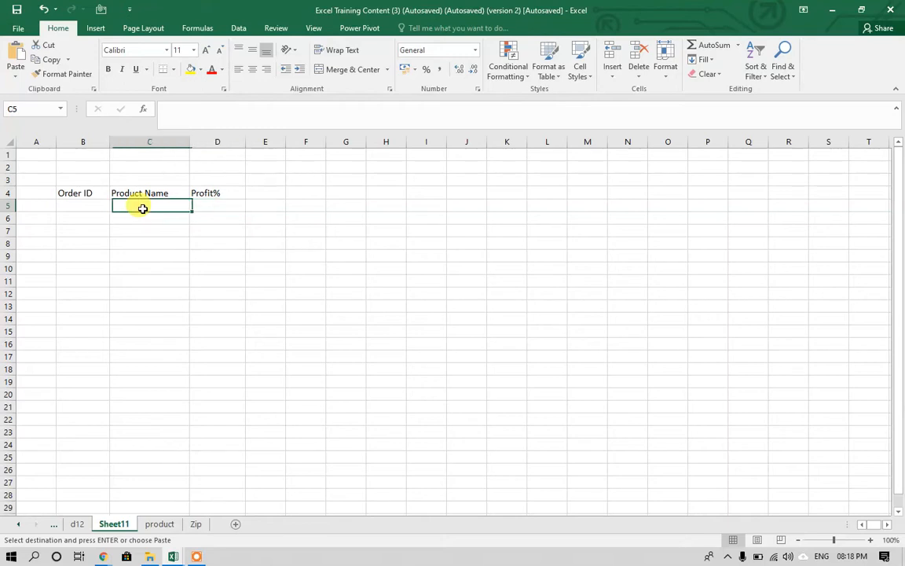
{"action": "left_click", "coordinate": [161, 525]}
{"action": "left_click", "coordinate": [112, 525]}
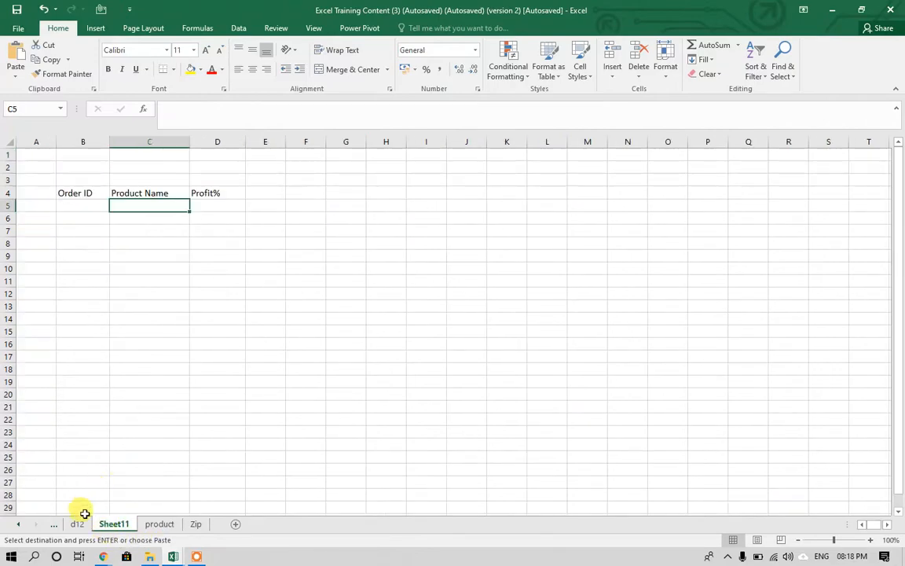
Copy the entire Order ID column B on the d12 sheet into the empty column AC.
{"action": "left_click", "coordinate": [77, 524]}
{"action": "left_click", "coordinate": [91, 167]}
{"action": "key", "text": "Left"}
{"action": "key", "text": "Left"}
{"action": "key", "text": "Left"}
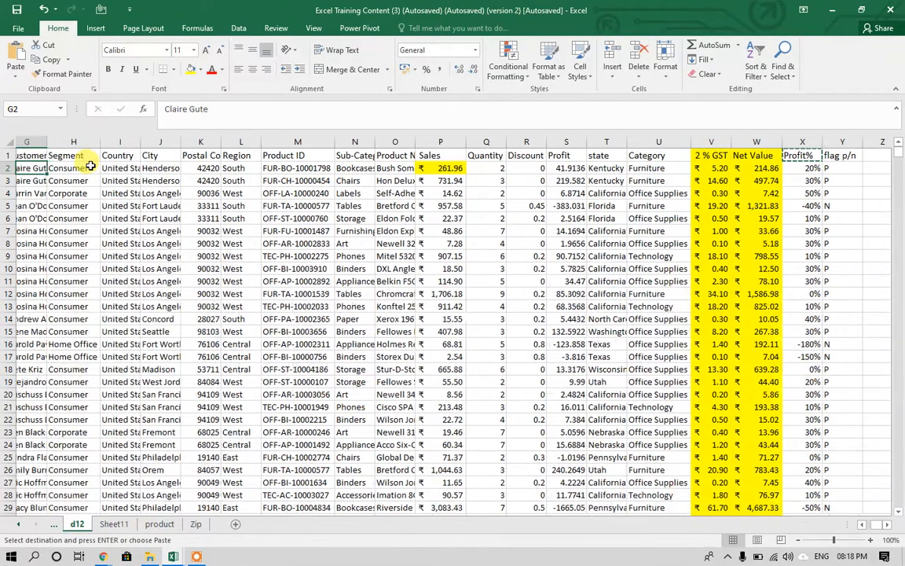
{"action": "key", "text": "Left"}
{"action": "key", "text": "Left"}
{"action": "key", "text": "Left"}
{"action": "key", "text": "Left"}
{"action": "key", "text": "Left"}
{"action": "key", "text": "Left"}
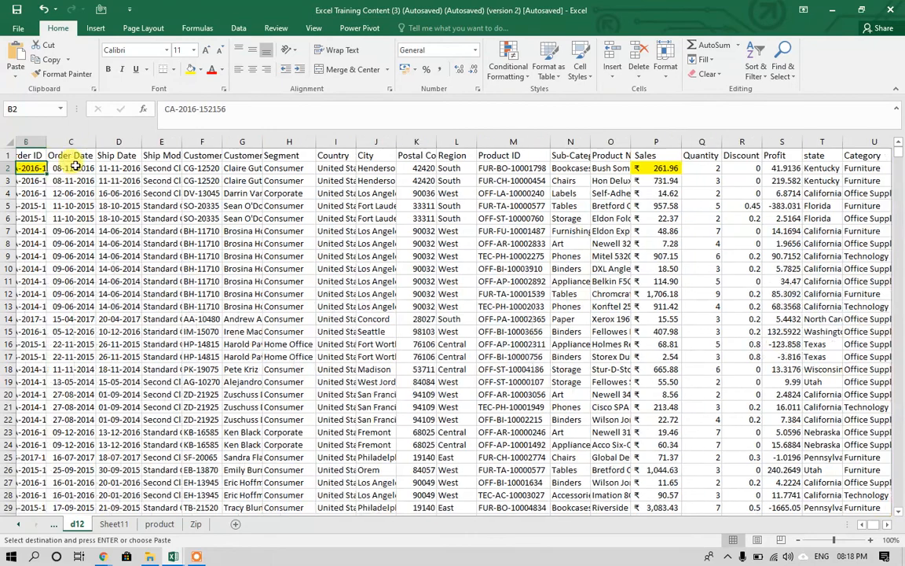
{"action": "left_click", "coordinate": [76, 142]}
{"action": "key", "text": "ctrl+c"}
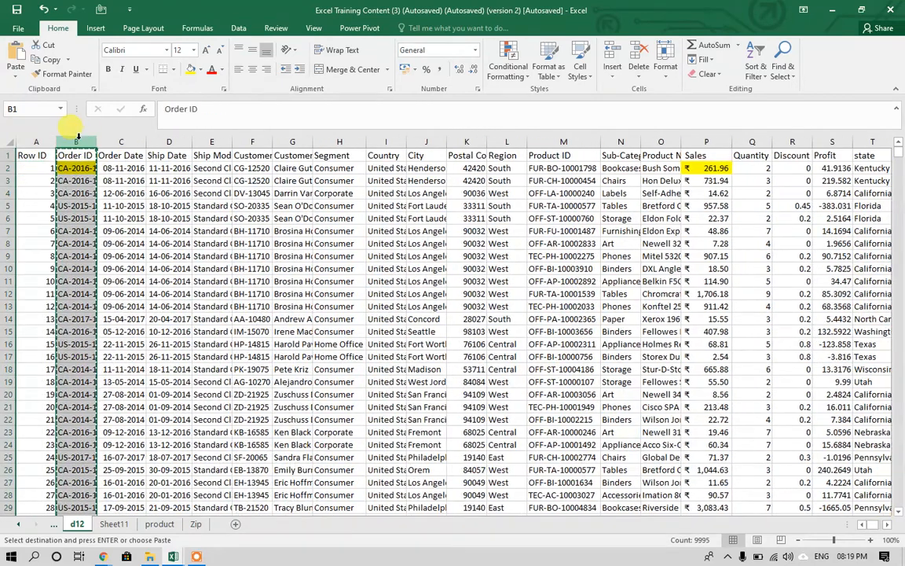
{"action": "key", "text": "Right"}
{"action": "key", "text": "Right"}
{"action": "key", "text": "Right"}
{"action": "key", "text": "Right"}
{"action": "key", "text": "Right"}
{"action": "key", "text": "Right"}
{"action": "key", "text": "Right"}
{"action": "key", "text": "Right"}
{"action": "key", "text": "Right"}
{"action": "key", "text": "Right"}
{"action": "key", "text": "Right"}
{"action": "key", "text": "Right"}
{"action": "key", "text": "Right"}
{"action": "key", "text": "Right"}
{"action": "key", "text": "Right"}
{"action": "key", "text": "Right"}
{"action": "key", "text": "Right"}
{"action": "key", "text": "Right"}
{"action": "key", "text": "Right"}
{"action": "key", "text": "Right"}
{"action": "key", "text": "Right"}
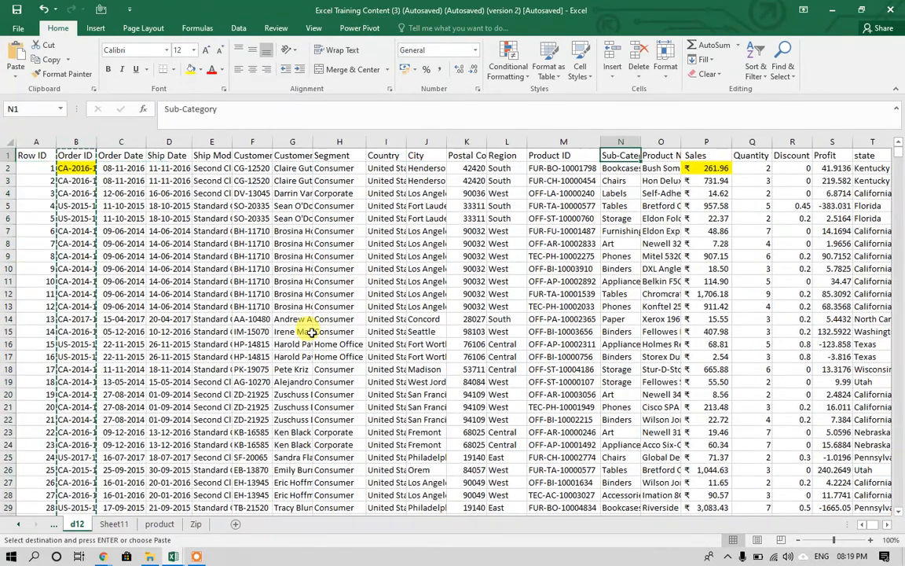
{"action": "key", "text": "Right"}
{"action": "key", "text": "Right"}
{"action": "key", "text": "Right"}
{"action": "key", "text": "Right"}
{"action": "key", "text": "Right"}
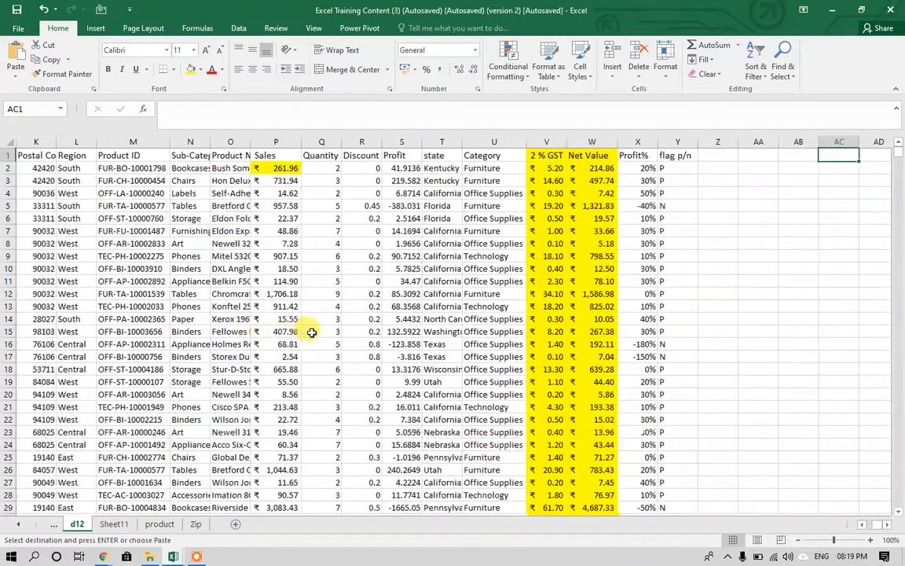
{"action": "key", "text": "ctrl+v"}
Copy the entire Product Name column O into column AD, next to the copied order IDs.
{"action": "left_click", "coordinate": [229, 141]}
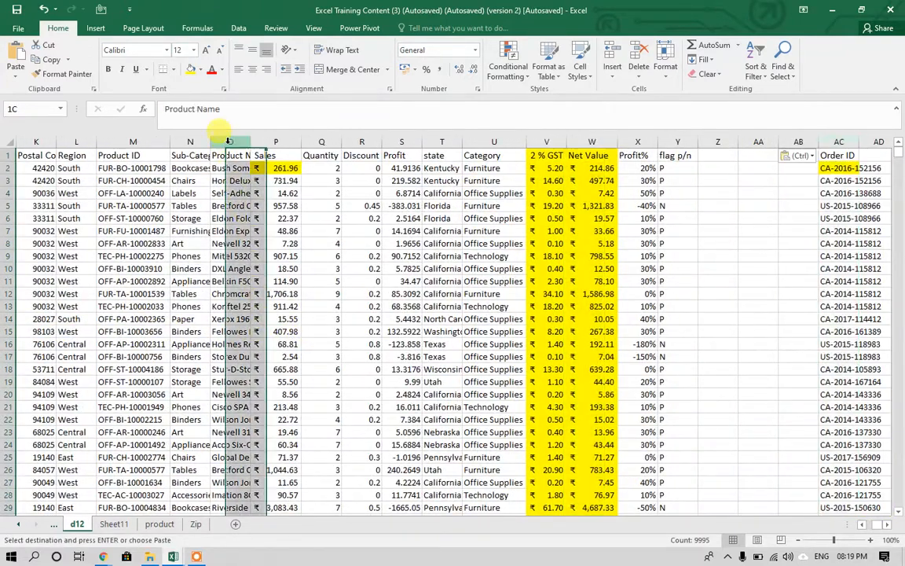
{"action": "key", "text": "ctrl+c"}
{"action": "key", "text": "Right"}
{"action": "key", "text": "Right"}
{"action": "key", "text": "Right"}
{"action": "key", "text": "Right"}
{"action": "key", "text": "Right"}
{"action": "key", "text": "Right"}
{"action": "key", "text": "Right"}
{"action": "key", "text": "Right"}
{"action": "key", "text": "Right"}
{"action": "key", "text": "Right"}
{"action": "key", "text": "Right"}
{"action": "key", "text": "Right"}
{"action": "key", "text": "Right"}
{"action": "key", "text": "Right"}
{"action": "key", "text": "Right"}
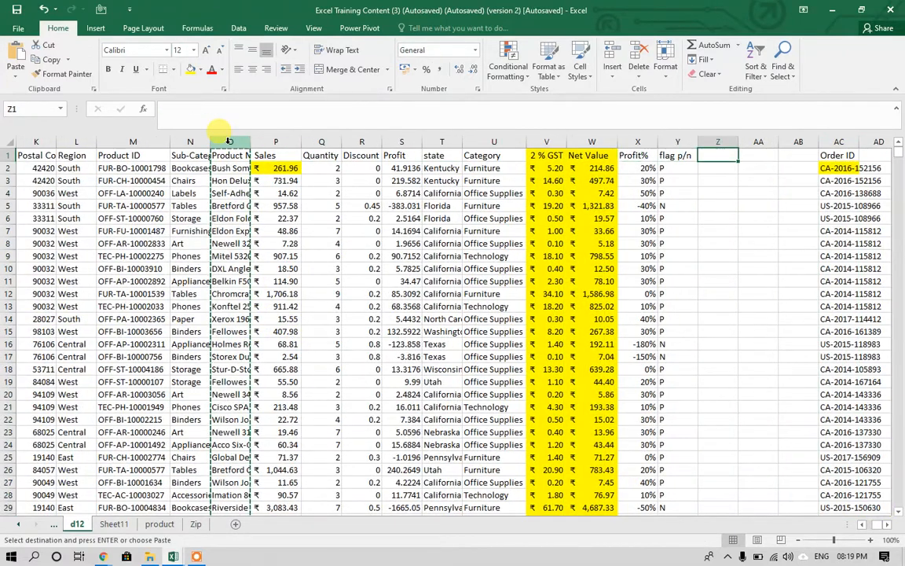
{"action": "key", "text": "ctrl+v"}
Look over the copied Order ID and Product Name entries in columns AC and AD.
{"action": "key", "text": "Left"}
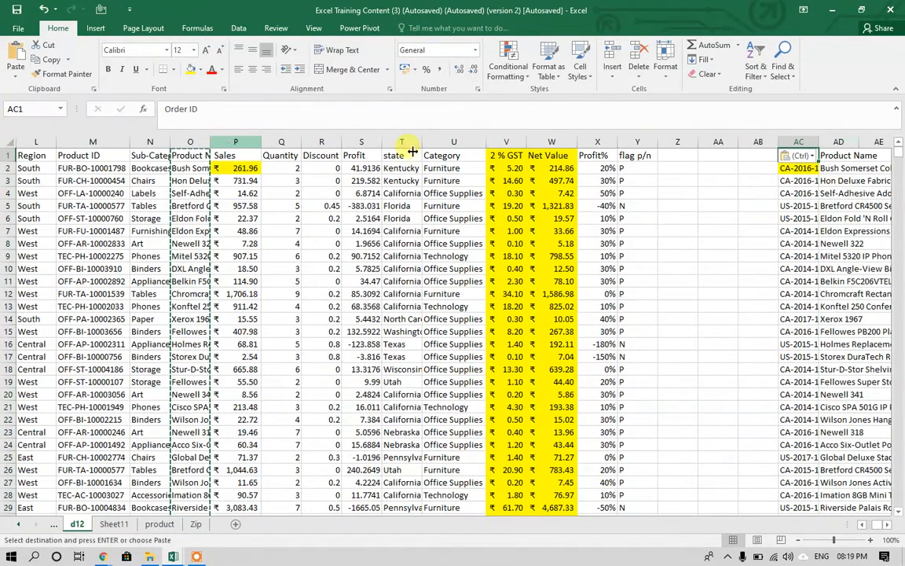
{"action": "left_click", "coordinate": [800, 141]}
{"action": "left_click_drag", "start_coordinate": [801, 141], "coordinate": [838, 141]}
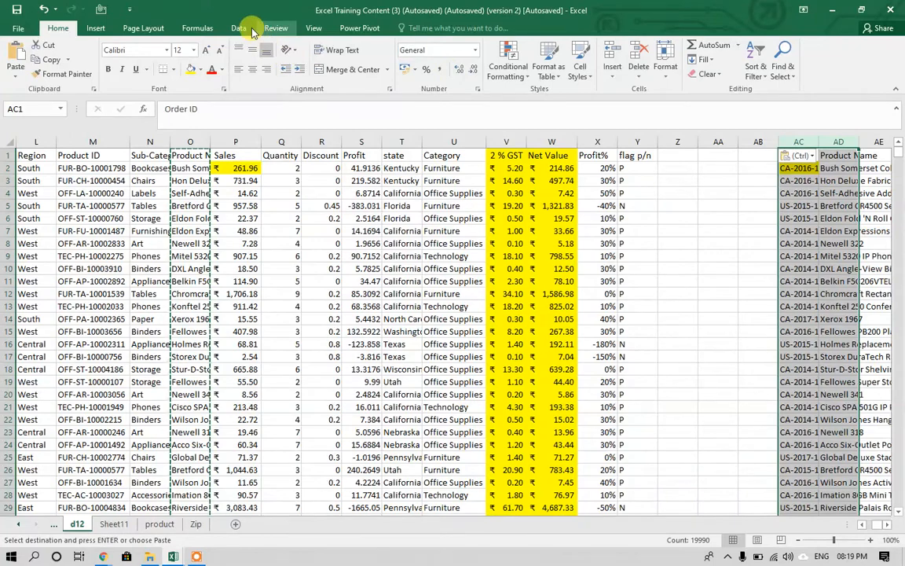
{"action": "left_click", "coordinate": [800, 170]}
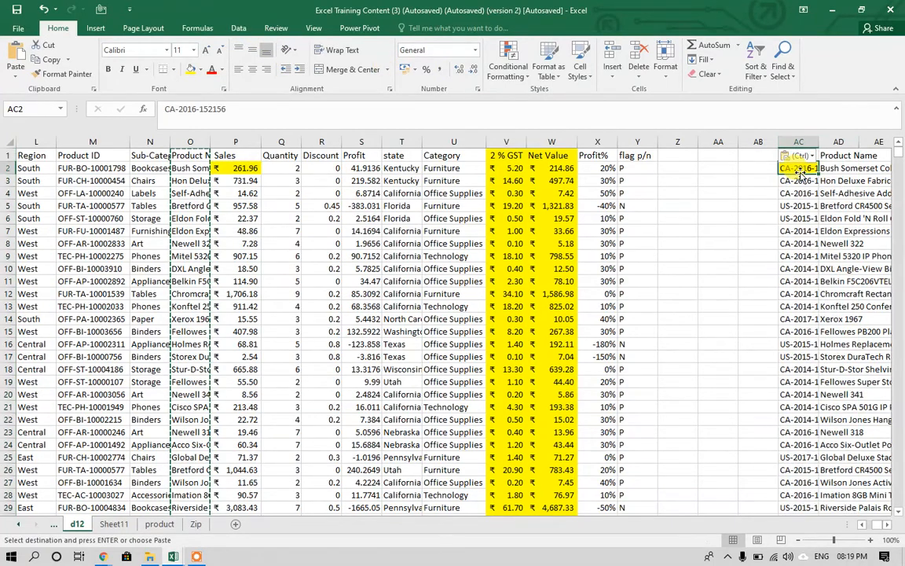
{"action": "key", "text": "Right"}
{"action": "key", "text": "Right"}
{"action": "key", "text": "Right"}
{"action": "key", "text": "Right"}
{"action": "key", "text": "Right"}
{"action": "key", "text": "Left"}
{"action": "key", "text": "Left"}
{"action": "key", "text": "Left"}
{"action": "key", "text": "Left"}
{"action": "key", "text": "Left"}
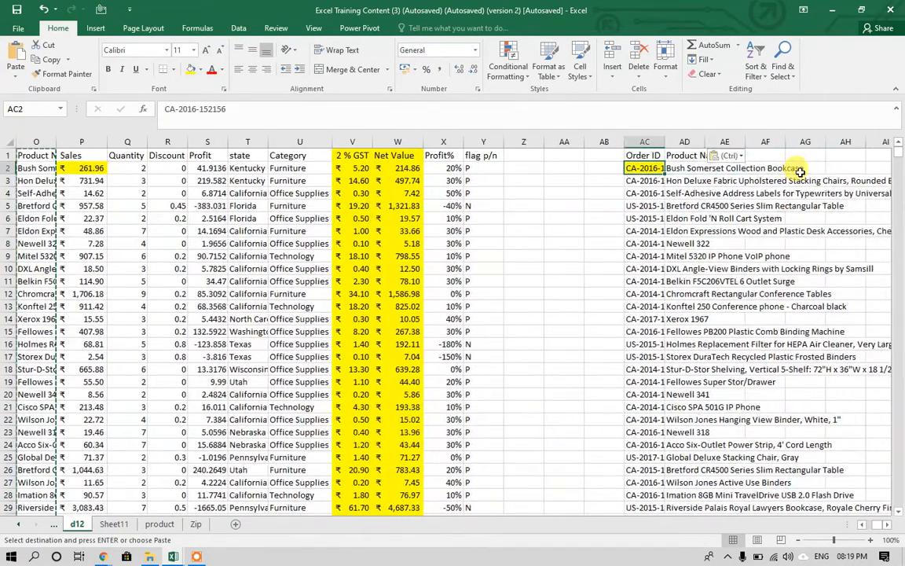
{"action": "key", "text": "Right"}
{"action": "key", "text": "Left"}
{"action": "key", "text": "Right"}
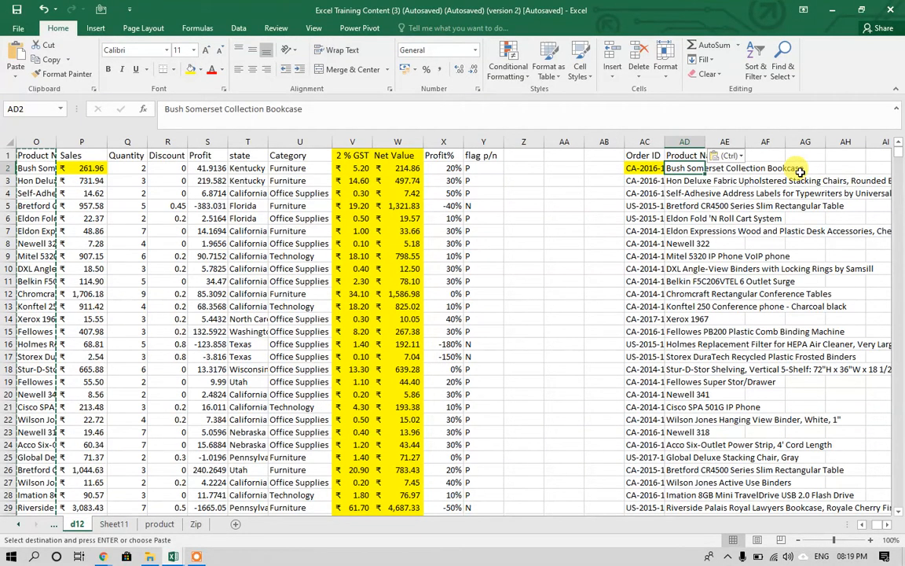
Remove duplicate order IDs from column AC on the d12 sheet, continuing with the current selection only.
{"action": "left_click_drag", "start_coordinate": [642, 142], "coordinate": [691, 135]}
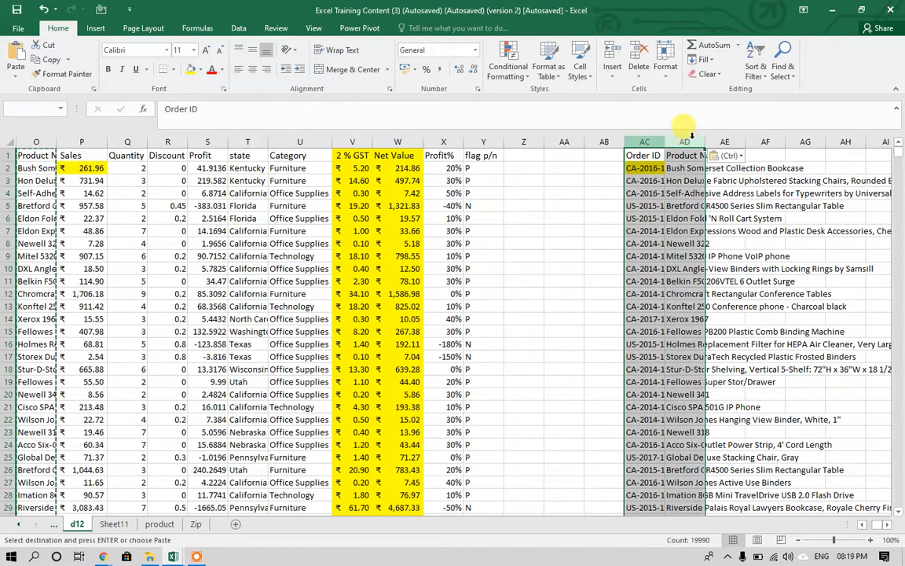
{"action": "left_click", "coordinate": [239, 29]}
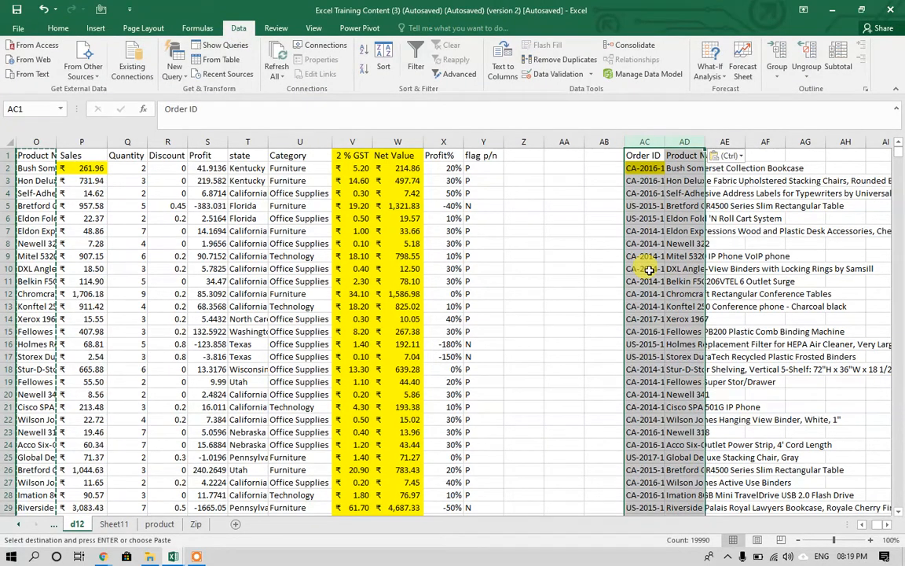
{"action": "left_click", "coordinate": [639, 143]}
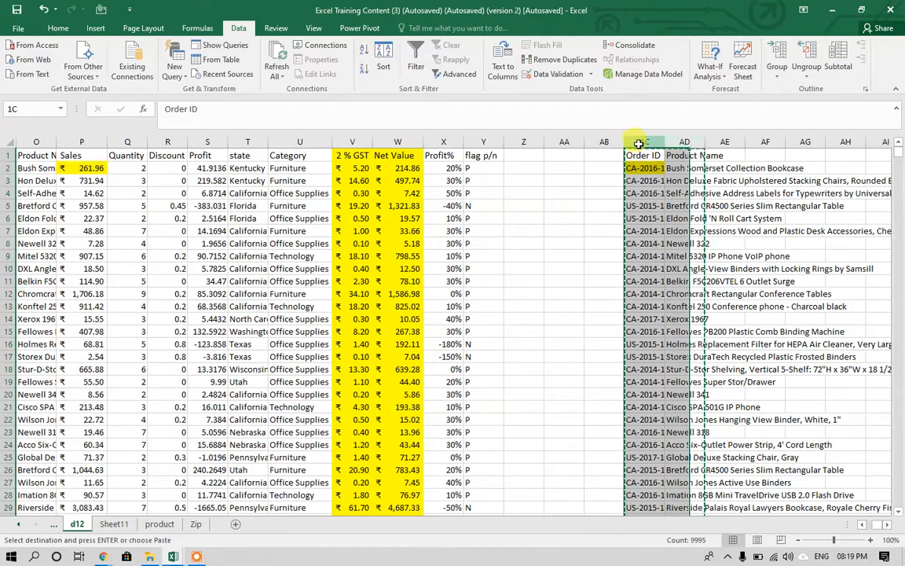
{"action": "left_click", "coordinate": [548, 60]}
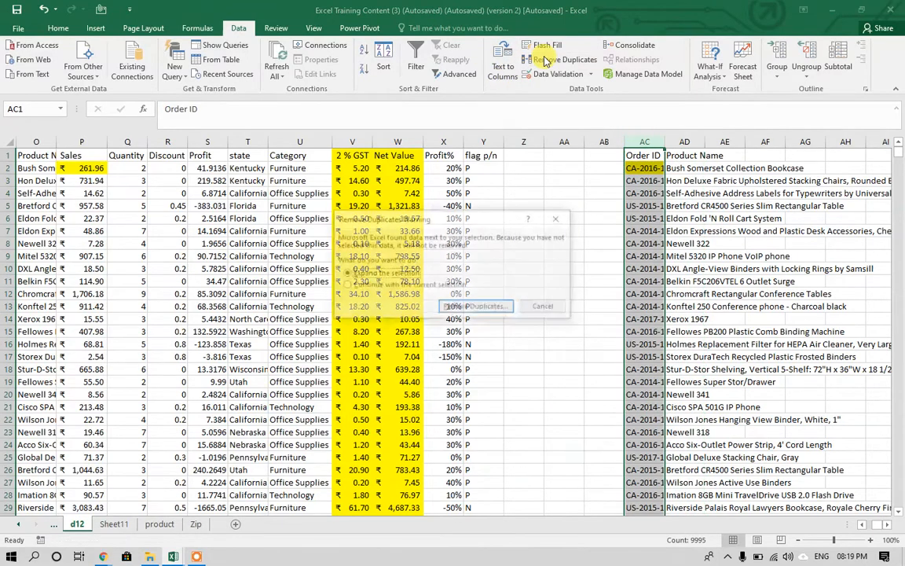
{"action": "left_click", "coordinate": [406, 286]}
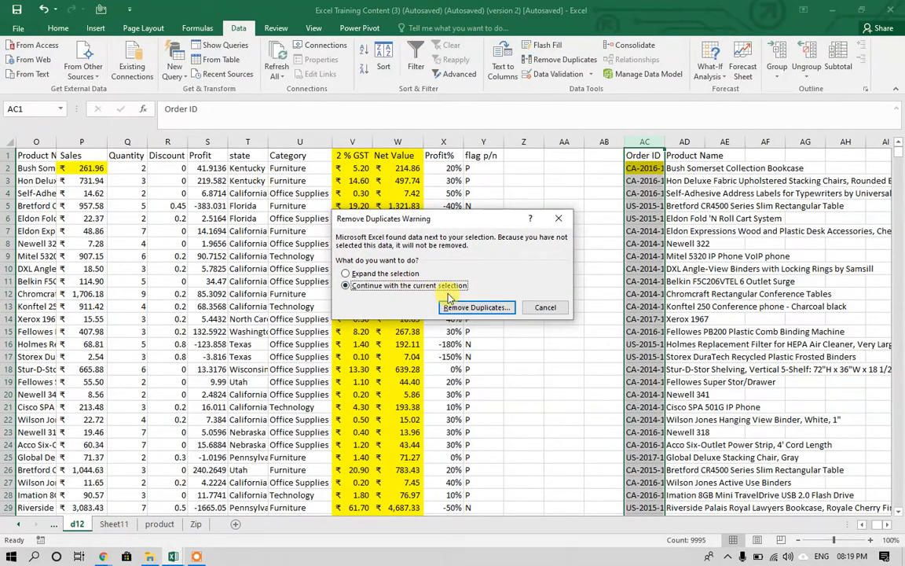
{"action": "left_click", "coordinate": [454, 307]}
{"action": "left_click", "coordinate": [519, 350]}
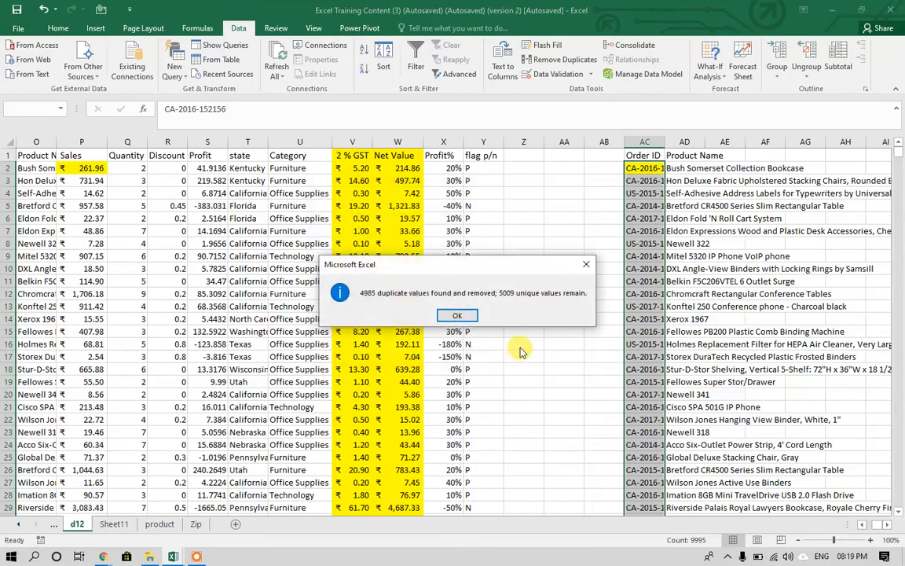
{"action": "left_click", "coordinate": [457, 317]}
Remove duplicate product names from column AD alone, leaving the adjacent order IDs out of the selection.
{"action": "left_click", "coordinate": [684, 141]}
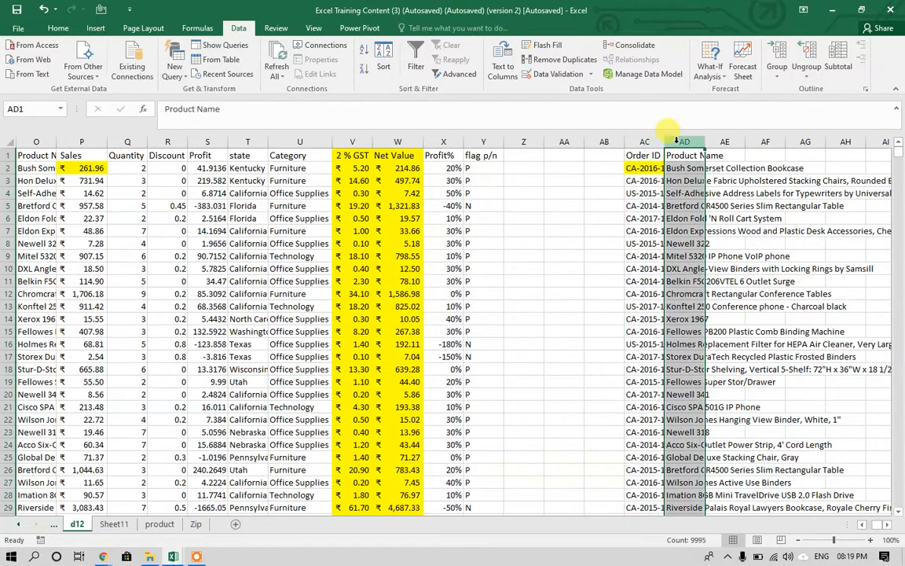
{"action": "left_click", "coordinate": [536, 60]}
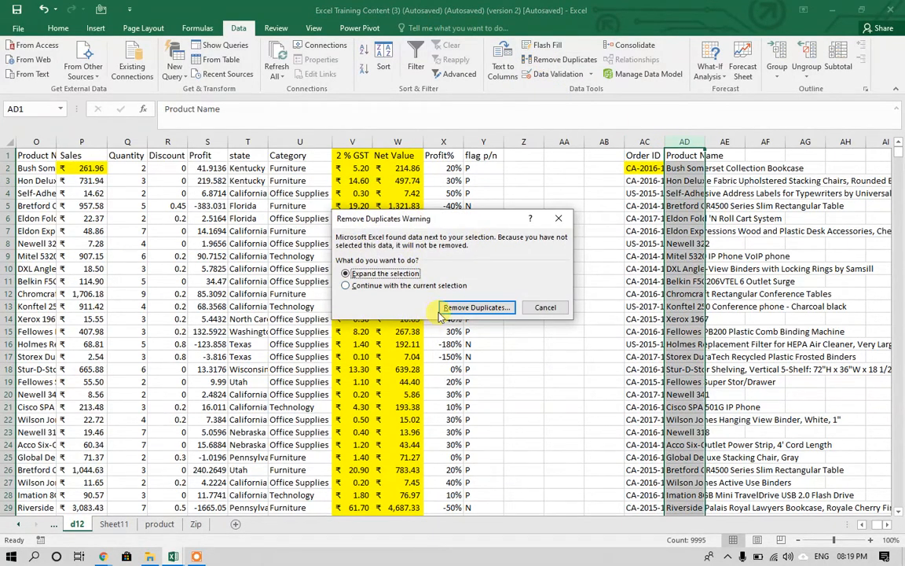
{"action": "left_click", "coordinate": [464, 306]}
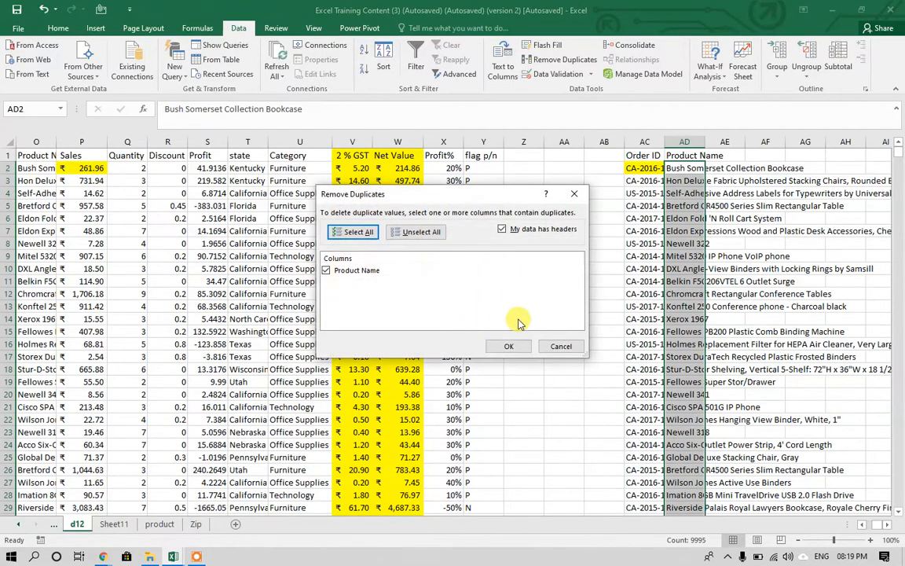
{"action": "left_click", "coordinate": [510, 348]}
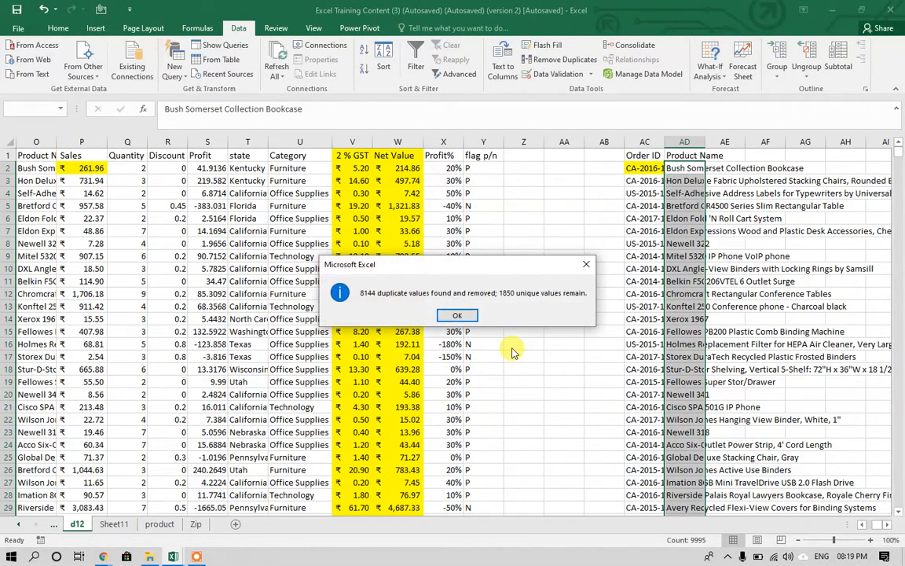
{"action": "left_click", "coordinate": [457, 316]}
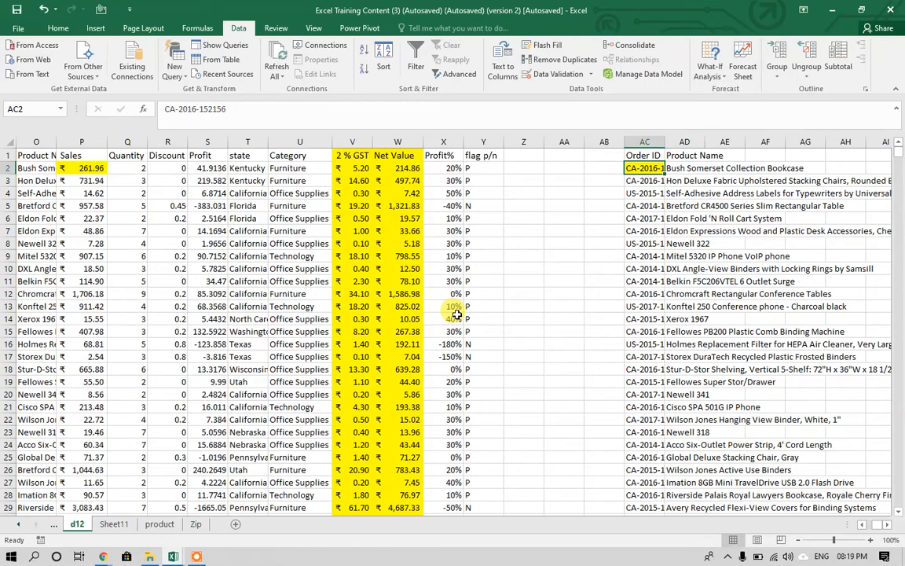
Add a List data validation to Sheet11 cell B5 with the source ='d12'!$AC:$AC and check its drop-down.
{"action": "left_click", "coordinate": [113, 523]}
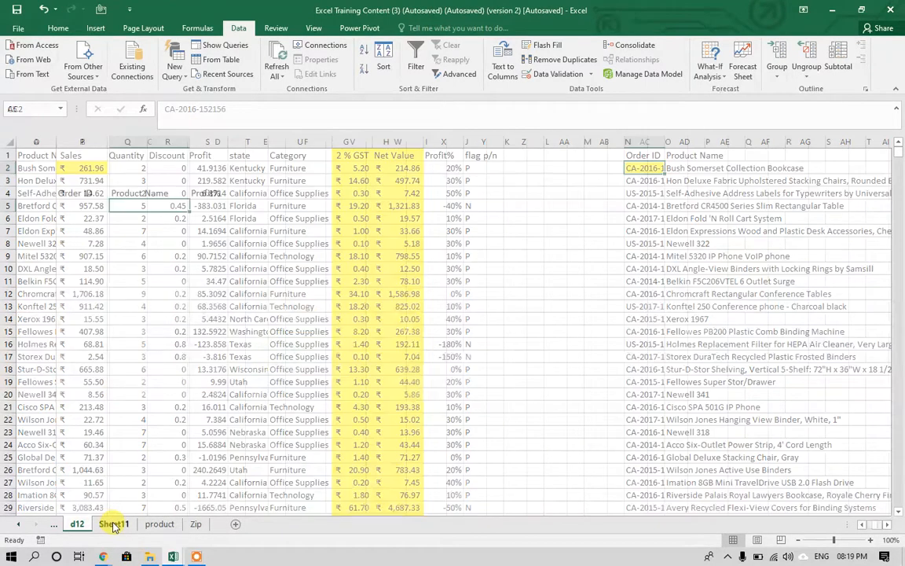
{"action": "left_click", "coordinate": [89, 204]}
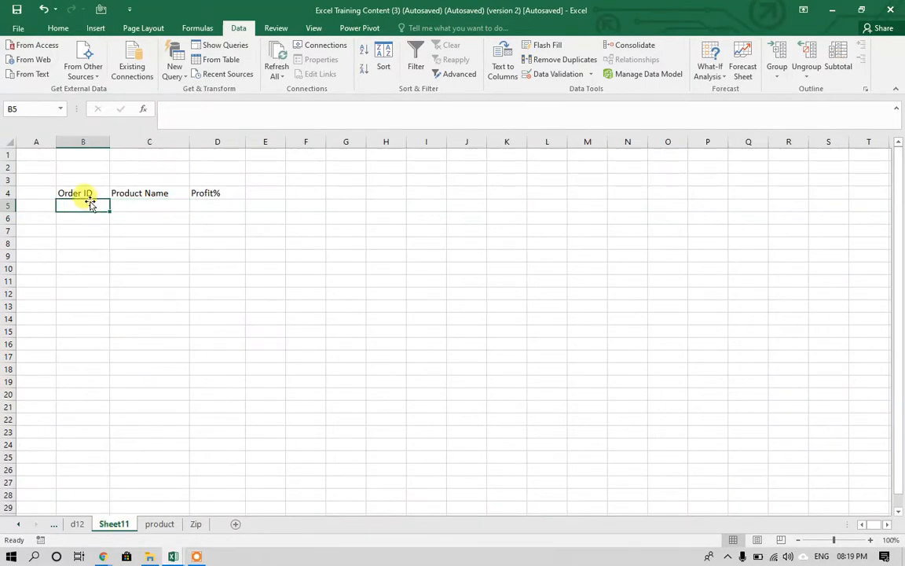
{"action": "left_click", "coordinate": [543, 74]}
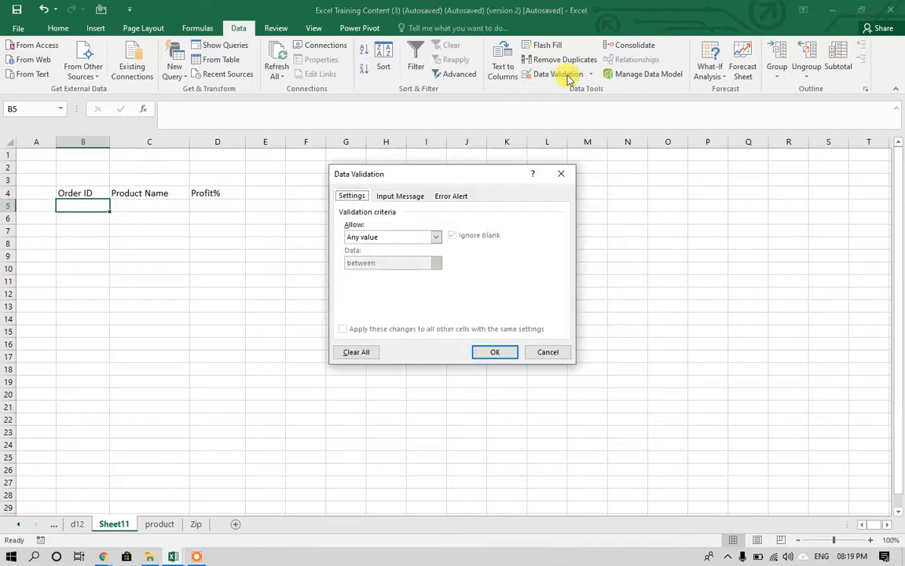
{"action": "left_click", "coordinate": [434, 237]}
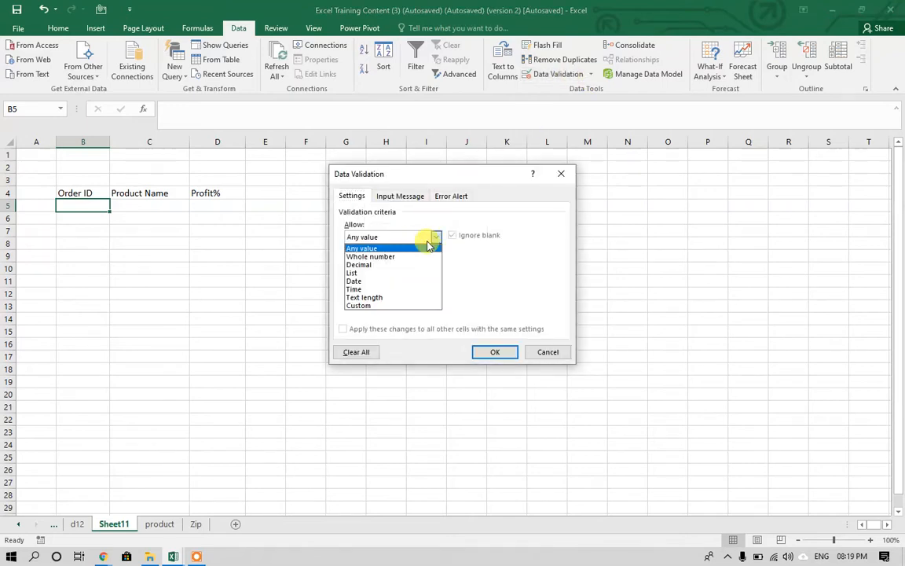
{"action": "left_click", "coordinate": [396, 277]}
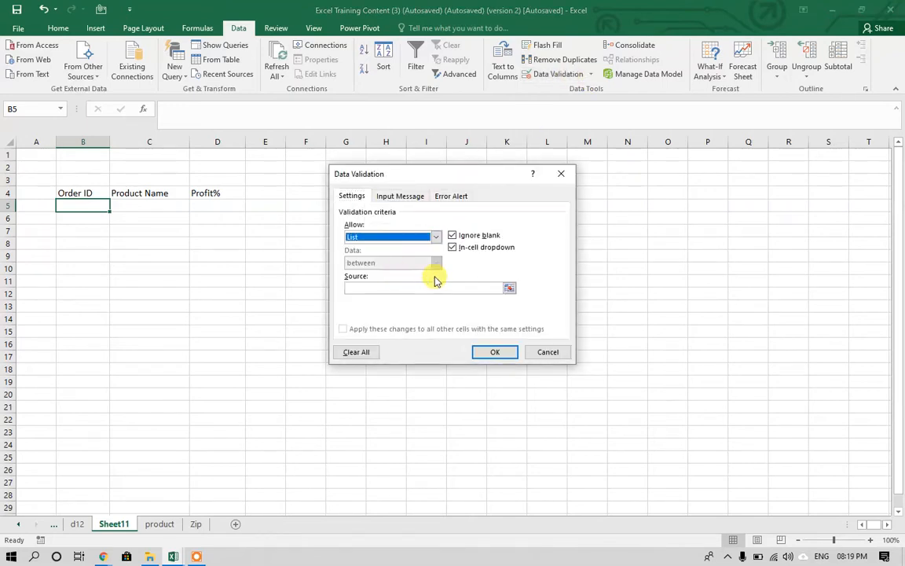
{"action": "left_click", "coordinate": [507, 287]}
{"action": "left_click", "coordinate": [160, 524]}
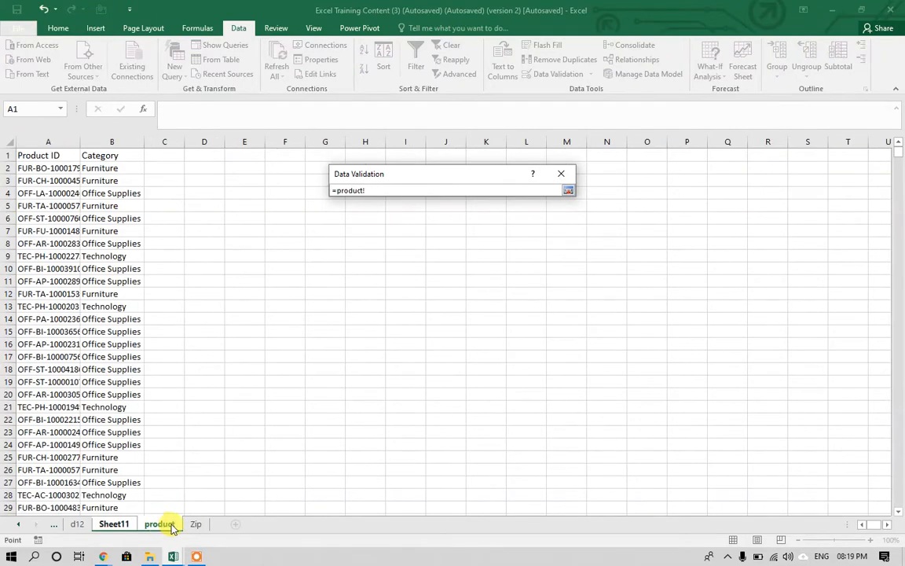
{"action": "left_click", "coordinate": [114, 524]}
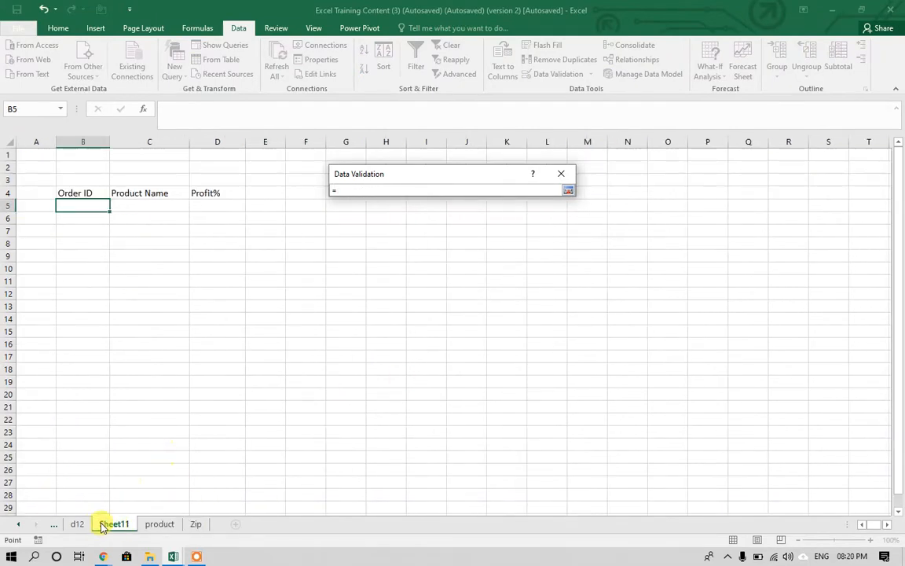
{"action": "left_click", "coordinate": [77, 524]}
{"action": "left_click", "coordinate": [643, 143]}
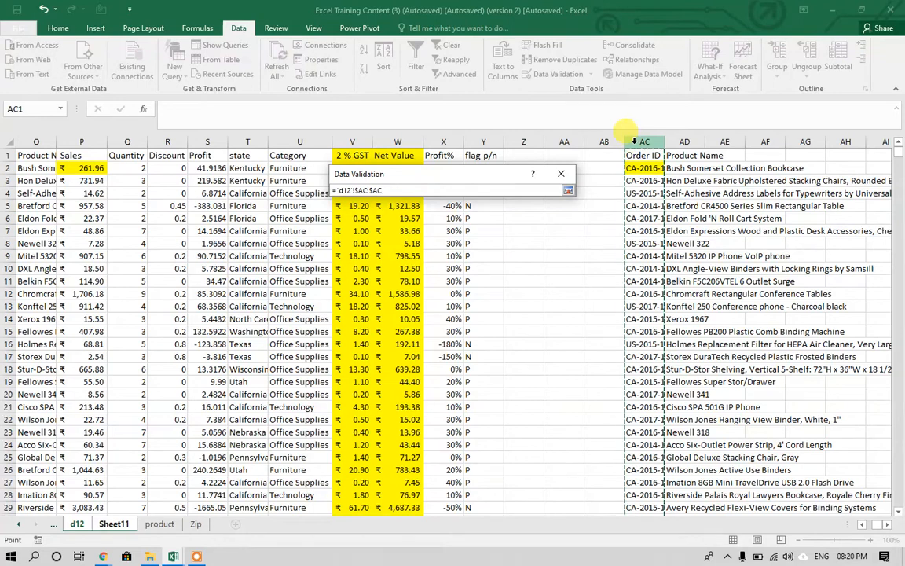
{"action": "left_click", "coordinate": [568, 190]}
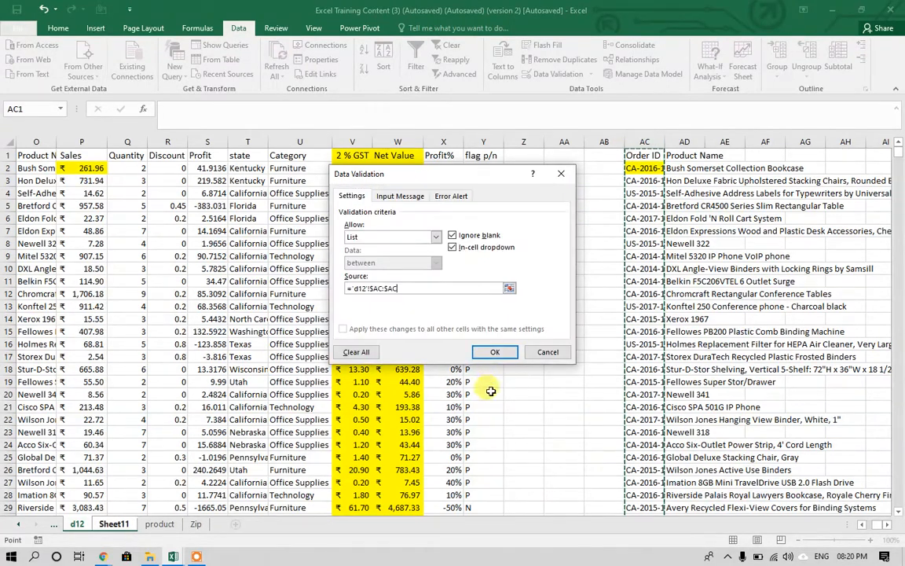
{"action": "left_click", "coordinate": [493, 351]}
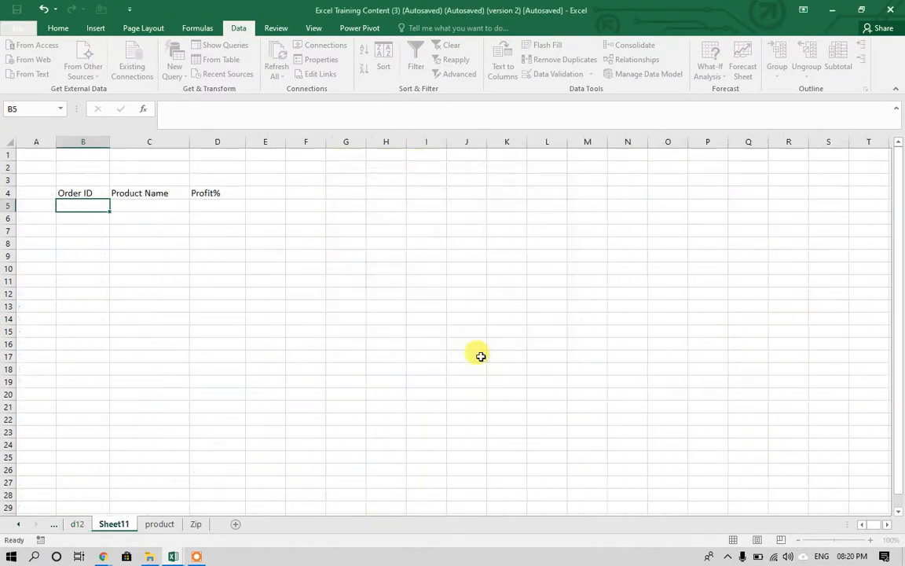
{"action": "left_click", "coordinate": [115, 205]}
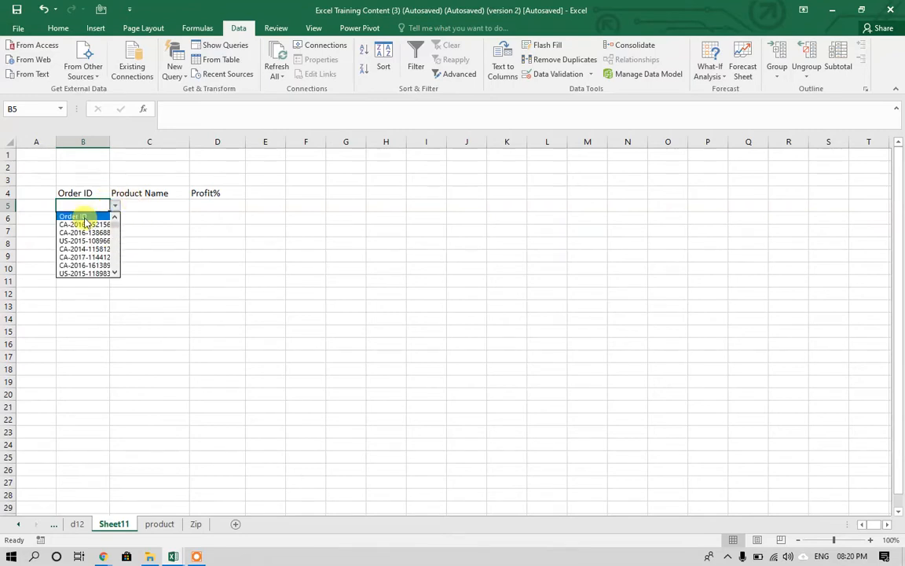
Add a List data validation to cell C5 under Product Name with the source ='d12'!$AD:$AD.
{"action": "left_click", "coordinate": [150, 209]}
{"action": "left_click", "coordinate": [152, 206]}
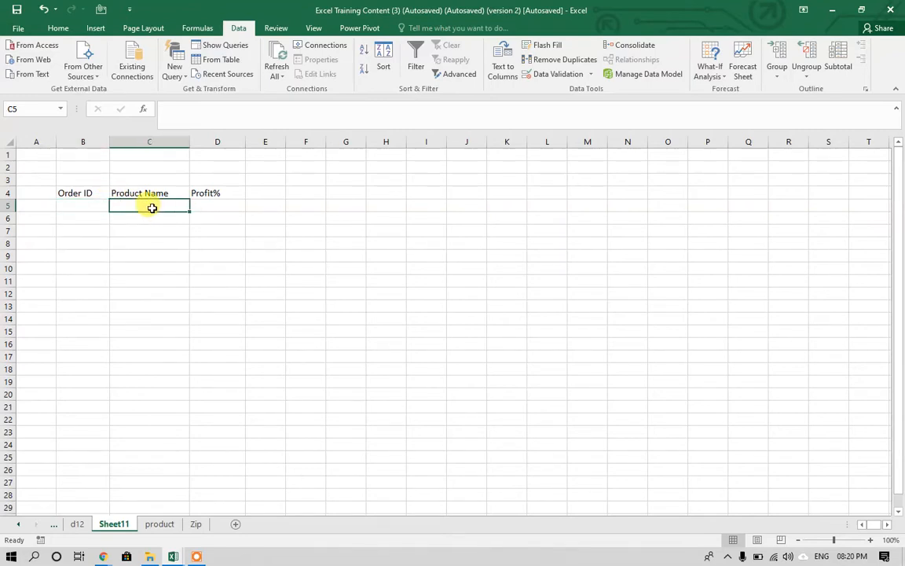
{"action": "left_click", "coordinate": [560, 76]}
{"action": "left_click", "coordinate": [435, 237]}
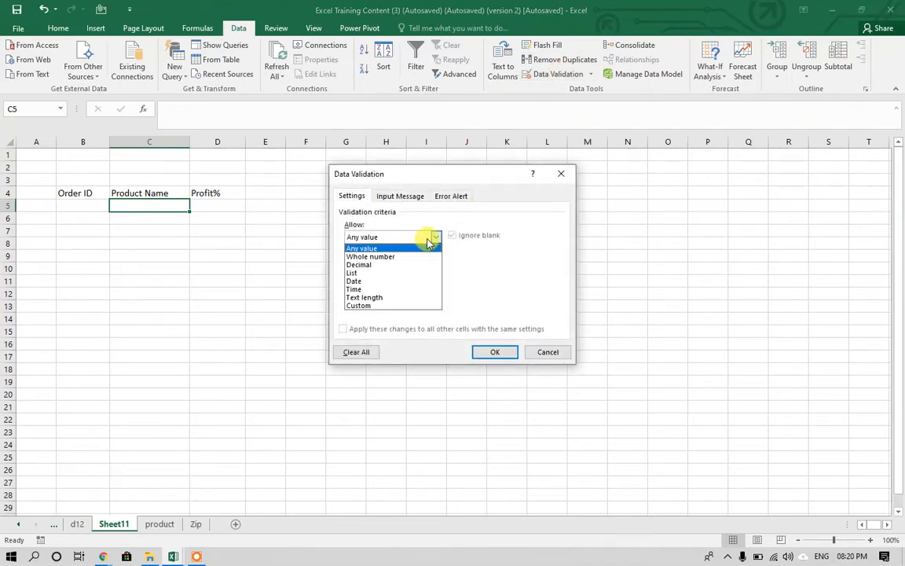
{"action": "left_click", "coordinate": [405, 274]}
{"action": "left_click", "coordinate": [509, 285]}
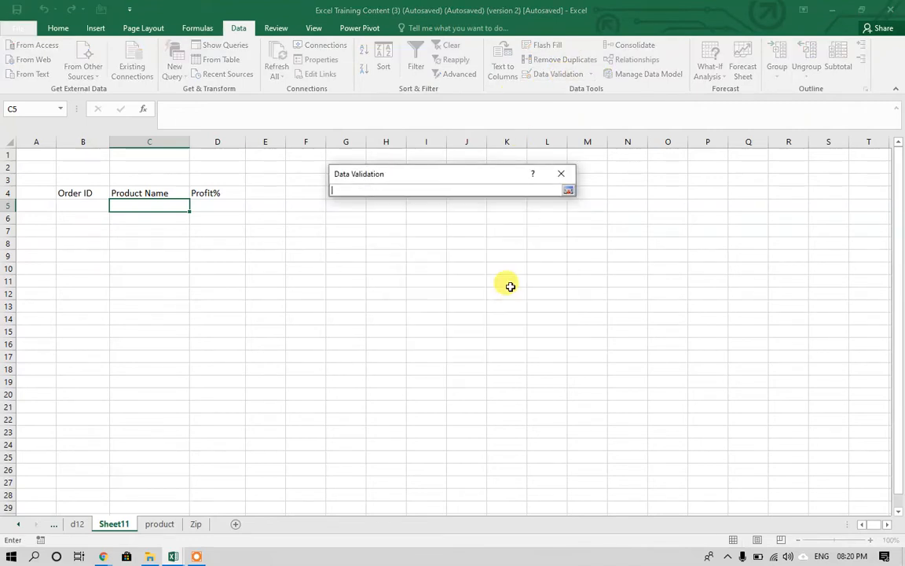
{"action": "left_click", "coordinate": [77, 523]}
{"action": "left_click", "coordinate": [685, 141]}
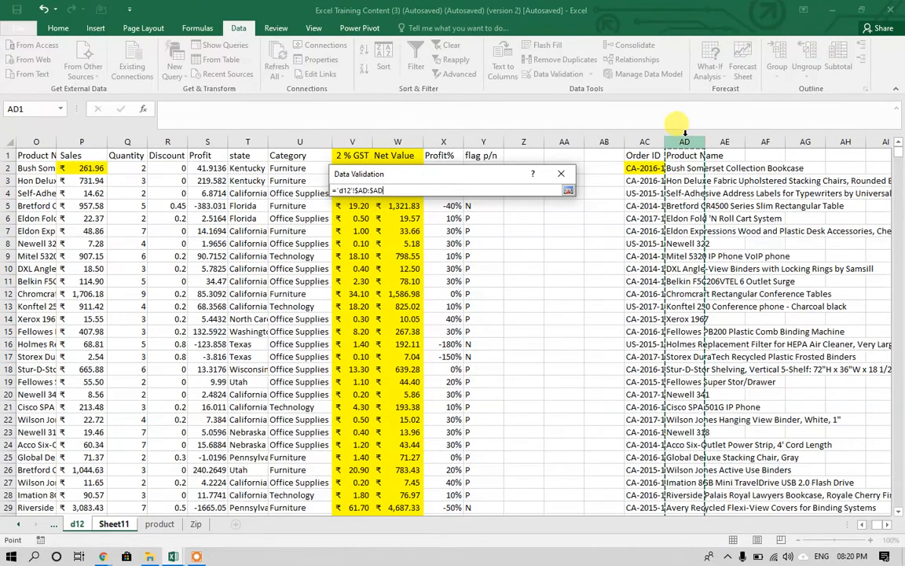
{"action": "left_click", "coordinate": [568, 190]}
{"action": "left_click", "coordinate": [495, 351]}
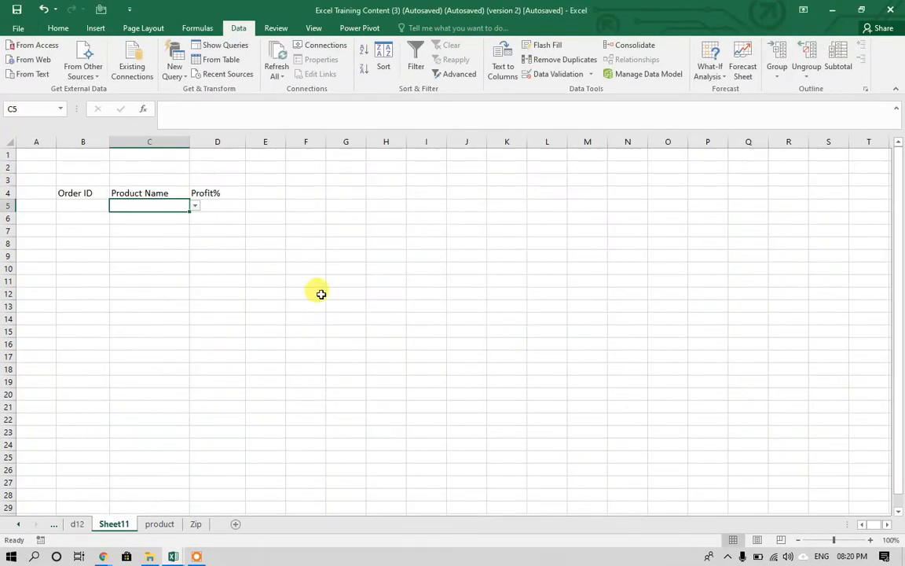
Choose the first actual order ID below the header entry from cell B5's drop-down list.
{"action": "left_click", "coordinate": [83, 205]}
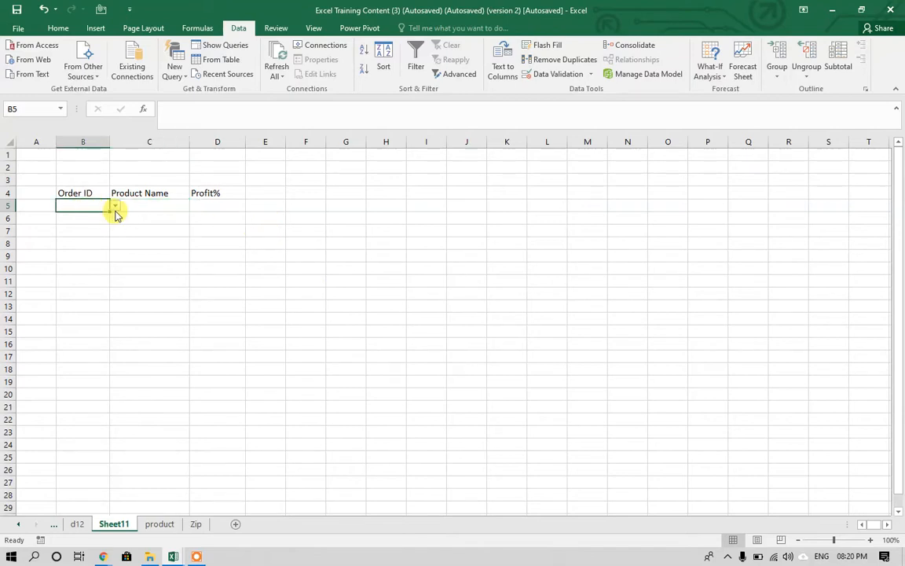
{"action": "left_click", "coordinate": [114, 206]}
{"action": "left_click", "coordinate": [107, 224]}
{"action": "left_click", "coordinate": [114, 206]}
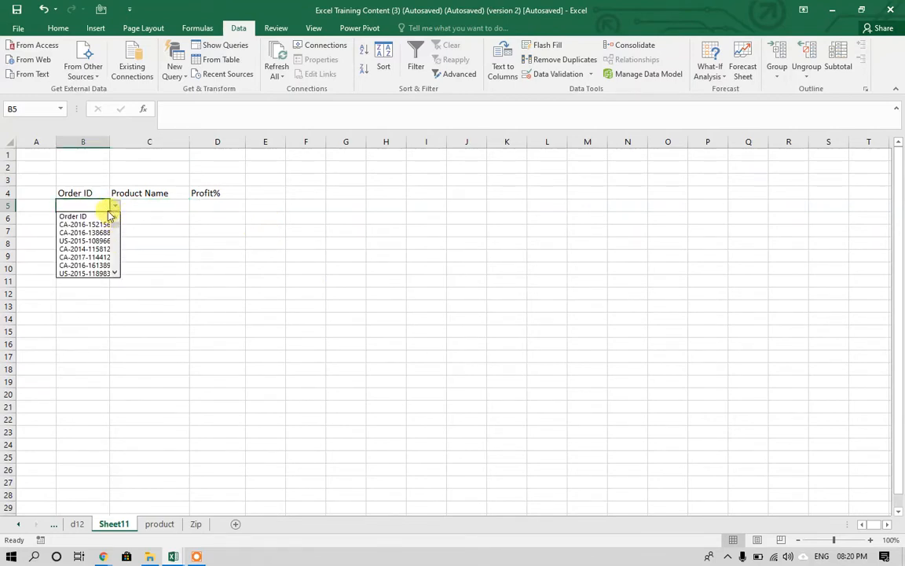
{"action": "left_click", "coordinate": [93, 225]}
Choose Bush Somerset Collection Bookcase as the product name from cell C5's drop-down list.
{"action": "left_click", "coordinate": [153, 194]}
{"action": "left_click", "coordinate": [162, 204]}
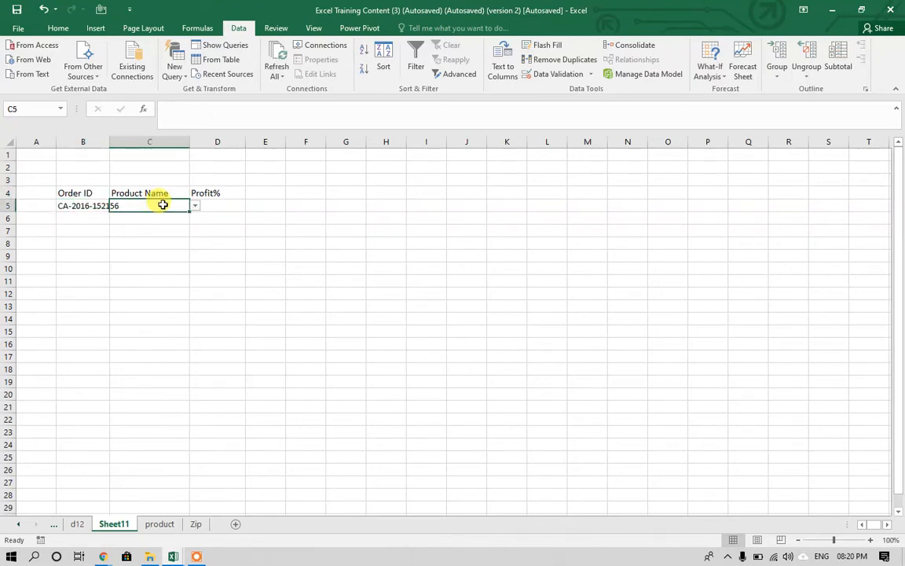
{"action": "left_click", "coordinate": [195, 206]}
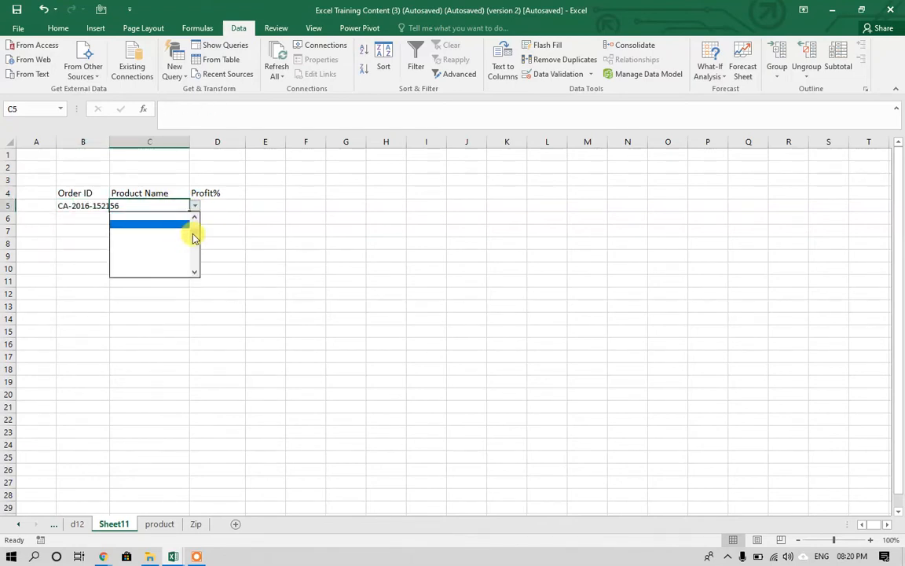
{"action": "left_click", "coordinate": [164, 216]}
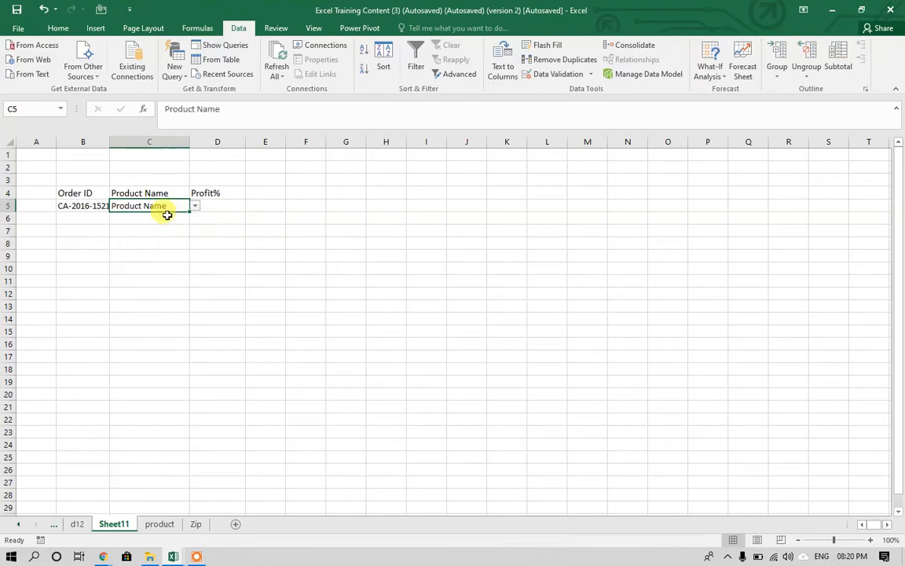
{"action": "left_click", "coordinate": [195, 206]}
{"action": "left_click", "coordinate": [157, 225]}
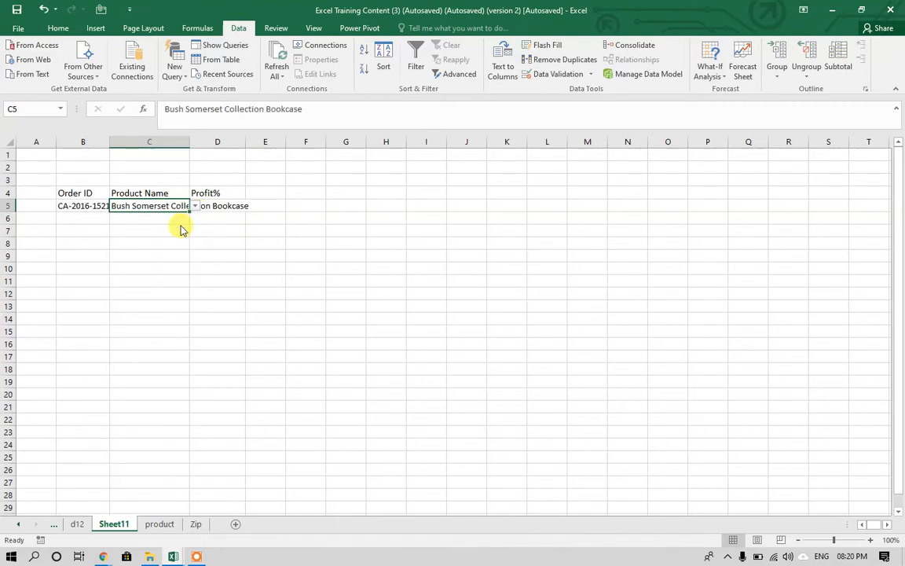
{"action": "left_click", "coordinate": [101, 203]}
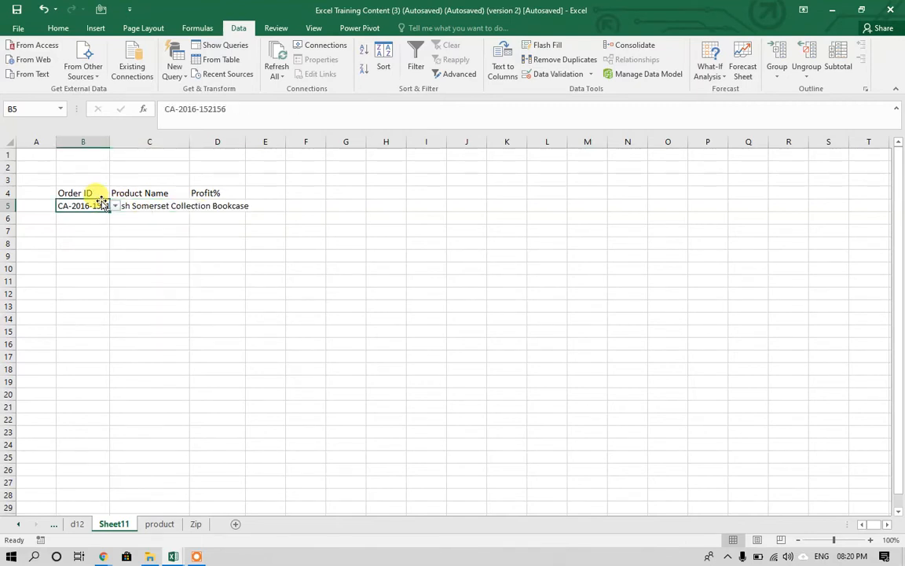
{"action": "key", "text": "Right"}
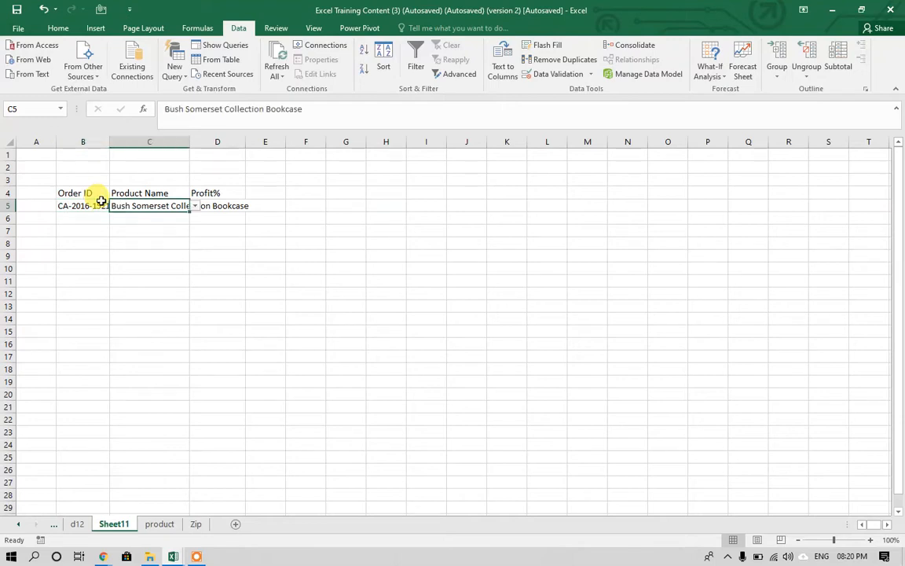
Autofit the widths of the Product Name and Order ID columns on Sheet11.
{"action": "key", "text": "Left"}
{"action": "key", "text": "Right"}
{"action": "key", "text": "Right"}
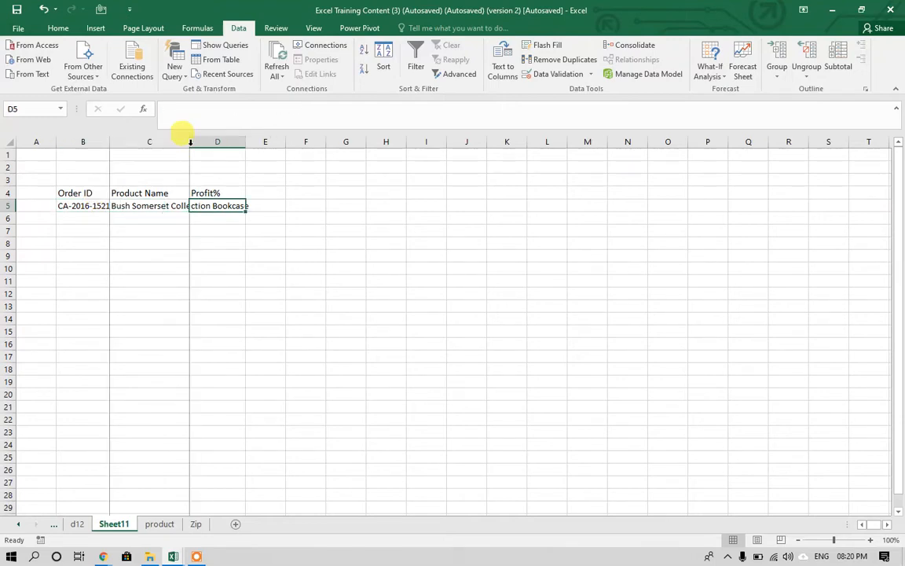
{"action": "double_click", "coordinate": [189, 141]}
{"action": "double_click", "coordinate": [110, 140]}
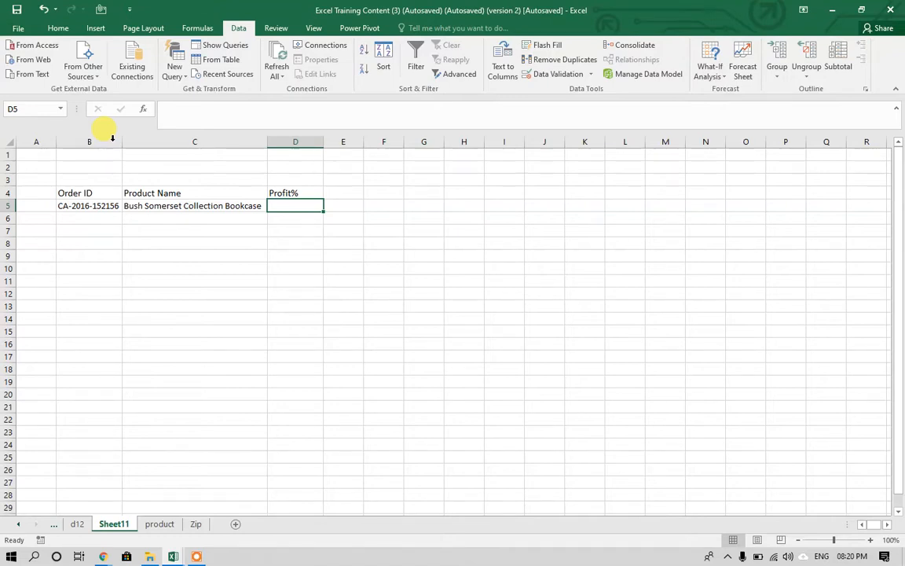
{"action": "key", "text": "Right"}
{"action": "key", "text": "Right"}
{"action": "key", "text": "Right"}
{"action": "type", "text": "=off"}
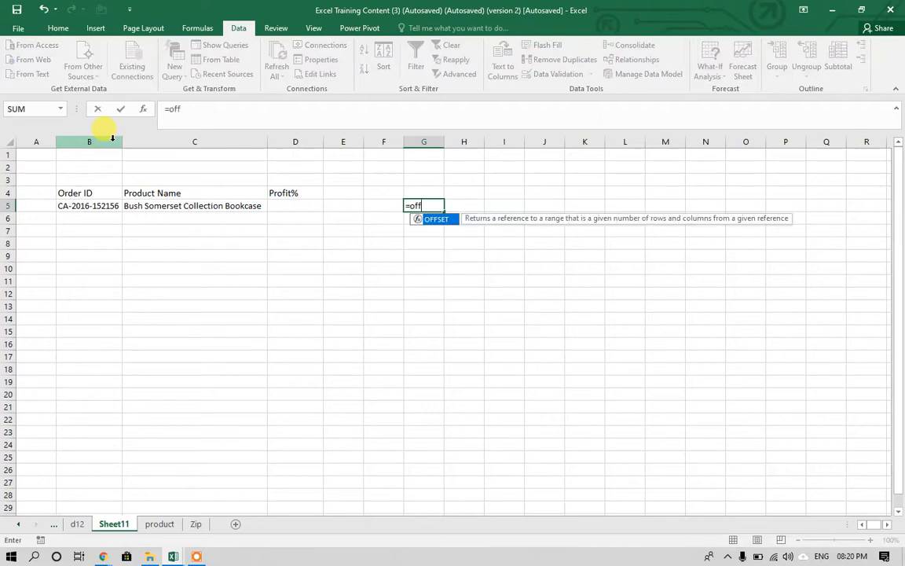
{"action": "key", "text": "Tab"}
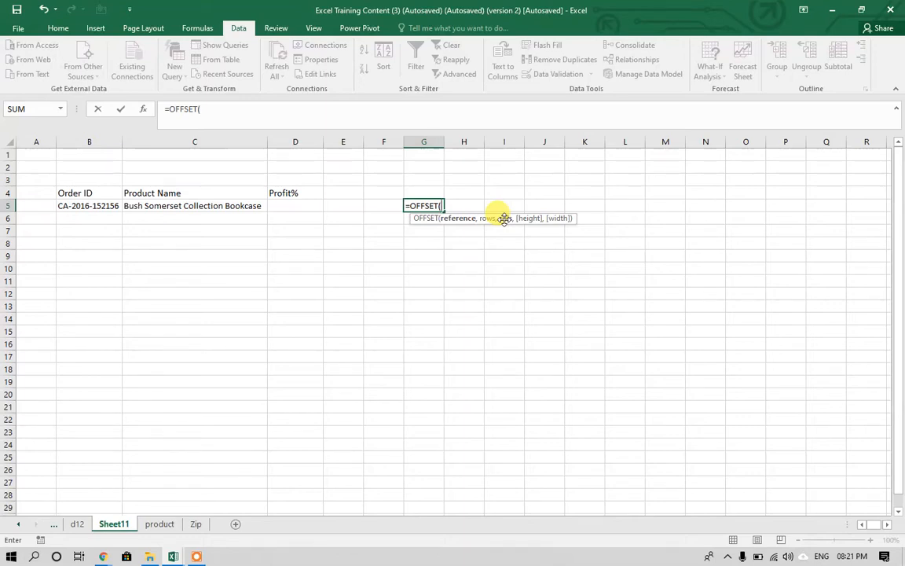
{"action": "key", "text": "BackSpace"}
{"action": "key", "text": "BackSpace"}
{"action": "key", "text": "Escape"}
{"action": "key", "text": "Return"}
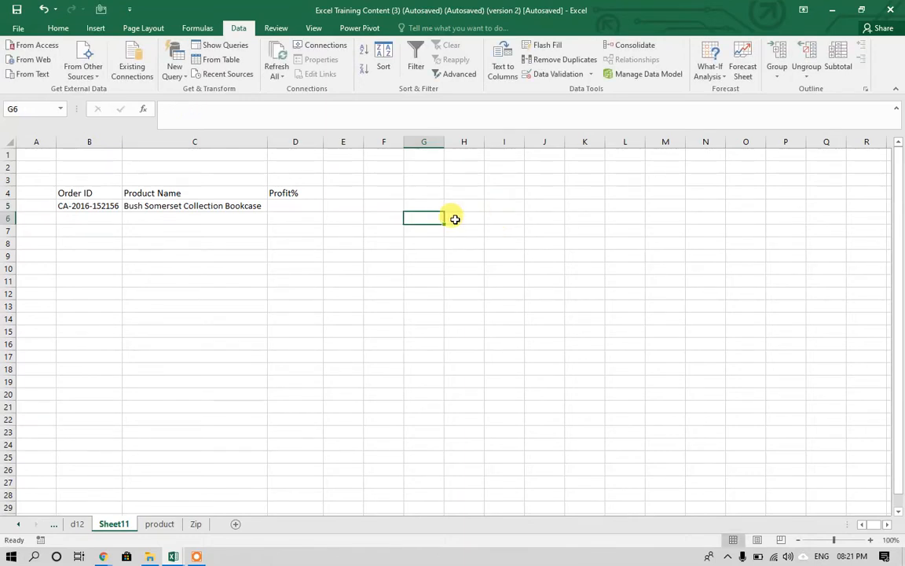
Start an OFFSET formula in Sheet11 cell D5 with the Order ID header 'd12'!B1 as its reference.
{"action": "left_click", "coordinate": [91, 205]}
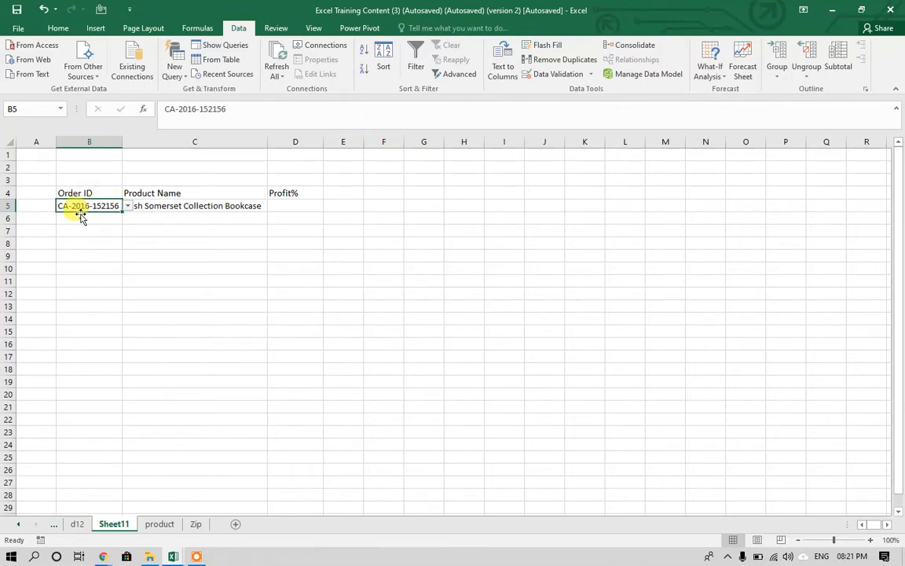
{"action": "left_click", "coordinate": [298, 208]}
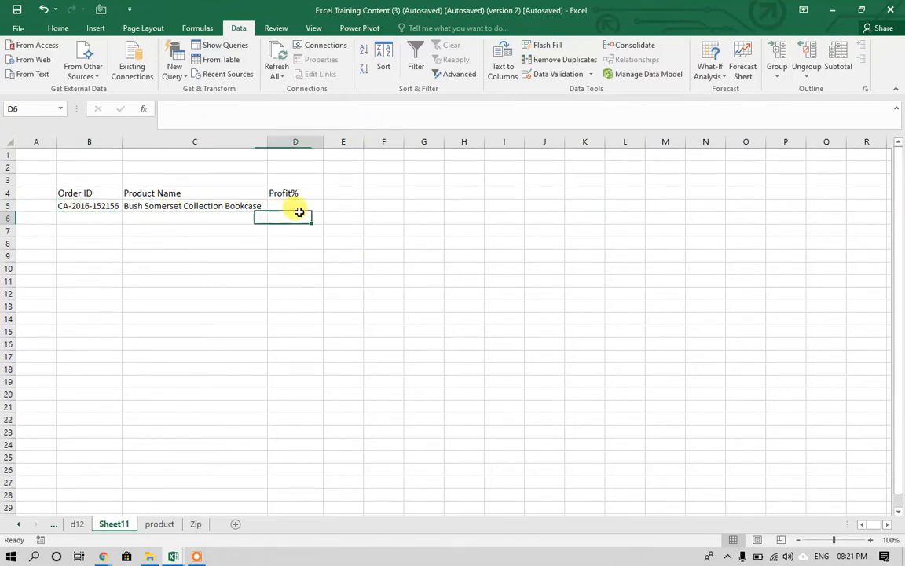
{"action": "type", "text": "="}
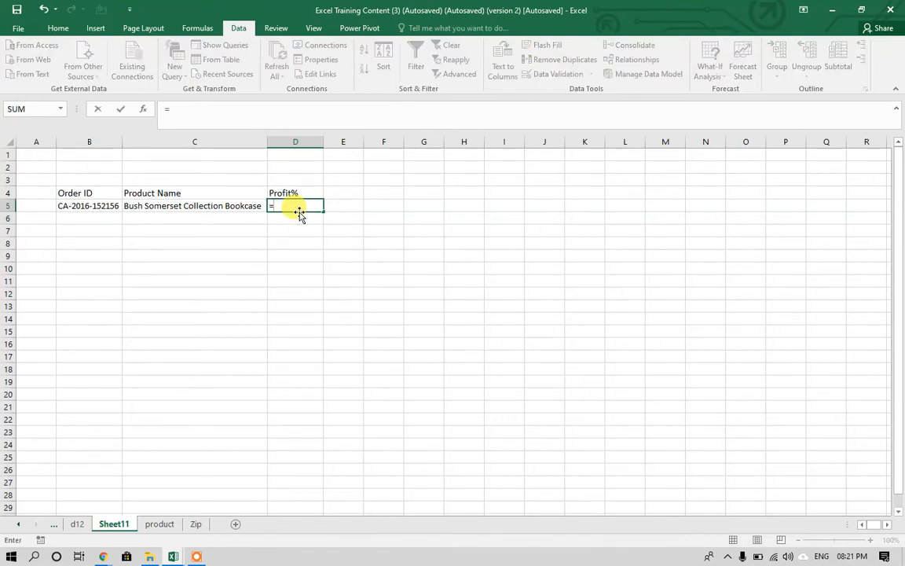
{"action": "type", "text": "of"}
{"action": "key", "text": "Tab"}
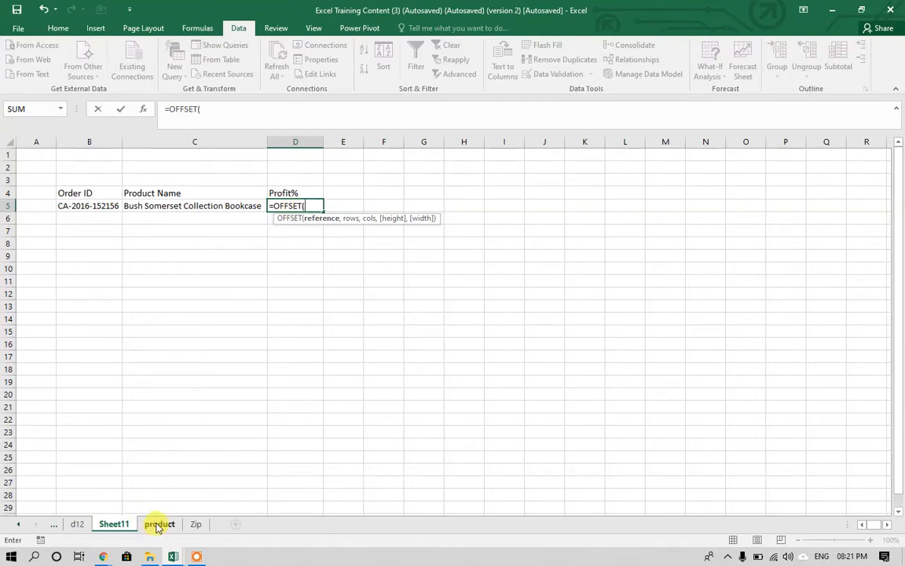
{"action": "left_click", "coordinate": [77, 524]}
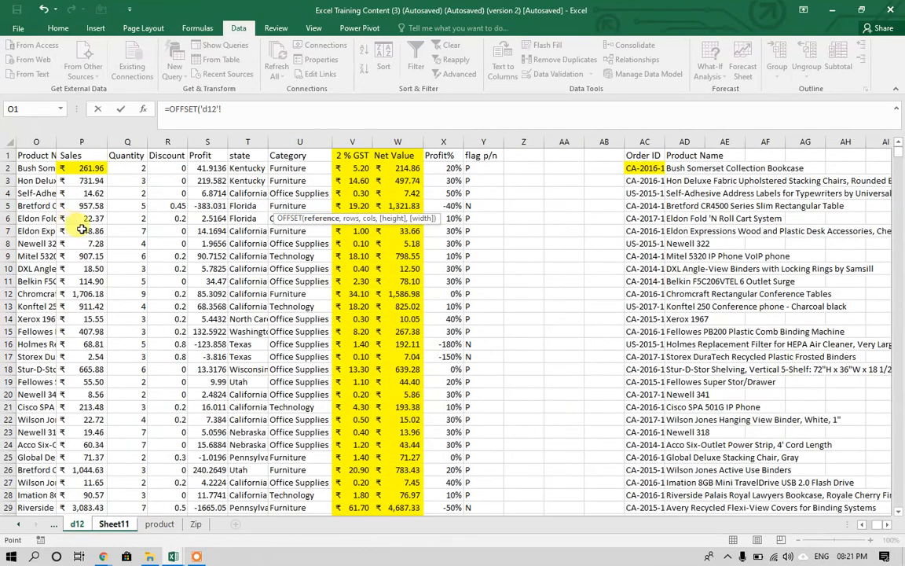
{"action": "key", "text": "Left"}
{"action": "key", "text": "Left"}
{"action": "key", "text": "Left"}
{"action": "key", "text": "Left"}
{"action": "key", "text": "Left"}
{"action": "key", "text": "Left"}
{"action": "key", "text": "Left"}
{"action": "key", "text": "Left"}
{"action": "key", "text": "Left"}
{"action": "key", "text": "Left"}
{"action": "key", "text": "Left"}
{"action": "key", "text": "Left"}
{"action": "key", "text": "Left"}
{"action": "key", "text": "Left"}
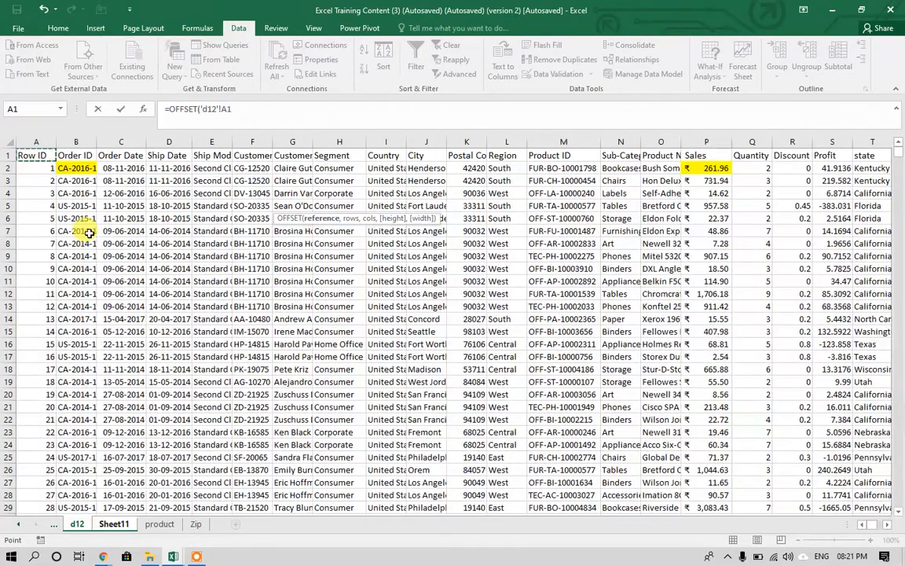
{"action": "left_click", "coordinate": [73, 154]}
{"action": "type", "text": ","}
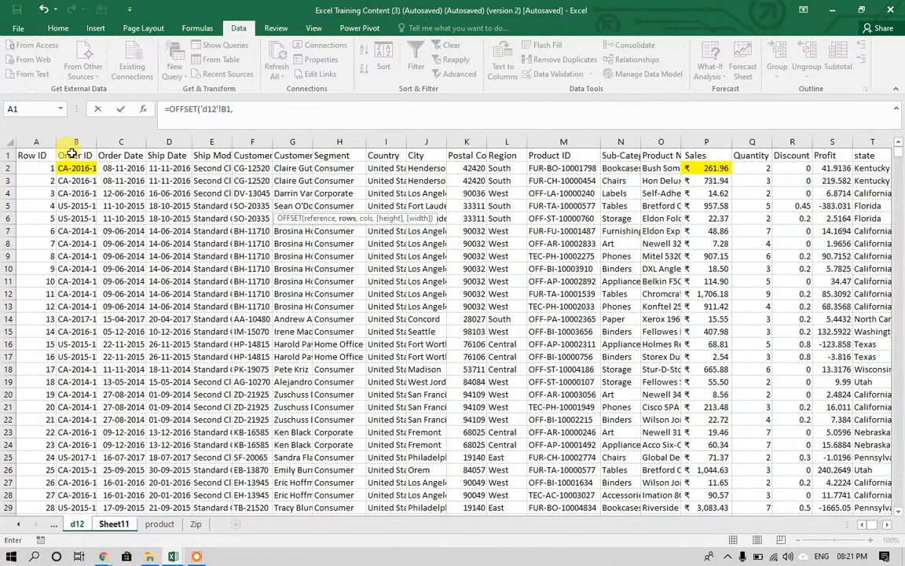
Add an exact MATCH to the formula that looks up Sheet11!B5 in column 'd12'!B:B.
{"action": "left_click", "coordinate": [114, 524]}
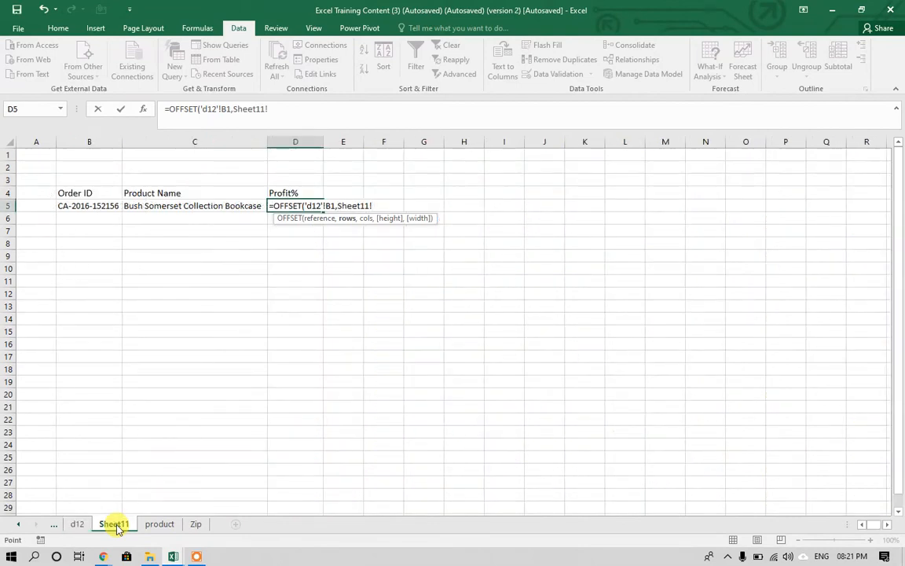
{"action": "type", "text": ",m"}
{"action": "key", "text": "Tab"}
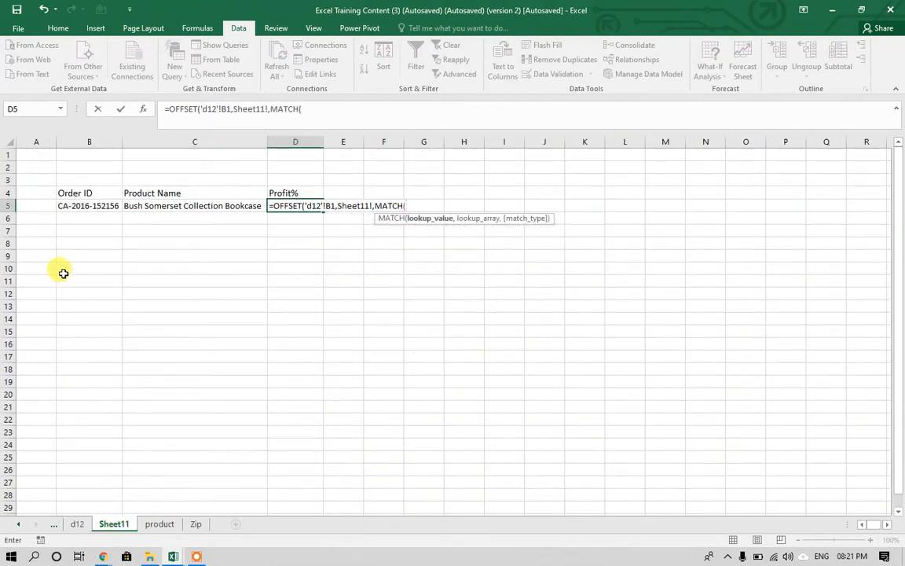
{"action": "left_click", "coordinate": [81, 205]}
{"action": "type", "text": ","}
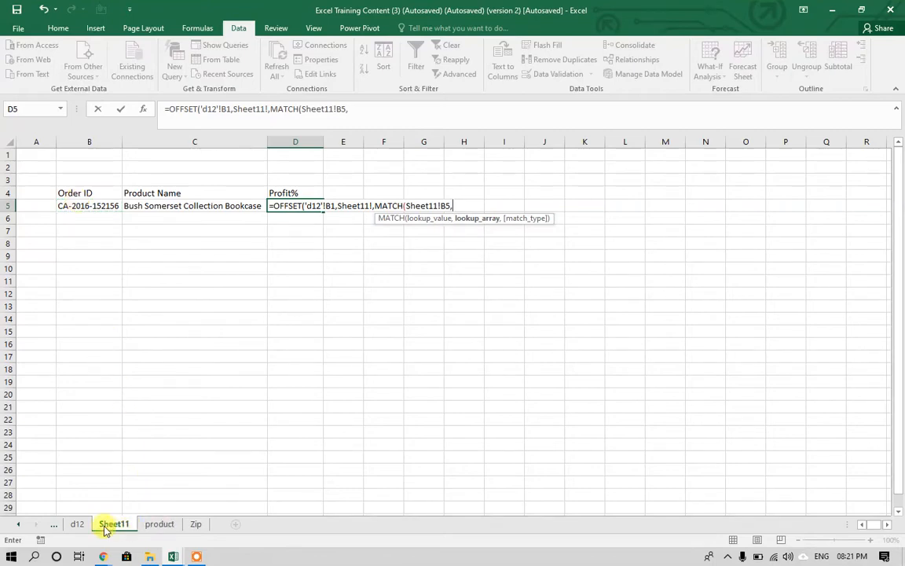
{"action": "left_click", "coordinate": [76, 524]}
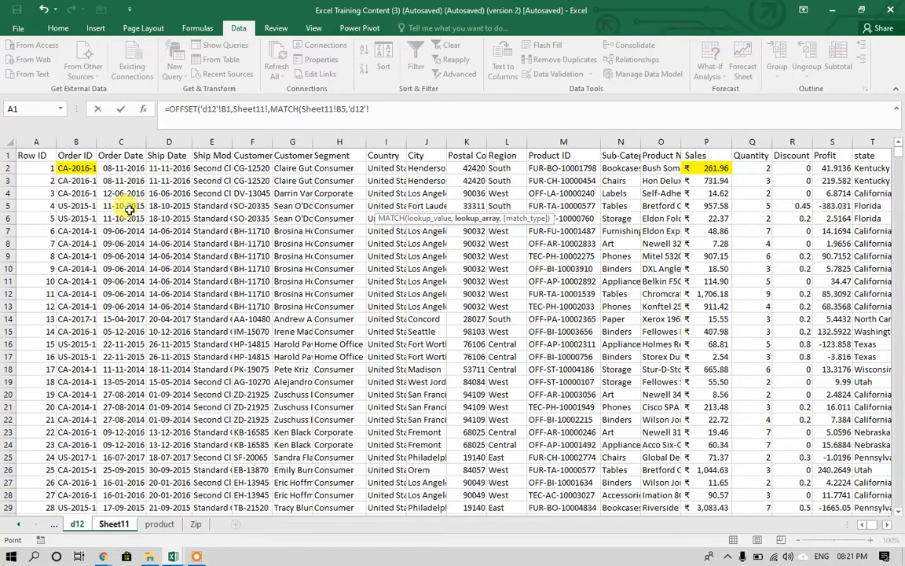
{"action": "left_click", "coordinate": [85, 142]}
{"action": "type", "text": ",0"}
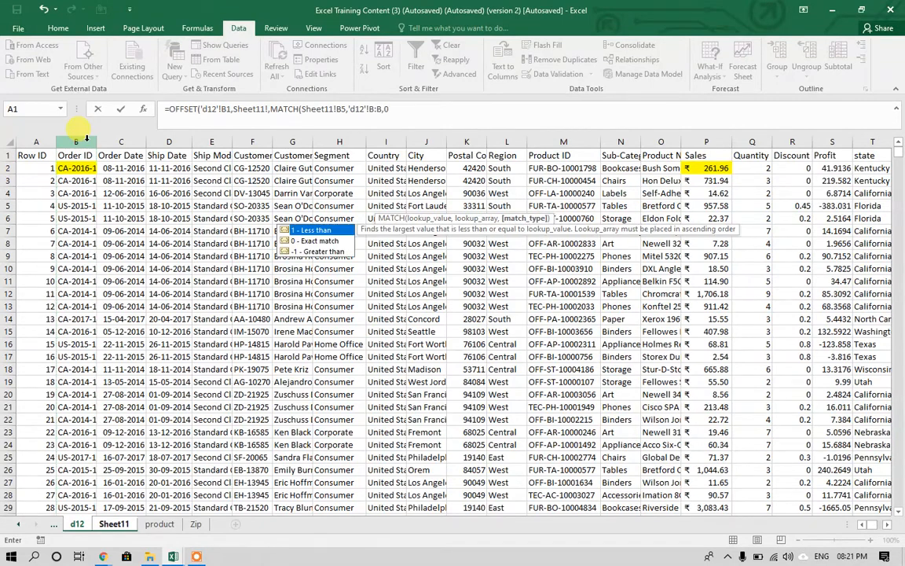
Add a second exact MATCH of Sheet11!C5 in column 'd12'!O:O and close the OFFSET formula.
{"action": "type", "text": "),MATCH("}
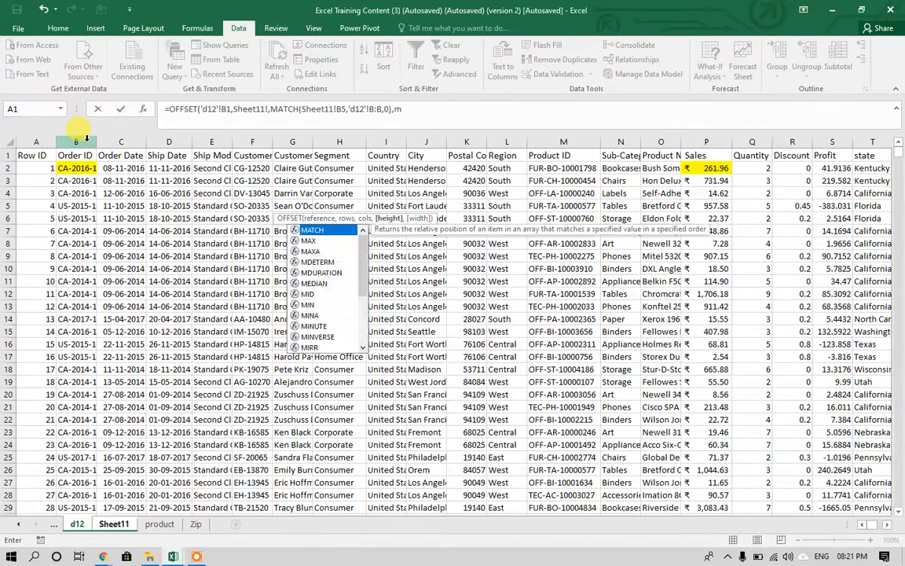
{"action": "left_click", "coordinate": [113, 524]}
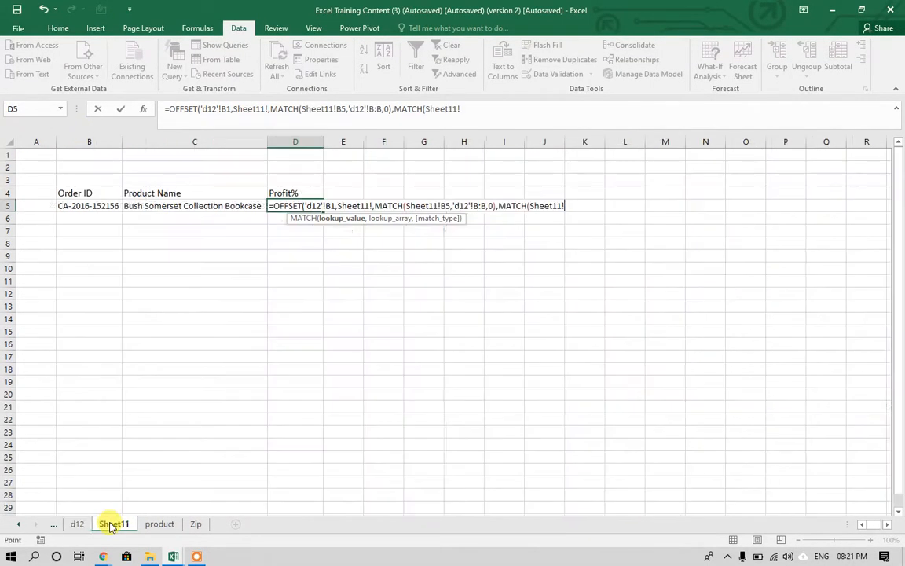
{"action": "left_click", "coordinate": [180, 203]}
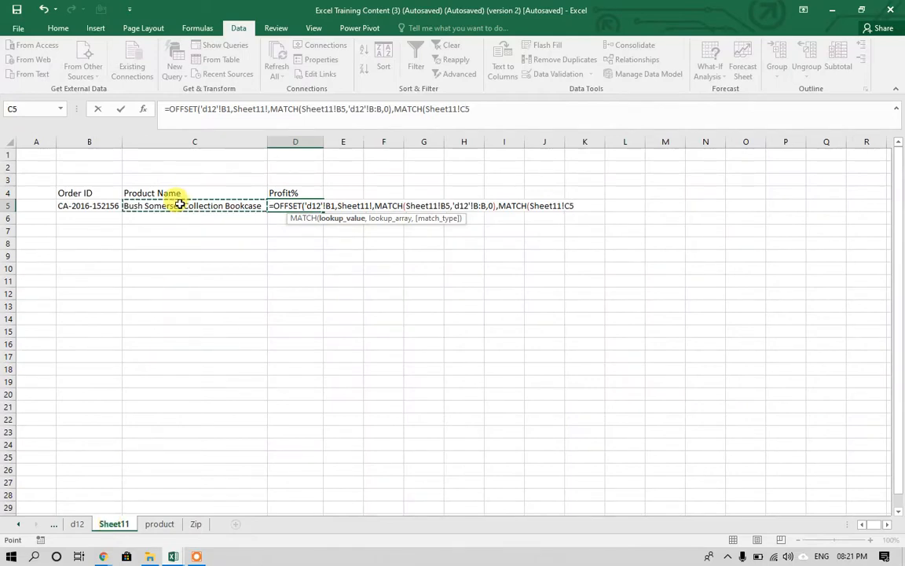
{"action": "type", "text": ","}
{"action": "left_click", "coordinate": [72, 514]}
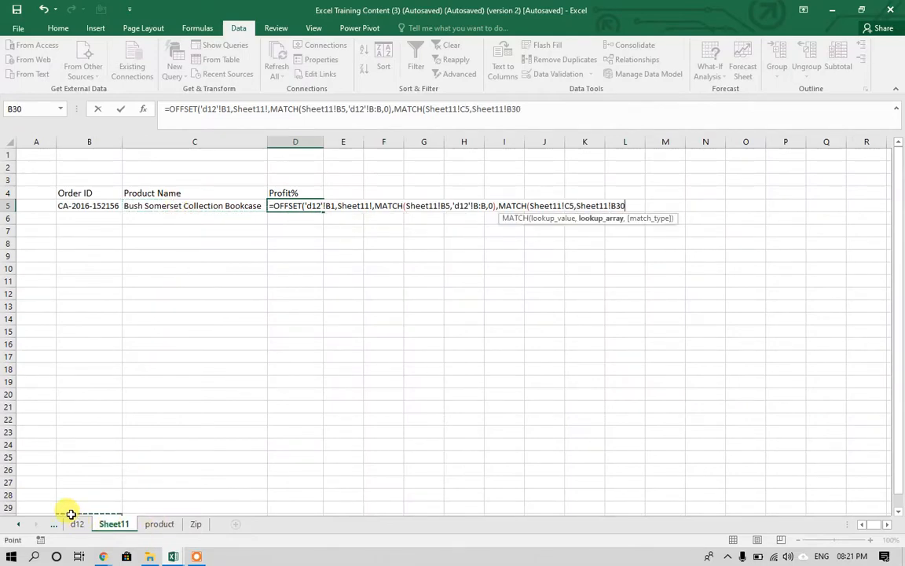
{"action": "left_click", "coordinate": [76, 523]}
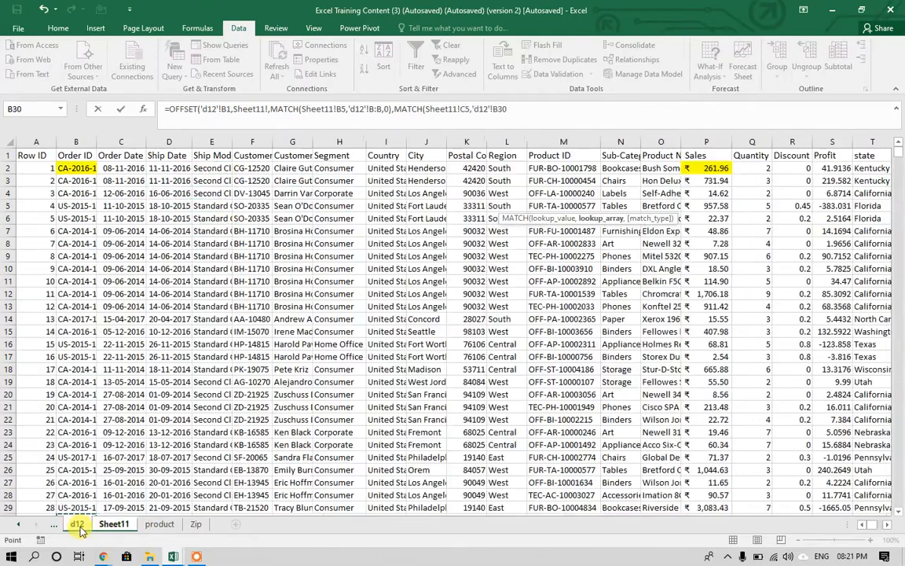
{"action": "left_click", "coordinate": [661, 142]}
{"action": "type", "text": ","}
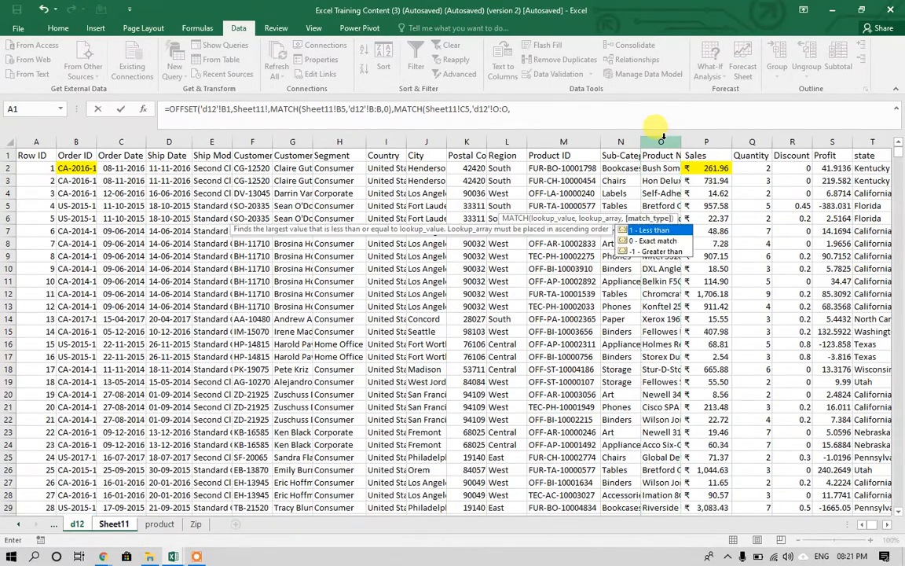
{"action": "type", "text": "0)"}
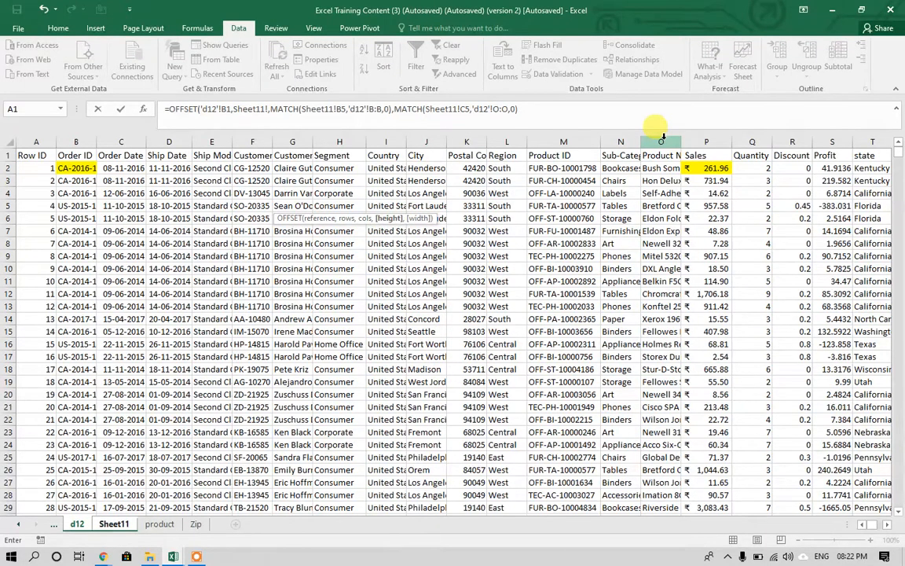
{"action": "type", "text": ")"}
{"action": "key", "text": "Return"}
{"action": "key", "text": "Return"}
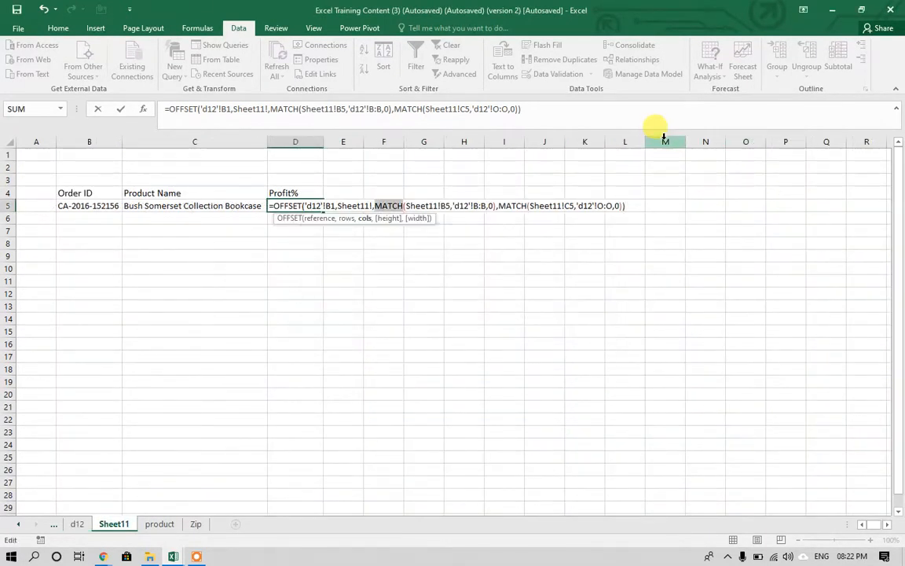
Remove the stray Sheet11! argument and its comma after 'd12'!B1, and enter the corrected formula in D5.
{"action": "left_click", "coordinate": [269, 109]}
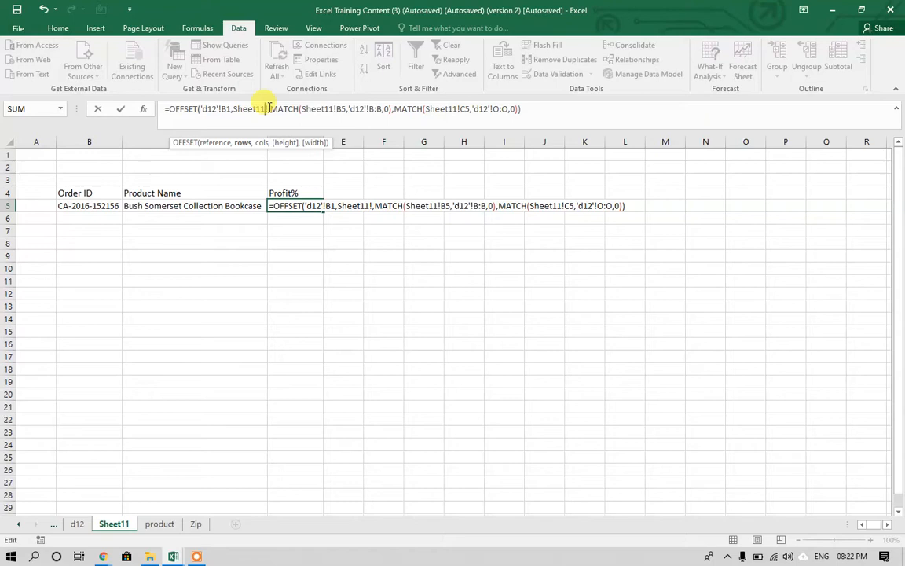
{"action": "key", "text": "BackSpace"}
{"action": "key", "text": "BackSpace"}
{"action": "key", "text": "BackSpace"}
{"action": "key", "text": "BackSpace"}
{"action": "key", "text": "BackSpace"}
{"action": "key", "text": "BackSpace"}
{"action": "key", "text": "BackSpace"}
{"action": "key", "text": "BackSpace"}
{"action": "key", "text": "BackSpace"}
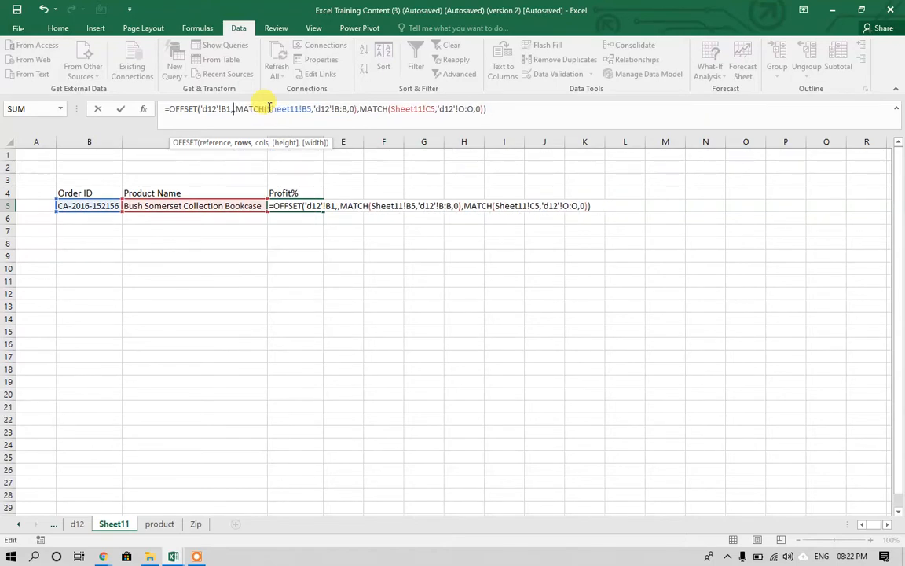
{"action": "key", "text": "ctrl+Return"}
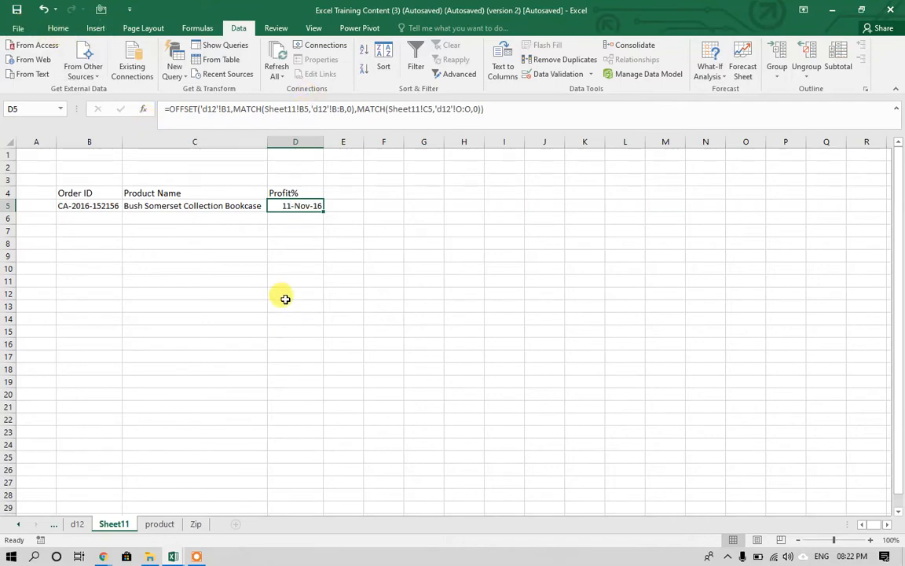
Look over the Product ID and Category data on the product sheet, and the Zip sheet's State and Postal Code data.
{"action": "left_click", "coordinate": [167, 524]}
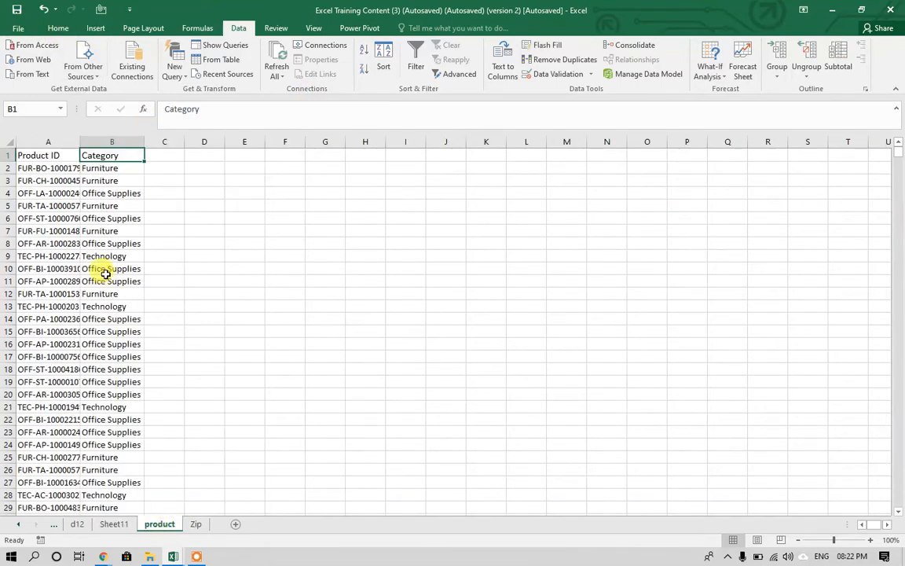
{"action": "left_click", "coordinate": [68, 205]}
{"action": "key", "text": "Up"}
{"action": "key", "text": "Up"}
{"action": "key", "text": "Up"}
{"action": "key", "text": "Right"}
{"action": "key", "text": "Left"}
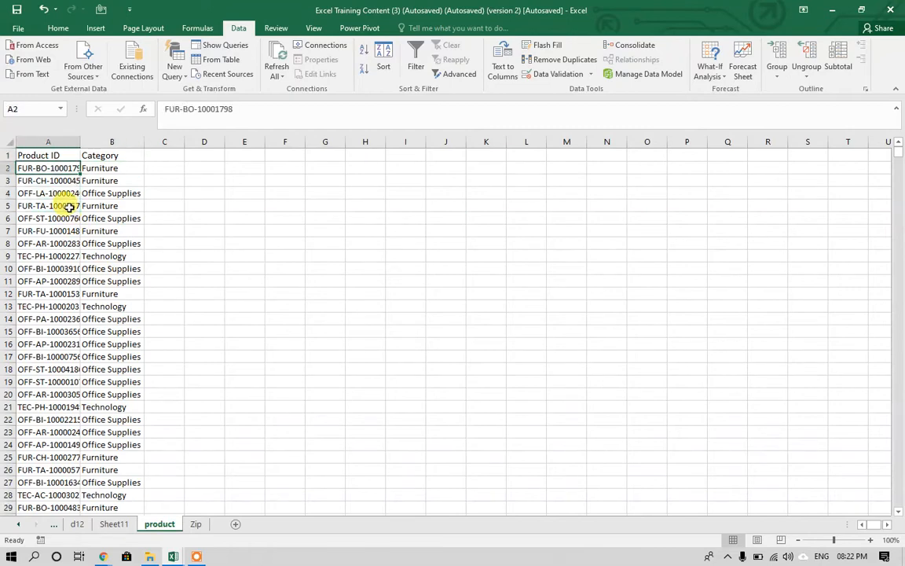
{"action": "left_click", "coordinate": [195, 525]}
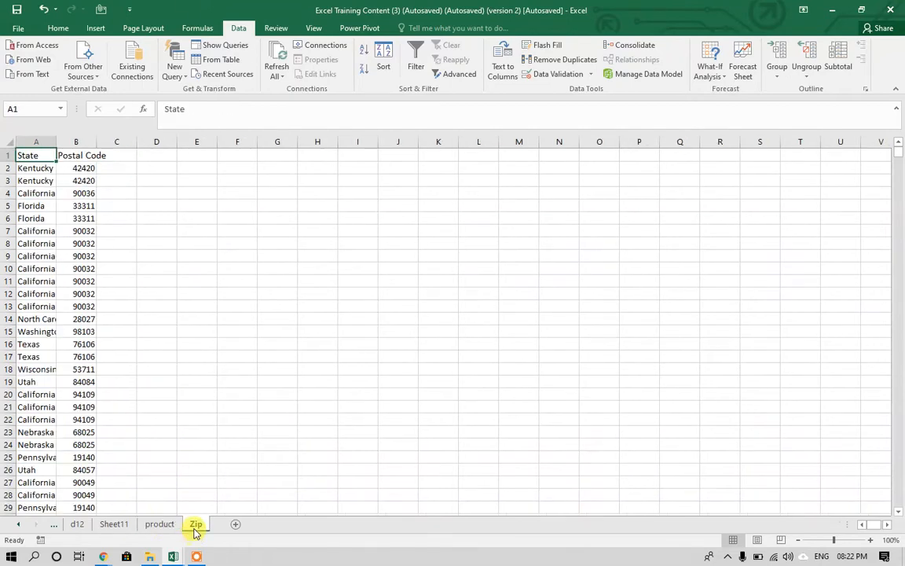
Examine the first record on the d12 sheet, from its Order Date and Product Name across to Net Value.
{"action": "left_click", "coordinate": [77, 524]}
{"action": "left_click", "coordinate": [126, 169]}
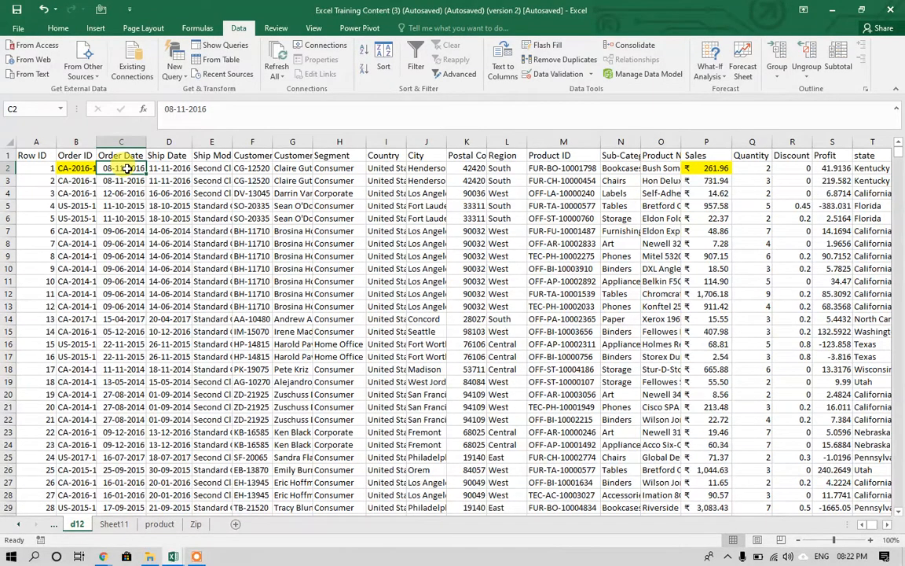
{"action": "left_click", "coordinate": [656, 168]}
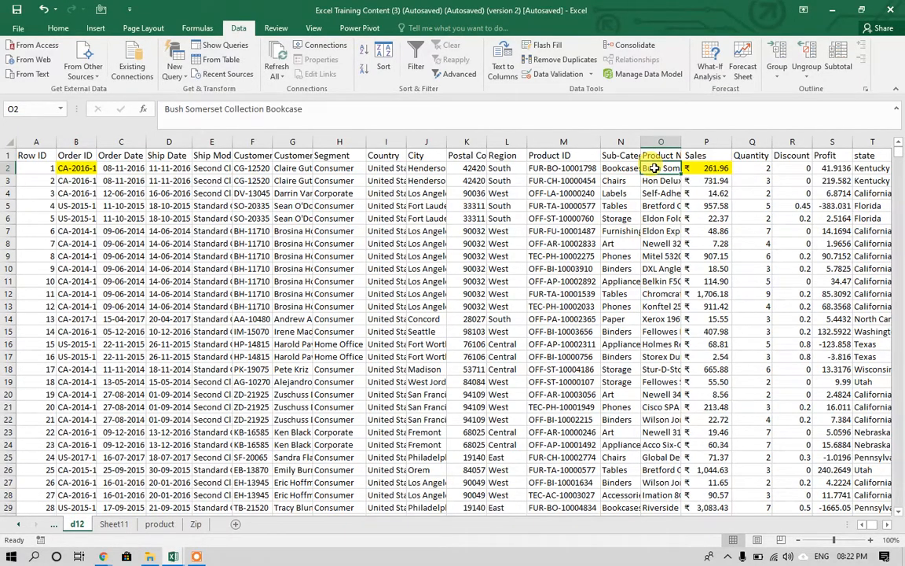
{"action": "key", "text": "Right"}
{"action": "key", "text": "Right"}
{"action": "key", "text": "Right"}
{"action": "key", "text": "Right"}
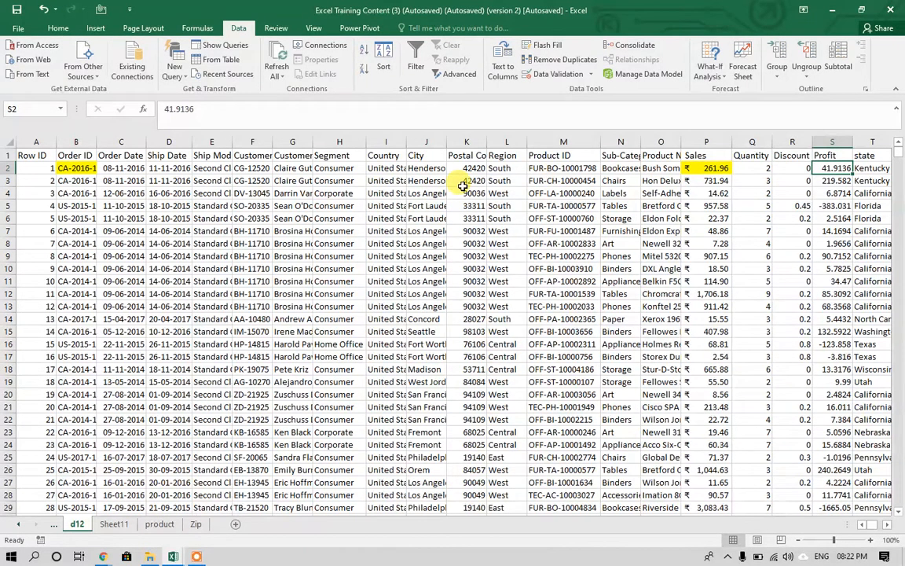
{"action": "key", "text": "Right"}
{"action": "key", "text": "Right"}
{"action": "key", "text": "Right"}
{"action": "key", "text": "Right"}
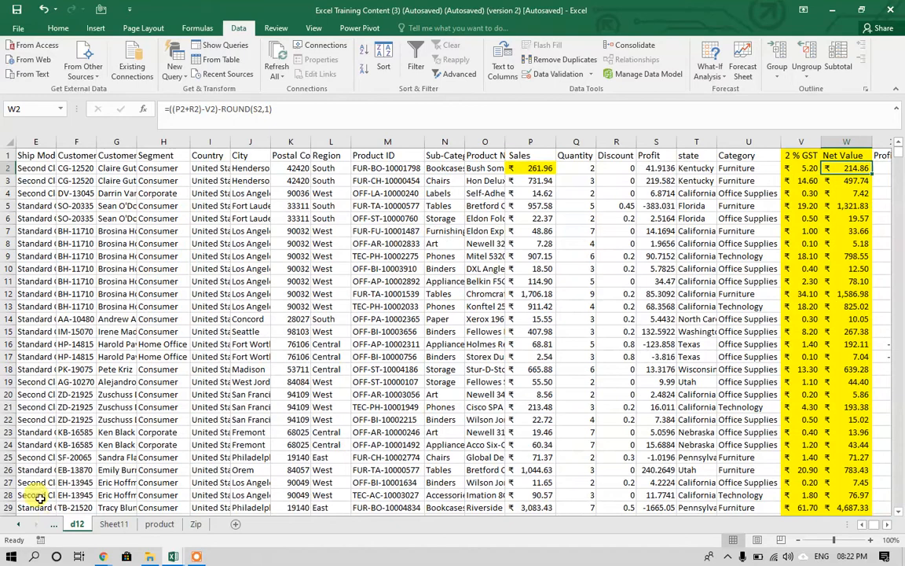
Clear the OFFSET formula from the Profit% cell D5 on Sheet11.
{"action": "left_click", "coordinate": [102, 525]}
{"action": "left_click", "coordinate": [77, 524]}
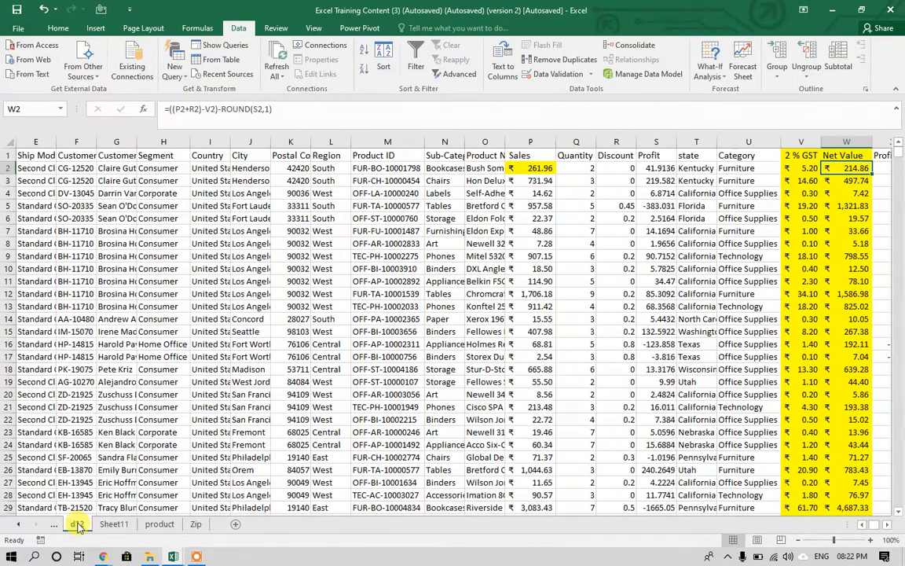
{"action": "left_click", "coordinate": [114, 524]}
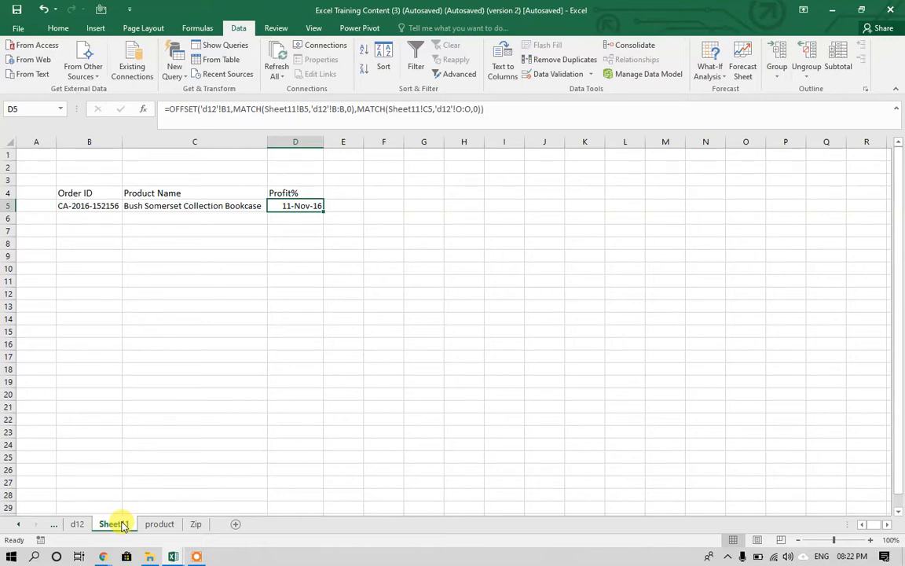
{"action": "key", "text": "Delete"}
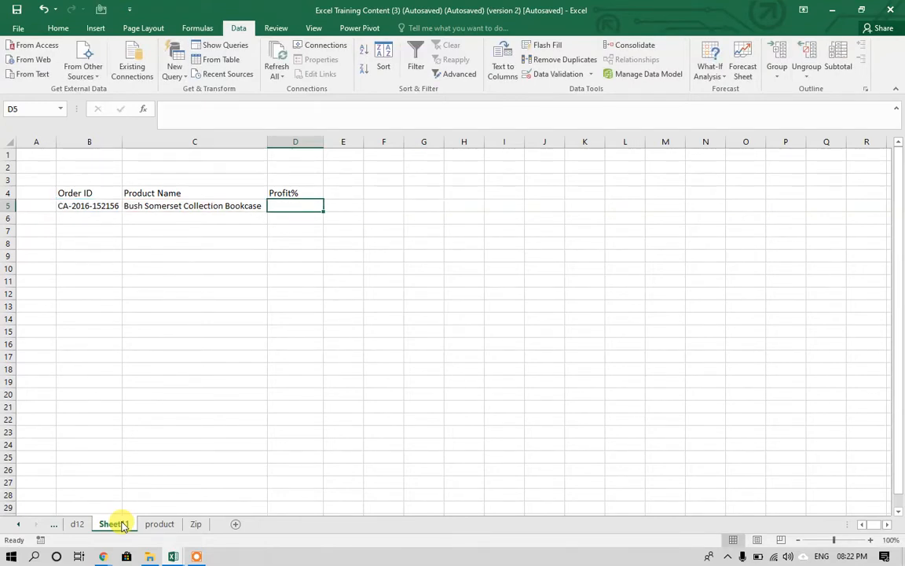
Check the Order ID and Order Date columns of the first record on the d12 sheet.
{"action": "left_click", "coordinate": [77, 524]}
{"action": "left_click", "coordinate": [53, 193]}
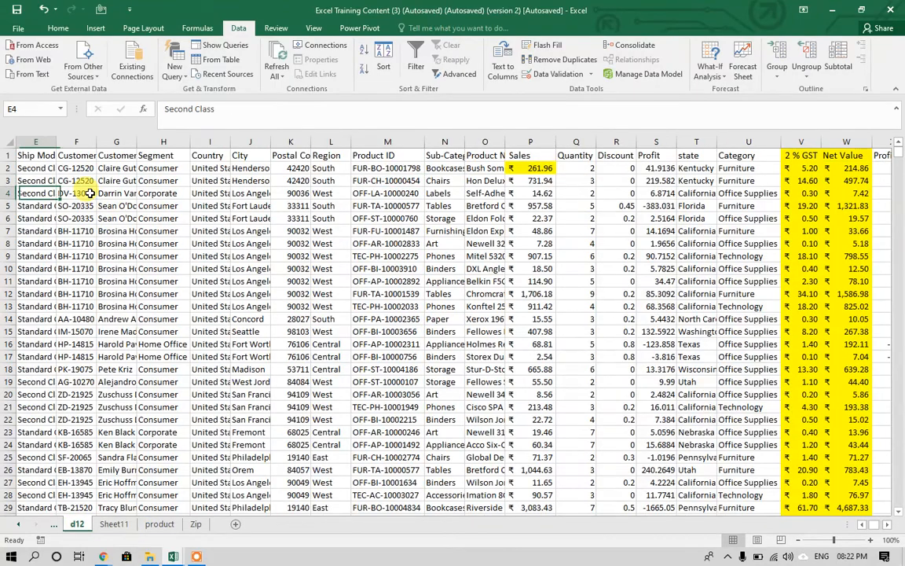
{"action": "key", "text": "Home"}
{"action": "key", "text": "Up"}
{"action": "key", "text": "Up"}
{"action": "key", "text": "Right"}
{"action": "key", "text": "Right"}
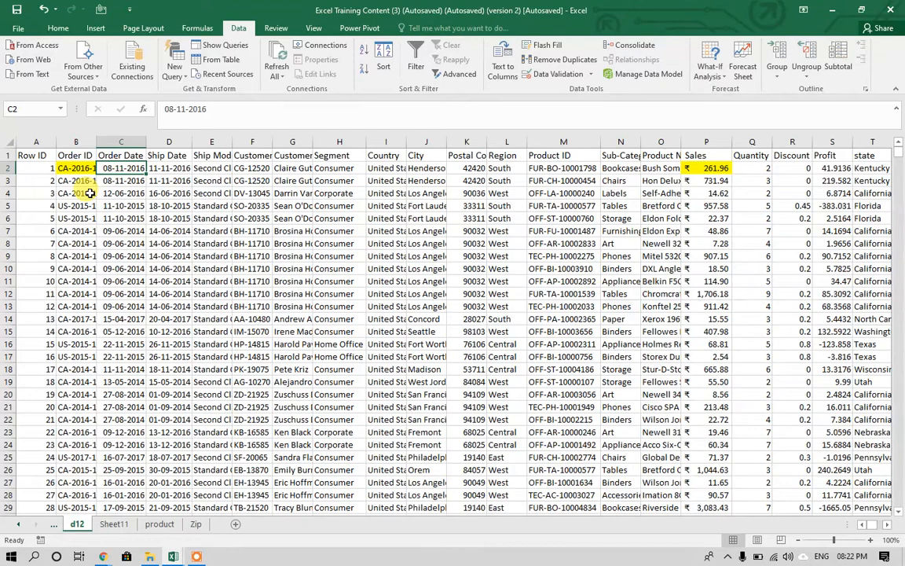
{"action": "left_click", "coordinate": [110, 526]}
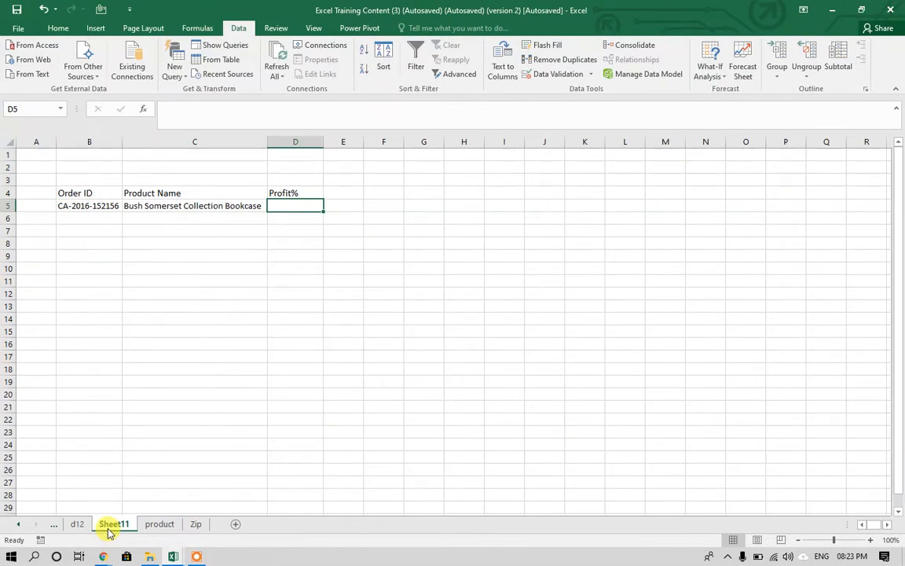
Join the Order ID and Product Name in Sheet11 cell D5 with =CONCATENATE(B5,C5).
{"action": "left_click_drag", "start_coordinate": [88, 205], "coordinate": [137, 205]}
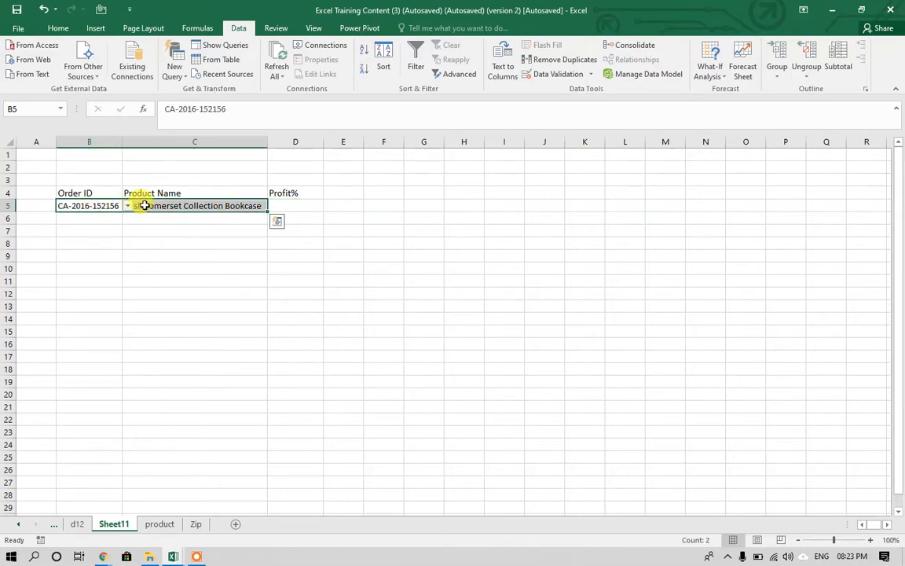
{"action": "left_click", "coordinate": [285, 203]}
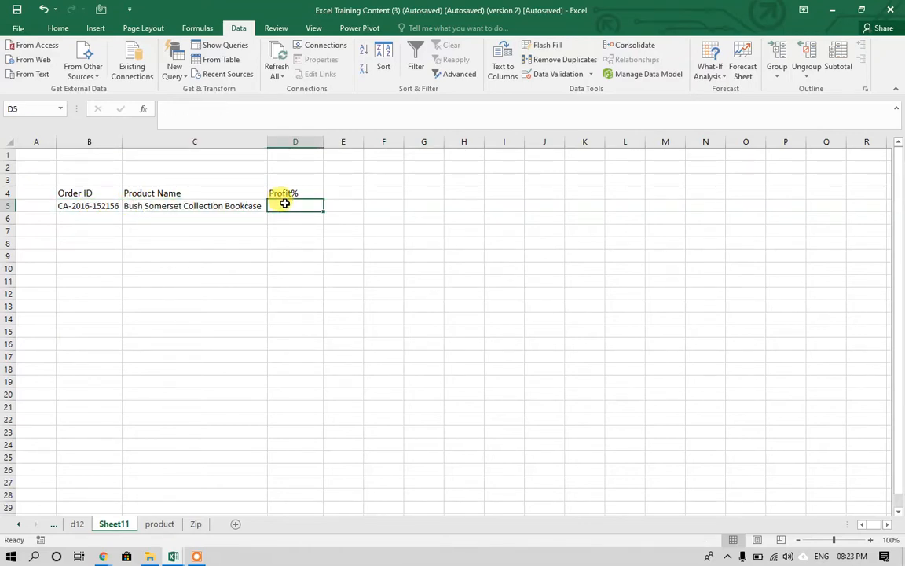
{"action": "type", "text": "="}
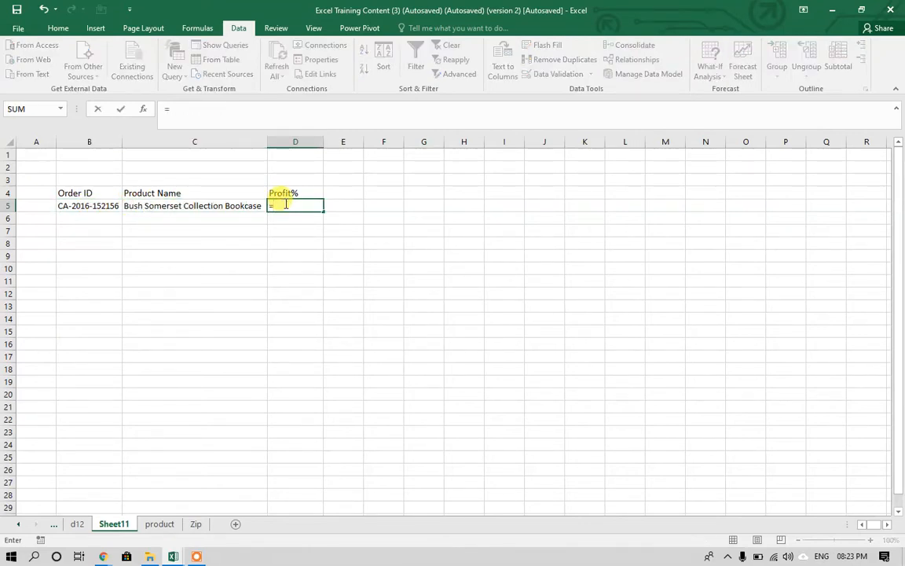
{"action": "type", "text": "con"}
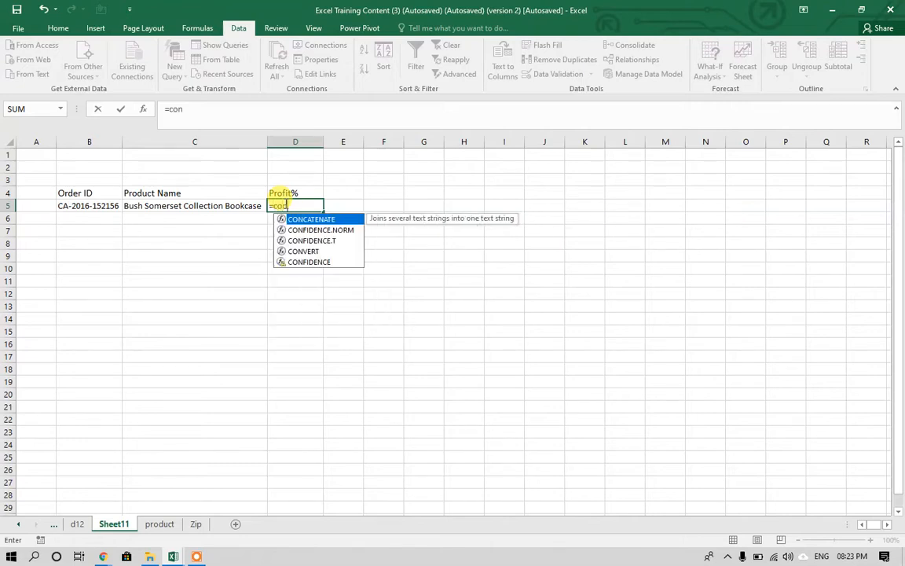
{"action": "key", "text": "Tab"}
{"action": "left_click", "coordinate": [101, 205]}
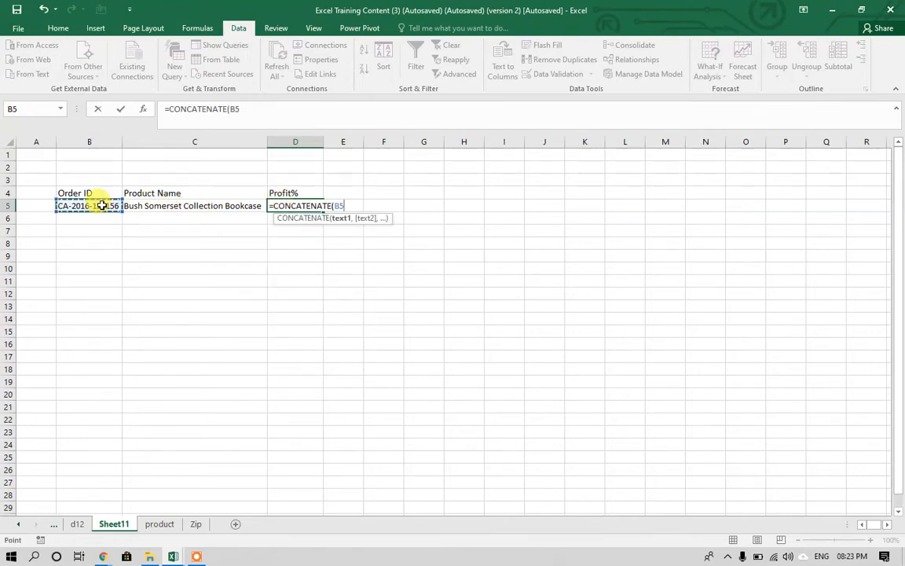
{"action": "type", "text": ","}
{"action": "left_click", "coordinate": [173, 205]}
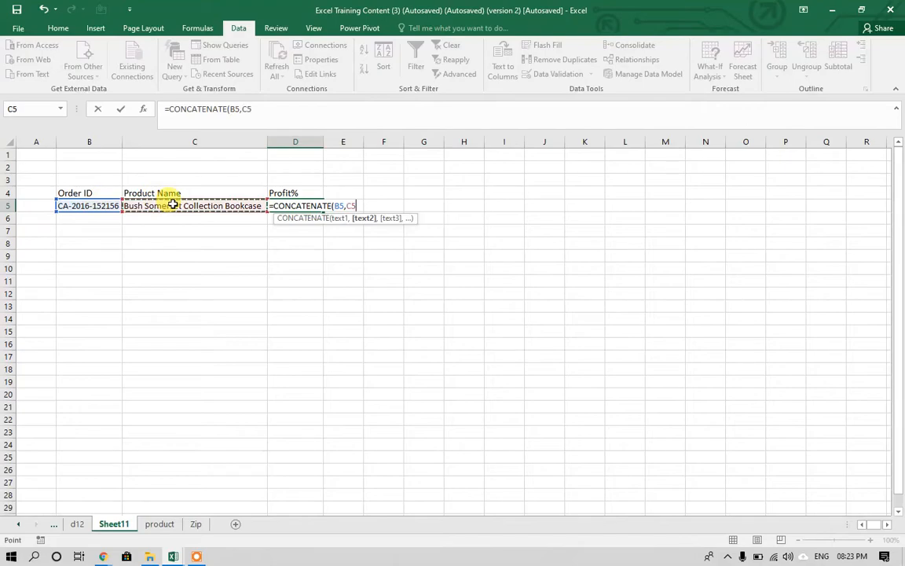
{"action": "key", "text": "Return"}
{"action": "key", "text": "Up"}
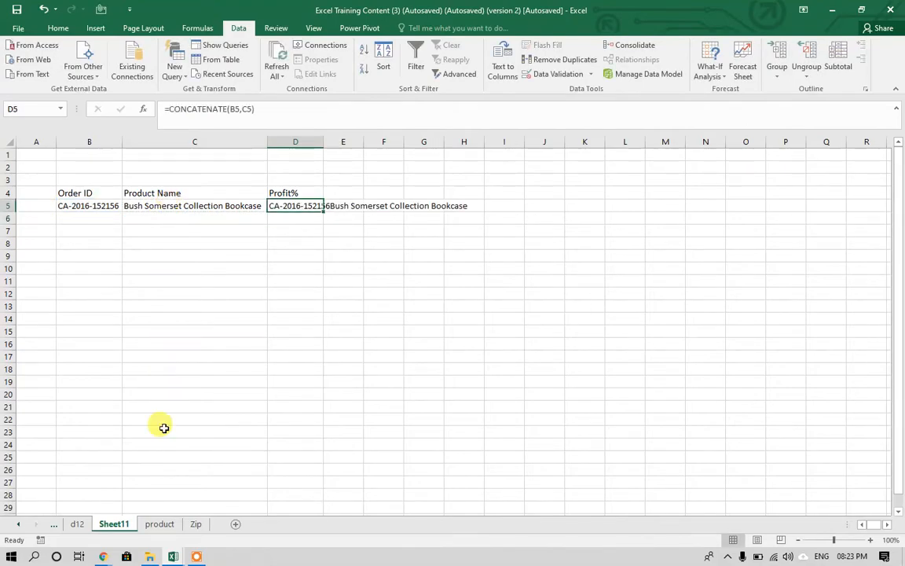
Build a combined Order ID and Product Name key in cell Z2 of the d12 sheet with =CONCATENATE(B2,O2).
{"action": "left_click", "coordinate": [76, 524]}
{"action": "key", "text": "Right"}
{"action": "key", "text": "Right"}
{"action": "key", "text": "Right"}
{"action": "key", "text": "Right"}
{"action": "key", "text": "Right"}
{"action": "key", "text": "Right"}
{"action": "key", "text": "Right"}
{"action": "key", "text": "Right"}
{"action": "key", "text": "Right"}
{"action": "key", "text": "Right"}
{"action": "key", "text": "Right"}
{"action": "key", "text": "Right"}
{"action": "key", "text": "Right"}
{"action": "key", "text": "Right"}
{"action": "key", "text": "Right"}
{"action": "key", "text": "Right"}
{"action": "key", "text": "Right"}
{"action": "key", "text": "Right"}
{"action": "key", "text": "Right"}
{"action": "key", "text": "Right"}
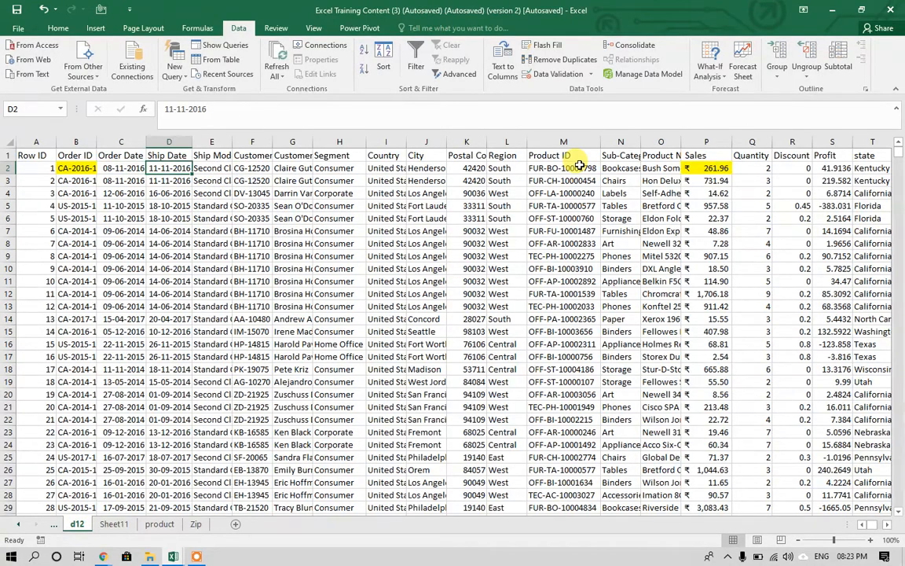
{"action": "key", "text": "Right"}
{"action": "key", "text": "Right"}
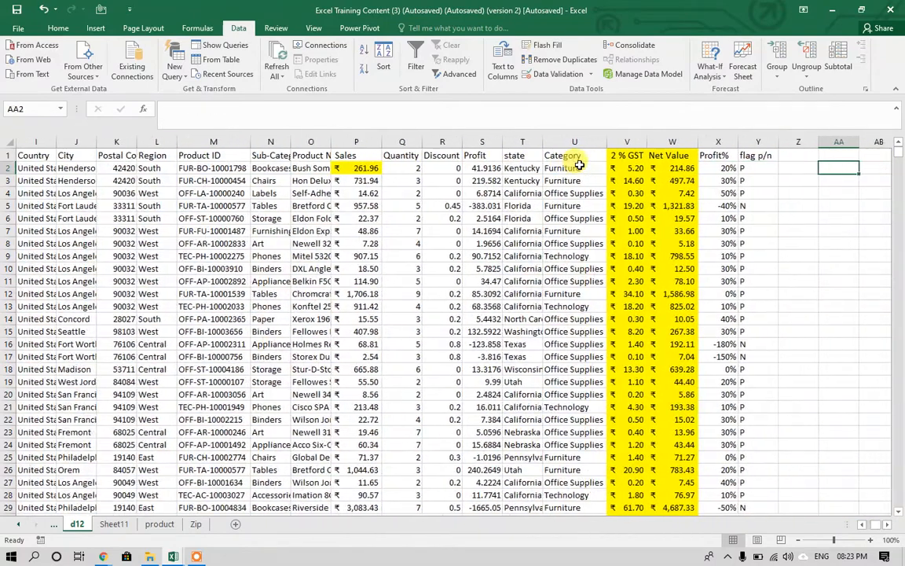
{"action": "key", "text": "Left"}
{"action": "type", "text": "=concate"}
{"action": "key", "text": "Tab"}
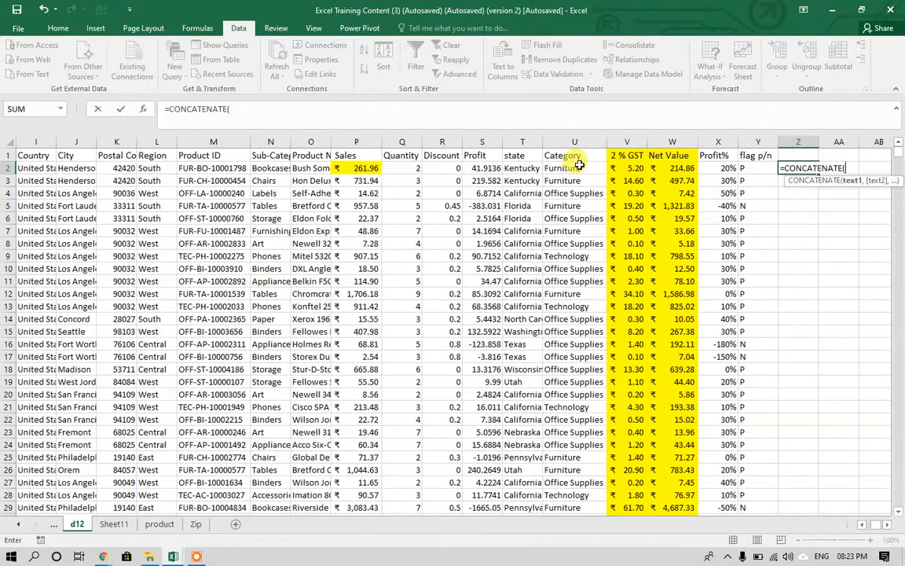
{"action": "key", "text": "Left"}
{"action": "key", "text": "Left"}
{"action": "key", "text": "Left"}
{"action": "key", "text": "Left"}
{"action": "key", "text": "Left"}
{"action": "key", "text": "Left"}
{"action": "key", "text": "Left"}
{"action": "key", "text": "Left"}
{"action": "key", "text": "Left"}
{"action": "key", "text": "Left"}
{"action": "key", "text": "Left"}
{"action": "key", "text": "Left"}
{"action": "key", "text": "Left"}
{"action": "key", "text": "Left"}
{"action": "key", "text": "Left"}
{"action": "key", "text": "Left"}
{"action": "key", "text": "Left"}
{"action": "key", "text": "Left"}
{"action": "key", "text": "Left"}
{"action": "key", "text": "Left"}
{"action": "key", "text": "Left"}
{"action": "key", "text": "Left"}
{"action": "key", "text": "Left"}
{"action": "key", "text": "Left"}
{"action": "key", "text": "Left"}
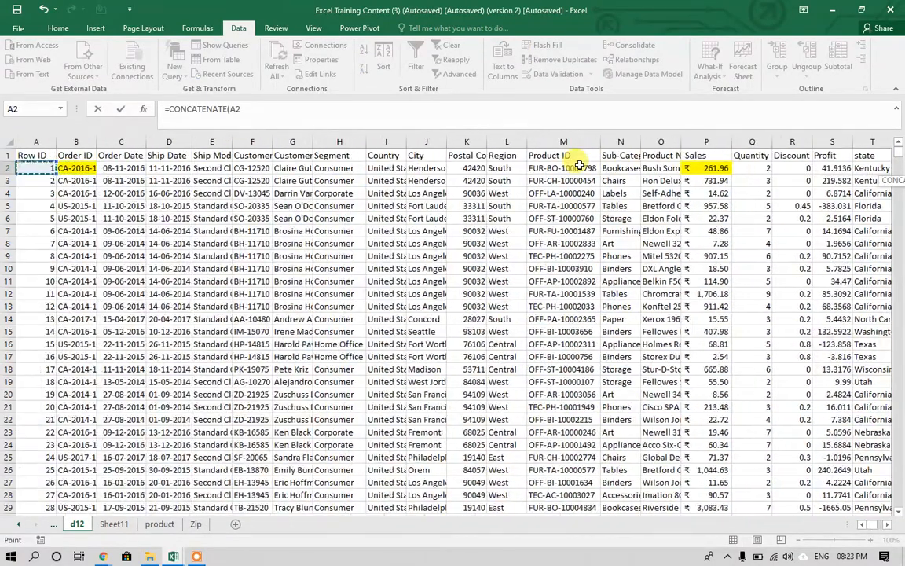
{"action": "key", "text": "Right"}
{"action": "type", "text": ","}
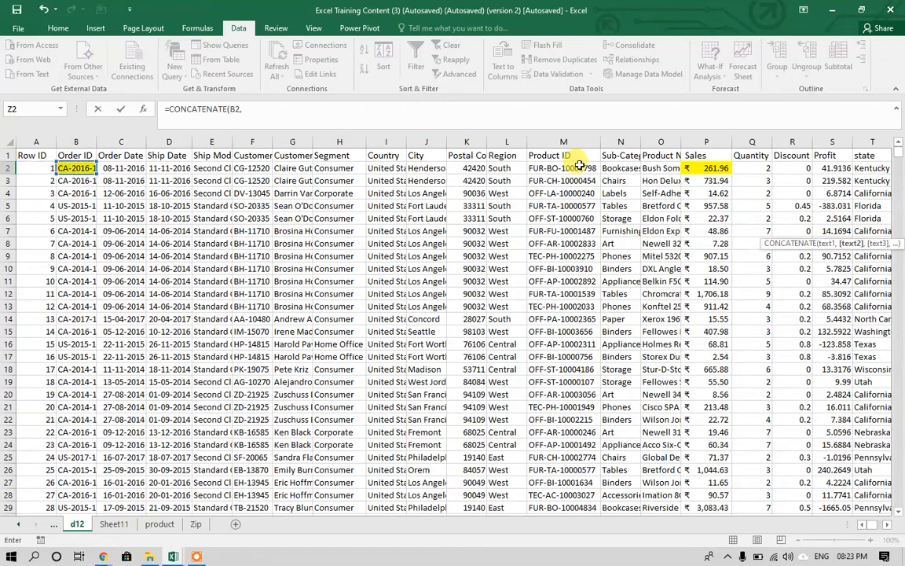
{"action": "left_click", "coordinate": [665, 168]}
{"action": "key", "text": "Return"}
{"action": "key", "text": "Up"}
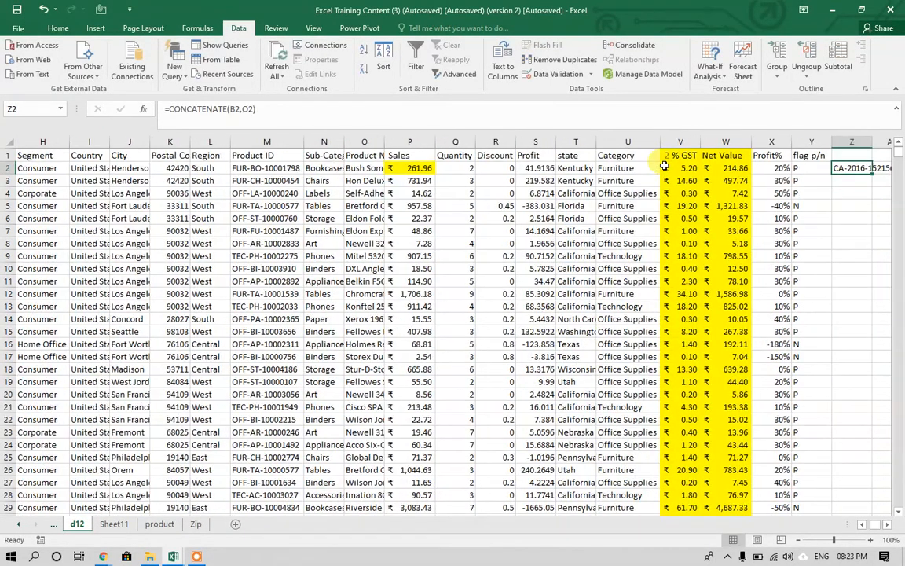
Fill the CONCATENATE formula from Z2 down column Z for all the d12 records.
{"action": "key", "text": "Right"}
{"action": "key", "text": "Right"}
{"action": "key", "text": "Right"}
{"action": "key", "text": "Right"}
{"action": "key", "text": "Left"}
{"action": "key", "text": "Left"}
{"action": "key", "text": "Left"}
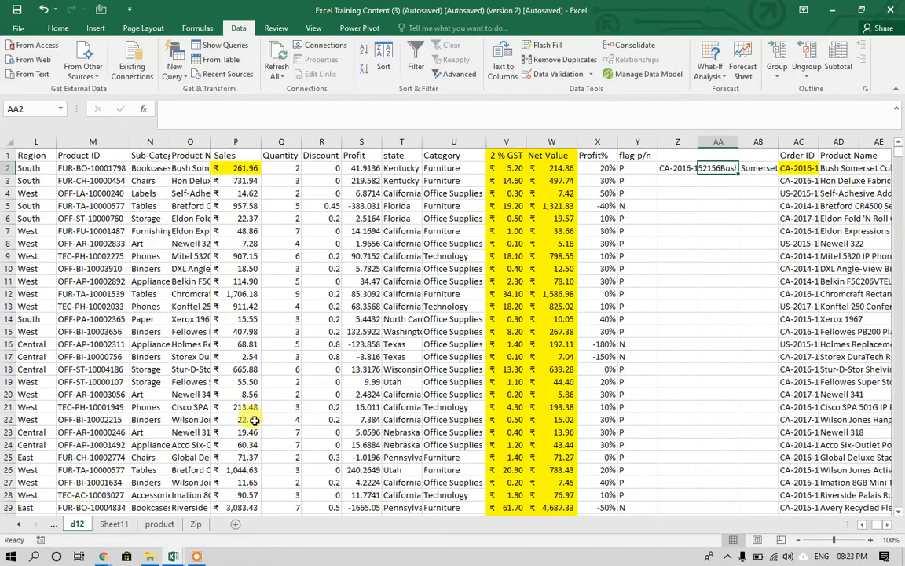
{"action": "left_click", "coordinate": [680, 167]}
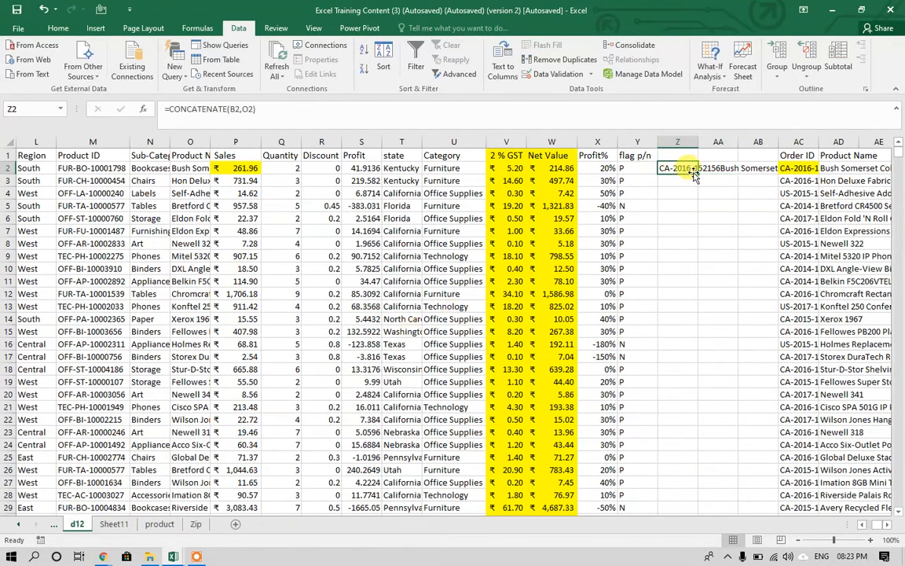
{"action": "double_click", "coordinate": [696, 174]}
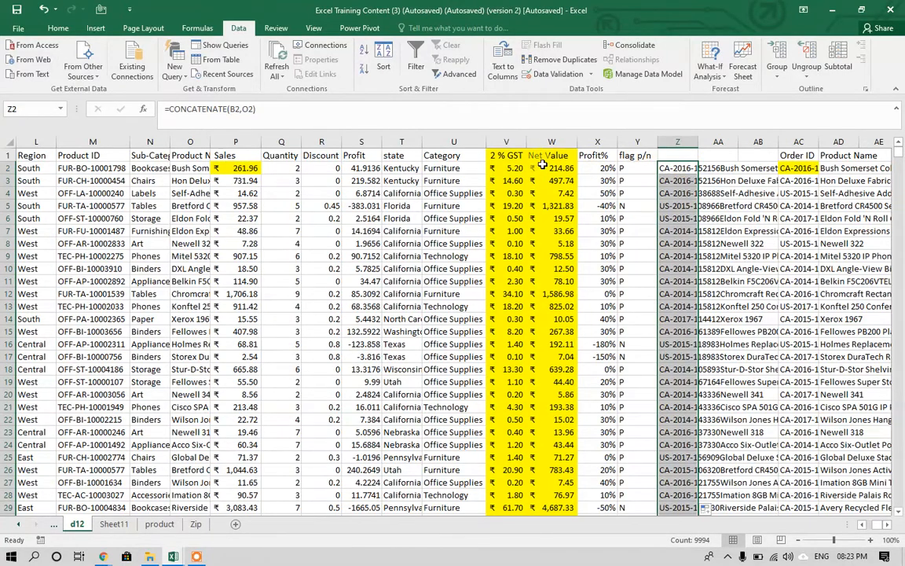
{"action": "left_click", "coordinate": [603, 169]}
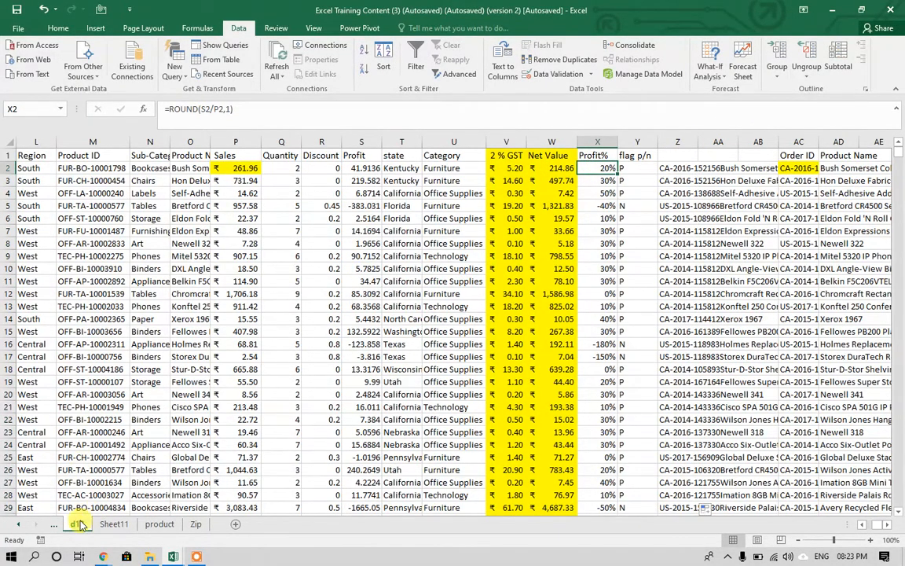
{"action": "left_click", "coordinate": [113, 524]}
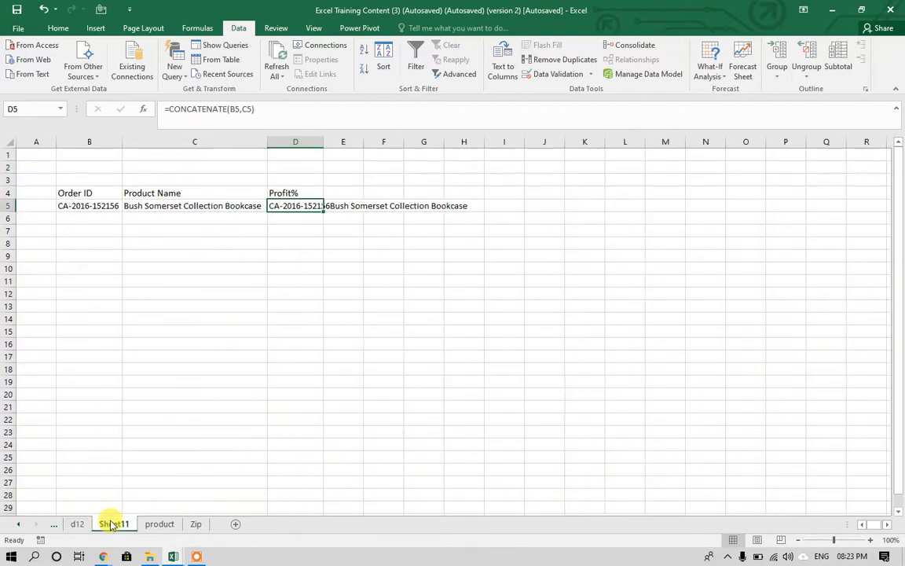
{"action": "type", "text": "=ind"}
{"action": "key", "text": "Tab"}
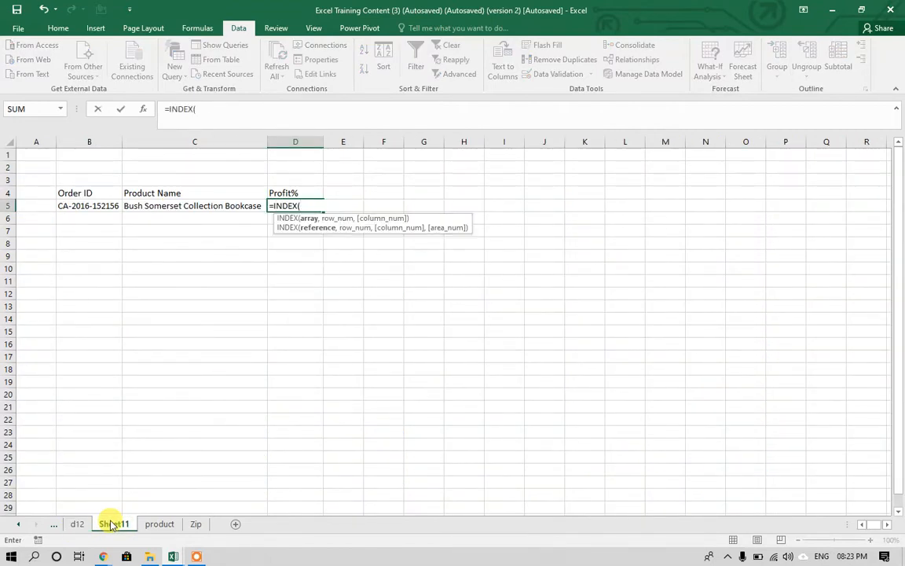
{"action": "left_click", "coordinate": [76, 523]}
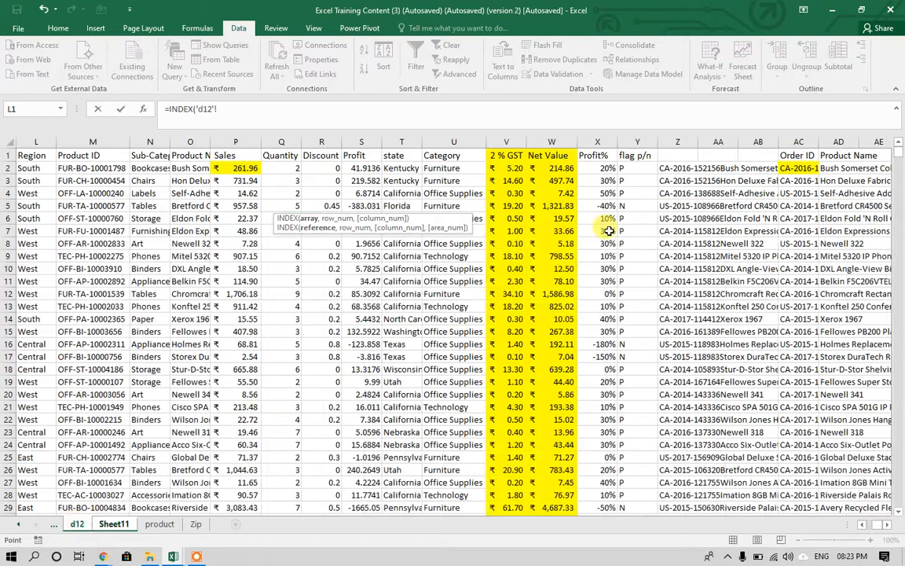
{"action": "left_click", "coordinate": [602, 139]}
{"action": "type", "text": ","}
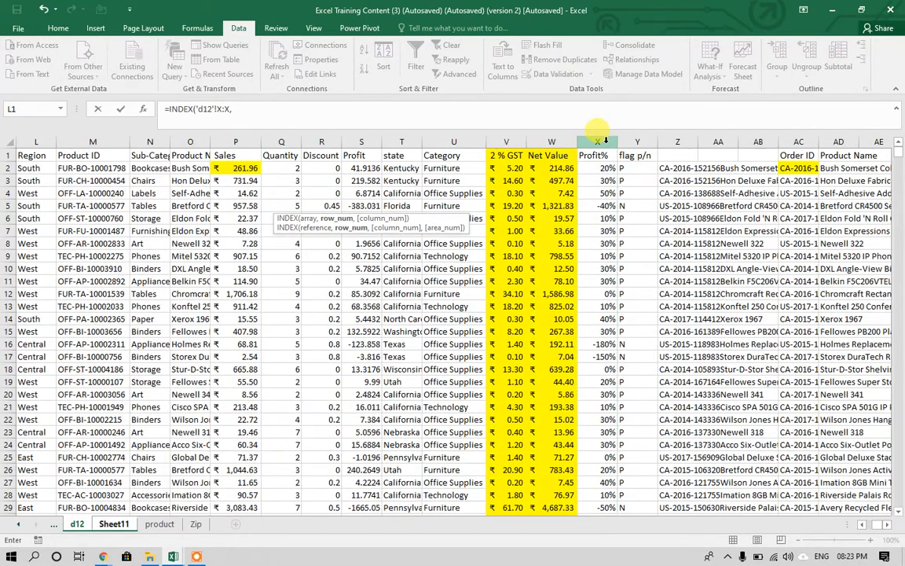
{"action": "type", "text": "m"}
{"action": "key", "text": "Tab"}
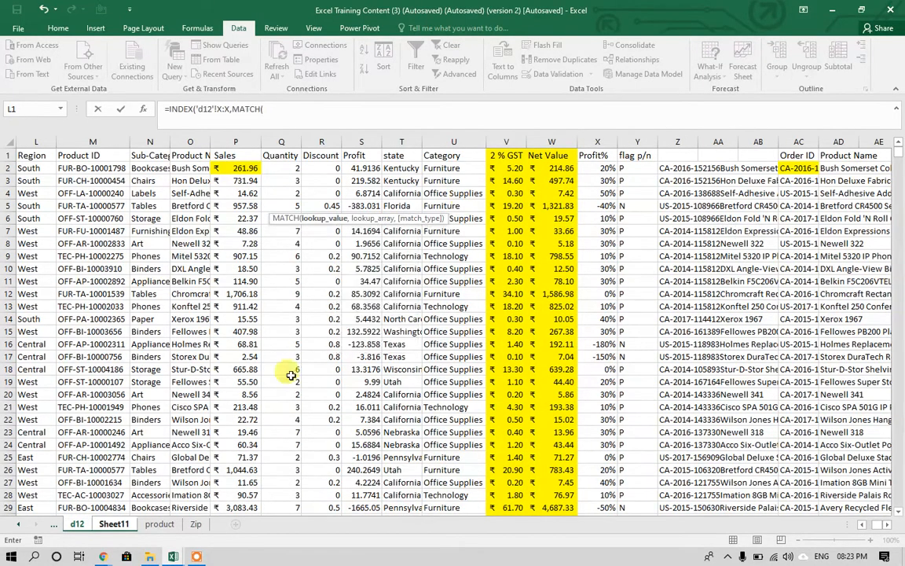
{"action": "left_click", "coordinate": [76, 525]}
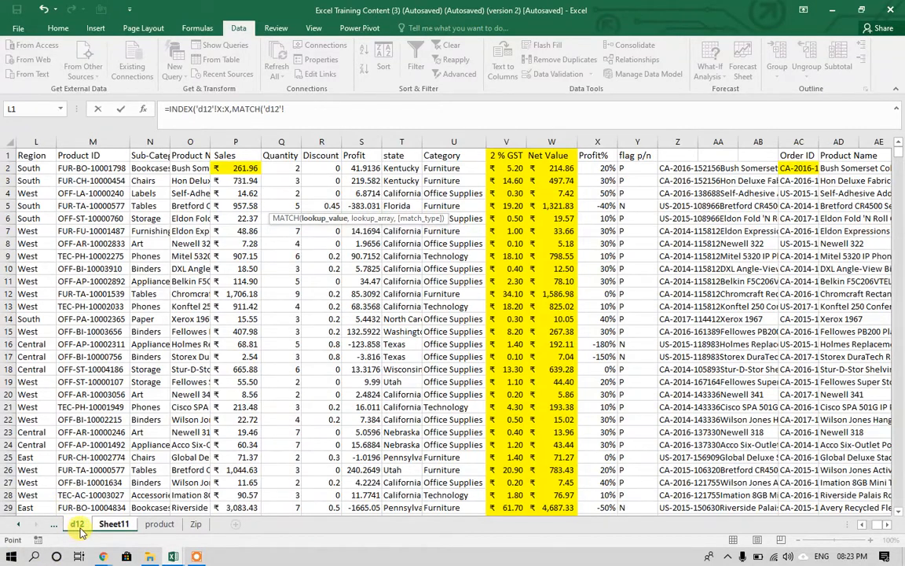
{"action": "left_click", "coordinate": [114, 525]}
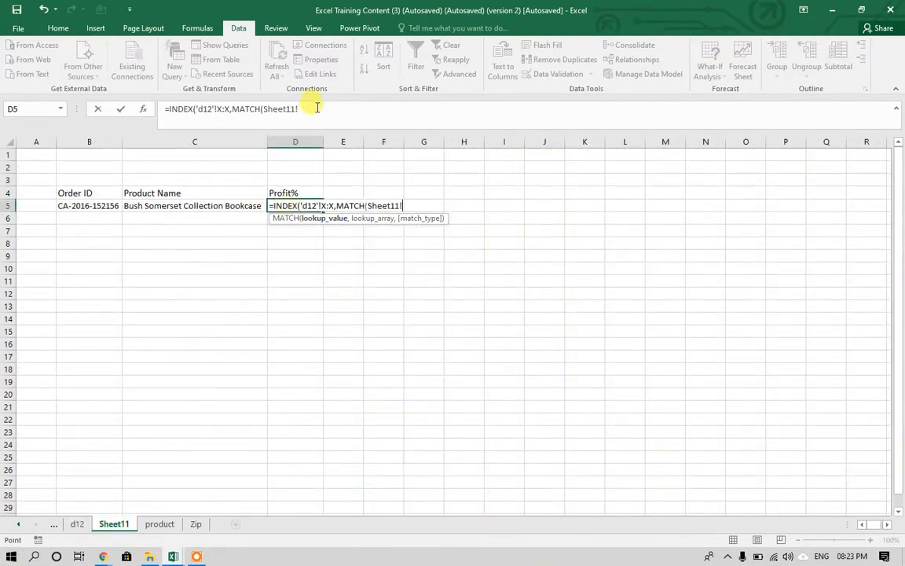
{"action": "left_click_drag", "start_coordinate": [317, 108], "coordinate": [34, 116]}
{"action": "key", "text": "BackSpace"}
{"action": "key", "text": "Return"}
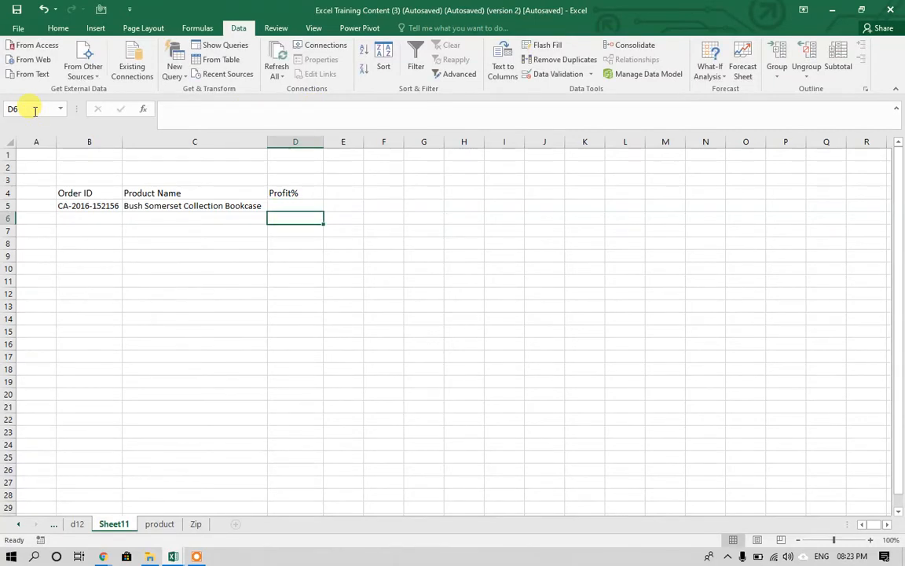
{"action": "key", "text": "ctrl+z"}
Start an INDEX formula in Sheet11 cell E5 that returns values from the Profit% column, 'd12'!X:X.
{"action": "key", "text": "Right"}
{"action": "type", "text": "="}
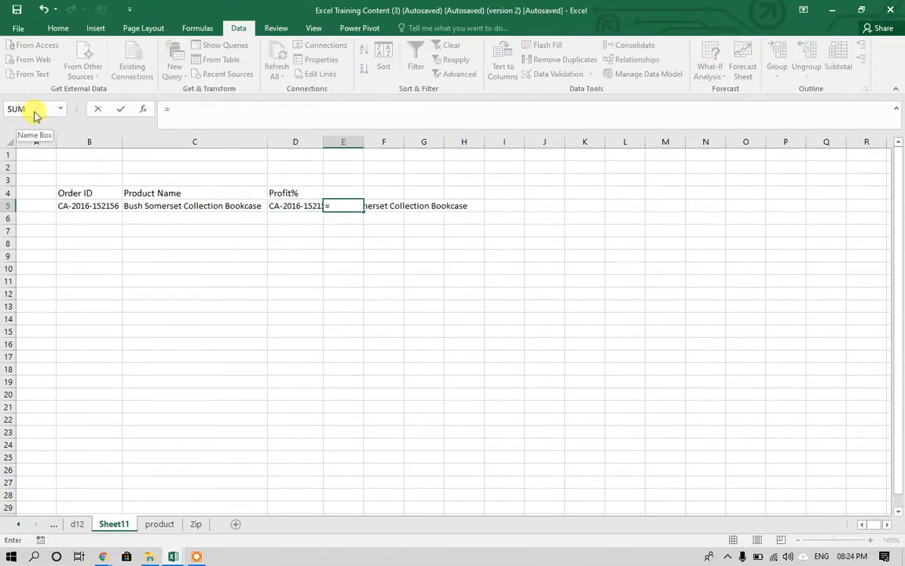
{"action": "type", "text": "in"}
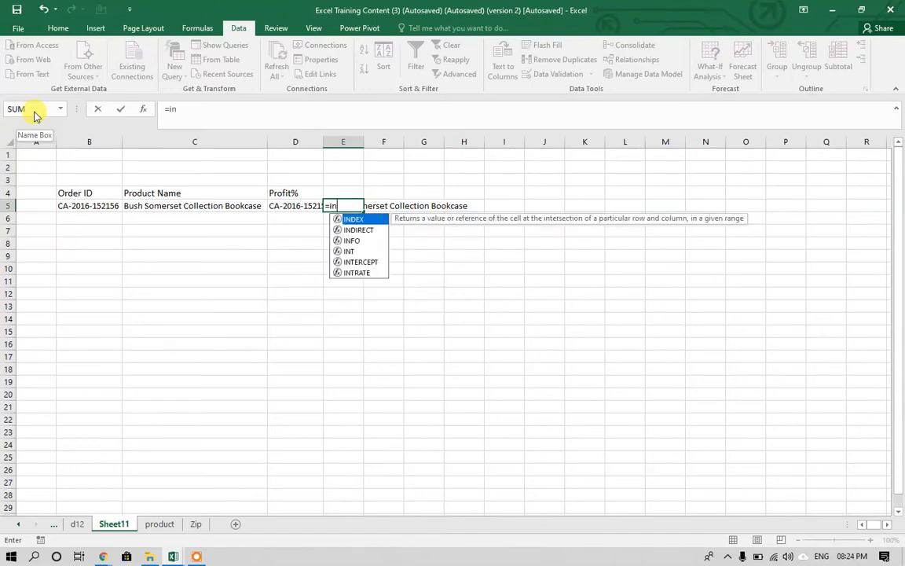
{"action": "key", "text": "Tab"}
{"action": "left_click", "coordinate": [74, 522]}
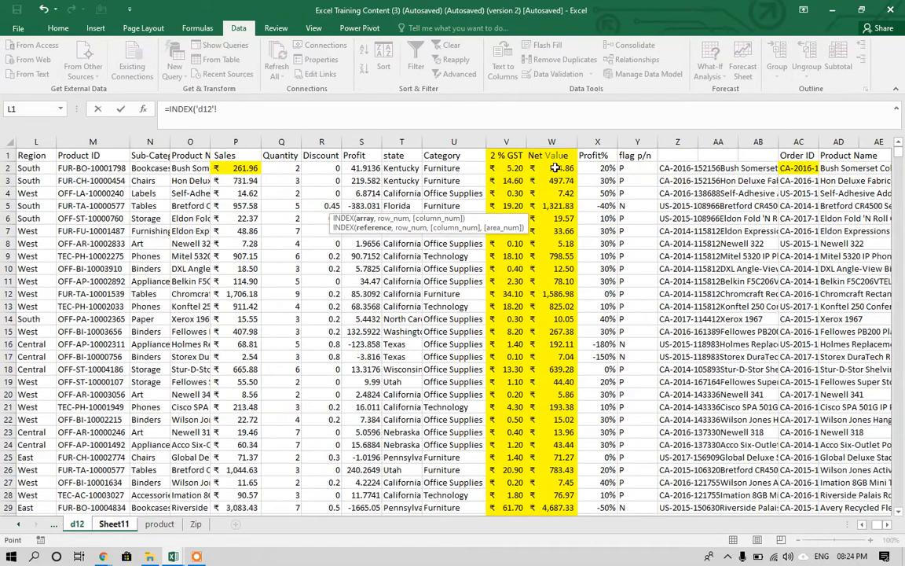
{"action": "left_click", "coordinate": [598, 142]}
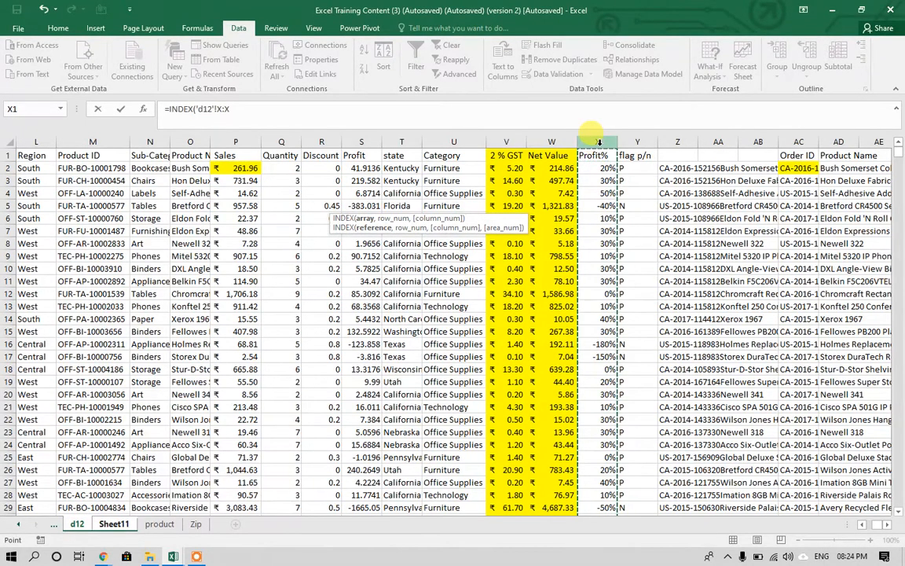
Complete the E5 formula with MATCH(Sheet11!D5,'d12'!Z:Z,0) as the row number and format the result as a percentage.
{"action": "type", "text": ",m"}
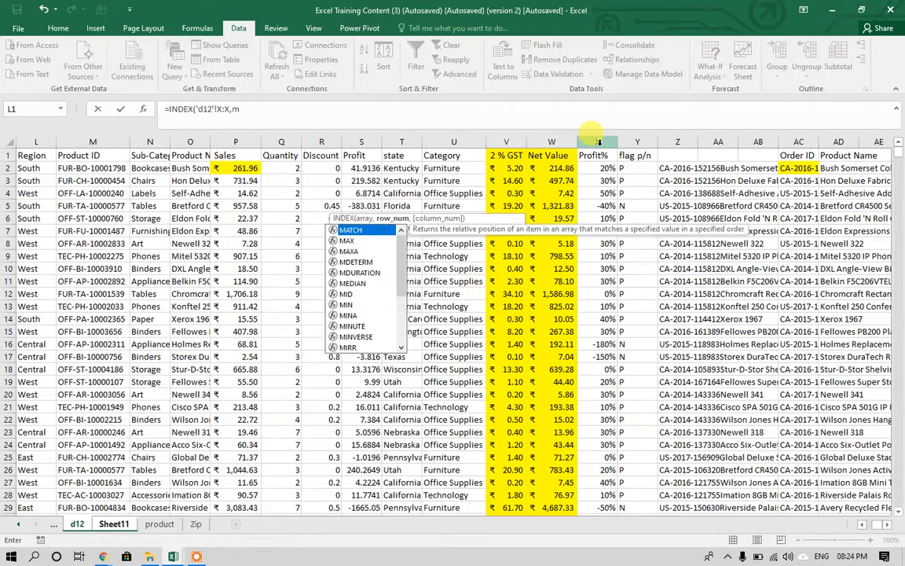
{"action": "key", "text": "Tab"}
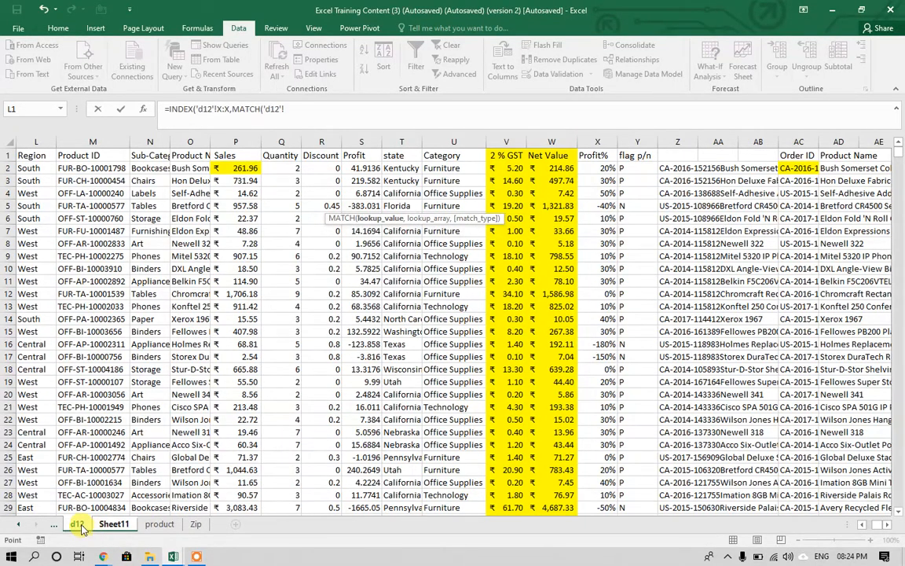
{"action": "left_click", "coordinate": [81, 525]}
{"action": "left_click", "coordinate": [110, 524]}
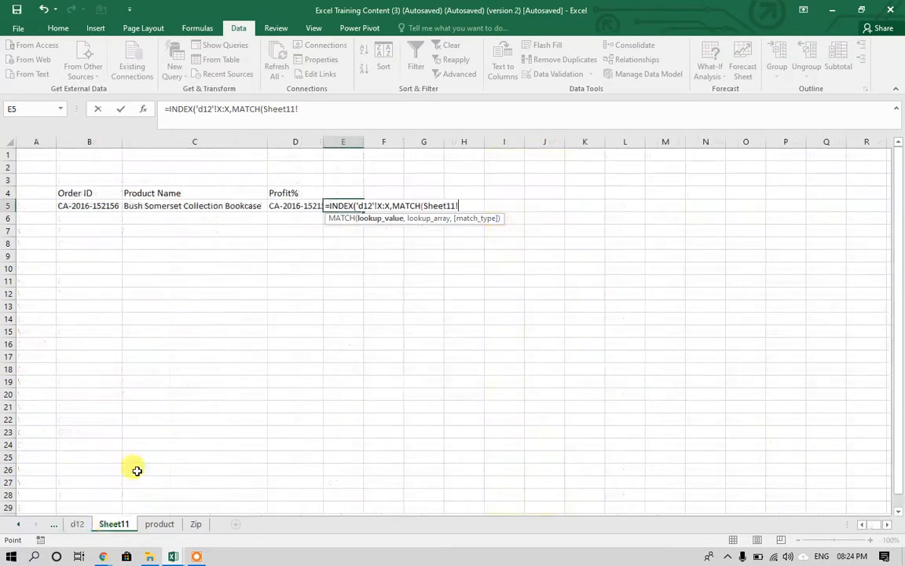
{"action": "left_click", "coordinate": [295, 206]}
{"action": "type", "text": ","}
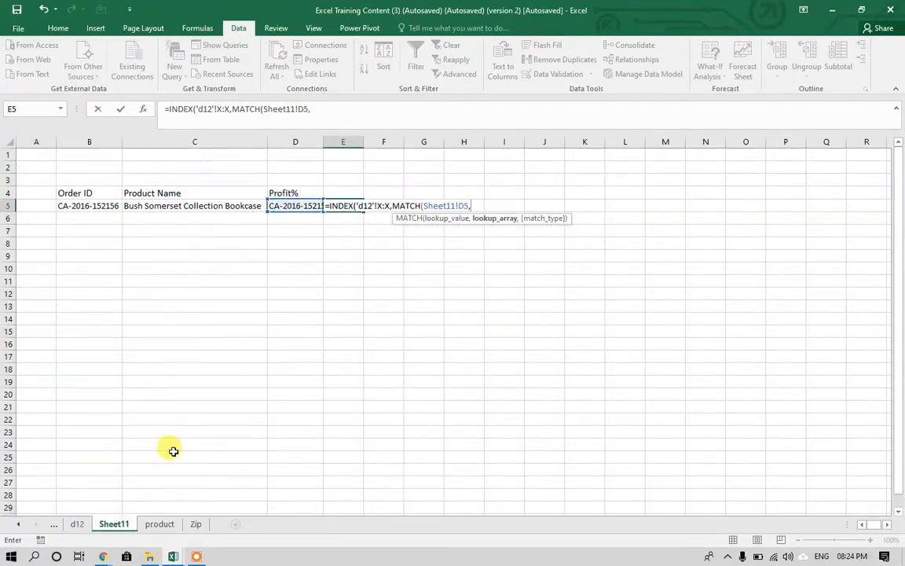
{"action": "left_click", "coordinate": [77, 524]}
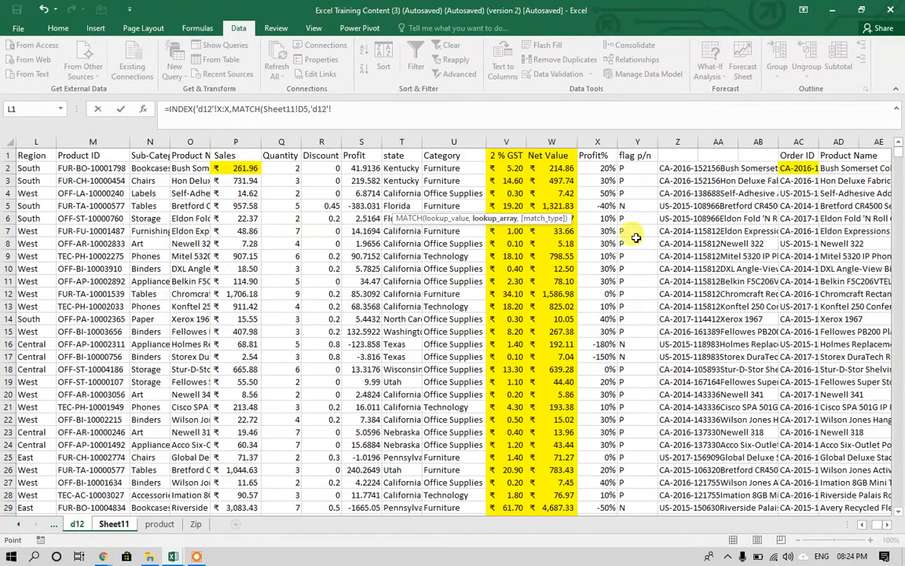
{"action": "left_click", "coordinate": [679, 141]}
{"action": "type", "text": ","}
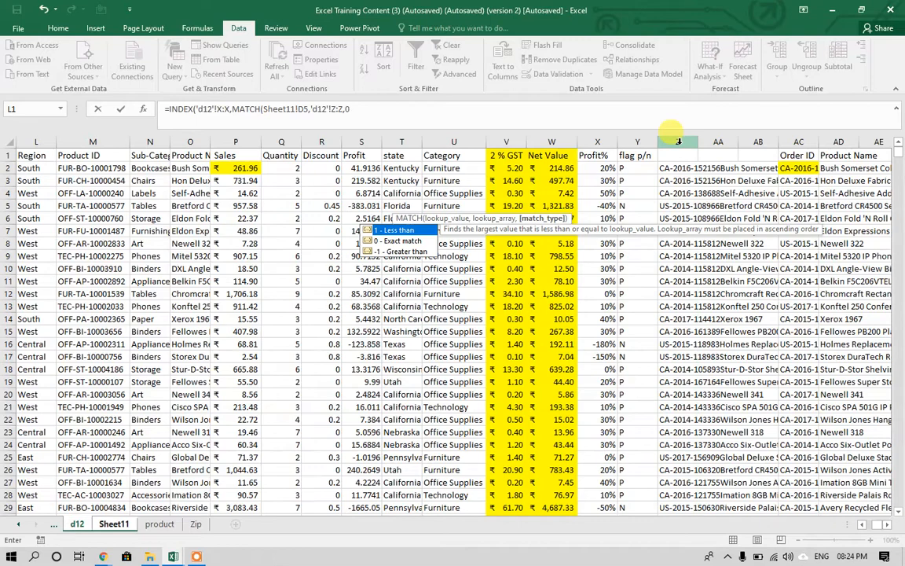
{"action": "type", "text": "0)"}
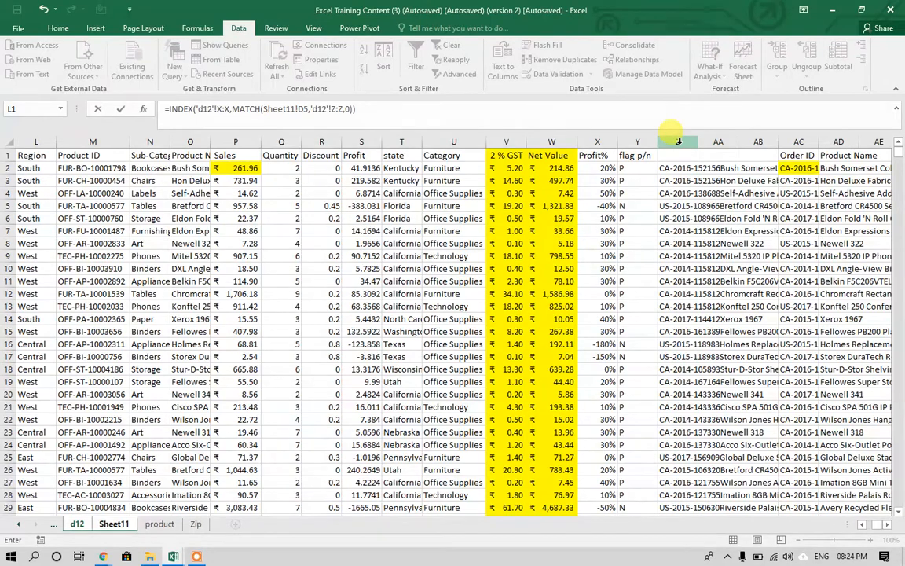
{"action": "key", "text": "Return"}
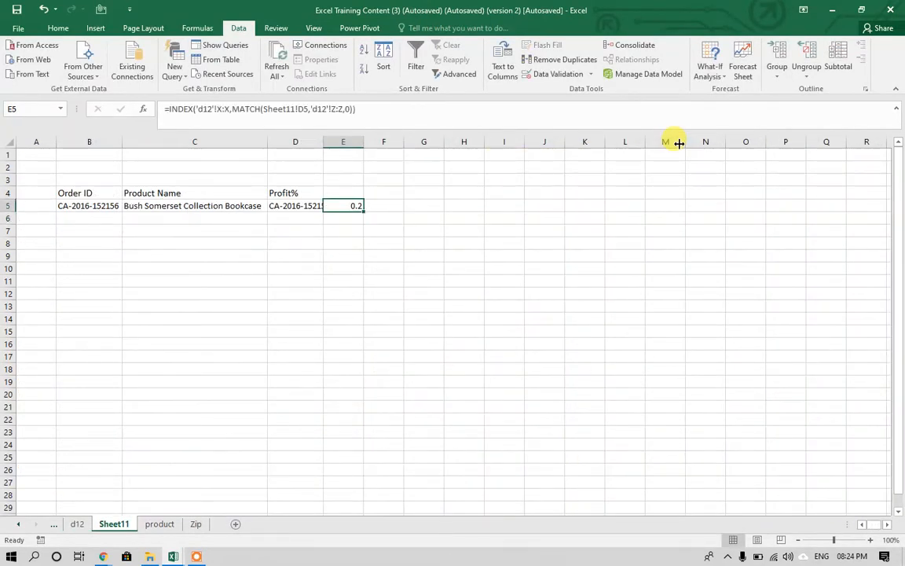
Copy the Profit% heading from cell D4 to cell E4 on Sheet11.
{"action": "left_click", "coordinate": [297, 190]}
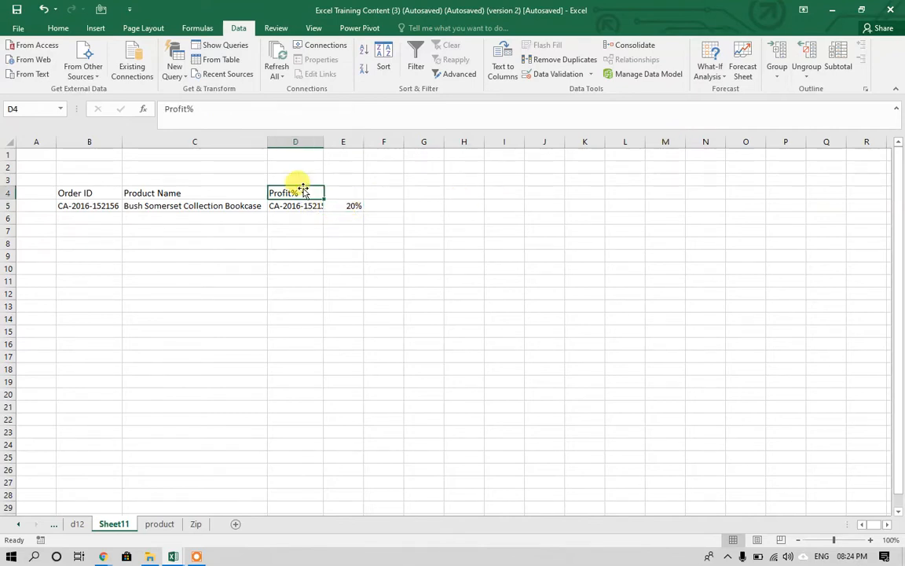
{"action": "key", "text": "ctrl+c"}
{"action": "key", "text": "Right"}
{"action": "key", "text": "ctrl+v"}
Replace the heading above the combined key in cell D4 with "un".
{"action": "left_click", "coordinate": [303, 189]}
{"action": "type", "text": "u"}
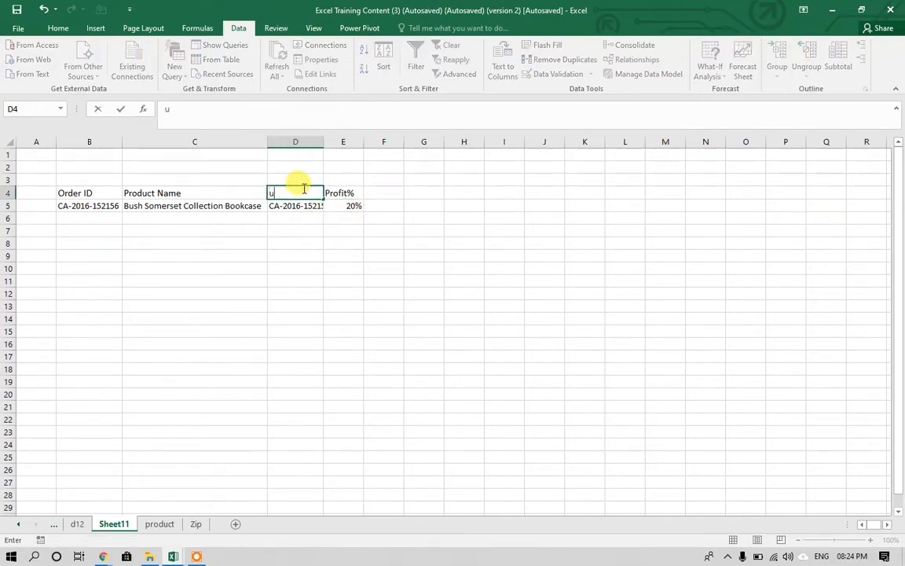
{"action": "type", "text": "niq"}
{"action": "key", "text": "BackSpace"}
{"action": "key", "text": "BackSpace"}
{"action": "key", "text": "ctrl+Return"}
Test the lookup with the second listed Order ID in B5 and Hon Deluxe Fabric Upholstered Stacking Chairs, Rounded Back in C5.
{"action": "left_click", "coordinate": [90, 193]}
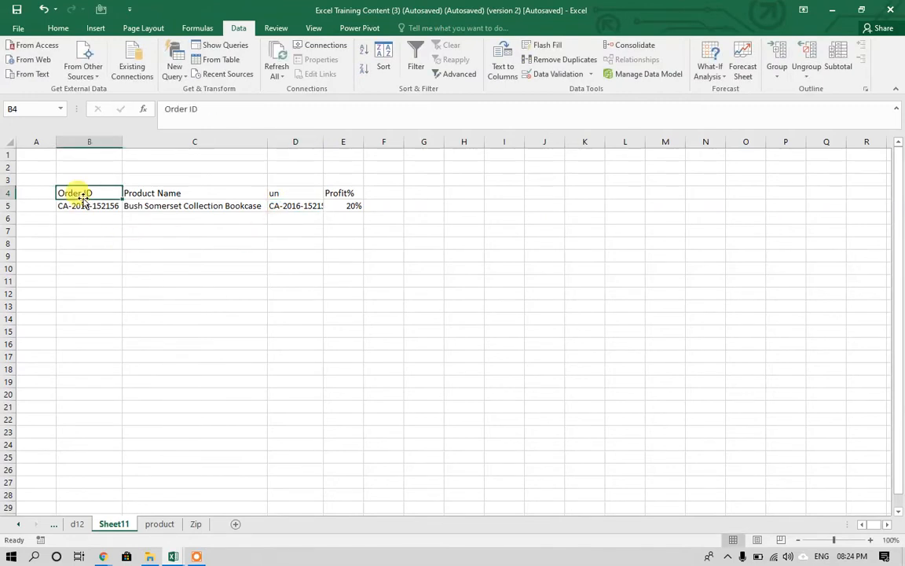
{"action": "left_click", "coordinate": [88, 204]}
{"action": "left_click", "coordinate": [128, 208]}
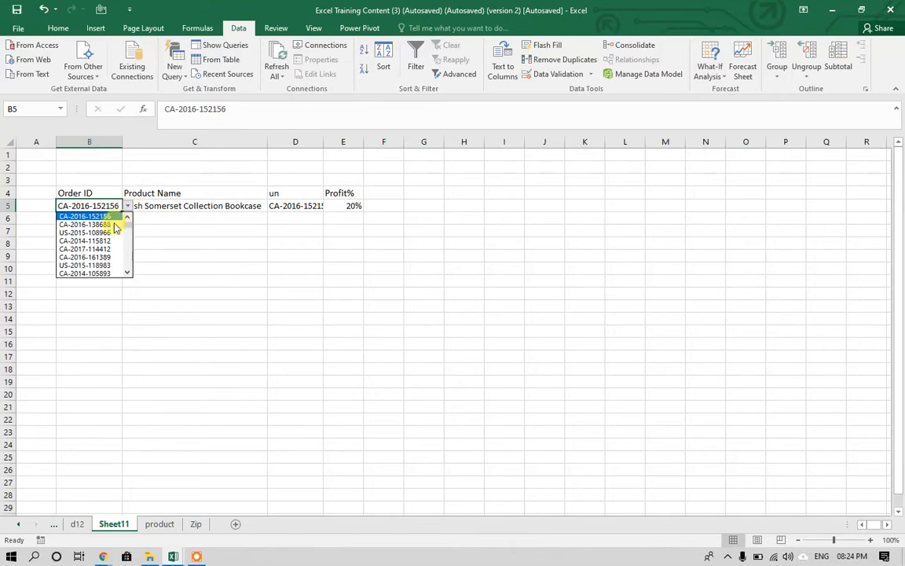
{"action": "left_click", "coordinate": [107, 223]}
{"action": "left_click", "coordinate": [212, 206]}
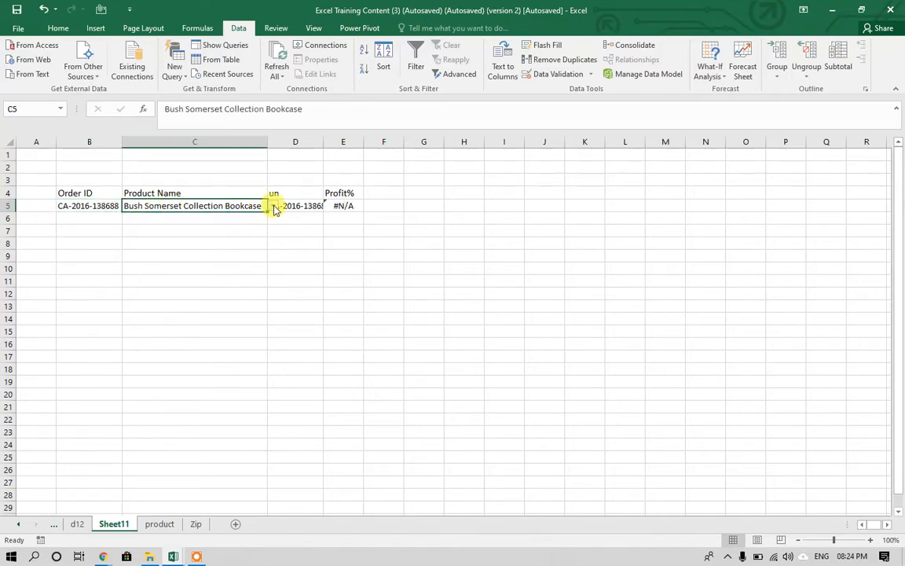
{"action": "left_click", "coordinate": [273, 206]}
{"action": "left_click", "coordinate": [253, 222]}
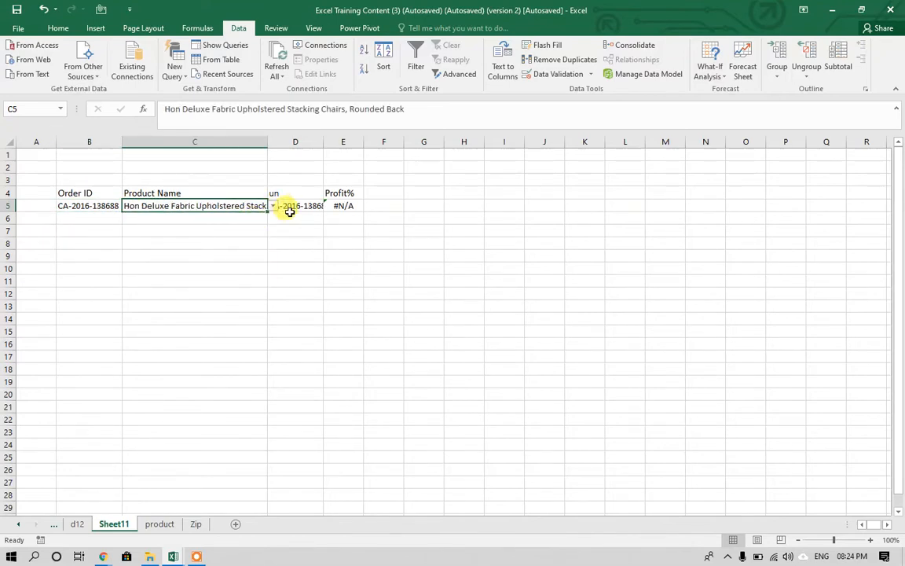
Check the formulas in D5 and E5 and widen column D to show more of the combined key.
{"action": "left_click", "coordinate": [295, 206]}
{"action": "left_click", "coordinate": [342, 211]}
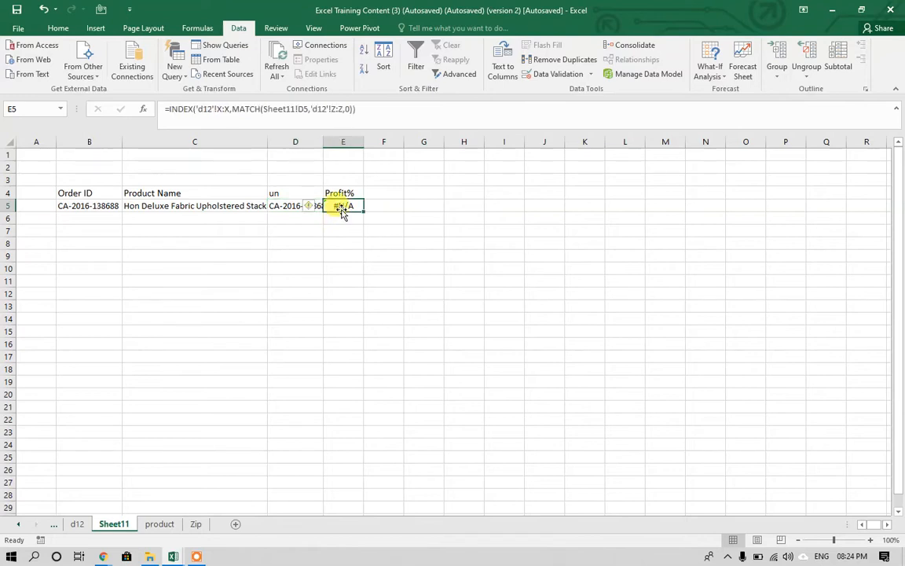
{"action": "left_click", "coordinate": [297, 206]}
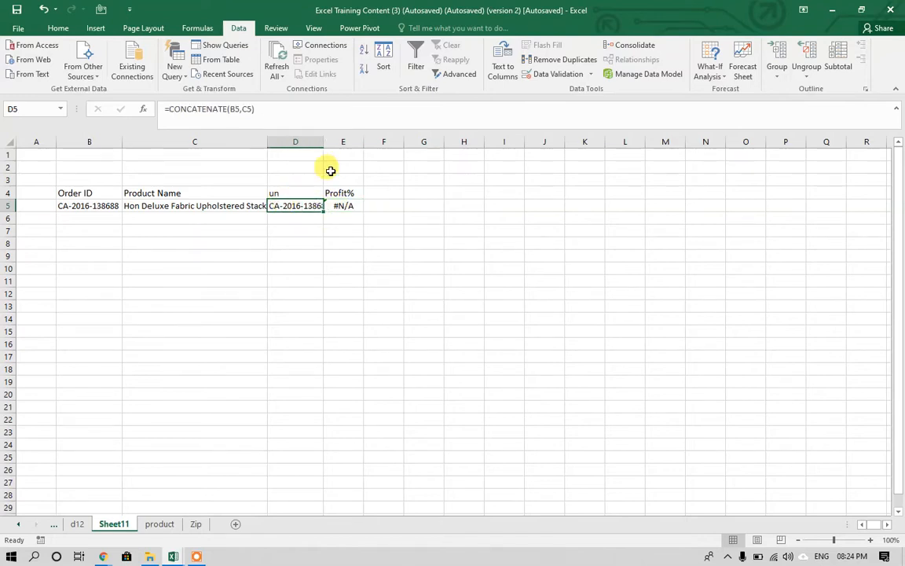
{"action": "left_click_drag", "start_coordinate": [322, 141], "coordinate": [462, 135]}
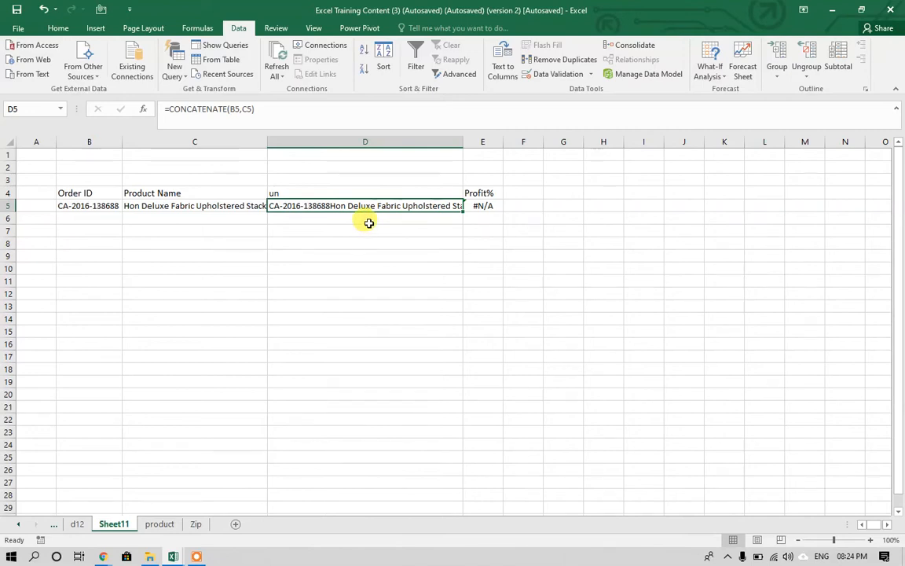
Compare the Order ID and Product Name chosen on Sheet11 with the combined keys and Profit% values on the d12 sheet.
{"action": "left_click", "coordinate": [202, 206]}
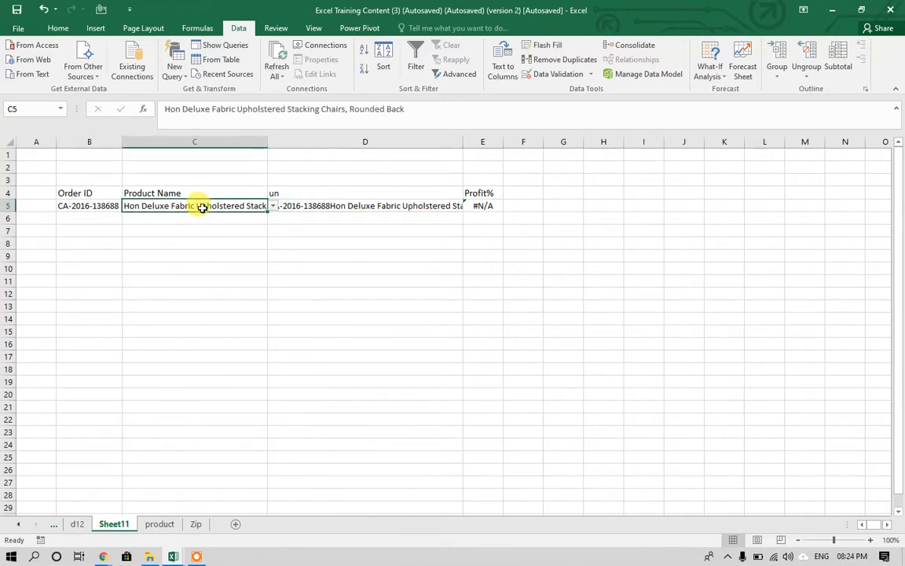
{"action": "left_click", "coordinate": [105, 211]}
{"action": "left_click", "coordinate": [149, 208], "text": "shift"}
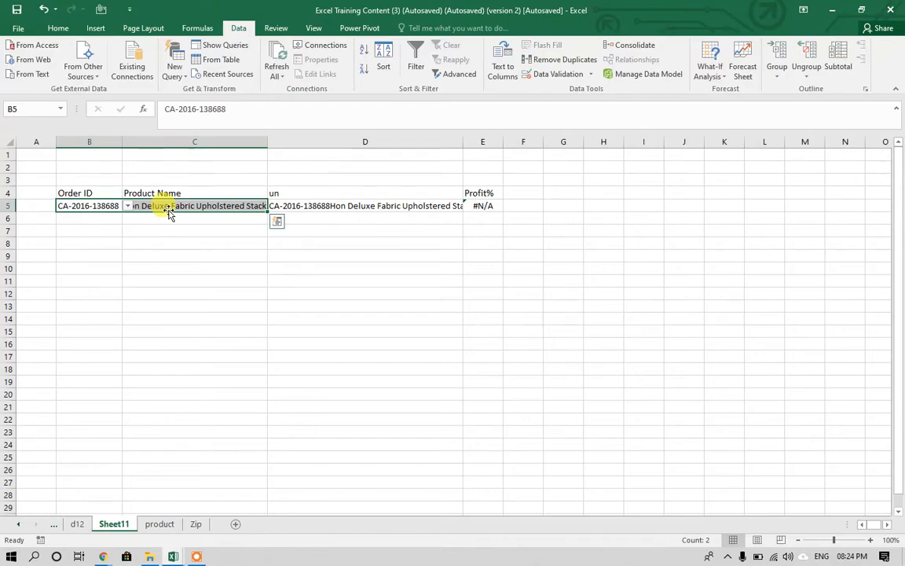
{"action": "left_click", "coordinate": [77, 523]}
{"action": "left_click", "coordinate": [791, 231]}
{"action": "scroll", "coordinate": [791, 231], "scroll_direction": "right", "scroll_amount": 2}
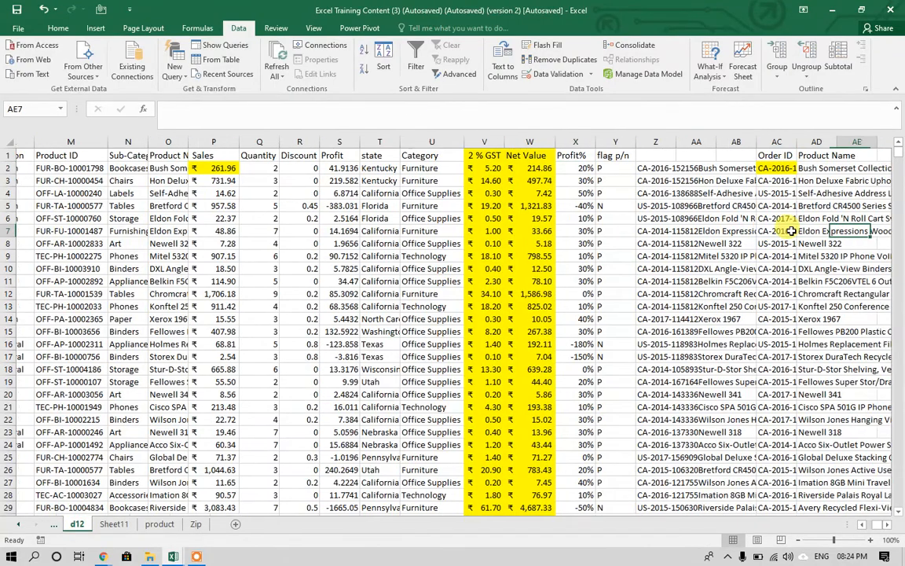
{"action": "left_click", "coordinate": [736, 168]}
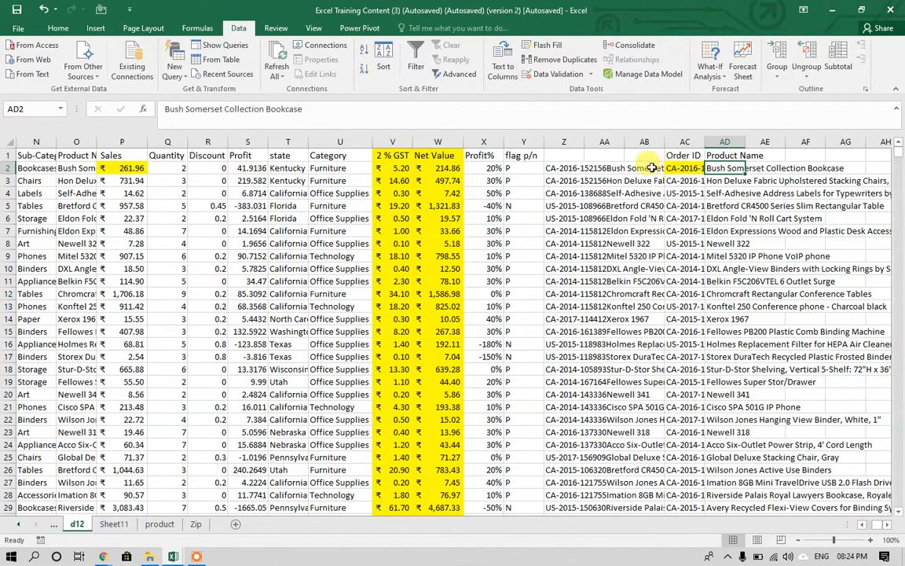
{"action": "left_click_drag", "start_coordinate": [580, 168], "coordinate": [583, 295]}
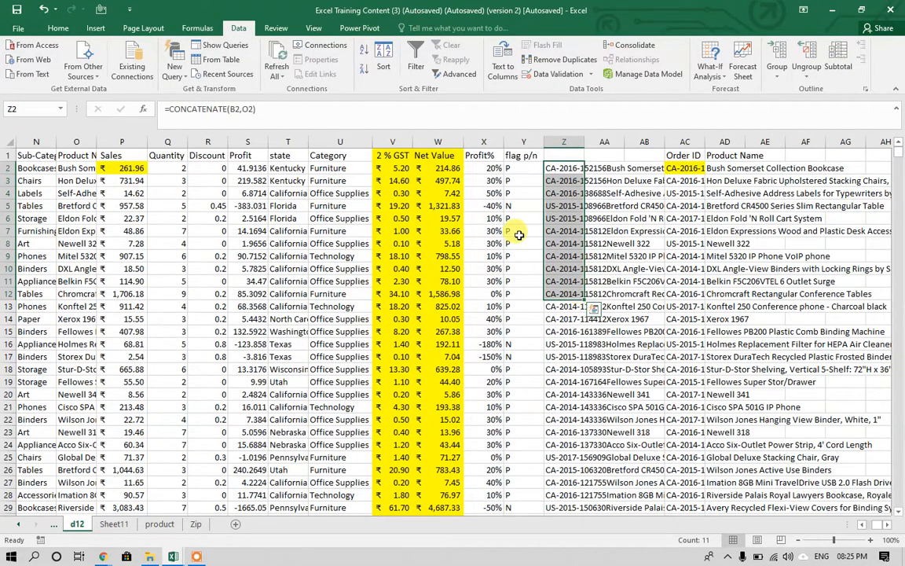
{"action": "left_click", "coordinate": [486, 206]}
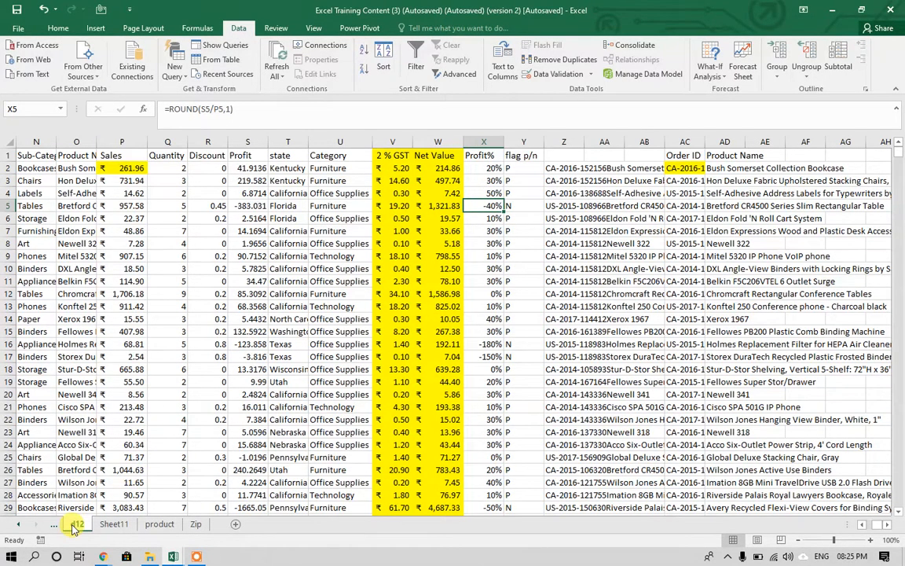
Choose Bush Somerset Collection Bookcase as the Product Name in Sheet11 cell C5.
{"action": "left_click", "coordinate": [114, 525]}
{"action": "left_click", "coordinate": [251, 203]}
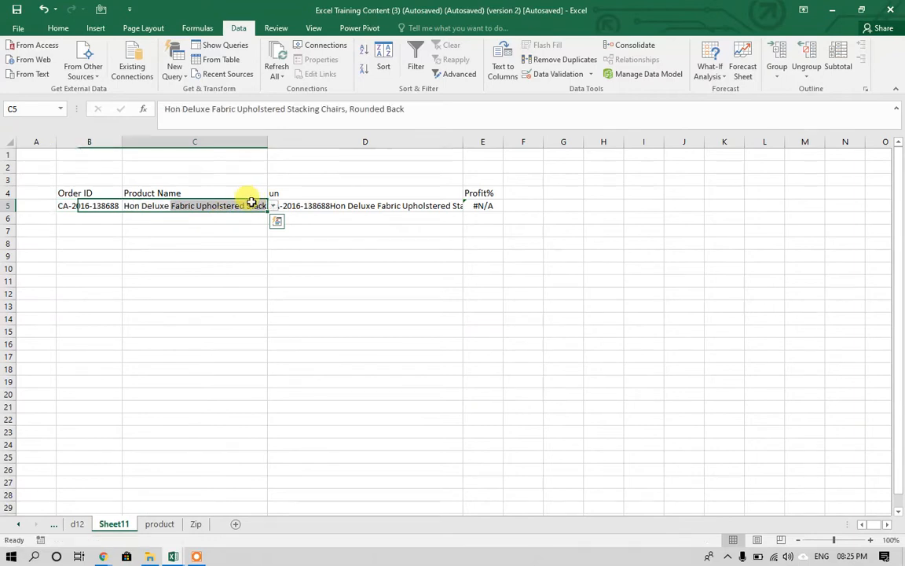
{"action": "left_click", "coordinate": [272, 206]}
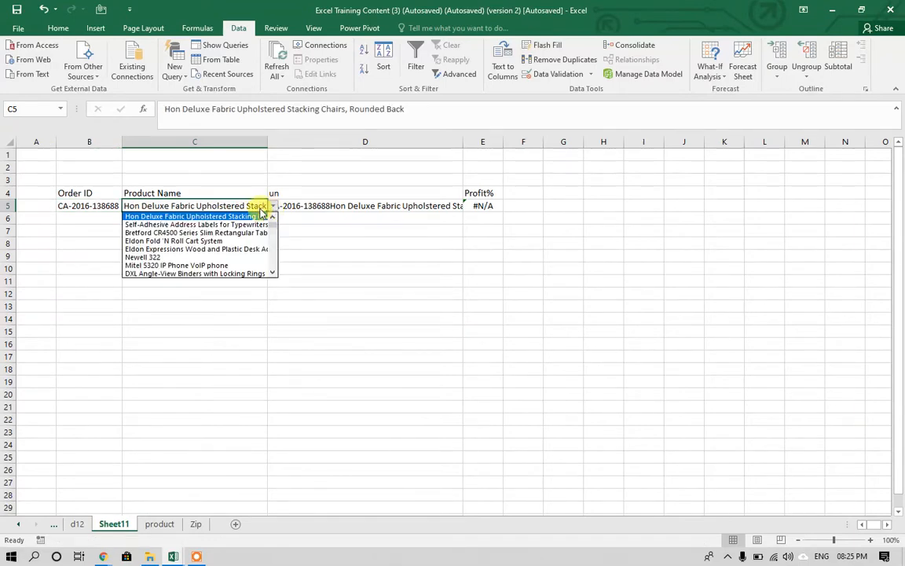
{"action": "scroll", "coordinate": [264, 216], "scroll_direction": "up", "scroll_amount": 1}
{"action": "left_click", "coordinate": [257, 222]}
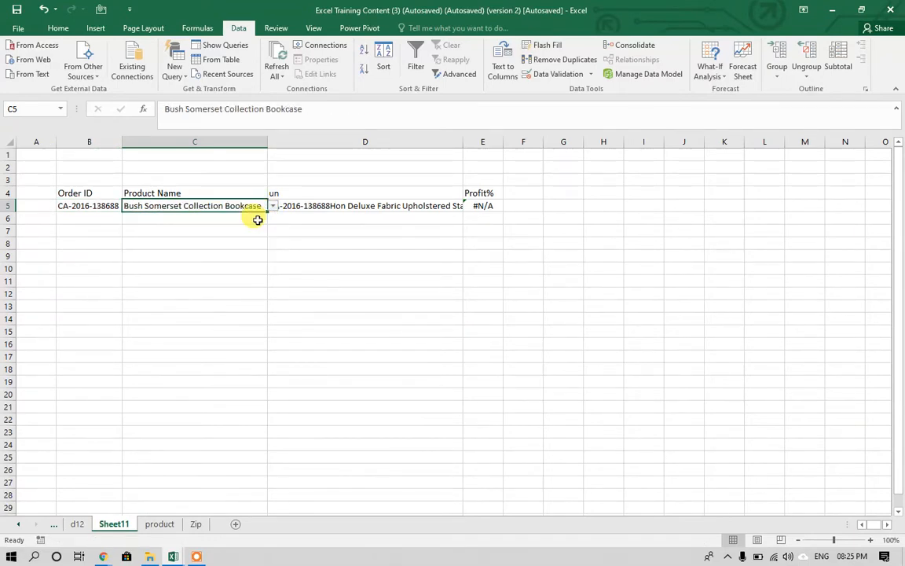
Choose the first listed Order ID in cell B5 and check the Profit% result in E5.
{"action": "left_click", "coordinate": [110, 206]}
{"action": "left_click", "coordinate": [126, 207]}
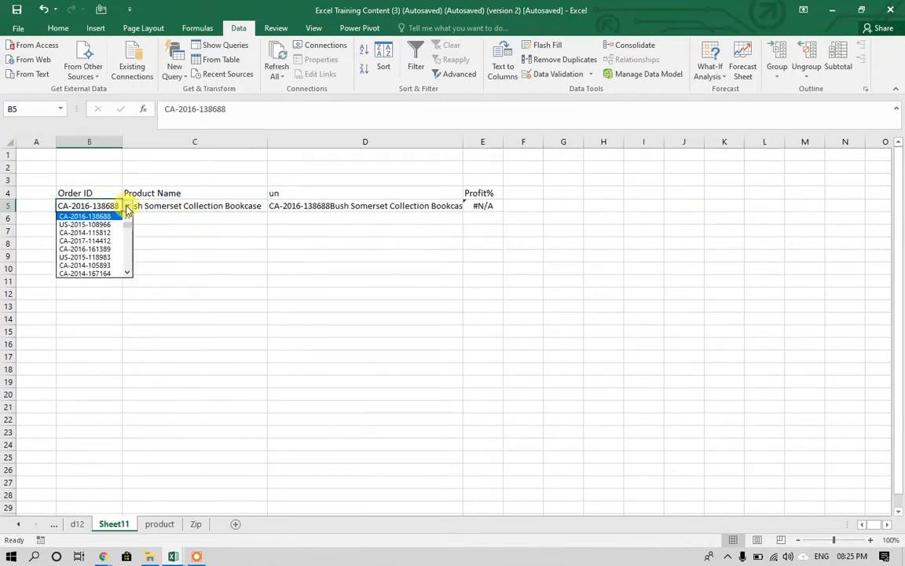
{"action": "left_click", "coordinate": [103, 217]}
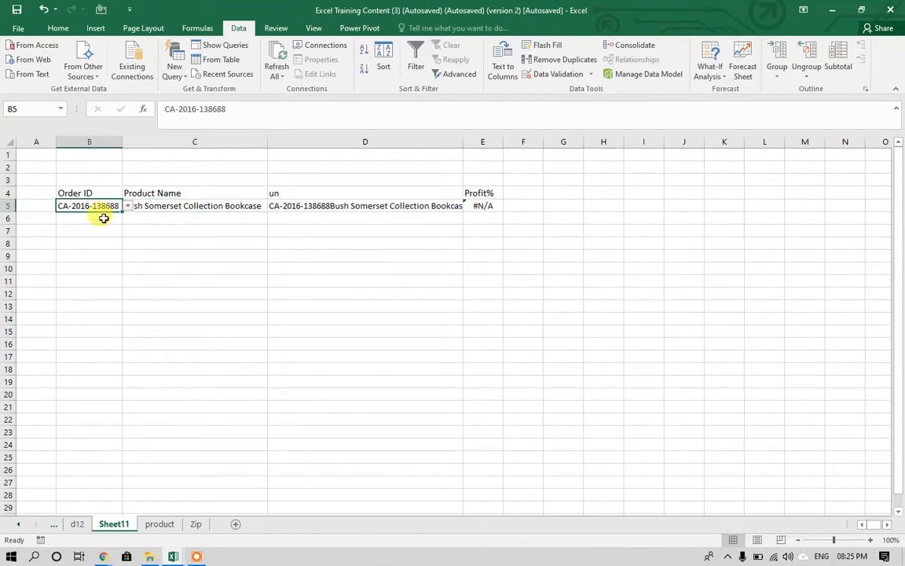
{"action": "left_click", "coordinate": [126, 207]}
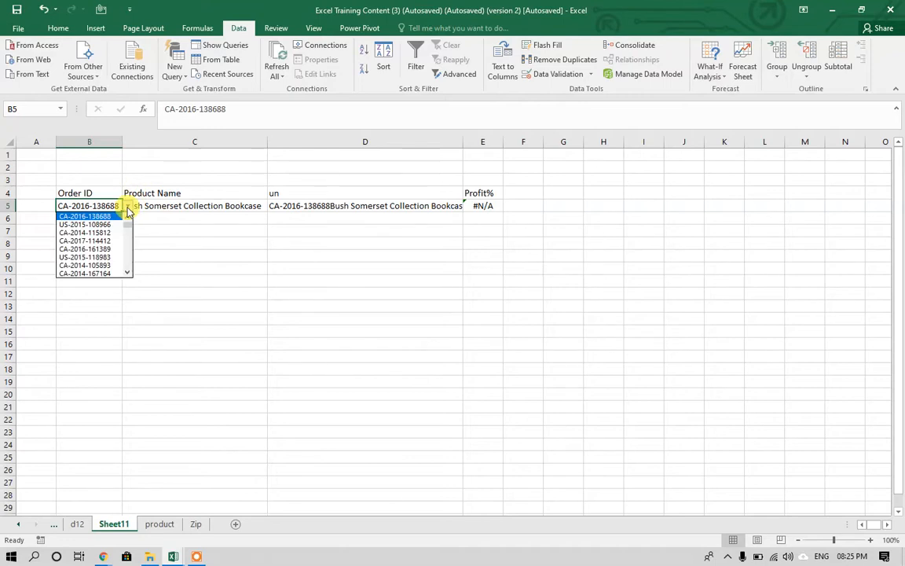
{"action": "left_click", "coordinate": [127, 217]}
{"action": "left_click", "coordinate": [127, 218]}
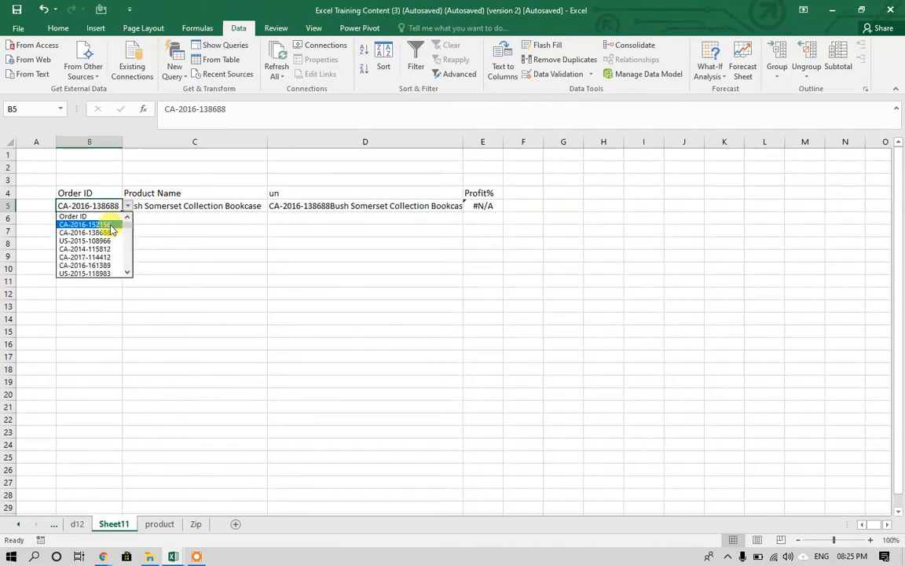
{"action": "left_click", "coordinate": [111, 225]}
{"action": "left_click", "coordinate": [488, 206]}
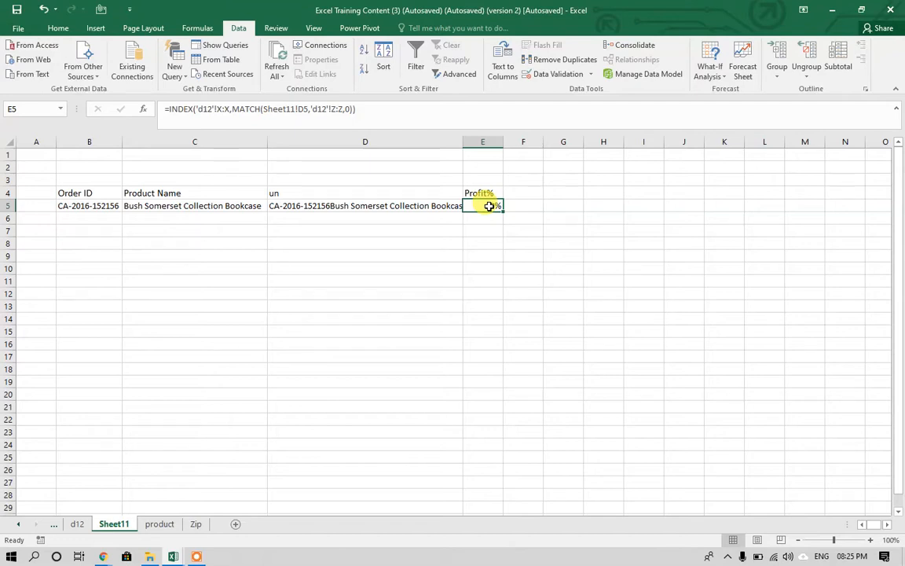
Check the combined key formula in Sheet11 cell D5 and look at the product sheet's Product ID and Category list.
{"action": "left_click", "coordinate": [420, 205]}
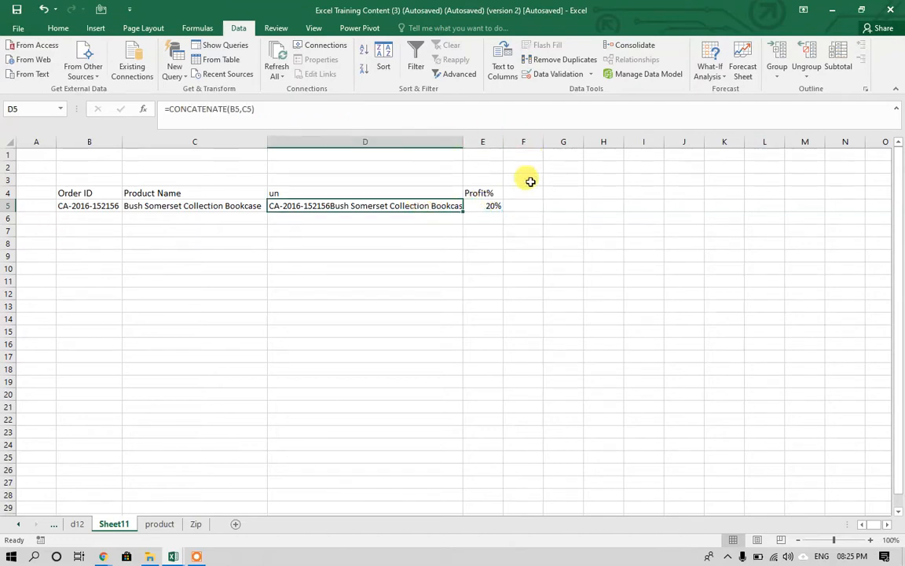
{"action": "left_click", "coordinate": [159, 524]}
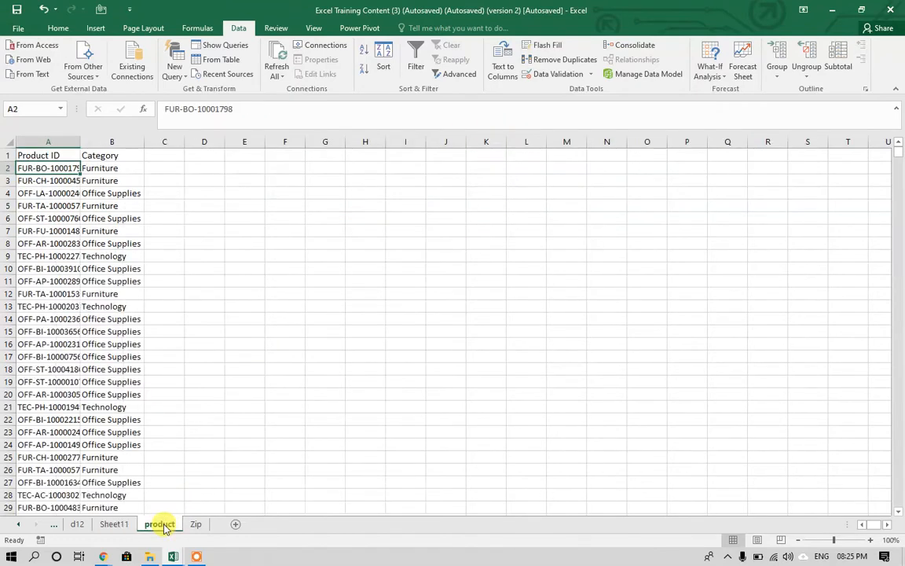
{"action": "left_click", "coordinate": [117, 524]}
Delete the helper columns Z through AF, holding the combined keys and the Order ID and Product Name lists, from the d12 sheet.
{"action": "left_click", "coordinate": [77, 523]}
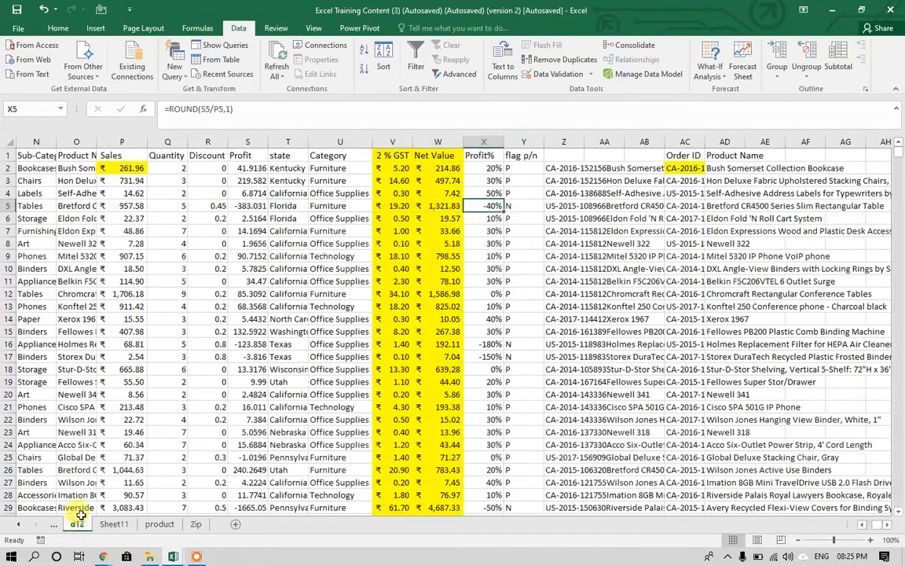
{"action": "left_click", "coordinate": [507, 203]}
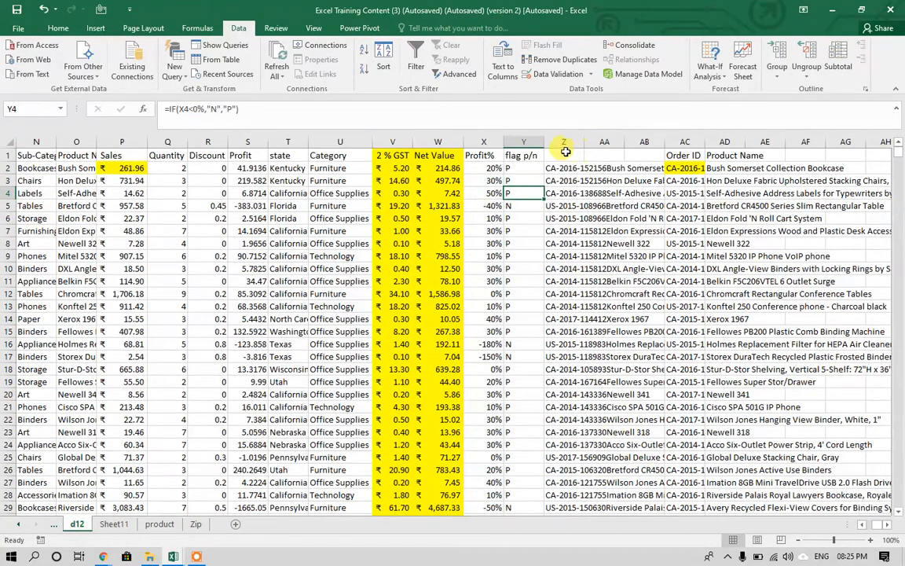
{"action": "left_click_drag", "start_coordinate": [565, 141], "coordinate": [798, 155]}
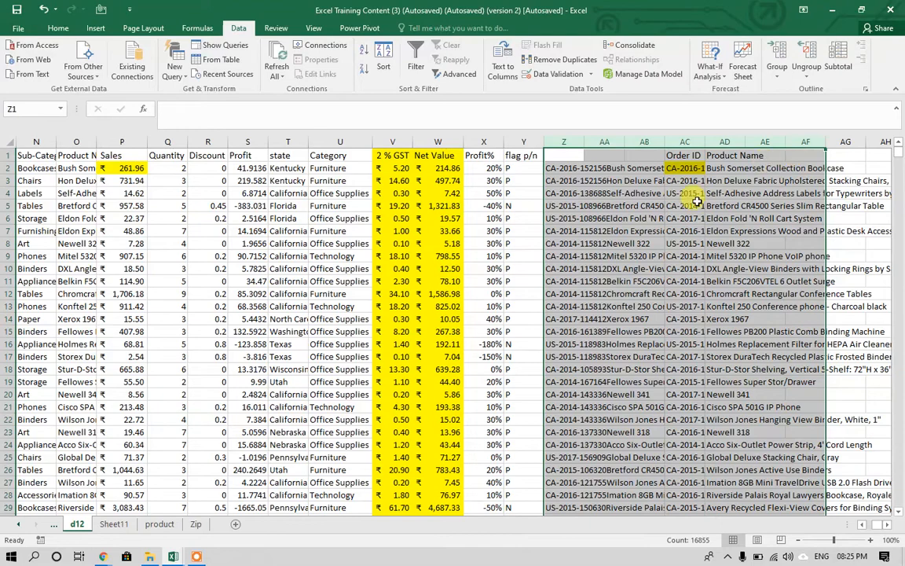
{"action": "right_click", "coordinate": [682, 236]}
{"action": "key", "text": "Escape"}
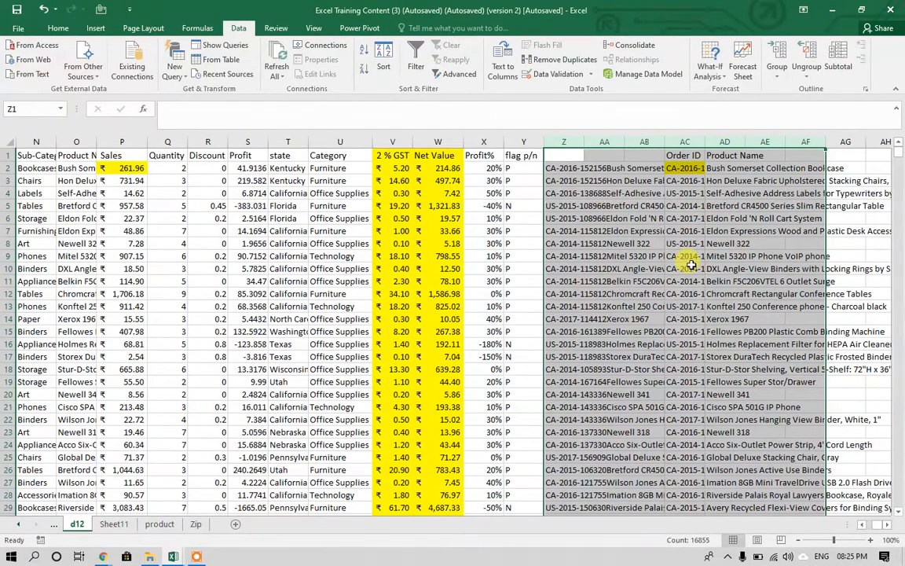
{"action": "right_click", "coordinate": [691, 265]}
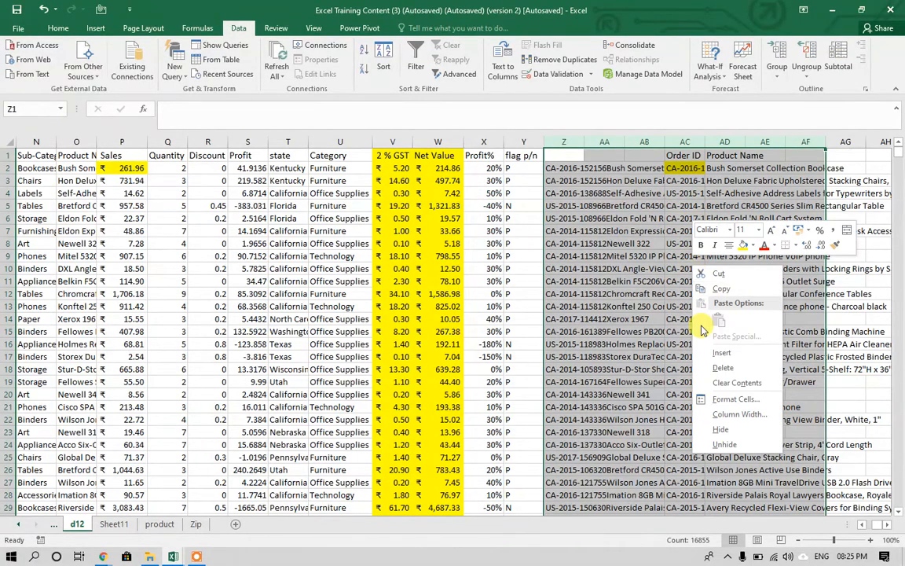
{"action": "left_click", "coordinate": [716, 365]}
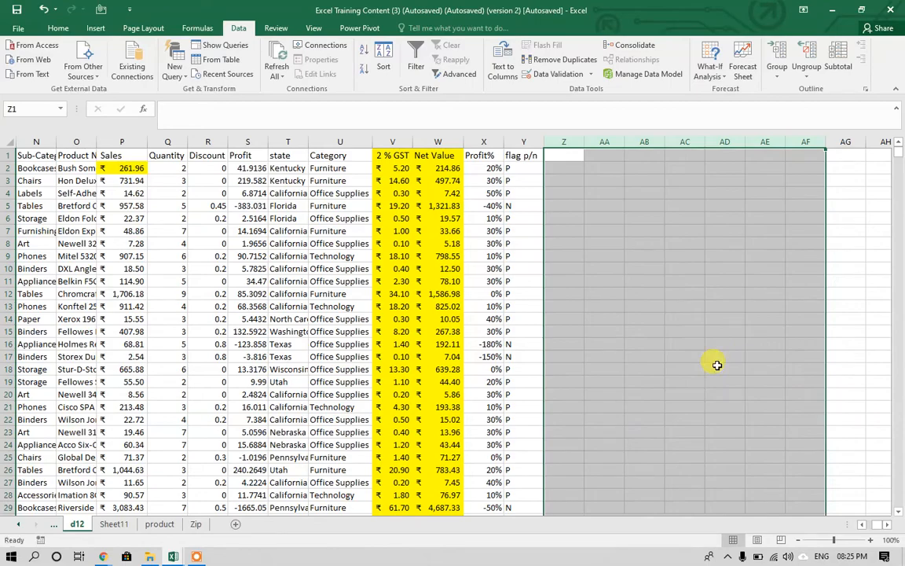
Review the d12 column headings in row 1 from the start of the table through Category.
{"action": "key", "text": "Left"}
{"action": "key", "text": "Left"}
{"action": "key", "text": "Left"}
{"action": "key", "text": "Left"}
{"action": "key", "text": "Left"}
{"action": "key", "text": "Left"}
{"action": "key", "text": "Left"}
{"action": "key", "text": "Left"}
{"action": "key", "text": "Left"}
{"action": "key", "text": "Left"}
{"action": "key", "text": "Left"}
{"action": "key", "text": "Left"}
{"action": "key", "text": "Left"}
{"action": "key", "text": "Left"}
{"action": "key", "text": "Left"}
{"action": "key", "text": "Left"}
{"action": "key", "text": "Left"}
{"action": "key", "text": "Left"}
{"action": "key", "text": "Left"}
{"action": "key", "text": "Left"}
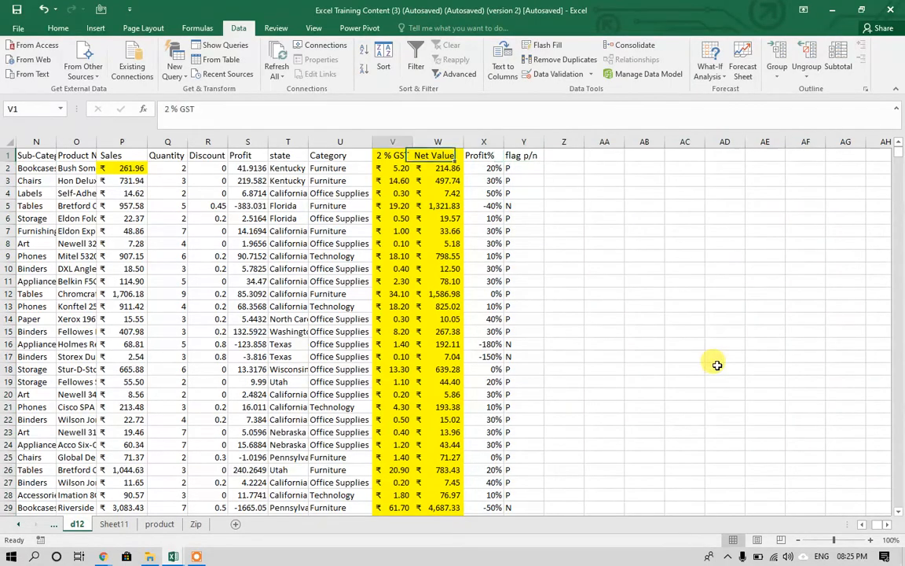
{"action": "key", "text": "Right"}
{"action": "key", "text": "Right"}
{"action": "key", "text": "Right"}
{"action": "key", "text": "Right"}
{"action": "key", "text": "Right"}
{"action": "key", "text": "Right"}
{"action": "key", "text": "Right"}
{"action": "key", "text": "Right"}
{"action": "key", "text": "Right"}
{"action": "key", "text": "Right"}
{"action": "key", "text": "Right"}
{"action": "key", "text": "Right"}
{"action": "key", "text": "Right"}
{"action": "key", "text": "Right"}
{"action": "key", "text": "Right"}
{"action": "key", "text": "Right"}
{"action": "key", "text": "Right"}
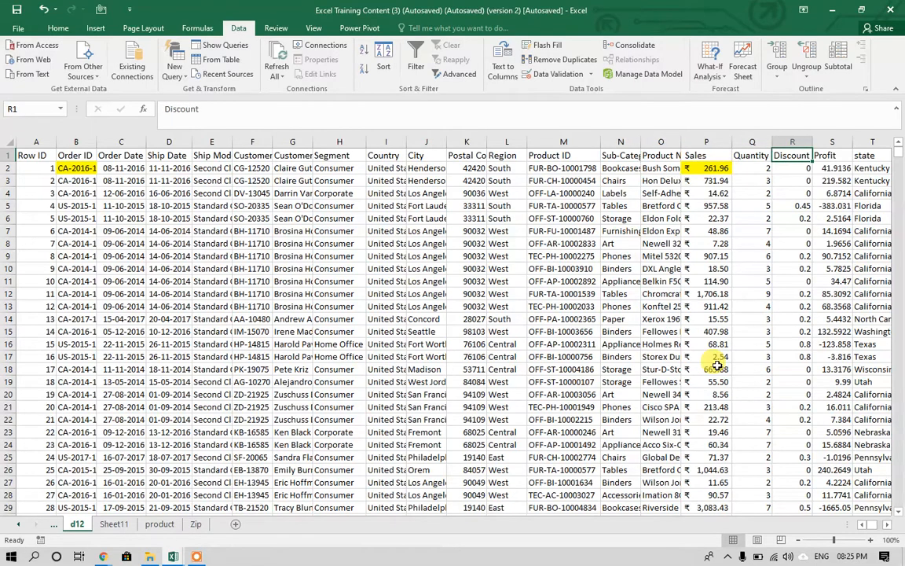
{"action": "key", "text": "Right"}
{"action": "key", "text": "Right"}
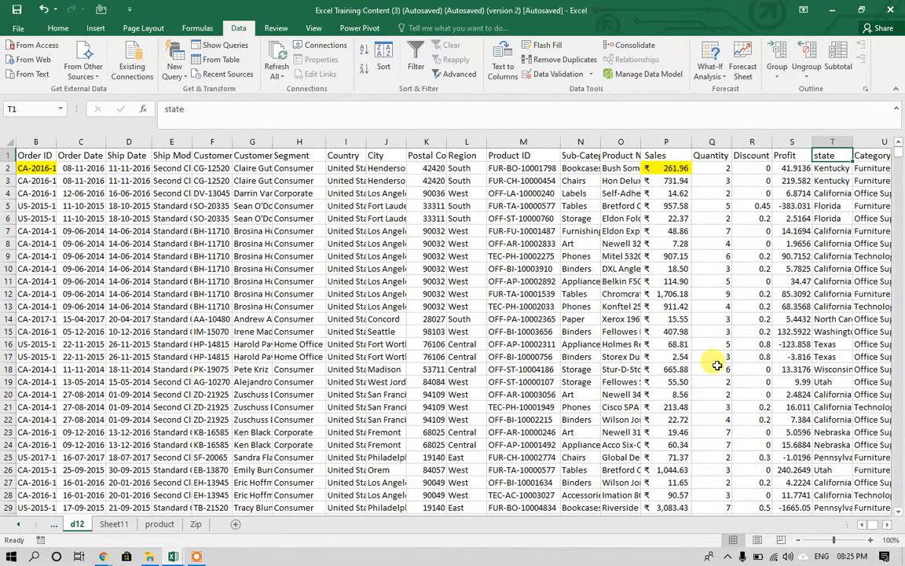
{"action": "key", "text": "Right"}
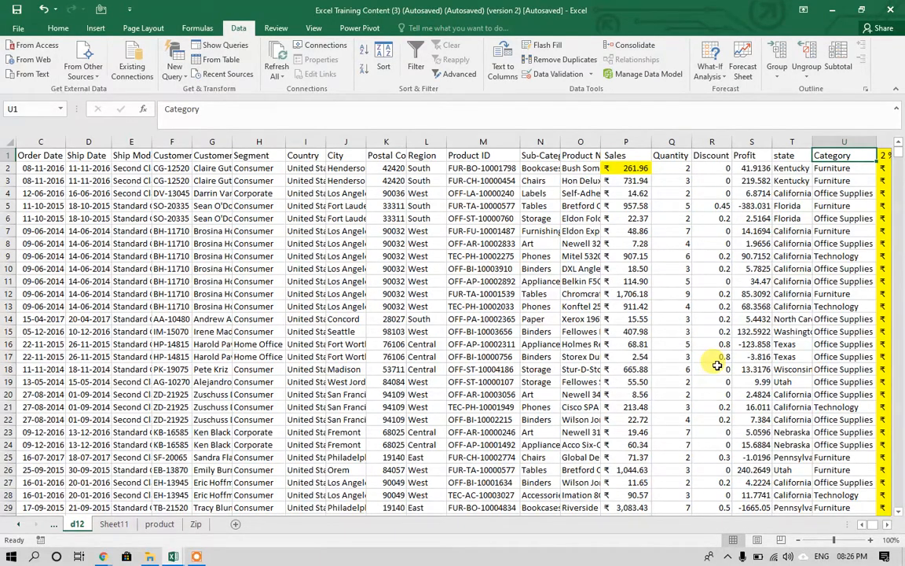
Examine the Order Date and Ship Date of the first d12 record in cells C2 and D2.
{"action": "key", "text": "ctrl+Home"}
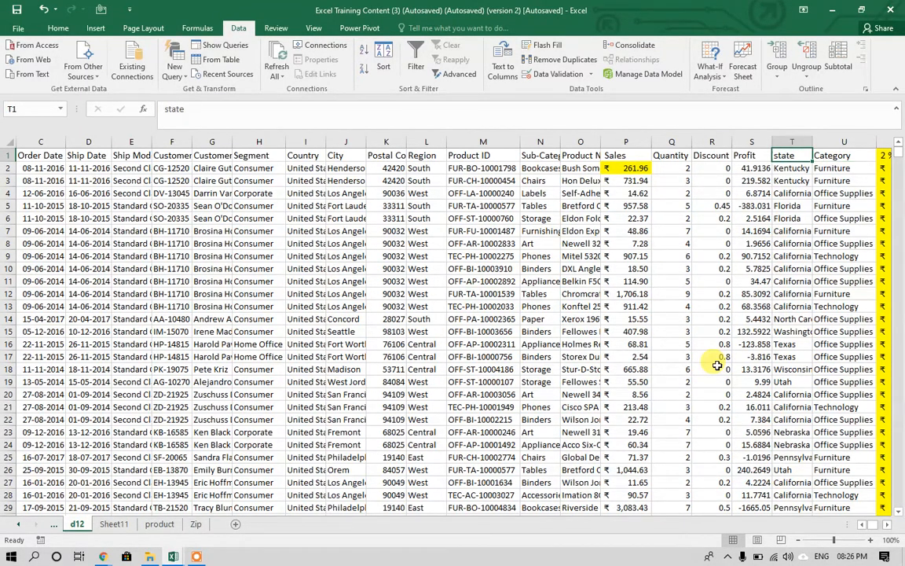
{"action": "key", "text": "Right"}
{"action": "key", "text": "Right"}
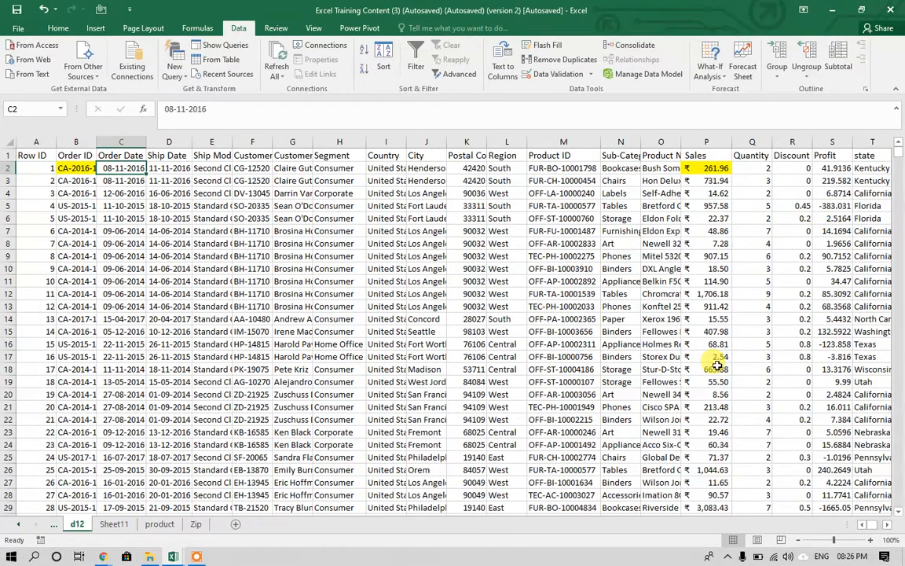
{"action": "key", "text": "Right"}
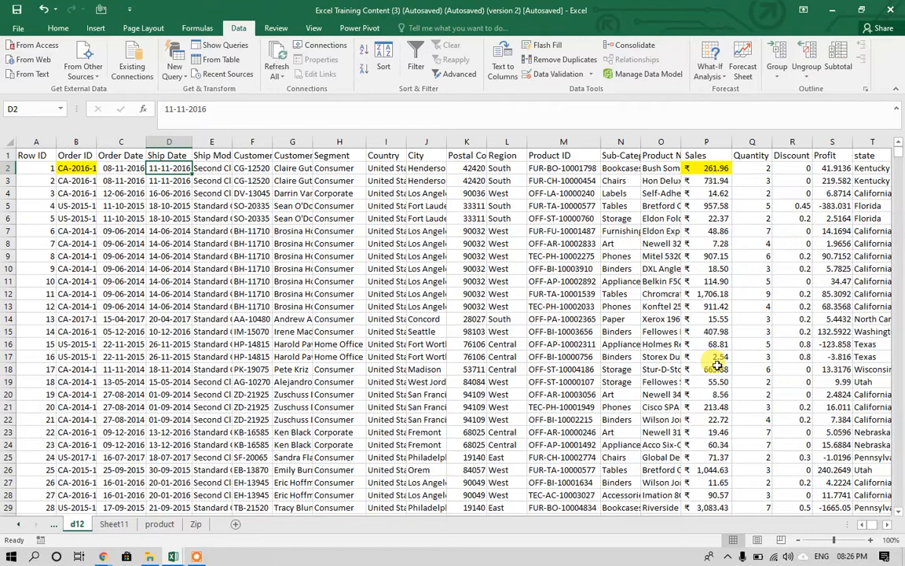
{"action": "key", "text": "Left"}
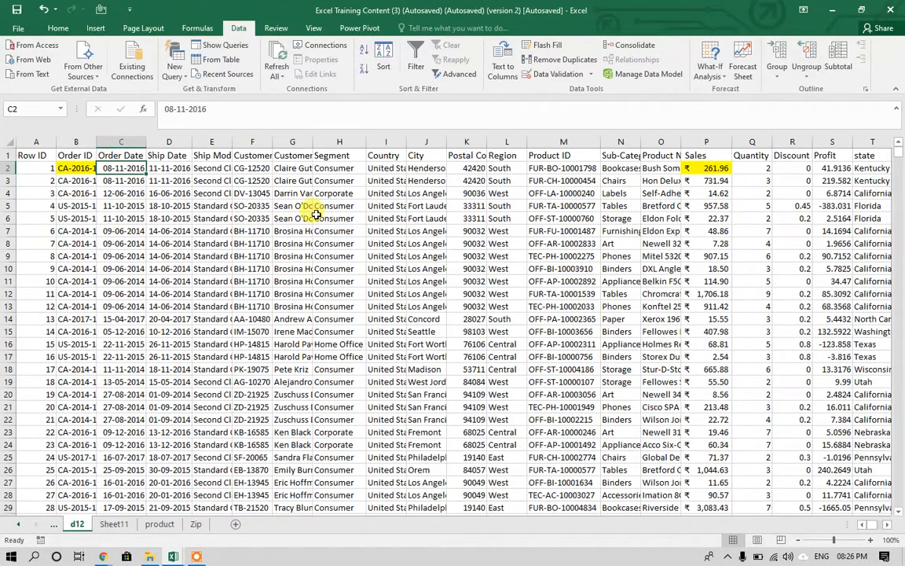
{"action": "key", "text": "Right"}
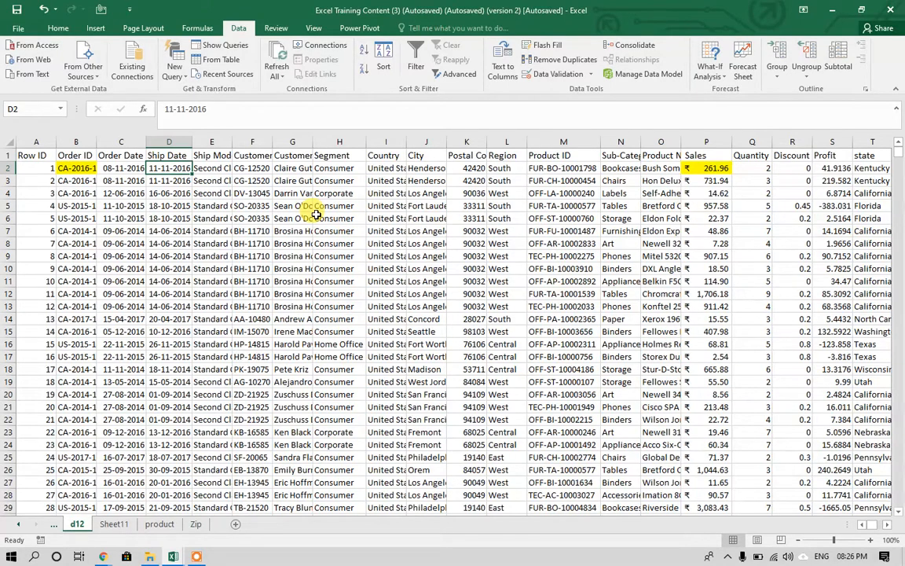
Select cell Z2, the first empty cell after the flag p/n column, in the first d12 record.
{"action": "key", "text": "Right"}
{"action": "key", "text": "Right"}
{"action": "key", "text": "Right"}
{"action": "key", "text": "Right"}
{"action": "key", "text": "Right"}
{"action": "key", "text": "Right"}
{"action": "key", "text": "Right"}
{"action": "key", "text": "Right"}
{"action": "key", "text": "Right"}
{"action": "key", "text": "Right"}
{"action": "key", "text": "Right"}
{"action": "key", "text": "Right"}
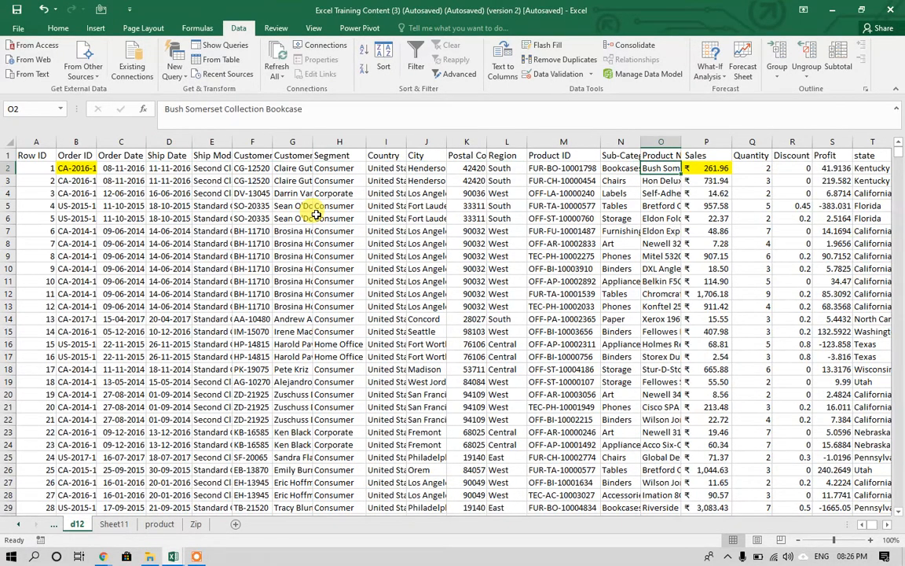
{"action": "key", "text": "Right"}
{"action": "key", "text": "Right"}
{"action": "key", "text": "Right"}
{"action": "key", "text": "Right"}
{"action": "key", "text": "Right"}
{"action": "key", "text": "Right"}
{"action": "key", "text": "Right"}
{"action": "key", "text": "Right"}
{"action": "key", "text": "Right"}
{"action": "key", "text": "Right"}
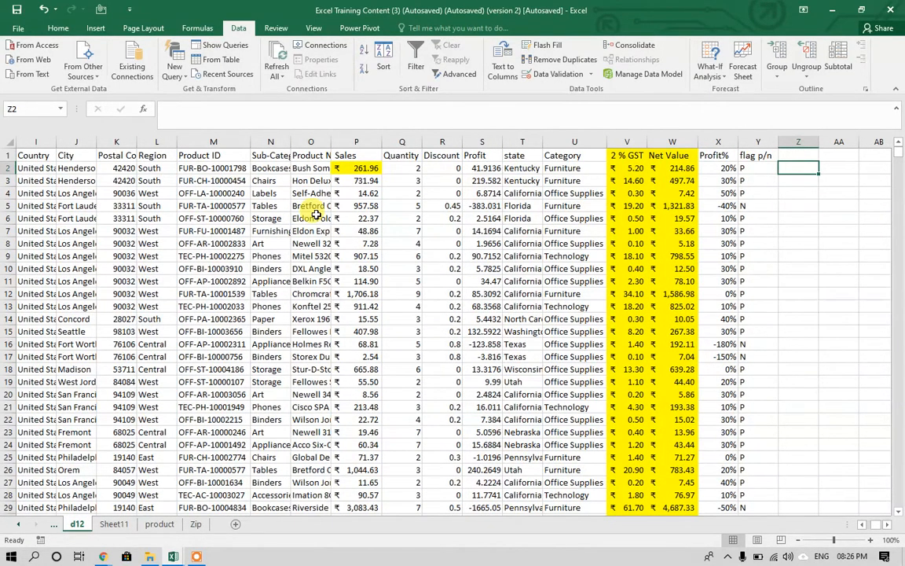
Enter =D2-C2 in Z2 to subtract the order date from the ship date, and fill the formula down column Z.
{"action": "type", "text": "="}
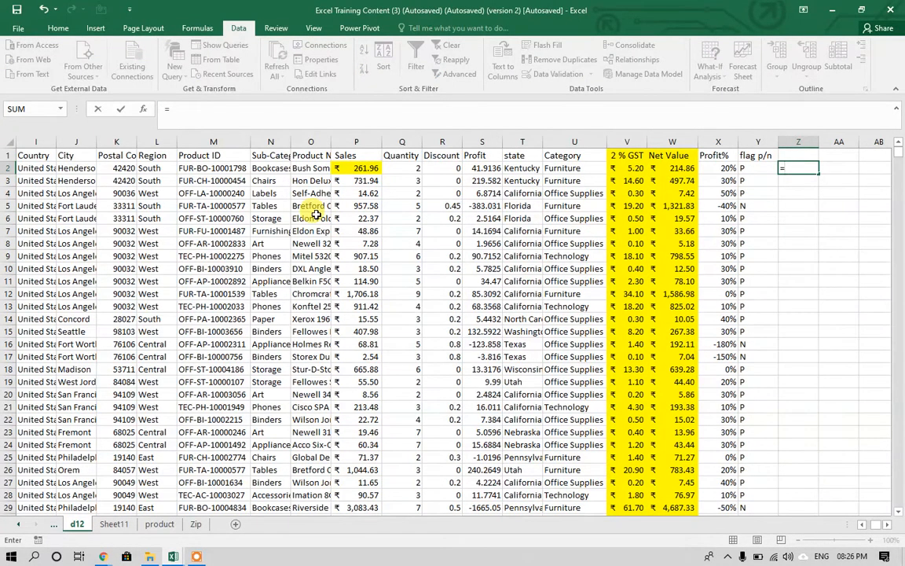
{"action": "key", "text": "Left"}
{"action": "key", "text": "Left"}
{"action": "key", "text": "Left"}
{"action": "key", "text": "Left"}
{"action": "key", "text": "Left"}
{"action": "key", "text": "Left"}
{"action": "key", "text": "Left"}
{"action": "key", "text": "Left"}
{"action": "key", "text": "Left"}
{"action": "key", "text": "Left"}
{"action": "key", "text": "Left"}
{"action": "key", "text": "Left"}
{"action": "key", "text": "Left"}
{"action": "key", "text": "Left"}
{"action": "key", "text": "Left"}
{"action": "key", "text": "Left"}
{"action": "key", "text": "Left"}
{"action": "key", "text": "Left"}
{"action": "key", "text": "Left"}
{"action": "key", "text": "Left"}
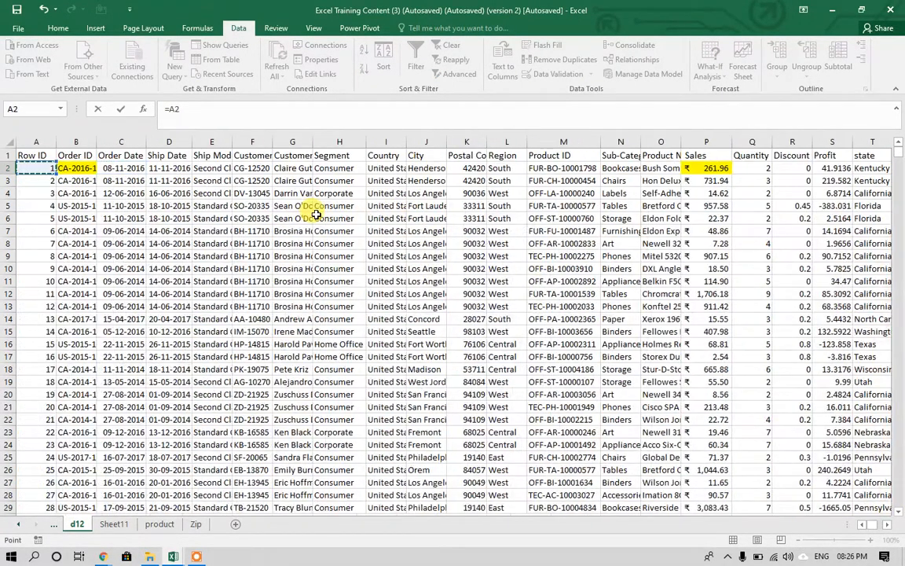
{"action": "key", "text": "Right"}
{"action": "key", "text": "Right"}
{"action": "key", "text": "Right"}
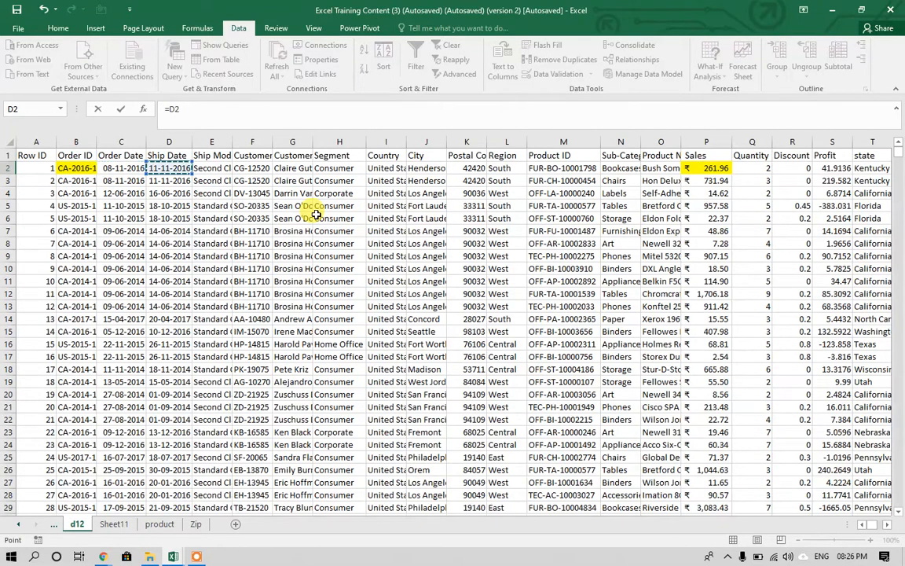
{"action": "type", "text": "-"}
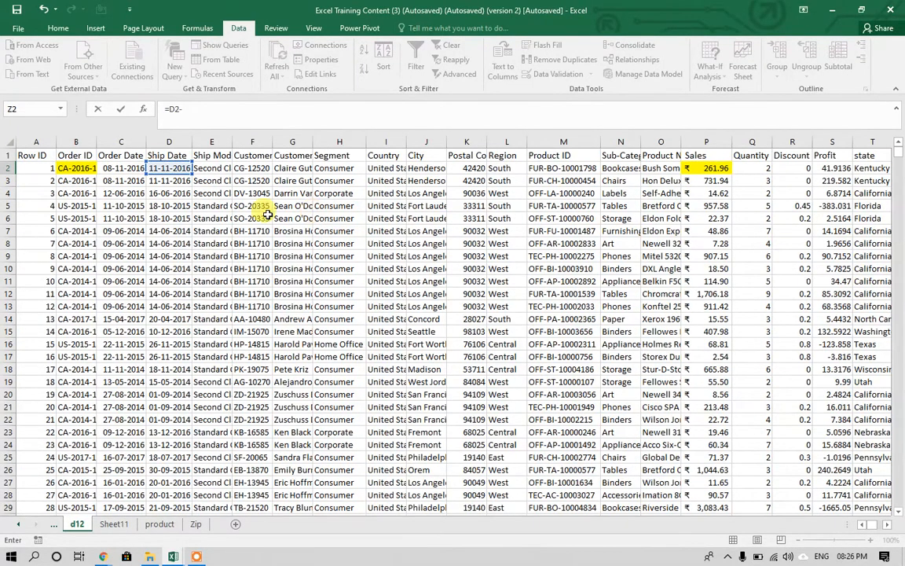
{"action": "left_click", "coordinate": [117, 167]}
{"action": "key", "text": "ctrl+Return"}
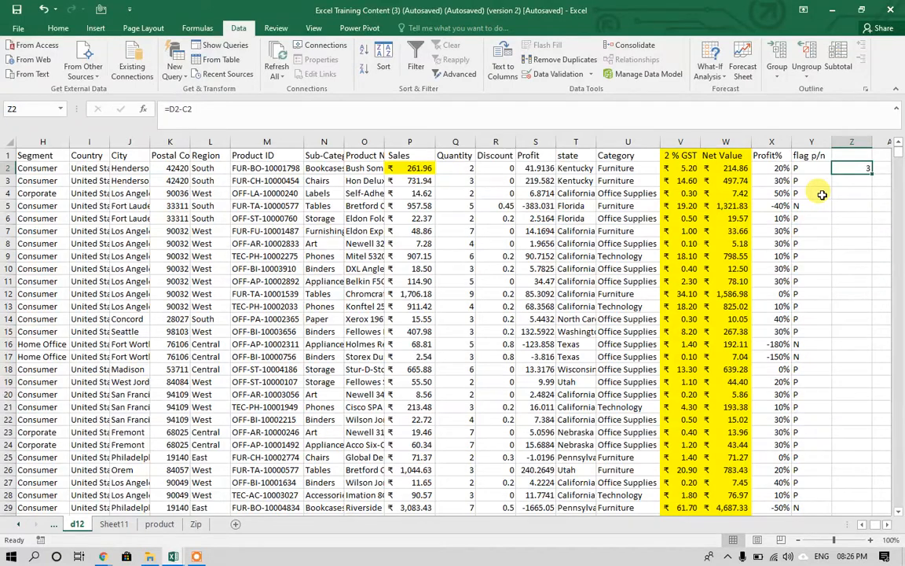
{"action": "double_click", "coordinate": [870, 174]}
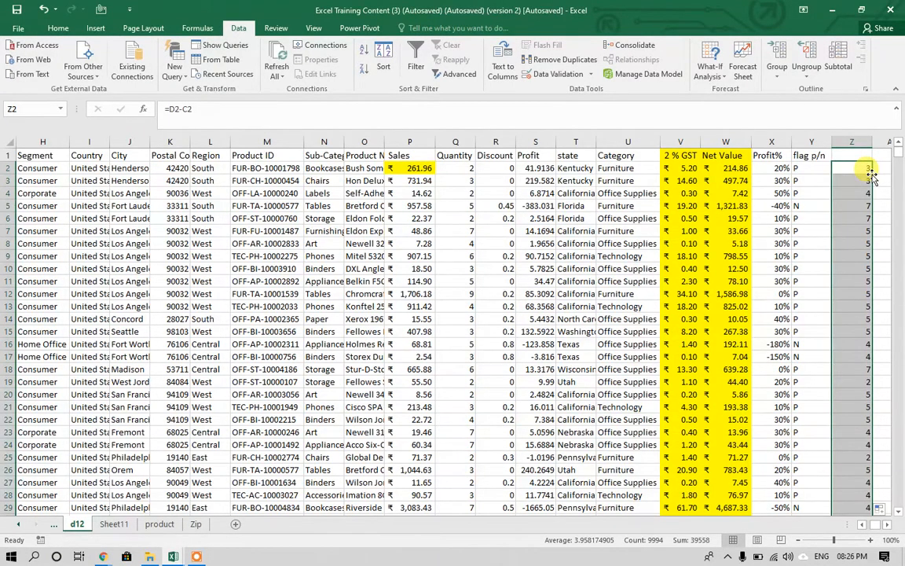
Check that the date-difference formula in column Z extends to the last data row.
{"action": "left_click", "coordinate": [869, 176]}
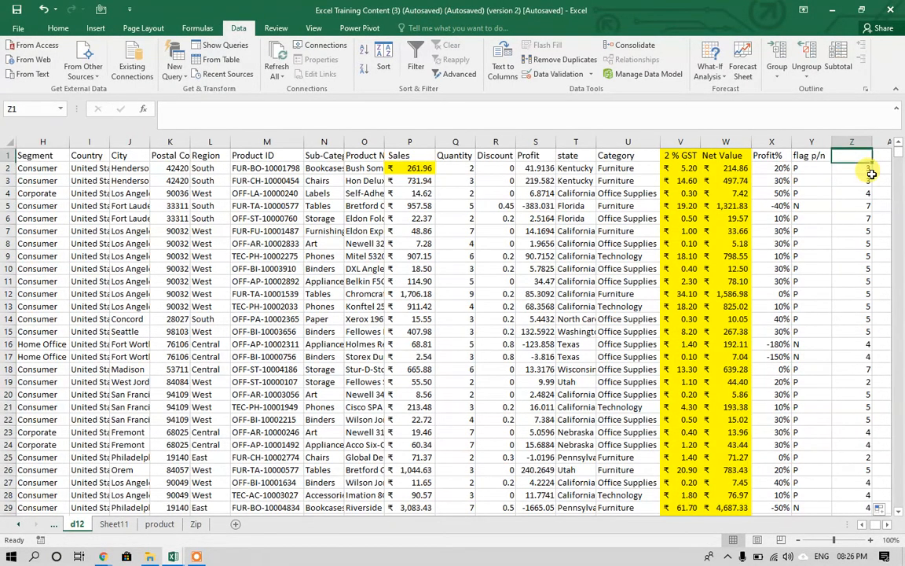
{"action": "key", "text": "ctrl+Down"}
{"action": "key", "text": "Down"}
{"action": "key", "text": "ctrl+Up"}
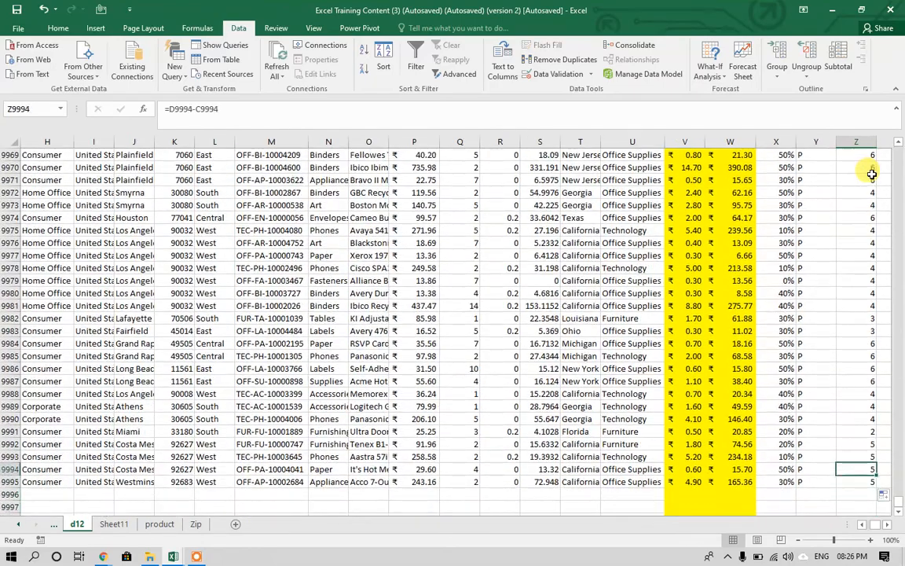
{"action": "key", "text": "ctrl+Up"}
{"action": "key", "text": "ctrl+Down"}
{"action": "key", "text": "Down"}
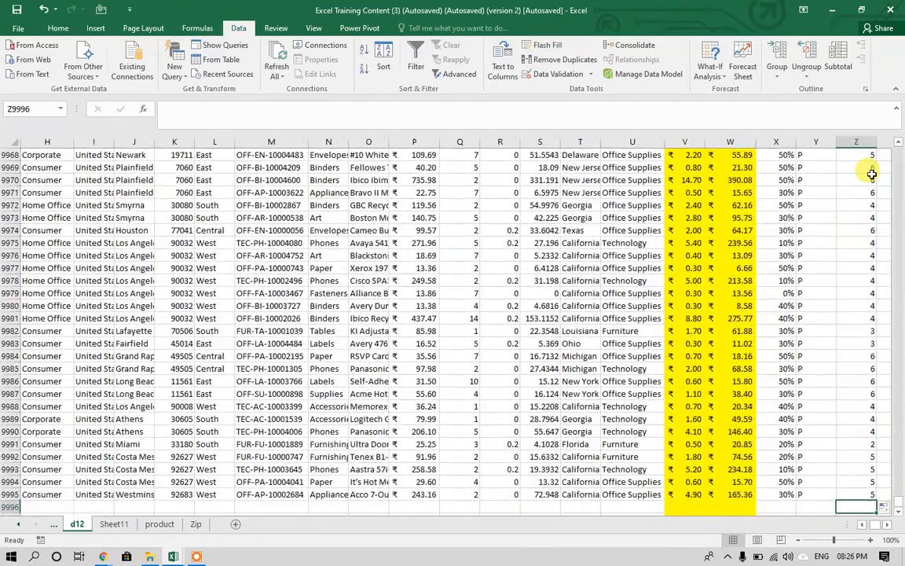
{"action": "key", "text": "Up"}
{"action": "key", "text": "Up"}
Enter "shipping diff" as the column header in Z1.
{"action": "key", "text": "ctrl+Up"}
{"action": "key", "text": "ctrl+Up"}
{"action": "type", "text": "d"}
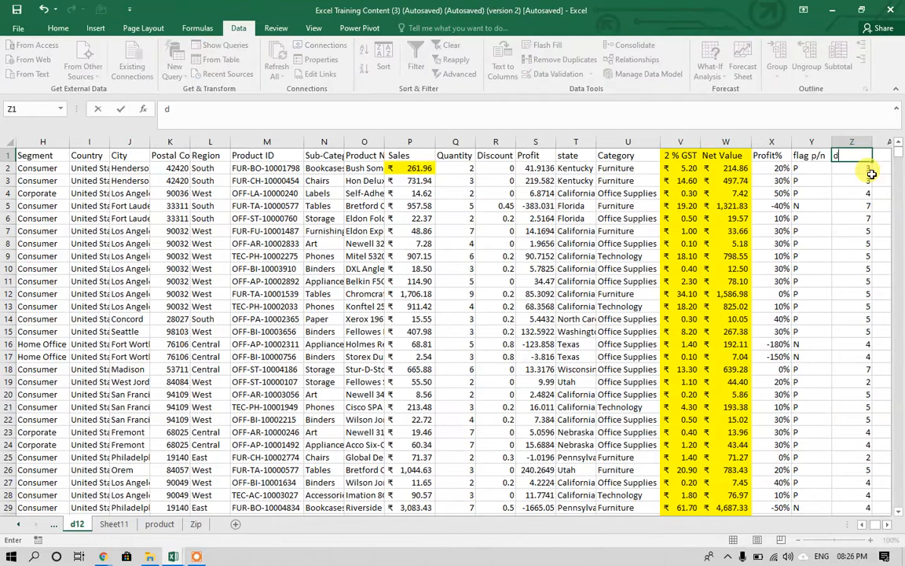
{"action": "type", "text": "hipping"}
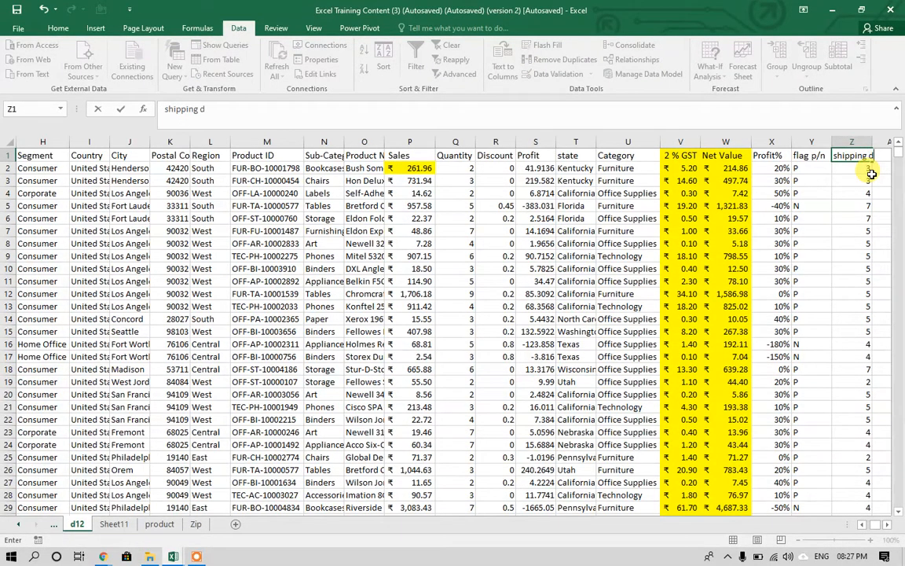
{"action": "type", "text": " diff"}
{"action": "key", "text": "ctrl+Return"}
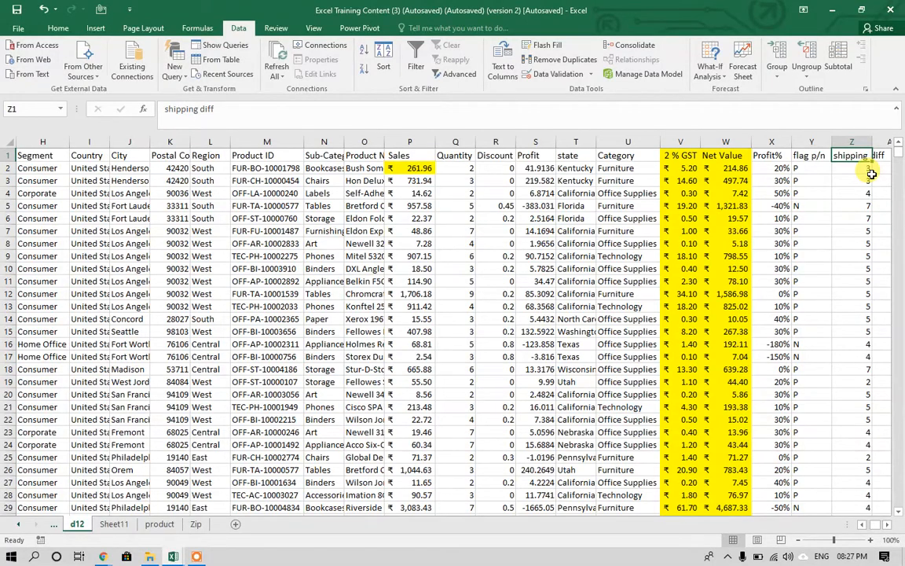
Calculate the average shipping difference in Z9996, directly below the data, with =AVERAGE(Z2:Z9995).
{"action": "left_click", "coordinate": [871, 172]}
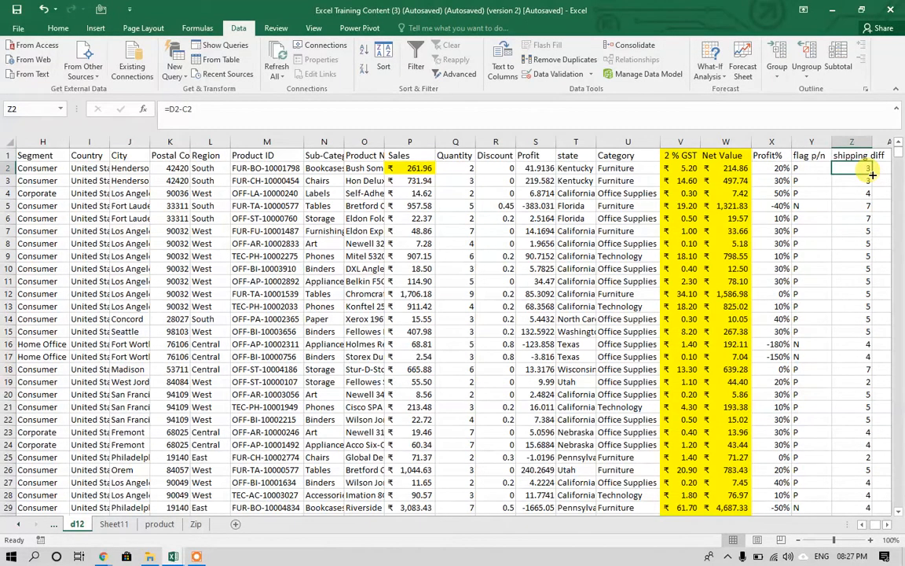
{"action": "key", "text": "ctrl+Down"}
{"action": "key", "text": "Down"}
{"action": "key", "text": "Down"}
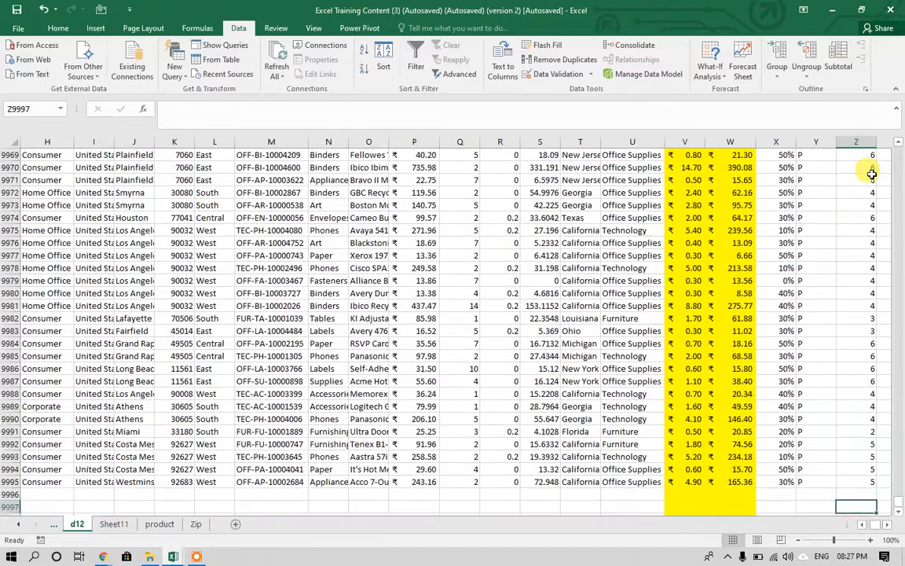
{"action": "key", "text": "Up"}
{"action": "key", "text": "Up"}
{"action": "key", "text": "Down"}
{"action": "type", "text": "=av"}
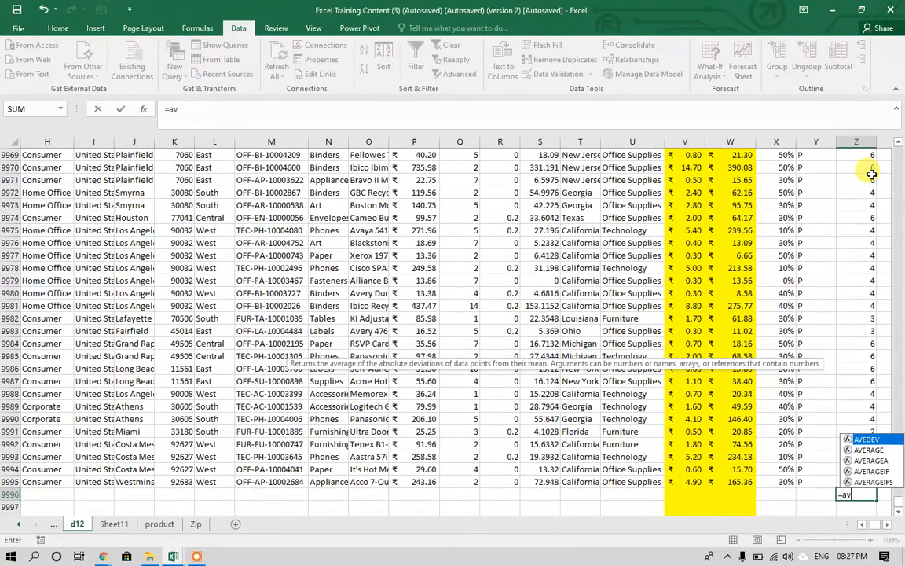
{"action": "key", "text": "Down"}
{"action": "key", "text": "Tab"}
{"action": "key", "text": "Up"}
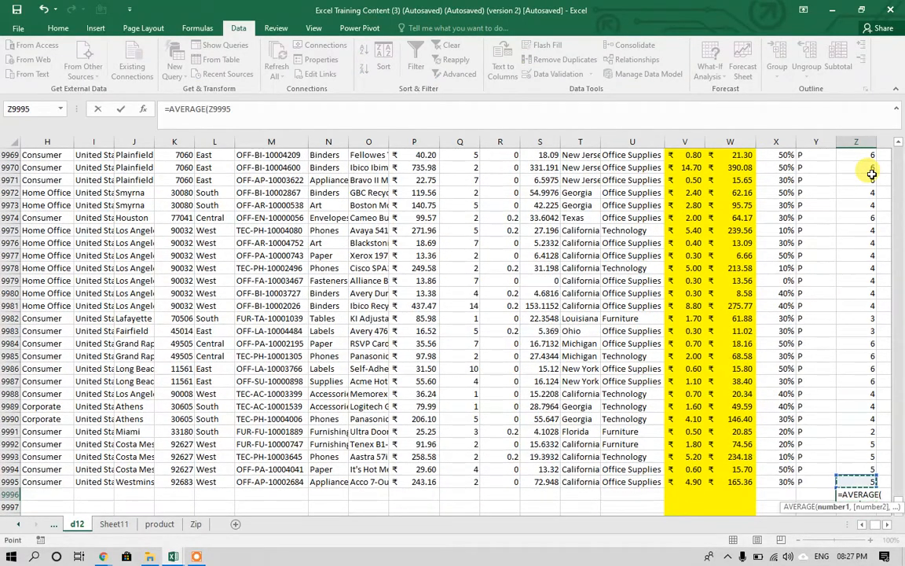
{"action": "key", "text": "ctrl+shift+Up"}
{"action": "key", "text": "shift+Down"}
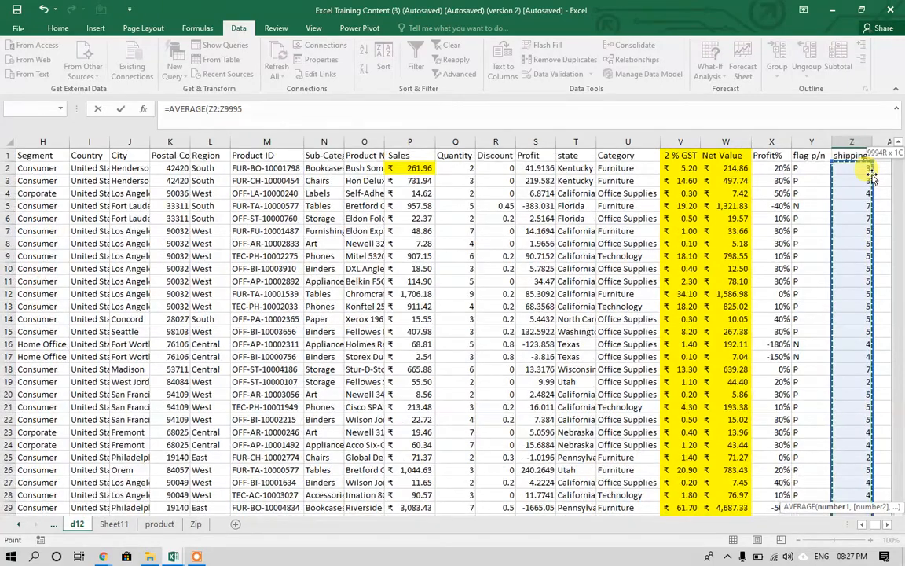
{"action": "key", "text": "ctrl+Return"}
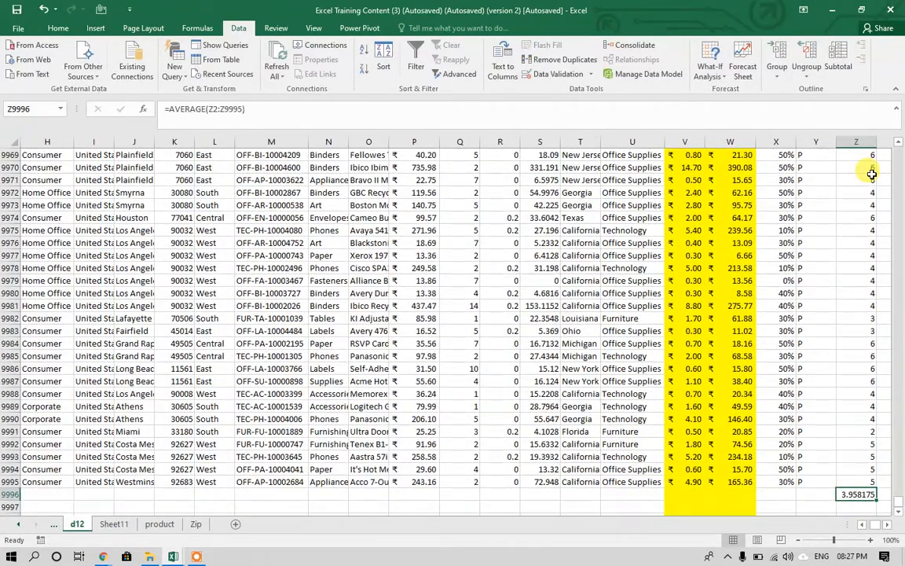
Wrap the average formula in Z9996 in ROUND with 1 decimal digit, giving =ROUND(AVERAGE(Z2:Z9995),1).
{"action": "left_click", "coordinate": [55, 29]}
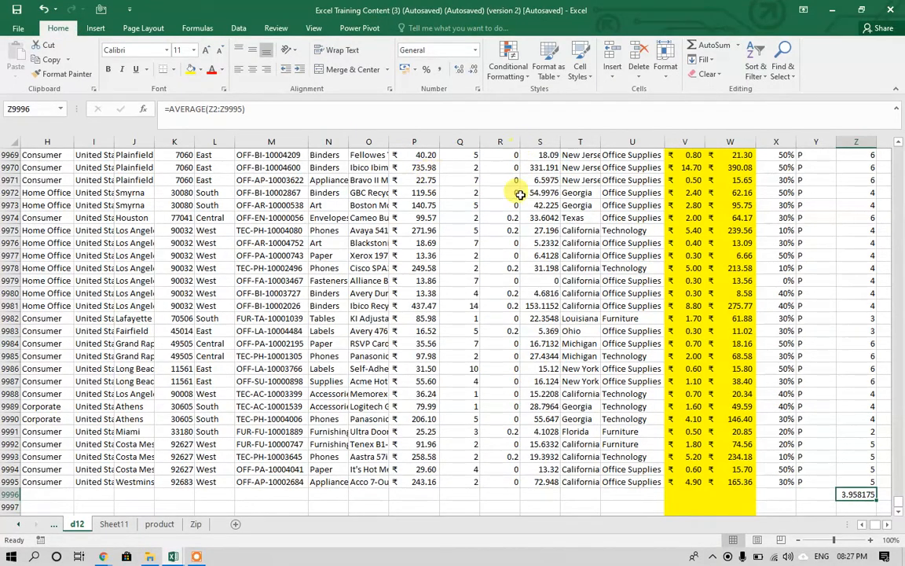
{"action": "left_click", "coordinate": [168, 108]}
{"action": "type", "text": "roun"}
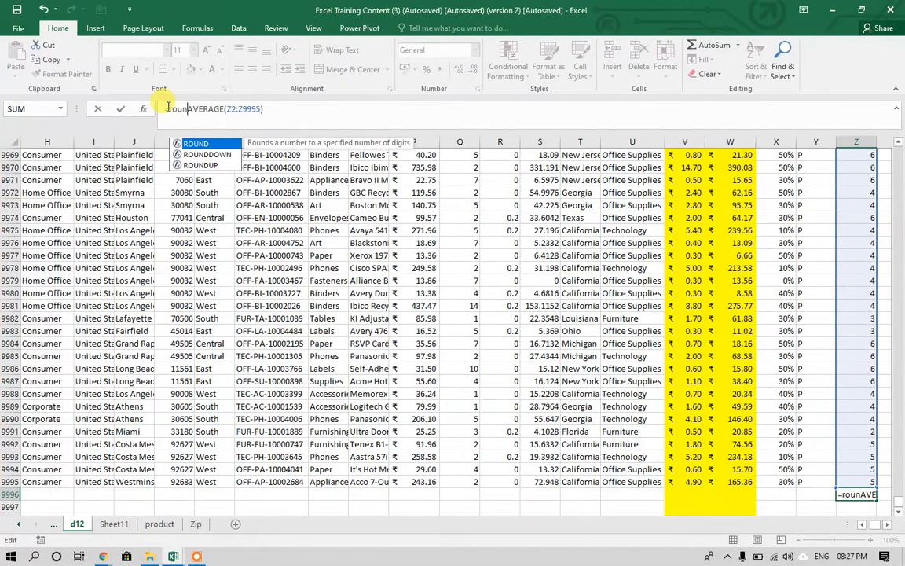
{"action": "key", "text": "Tab"}
{"action": "type", "text": ",0)"}
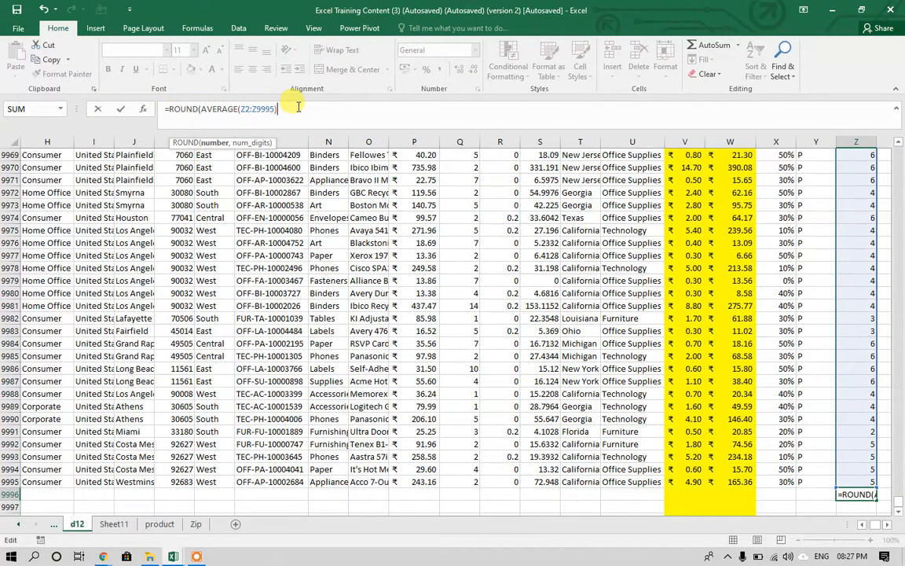
{"action": "key", "text": "Return"}
{"action": "key", "text": "Up"}
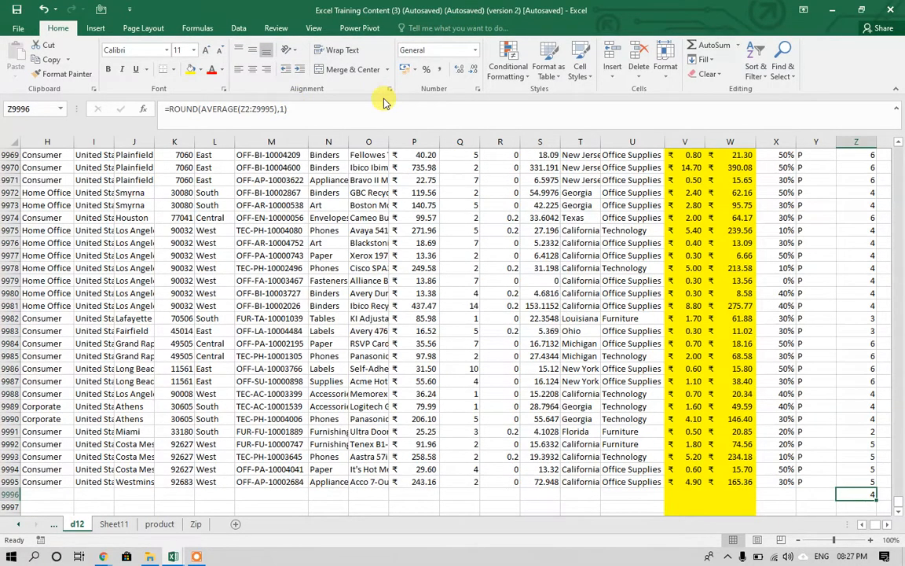
Review the shipping differences in the last rows of column Z against the rounded average below them.
{"action": "key", "text": "Up"}
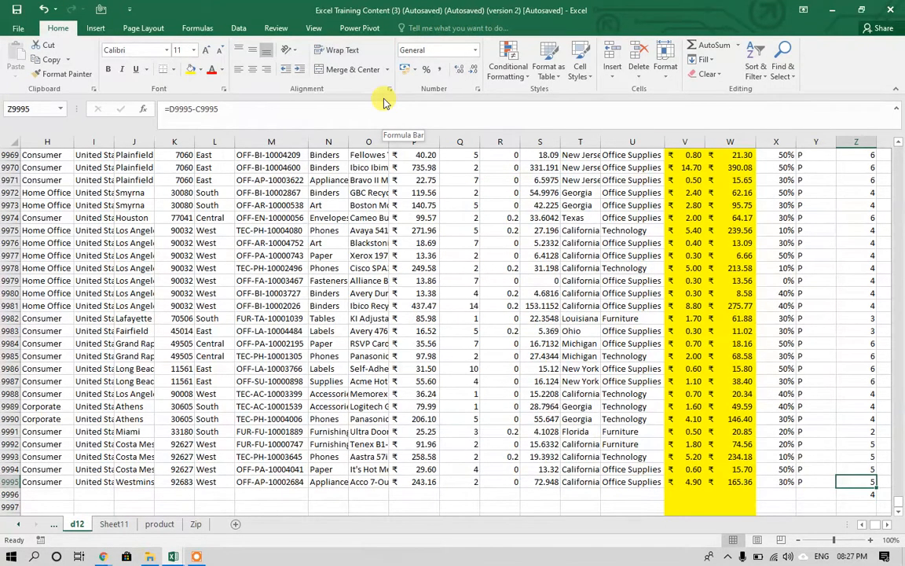
{"action": "key", "text": "Down"}
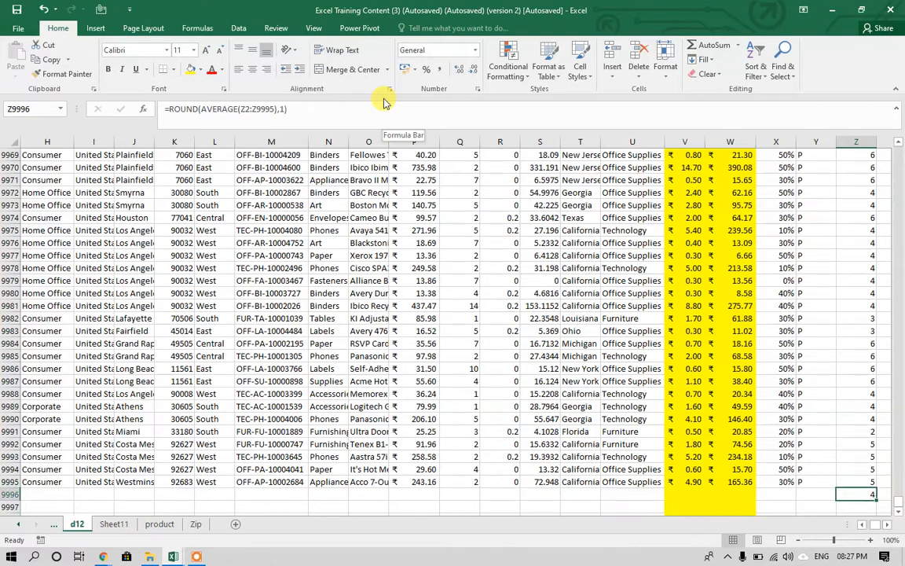
{"action": "key", "text": "Up"}
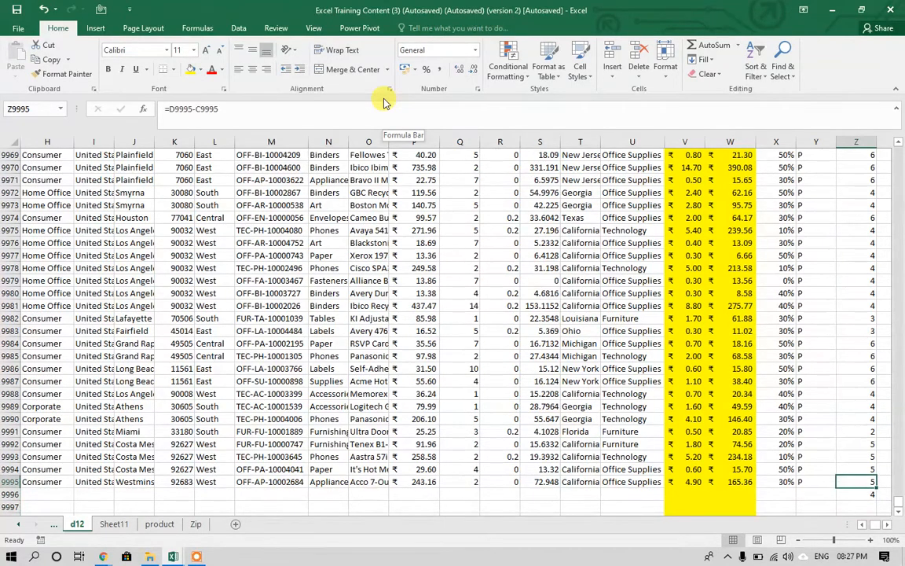
{"action": "key", "text": "Down"}
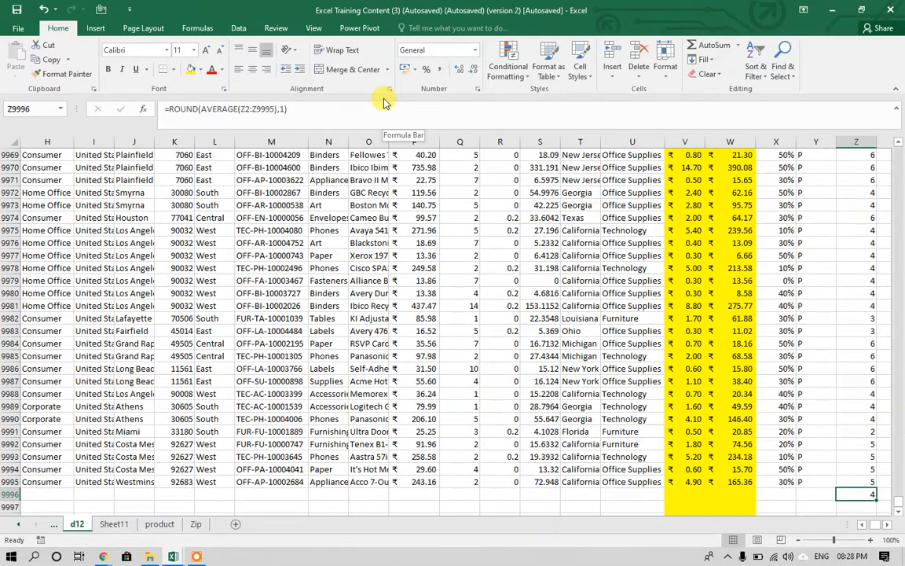
{"action": "key", "text": "Up"}
{"action": "key", "text": "Up"}
{"action": "key", "text": "Up"}
{"action": "key", "text": "Up"}
{"action": "key", "text": "Up"}
{"action": "key", "text": "Up"}
{"action": "key", "text": "Up"}
{"action": "key", "text": "Up"}
{"action": "key", "text": "Up"}
{"action": "key", "text": "Up"}
{"action": "key", "text": "Up"}
{"action": "key", "text": "Up"}
{"action": "key", "text": "Up"}
{"action": "key", "text": "Up"}
{"action": "key", "text": "Up"}
{"action": "key", "text": "Up"}
{"action": "key", "text": "Up"}
{"action": "key", "text": "Up"}
{"action": "key", "text": "Up"}
{"action": "key", "text": "Up"}
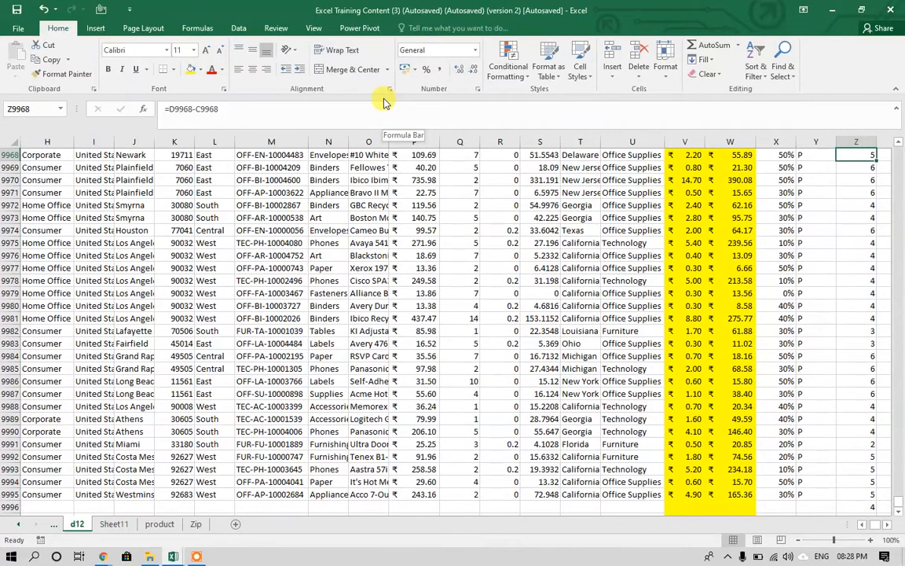
Create a PivotTable on a new worksheet from the d12 data range A1:Z9996.
{"action": "key", "text": "ctrl+Up"}
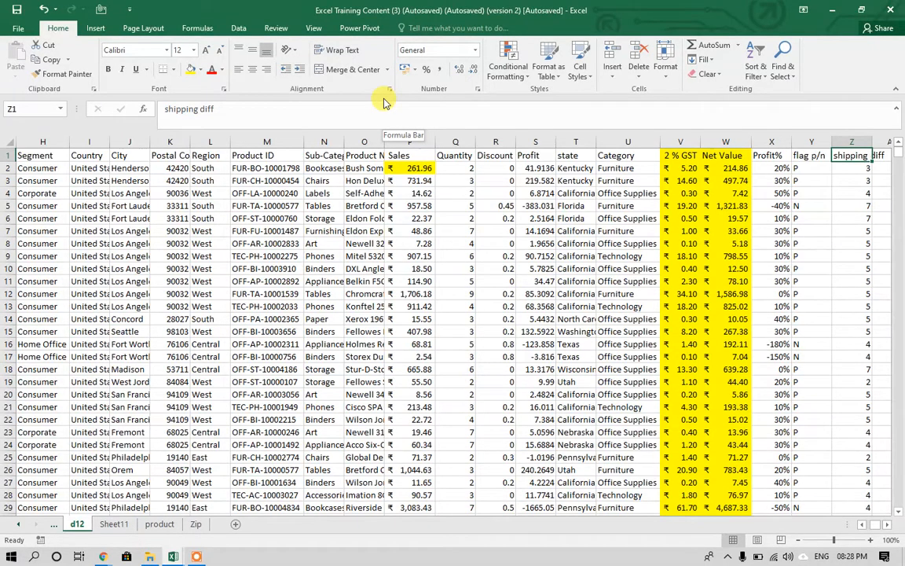
{"action": "key", "text": "Left"}
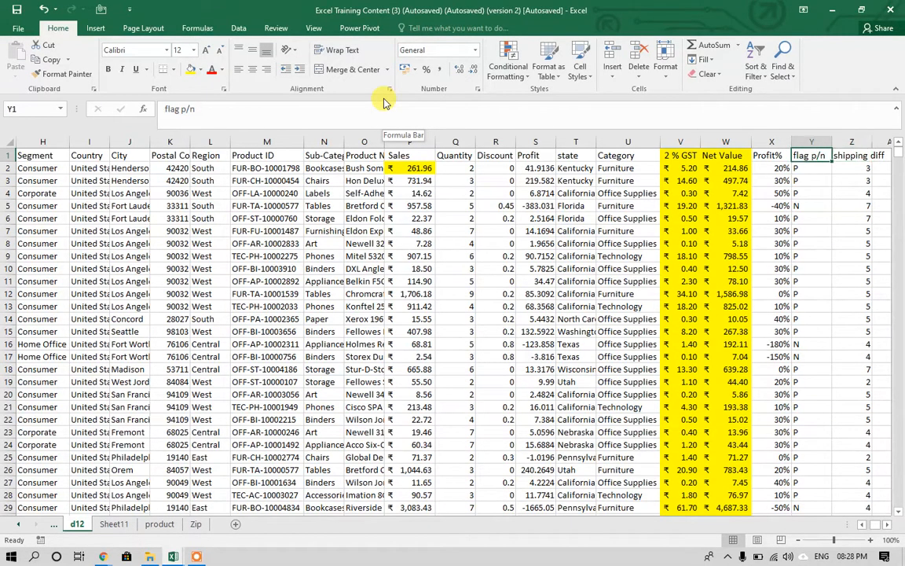
{"action": "left_click", "coordinate": [93, 29]}
{"action": "left_click", "coordinate": [19, 55]}
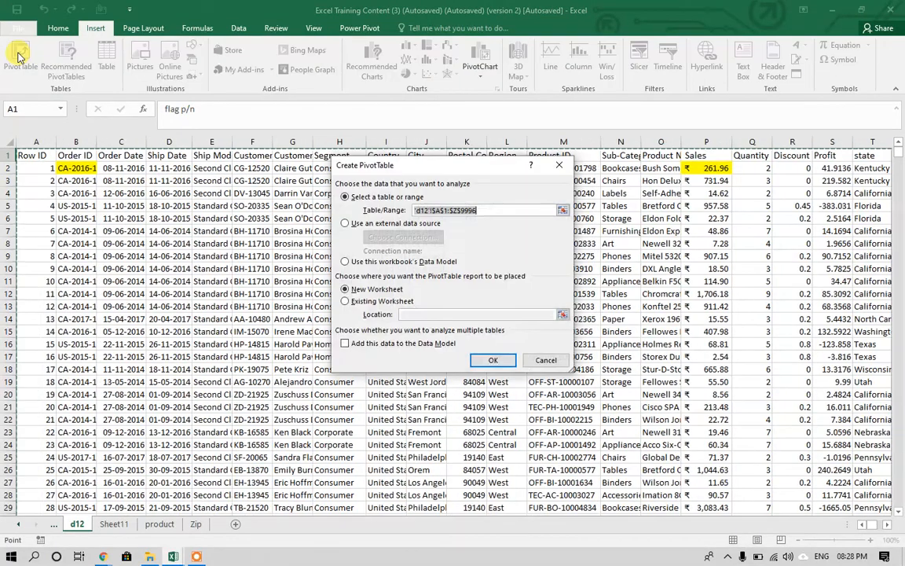
{"action": "left_click", "coordinate": [492, 360]}
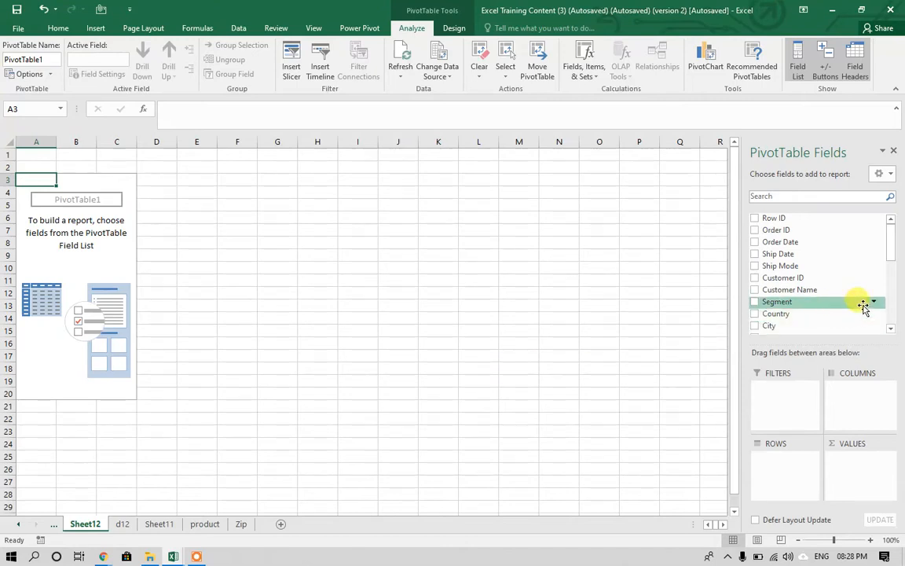
Put the state field in the PivotTable's rows and the flag p/n field in its columns.
{"action": "left_click_drag", "start_coordinate": [897, 250], "coordinate": [895, 369]}
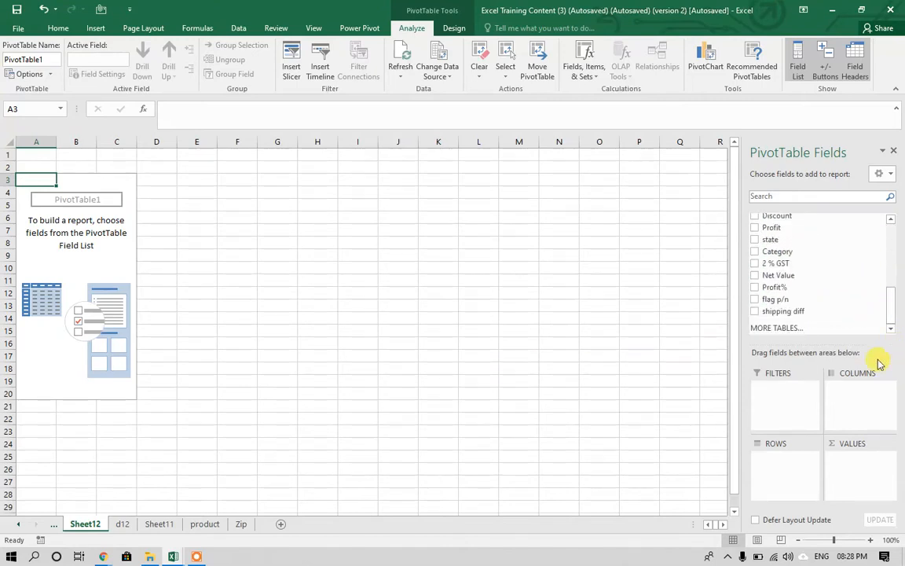
{"action": "left_click_drag", "start_coordinate": [772, 239], "coordinate": [789, 463]}
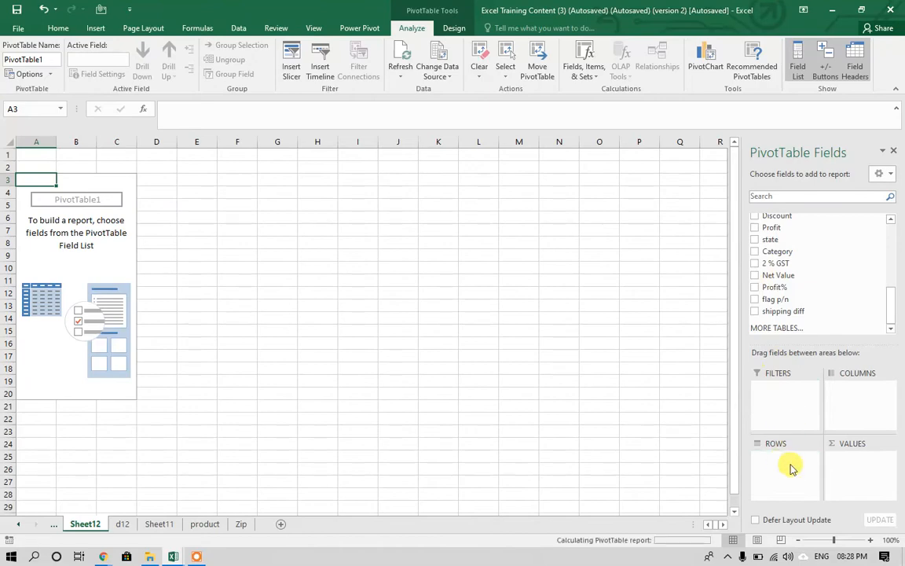
{"action": "left_click", "coordinate": [35, 373]}
{"action": "left_click", "coordinate": [45, 388]}
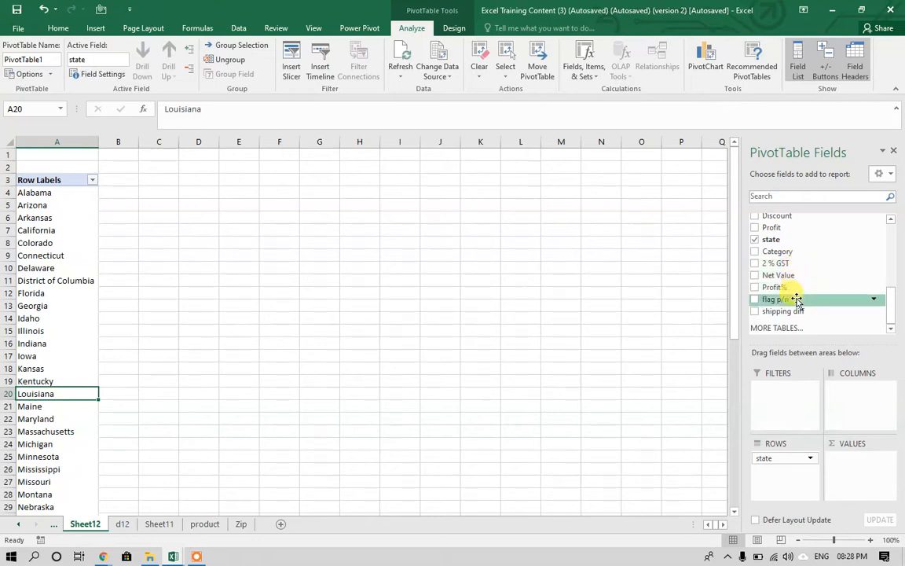
{"action": "left_click_drag", "start_coordinate": [796, 298], "coordinate": [856, 391]}
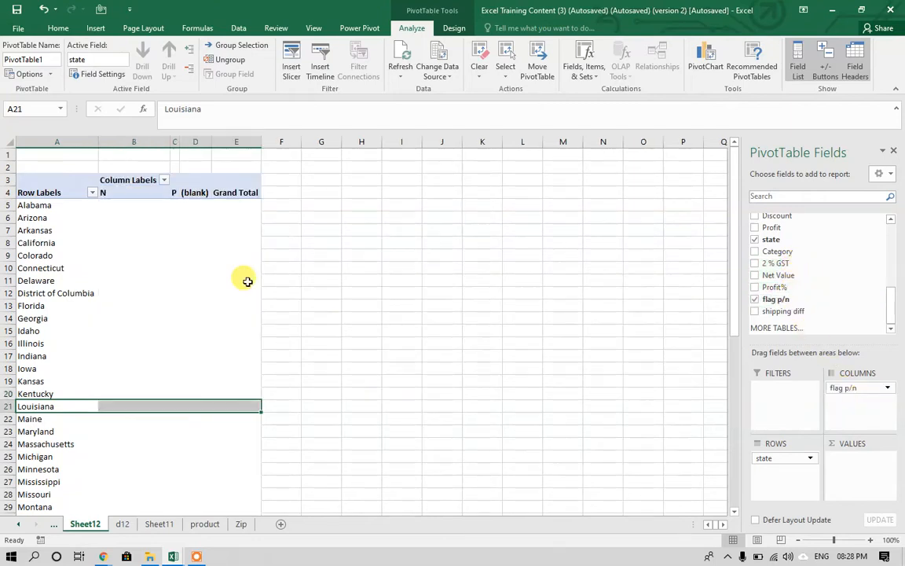
Examine the N and P columns of the PivotTable on Sheet12.
{"action": "left_click", "coordinate": [173, 190]}
{"action": "left_click", "coordinate": [169, 189]}
{"action": "left_click", "coordinate": [172, 189]}
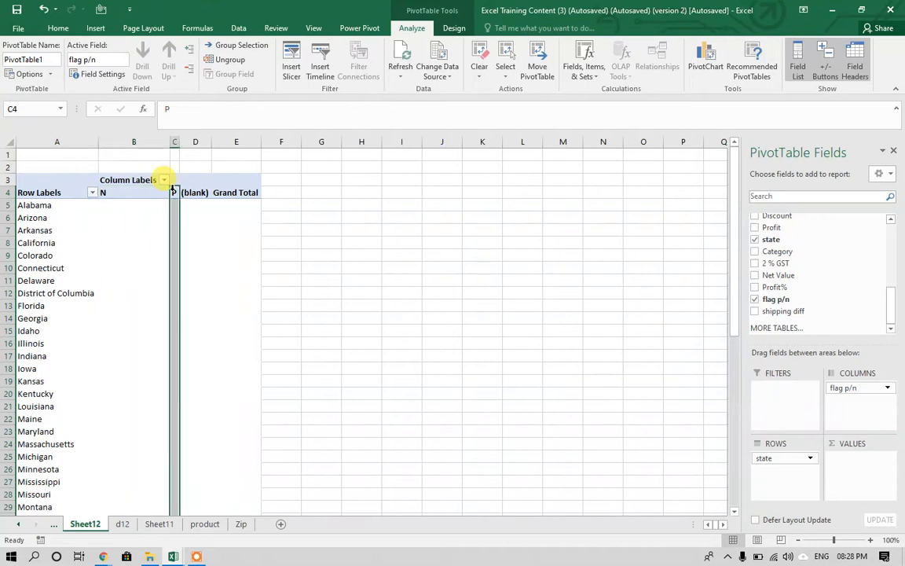
{"action": "left_click", "coordinate": [169, 190]}
{"action": "left_click", "coordinate": [172, 189]}
{"action": "left_click", "coordinate": [170, 189]}
{"action": "left_click", "coordinate": [173, 189]}
{"action": "left_click", "coordinate": [169, 189]}
{"action": "left_click", "coordinate": [173, 190]}
{"action": "left_click", "coordinate": [169, 189]}
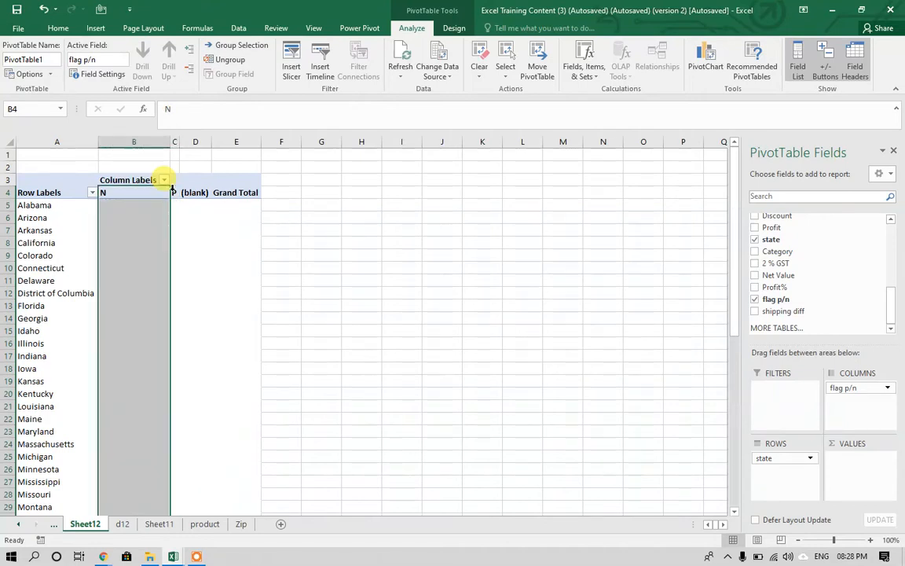
{"action": "left_click_drag", "start_coordinate": [774, 287], "coordinate": [862, 473]}
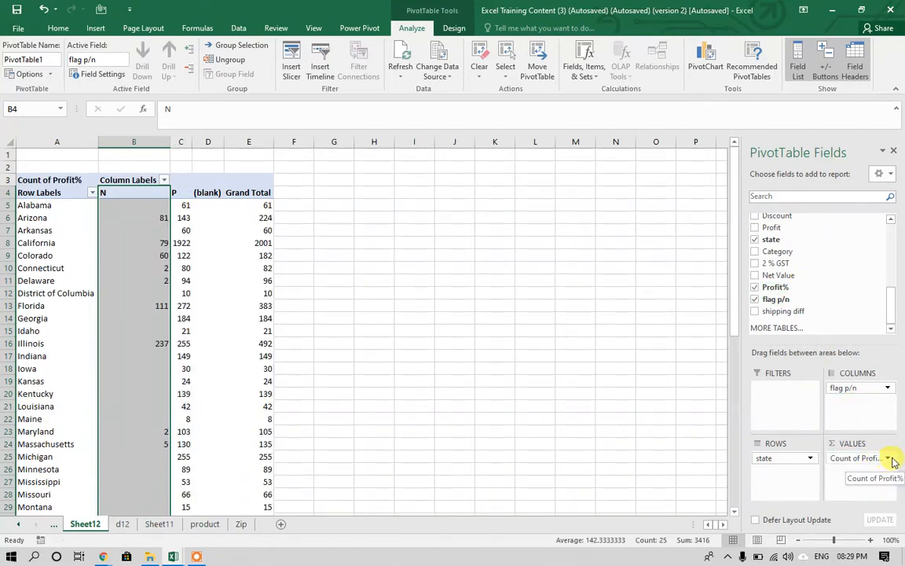
{"action": "left_click", "coordinate": [891, 460]}
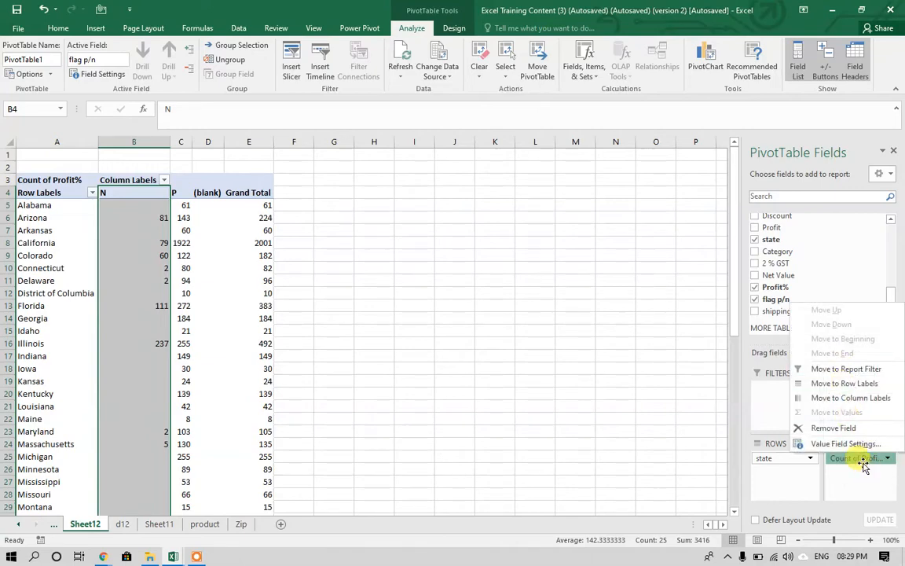
{"action": "left_click", "coordinate": [862, 463]}
{"action": "right_click", "coordinate": [662, 479]}
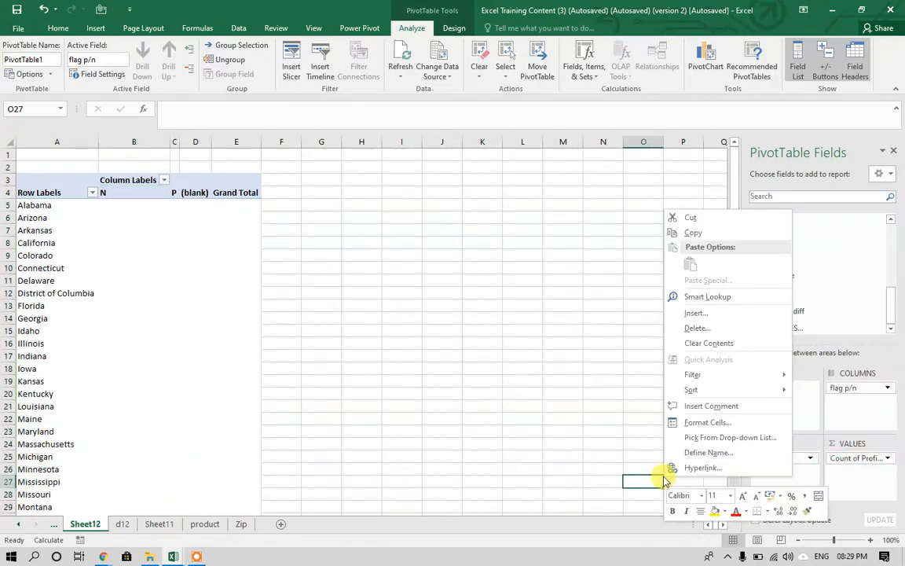
{"action": "left_click", "coordinate": [200, 280]}
{"action": "left_click", "coordinate": [228, 281]}
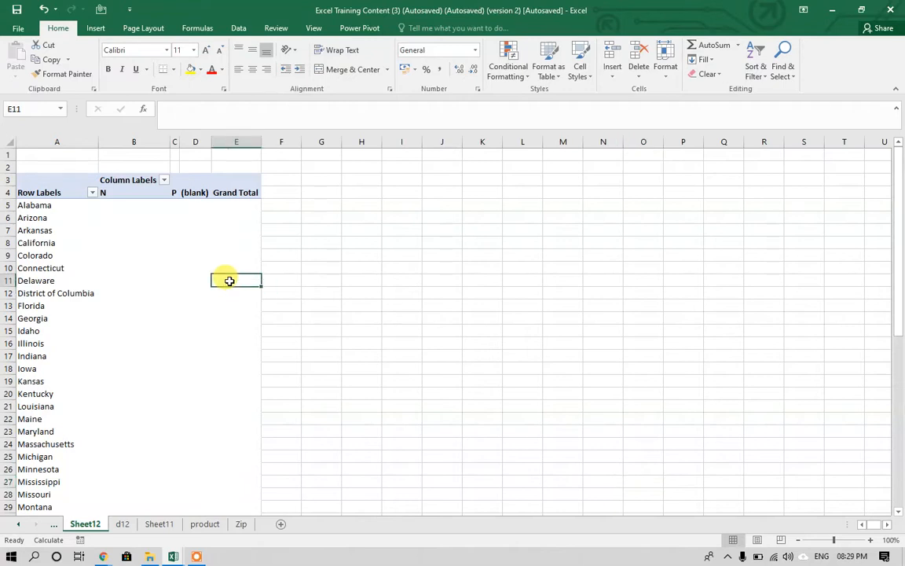
Add the Row ID field to the PivotTable's values to count rows per state and flag.
{"action": "left_click_drag", "start_coordinate": [895, 303], "coordinate": [893, 227]}
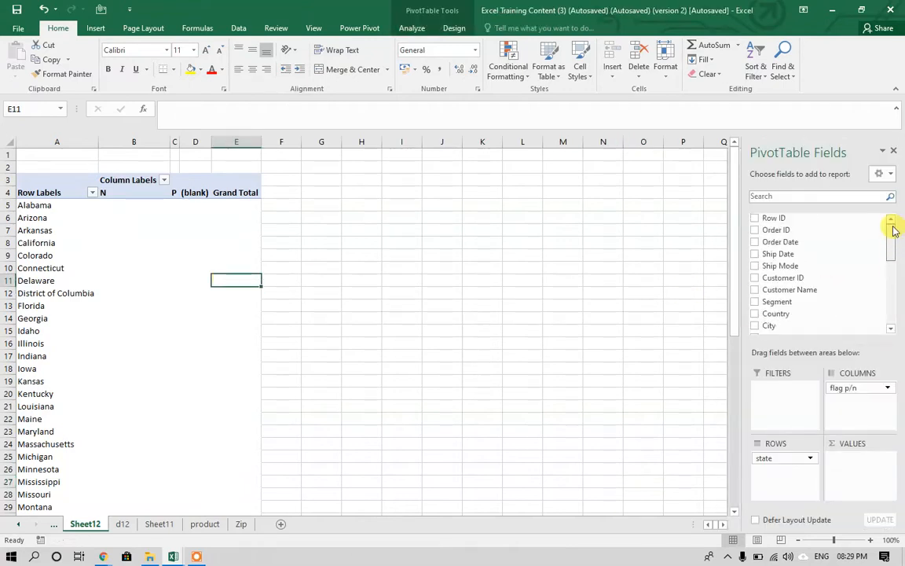
{"action": "left_click_drag", "start_coordinate": [814, 218], "coordinate": [859, 485]}
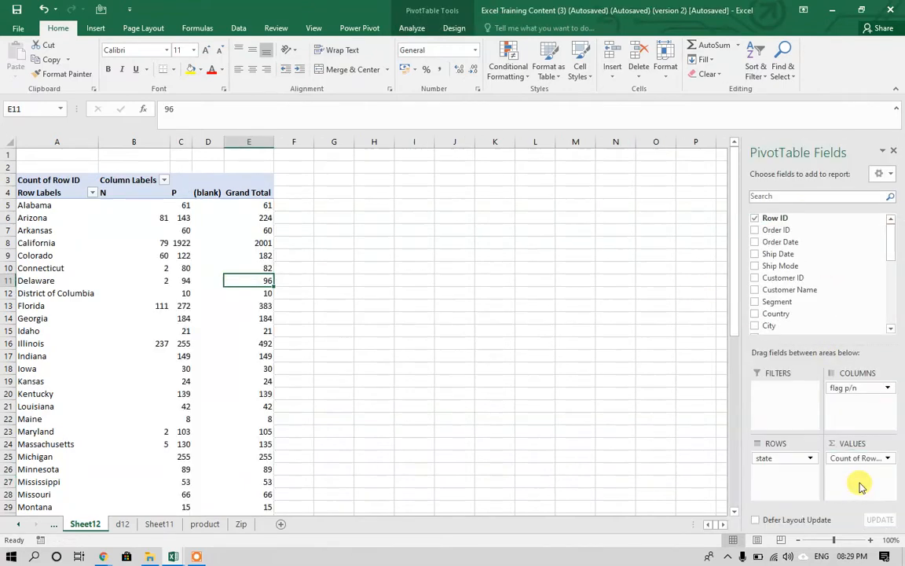
{"action": "left_click", "coordinate": [242, 256]}
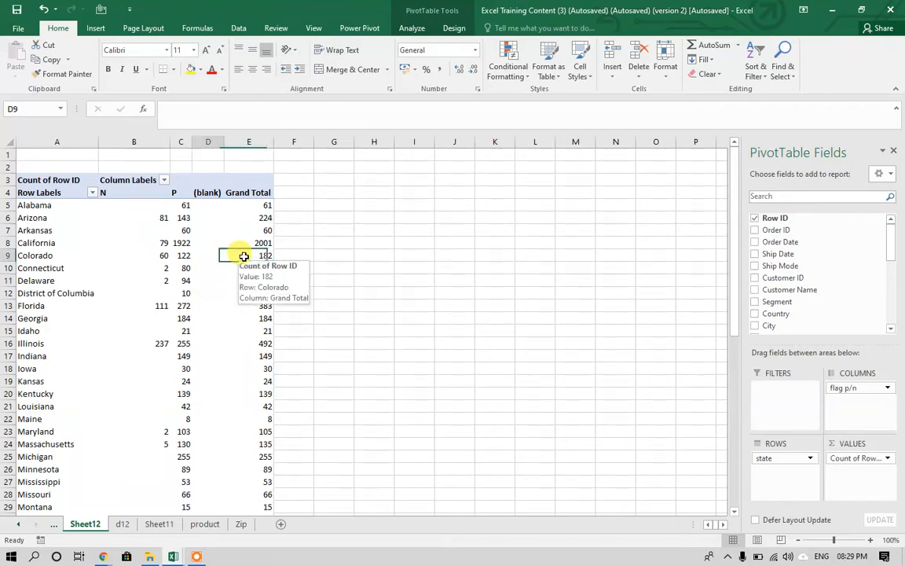
Review the Row ID counts per state for the N and P flags down to the Grand Total row.
{"action": "key", "text": "Up"}
{"action": "key", "text": "Up"}
{"action": "key", "text": "Up"}
{"action": "key", "text": "Right"}
{"action": "key", "text": "Right"}
{"action": "key", "text": "Left"}
{"action": "key", "text": "Left"}
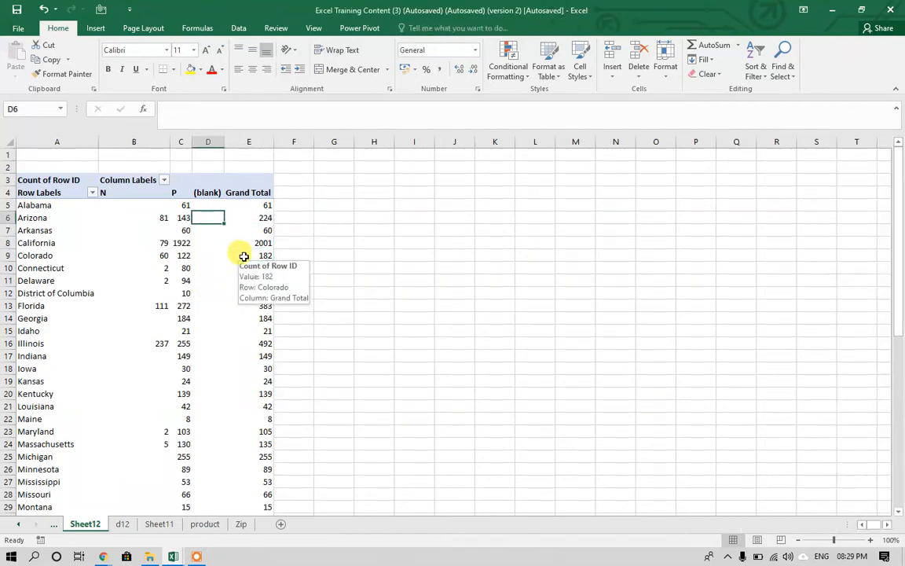
{"action": "key", "text": "Left"}
{"action": "key", "text": "Left"}
{"action": "key", "text": "Left"}
{"action": "key", "text": "ctrl+Down"}
{"action": "key", "text": "Down"}
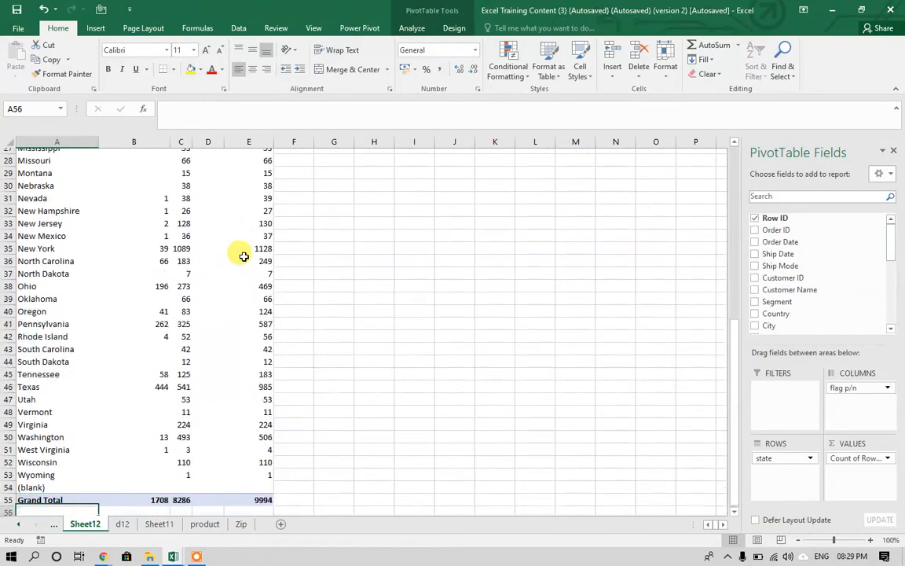
{"action": "key", "text": "Down"}
In E56, divide the P column's grand total by the overall grand total and format the result as a percentage.
{"action": "key", "text": "Right"}
{"action": "key", "text": "Right"}
{"action": "key", "text": "Right"}
{"action": "key", "text": "Up"}
{"action": "key", "text": "Right"}
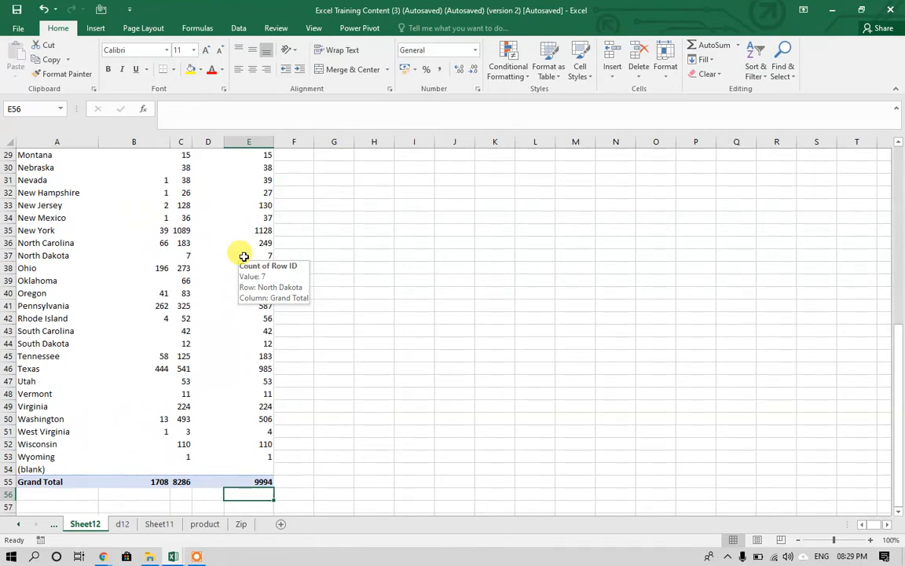
{"action": "type", "text": "="}
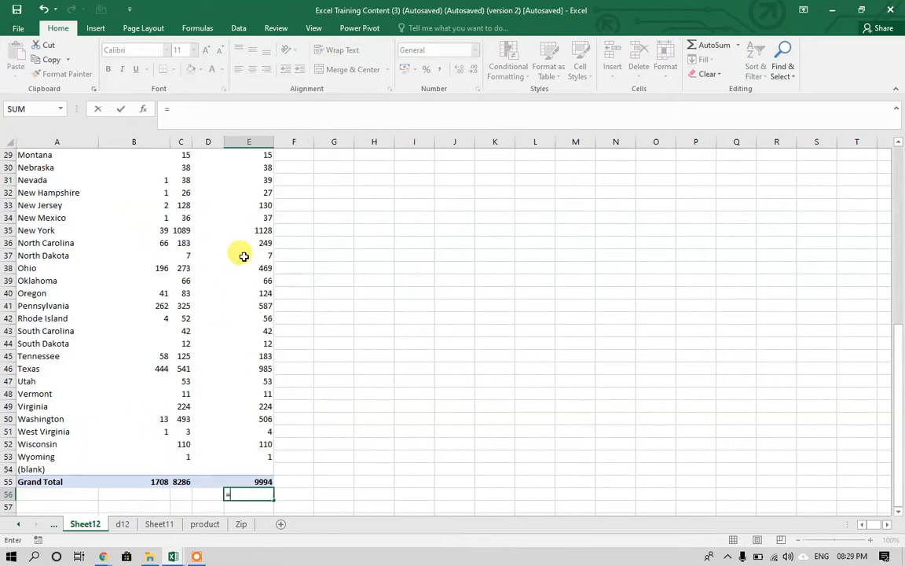
{"action": "left_click", "coordinate": [180, 481]}
{"action": "type", "text": "/n\",\"P\")/"}
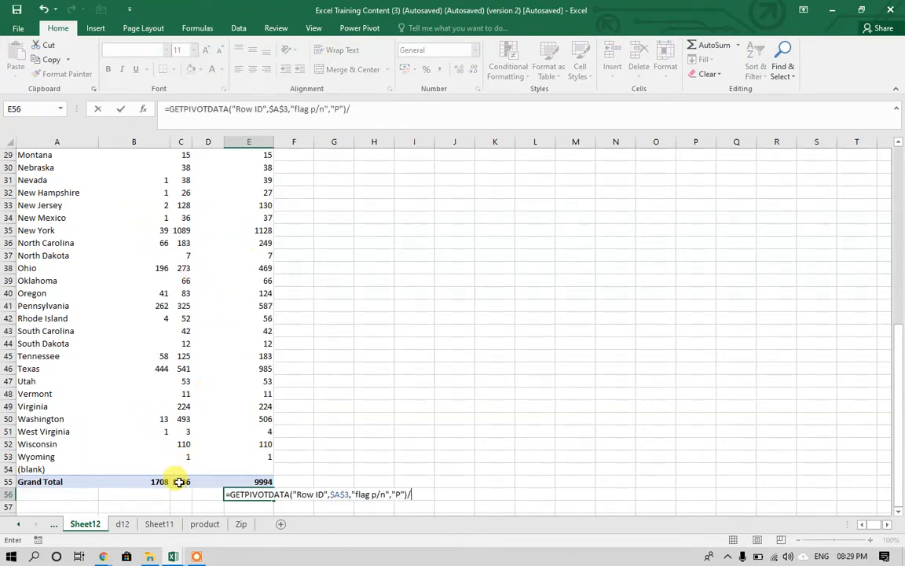
{"action": "left_click", "coordinate": [246, 479]}
{"action": "key", "text": "ctrl+Return"}
{"action": "key", "text": "ctrl+shift+5"}
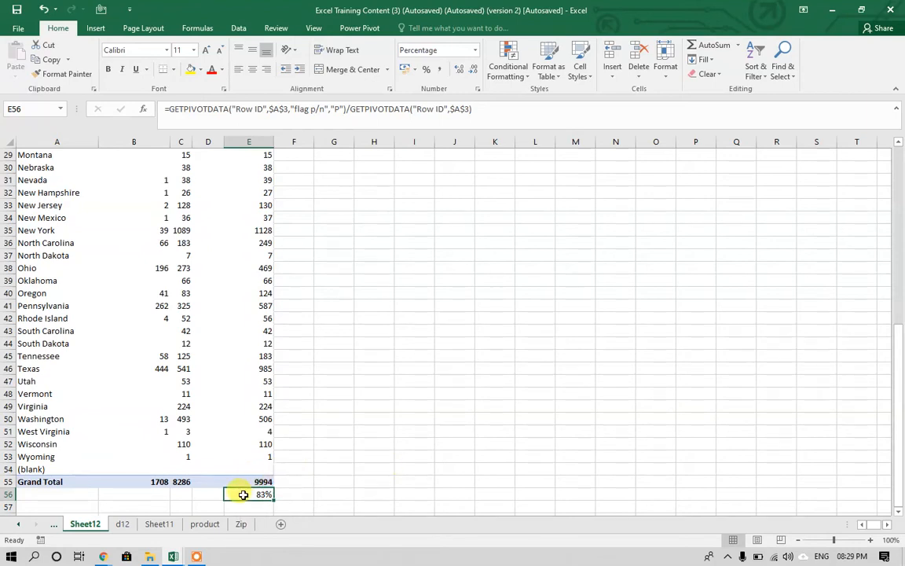
Calculate the share of the N flag in F56 with the formula =1-E56.
{"action": "key", "text": "Right"}
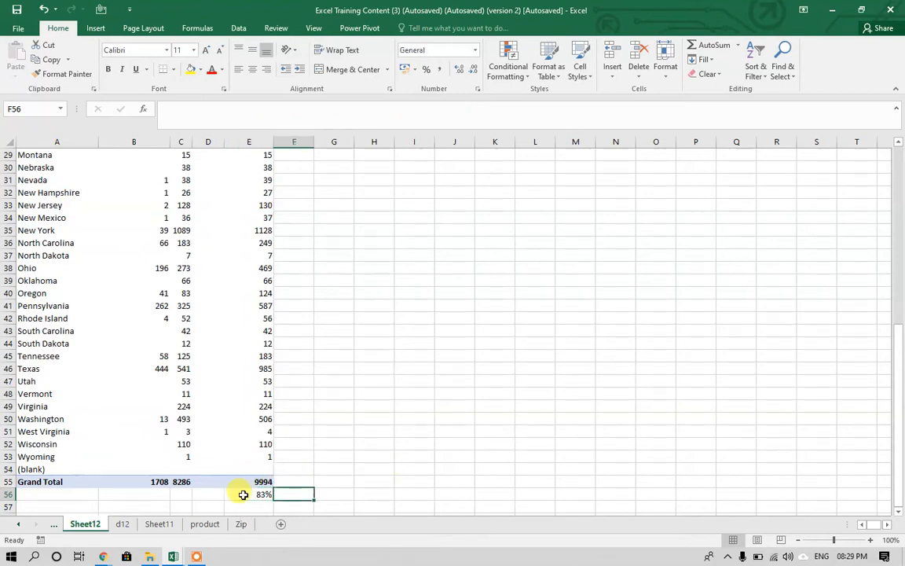
{"action": "type", "text": "=1"}
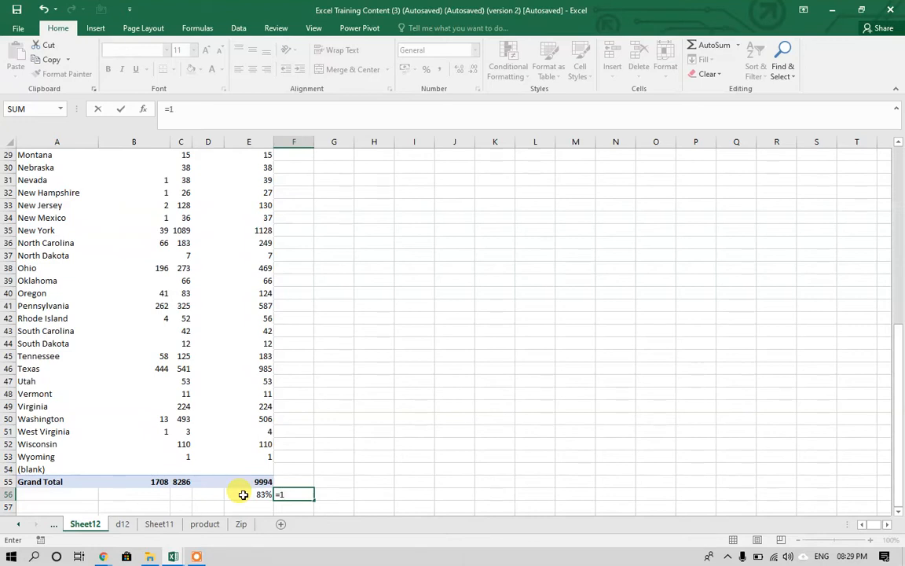
{"action": "type", "text": "-"}
{"action": "left_click", "coordinate": [245, 494]}
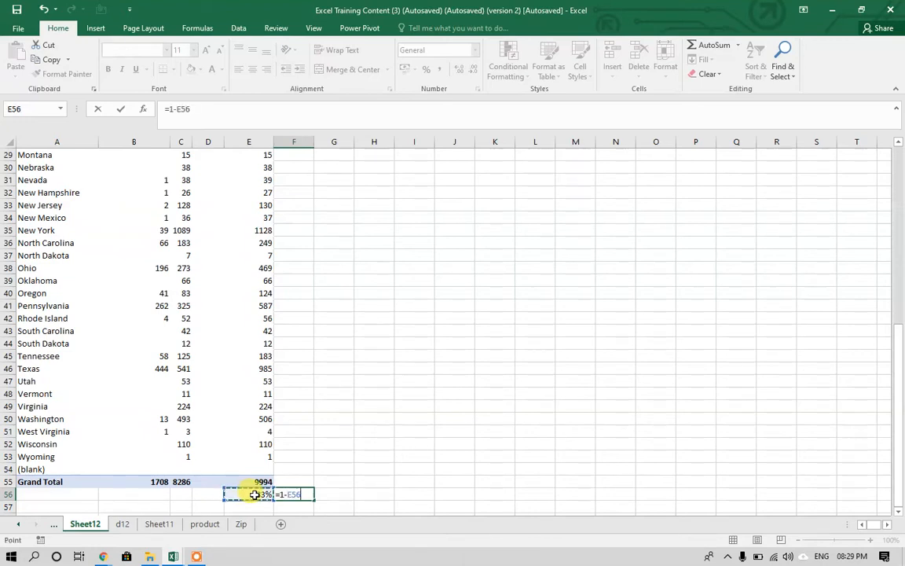
{"action": "key", "text": "ctrl+Return"}
{"action": "left_click", "coordinate": [255, 494]}
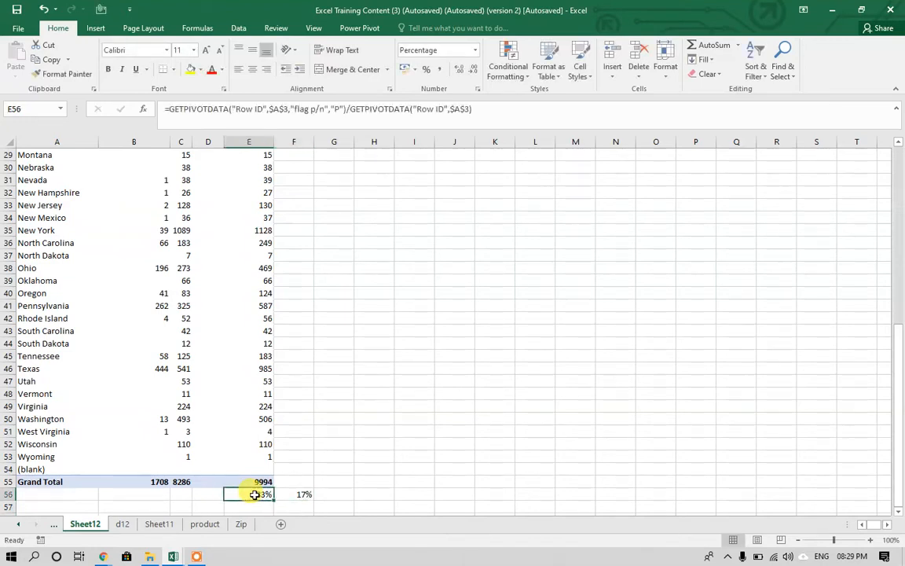
{"action": "key", "text": "Right"}
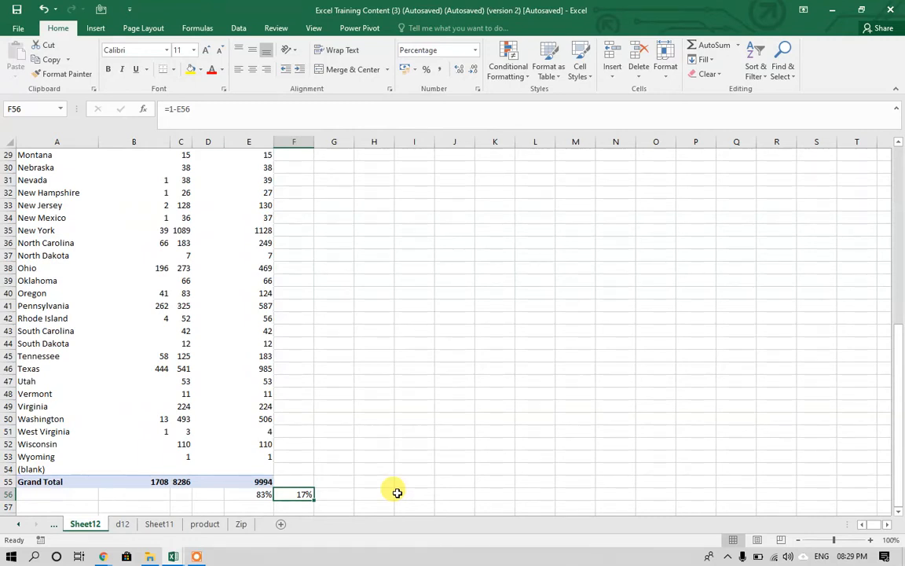
{"action": "key", "text": "Left"}
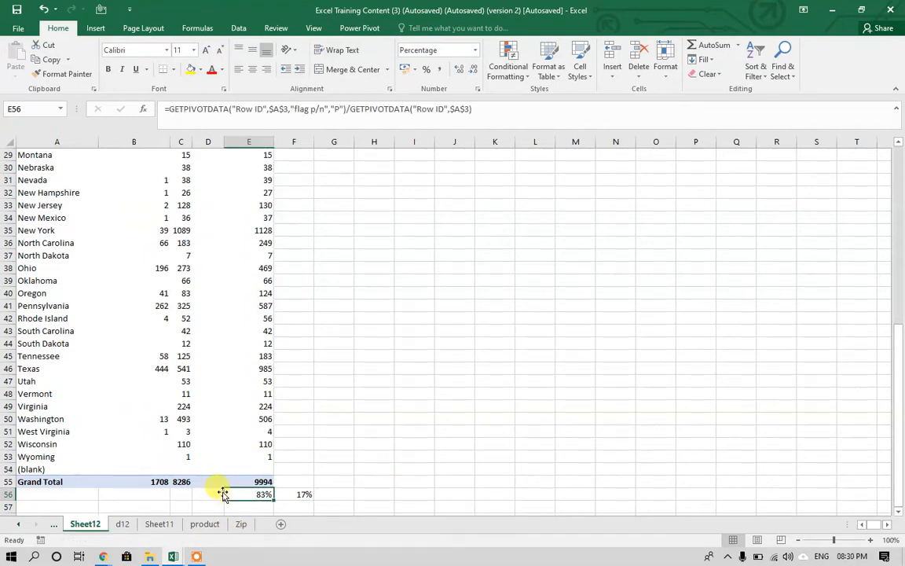
Clear the percentage formulas from E56 and F56 below the PivotTable.
{"action": "key", "text": "Delete"}
{"action": "left_click", "coordinate": [333, 481]}
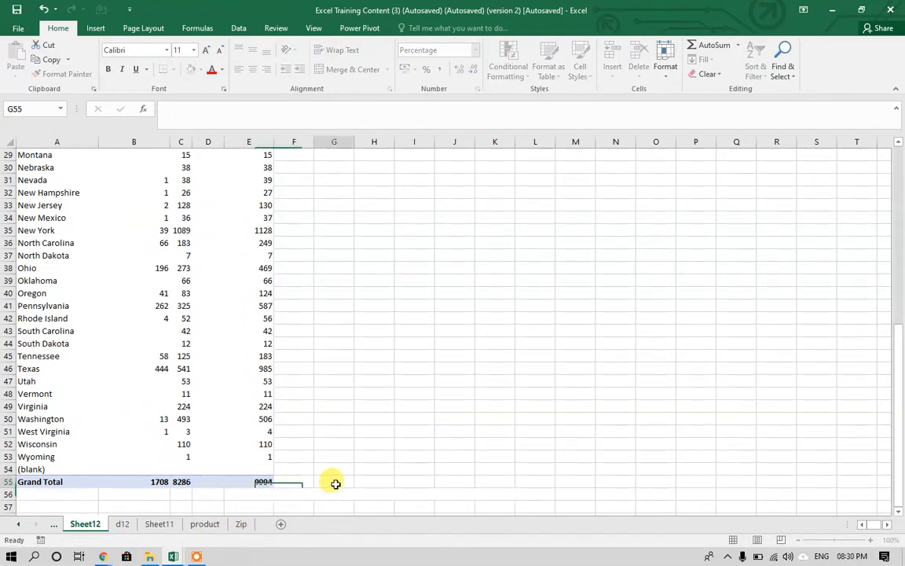
{"action": "left_click", "coordinate": [293, 493]}
{"action": "key", "text": "Delete"}
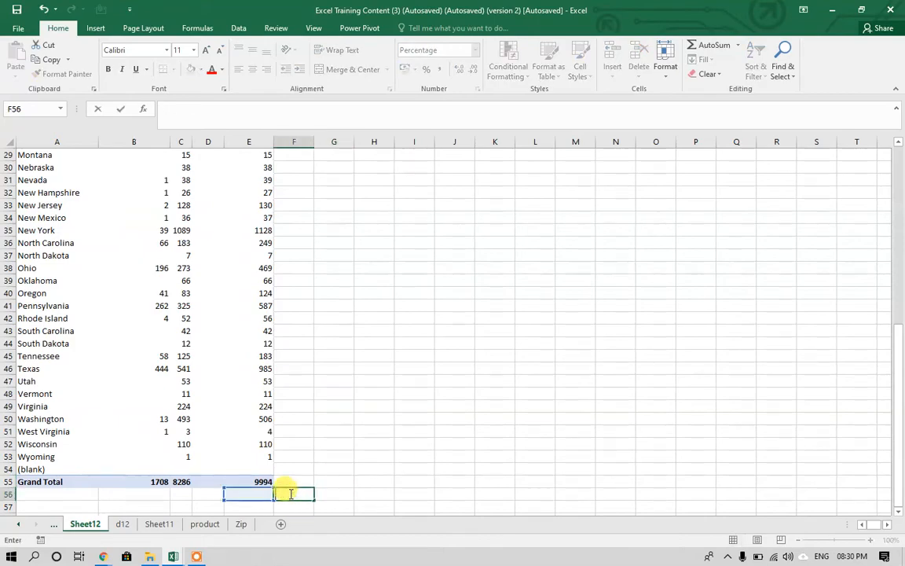
{"action": "left_click", "coordinate": [322, 442]}
Review the d12 sheet's row 4 values and formulas from Discount across to the Profit% column.
{"action": "left_click", "coordinate": [122, 523]}
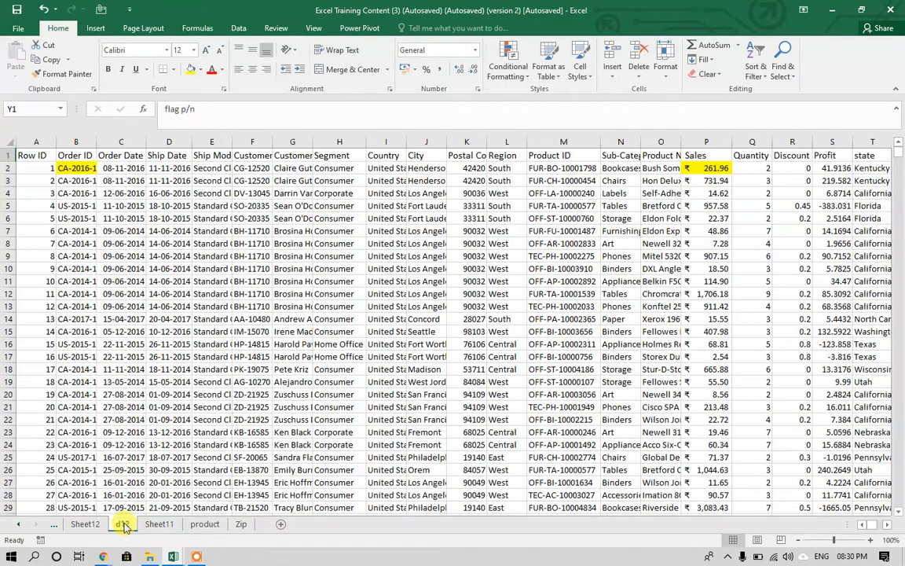
{"action": "left_click", "coordinate": [784, 192]}
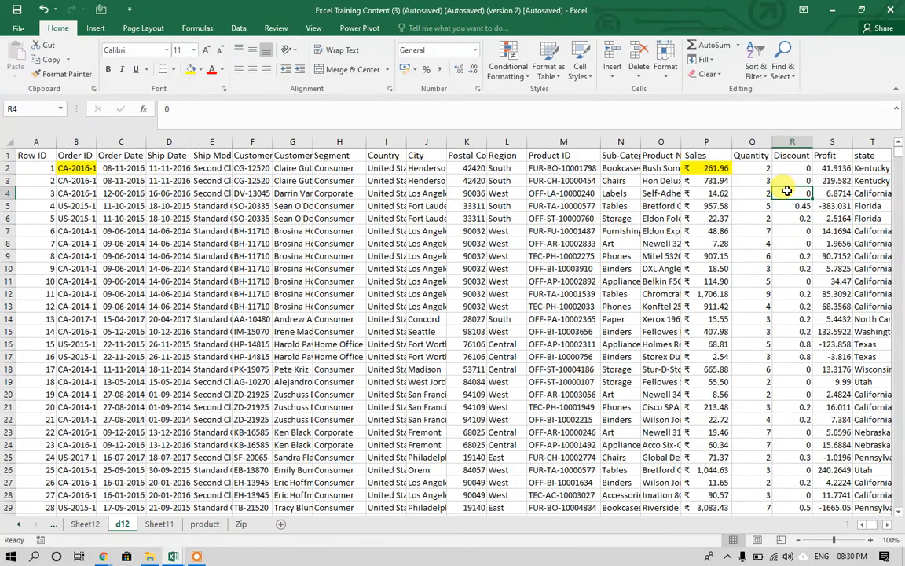
{"action": "key", "text": "Right"}
{"action": "key", "text": "Right"}
{"action": "key", "text": "Right"}
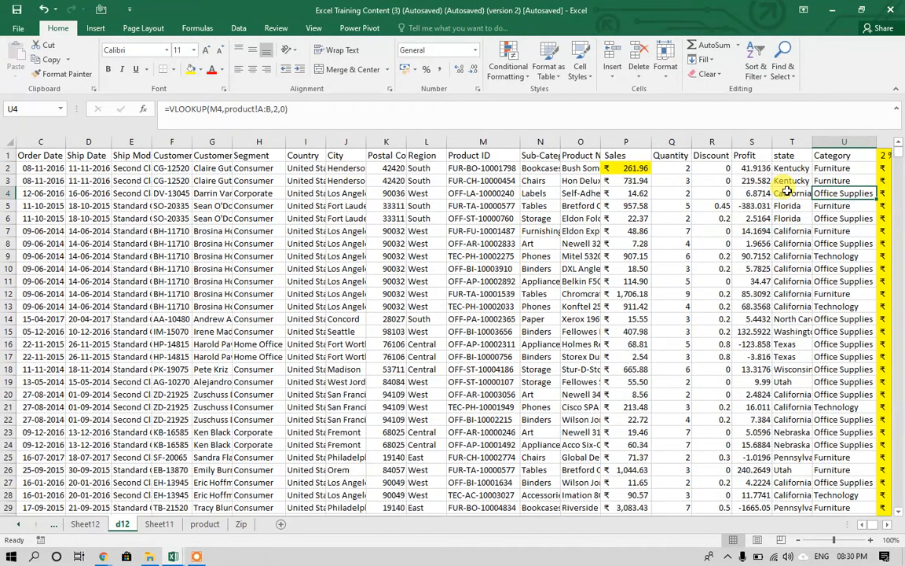
{"action": "key", "text": "Right"}
{"action": "key", "text": "Right"}
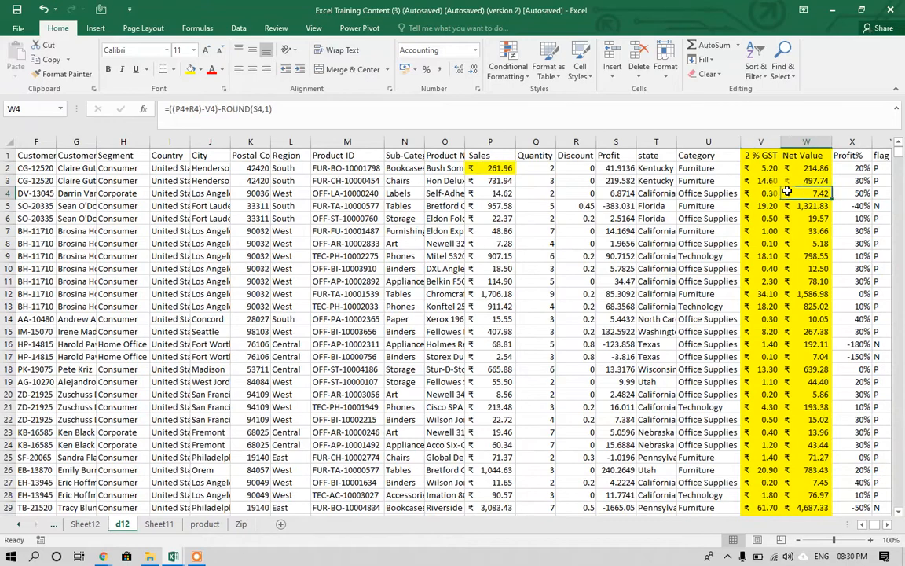
{"action": "key", "text": "Right"}
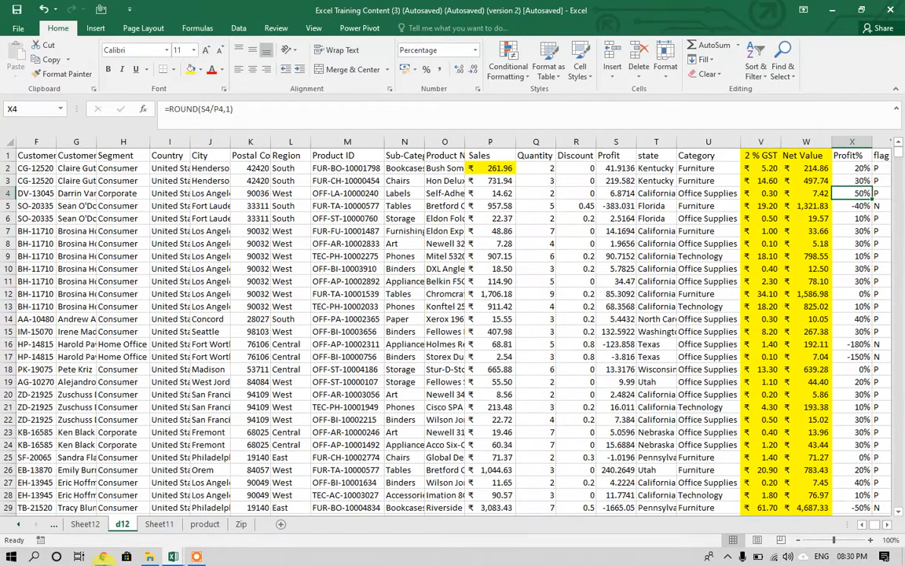
Review the state counts in the Sheet12 PivotTable from New York up to the Alabama row.
{"action": "left_click", "coordinate": [86, 524]}
{"action": "left_click_drag", "start_coordinate": [143, 230], "coordinate": [56, 275]}
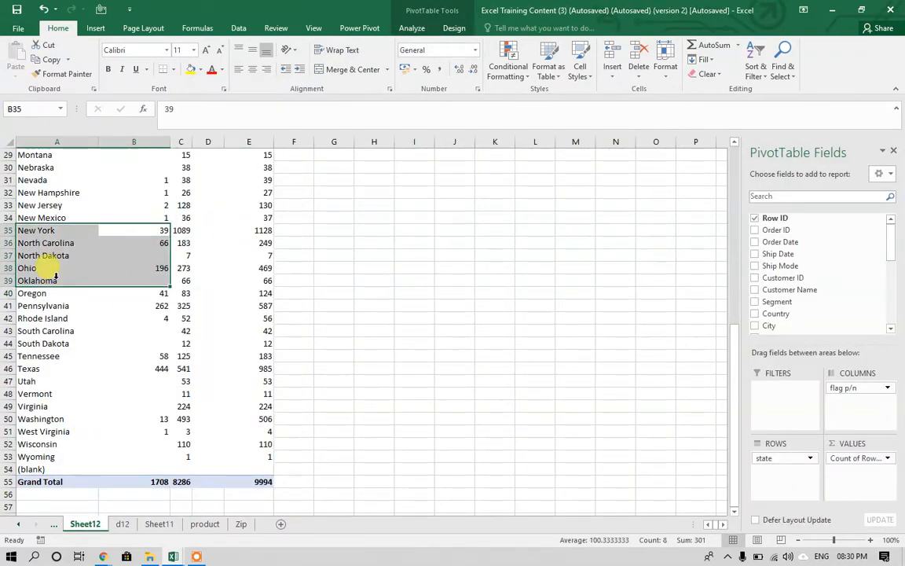
{"action": "key", "text": "Up"}
{"action": "key", "text": "Up"}
{"action": "key", "text": "Up"}
{"action": "key", "text": "Up"}
{"action": "key", "text": "Left"}
{"action": "key", "text": "Up"}
{"action": "key", "text": "Up"}
{"action": "key", "text": "Up"}
{"action": "key", "text": "Up"}
{"action": "key", "text": "Up"}
{"action": "key", "text": "Up"}
{"action": "key", "text": "Up"}
{"action": "key", "text": "Up"}
{"action": "key", "text": "Up"}
{"action": "key", "text": "Up"}
{"action": "key", "text": "Up"}
{"action": "key", "text": "Up"}
{"action": "key", "text": "Up"}
{"action": "key", "text": "Up"}
{"action": "key", "text": "Up"}
{"action": "key", "text": "Up"}
{"action": "key", "text": "Up"}
{"action": "key", "text": "Up"}
{"action": "key", "text": "Up"}
{"action": "key", "text": "Up"}
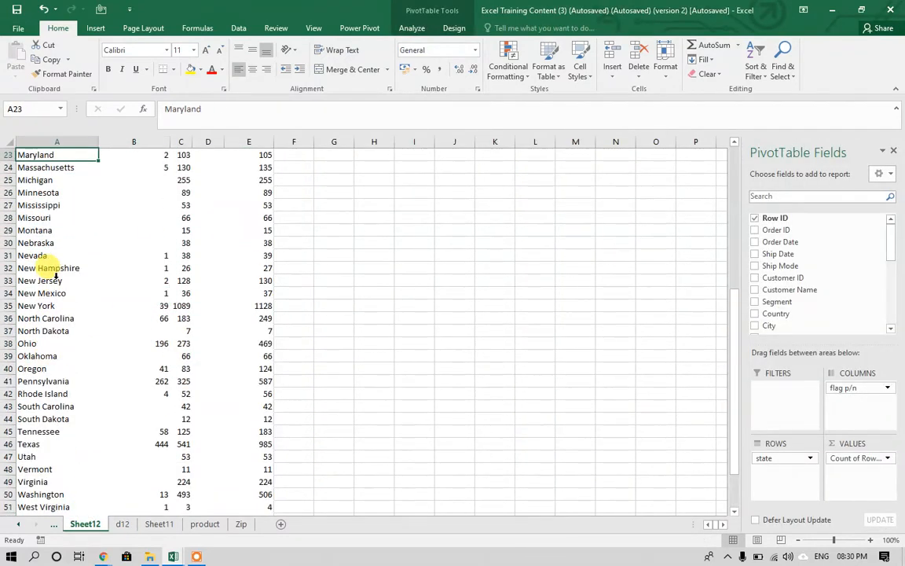
{"action": "key", "text": "Down"}
{"action": "key", "text": "Down"}
{"action": "key", "text": "Right"}
{"action": "key", "text": "Right"}
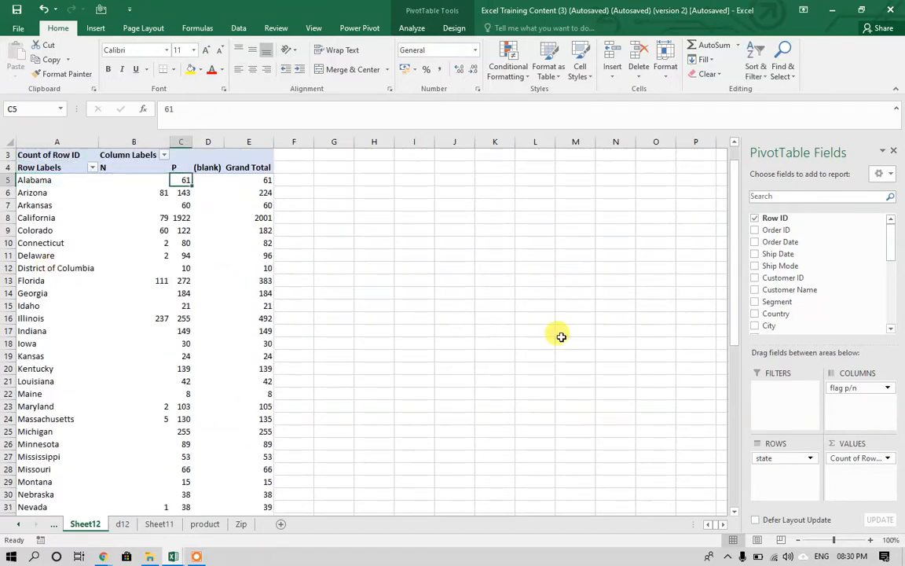
Remove the Row ID count from the PivotTable's values and the flag p/n field from its columns.
{"action": "left_click_drag", "start_coordinate": [858, 459], "coordinate": [642, 422]}
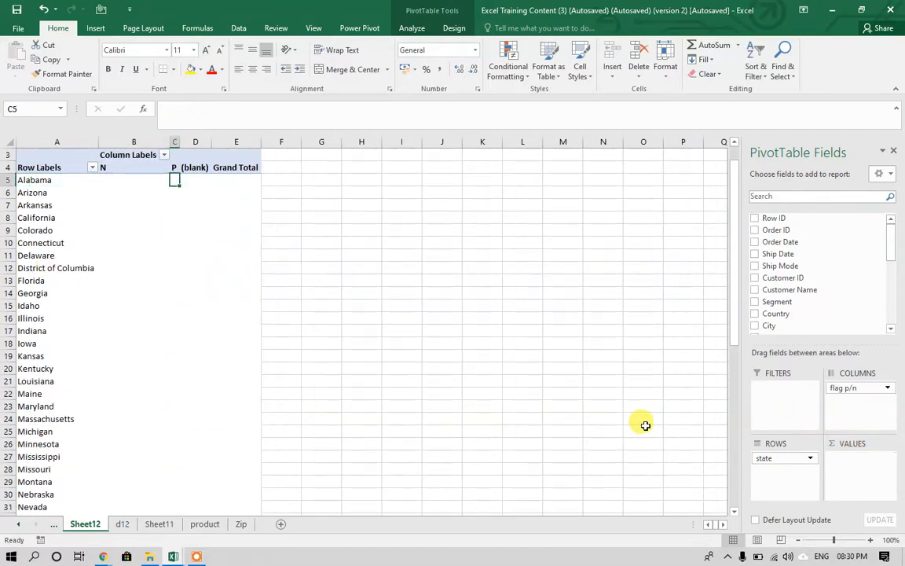
{"action": "left_click_drag", "start_coordinate": [857, 390], "coordinate": [660, 384]}
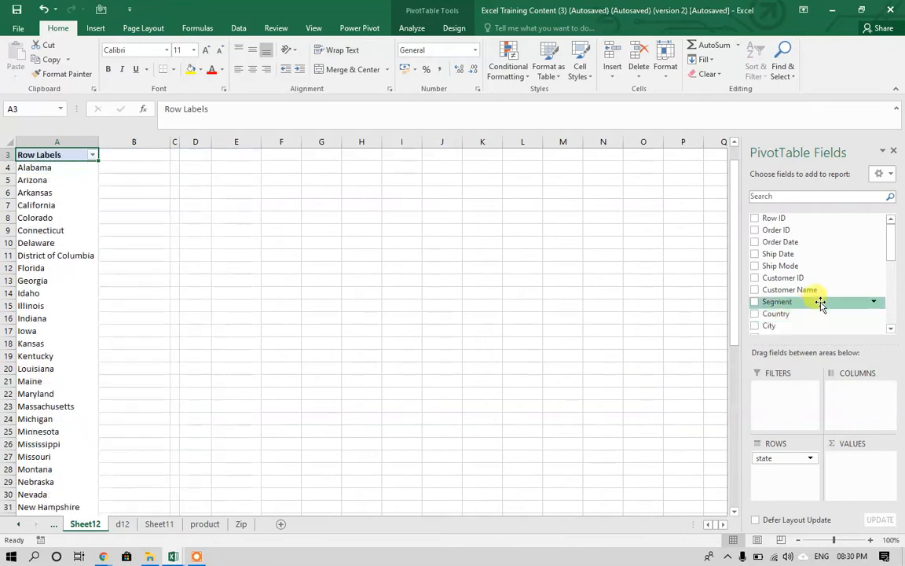
Place the Profit% field in the PivotTable's rows beneath the state field and inspect the Alabama group.
{"action": "left_click_drag", "start_coordinate": [893, 254], "coordinate": [889, 351]}
{"action": "left_click_drag", "start_coordinate": [793, 289], "coordinate": [779, 471]}
{"action": "left_click_drag", "start_coordinate": [854, 407], "coordinate": [784, 471]}
{"action": "left_click", "coordinate": [22, 164]}
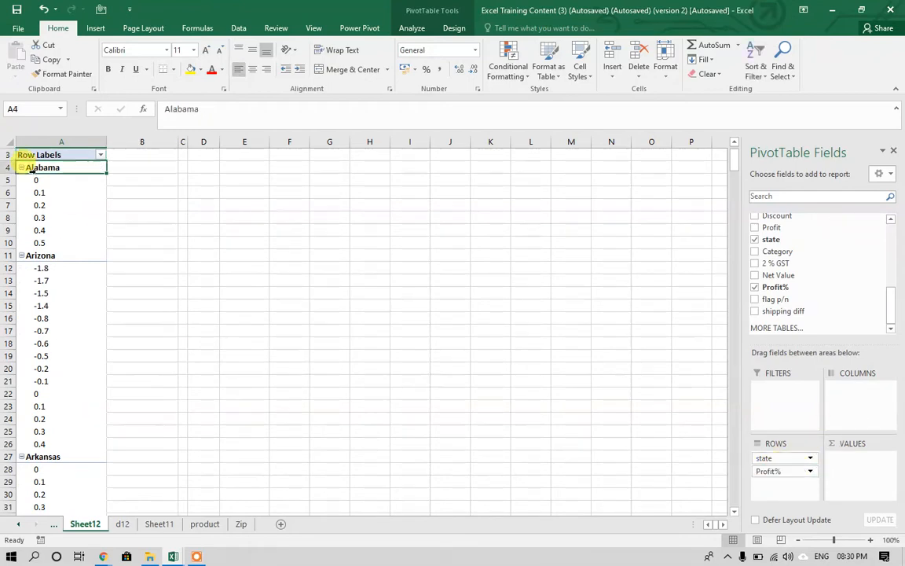
{"action": "left_click", "coordinate": [61, 205]}
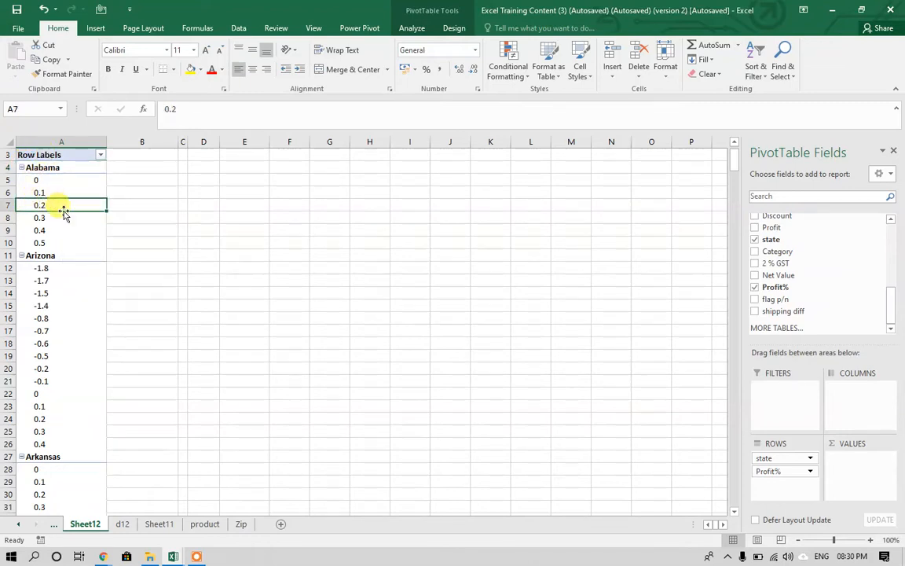
Move the Profit% field from the PivotTable's rows to its values.
{"action": "right_click", "coordinate": [63, 207]}
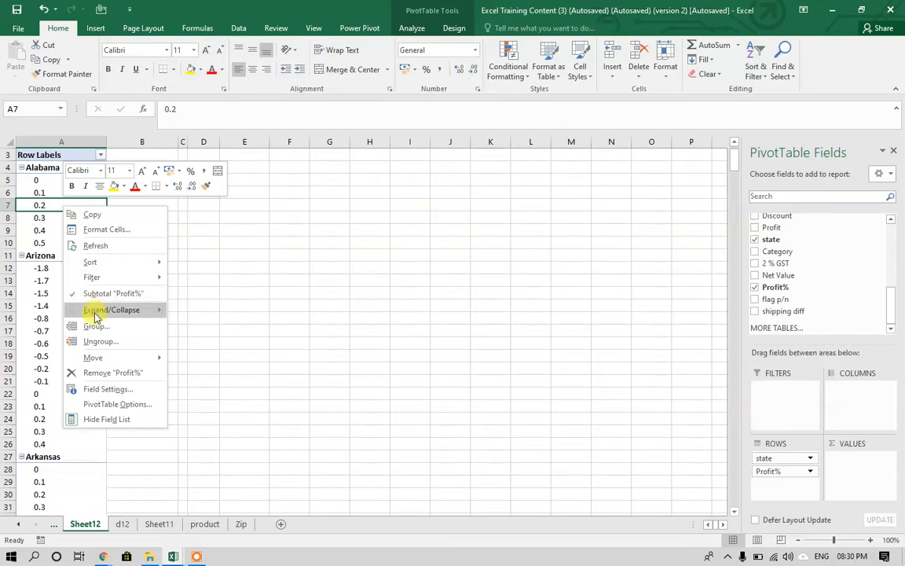
{"action": "left_click", "coordinate": [455, 311]}
{"action": "left_click_drag", "start_coordinate": [778, 474], "coordinate": [863, 475]}
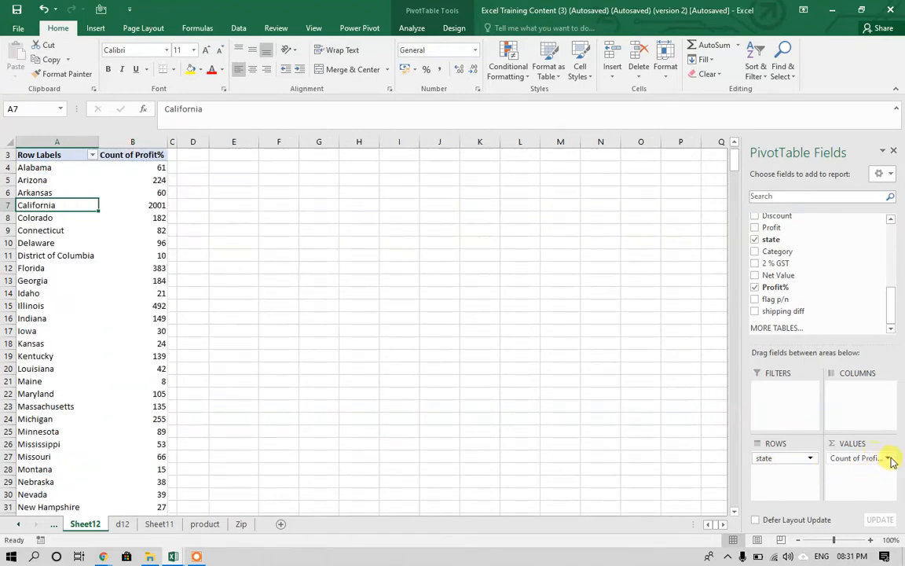
Summarize the PivotTable's Profit% values by Sum and check the figure for California.
{"action": "left_click", "coordinate": [887, 458]}
{"action": "left_click", "coordinate": [852, 444]}
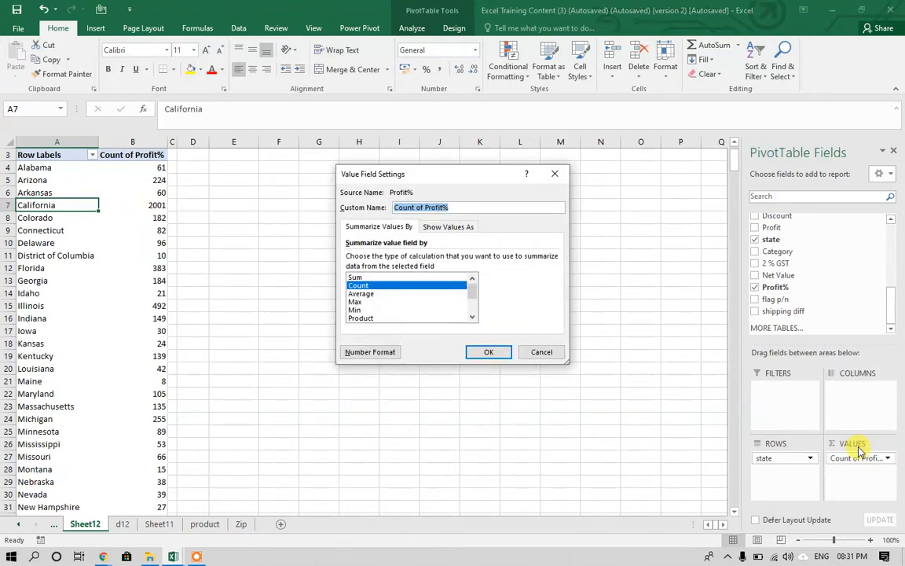
{"action": "left_click", "coordinate": [355, 278]}
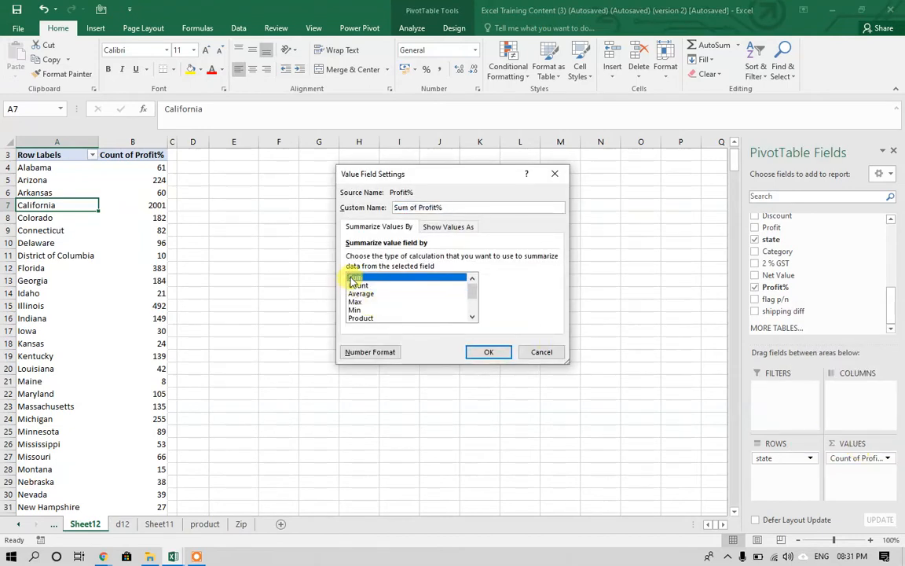
{"action": "left_click", "coordinate": [486, 351]}
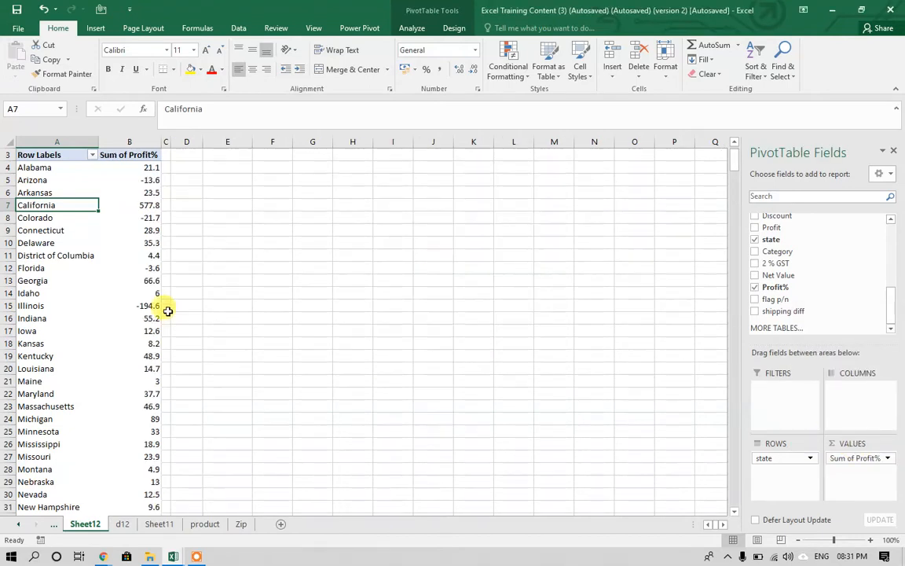
{"action": "left_click", "coordinate": [133, 204]}
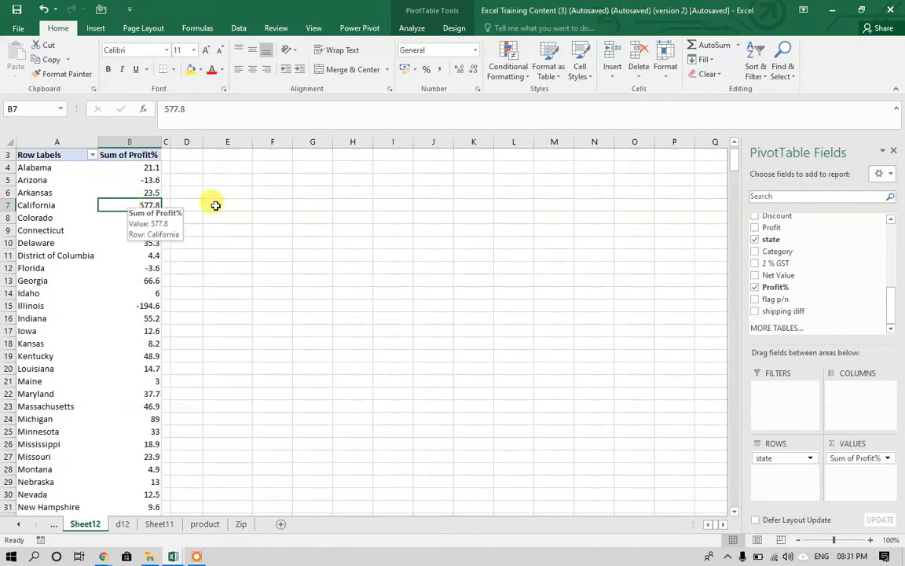
Summarize the PivotTable's Profit% values by Average and format the value column as whole percentages.
{"action": "left_click", "coordinate": [888, 459]}
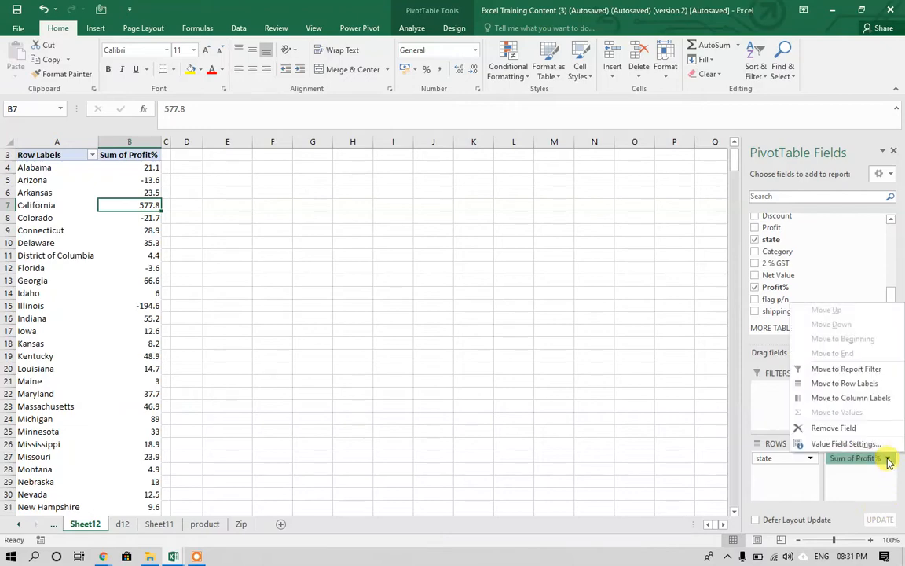
{"action": "left_click", "coordinate": [864, 497]}
{"action": "left_click", "coordinate": [368, 293]}
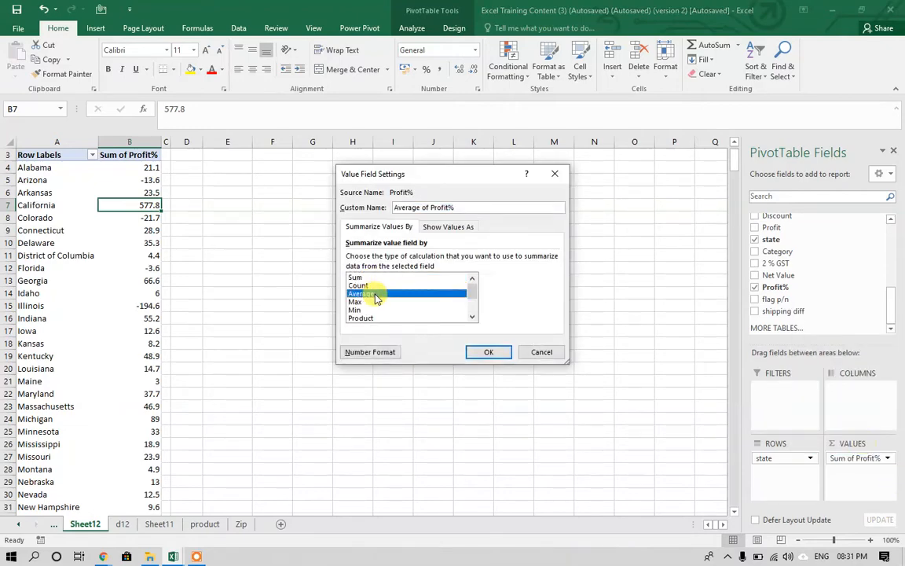
{"action": "left_click", "coordinate": [489, 353]}
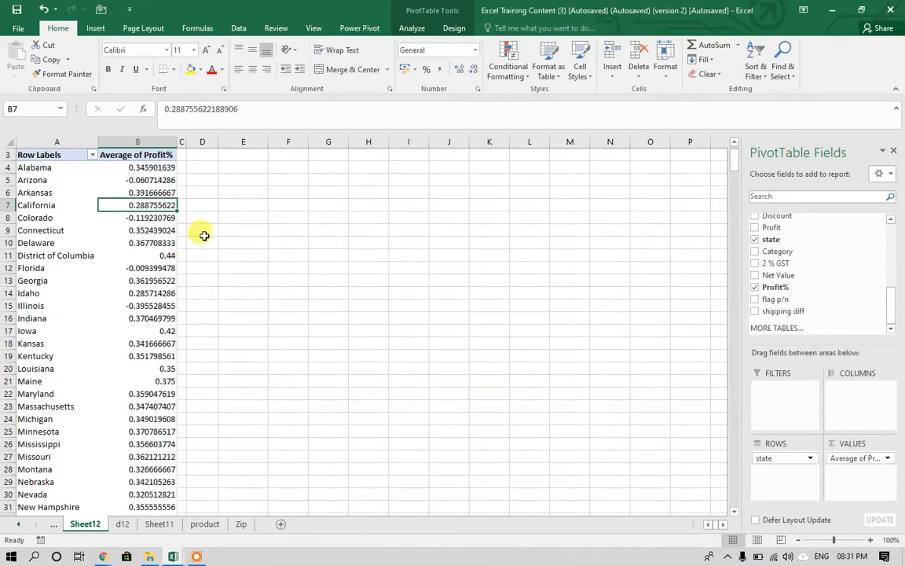
{"action": "left_click", "coordinate": [146, 136]}
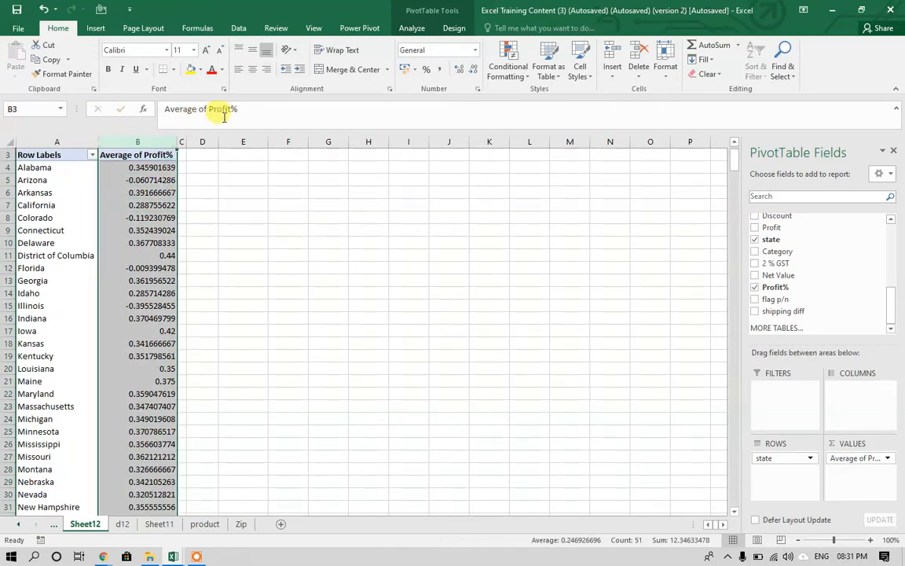
{"action": "key", "text": "ctrl+shift+5"}
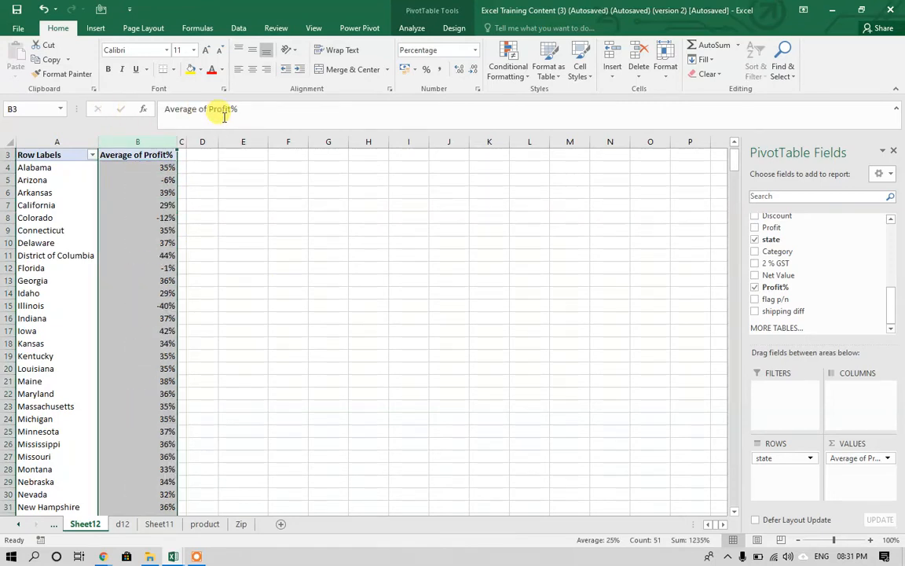
Review the average Profit% values of the first states up to the Average of Profit% header.
{"action": "left_click", "coordinate": [143, 267]}
{"action": "key", "text": "Up"}
{"action": "key", "text": "Up"}
{"action": "key", "text": "Up"}
{"action": "key", "text": "Up"}
{"action": "key", "text": "Up"}
{"action": "key", "text": "Up"}
{"action": "key", "text": "Up"}
{"action": "key", "text": "Up"}
{"action": "key", "text": "Up"}
{"action": "key", "text": "Up"}
{"action": "key", "text": "Up"}
{"action": "key", "text": "Down"}
{"action": "key", "text": "Down"}
{"action": "key", "text": "Down"}
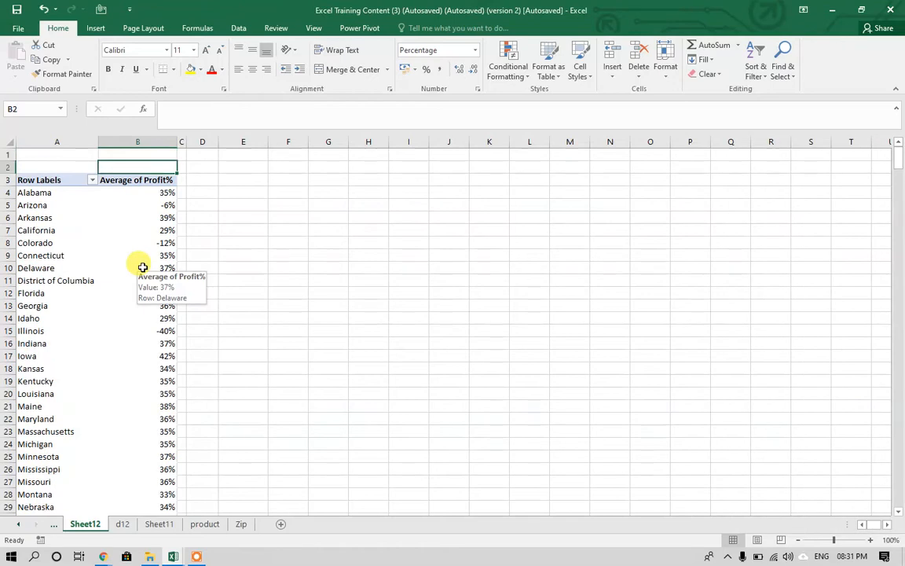
{"action": "key", "text": "Up"}
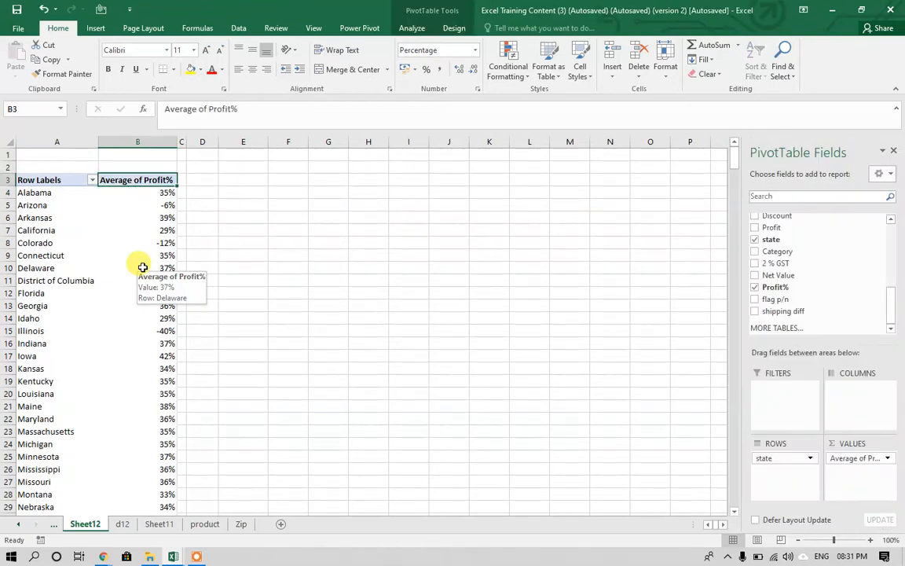
Insert a 2-D clustered column PivotChart from columns A and B of the state averages.
{"action": "left_click", "coordinate": [61, 138]}
{"action": "left_click_drag", "start_coordinate": [60, 138], "coordinate": [134, 141]}
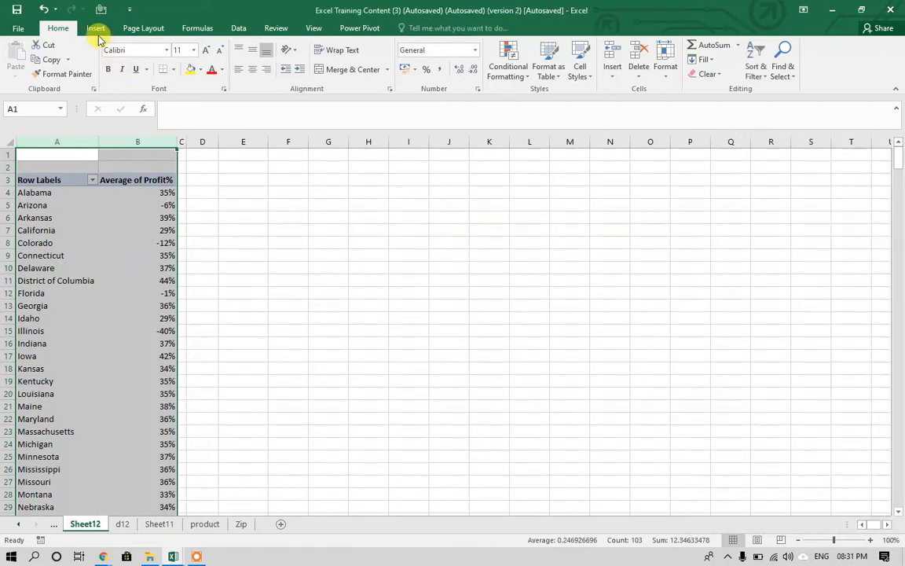
{"action": "left_click", "coordinate": [95, 29]}
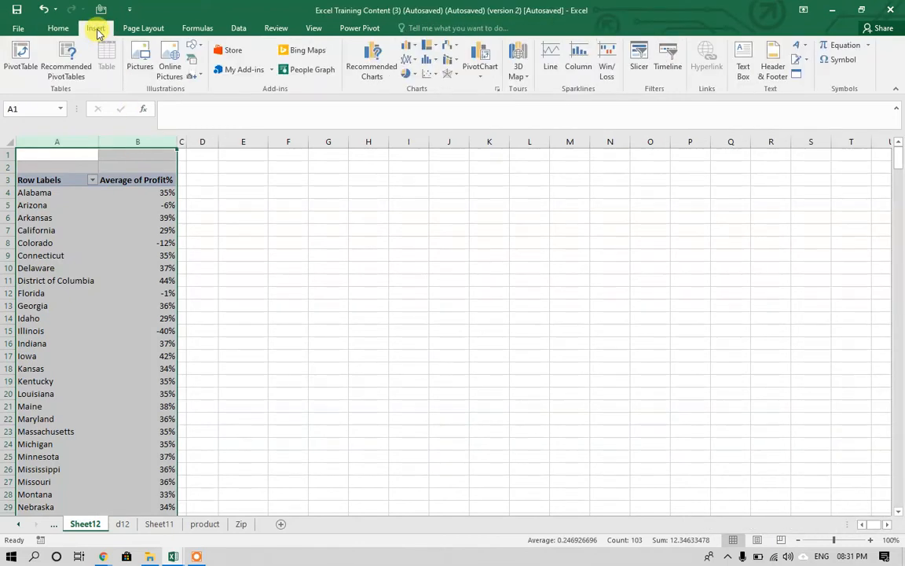
{"action": "left_click", "coordinate": [411, 47]}
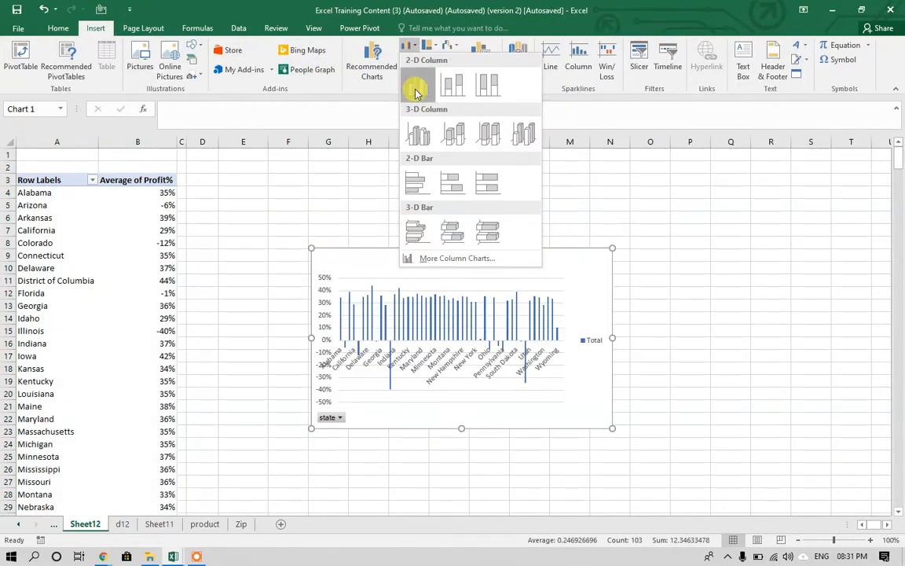
{"action": "left_click", "coordinate": [417, 84]}
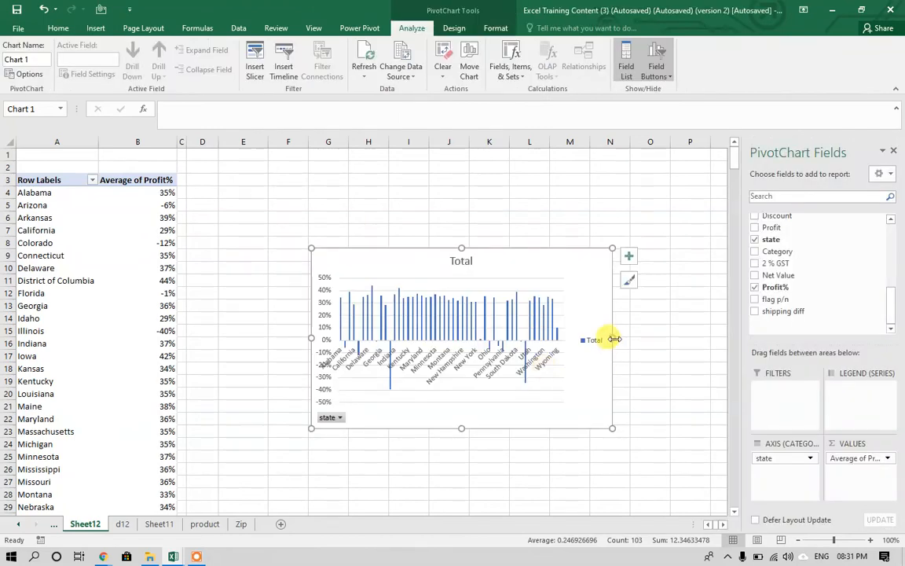
Widen the PivotChart on both sides until every state label shows, examining its negative bars.
{"action": "left_click_drag", "start_coordinate": [612, 339], "coordinate": [718, 339]}
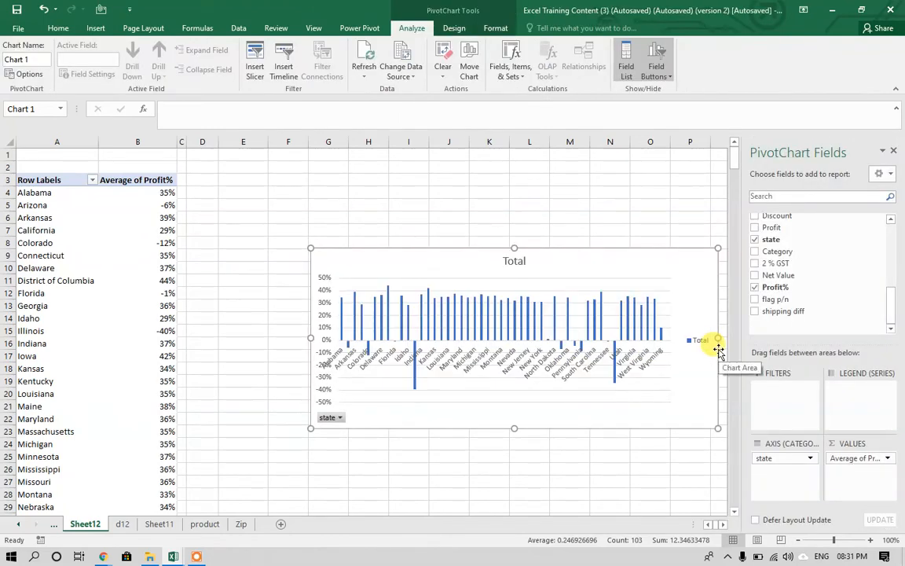
{"action": "left_click_drag", "start_coordinate": [311, 339], "coordinate": [219, 330]}
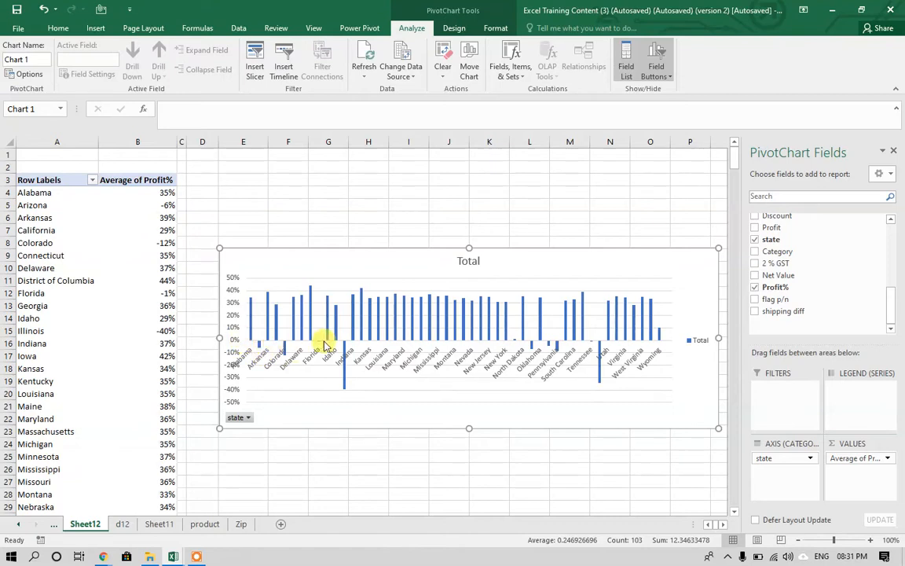
{"action": "left_click", "coordinate": [597, 381]}
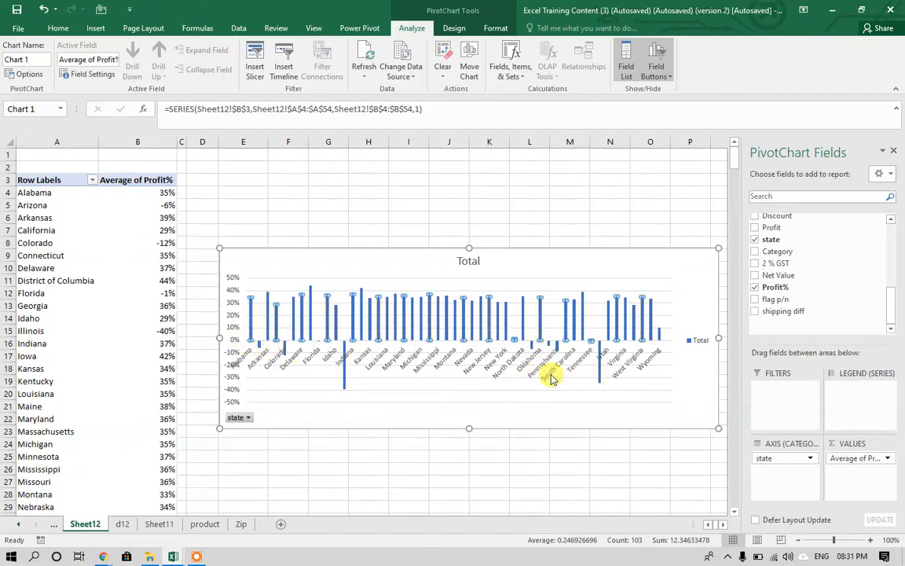
{"action": "left_click", "coordinate": [344, 382]}
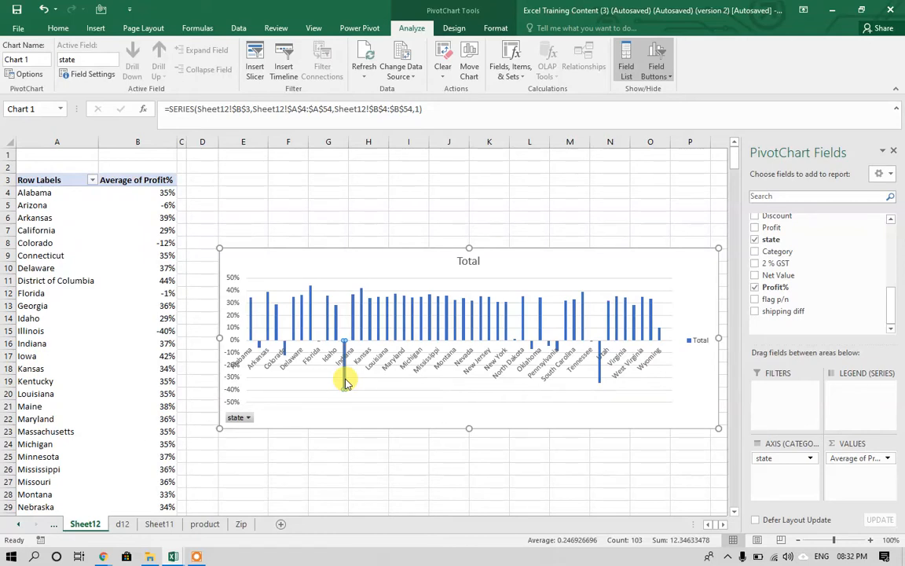
{"action": "left_click", "coordinate": [260, 348]}
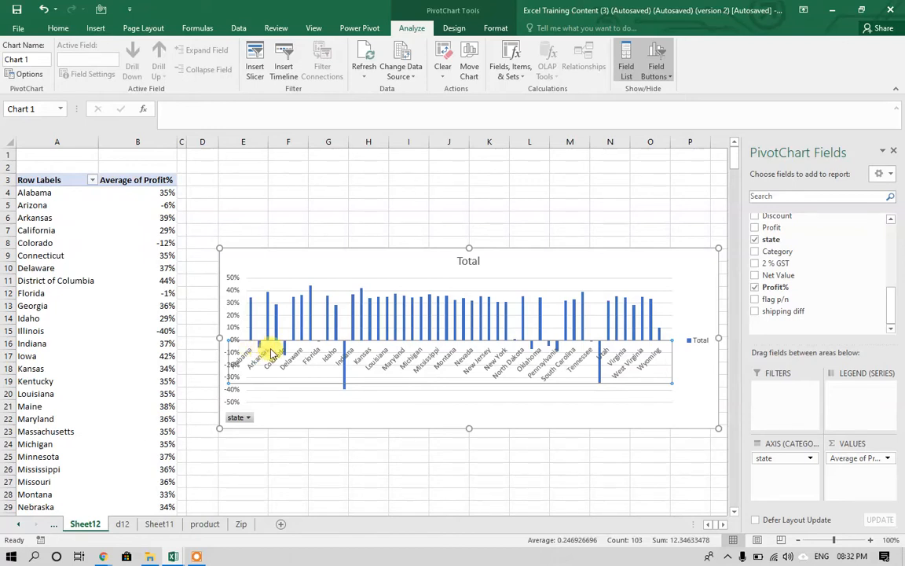
{"action": "left_click", "coordinate": [344, 378]}
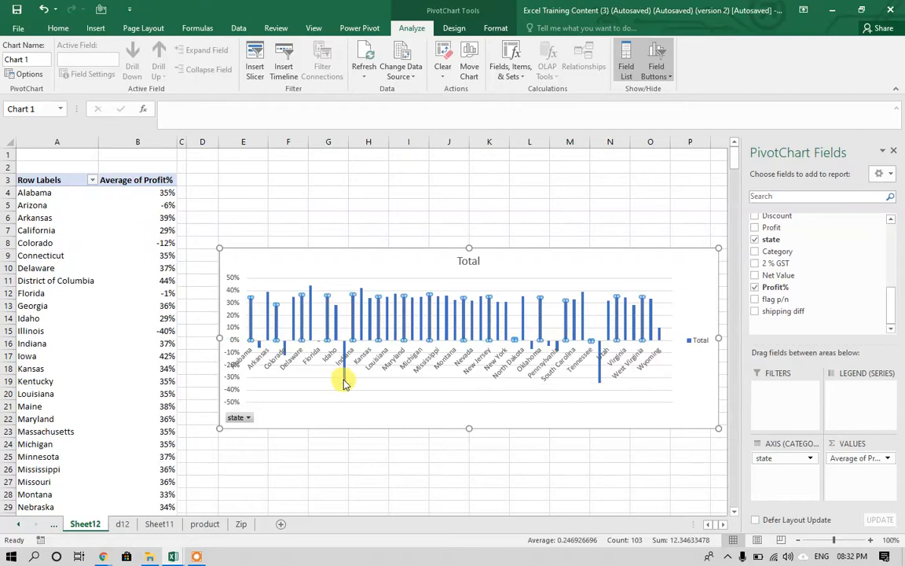
{"action": "left_click", "coordinate": [600, 375]}
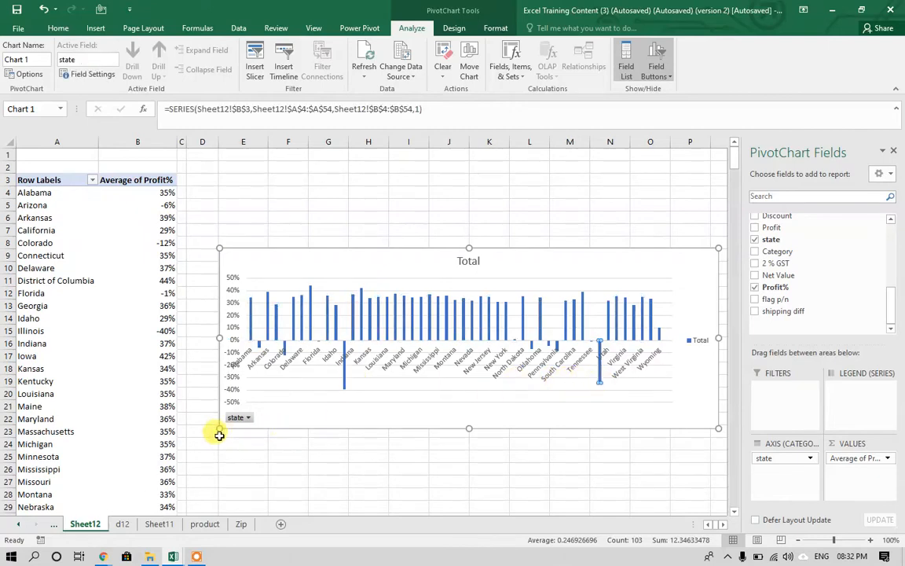
{"action": "left_click_drag", "start_coordinate": [219, 429], "coordinate": [63, 456]}
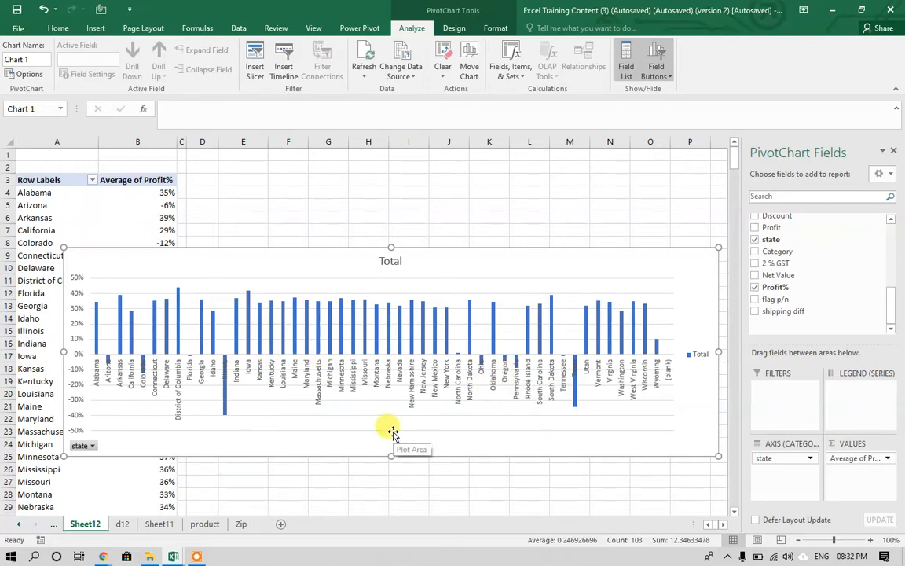
Shift the PivotChart slightly towards column A and add a linear trendline to it.
{"action": "left_click", "coordinate": [178, 295]}
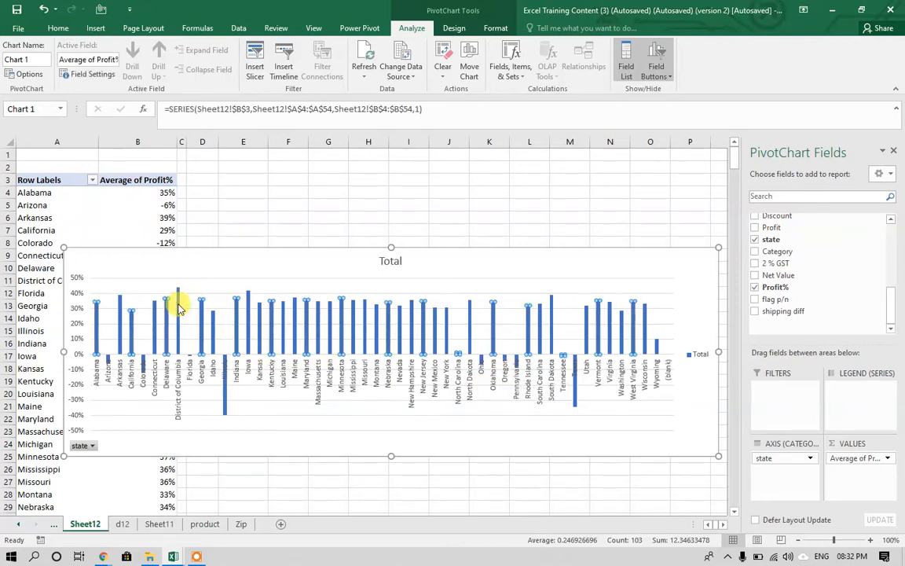
{"action": "left_click", "coordinate": [580, 262]}
{"action": "right_click", "coordinate": [580, 262]}
{"action": "left_click", "coordinate": [638, 249]}
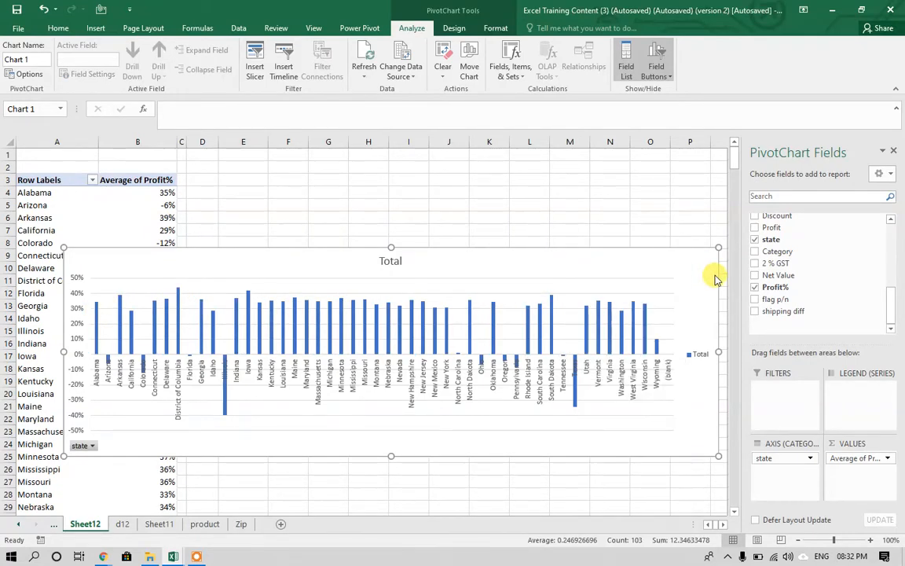
{"action": "mouse_move", "coordinate": [707, 270]}
{"action": "left_mouse_down"}
{"action": "mouse_move", "coordinate": [652, 265]}
{"action": "mouse_move", "coordinate": [674, 268]}
{"action": "left_mouse_up"}
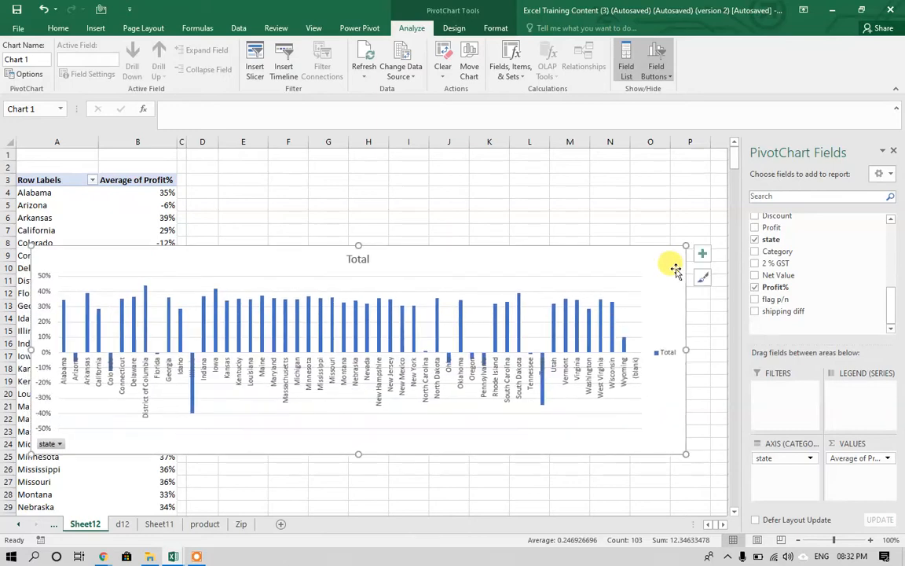
{"action": "left_click", "coordinate": [702, 258]}
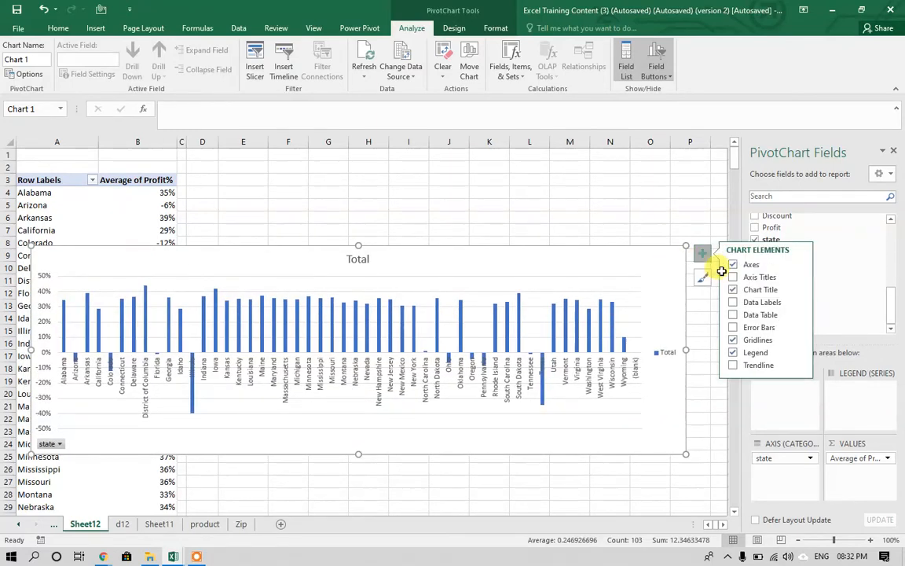
{"action": "left_click", "coordinate": [733, 366]}
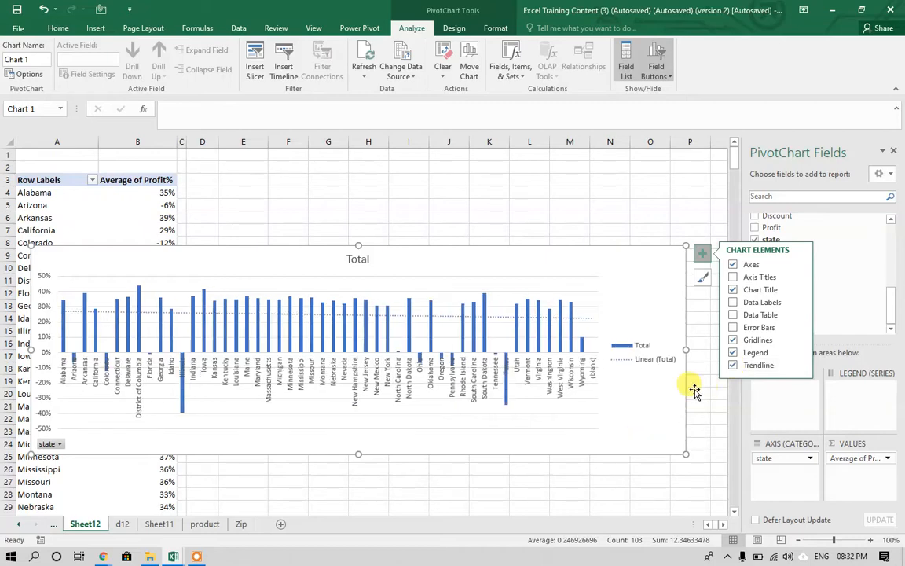
Enlarge the PivotChart slightly and move it up so it starts at about row 3, checking the Illinois bar.
{"action": "left_click", "coordinate": [611, 469]}
{"action": "left_click", "coordinate": [668, 441]}
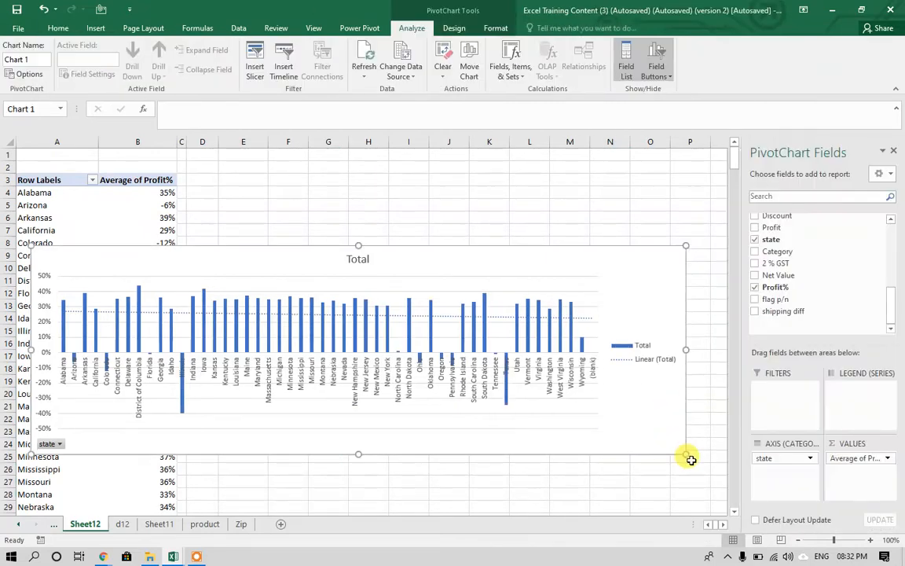
{"action": "left_click_drag", "start_coordinate": [686, 454], "coordinate": [711, 467]}
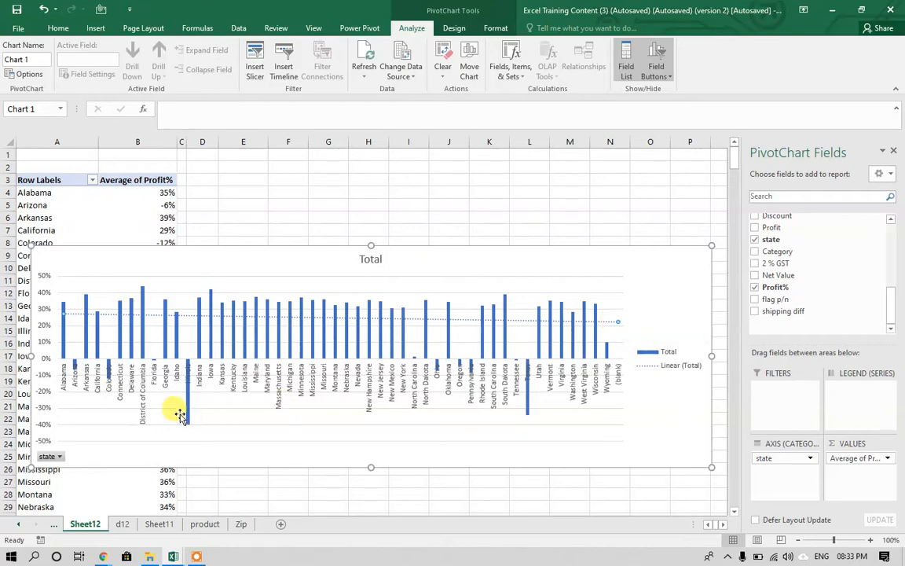
{"action": "mouse_move", "coordinate": [189, 420]}
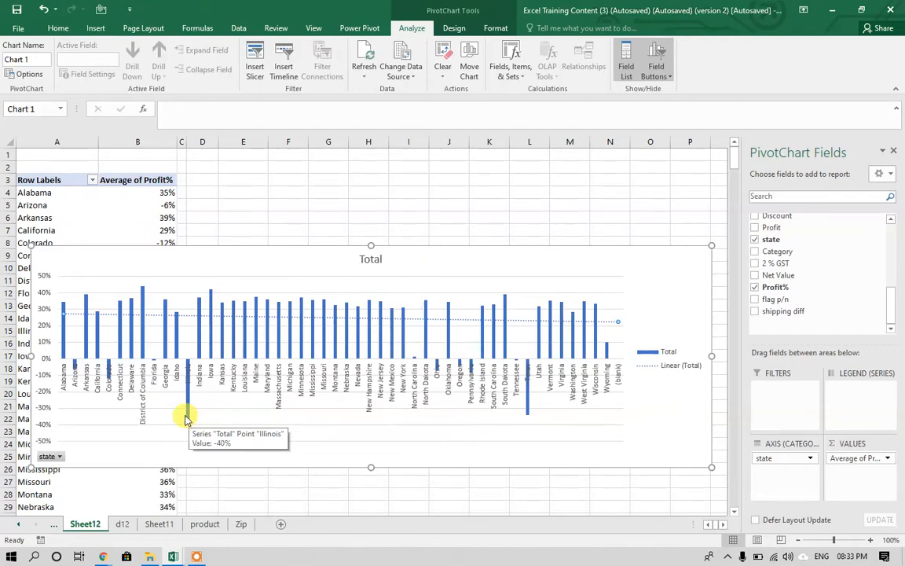
{"action": "left_click_drag", "start_coordinate": [693, 256], "coordinate": [695, 186]}
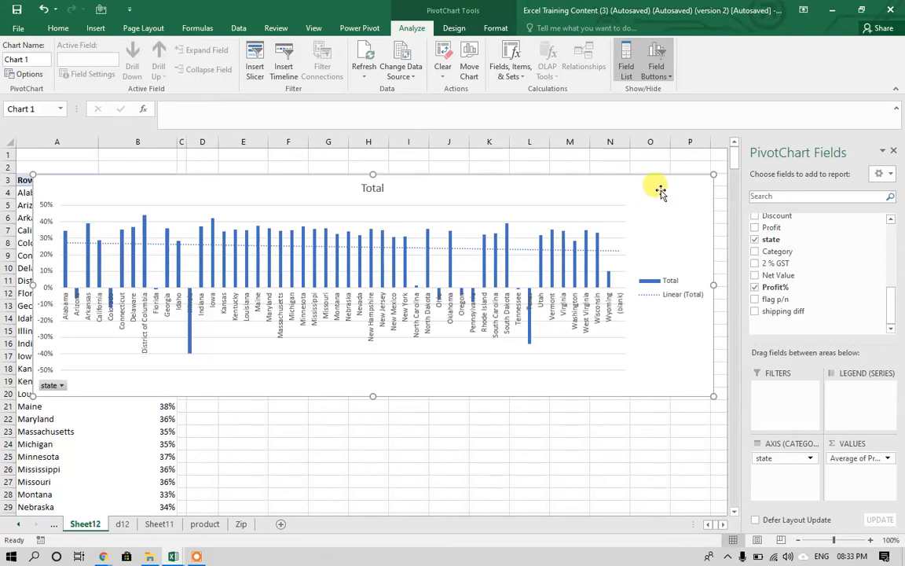
Review the d12 sheet's columns from Sub-Category across to shipping diff and back to Quantity.
{"action": "left_click", "coordinate": [123, 523]}
{"action": "left_click", "coordinate": [411, 180]}
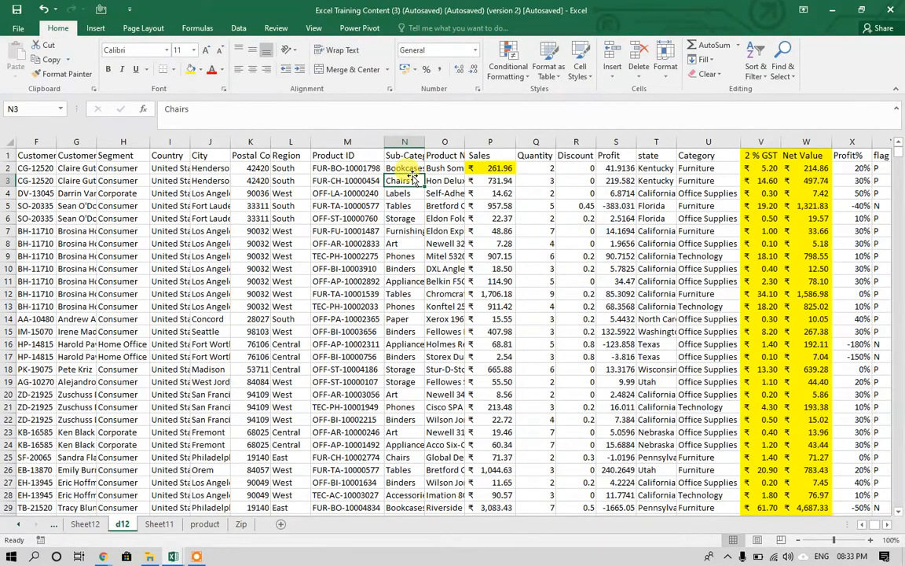
{"action": "key", "text": "Up"}
{"action": "key", "text": "Right"}
{"action": "key", "text": "Right"}
{"action": "key", "text": "Right"}
{"action": "key", "text": "Right"}
{"action": "key", "text": "Right"}
{"action": "key", "text": "Right"}
{"action": "key", "text": "Right"}
{"action": "key", "text": "Right"}
{"action": "key", "text": "Right"}
{"action": "key", "text": "Right"}
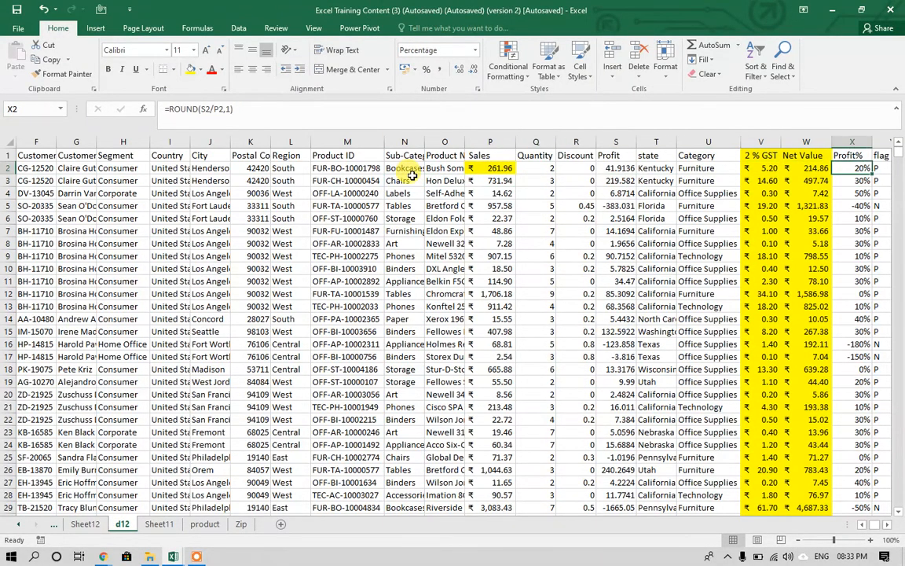
{"action": "key", "text": "Right"}
{"action": "key", "text": "Right"}
{"action": "key", "text": "Right"}
{"action": "key", "text": "Left"}
{"action": "key", "text": "Left"}
{"action": "key", "text": "Left"}
{"action": "key", "text": "Left"}
{"action": "key", "text": "Left"}
{"action": "key", "text": "Left"}
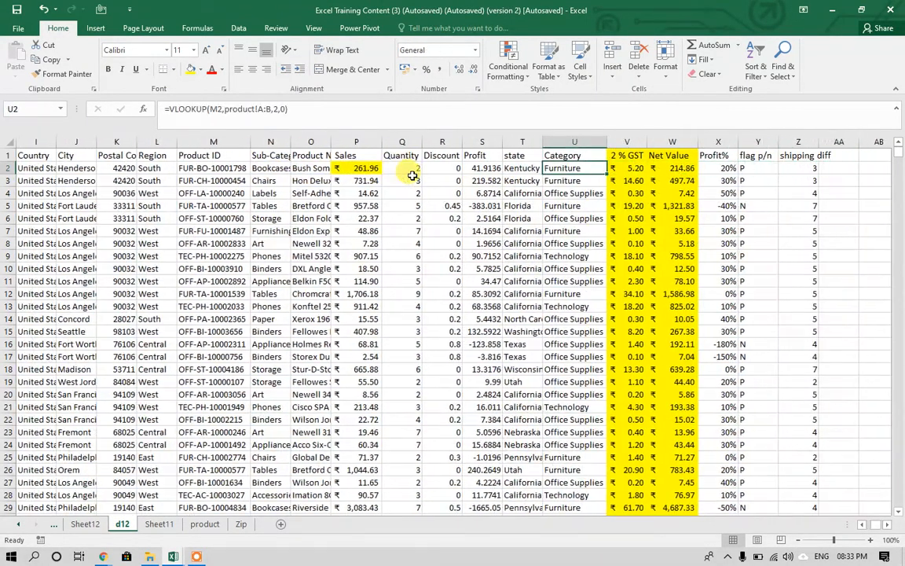
{"action": "key", "text": "Left"}
{"action": "key", "text": "Left"}
{"action": "key", "text": "Left"}
{"action": "key", "text": "Left"}
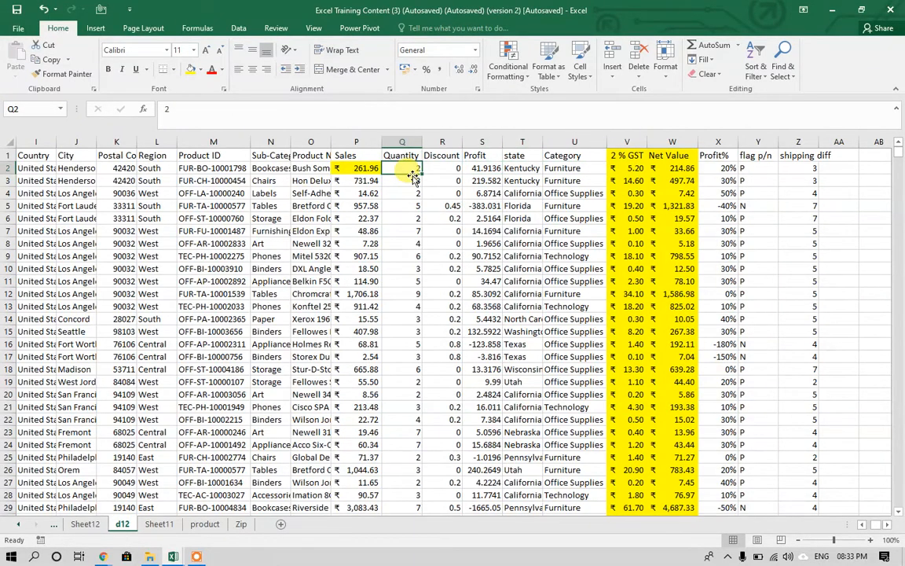
Compare the Sales, Quantity and state columns in the first rows of the d12 data.
{"action": "key", "text": "Up"}
{"action": "key", "text": "Left"}
{"action": "key", "text": "Down"}
{"action": "key", "text": "Right"}
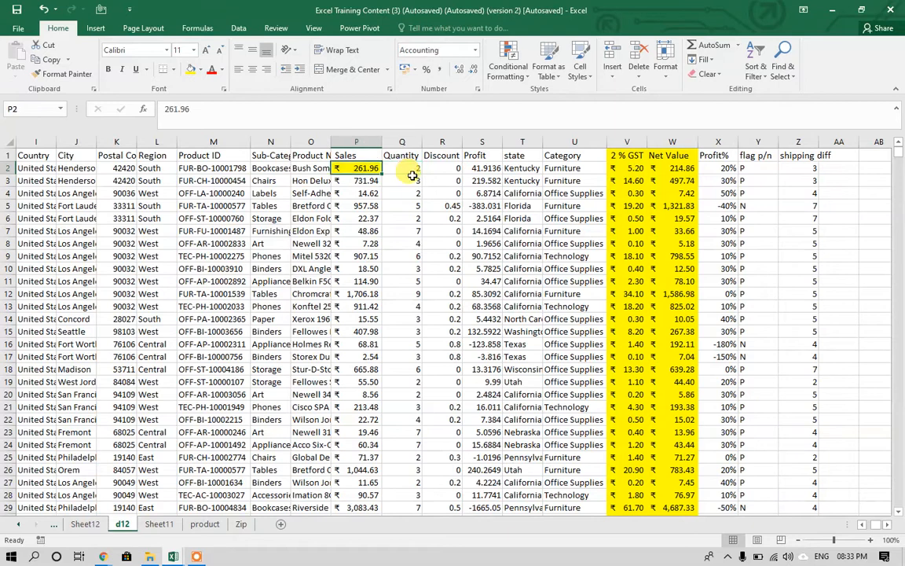
{"action": "key", "text": "Left"}
{"action": "left_click", "coordinate": [507, 206]}
{"action": "key", "text": "Up"}
{"action": "key", "text": "Up"}
{"action": "key", "text": "Up"}
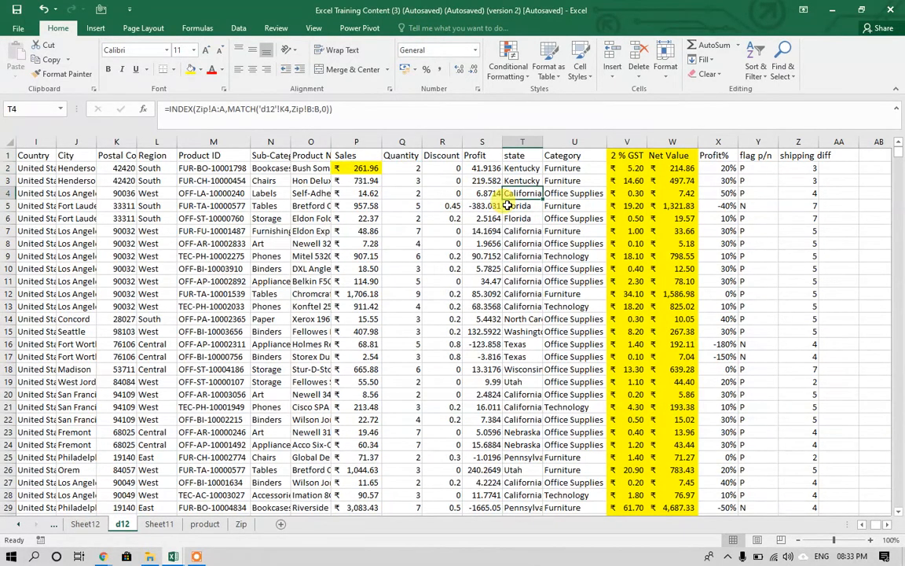
{"action": "key", "text": "Left"}
{"action": "key", "text": "Left"}
{"action": "key", "text": "Left"}
{"action": "key", "text": "Left"}
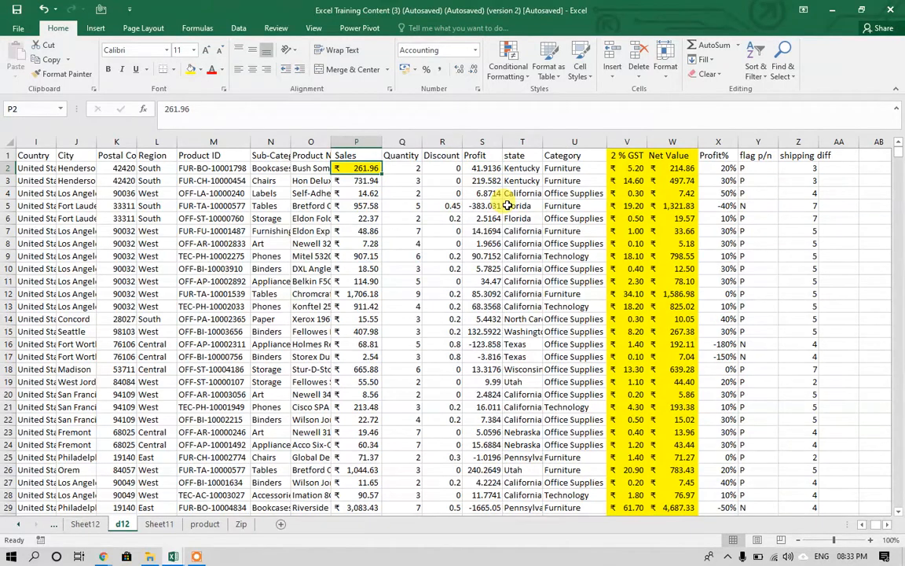
{"action": "key", "text": "Down"}
{"action": "key", "text": "Left"}
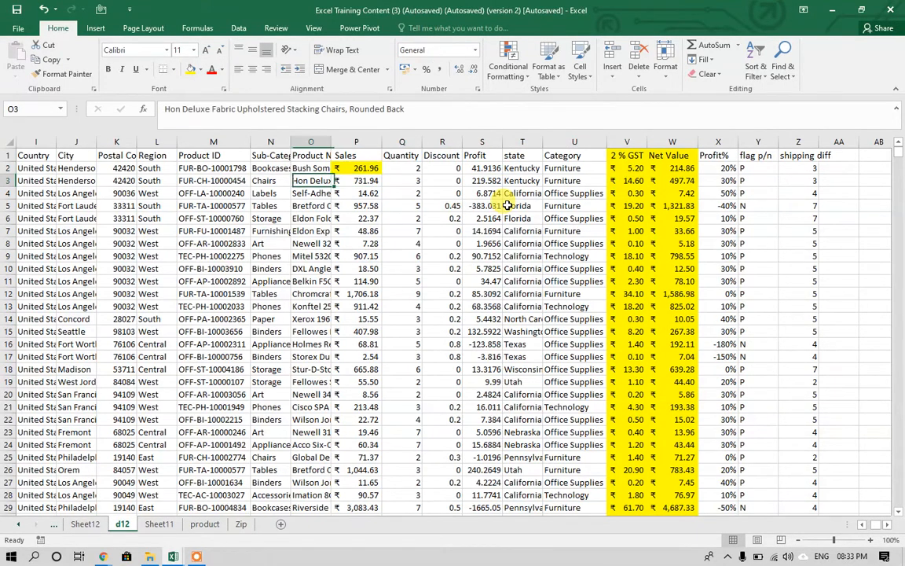
{"action": "key", "text": "Right"}
{"action": "key", "text": "Up"}
{"action": "key", "text": "Right"}
{"action": "key", "text": "Left"}
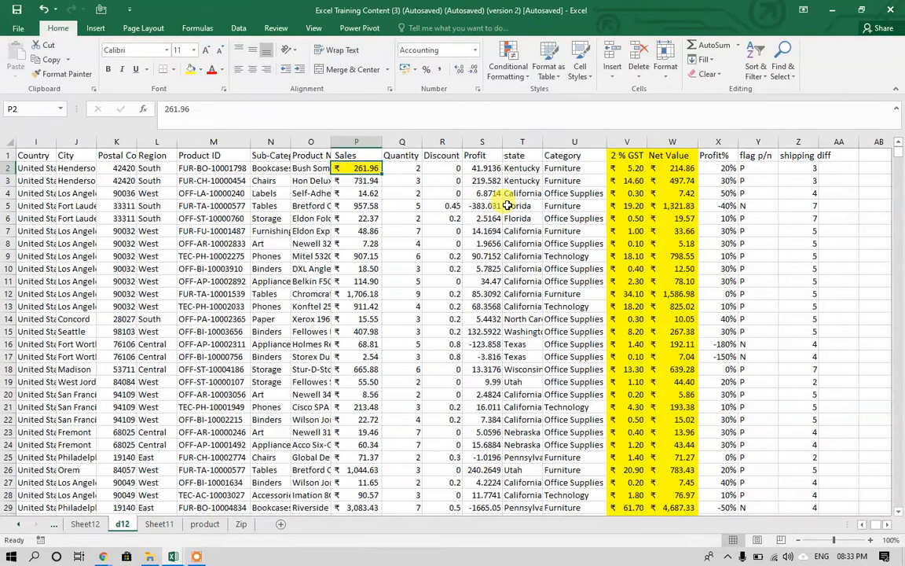
{"action": "key", "text": "Up"}
{"action": "key", "text": "Right"}
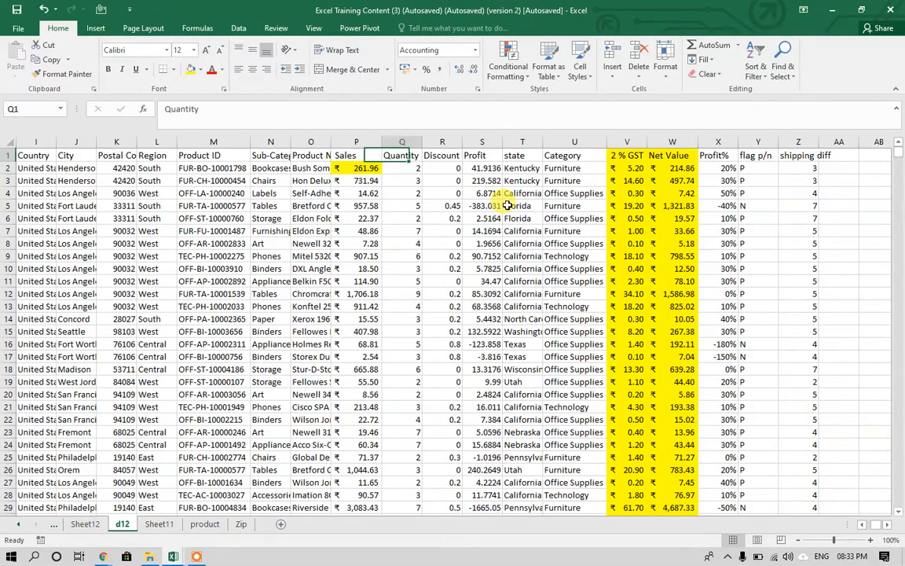
Turn on filters for the d12 header row and examine the Quantity filter's value list without applying a filter.
{"action": "key", "text": "ctrl+shift+l"}
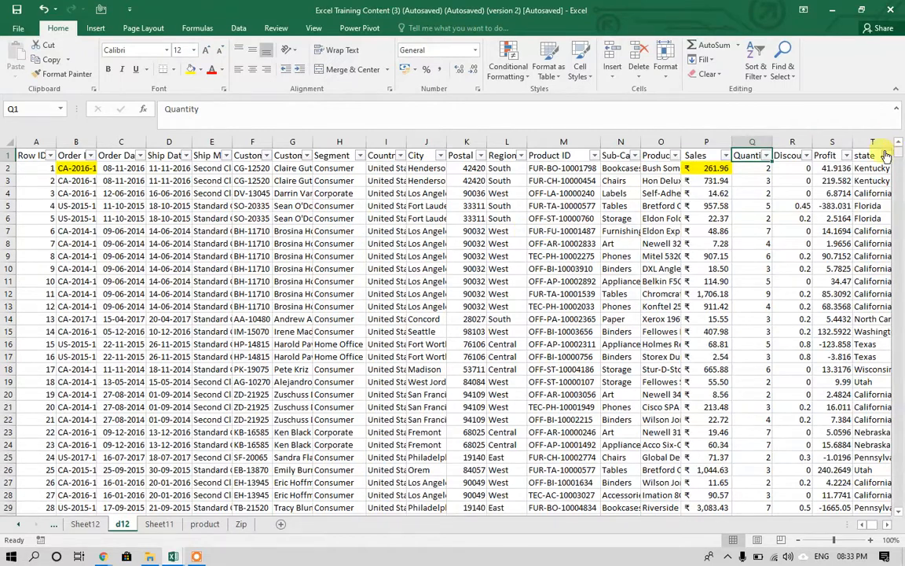
{"action": "left_click", "coordinate": [765, 156]}
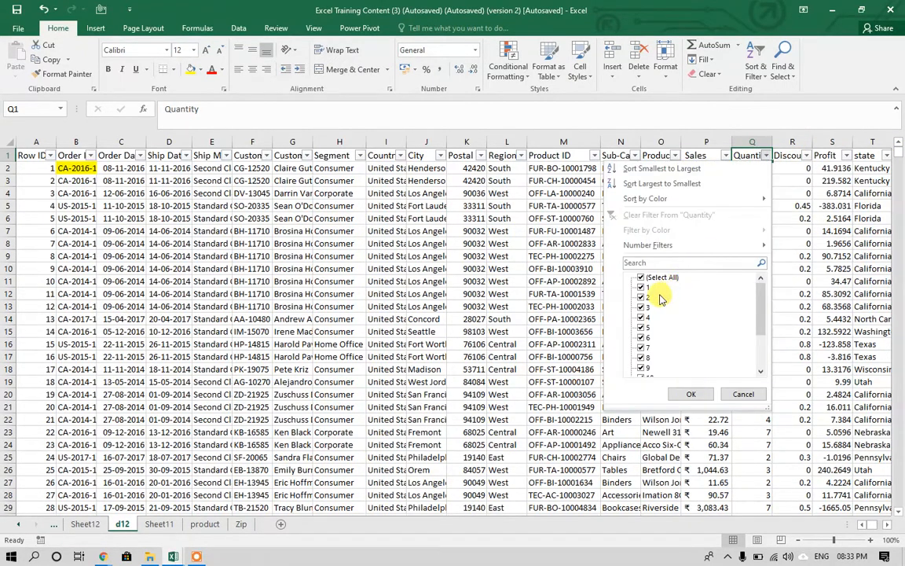
{"action": "left_click", "coordinate": [643, 277]}
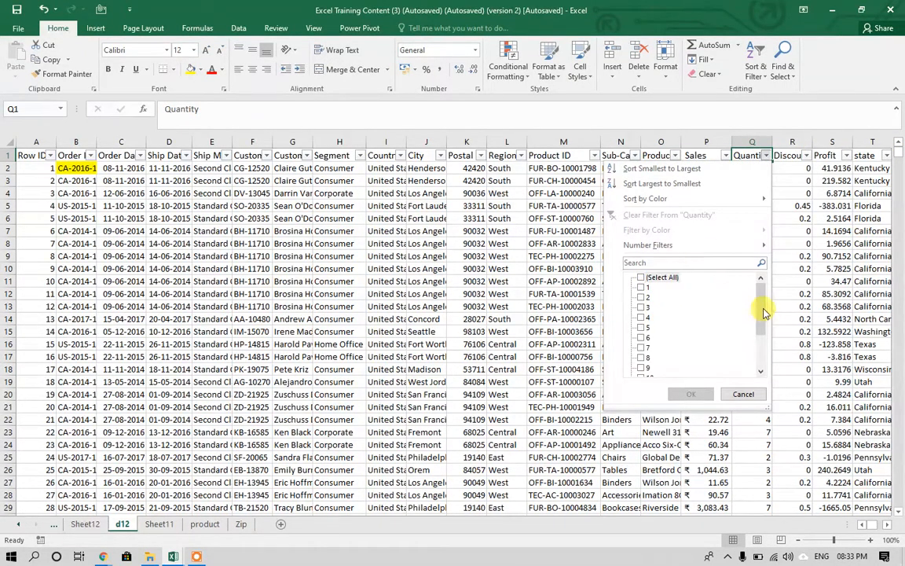
{"action": "left_click_drag", "start_coordinate": [761, 308], "coordinate": [764, 336]}
{"action": "right_click", "coordinate": [762, 335]}
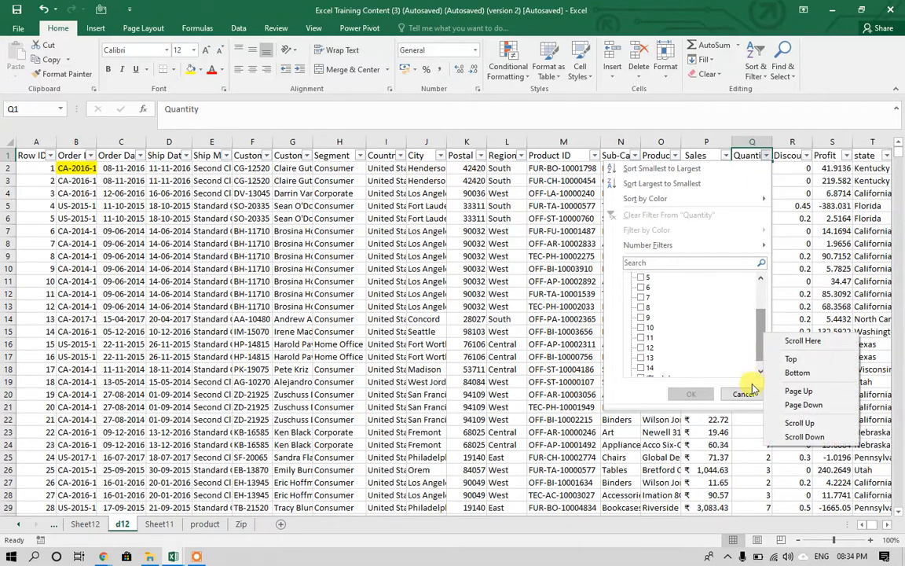
{"action": "left_click", "coordinate": [743, 394]}
{"action": "left_click", "coordinate": [742, 330]}
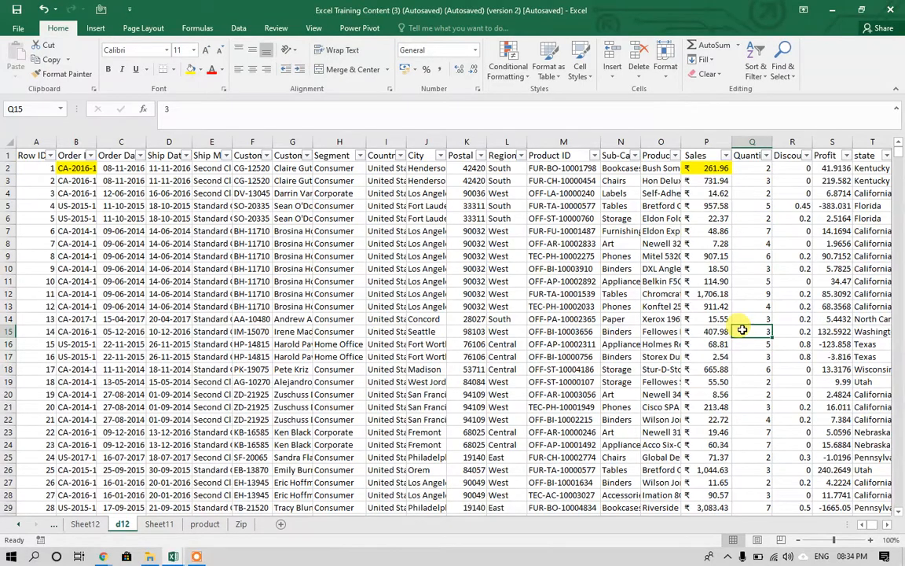
Go to the end of the d12 data and examine the last Sales and Quantity entries.
{"action": "key", "text": "Down"}
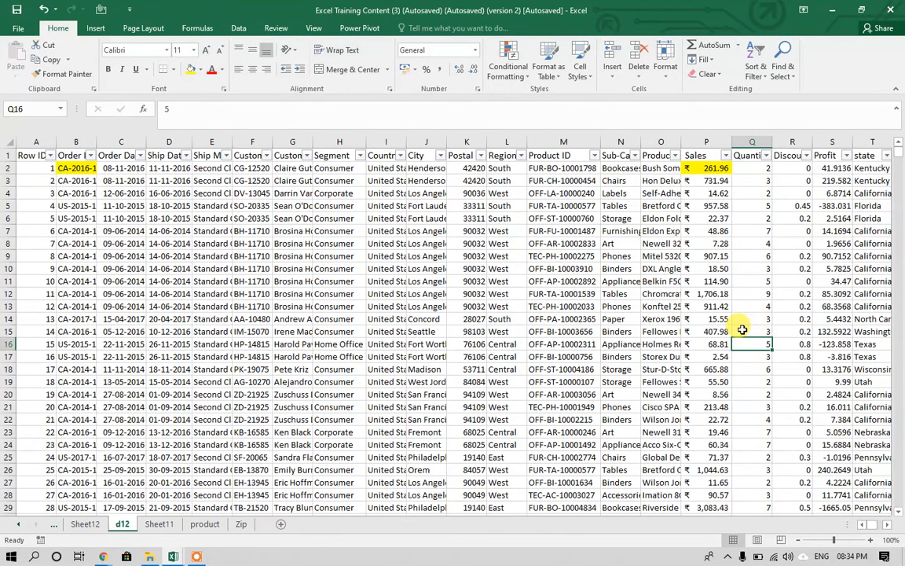
{"action": "key", "text": "ctrl+Down"}
{"action": "key", "text": "Down"}
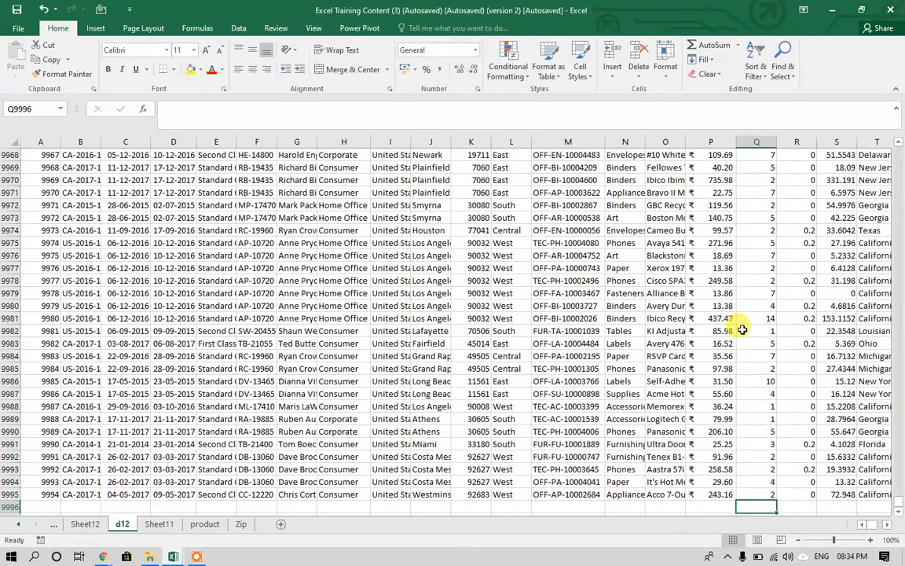
{"action": "key", "text": "Up"}
{"action": "key", "text": "Left"}
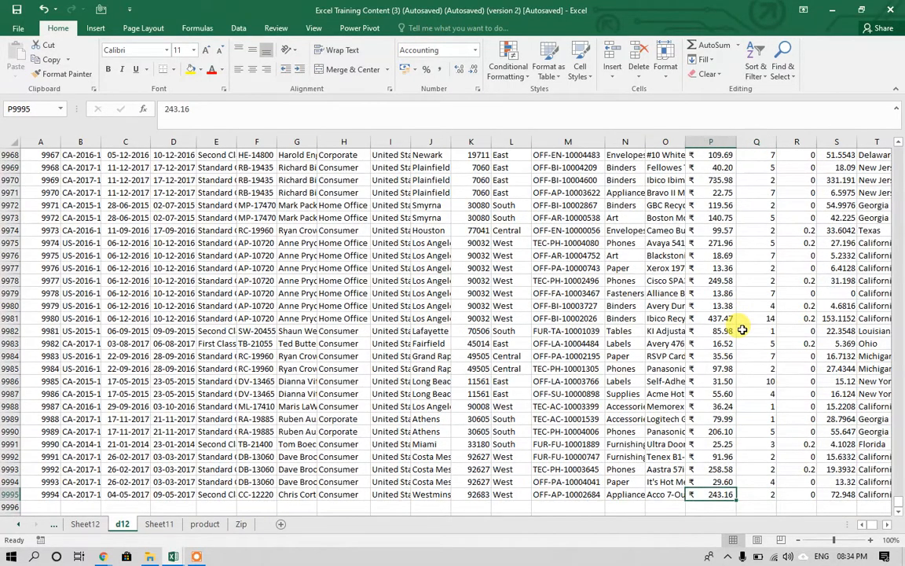
{"action": "key", "text": "Right"}
{"action": "key", "text": "Down"}
{"action": "key", "text": "Down"}
{"action": "key", "text": "Down"}
{"action": "key", "text": "Down"}
{"action": "key", "text": "Down"}
{"action": "key", "text": "Down"}
{"action": "key", "text": "Down"}
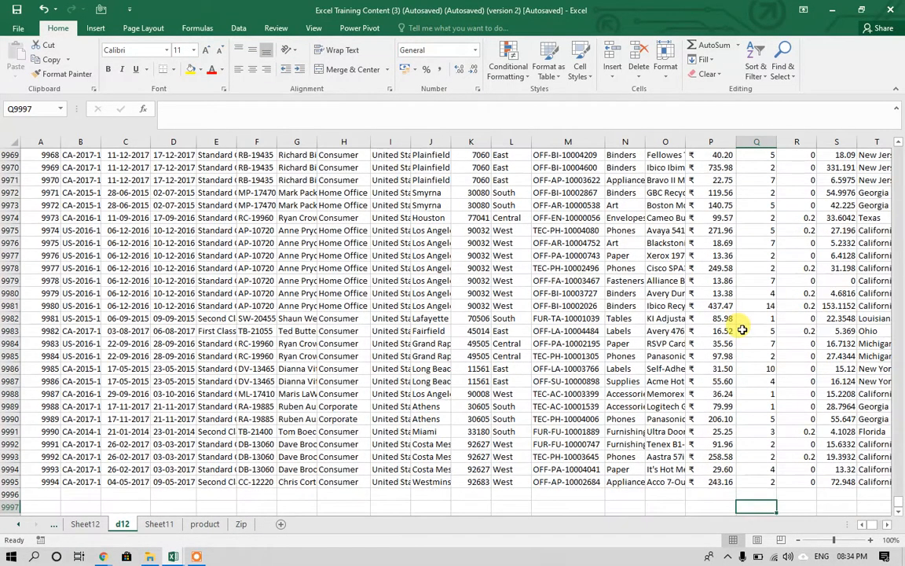
{"action": "key", "text": "Up"}
{"action": "key", "text": "Up"}
{"action": "key", "text": "Up"}
{"action": "key", "text": "Up"}
{"action": "key", "text": "Up"}
{"action": "key", "text": "Up"}
{"action": "key", "text": "Up"}
{"action": "key", "text": "Up"}
Enter the headings A and B in cells P10002 and Q10002, in the empty area below the data.
{"action": "key", "text": "Down"}
{"action": "key", "text": "Down"}
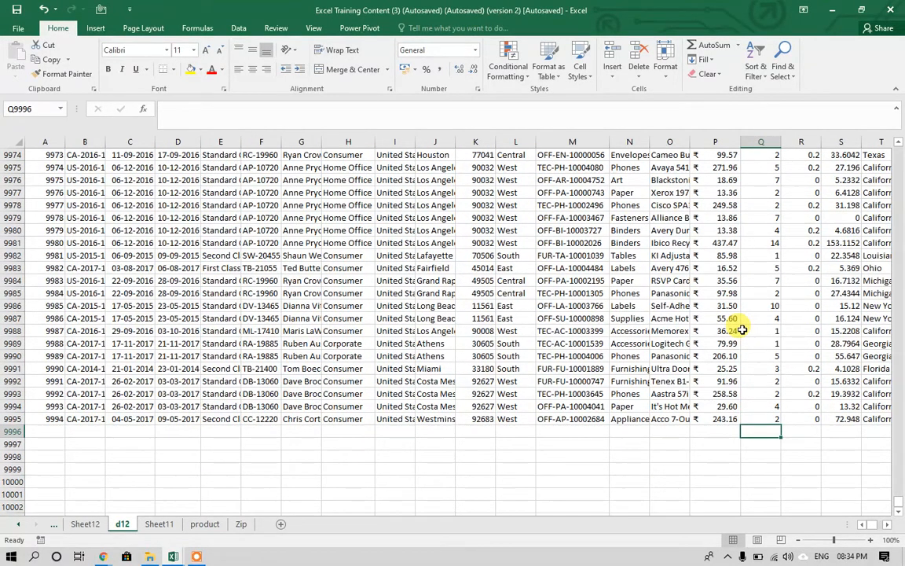
{"action": "key", "text": "Down"}
{"action": "key", "text": "Down"}
{"action": "key", "text": "Down"}
{"action": "key", "text": "Down"}
{"action": "key", "text": "Down"}
{"action": "key", "text": "Down"}
{"action": "key", "text": "Down"}
{"action": "key", "text": "Down"}
{"action": "key", "text": "Down"}
{"action": "key", "text": "Down"}
{"action": "key", "text": "Down"}
{"action": "key", "text": "Down"}
{"action": "key", "text": "Down"}
{"action": "key", "text": "Down"}
{"action": "key", "text": "Down"}
{"action": "key", "text": "Down"}
{"action": "key", "text": "Down"}
{"action": "key", "text": "Down"}
{"action": "key", "text": "Down"}
{"action": "key", "text": "Down"}
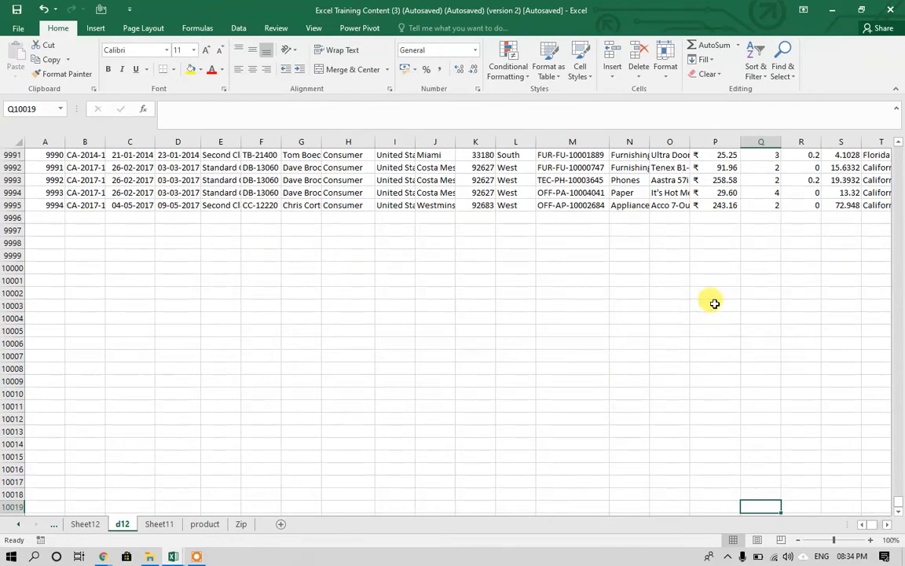
{"action": "key", "text": "Up"}
{"action": "key", "text": "Up"}
{"action": "key", "text": "Up"}
{"action": "key", "text": "Up"}
{"action": "key", "text": "Up"}
{"action": "key", "text": "Up"}
{"action": "key", "text": "Up"}
{"action": "key", "text": "Up"}
{"action": "key", "text": "Up"}
{"action": "key", "text": "Up"}
{"action": "key", "text": "Up"}
{"action": "key", "text": "Up"}
{"action": "key", "text": "Up"}
{"action": "key", "text": "Up"}
{"action": "key", "text": "Up"}
{"action": "key", "text": "Up"}
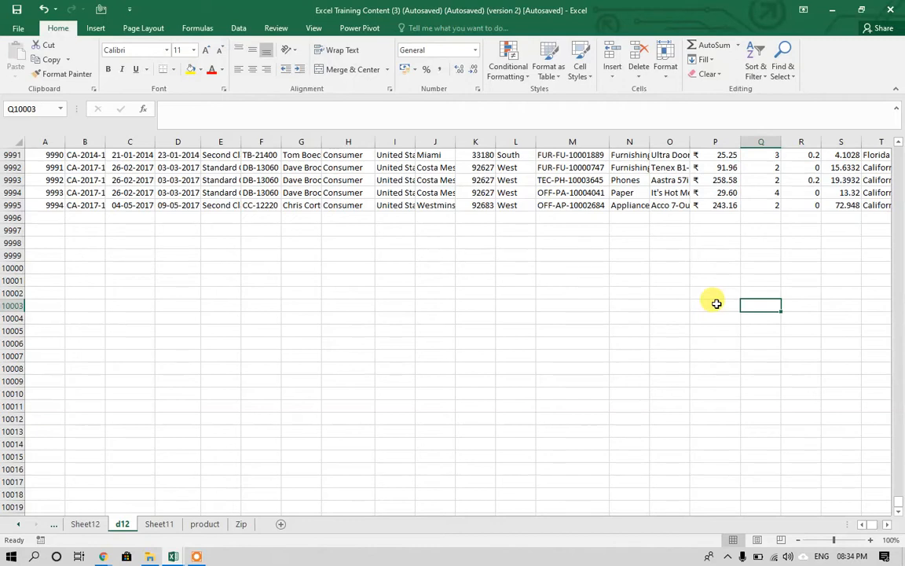
{"action": "left_click", "coordinate": [716, 304]}
{"action": "key", "text": "Up"}
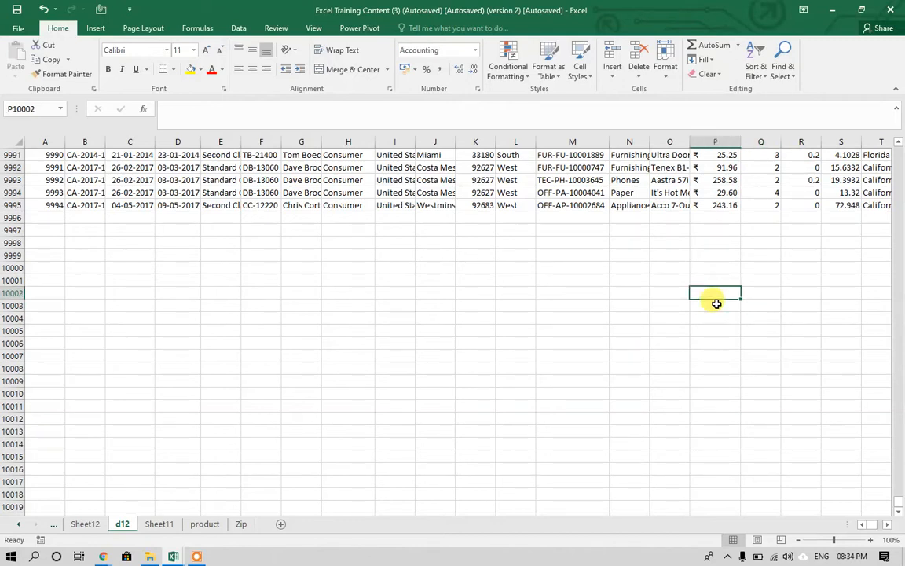
{"action": "type", "text": "A"}
{"action": "key", "text": "Tab"}
{"action": "type", "text": "B"}
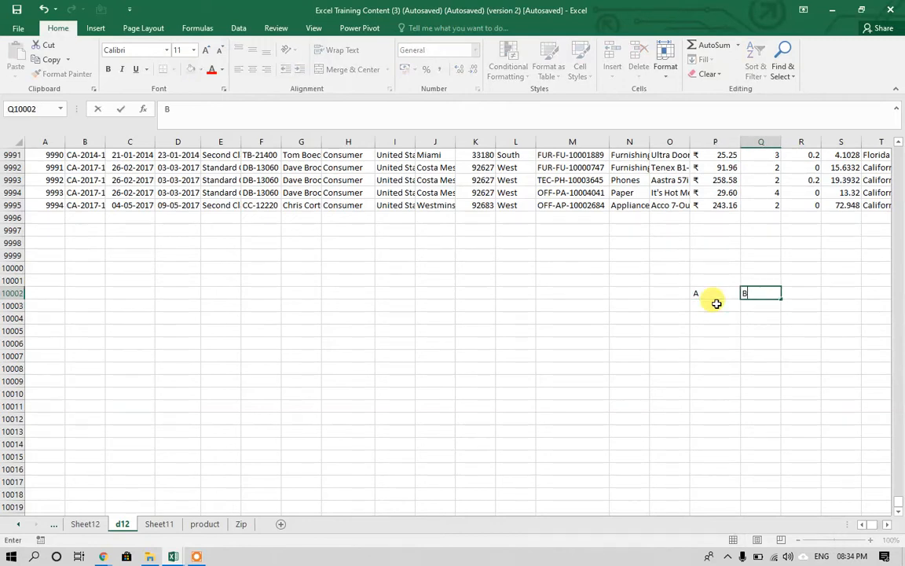
{"action": "key", "text": "Return"}
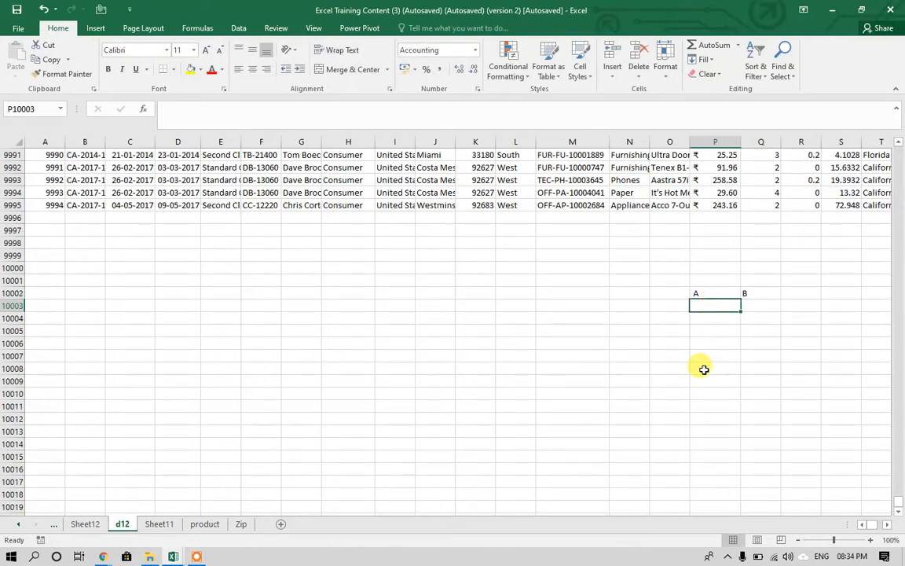
Enter 20 under A in P10003 and 4 under B in Q10003.
{"action": "type", "text": "20"}
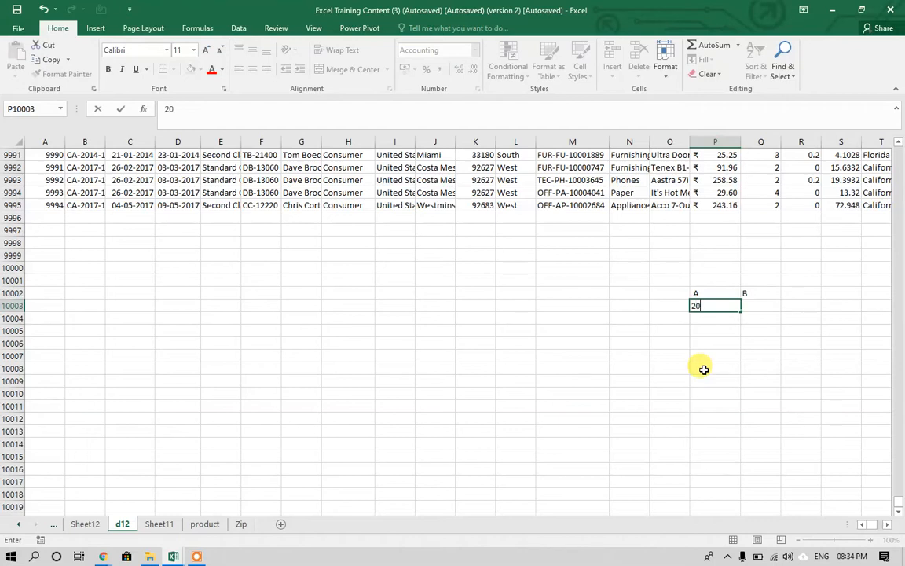
{"action": "key", "text": "Return"}
{"action": "key", "text": "Up"}
{"action": "key", "text": "Right"}
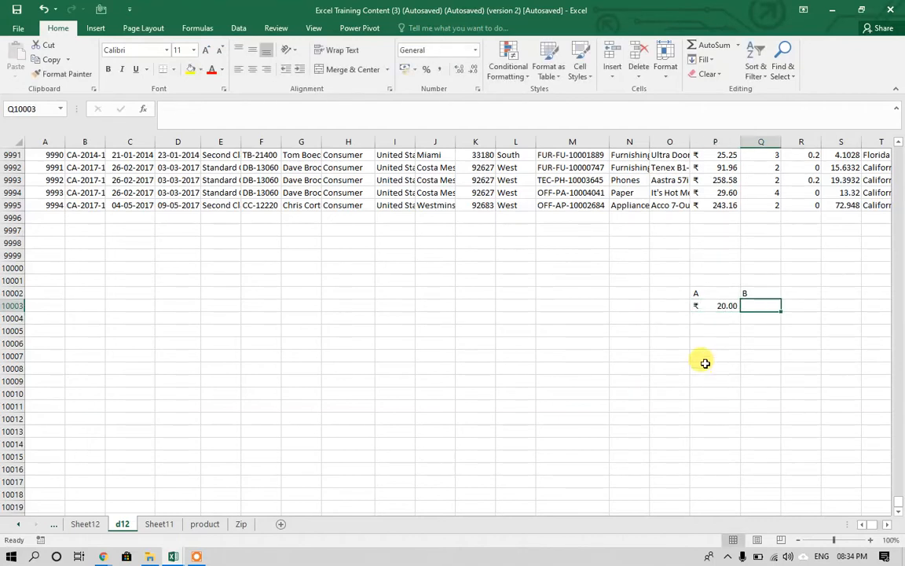
{"action": "type", "text": "4"}
{"action": "key", "text": "Return"}
{"action": "key", "text": "Left"}
{"action": "key", "text": "Up"}
{"action": "key", "text": "Down"}
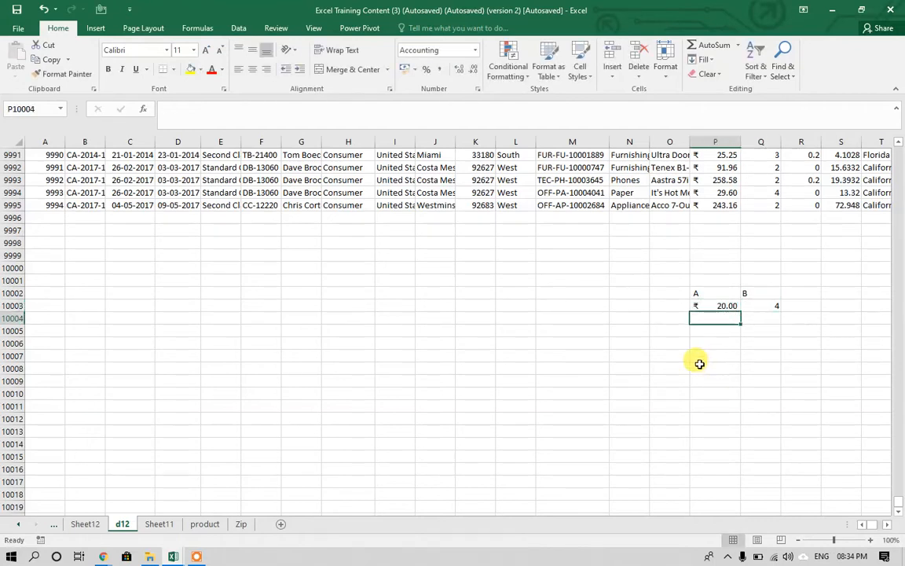
Add the pairs 40 and 3 in row 10004 and 45 and 2 in row 10005 under A and B.
{"action": "type", "text": "4"}
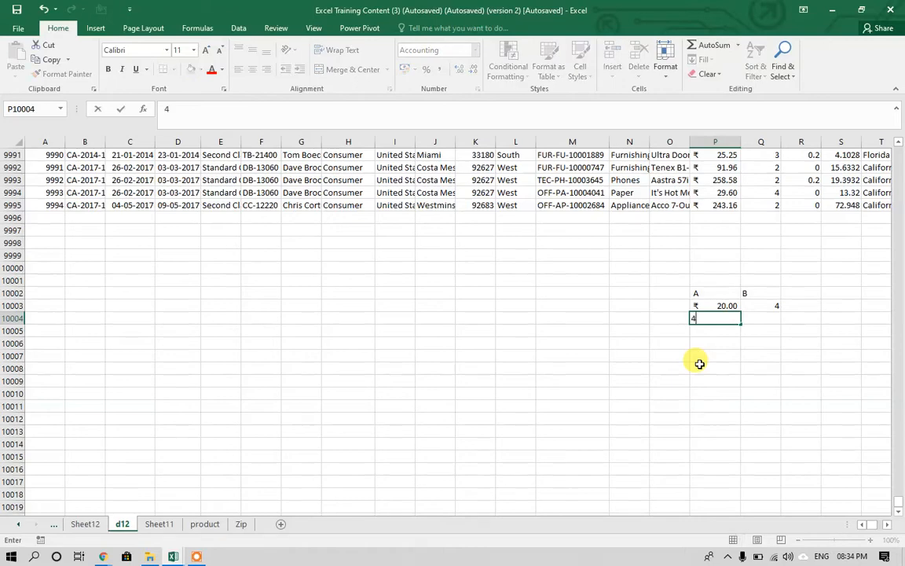
{"action": "type", "text": "0"}
{"action": "key", "text": "Tab"}
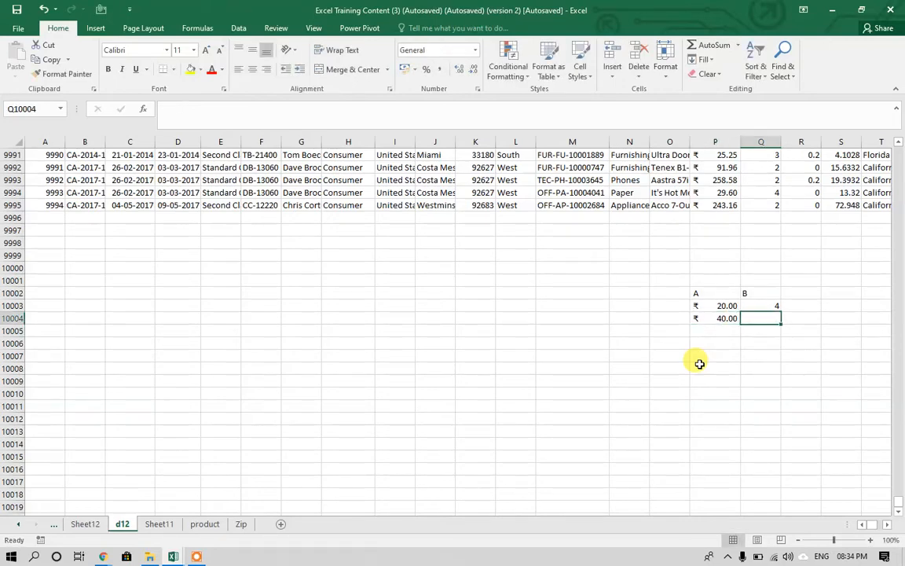
{"action": "type", "text": "3"}
{"action": "key", "text": "Return"}
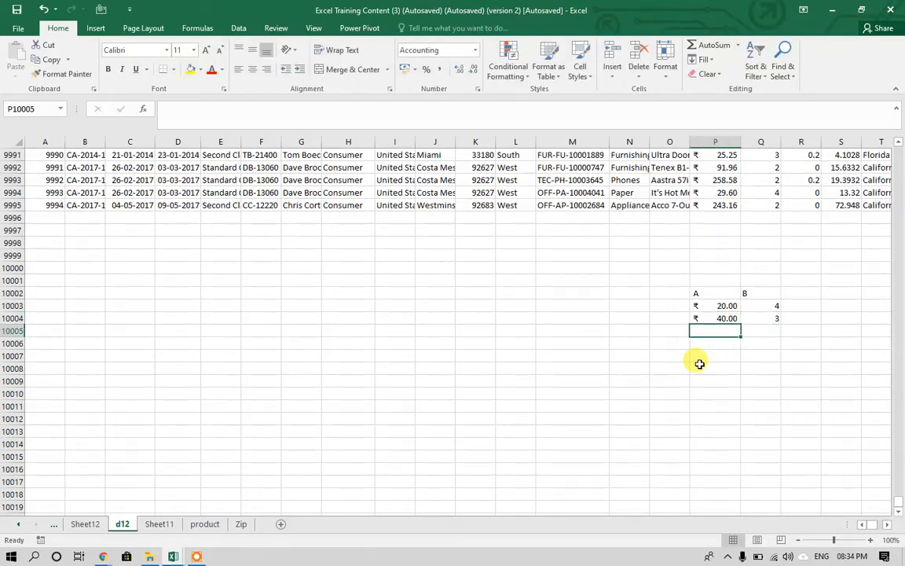
{"action": "type", "text": "45"}
{"action": "key", "text": "Tab"}
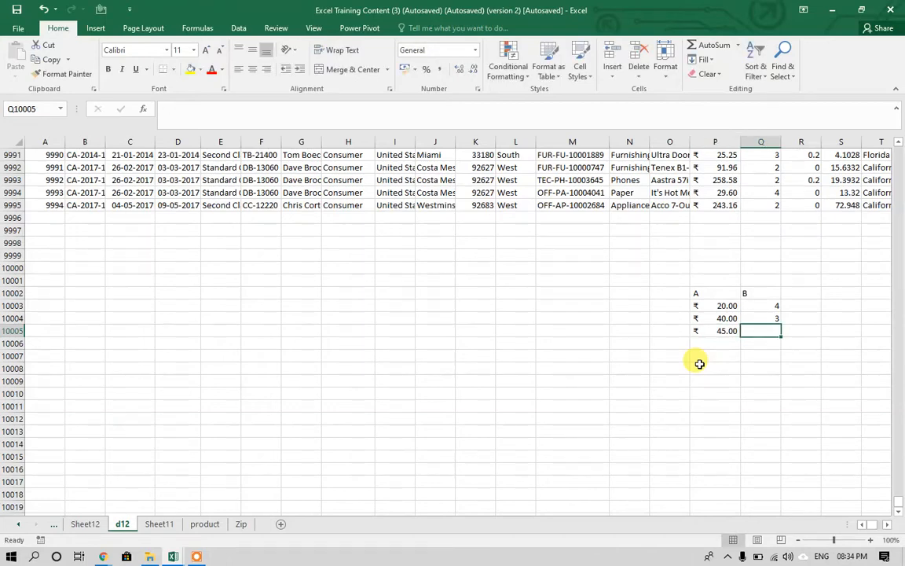
{"action": "type", "text": "2"}
{"action": "key", "text": "Return"}
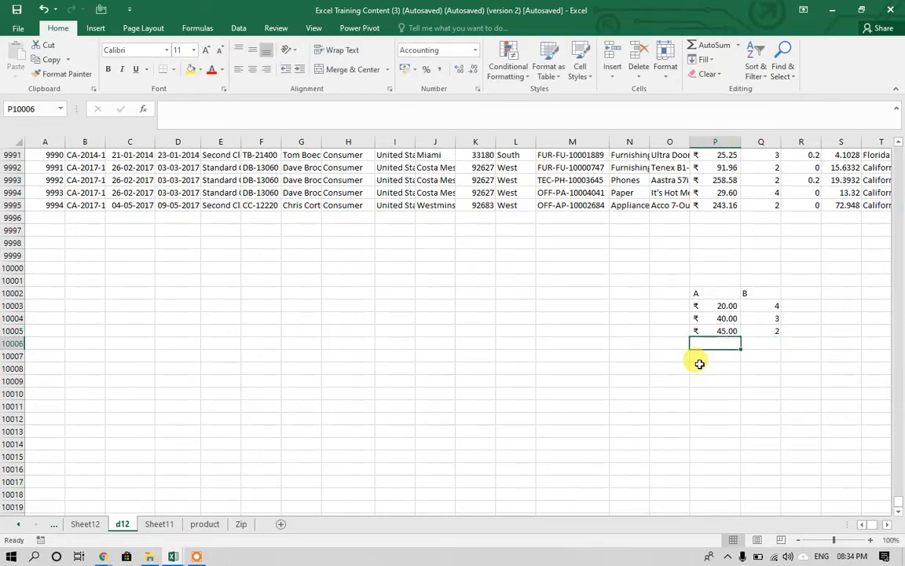
Enter 50 under A and 1 under B in row 10006, and select the first A value in P10003.
{"action": "type", "text": "50"}
{"action": "key", "text": "Tab"}
{"action": "type", "text": "1"}
{"action": "key", "text": "Down"}
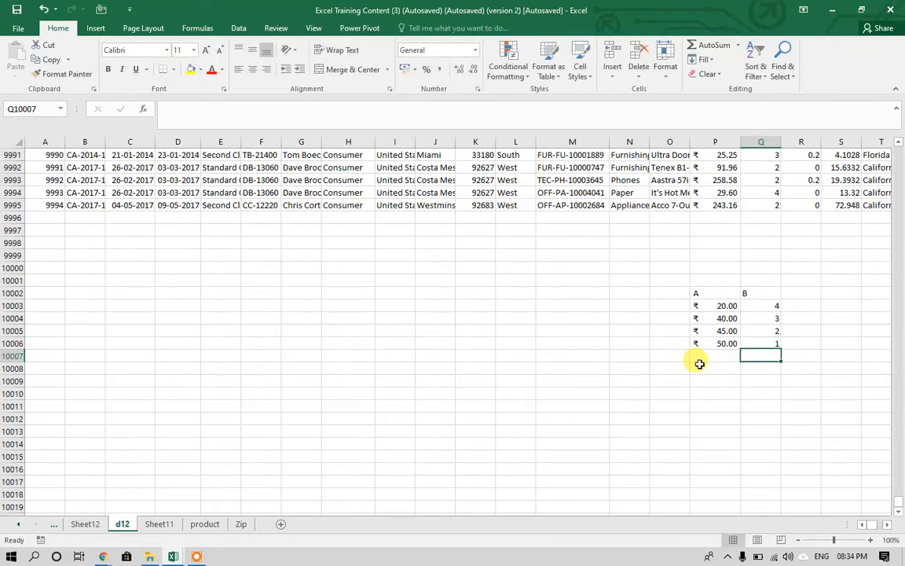
{"action": "key", "text": "Left"}
{"action": "key", "text": "Up"}
{"action": "key", "text": "Up"}
{"action": "key", "text": "Up"}
{"action": "key", "text": "Up"}
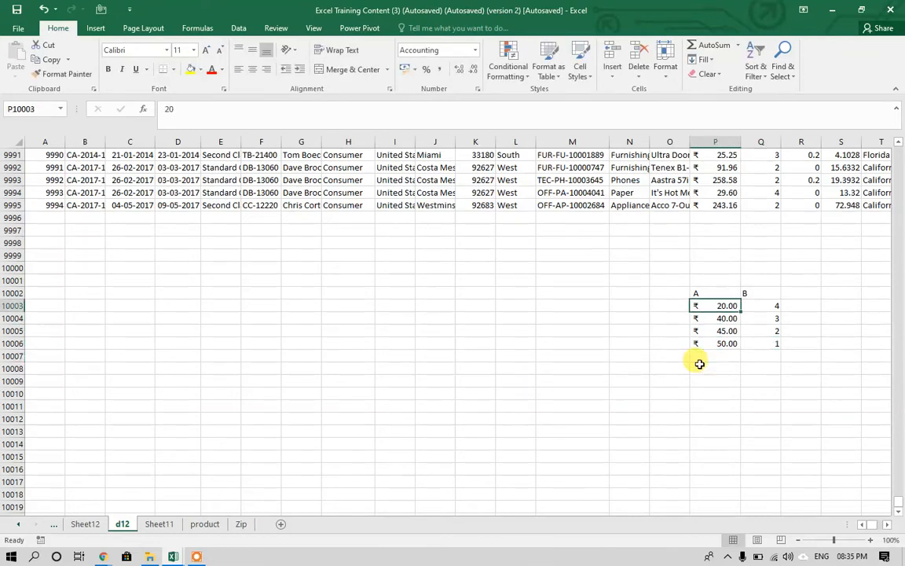
Compare the A and B values row by row in the sample table, from row 10003 to row 10005.
{"action": "key", "text": "Left"}
{"action": "key", "text": "Right"}
{"action": "key", "text": "Right"}
{"action": "key", "text": "Left"}
{"action": "key", "text": "Left"}
{"action": "key", "text": "Right"}
{"action": "key", "text": "Right"}
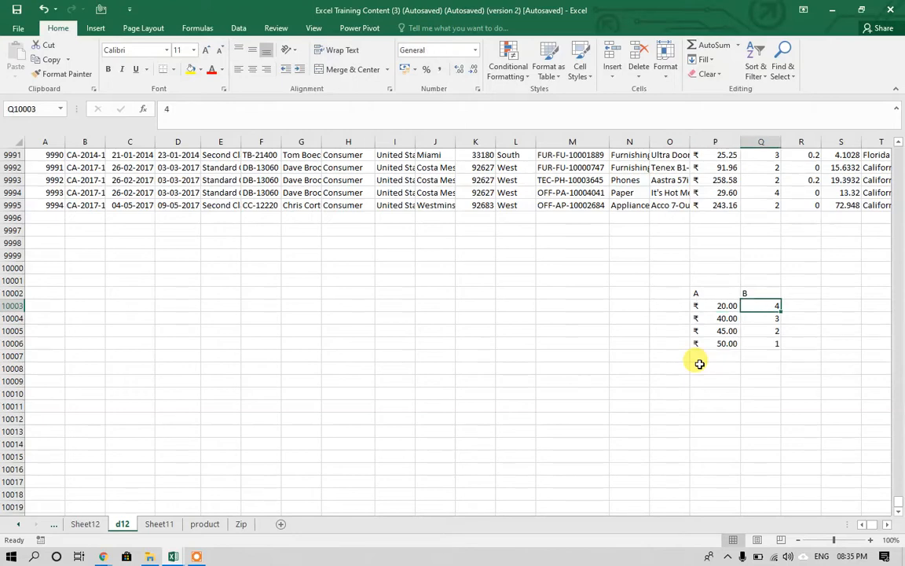
{"action": "key", "text": "Down"}
{"action": "key", "text": "Left"}
{"action": "key", "text": "Right"}
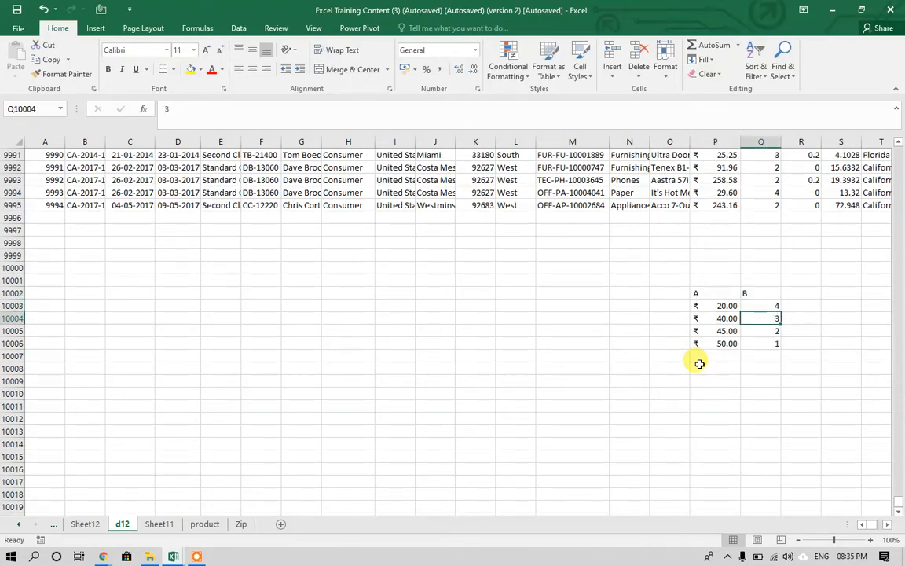
{"action": "key", "text": "Down"}
{"action": "key", "text": "Left"}
{"action": "key", "text": "Right"}
Try to calculate a CORREL in Q10008 with P10003:P10006 as the first array and only Q10006 as the second.
{"action": "key", "text": "Down"}
{"action": "key", "text": "Down"}
{"action": "key", "text": "Down"}
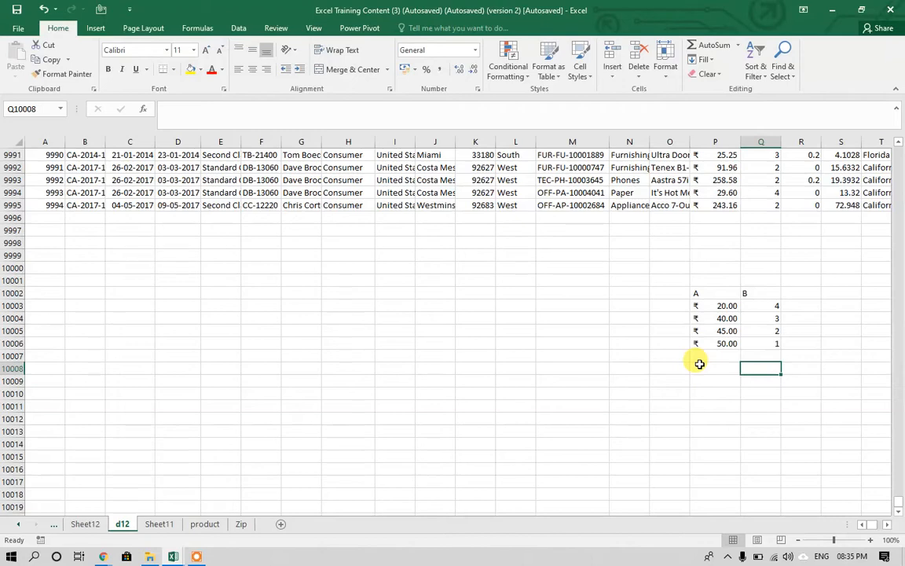
{"action": "type", "text": "=correl"}
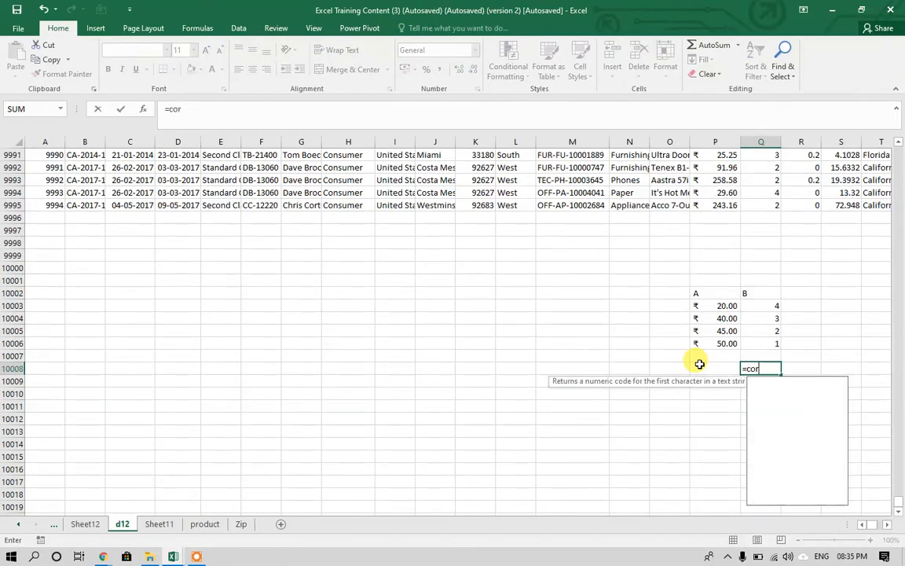
{"action": "key", "text": "Tab"}
{"action": "left_click_drag", "start_coordinate": [722, 305], "coordinate": [762, 304]}
{"action": "type", "text": ","}
{"action": "left_click", "coordinate": [762, 304]}
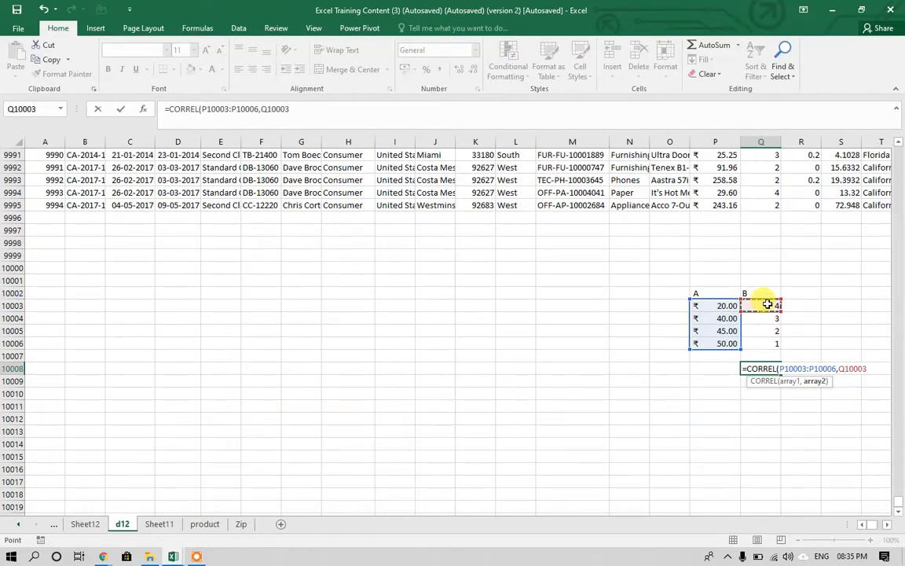
{"action": "left_click", "coordinate": [768, 342]}
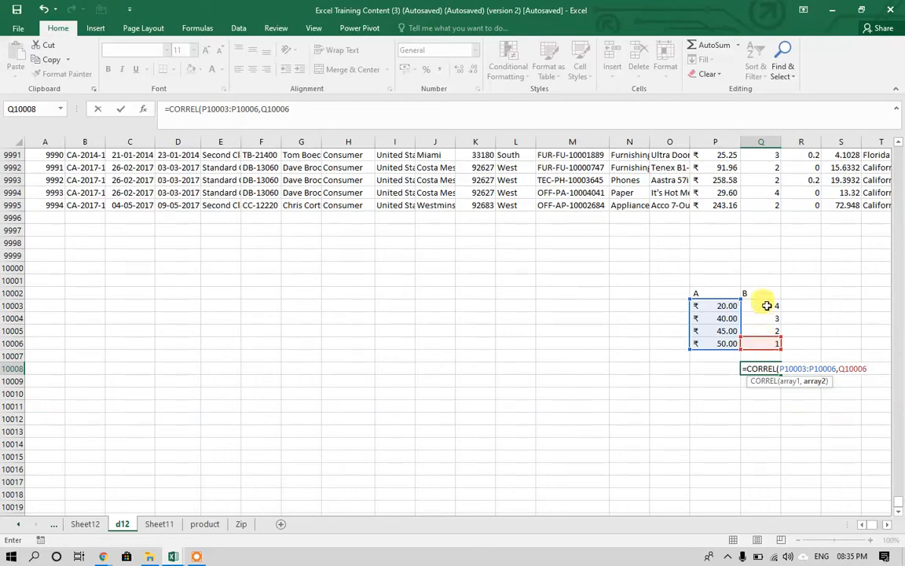
{"action": "key", "text": "Return"}
{"action": "left_click", "coordinate": [767, 307]}
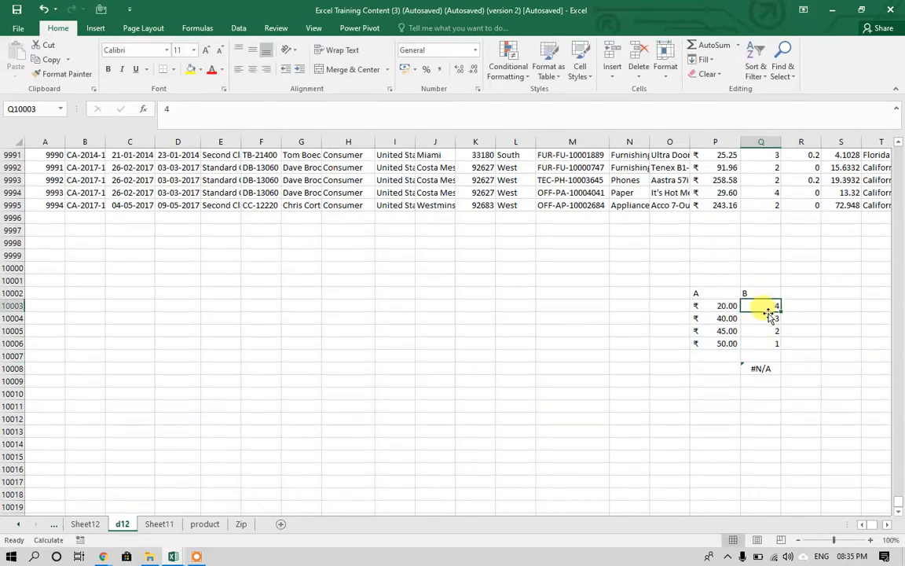
Calculate the correlation of A and B in Q10008 with =CORREL(P10003:P10006,Q10003:Q10006).
{"action": "left_click", "coordinate": [760, 369]}
{"action": "type", "text": "=co"}
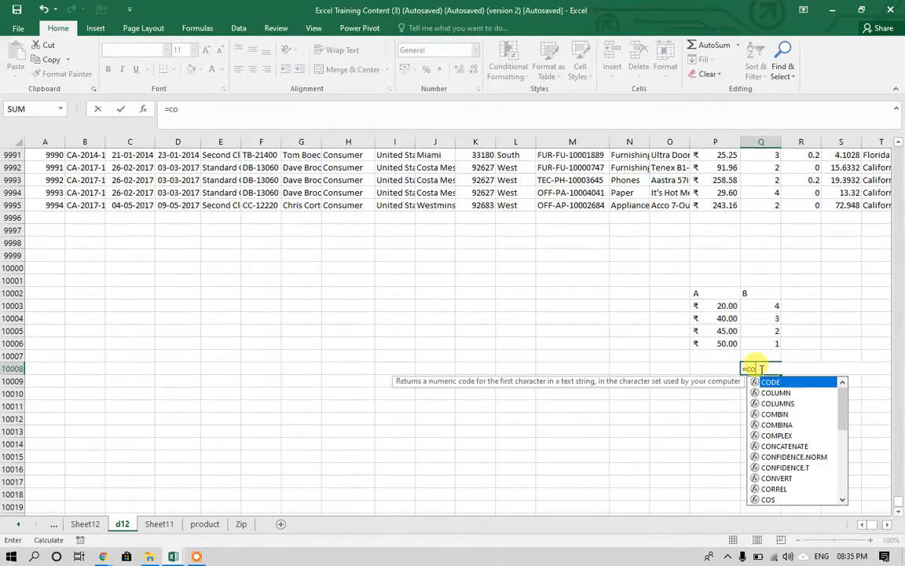
{"action": "key", "text": "Tab"}
{"action": "key", "text": "BackSpace"}
{"action": "key", "text": "BackSpace"}
{"action": "key", "text": "BackSpace"}
{"action": "type", "text": "r"}
{"action": "key", "text": "Tab"}
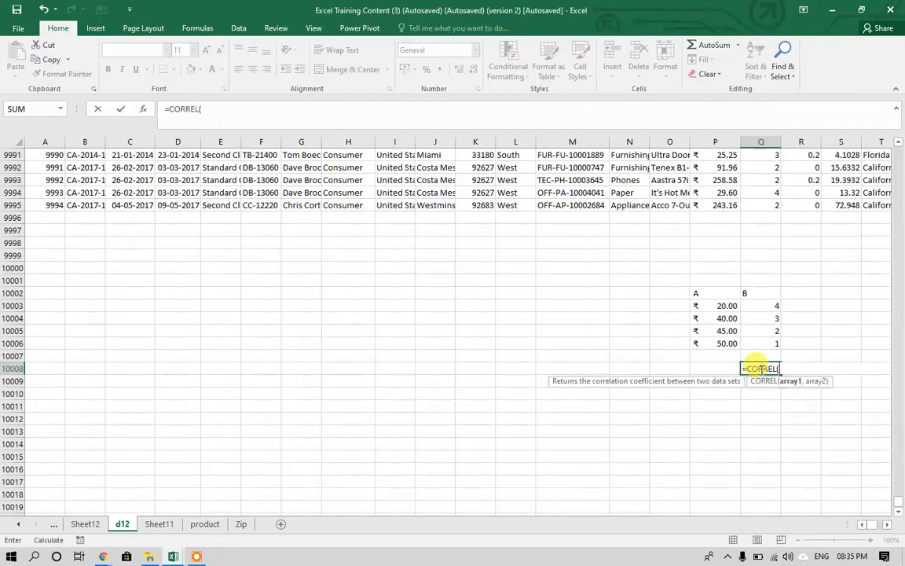
{"action": "left_click_drag", "start_coordinate": [718, 306], "coordinate": [730, 343]}
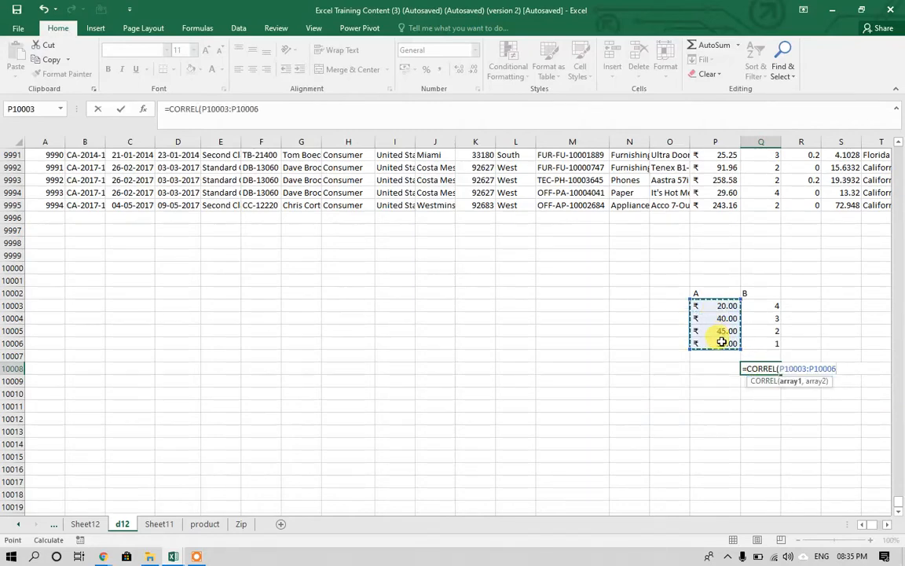
{"action": "type", "text": ","}
{"action": "left_click", "coordinate": [773, 305]}
{"action": "left_click_drag", "start_coordinate": [772, 305], "coordinate": [774, 343]}
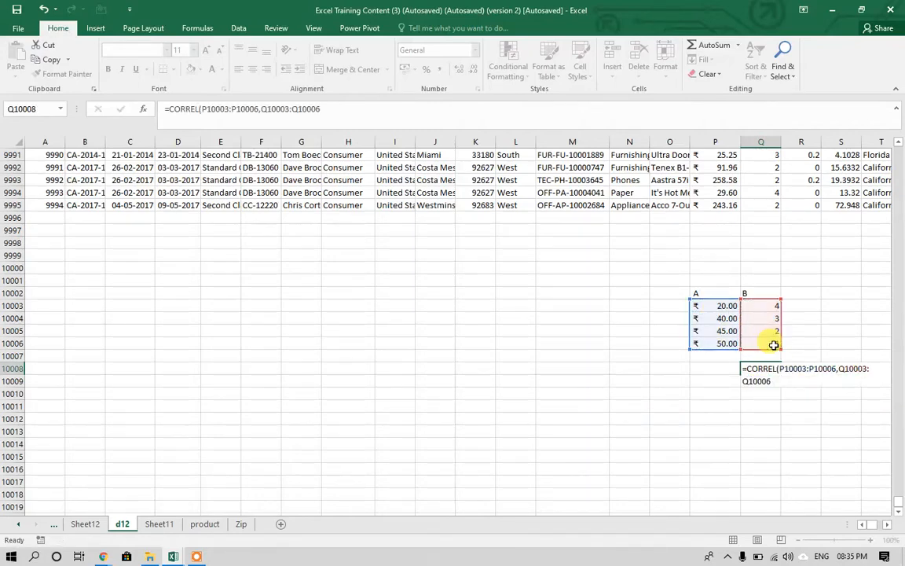
{"action": "key", "text": "Return"}
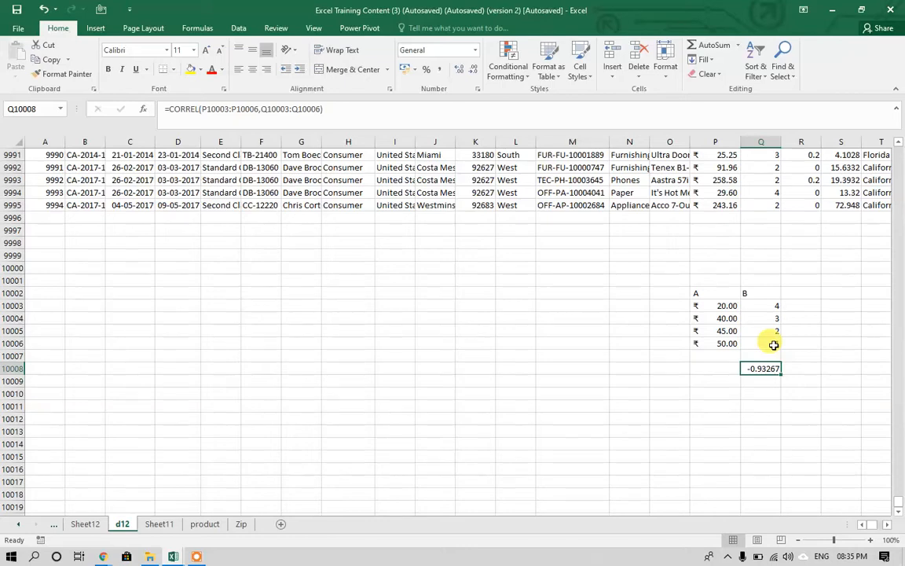
Change the B values in Q10004, Q10005 and Q10006 to 6, 8 and 10.
{"action": "left_click", "coordinate": [711, 305]}
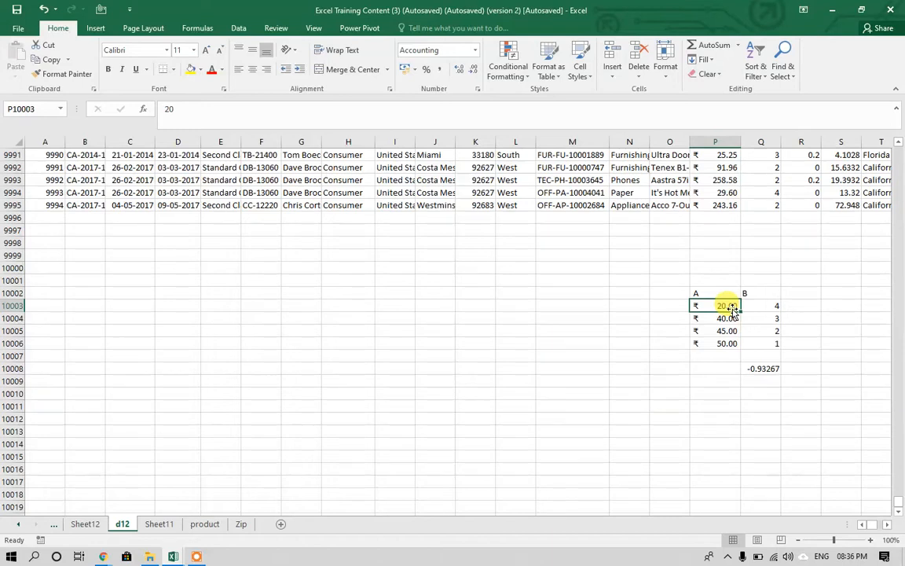
{"action": "left_click", "coordinate": [750, 368]}
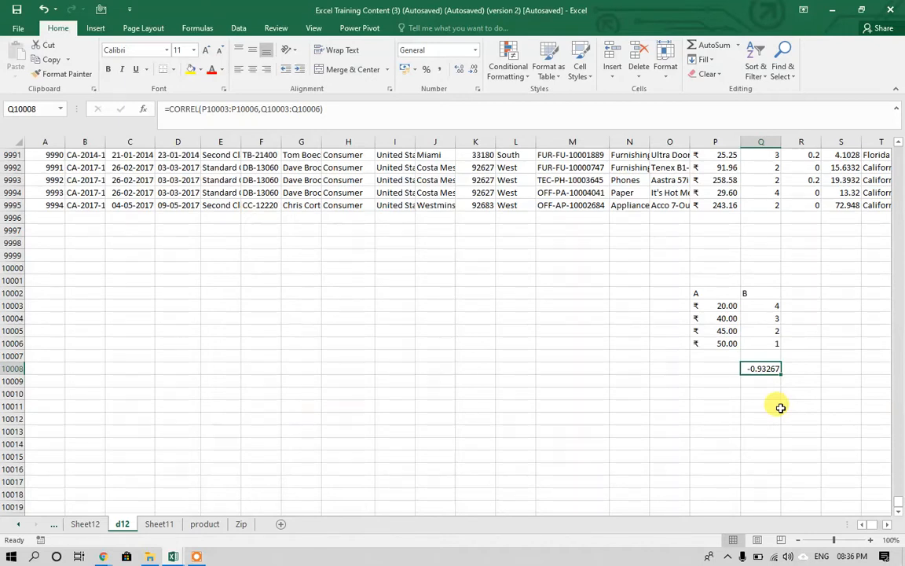
{"action": "left_click", "coordinate": [717, 303]}
{"action": "key", "text": "Right"}
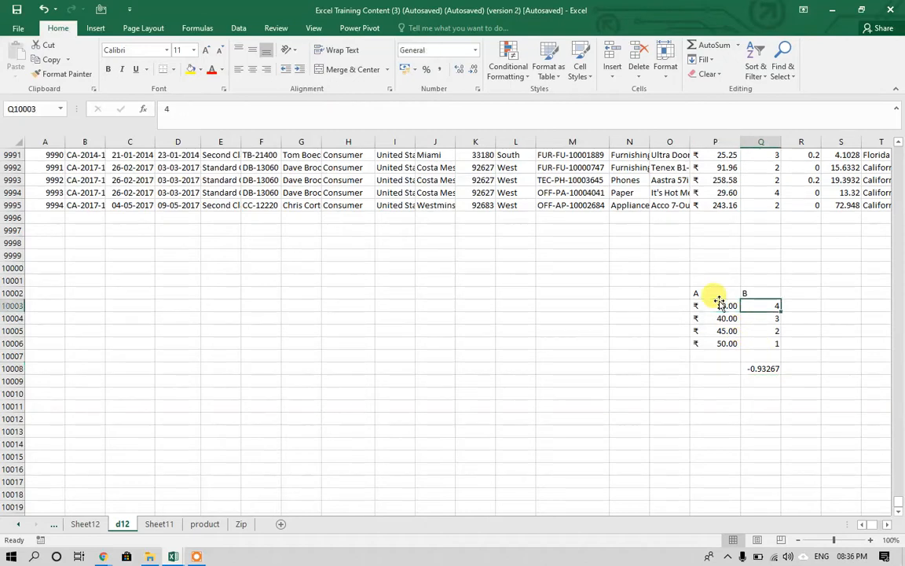
{"action": "key", "text": "Down"}
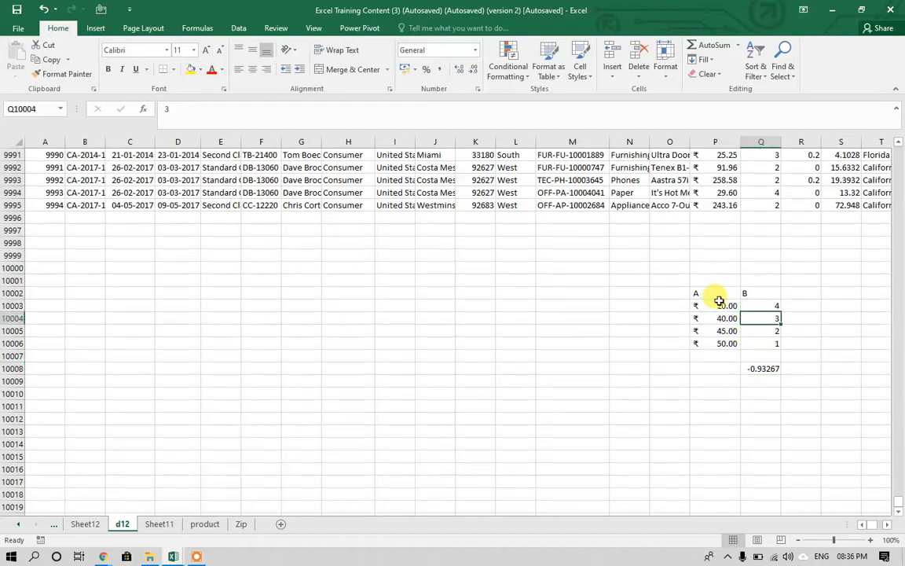
{"action": "type", "text": "6"}
{"action": "key", "text": "Return"}
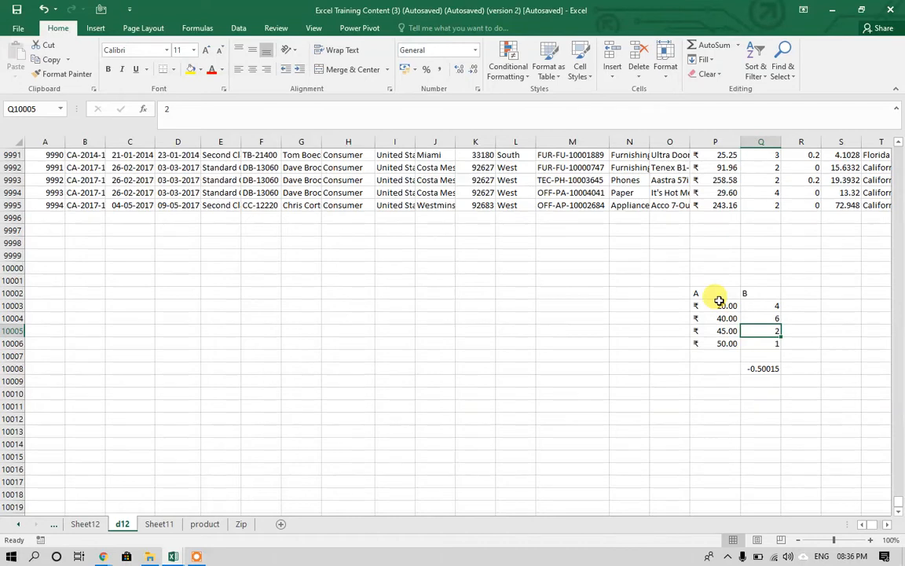
{"action": "type", "text": "8"}
{"action": "key", "text": "Return"}
{"action": "type", "text": "10"}
{"action": "key", "text": "Return"}
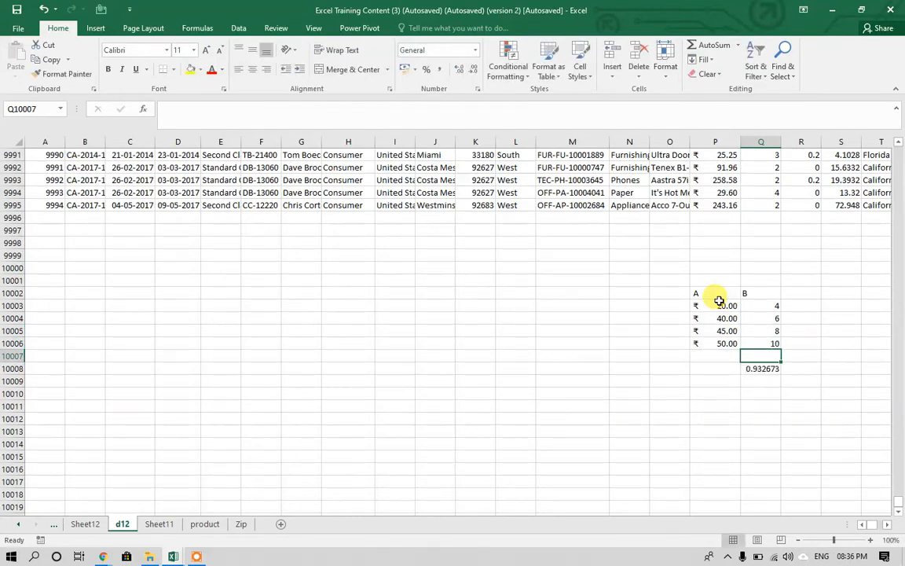
Examine the paired A and B values against the correlation result in Q10008.
{"action": "key", "text": "Up"}
{"action": "key", "text": "Down"}
{"action": "key", "text": "Down"}
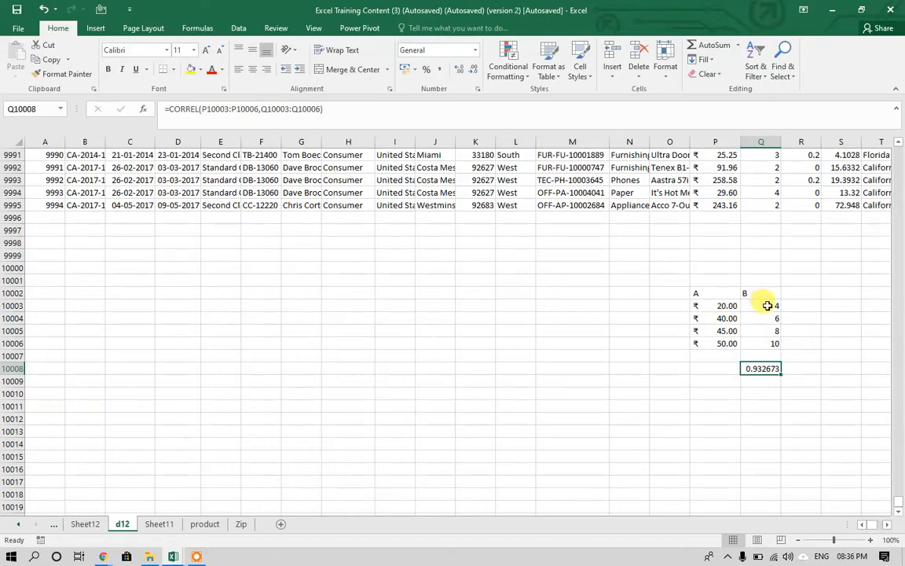
{"action": "left_click", "coordinate": [713, 317]}
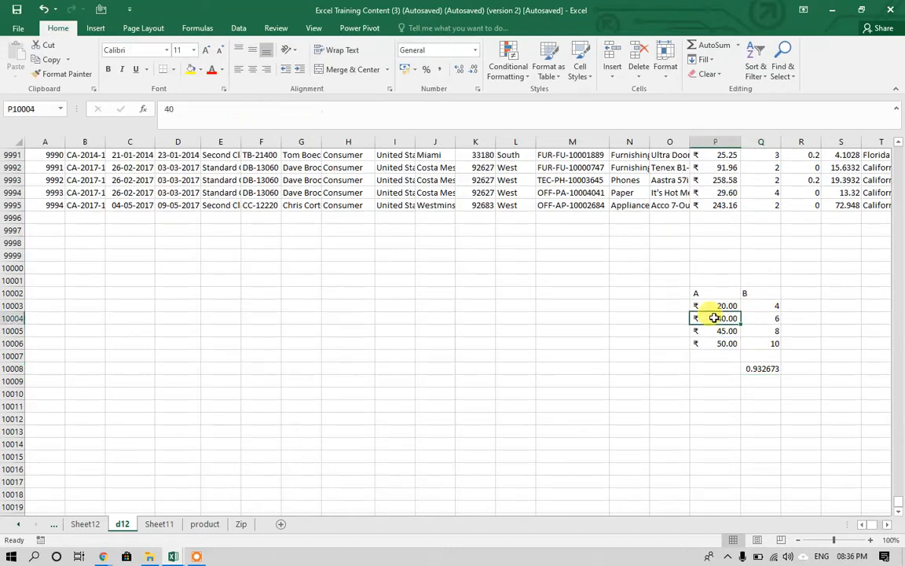
{"action": "left_click", "coordinate": [774, 318]}
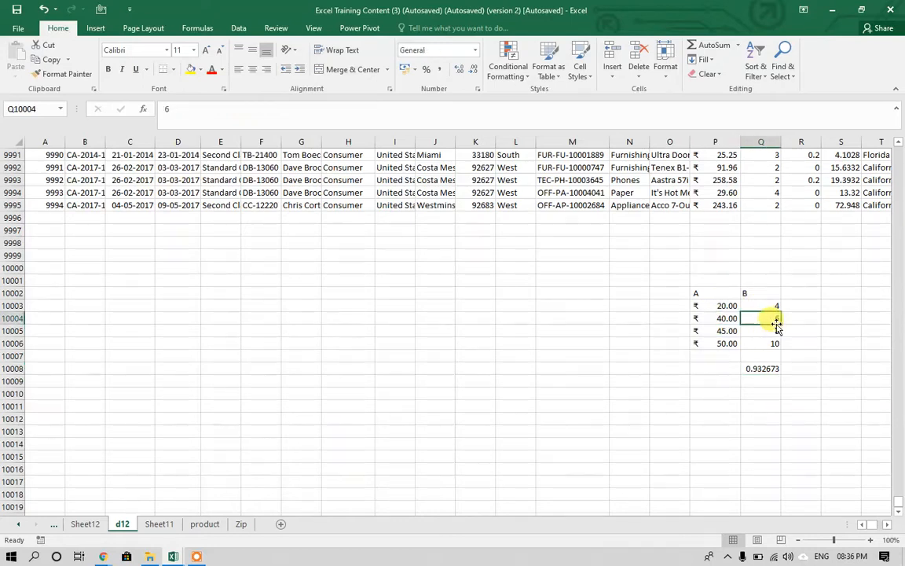
{"action": "left_click", "coordinate": [728, 343]}
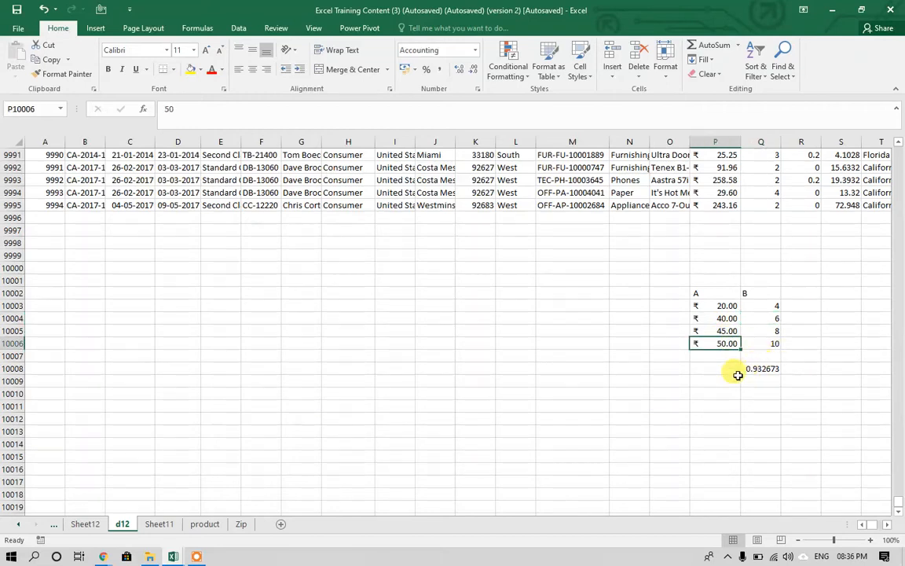
{"action": "left_click", "coordinate": [767, 368]}
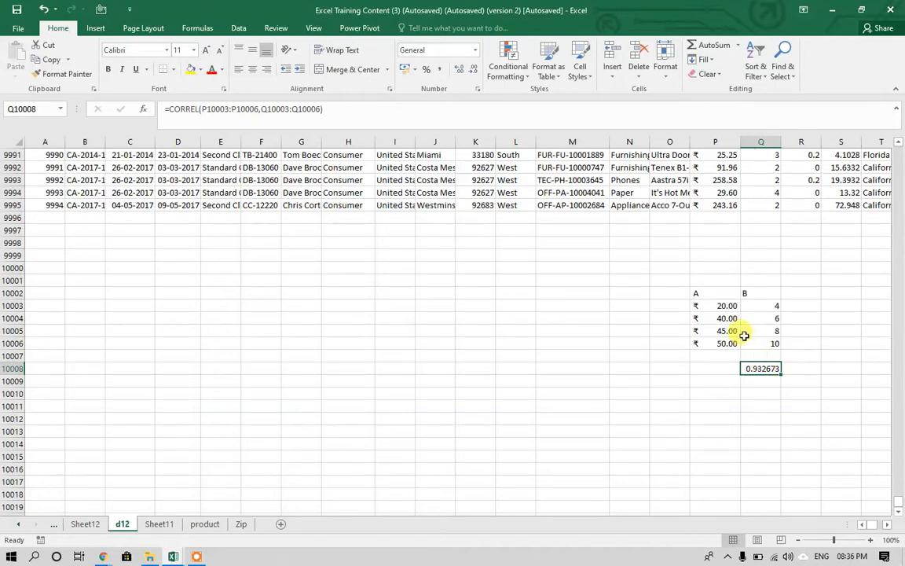
Format the correlation result in Q10008 as a percentage.
{"action": "left_click_drag", "start_coordinate": [707, 293], "coordinate": [769, 365]}
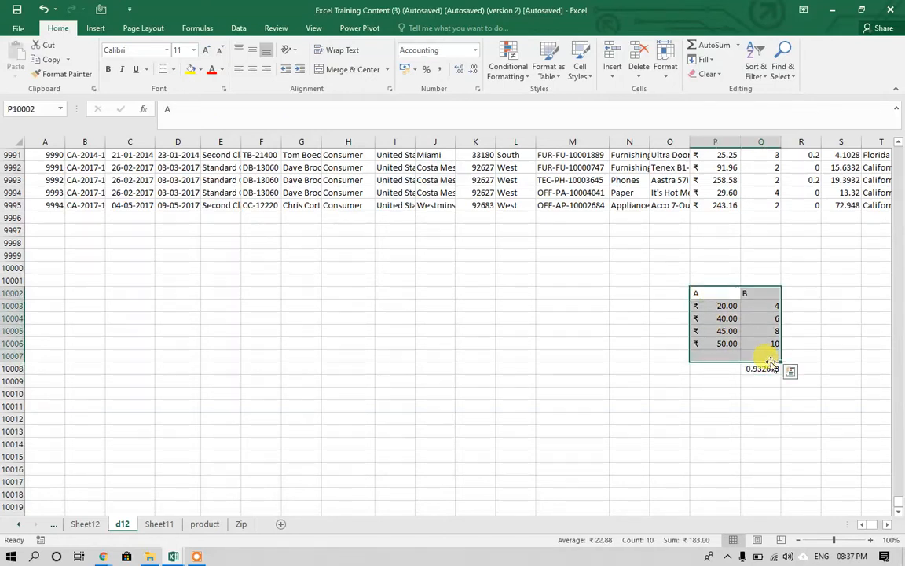
{"action": "left_click", "coordinate": [771, 369]}
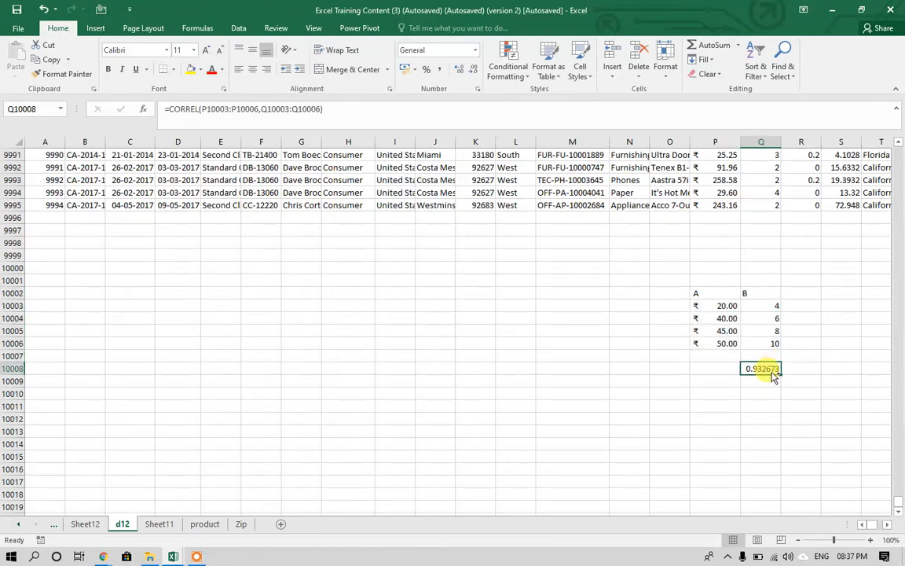
{"action": "key", "text": "ctrl+shift+5"}
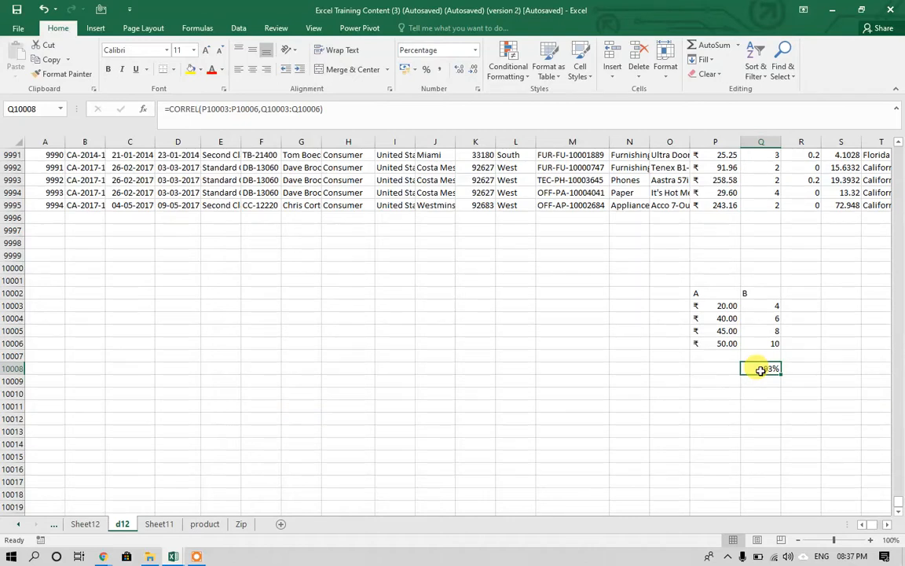
Set the B values in Q10004, Q10005 and Q10006 to 3, 2 and 1, and select the correlation result in Q10008.
{"action": "left_click", "coordinate": [765, 304]}
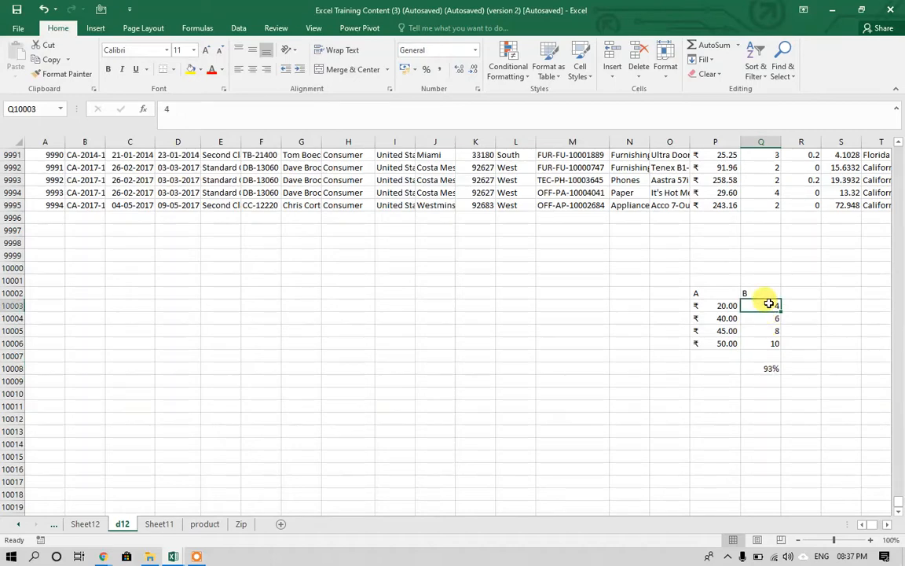
{"action": "key", "text": "Return"}
{"action": "type", "text": "3"}
{"action": "key", "text": "Return"}
{"action": "type", "text": "2"}
{"action": "key", "text": "Return"}
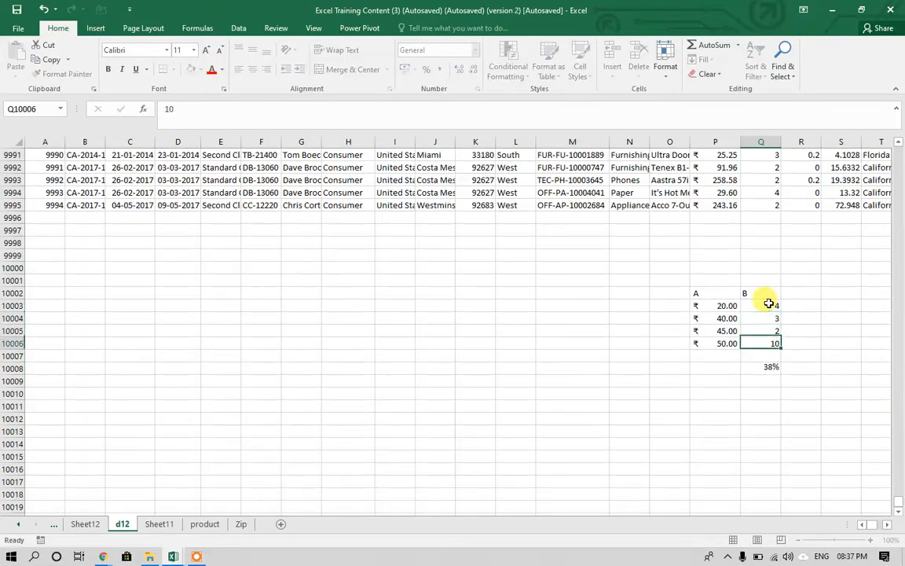
{"action": "type", "text": "1"}
{"action": "key", "text": "Return"}
{"action": "key", "text": "Down"}
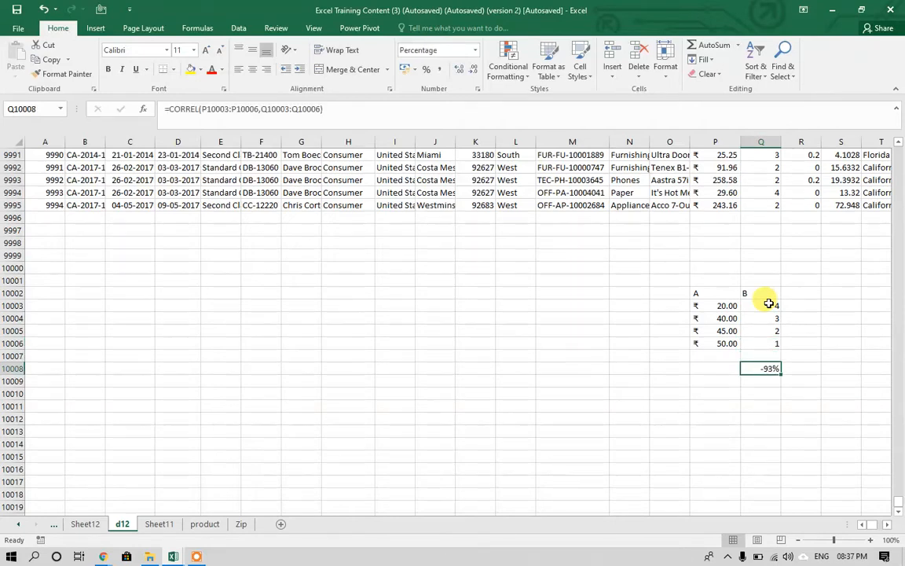
Fill the first A value, 20, down through P10003:P10006 and review the resulting pairs.
{"action": "left_click_drag", "start_coordinate": [728, 306], "coordinate": [721, 304]}
{"action": "key", "text": "ctrl+d"}
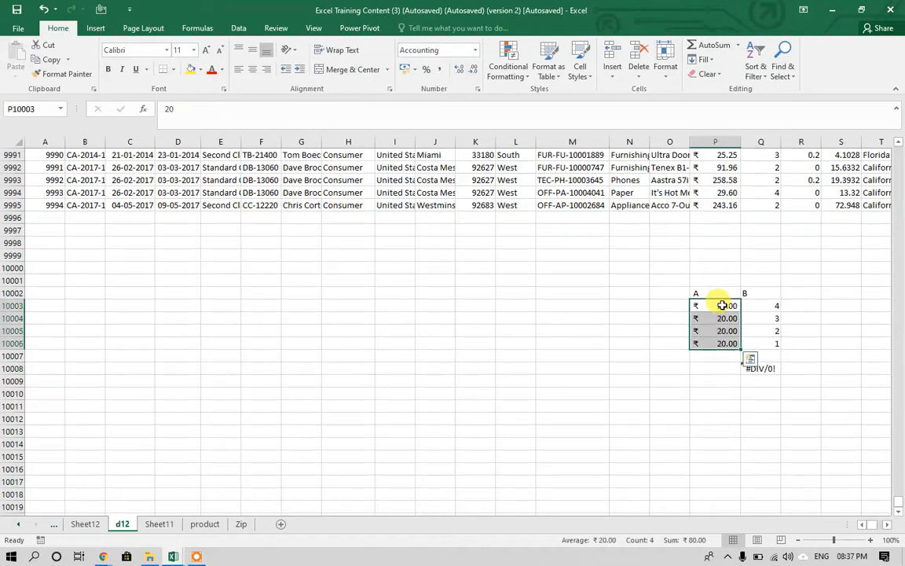
{"action": "left_click", "coordinate": [770, 342]}
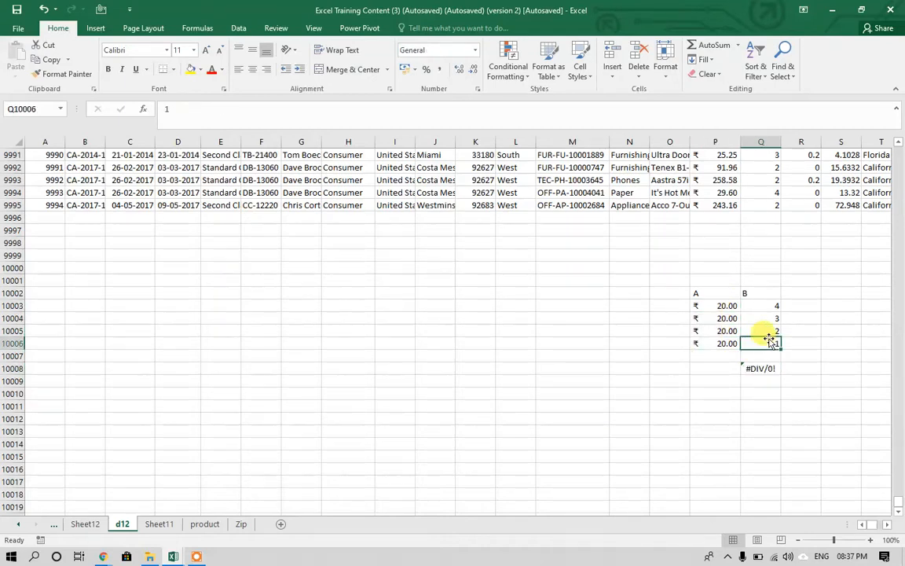
{"action": "key", "text": "Left"}
{"action": "key", "text": "Up"}
{"action": "key", "text": "Up"}
{"action": "key", "text": "Up"}
{"action": "key", "text": "Down"}
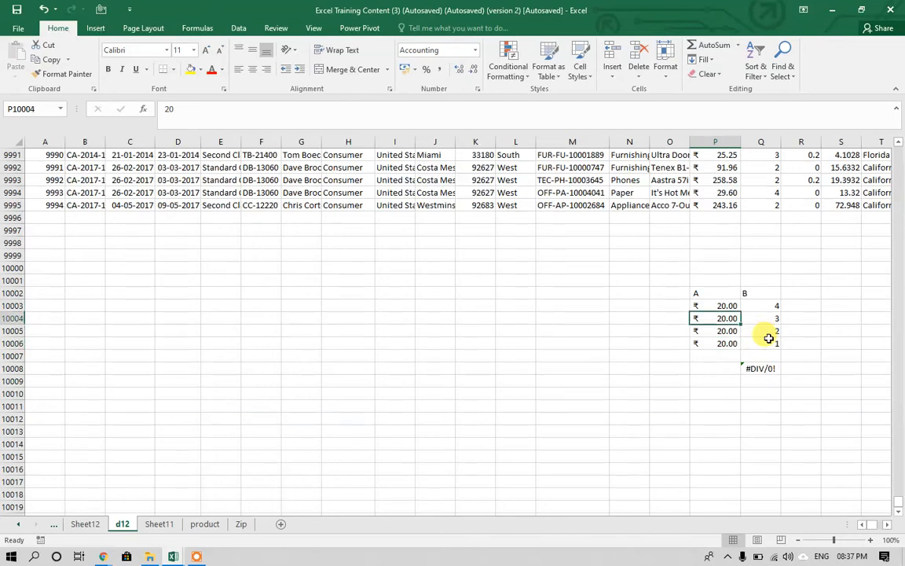
{"action": "key", "text": "Right"}
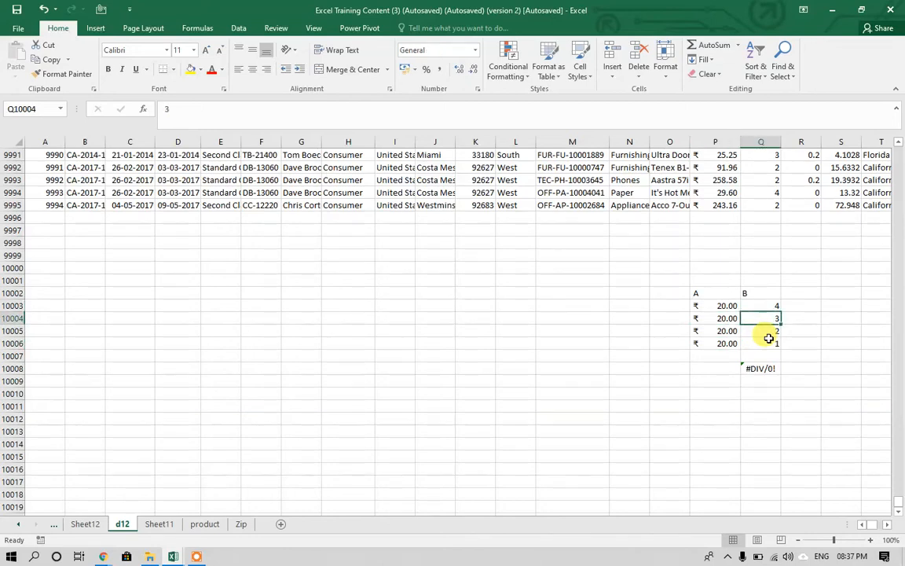
Undo the fill of column A in the sample table and select its heading in P10002.
{"action": "type", "text": "20 40 45 50"}
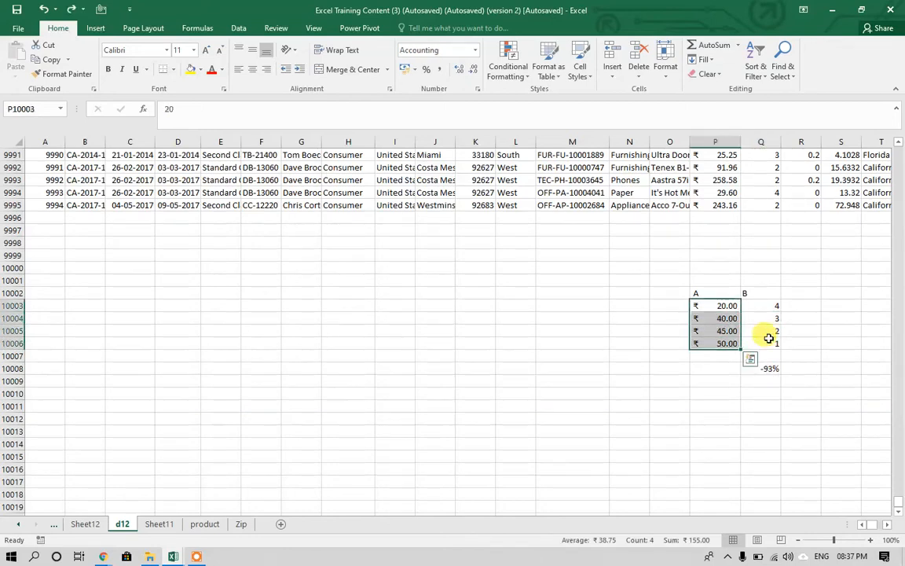
{"action": "key", "text": "Up"}
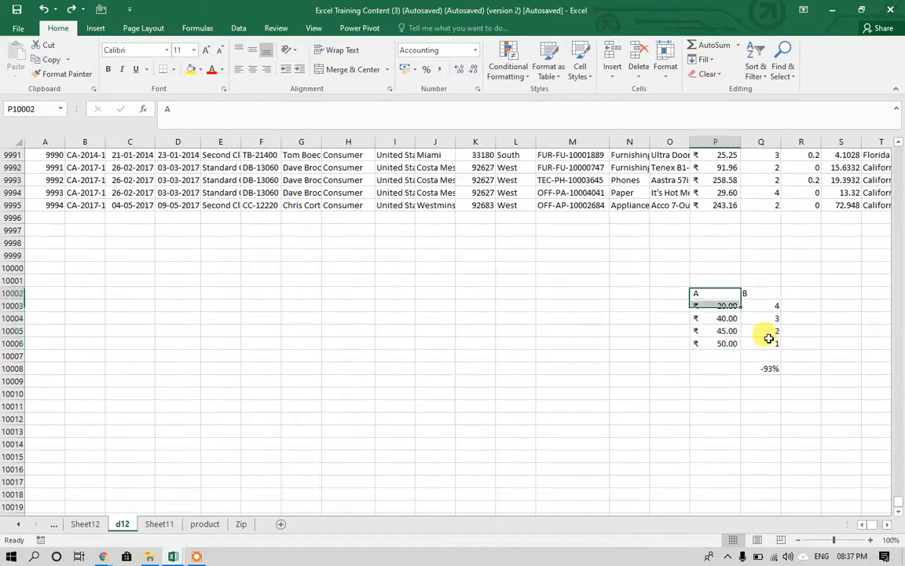
Delete the A/B sample table and its correlation result by clearing the range P10001:R10012.
{"action": "key", "text": "Down"}
{"action": "key", "text": "shift+Right"}
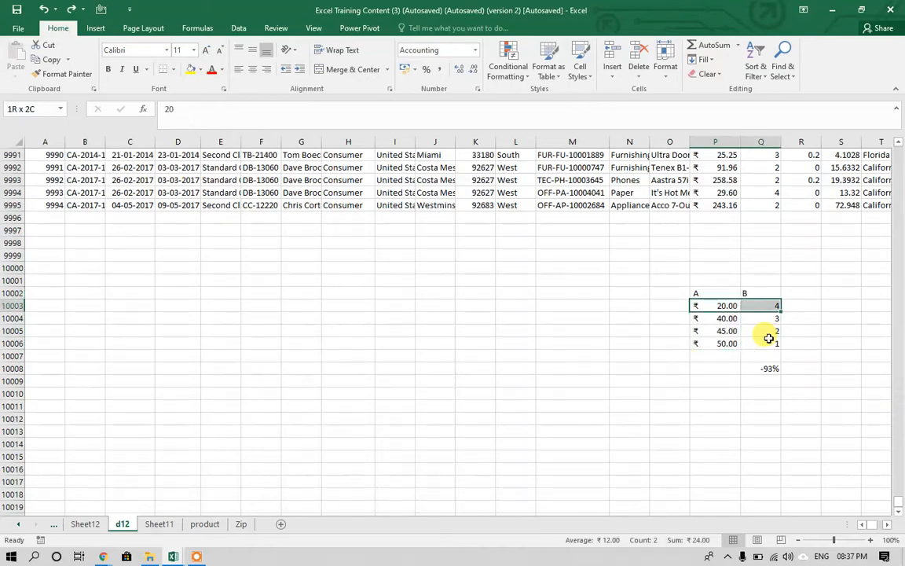
{"action": "key", "text": "shift+Down"}
{"action": "key", "text": "shift+Down"}
{"action": "key", "text": "shift+Down"}
{"action": "key", "text": "shift+Down"}
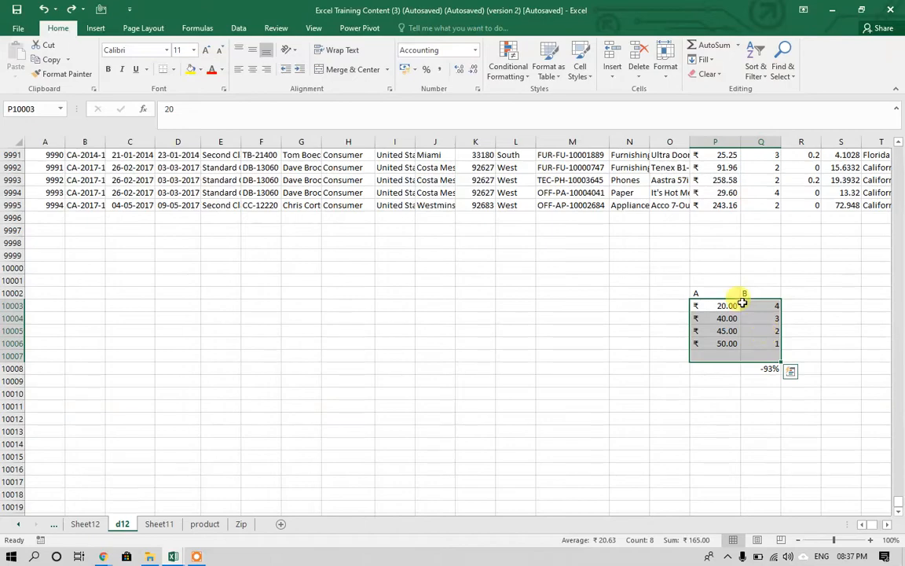
{"action": "left_click_drag", "start_coordinate": [717, 277], "coordinate": [793, 418]}
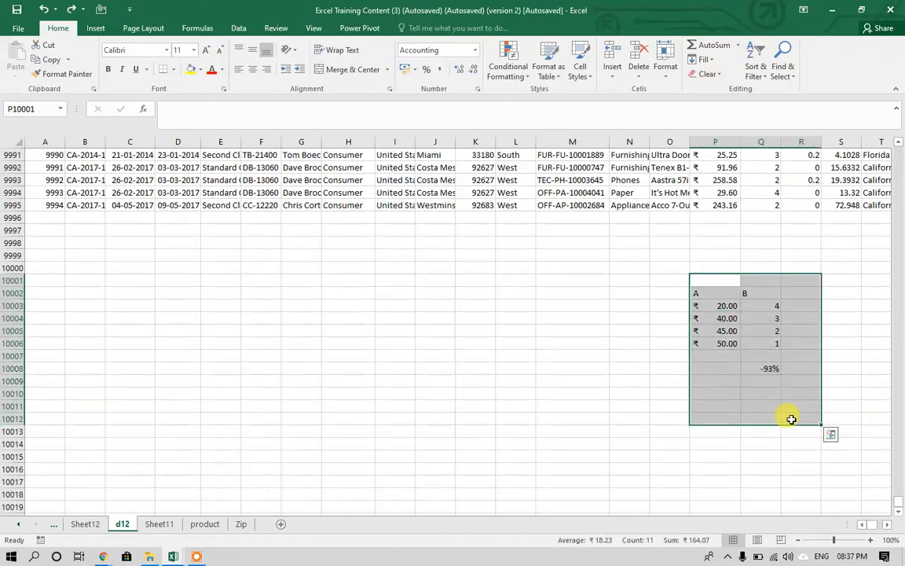
{"action": "key", "text": "Delete"}
Return to the header row of the d12 data and select the City heading in J1.
{"action": "key", "text": "Up"}
{"action": "key", "text": "Up"}
{"action": "key", "text": "Up"}
{"action": "key", "text": "Up"}
{"action": "key", "text": "Up"}
{"action": "key", "text": "Up"}
{"action": "key", "text": "Up"}
{"action": "key", "text": "Up"}
{"action": "key", "text": "Up"}
{"action": "key", "text": "Up"}
{"action": "key", "text": "Up"}
{"action": "key", "text": "Up"}
{"action": "key", "text": "Up"}
{"action": "key", "text": "Up"}
{"action": "key", "text": "Up"}
{"action": "key", "text": "Up"}
{"action": "key", "text": "Up"}
{"action": "key", "text": "Up"}
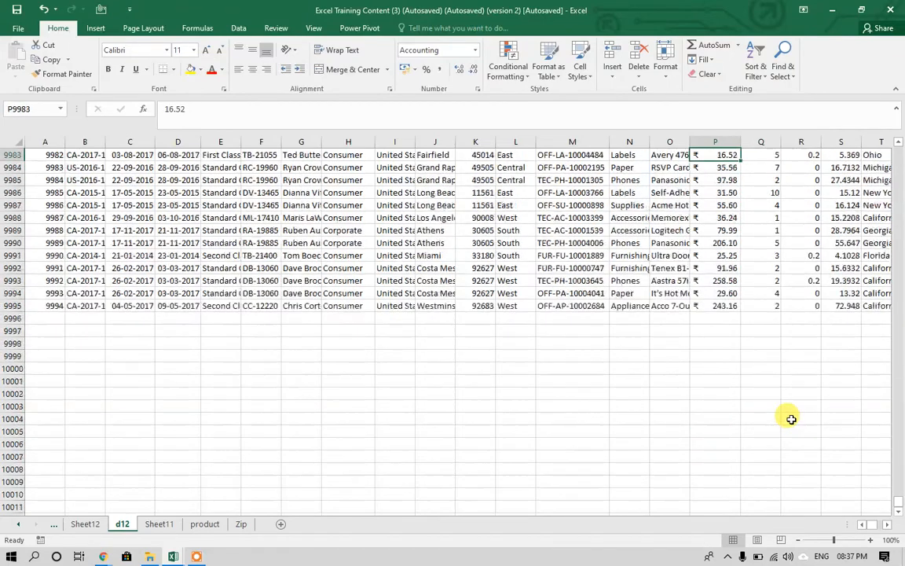
{"action": "key", "text": "Up"}
{"action": "key", "text": "Up"}
{"action": "key", "text": "Up"}
{"action": "key", "text": "Up"}
{"action": "key", "text": "Up"}
{"action": "key", "text": "Up"}
{"action": "key", "text": "Up"}
{"action": "key", "text": "Up"}
{"action": "key", "text": "Up"}
{"action": "key", "text": "Up"}
{"action": "key", "text": "Up"}
{"action": "key", "text": "Up"}
{"action": "key", "text": "Up"}
{"action": "key", "text": "Up"}
{"action": "key", "text": "Up"}
{"action": "key", "text": "Up"}
{"action": "key", "text": "Up"}
{"action": "key", "text": "Up"}
{"action": "key", "text": "Up"}
{"action": "key", "text": "Up"}
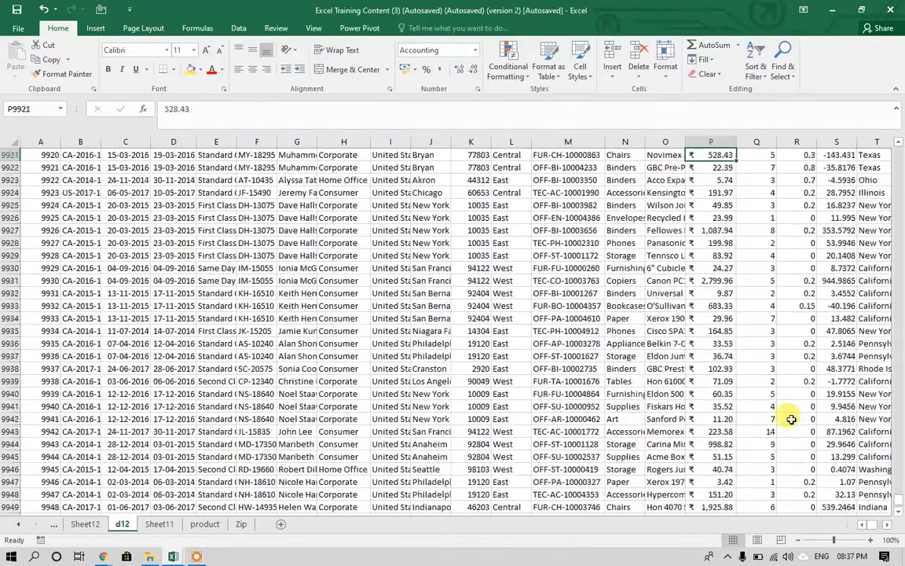
{"action": "key", "text": "Up"}
{"action": "key", "text": "Up"}
{"action": "key", "text": "Up"}
{"action": "key", "text": "Up"}
{"action": "key", "text": "Up"}
{"action": "key", "text": "Up"}
{"action": "key", "text": "Up"}
{"action": "key", "text": "Up"}
{"action": "key", "text": "Up"}
{"action": "key", "text": "Up"}
{"action": "key", "text": "Up"}
{"action": "key", "text": "Up"}
{"action": "key", "text": "Up"}
{"action": "key", "text": "Up"}
{"action": "key", "text": "Up"}
{"action": "key", "text": "Up"}
{"action": "key", "text": "Up"}
{"action": "key", "text": "Up"}
{"action": "key", "text": "Up"}
{"action": "key", "text": "Up"}
{"action": "key", "text": "Up"}
{"action": "key", "text": "Up"}
{"action": "key", "text": "Up"}
{"action": "key", "text": "Up"}
{"action": "key", "text": "Up"}
{"action": "key", "text": "Up"}
{"action": "key", "text": "Up"}
{"action": "key", "text": "Up"}
{"action": "key", "text": "Up"}
{"action": "key", "text": "Up"}
{"action": "key", "text": "Up"}
{"action": "key", "text": "Up"}
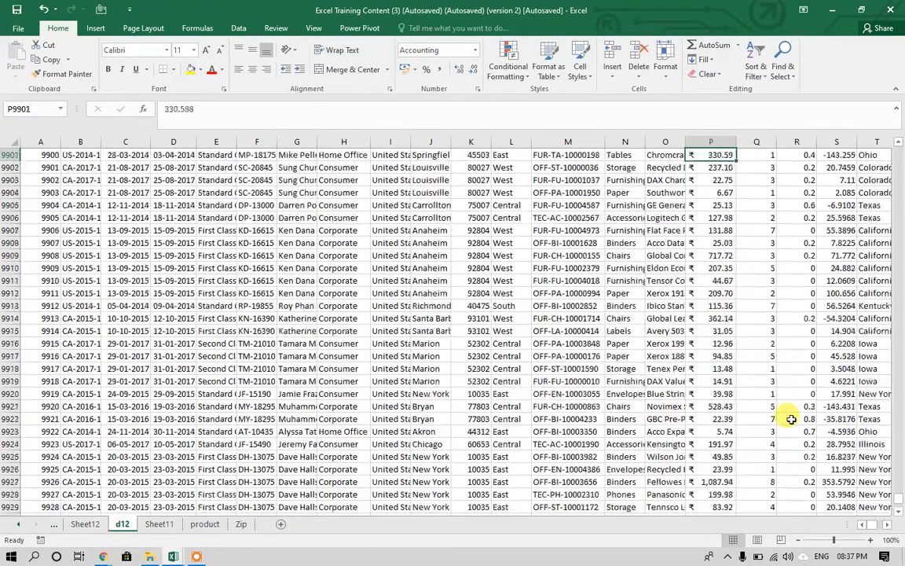
{"action": "key", "text": "Up"}
{"action": "key", "text": "Up"}
{"action": "key", "text": "Up"}
{"action": "key", "text": "Up"}
{"action": "key", "text": "Up"}
{"action": "key", "text": "Up"}
{"action": "key", "text": "Up"}
{"action": "key", "text": "Up"}
{"action": "key", "text": "Up"}
{"action": "key", "text": "Up"}
{"action": "key", "text": "Up"}
{"action": "key", "text": "Up"}
{"action": "key", "text": "Up"}
{"action": "key", "text": "Up"}
{"action": "key", "text": "Up"}
{"action": "key", "text": "Up"}
{"action": "key", "text": "Up"}
{"action": "key", "text": "Up"}
{"action": "key", "text": "Up"}
{"action": "key", "text": "Up"}
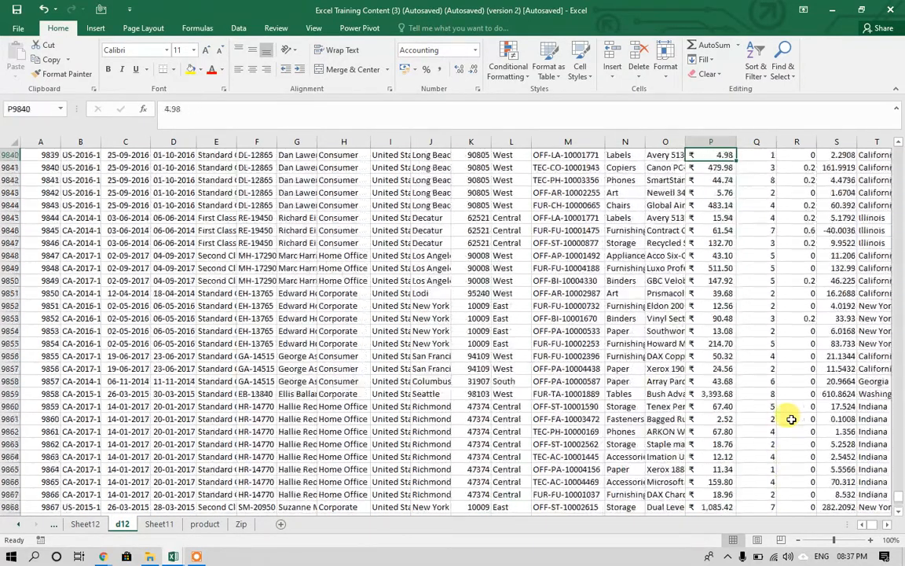
{"action": "key", "text": "Up"}
{"action": "key", "text": "Up"}
{"action": "key", "text": "Up"}
{"action": "key", "text": "Up"}
{"action": "key", "text": "Up"}
{"action": "key", "text": "Up"}
{"action": "key", "text": "Up"}
{"action": "key", "text": "Up"}
{"action": "key", "text": "Up"}
{"action": "key", "text": "Up"}
{"action": "key", "text": "Up"}
{"action": "key", "text": "Up"}
{"action": "key", "text": "Up"}
{"action": "key", "text": "Up"}
{"action": "key", "text": "Up"}
{"action": "key", "text": "Up"}
{"action": "key", "text": "Up"}
{"action": "key", "text": "Up"}
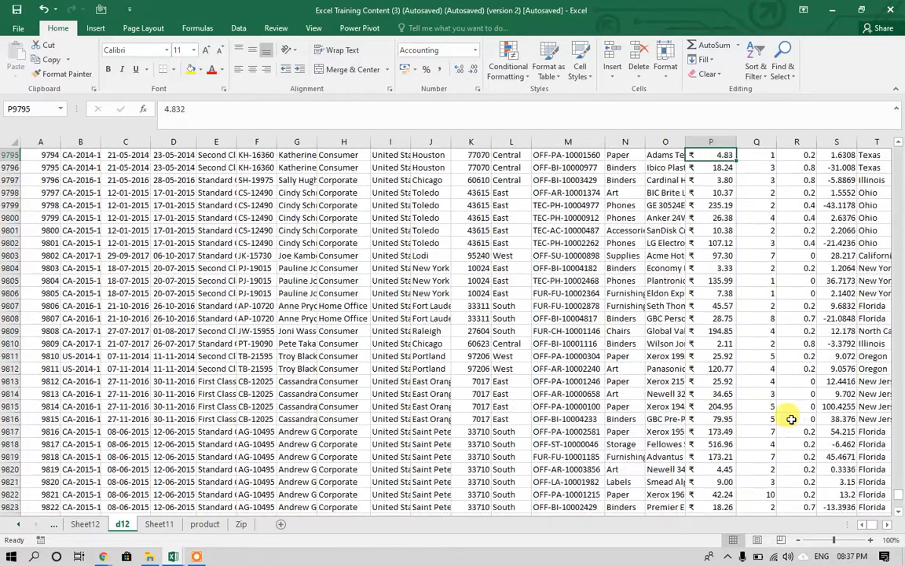
{"action": "key", "text": "ctrl+Up"}
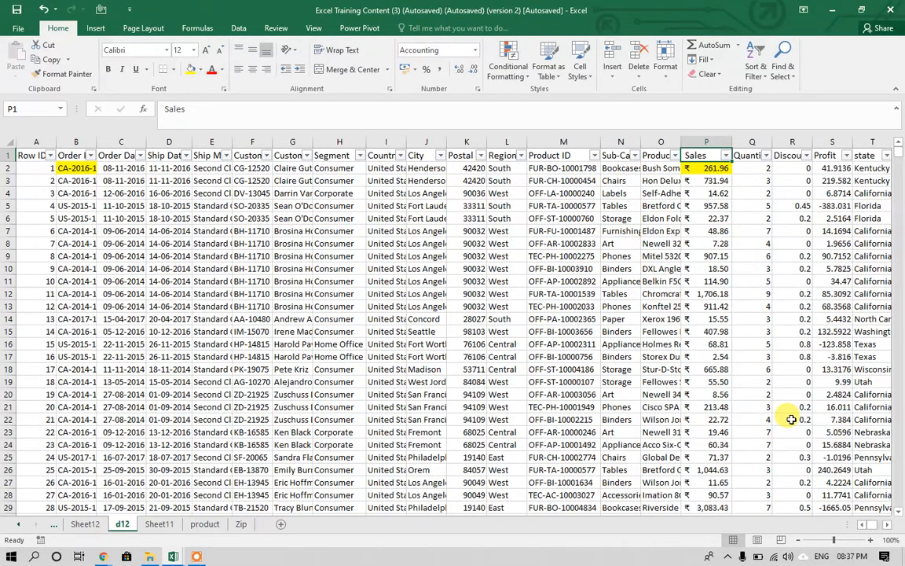
{"action": "key", "text": "Left"}
{"action": "key", "text": "Left"}
{"action": "key", "text": "Left"}
{"action": "key", "text": "Left"}
{"action": "key", "text": "Left"}
{"action": "key", "text": "Left"}
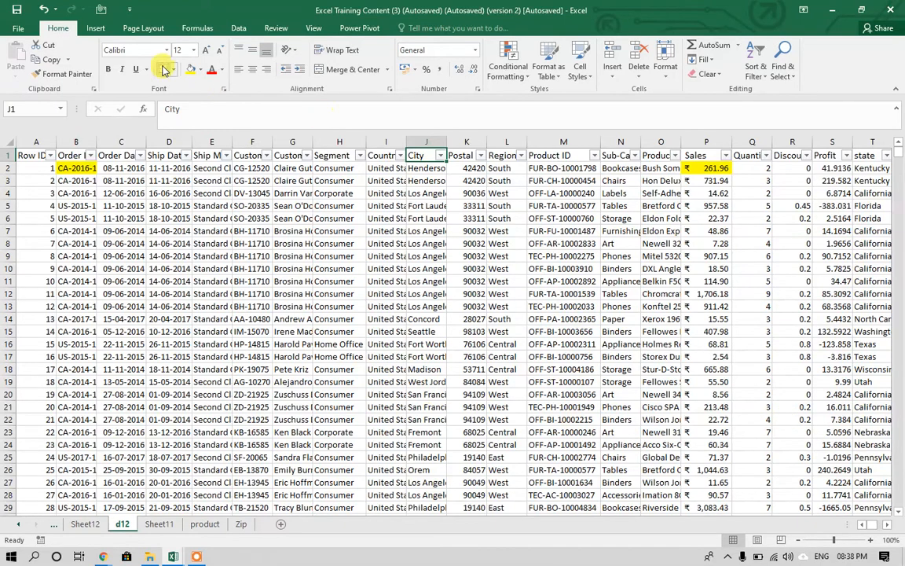
Create a PivotTable from the d12 range A1:Z9996 on a new worksheet.
{"action": "left_click", "coordinate": [94, 28]}
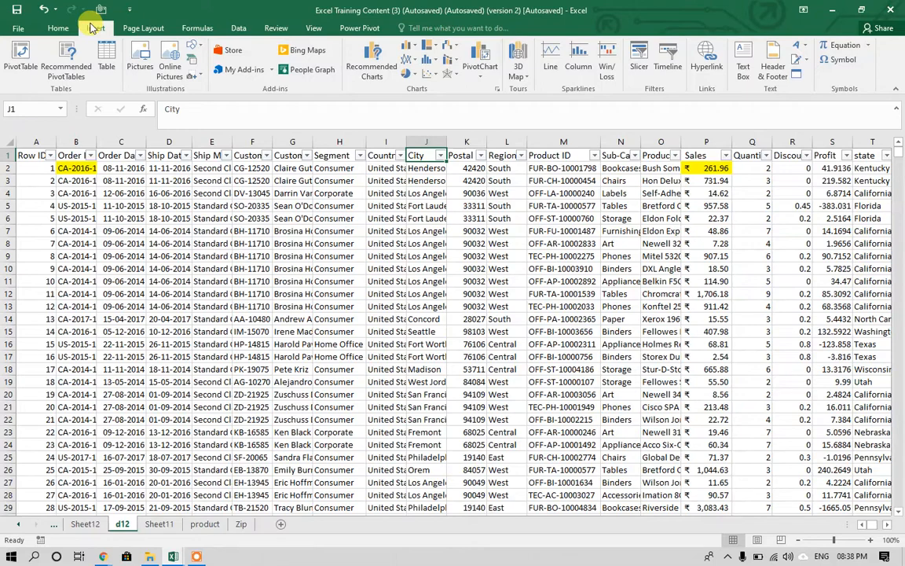
{"action": "left_click", "coordinate": [15, 61]}
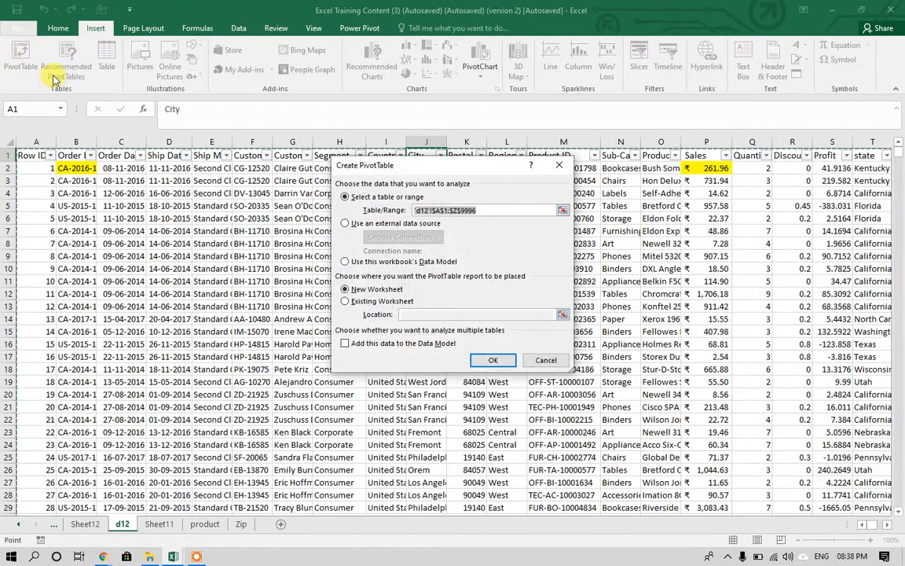
{"action": "left_click", "coordinate": [489, 359]}
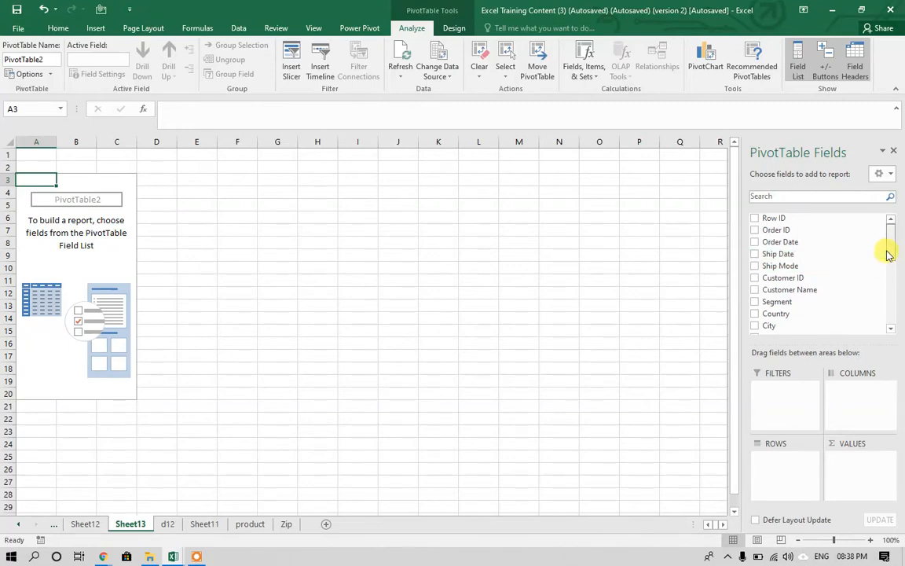
Add the state field as the PivotTable's report filter and the City field as its rows.
{"action": "left_click_drag", "start_coordinate": [888, 252], "coordinate": [891, 291]}
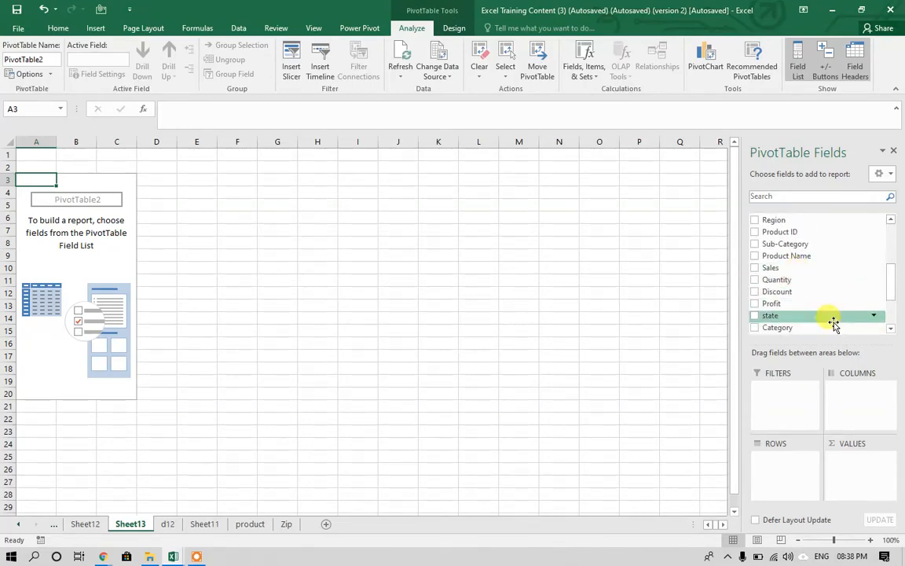
{"action": "left_click_drag", "start_coordinate": [830, 317], "coordinate": [796, 406]}
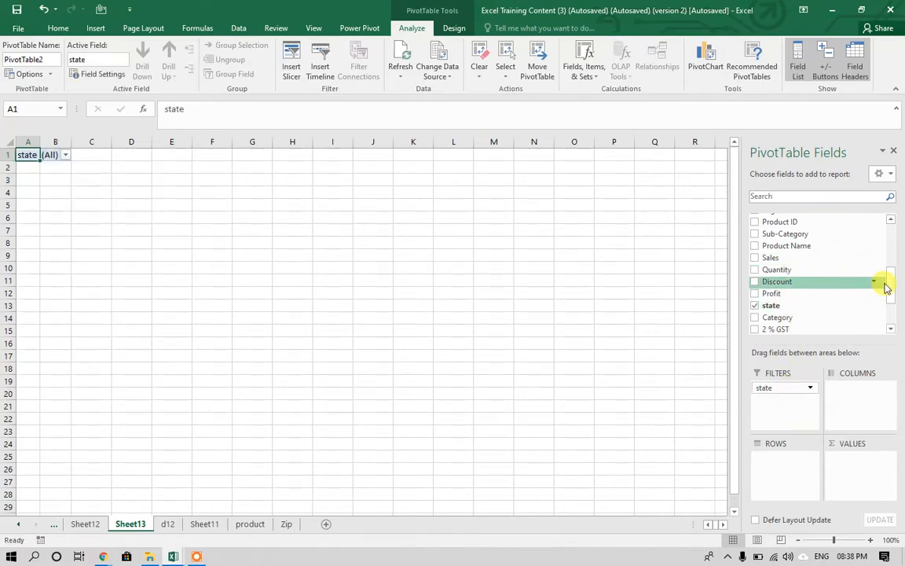
{"action": "left_click_drag", "start_coordinate": [891, 283], "coordinate": [888, 262]}
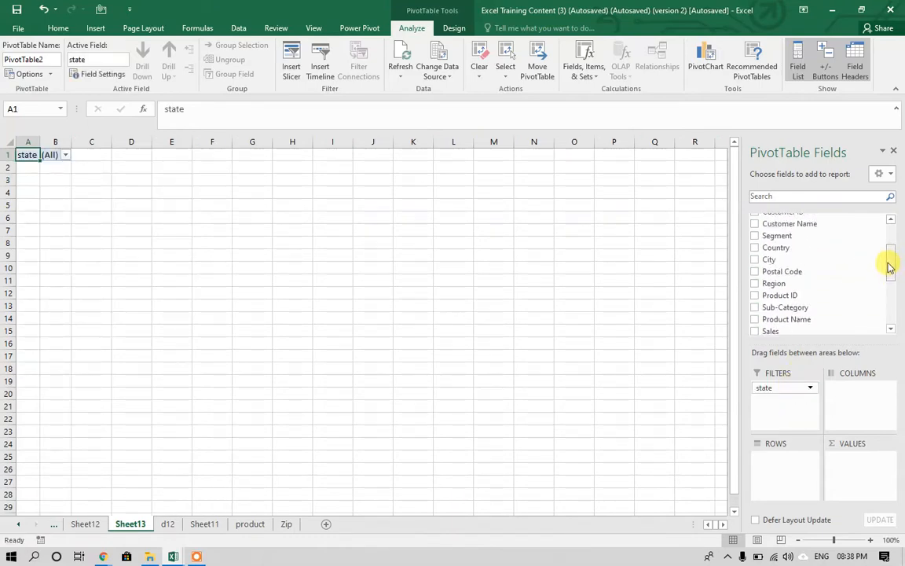
{"action": "left_click_drag", "start_coordinate": [810, 248], "coordinate": [793, 469]}
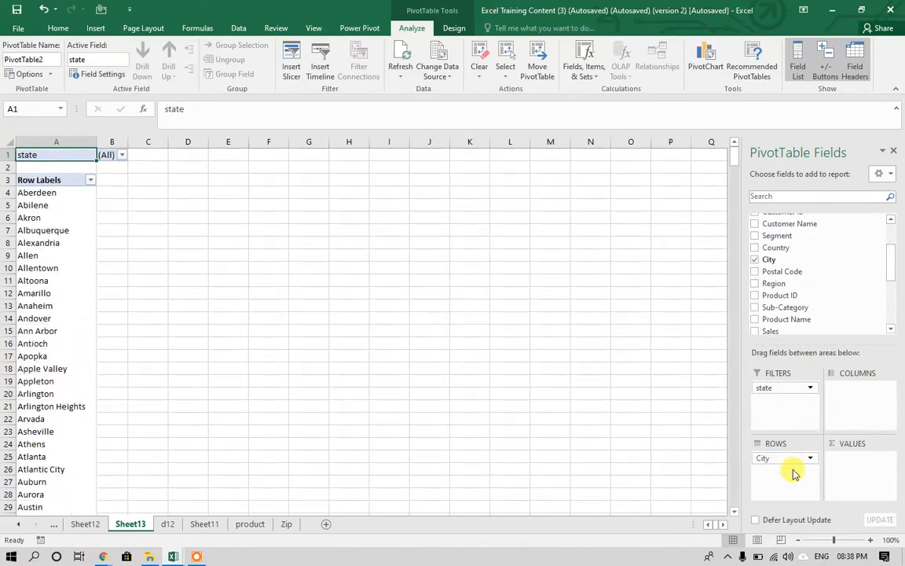
Filter the PivotTable's state to California and select the whole list of cities.
{"action": "left_click", "coordinate": [122, 155]}
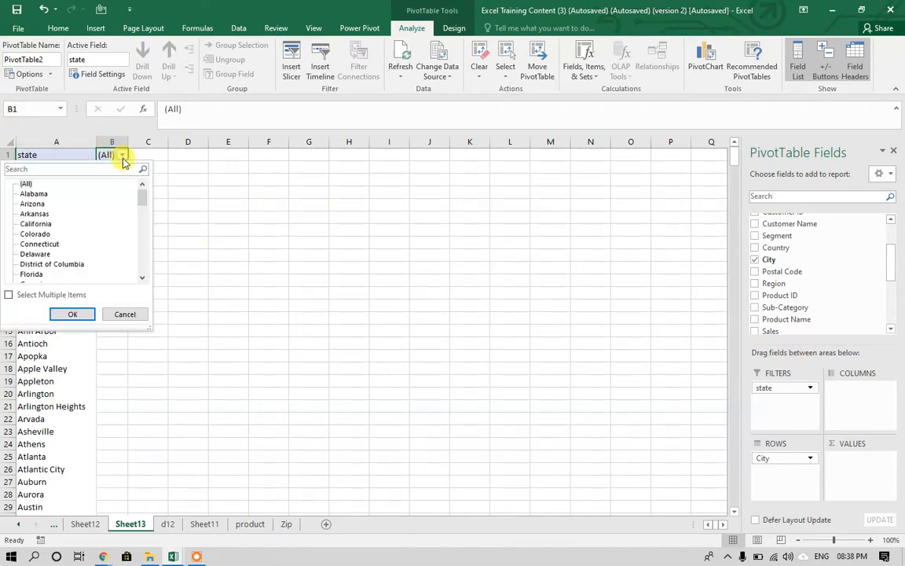
{"action": "left_click", "coordinate": [35, 224]}
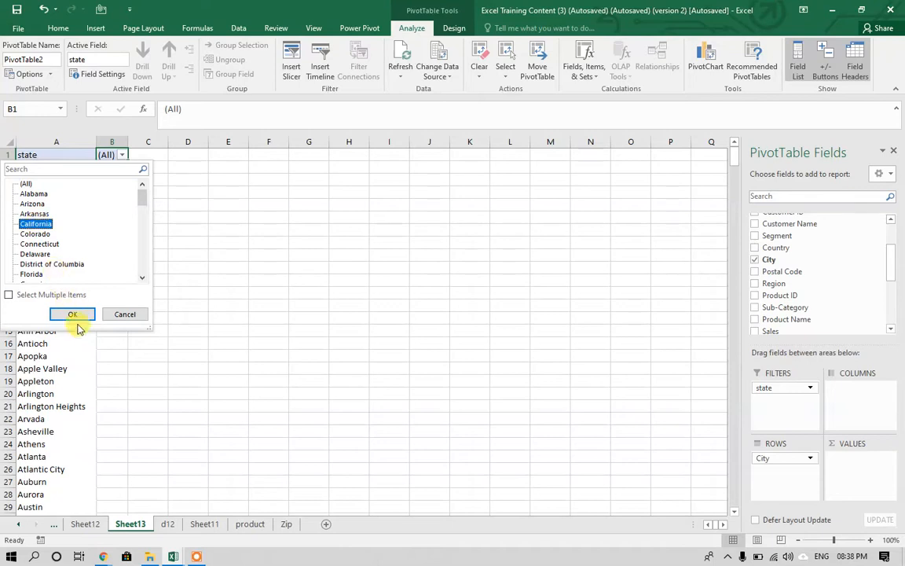
{"action": "left_click", "coordinate": [71, 314]}
{"action": "left_click", "coordinate": [45, 194]}
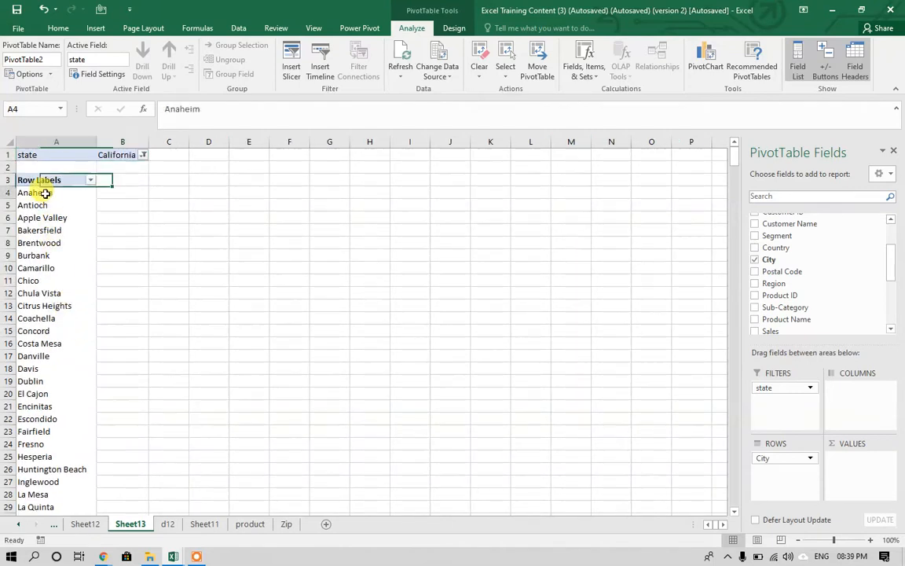
{"action": "left_click_drag", "start_coordinate": [45, 193], "coordinate": [59, 359]}
{"action": "left_click", "coordinate": [45, 277]}
{"action": "key", "text": "ctrl+a"}
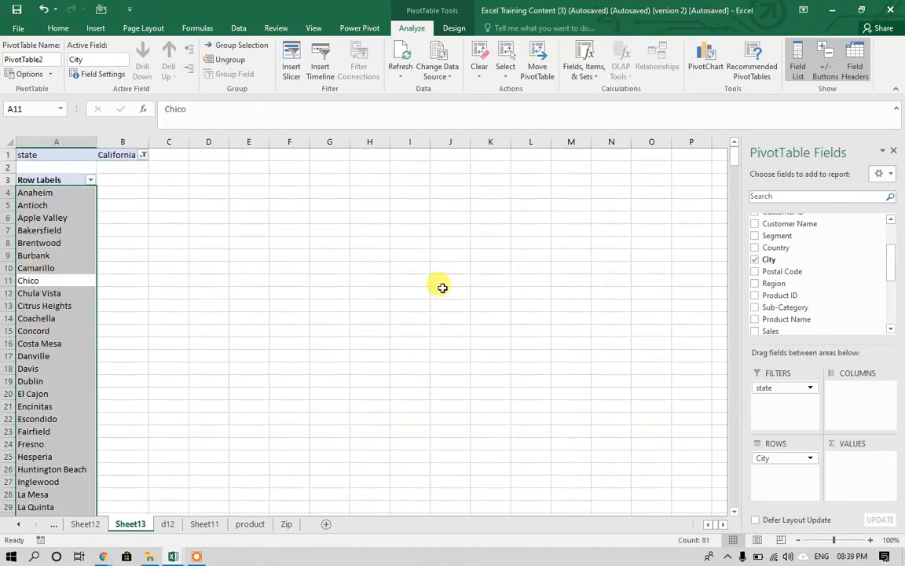
Add Net Value to the PivotTable's values and summarize it by Sum.
{"action": "left_click_drag", "start_coordinate": [893, 275], "coordinate": [896, 318]}
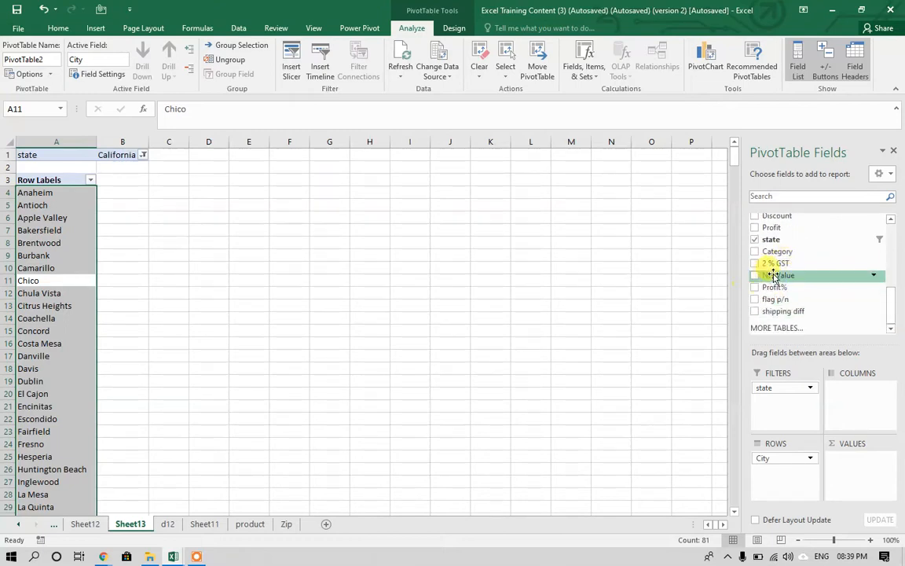
{"action": "left_click_drag", "start_coordinate": [767, 277], "coordinate": [861, 483]}
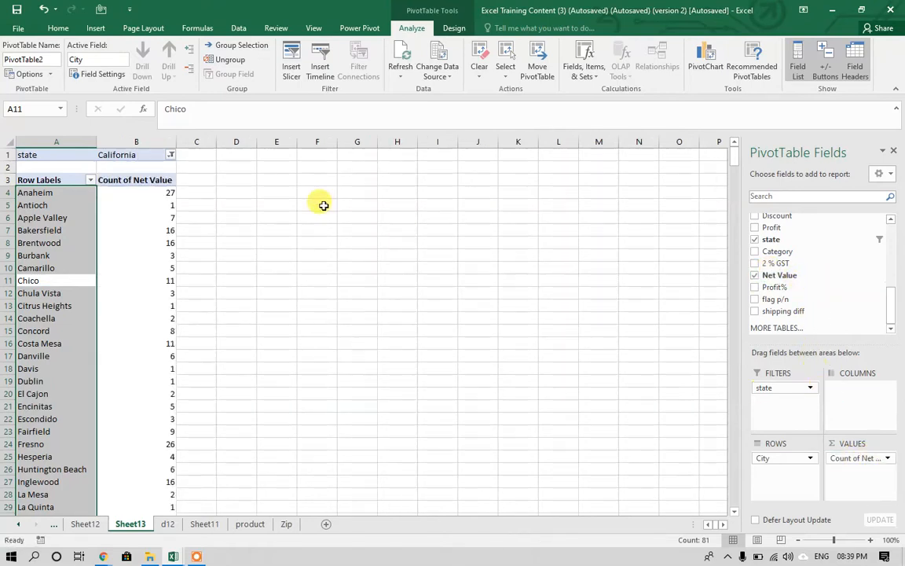
{"action": "left_click", "coordinate": [890, 460]}
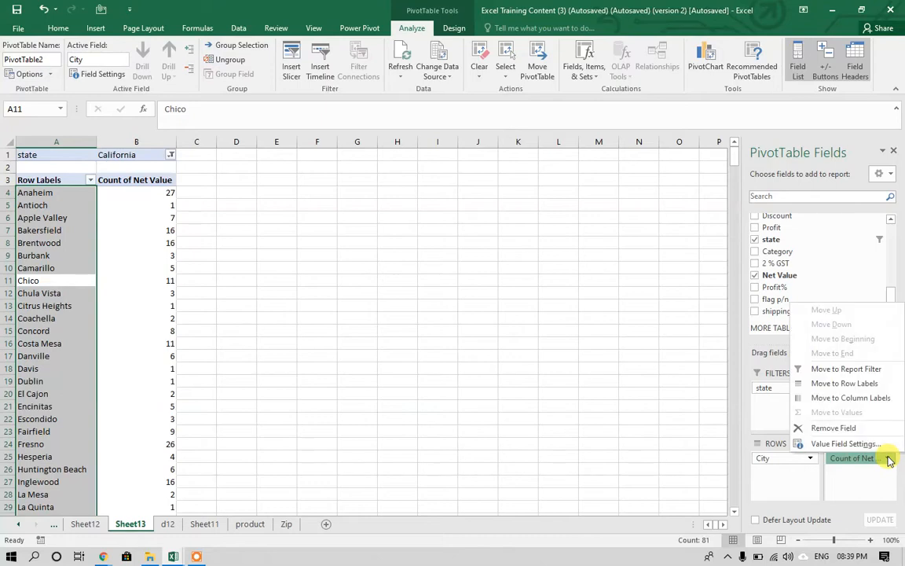
{"action": "left_click", "coordinate": [844, 497]}
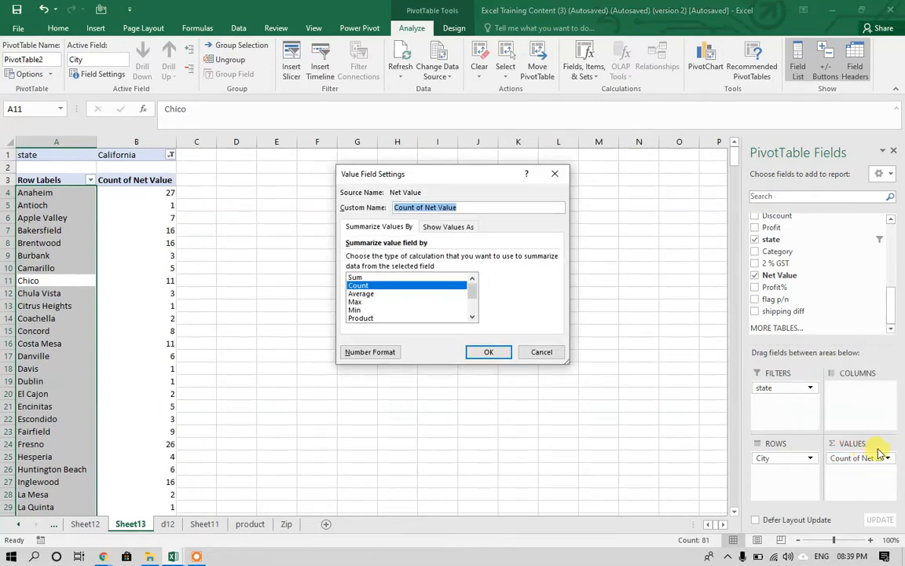
{"action": "left_click", "coordinate": [363, 277]}
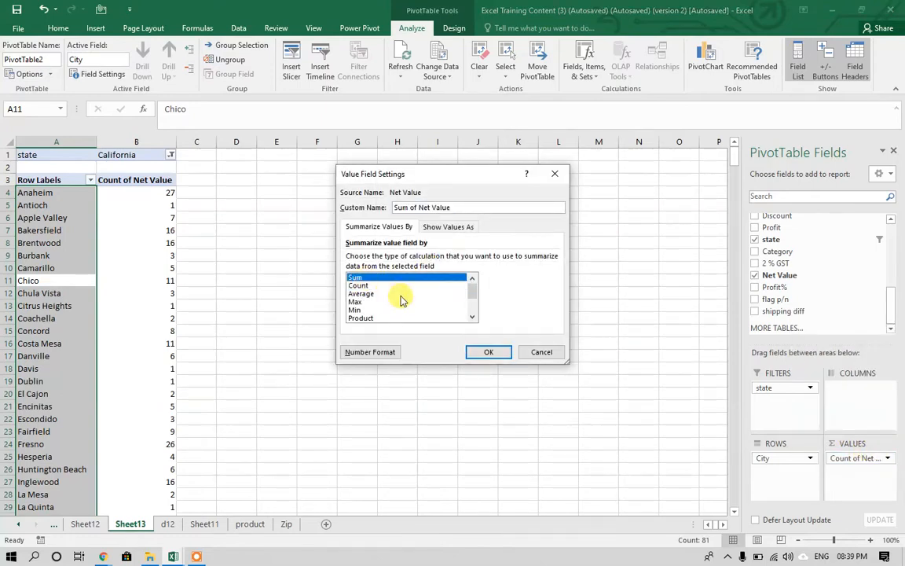
{"action": "left_click", "coordinate": [487, 352]}
Insert a clustered column PivotChart from columns A and B and enlarge it so more city labels fit.
{"action": "left_click", "coordinate": [139, 181]}
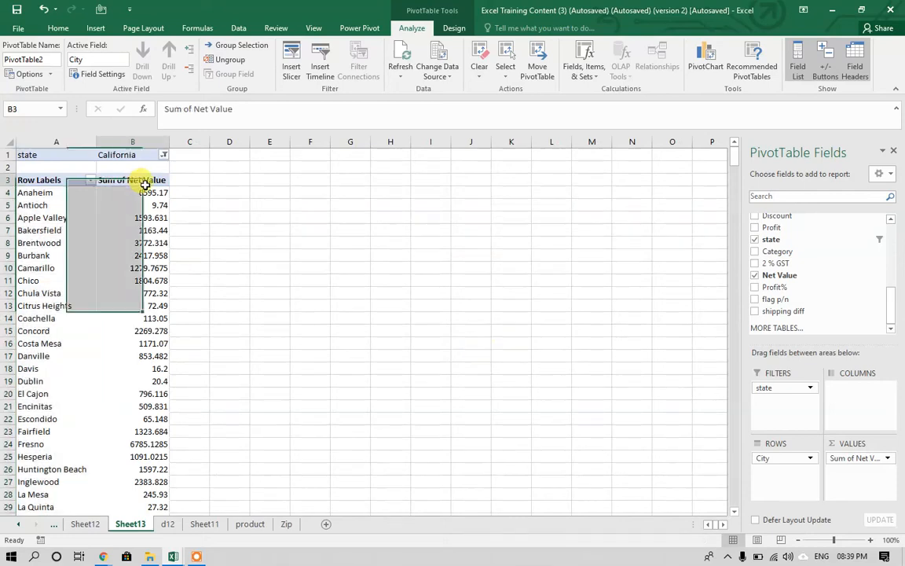
{"action": "left_click", "coordinate": [144, 145]}
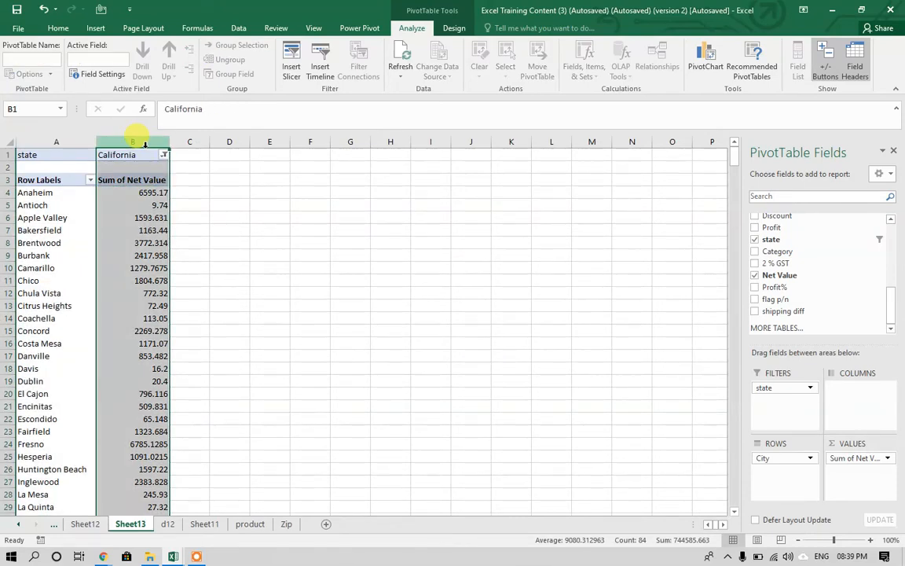
{"action": "left_click", "coordinate": [145, 242]}
{"action": "left_click", "coordinate": [59, 182]}
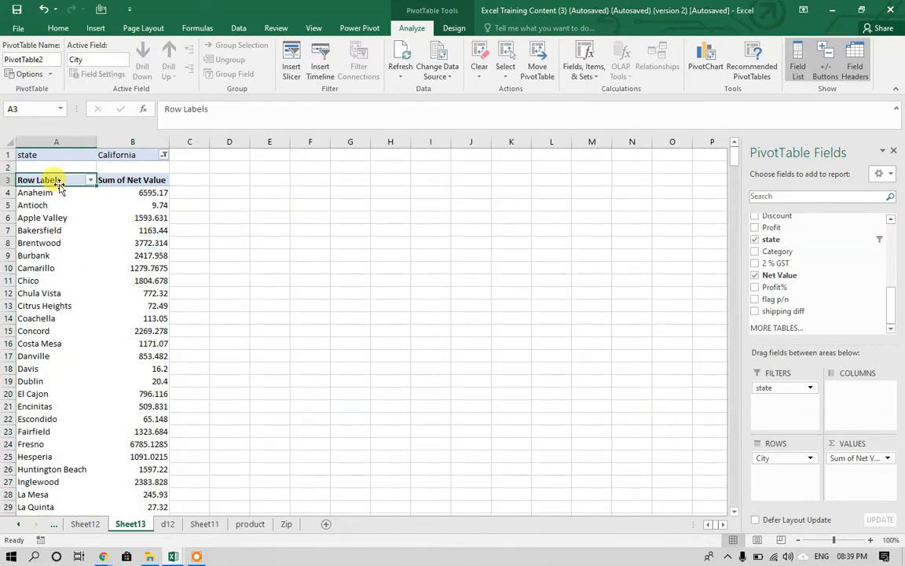
{"action": "left_click_drag", "start_coordinate": [55, 142], "coordinate": [110, 146]}
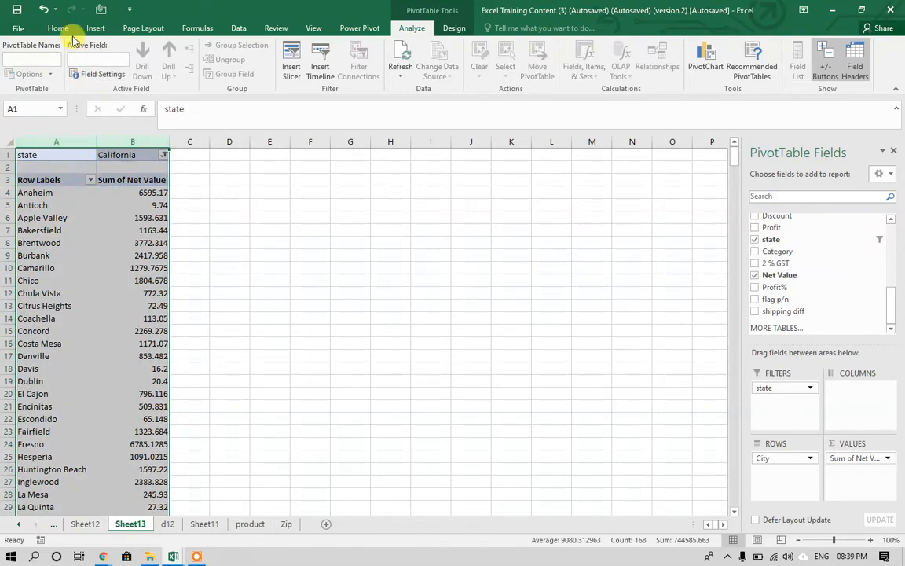
{"action": "left_click", "coordinate": [95, 28]}
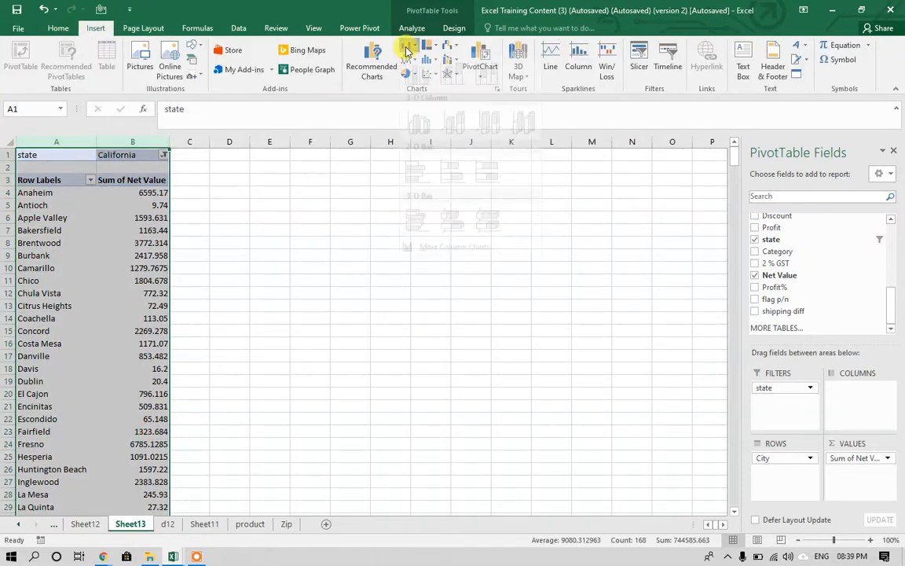
{"action": "left_click", "coordinate": [406, 47]}
{"action": "left_click", "coordinate": [413, 87]}
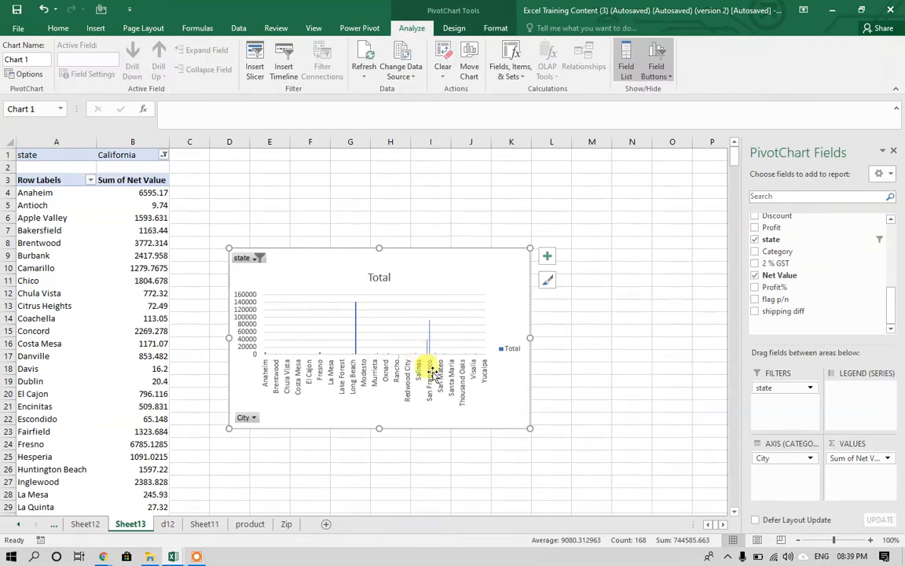
{"action": "left_click_drag", "start_coordinate": [530, 428], "coordinate": [691, 487]}
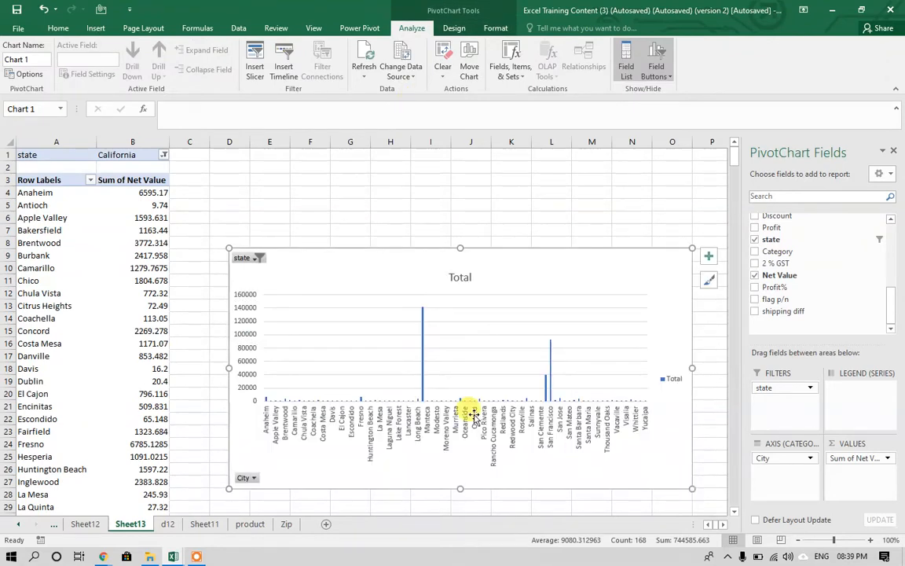
Filter the PivotChart's City axis to show only Akron and Albuquerque.
{"action": "left_click", "coordinate": [423, 392]}
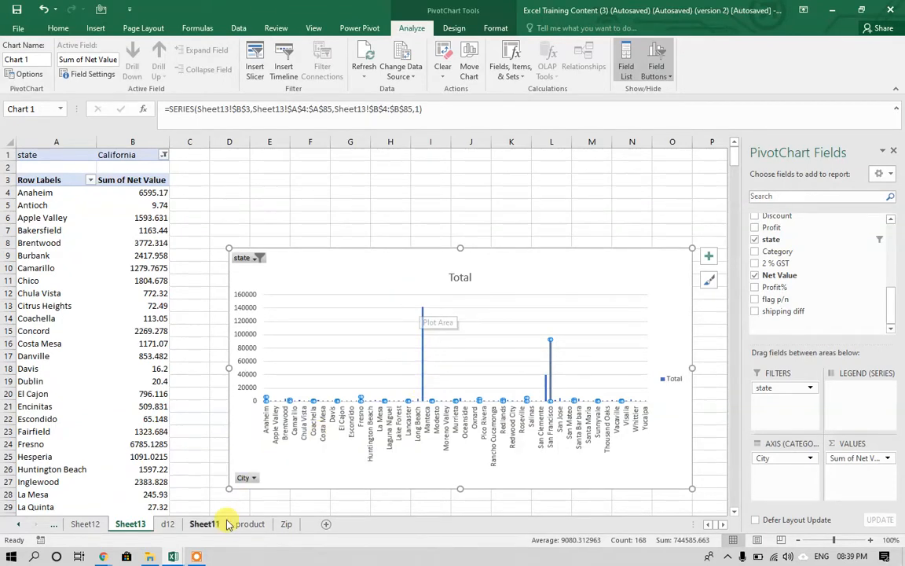
{"action": "left_click", "coordinate": [247, 478]}
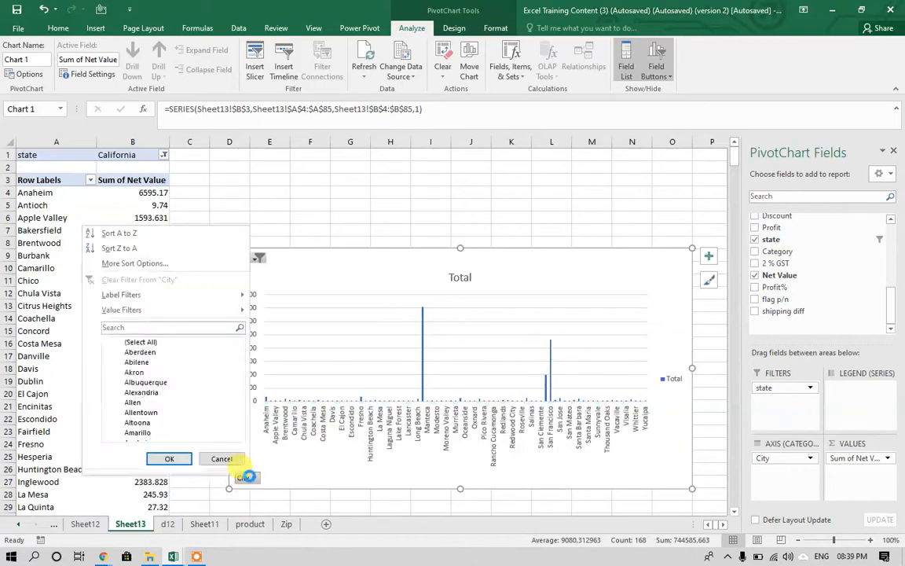
{"action": "left_click", "coordinate": [119, 343]}
{"action": "left_click", "coordinate": [120, 371]}
{"action": "left_click", "coordinate": [120, 382]}
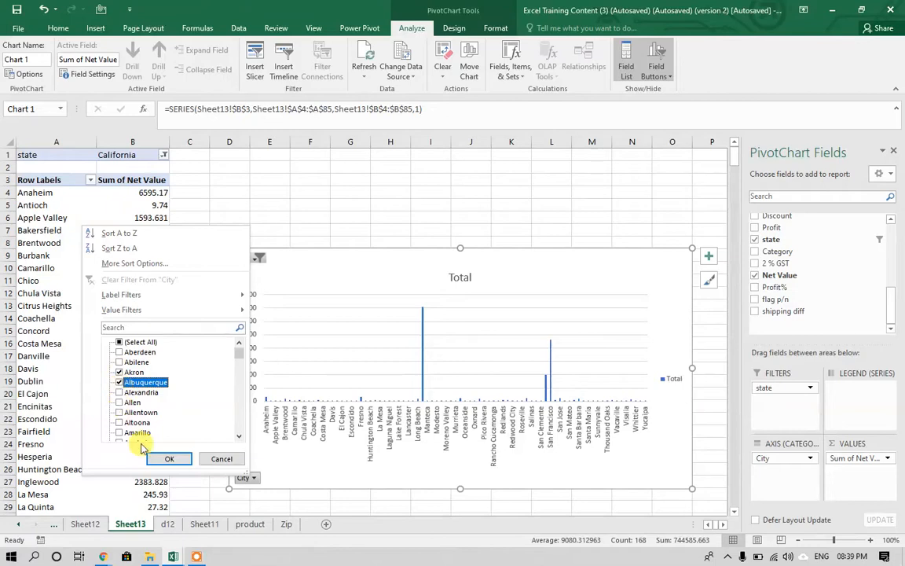
{"action": "left_click", "coordinate": [169, 458]}
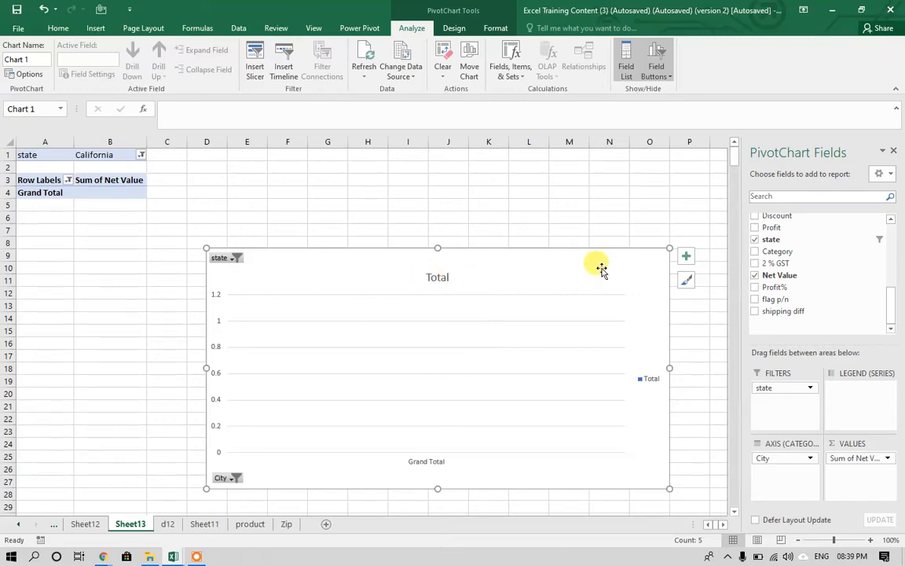
Examine the 2 % GST column in the d12 sheet and the formula in its first data row.
{"action": "left_click", "coordinate": [168, 524]}
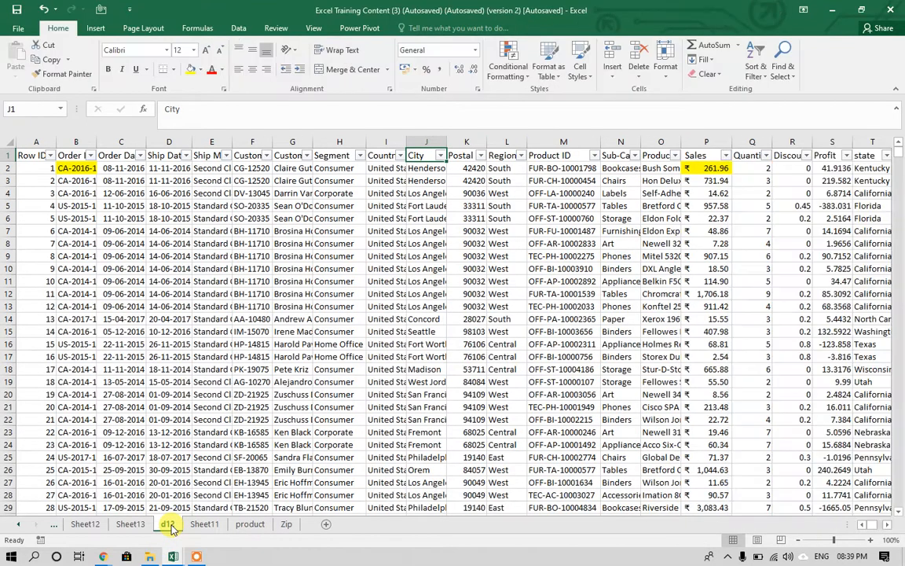
{"action": "left_click", "coordinate": [419, 218]}
{"action": "key", "text": "Right"}
{"action": "key", "text": "Right"}
{"action": "key", "text": "Right"}
{"action": "key", "text": "Right"}
{"action": "key", "text": "Right"}
{"action": "key", "text": "Right"}
{"action": "key", "text": "Right"}
{"action": "key", "text": "Right"}
{"action": "key", "text": "Right"}
{"action": "key", "text": "Right"}
{"action": "key", "text": "Right"}
{"action": "key", "text": "Right"}
{"action": "key", "text": "Right"}
{"action": "key", "text": "Right"}
{"action": "key", "text": "Right"}
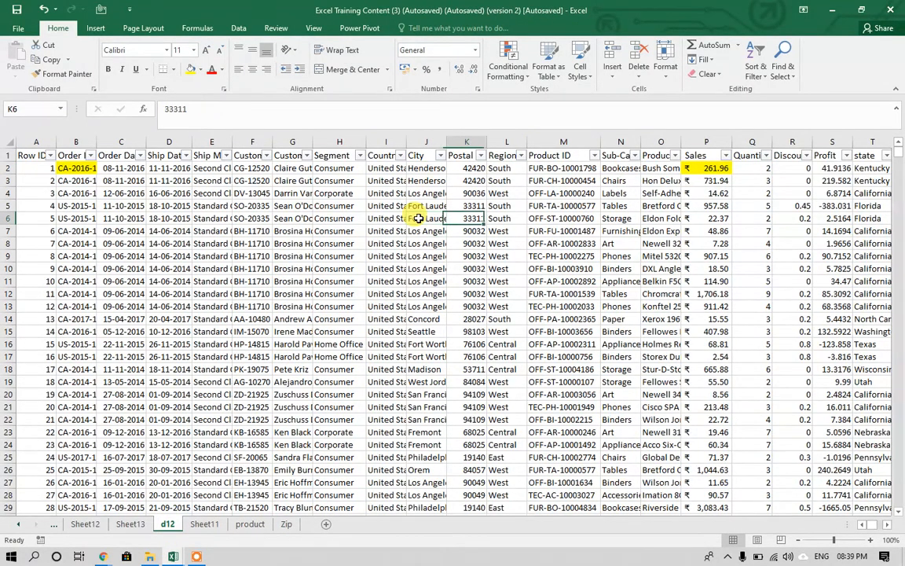
{"action": "key", "text": "Left"}
{"action": "key", "text": "Left"}
{"action": "key", "text": "Left"}
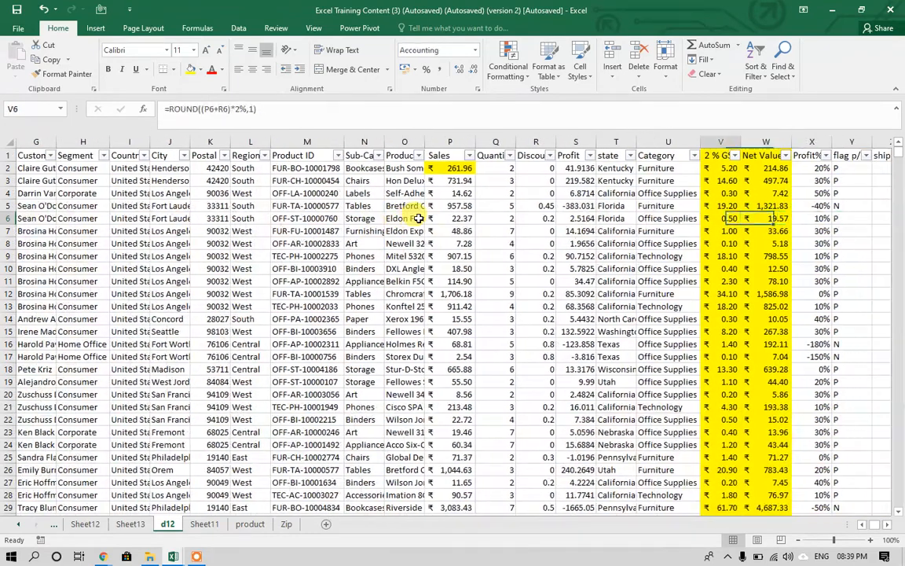
{"action": "key", "text": "Up"}
{"action": "key", "text": "Up"}
{"action": "key", "text": "Up"}
{"action": "key", "text": "Up"}
{"action": "key", "text": "Up"}
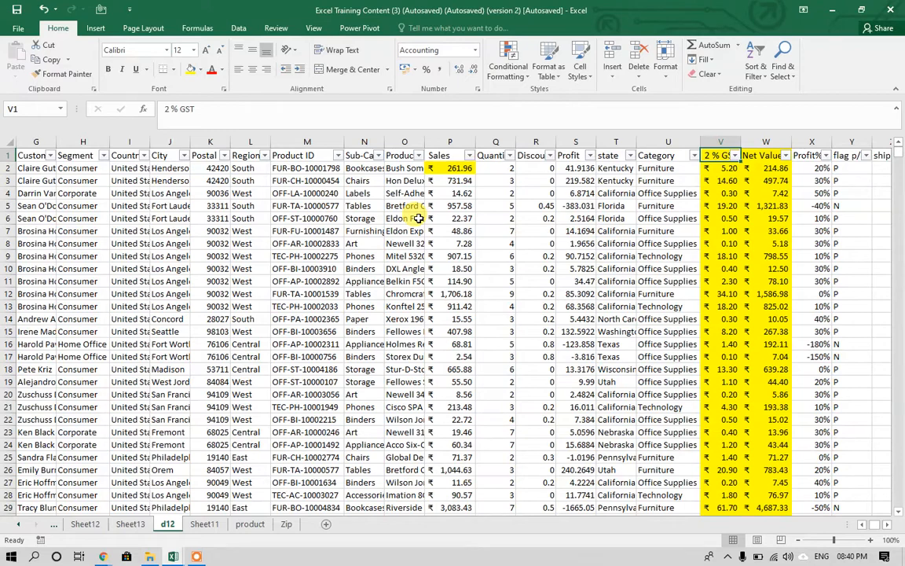
{"action": "key", "text": "Down"}
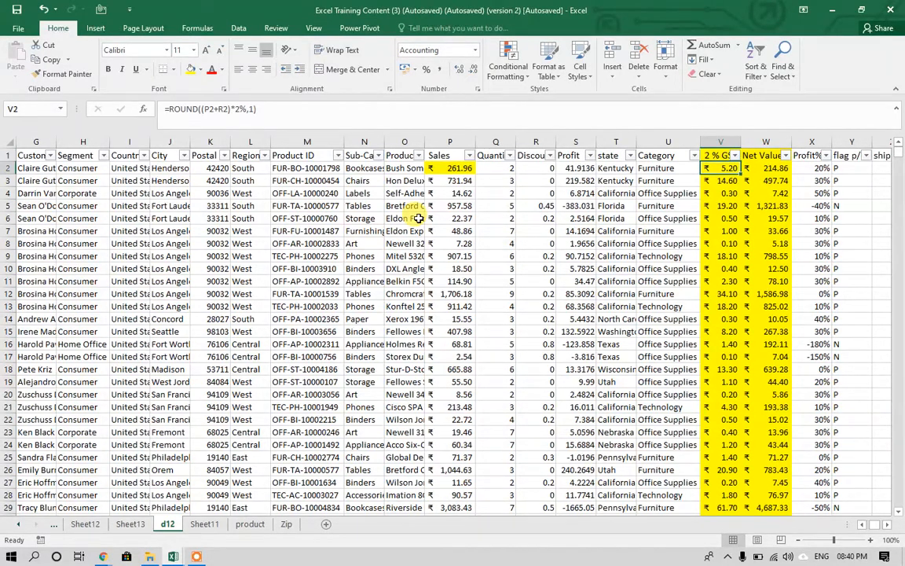
Compare the Sales, Discount, Profit and 2 % GST columns of the first record in row 2.
{"action": "key", "text": "Left"}
{"action": "key", "text": "Left"}
{"action": "key", "text": "Left"}
{"action": "key", "text": "Left"}
{"action": "key", "text": "Left"}
{"action": "key", "text": "Left"}
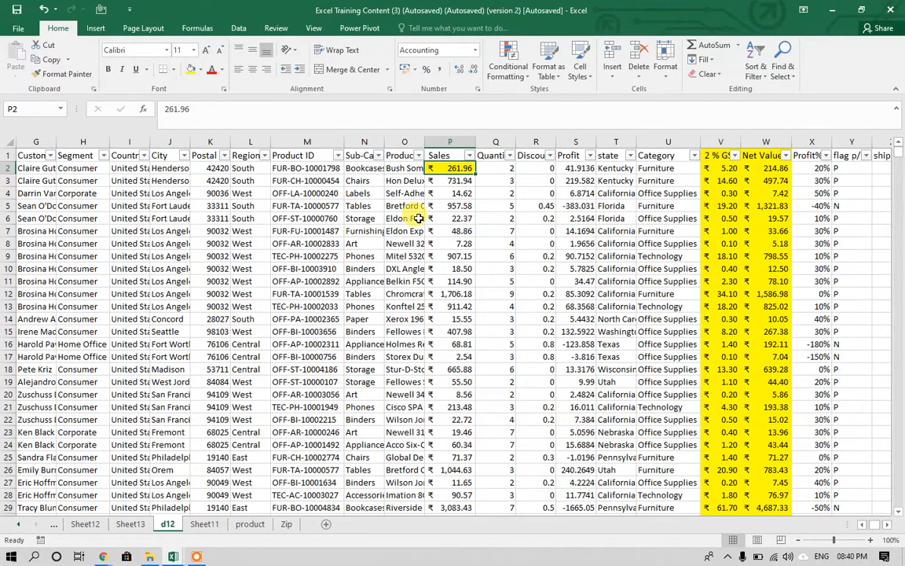
{"action": "key", "text": "Right"}
{"action": "key", "text": "Right"}
{"action": "key", "text": "Right"}
{"action": "key", "text": "Right"}
{"action": "key", "text": "Right"}
{"action": "key", "text": "Right"}
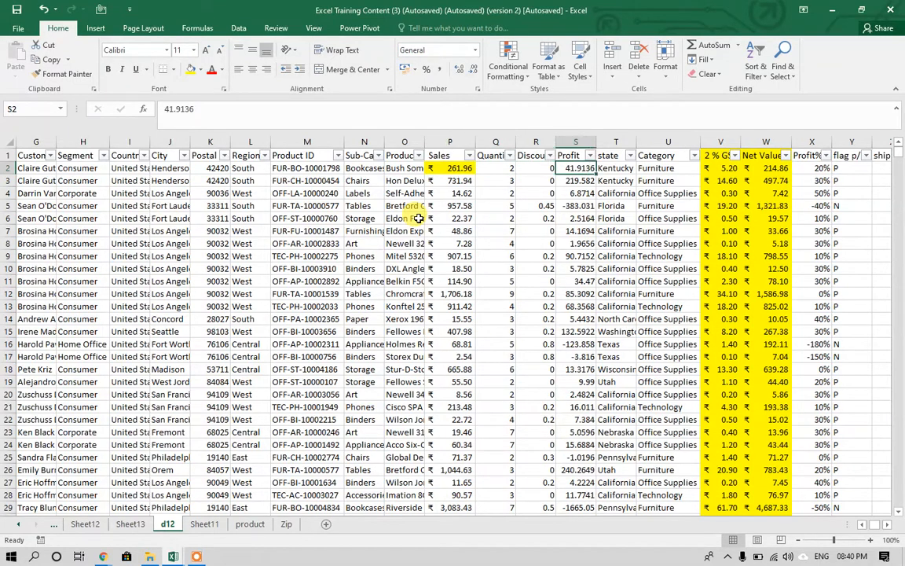
{"action": "key", "text": "Left"}
{"action": "key", "text": "Left"}
{"action": "key", "text": "Left"}
{"action": "key", "text": "Left"}
{"action": "key", "text": "Left"}
{"action": "key", "text": "Left"}
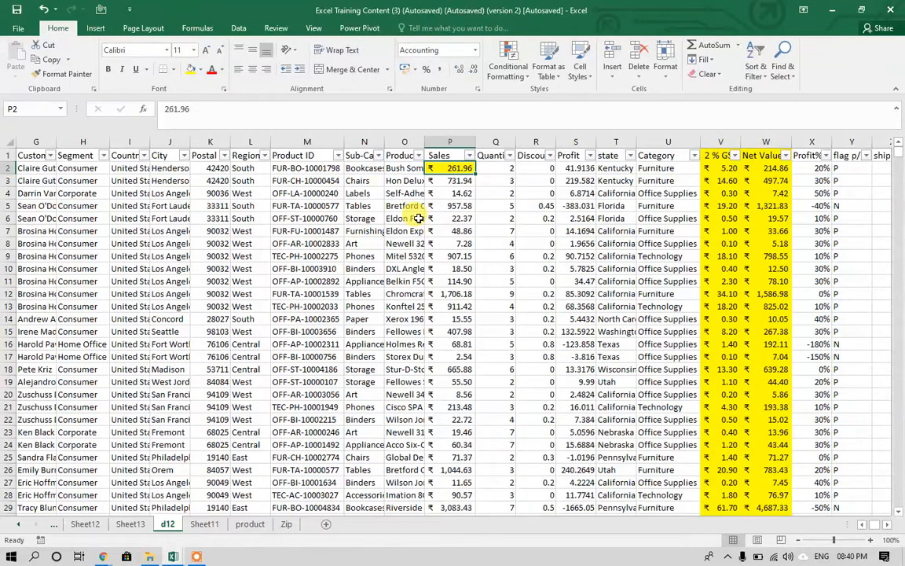
{"action": "left_click", "coordinate": [101, 10]}
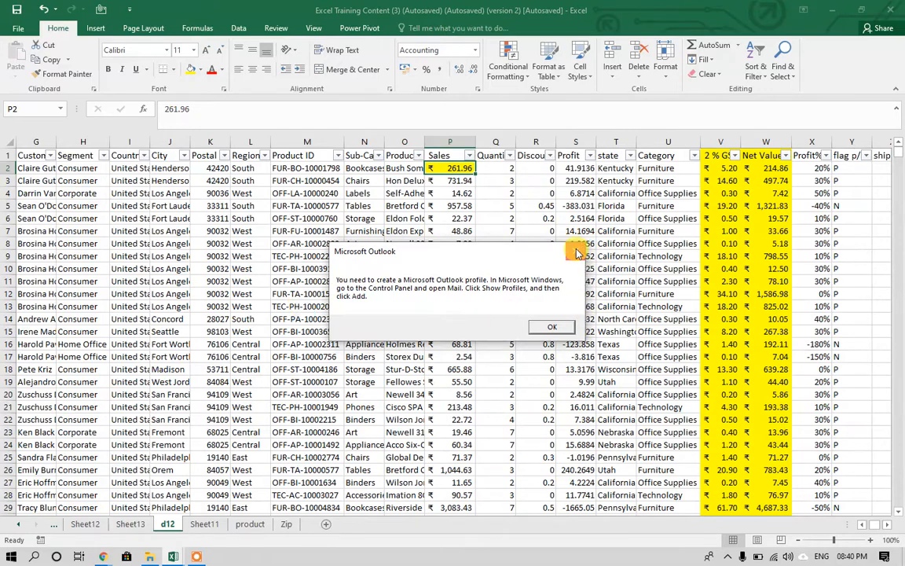
{"action": "key", "text": "Return"}
{"action": "left_click", "coordinate": [415, 285]}
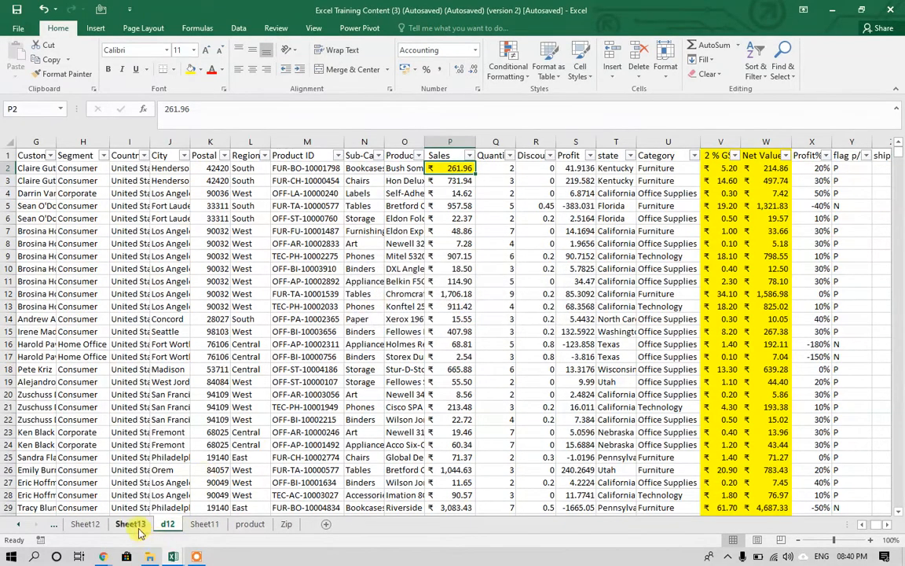
Replace Net Value with the 2 % GST field in the values of Sheet13's PivotTable.
{"action": "left_click", "coordinate": [128, 524]}
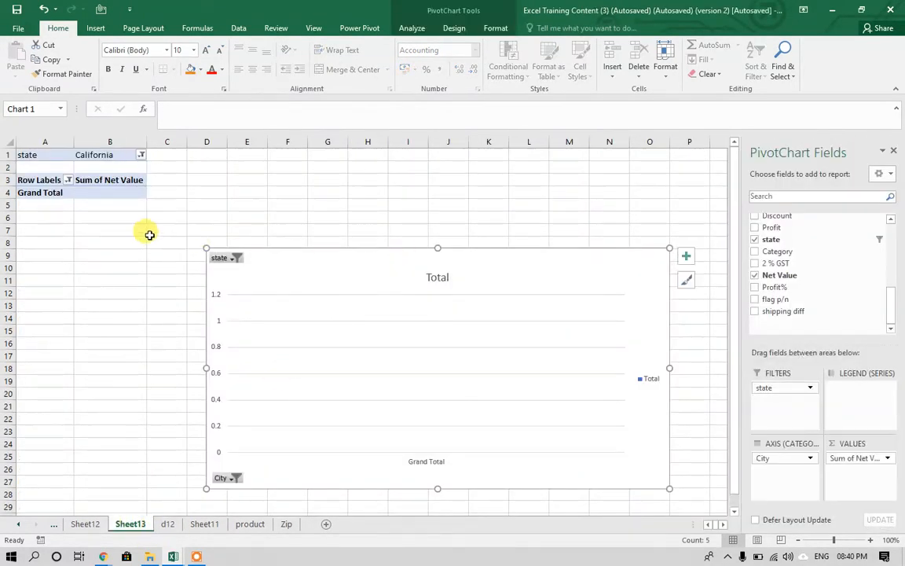
{"action": "left_click", "coordinate": [108, 187]}
{"action": "left_click", "coordinate": [110, 193]}
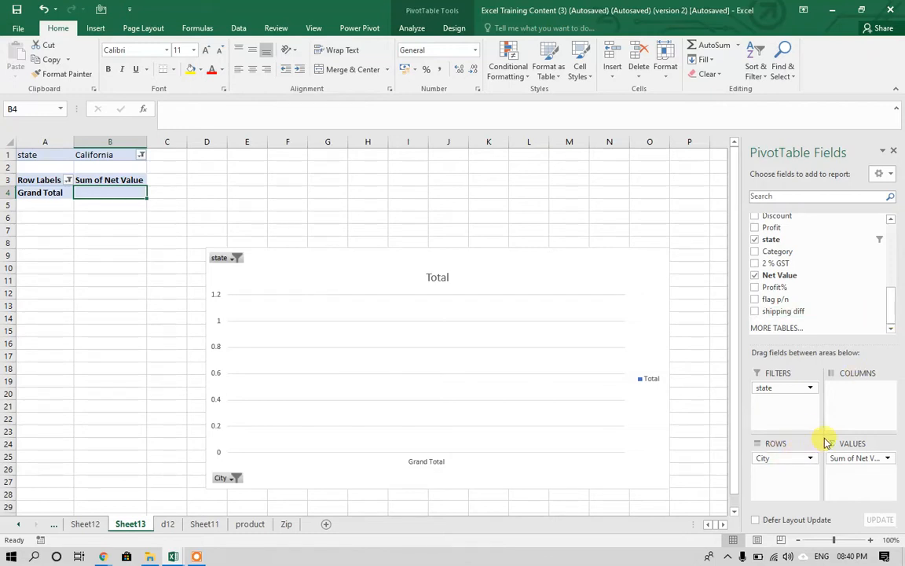
{"action": "left_click_drag", "start_coordinate": [862, 458], "coordinate": [697, 444]}
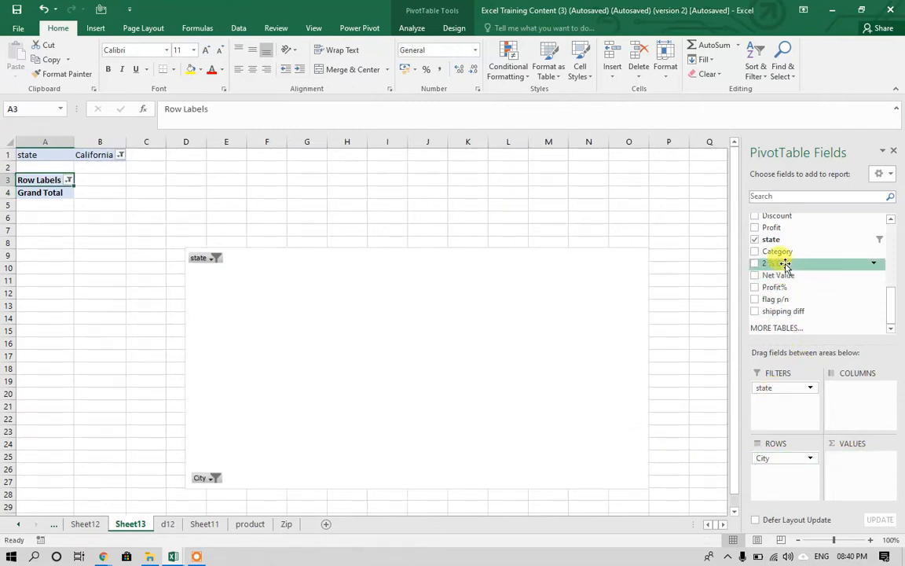
{"action": "left_click_drag", "start_coordinate": [784, 263], "coordinate": [849, 462]}
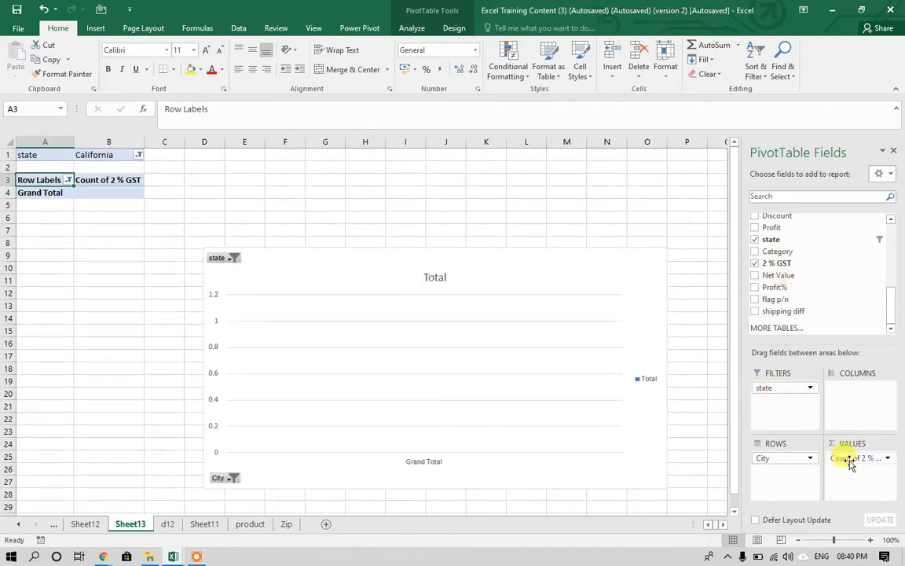
Select all cities again in the PivotTable's row label filter, keeping California as the state filter.
{"action": "left_click", "coordinate": [68, 180]}
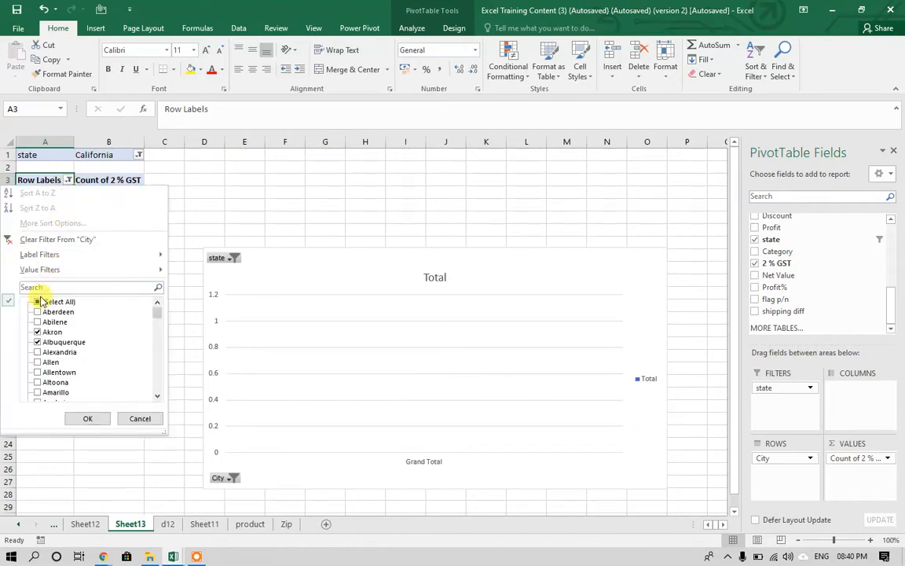
{"action": "left_click", "coordinate": [37, 304]}
{"action": "left_click", "coordinate": [78, 418]}
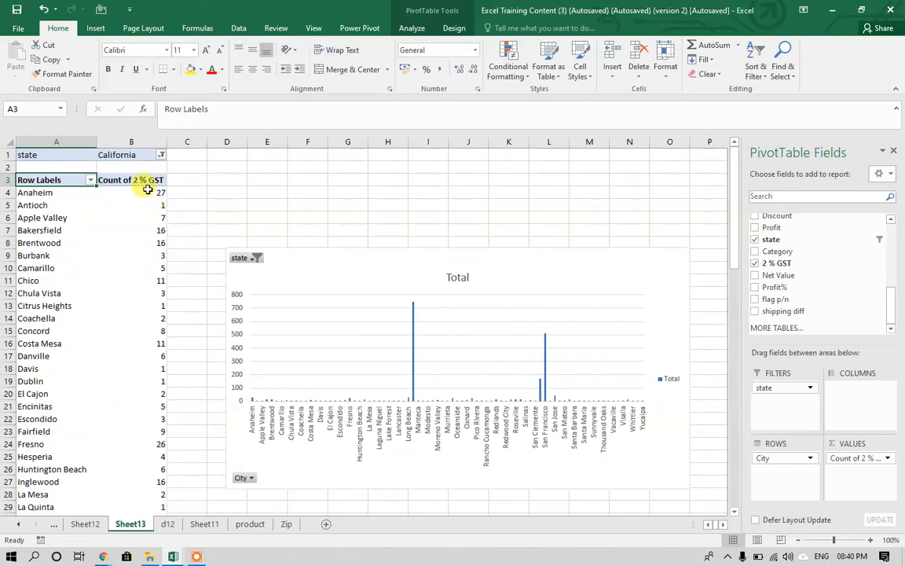
{"action": "left_click", "coordinate": [161, 155]}
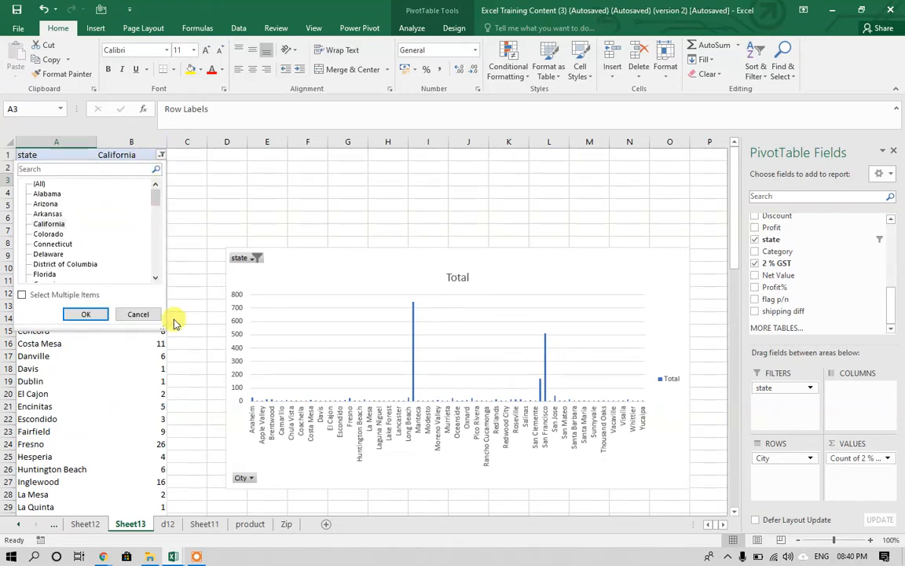
{"action": "left_click", "coordinate": [126, 314]}
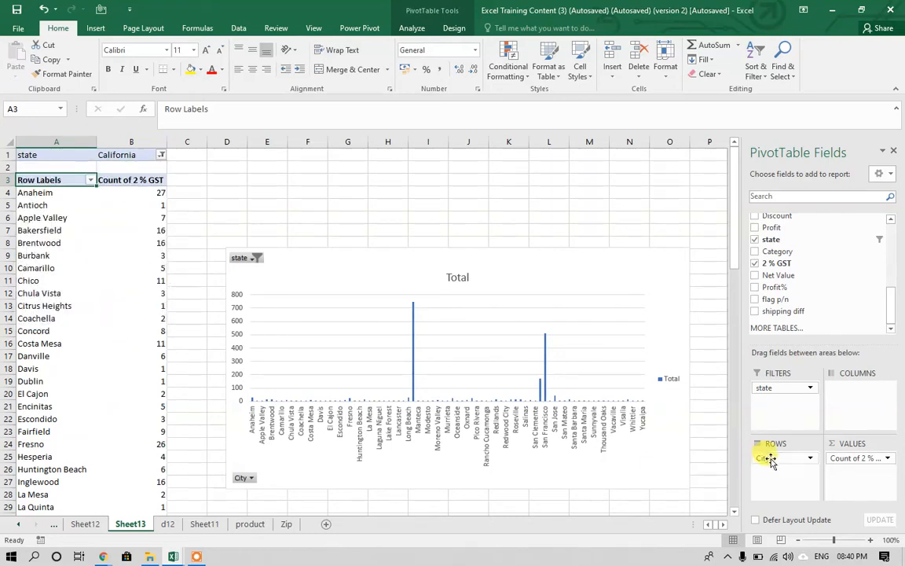
Remove City from the PivotTable, move the state field from the filters to the rows, and inspect California's chart column.
{"action": "left_click_drag", "start_coordinate": [767, 460], "coordinate": [713, 462]}
{"action": "left_click_drag", "start_coordinate": [771, 389], "coordinate": [774, 463]}
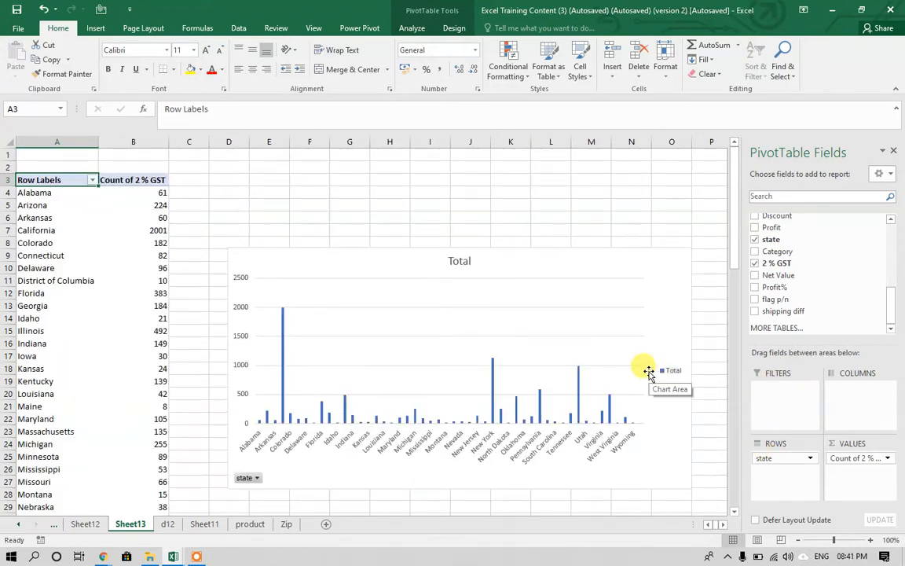
{"action": "left_click", "coordinate": [284, 389]}
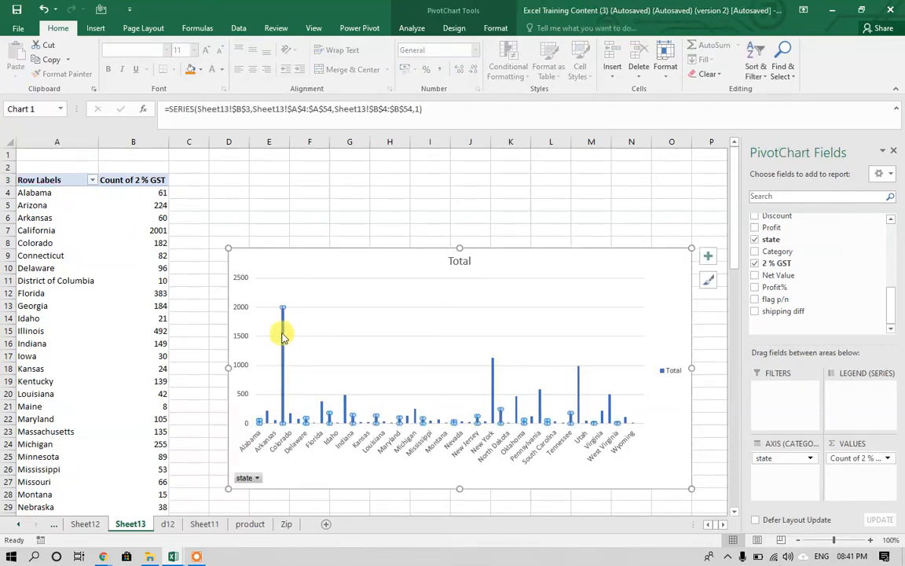
{"action": "mouse_move", "coordinate": [284, 321]}
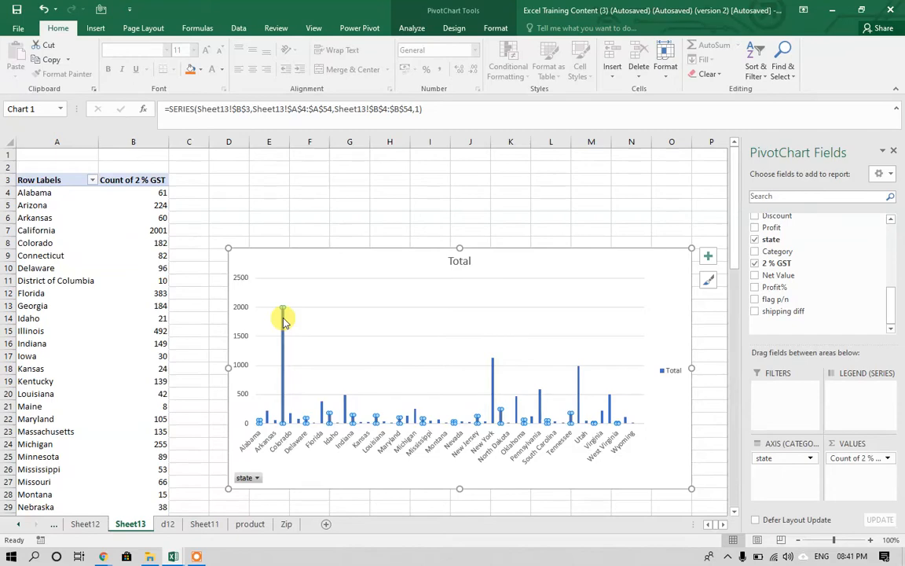
Look through the d12 sheet's columns along row 13, from shipping diff back to Row ID.
{"action": "left_click", "coordinate": [166, 524]}
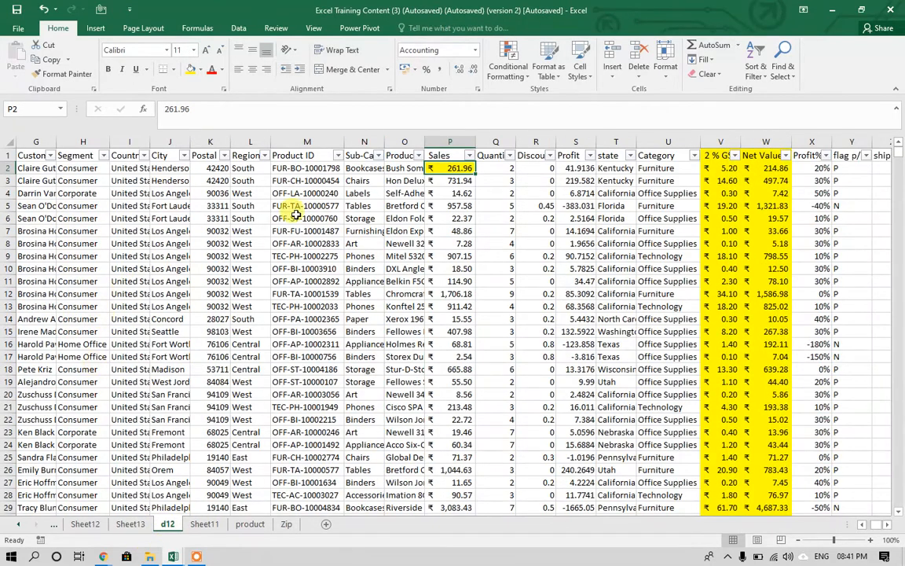
{"action": "left_click", "coordinate": [690, 306]}
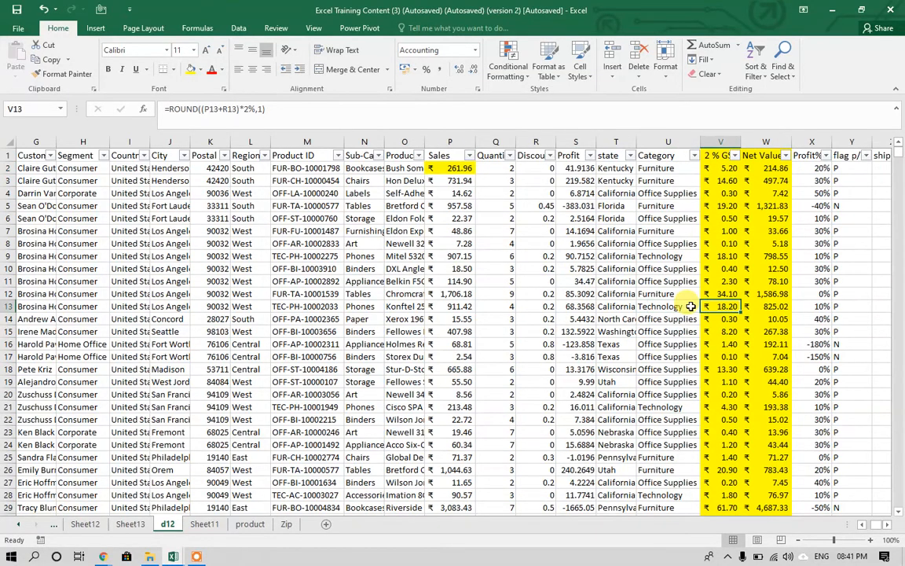
{"action": "key", "text": "Right"}
{"action": "key", "text": "Right"}
{"action": "key", "text": "Right"}
{"action": "key", "text": "Right"}
{"action": "key", "text": "Right"}
{"action": "key", "text": "Right"}
{"action": "key", "text": "Right"}
{"action": "key", "text": "Right"}
{"action": "key", "text": "Right"}
{"action": "key", "text": "Right"}
{"action": "key", "text": "Right"}
{"action": "key", "text": "Left"}
{"action": "key", "text": "Left"}
{"action": "key", "text": "Left"}
{"action": "key", "text": "Left"}
{"action": "key", "text": "Left"}
{"action": "key", "text": "Left"}
{"action": "key", "text": "Left"}
{"action": "key", "text": "Left"}
{"action": "key", "text": "Left"}
{"action": "key", "text": "Left"}
{"action": "key", "text": "Left"}
{"action": "key", "text": "Left"}
{"action": "key", "text": "Left"}
{"action": "key", "text": "Left"}
{"action": "key", "text": "Left"}
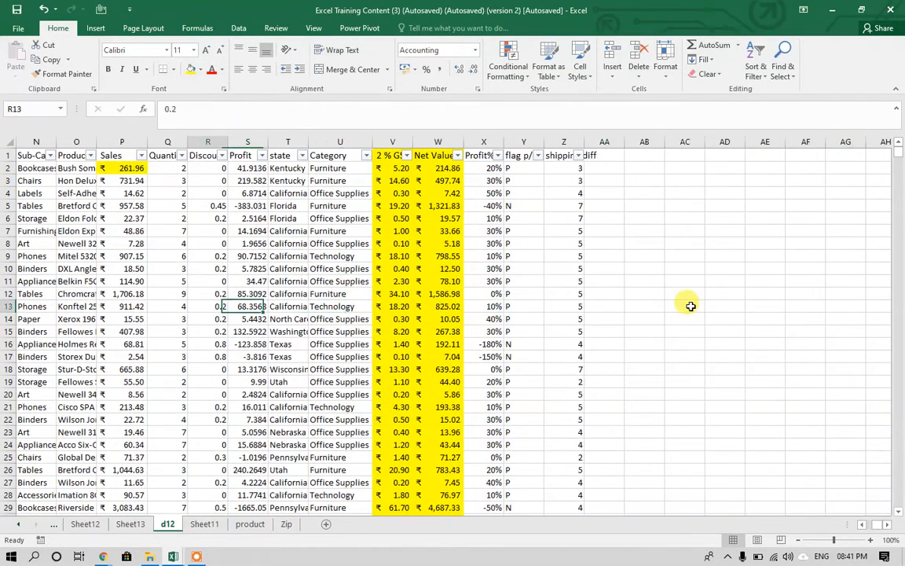
{"action": "key", "text": "Left"}
{"action": "key", "text": "Left"}
{"action": "key", "text": "Left"}
{"action": "key", "text": "Left"}
{"action": "key", "text": "Left"}
{"action": "key", "text": "Left"}
{"action": "key", "text": "Left"}
{"action": "key", "text": "Left"}
{"action": "key", "text": "Left"}
{"action": "key", "text": "Left"}
{"action": "key", "text": "Left"}
{"action": "key", "text": "Left"}
{"action": "key", "text": "Left"}
{"action": "key", "text": "Left"}
{"action": "key", "text": "Left"}
{"action": "key", "text": "Left"}
{"action": "key", "text": "Left"}
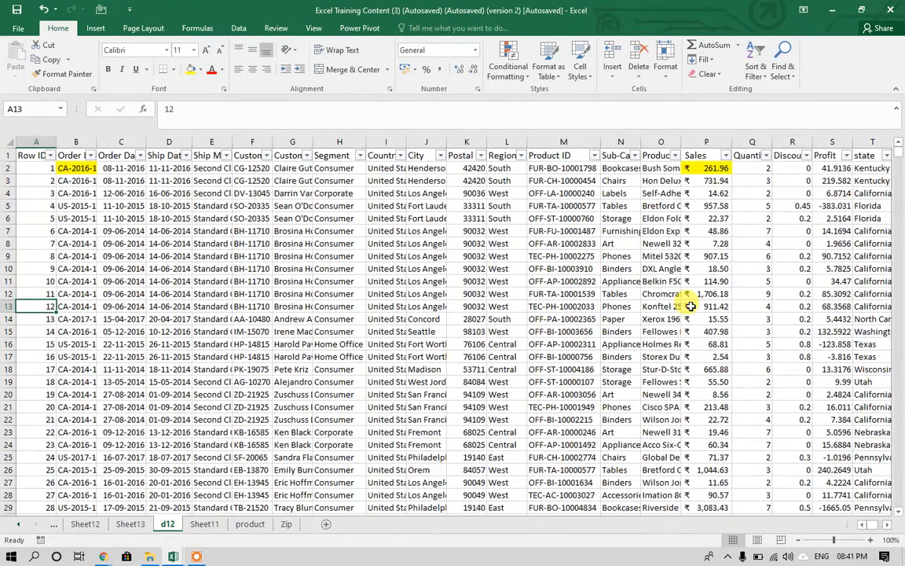
Examine the Profit% and flag p/n formulas in row 13 of the d12 sheet.
{"action": "key", "text": "Right"}
{"action": "key", "text": "Right"}
{"action": "key", "text": "Right"}
{"action": "key", "text": "Right"}
{"action": "key", "text": "Right"}
{"action": "key", "text": "Right"}
{"action": "key", "text": "Right"}
{"action": "key", "text": "Right"}
{"action": "key", "text": "Right"}
{"action": "key", "text": "Right"}
{"action": "key", "text": "Right"}
{"action": "key", "text": "Right"}
{"action": "key", "text": "Right"}
{"action": "key", "text": "Right"}
{"action": "key", "text": "Right"}
{"action": "key", "text": "Right"}
{"action": "key", "text": "Right"}
{"action": "key", "text": "Right"}
{"action": "key", "text": "Right"}
{"action": "key", "text": "Right"}
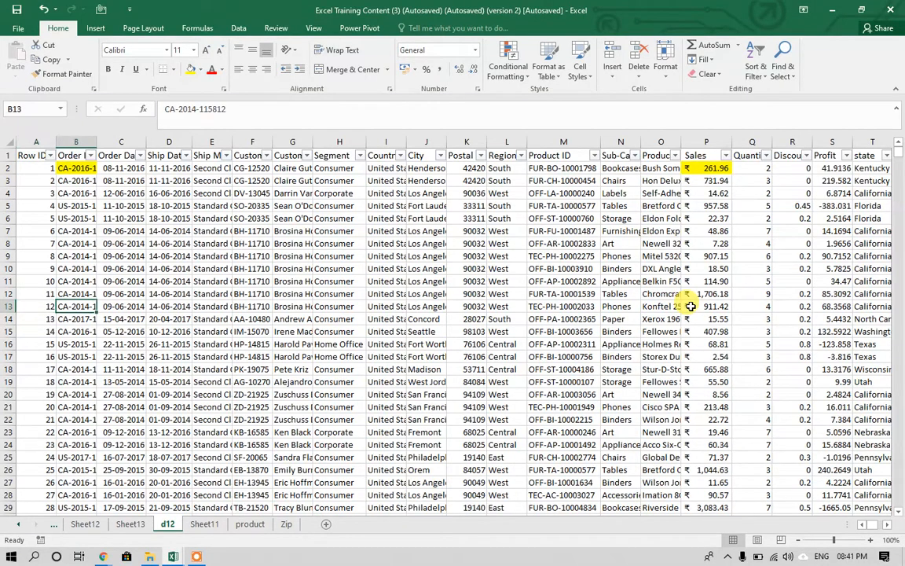
{"action": "key", "text": "Left"}
{"action": "key", "text": "Left"}
{"action": "key", "text": "Left"}
{"action": "key", "text": "Left"}
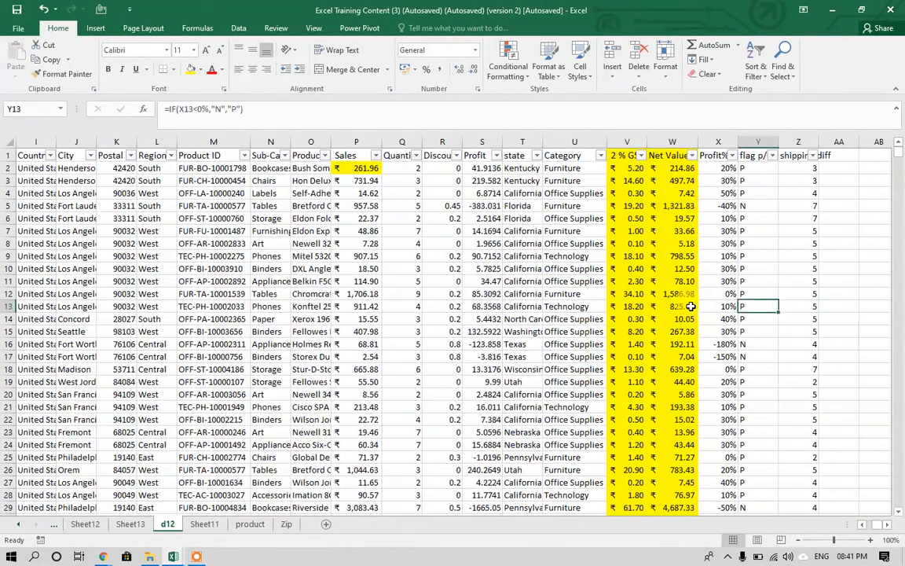
{"action": "key", "text": "Right"}
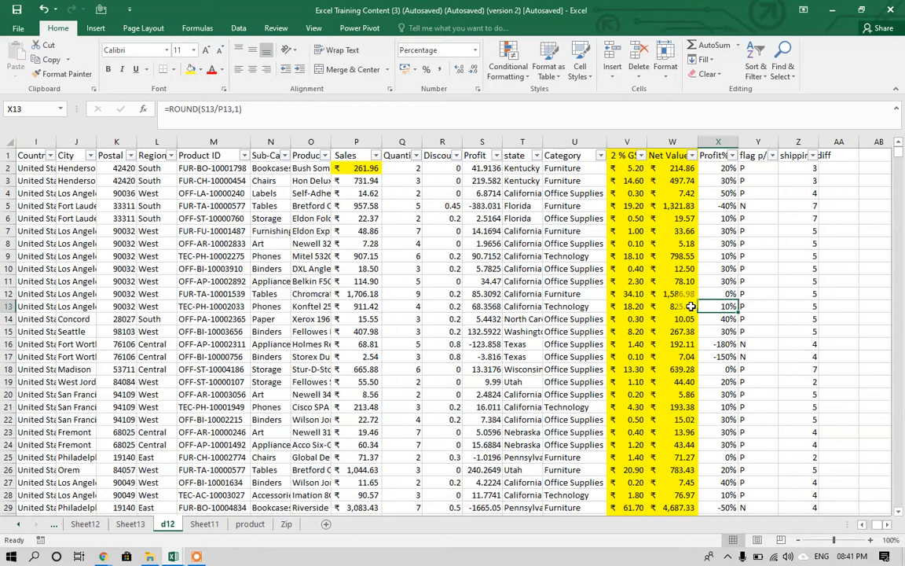
{"action": "key", "text": "Right"}
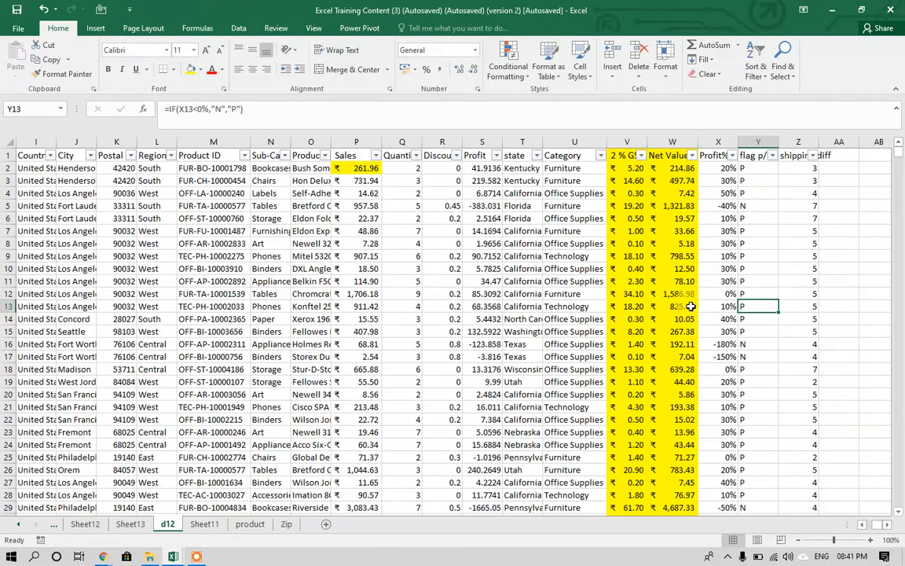
Return to Sheet13 and select the whole PivotChart of 2 % GST by state.
{"action": "left_click", "coordinate": [123, 522]}
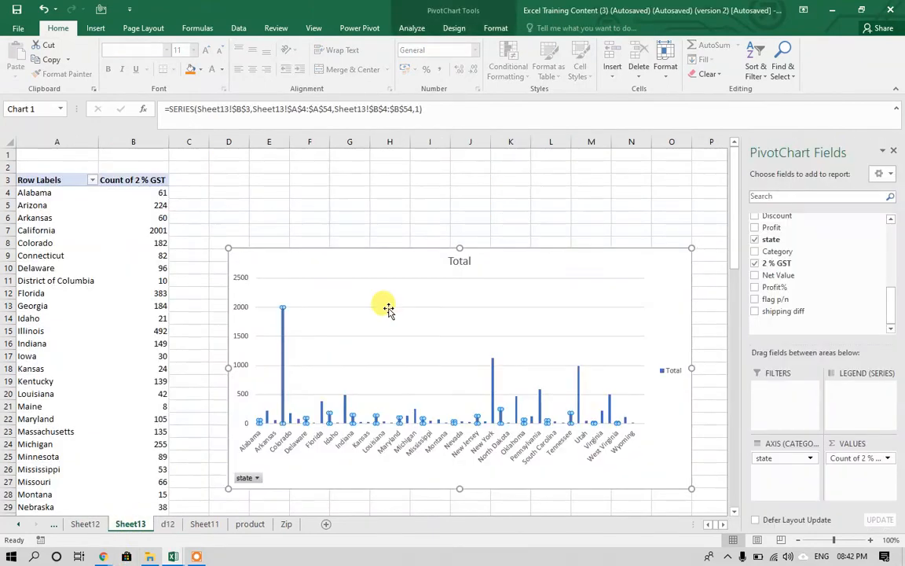
{"action": "left_click", "coordinate": [300, 256]}
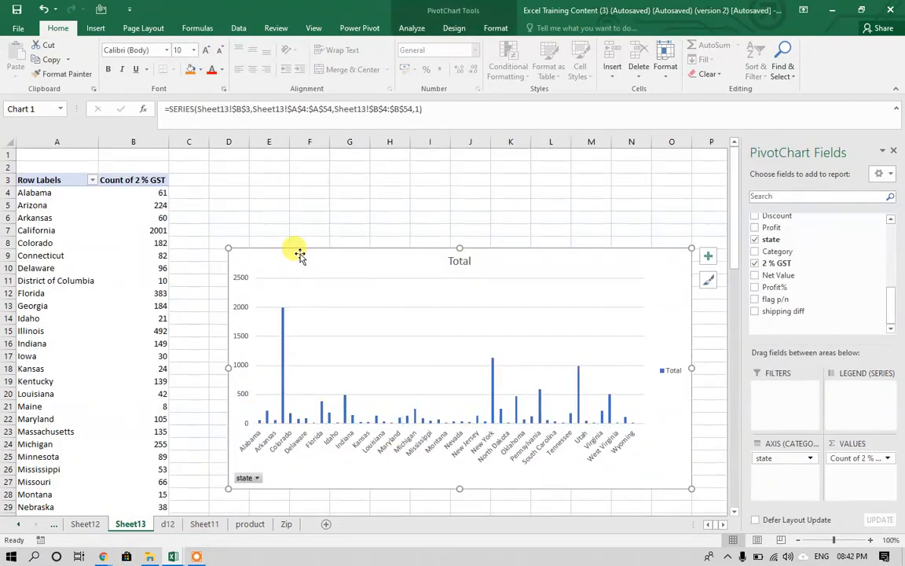
Move the 2 % GST PivotChart up closer to the PivotTable on Sheet13, and go to the d12 sheet.
{"action": "left_click_drag", "start_coordinate": [300, 255], "coordinate": [268, 210]}
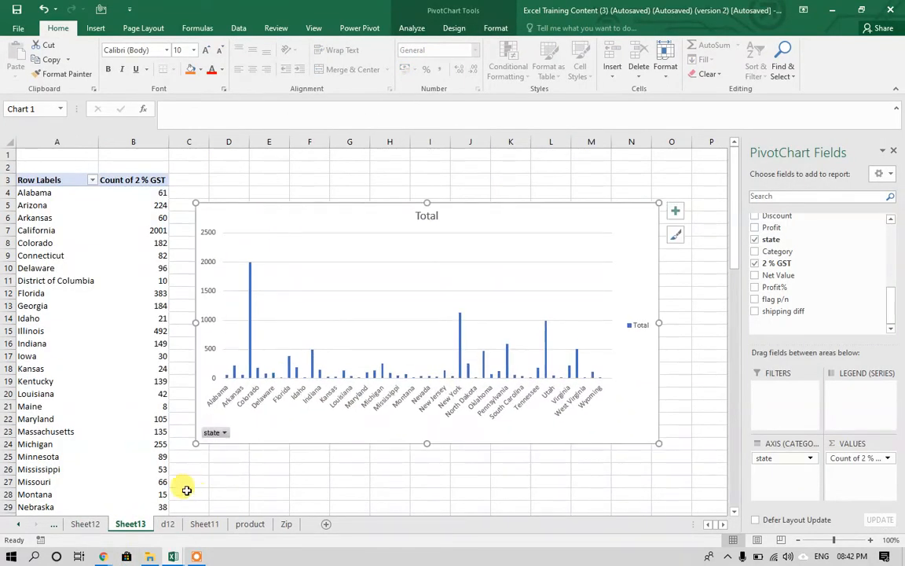
{"action": "left_click", "coordinate": [168, 522]}
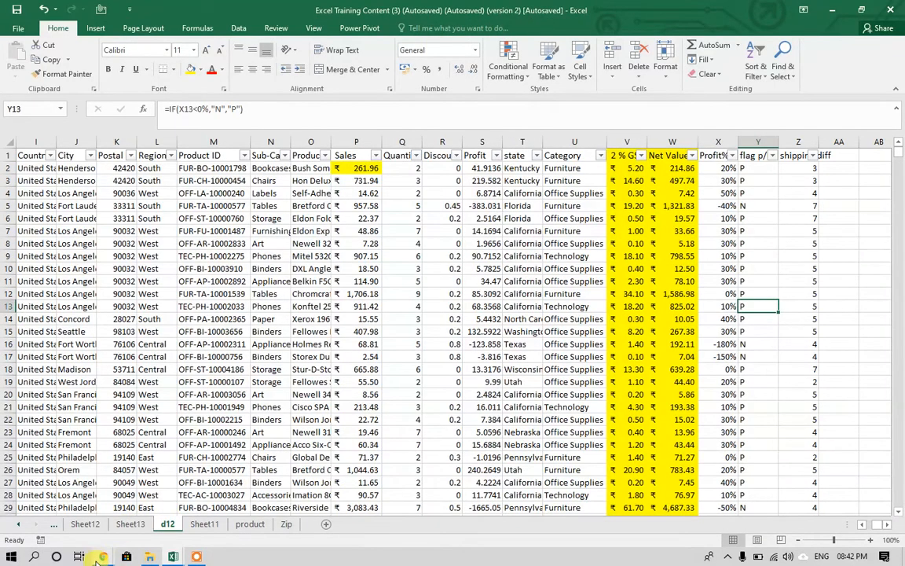
Switch to the Google Meet call in Chrome and check its participant list and chat messages.
{"action": "mouse_move", "coordinate": [101, 557]}
{"action": "left_click", "coordinate": [66, 516]}
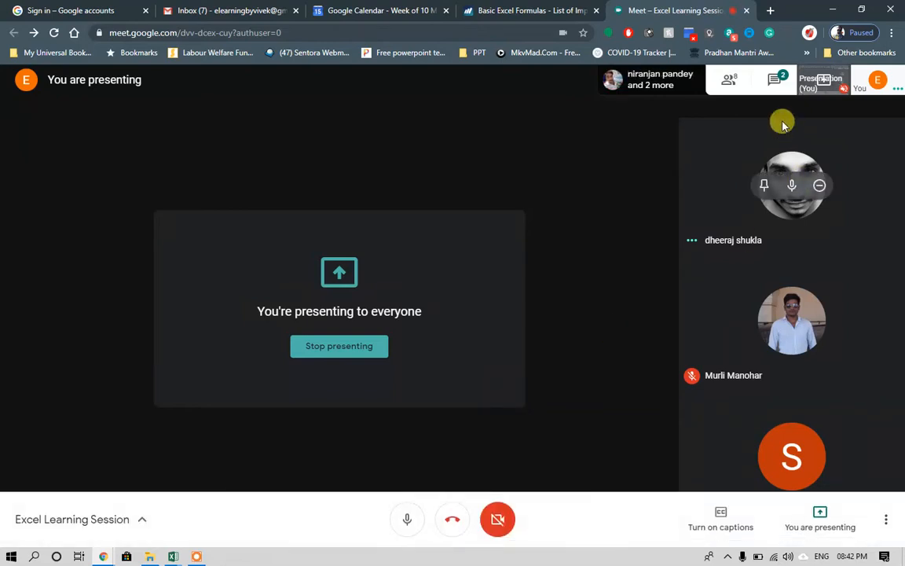
{"action": "left_click", "coordinate": [730, 84]}
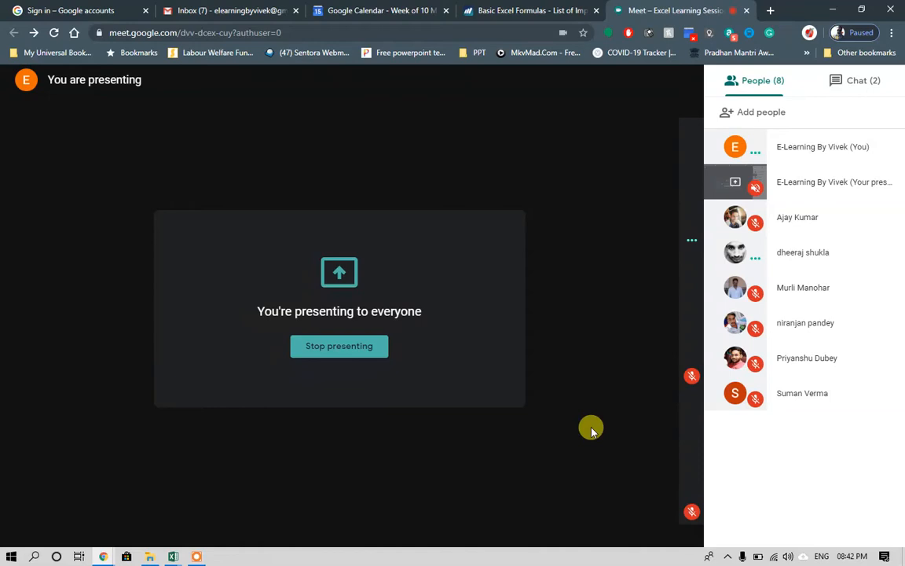
{"action": "left_click", "coordinate": [594, 475]}
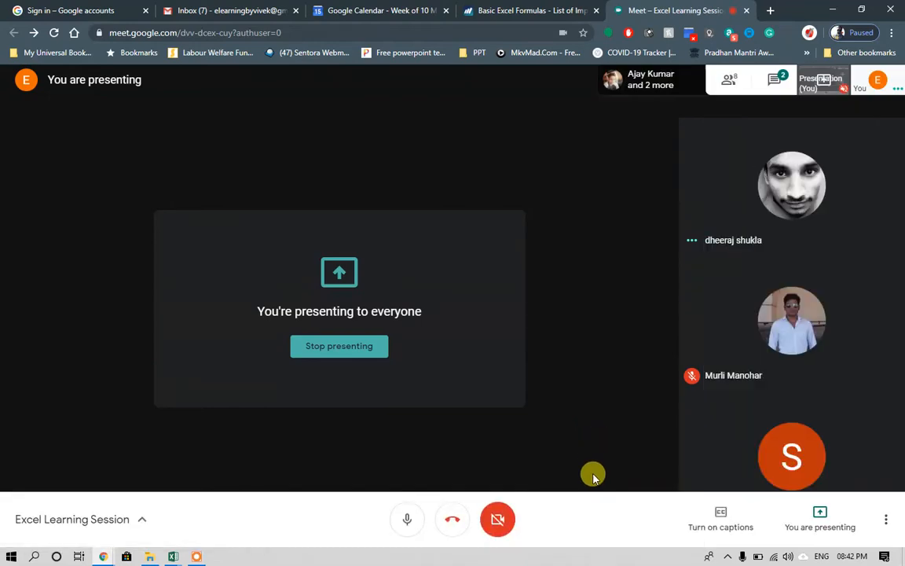
{"action": "left_click", "coordinate": [775, 80]}
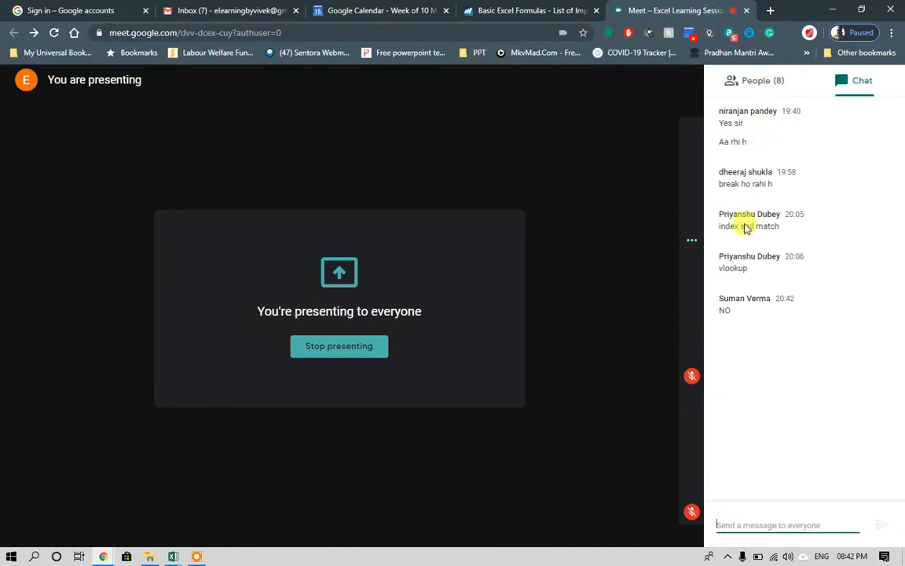
{"action": "left_click", "coordinate": [626, 369]}
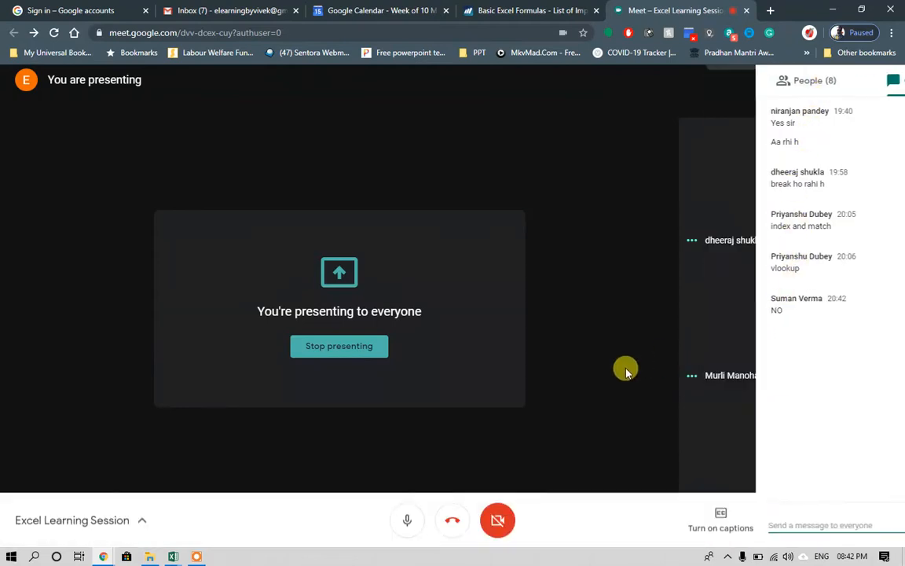
{"action": "left_click", "coordinate": [722, 82]}
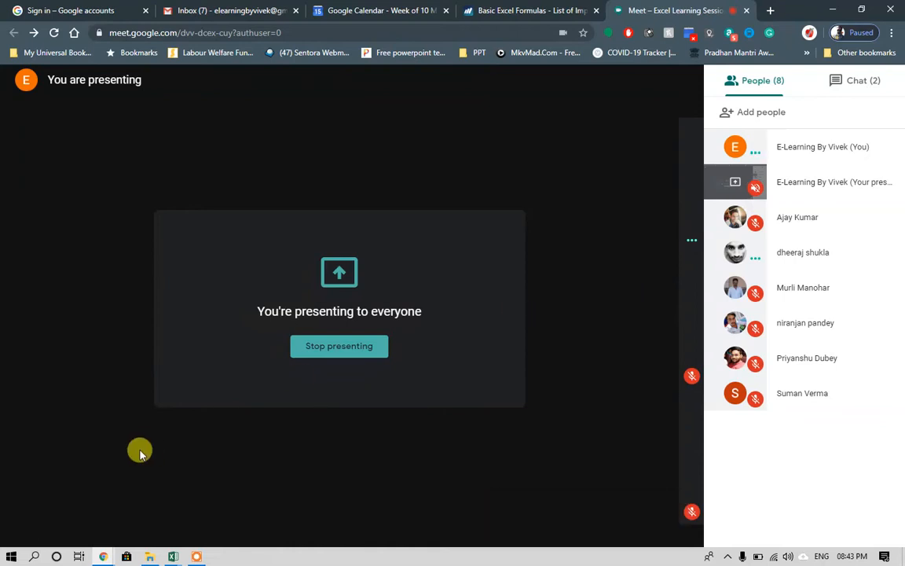
Return to Excel and look along row 13 of the d12 sheet from flag p/n back to Region.
{"action": "mouse_move", "coordinate": [173, 555]}
{"action": "left_click", "coordinate": [126, 527]}
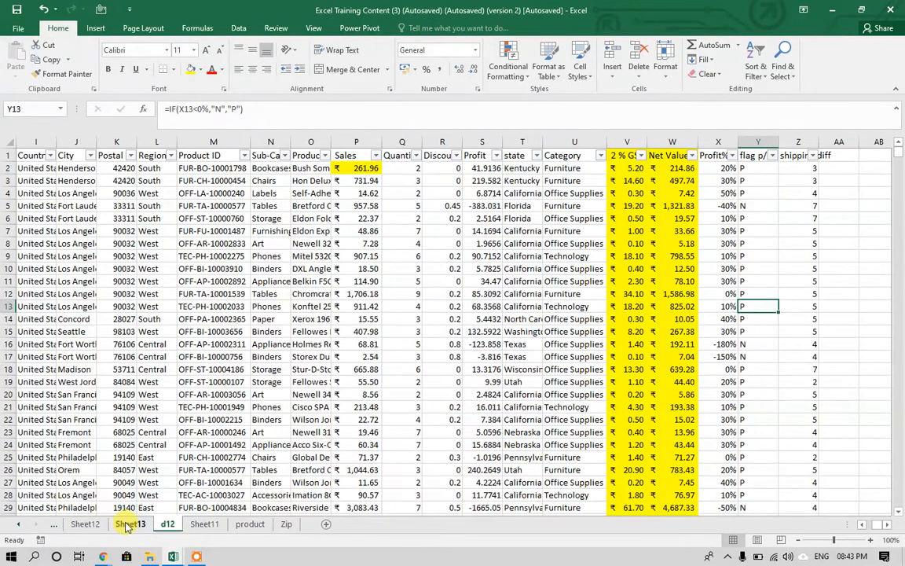
{"action": "key", "text": "Left"}
{"action": "key", "text": "Left"}
{"action": "key", "text": "Left"}
{"action": "key", "text": "Left"}
{"action": "key", "text": "Left"}
{"action": "key", "text": "Left"}
{"action": "key", "text": "Left"}
{"action": "key", "text": "Left"}
{"action": "key", "text": "Left"}
{"action": "key", "text": "Left"}
{"action": "key", "text": "Left"}
{"action": "key", "text": "Left"}
{"action": "key", "text": "Left"}
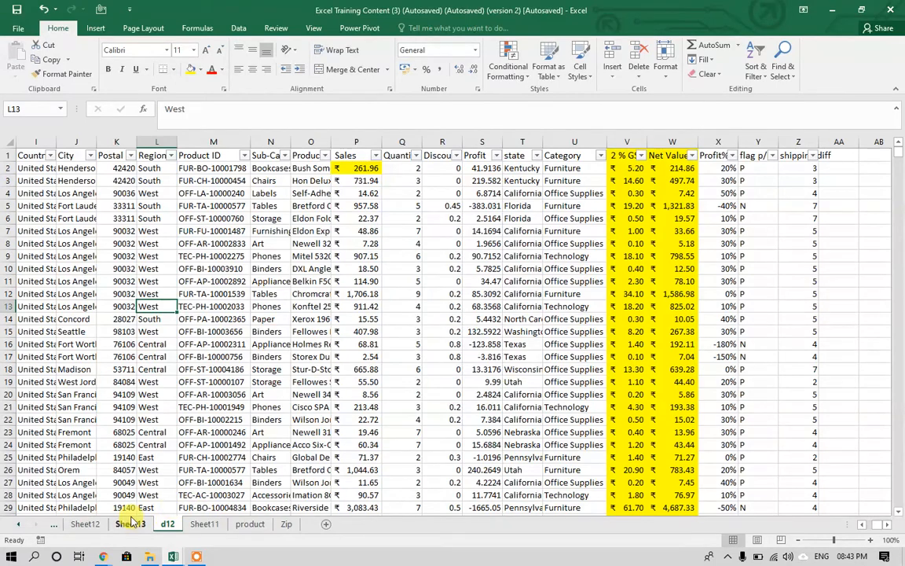
Go through Sheet13 to Sheet12 and bring the first sheets of the workbook into view.
{"action": "left_click", "coordinate": [130, 522]}
{"action": "left_click", "coordinate": [89, 523]}
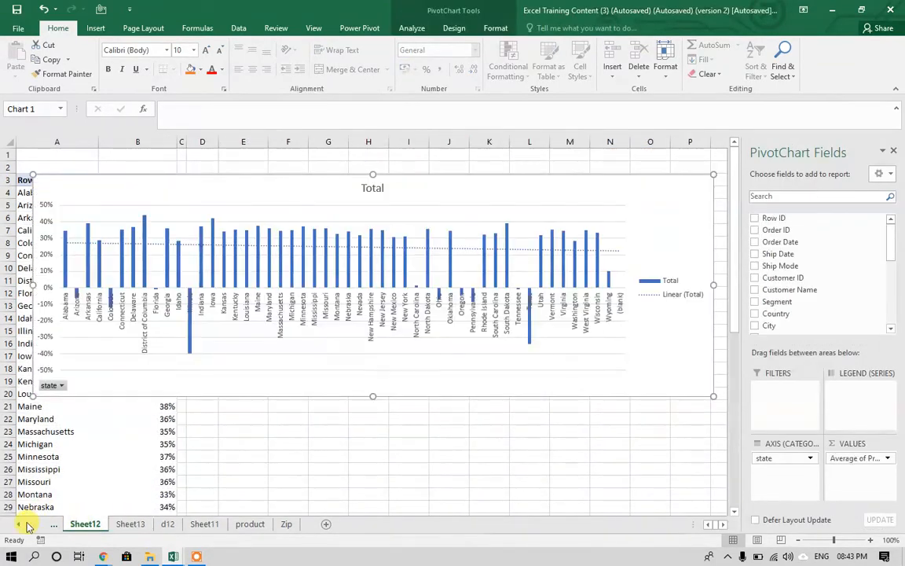
{"action": "left_click", "coordinate": [18, 524]}
{"action": "left_click", "coordinate": [17, 523]}
{"action": "left_click", "coordinate": [17, 523]}
{"action": "left_click", "coordinate": [17, 523]}
{"action": "left_click", "coordinate": [17, 523]}
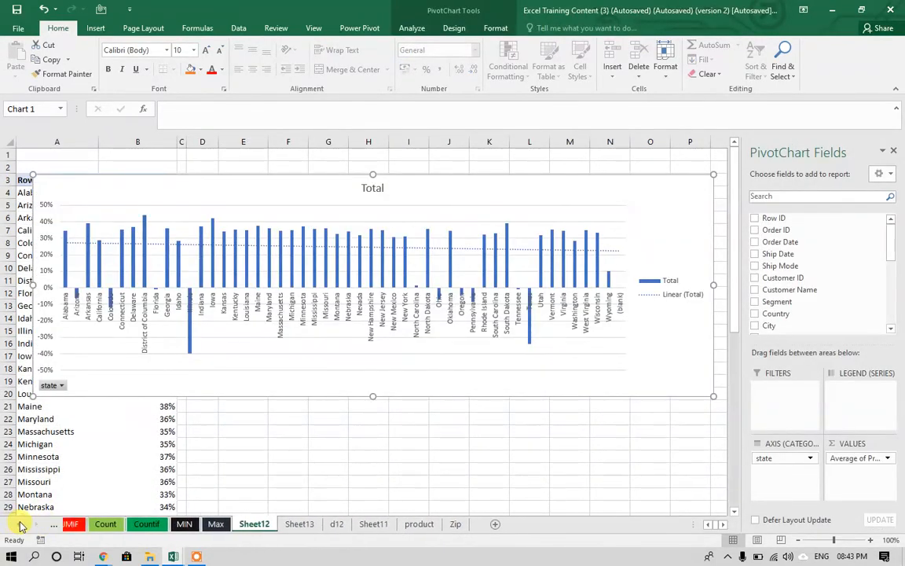
{"action": "left_click", "coordinate": [18, 524]}
{"action": "left_click", "coordinate": [17, 524]}
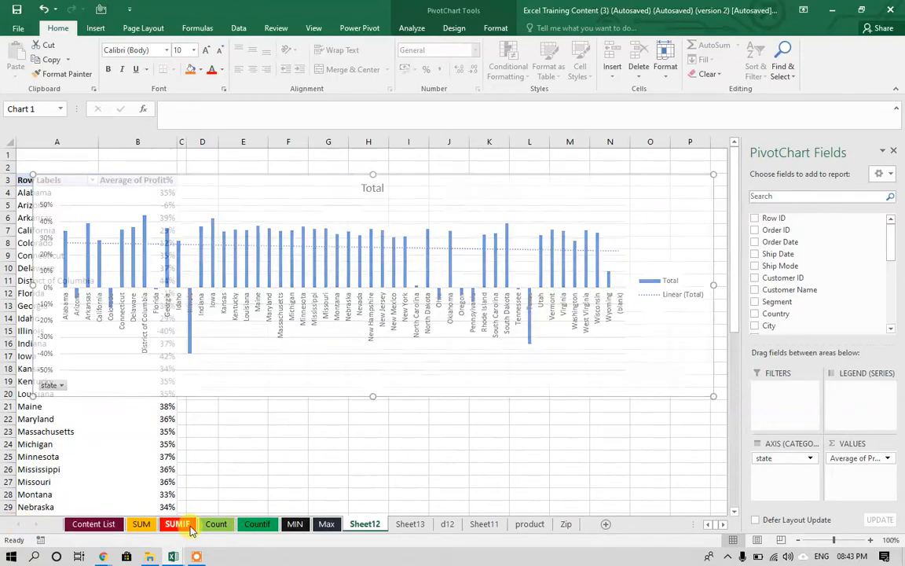
View the SUMIF and Count sheets, and move the Countif sheet to just after Max.
{"action": "left_click", "coordinate": [177, 524]}
{"action": "left_click", "coordinate": [216, 524]}
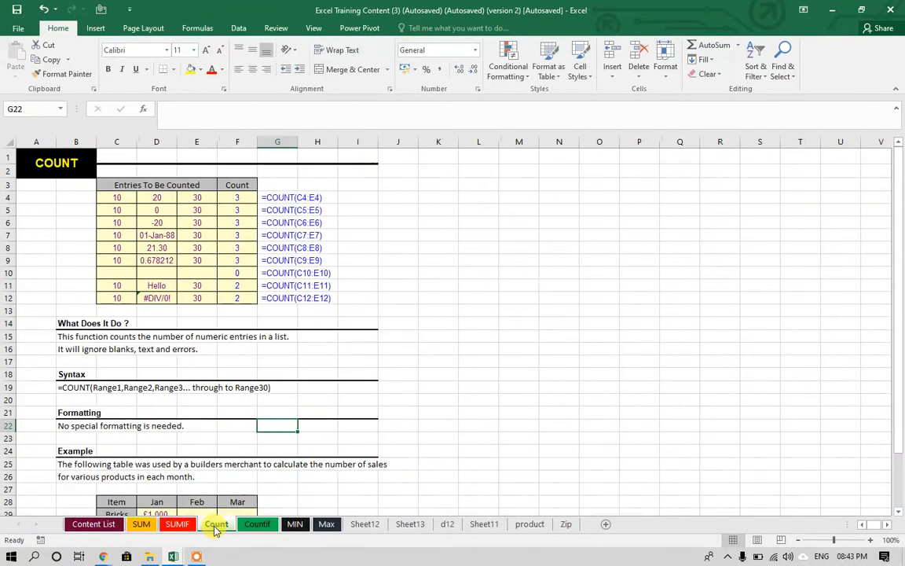
{"action": "left_click", "coordinate": [257, 524]}
{"action": "left_click", "coordinate": [364, 524]}
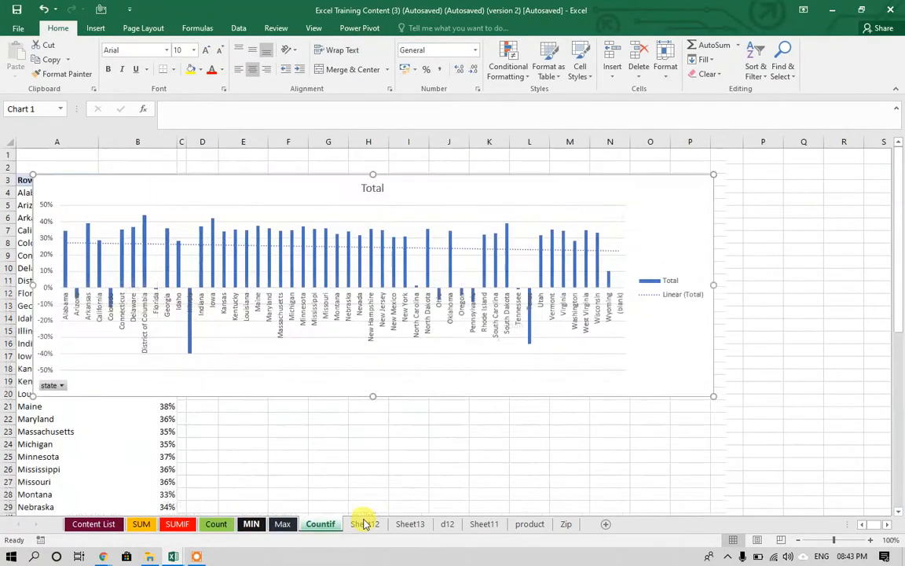
Unhide the Date sheet from Sheet13 and return to Sheet13.
{"action": "left_click", "coordinate": [408, 524]}
{"action": "right_click", "coordinate": [409, 528]}
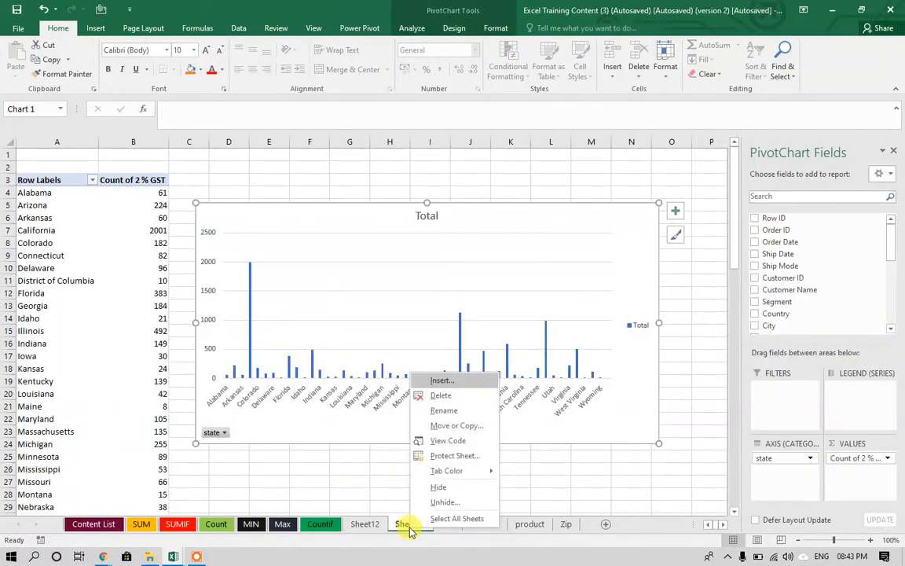
{"action": "left_click", "coordinate": [444, 501]}
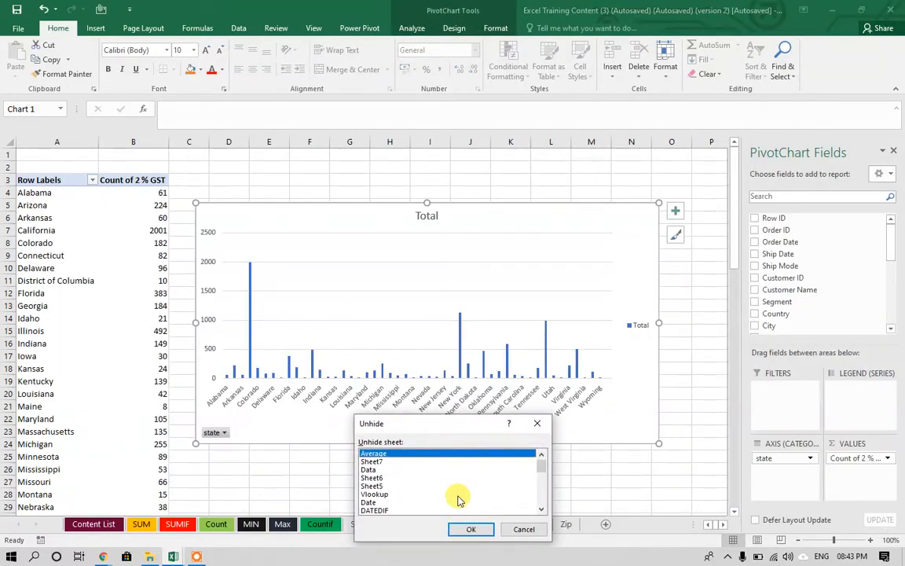
{"action": "left_click", "coordinate": [391, 502]}
{"action": "double_click", "coordinate": [391, 502]}
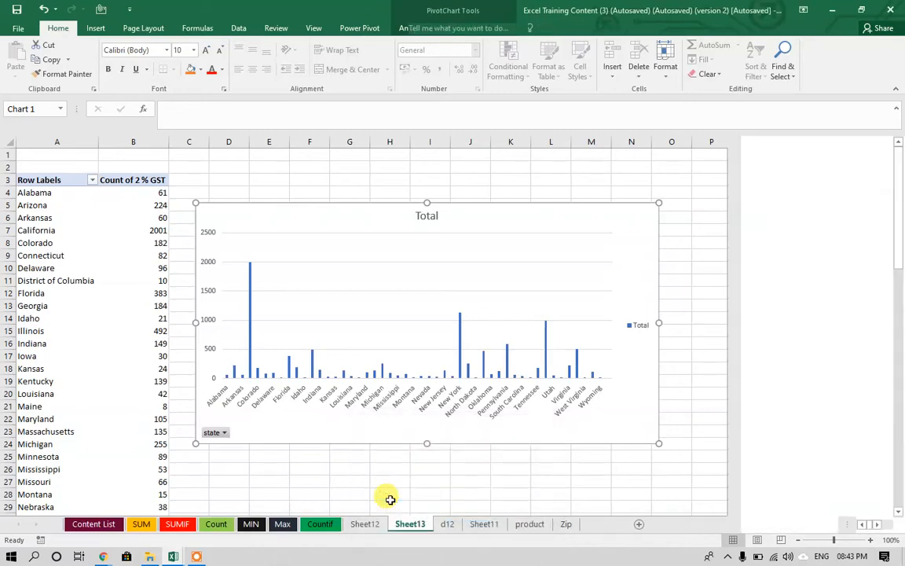
{"action": "left_click", "coordinate": [451, 530]}
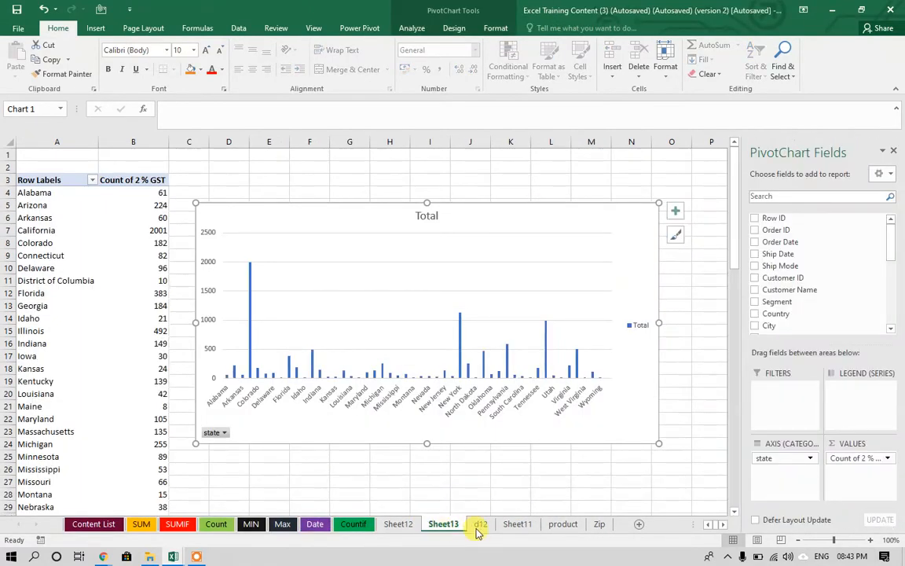
View Sheet11, and highlight the Sales column and the columns from Profit to shipping diff on d12.
{"action": "left_click", "coordinate": [517, 524]}
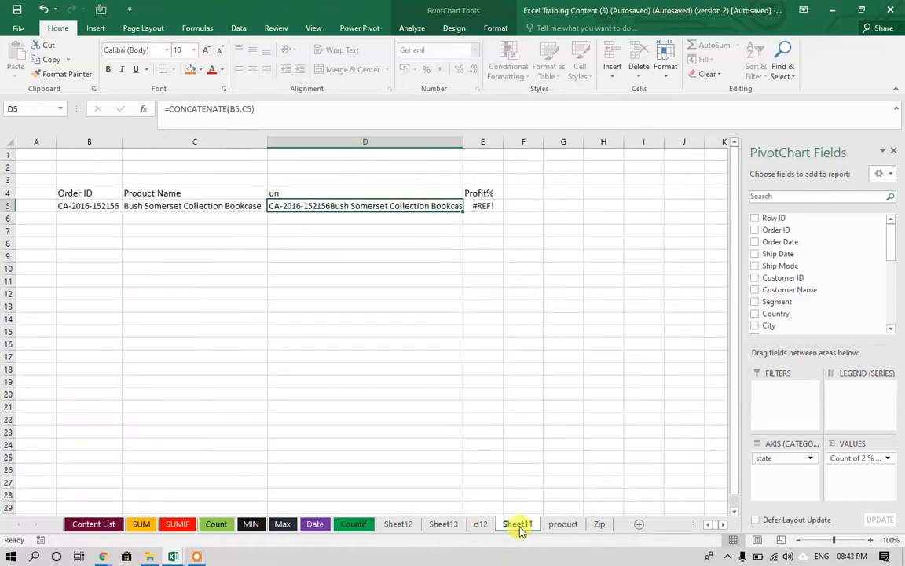
{"action": "left_click", "coordinate": [480, 524]}
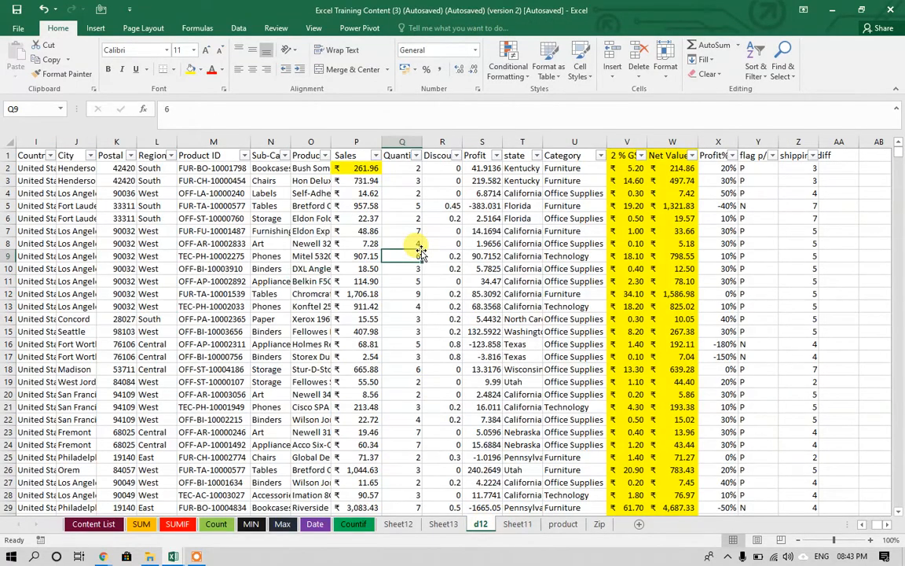
{"action": "left_click", "coordinate": [348, 141]}
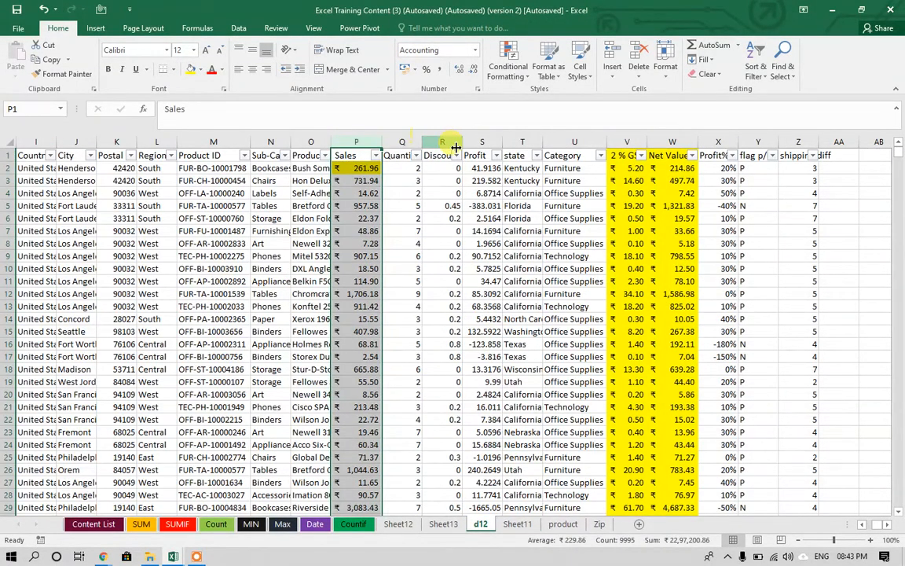
{"action": "left_click_drag", "start_coordinate": [482, 142], "coordinate": [790, 173]}
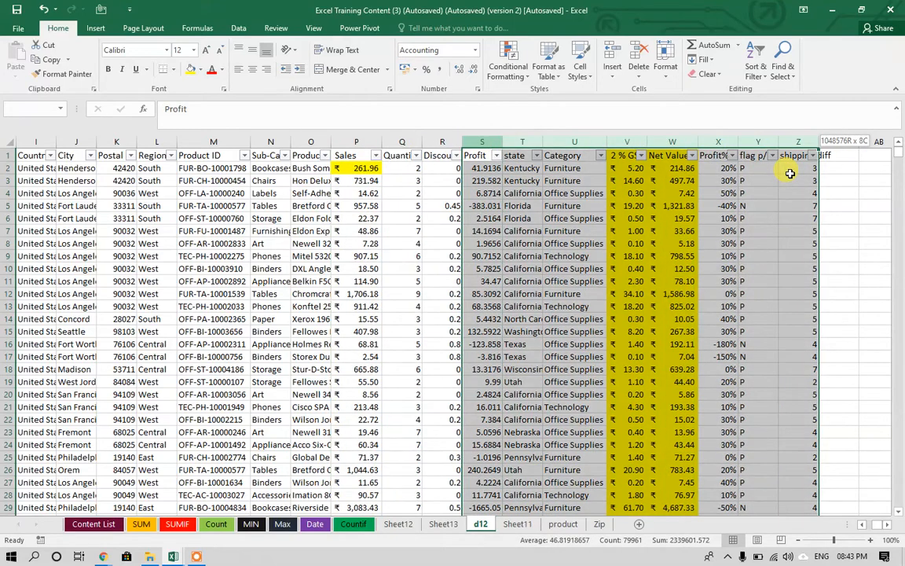
Examine the Net Value, 2 % GST and Category formulas on the d12 sheet.
{"action": "left_click", "coordinate": [664, 267]}
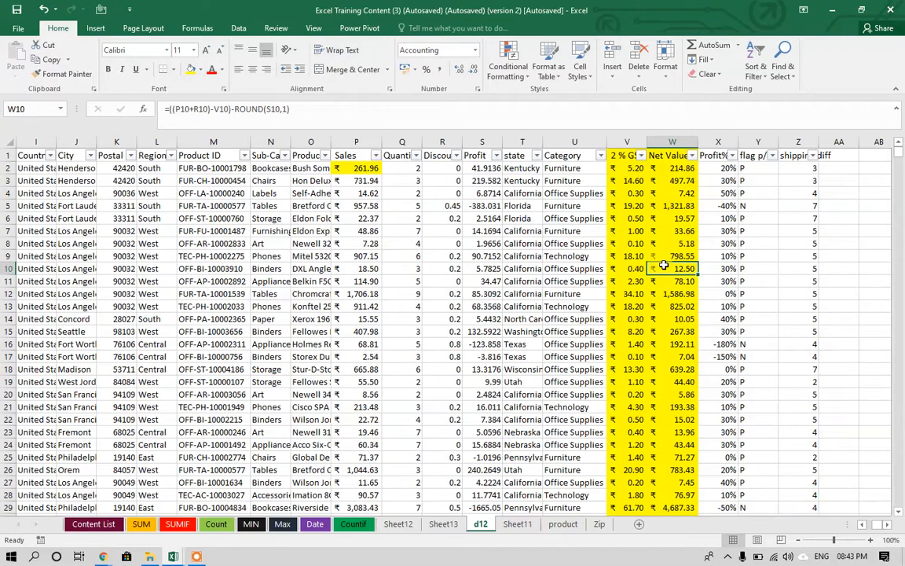
{"action": "left_click", "coordinate": [622, 231]}
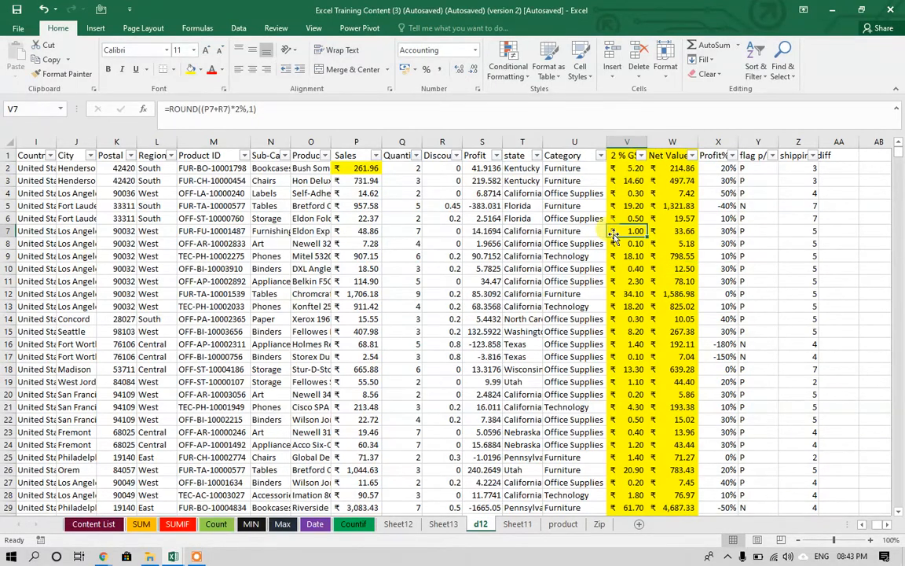
{"action": "left_click", "coordinate": [483, 179]}
{"action": "left_click_drag", "start_coordinate": [484, 179], "coordinate": [574, 155]}
{"action": "left_click", "coordinate": [569, 168]}
{"action": "key", "text": "Escape"}
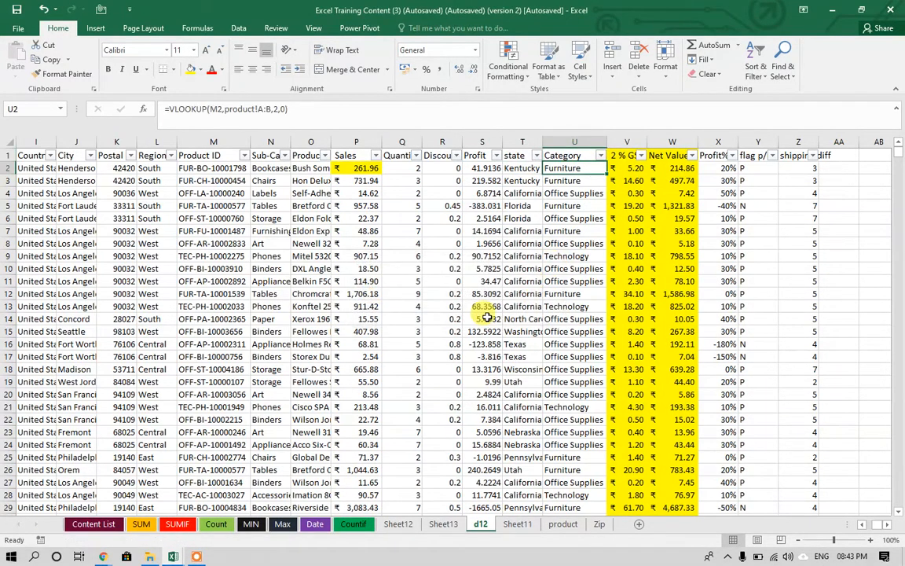
Return to Sheet13 and remove the state field from the PivotTable's rows.
{"action": "left_click", "coordinate": [444, 524]}
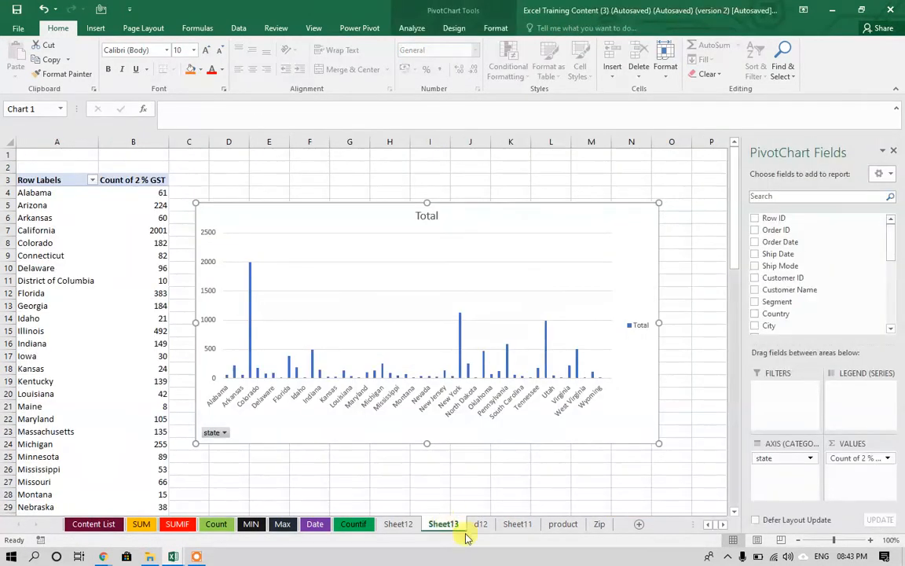
{"action": "left_click", "coordinate": [482, 524]}
{"action": "left_click", "coordinate": [448, 528]}
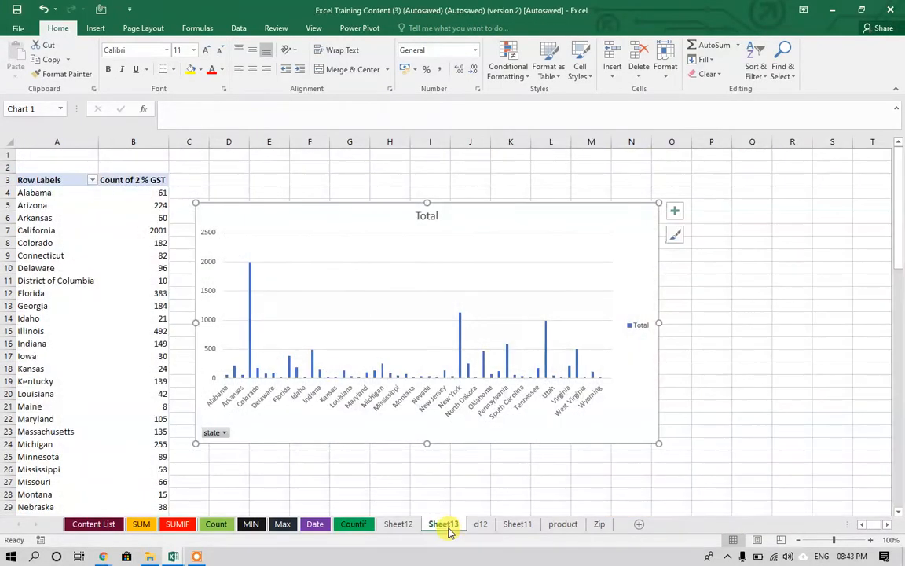
{"action": "left_click", "coordinate": [125, 229]}
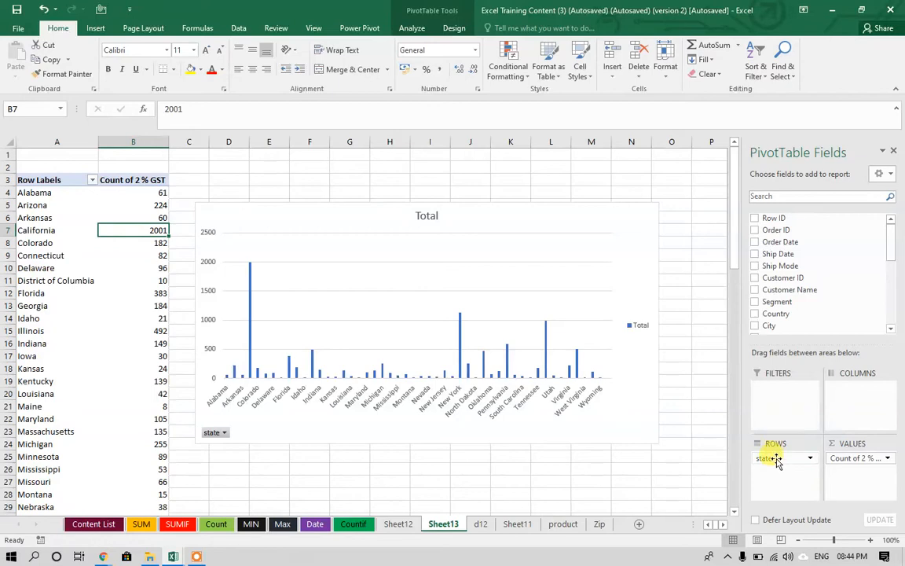
{"action": "left_click_drag", "start_coordinate": [776, 459], "coordinate": [664, 447]}
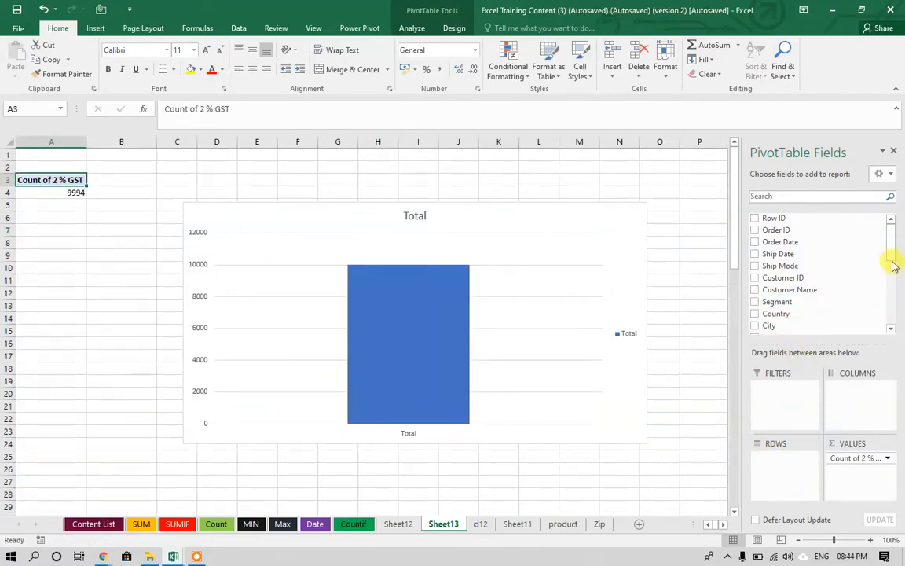
Add the Sub-Category field to the PivotTable's rows.
{"action": "left_click_drag", "start_coordinate": [893, 262], "coordinate": [891, 355]}
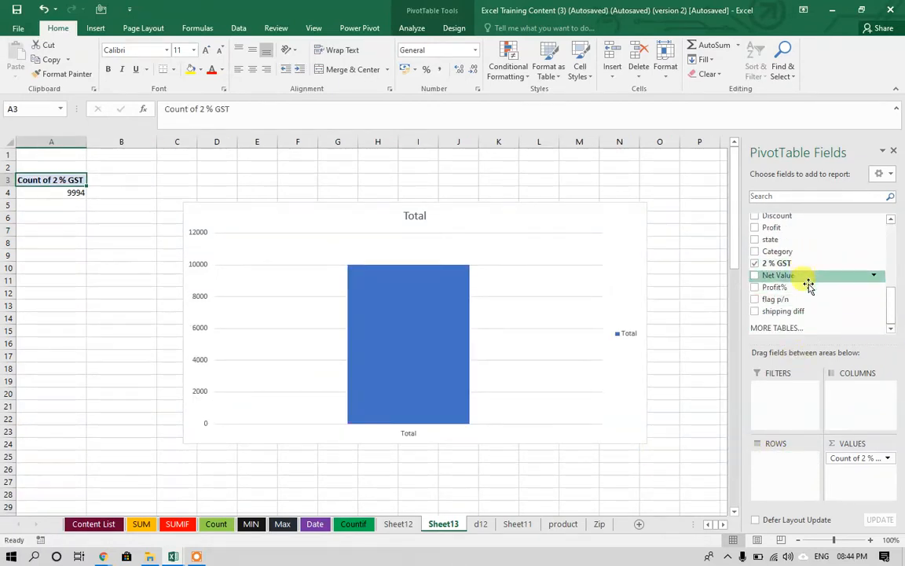
{"action": "scroll", "coordinate": [891, 303], "scroll_direction": "up", "scroll_amount": 1}
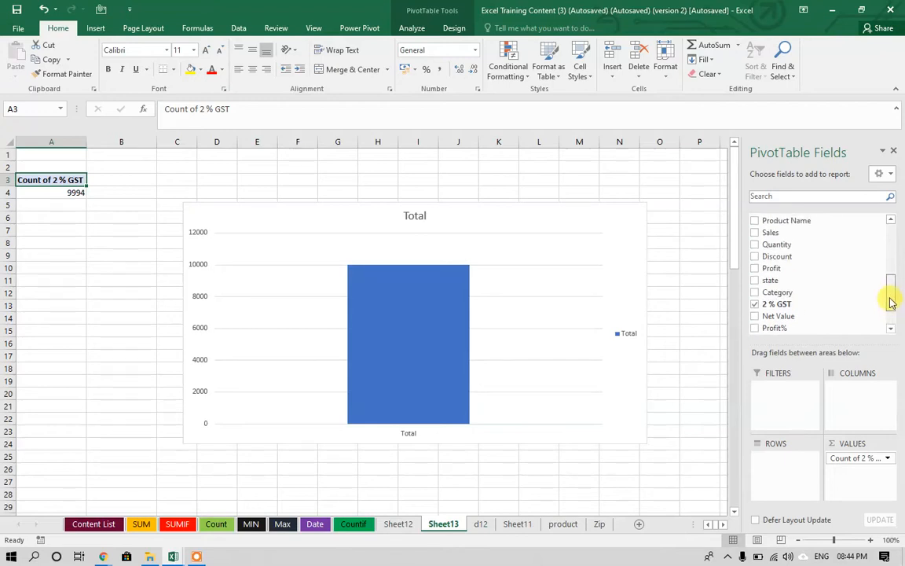
{"action": "left_click_drag", "start_coordinate": [894, 293], "coordinate": [891, 269]}
{"action": "left_click_drag", "start_coordinate": [812, 281], "coordinate": [761, 472]}
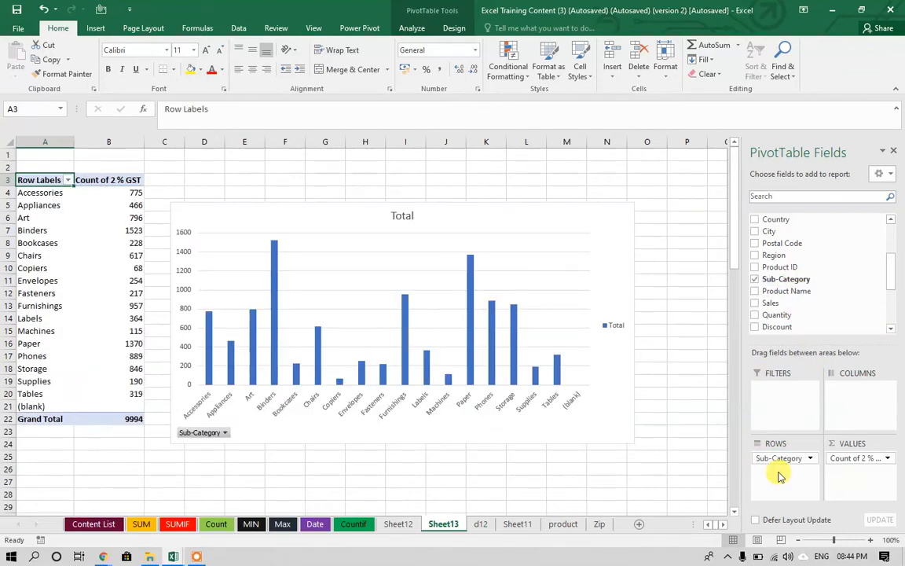
Sort the PivotTable's Count of 2 % GST values from largest to smallest.
{"action": "left_click", "coordinate": [119, 253]}
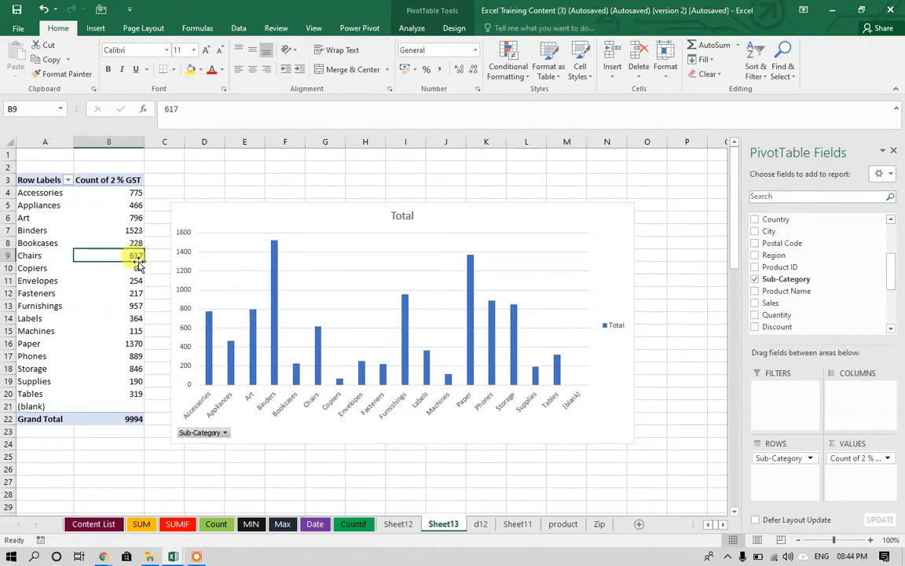
{"action": "right_click", "coordinate": [131, 257]}
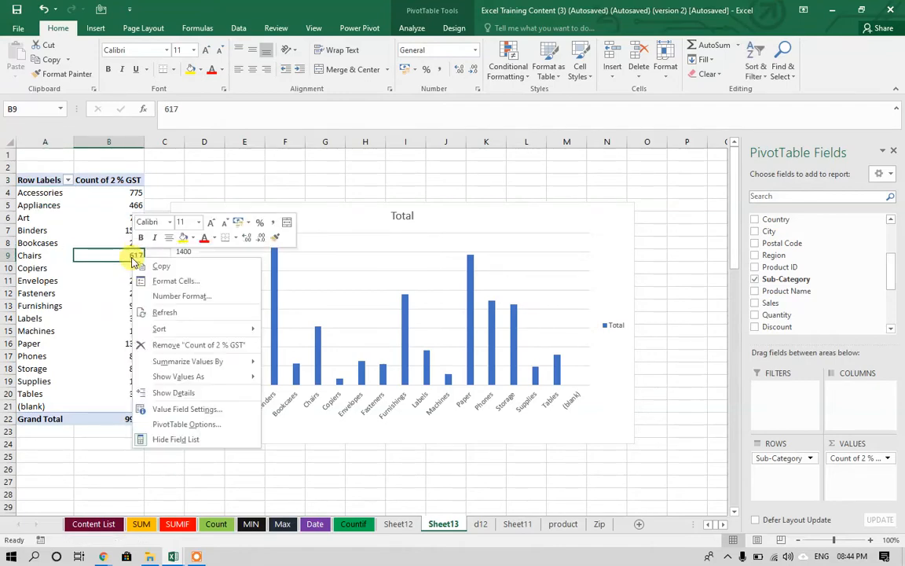
{"action": "left_click", "coordinate": [132, 257]}
{"action": "mouse_move", "coordinate": [130, 256]}
{"action": "left_mouse_down"}
{"action": "mouse_move", "coordinate": [117, 237]}
{"action": "mouse_move", "coordinate": [117, 257]}
{"action": "left_mouse_up"}
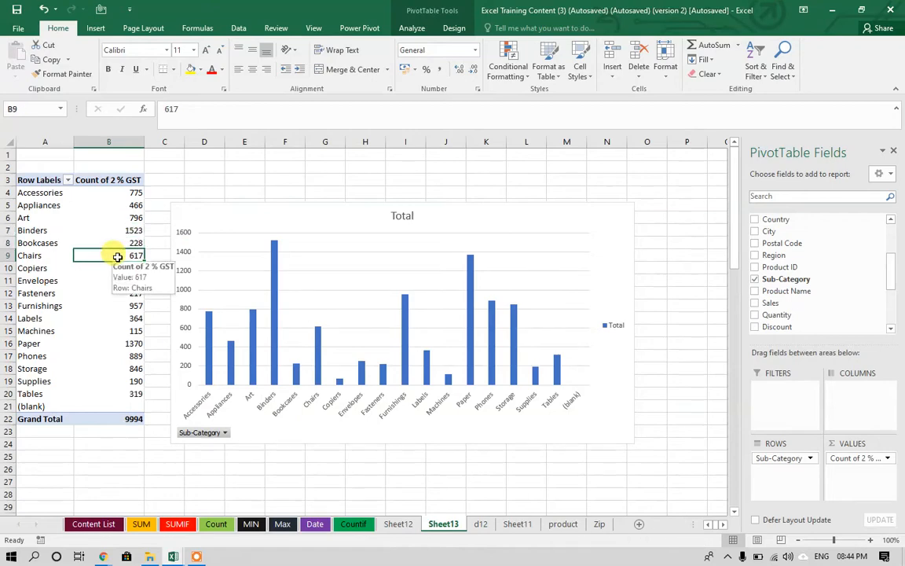
{"action": "right_click", "coordinate": [117, 257]}
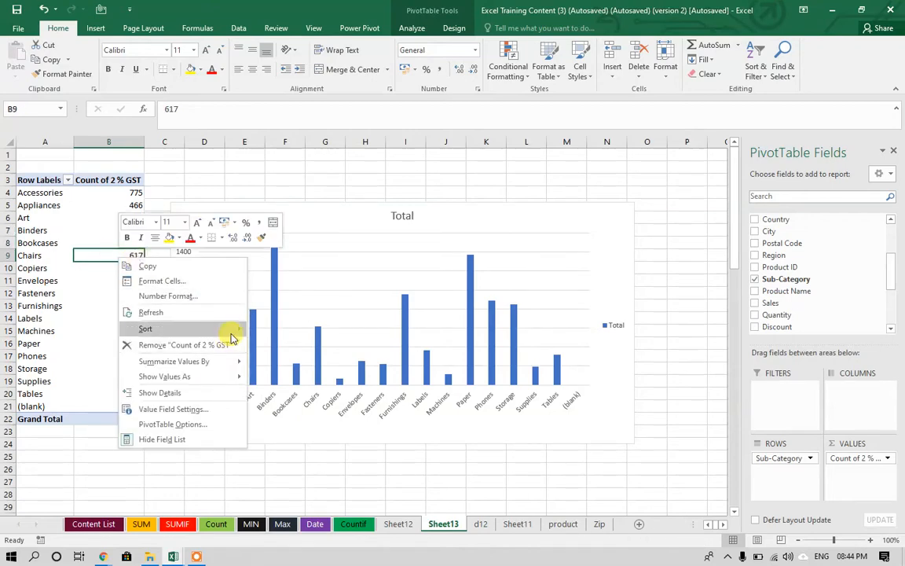
{"action": "mouse_move", "coordinate": [233, 330]}
{"action": "left_click", "coordinate": [299, 344]}
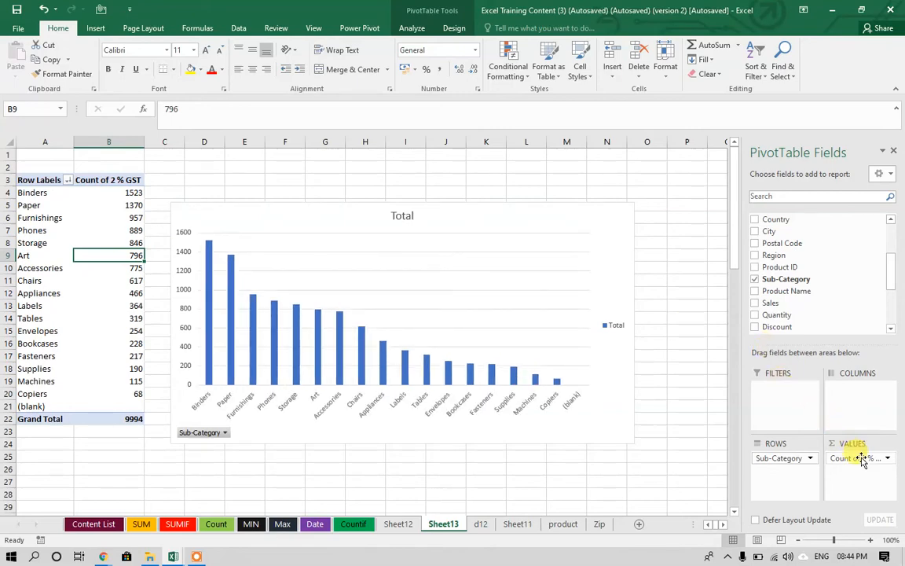
Replace the 2 % GST field in the PivotTable's values with the Profit% field.
{"action": "left_click_drag", "start_coordinate": [862, 460], "coordinate": [673, 460]}
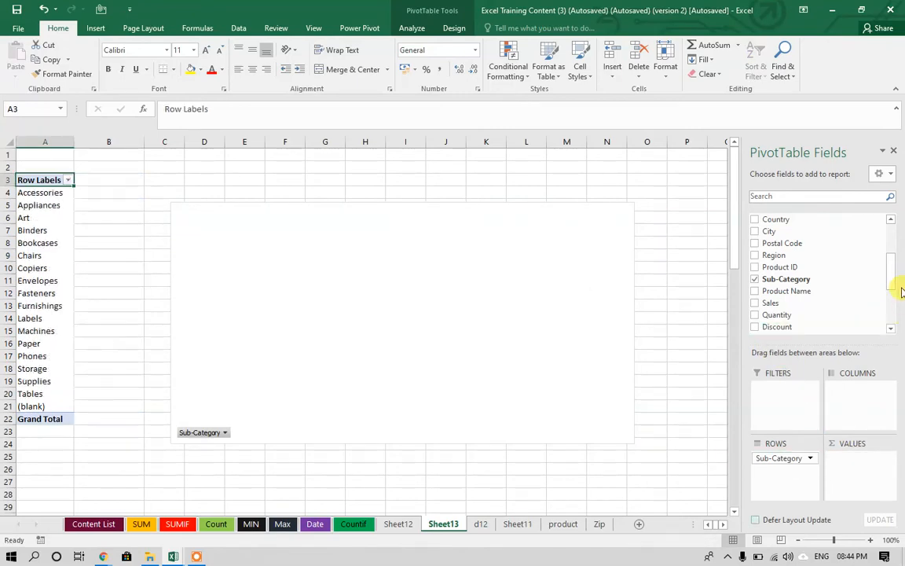
{"action": "left_click_drag", "start_coordinate": [893, 285], "coordinate": [891, 305]}
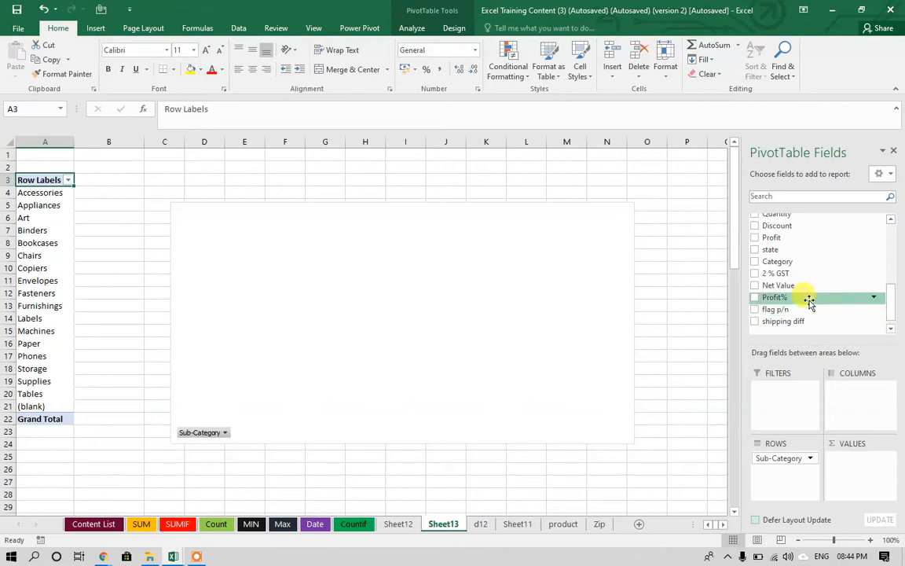
{"action": "left_click_drag", "start_coordinate": [803, 299], "coordinate": [861, 461]}
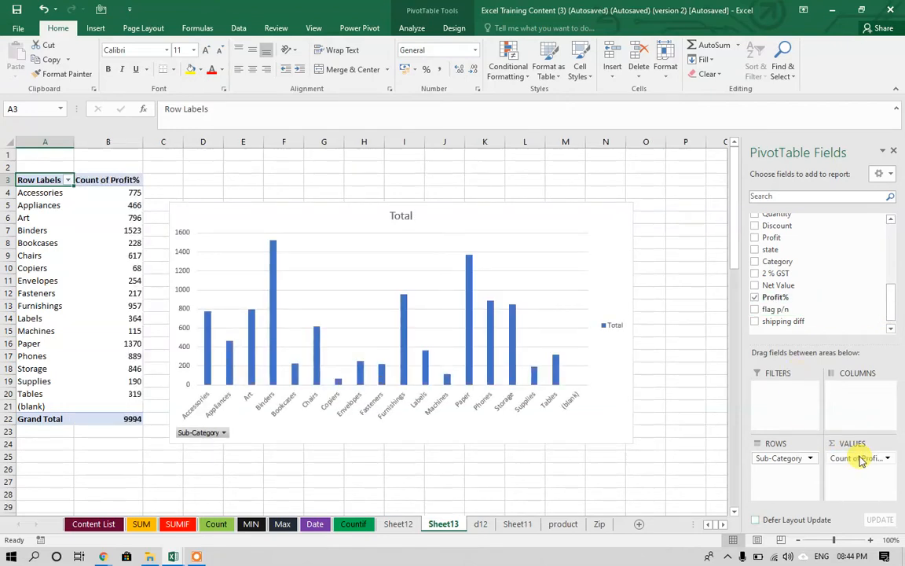
Sort the sub-categories by Count of Profit% from largest to smallest and look over the chart's columns.
{"action": "left_click", "coordinate": [124, 267]}
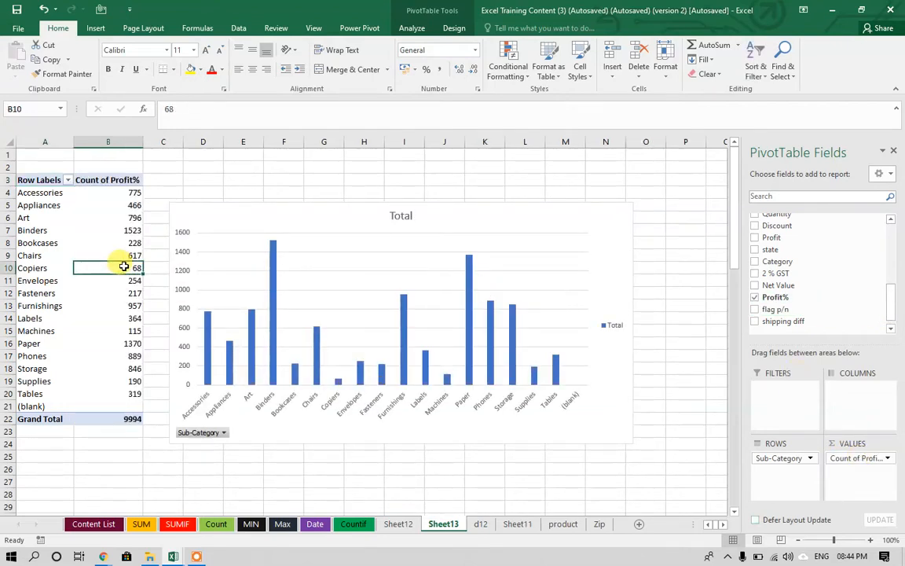
{"action": "right_click", "coordinate": [124, 267]}
{"action": "mouse_move", "coordinate": [169, 337]}
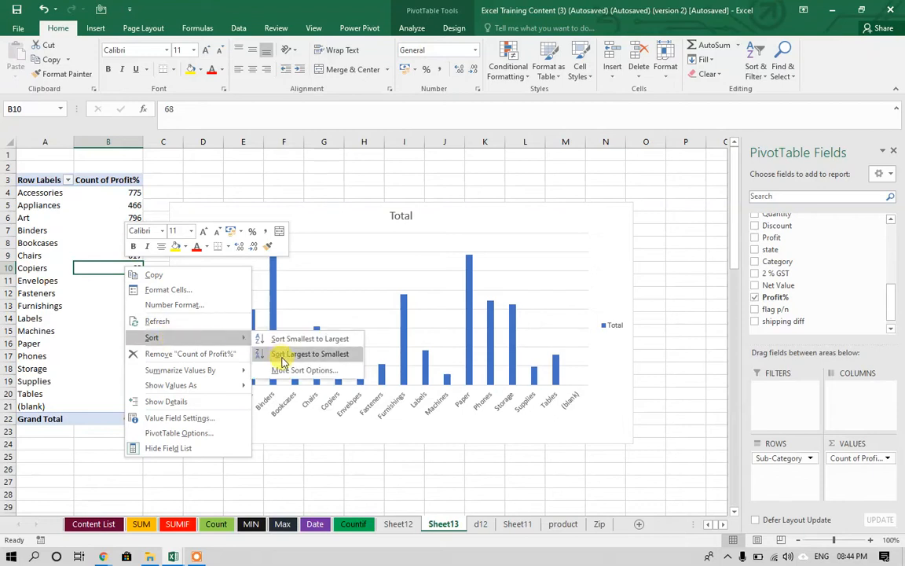
{"action": "left_click", "coordinate": [281, 355]}
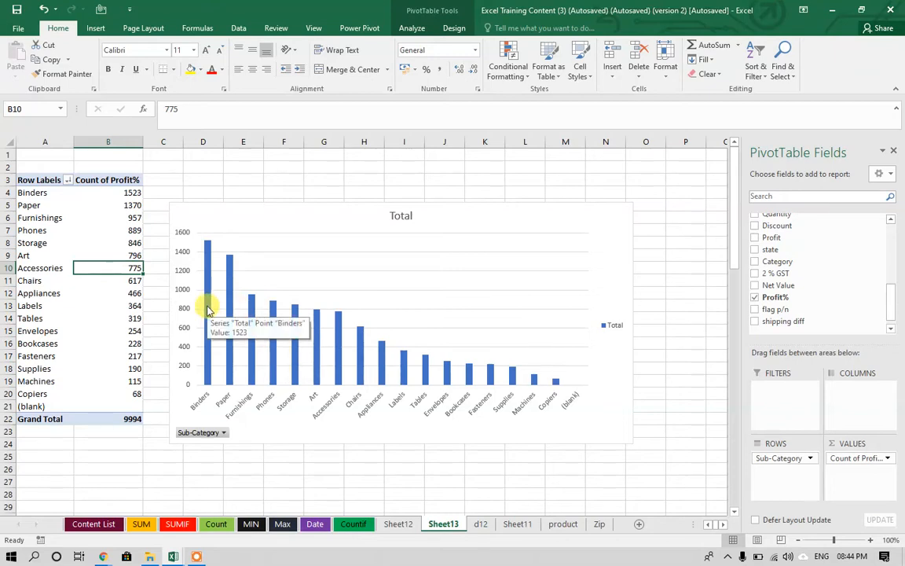
{"action": "mouse_move", "coordinate": [231, 312]}
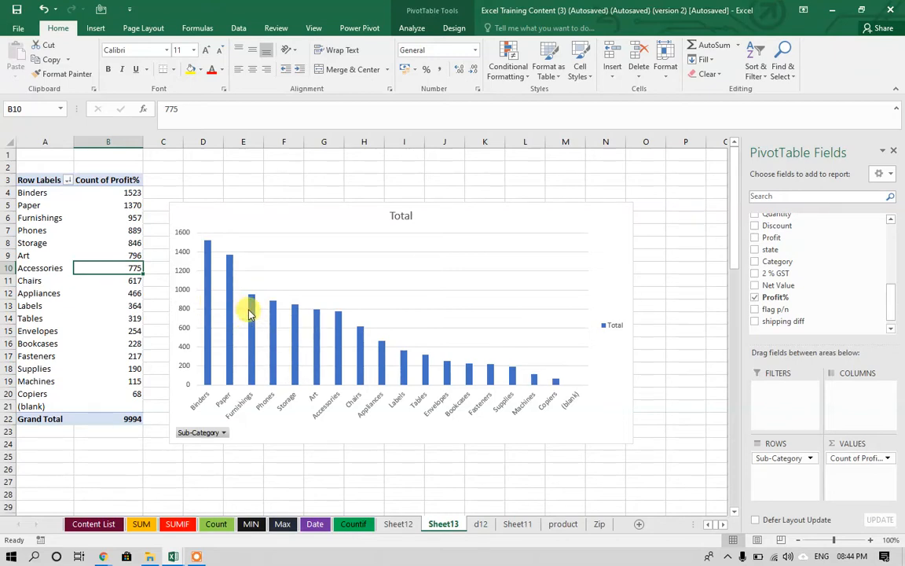
{"action": "mouse_move", "coordinate": [211, 295]}
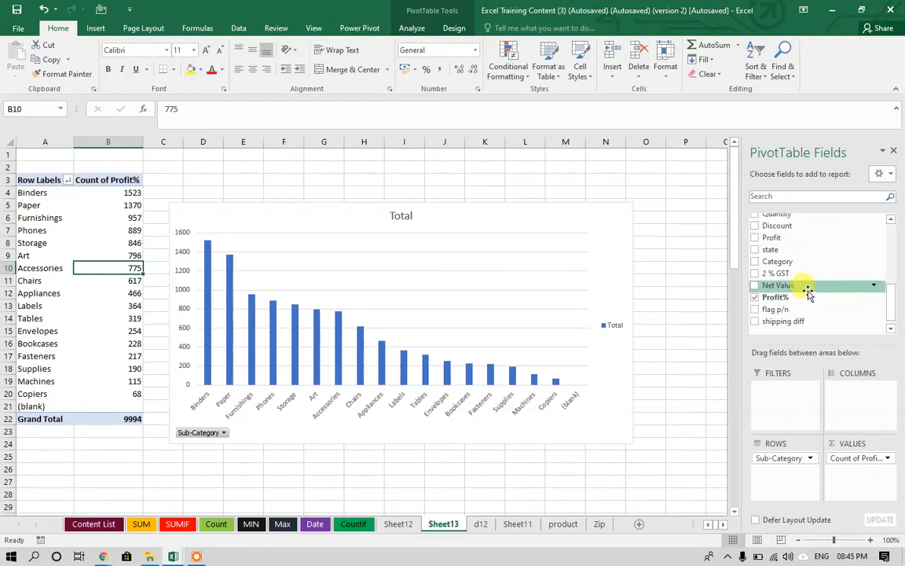
Add the Sales field to the values ahead of Profit%, and move the PivotChart clear of the table.
{"action": "scroll", "coordinate": [891, 300], "scroll_direction": "up", "scroll_amount": 3}
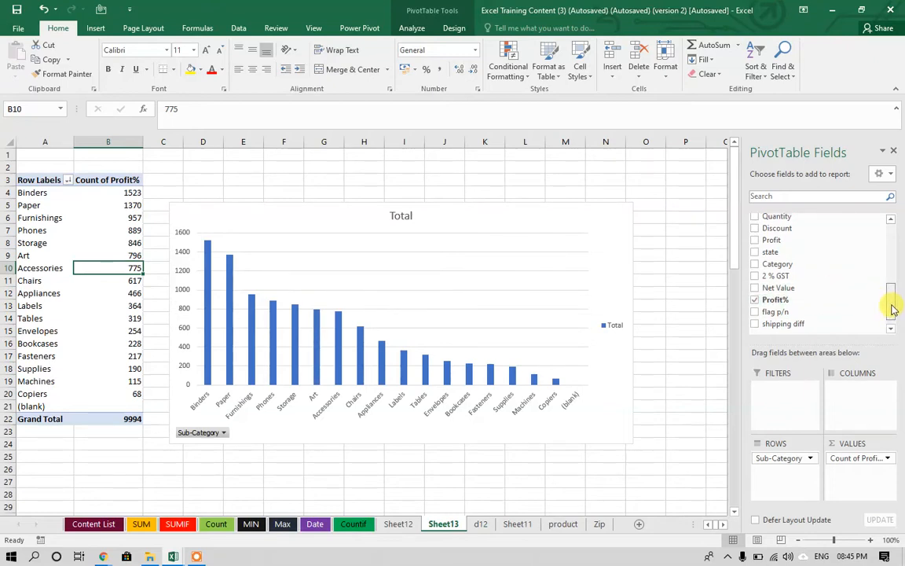
{"action": "left_click_drag", "start_coordinate": [828, 243], "coordinate": [858, 457]}
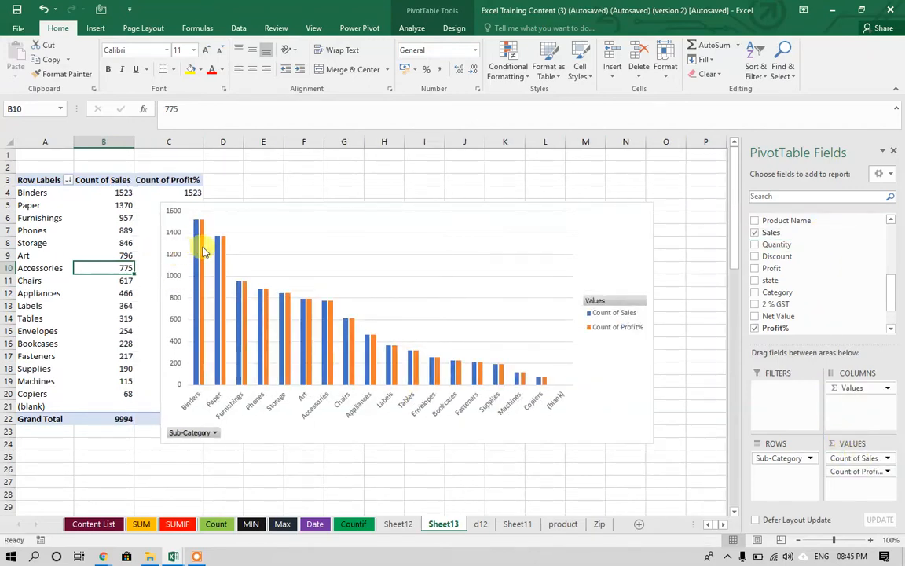
{"action": "mouse_move", "coordinate": [203, 252]}
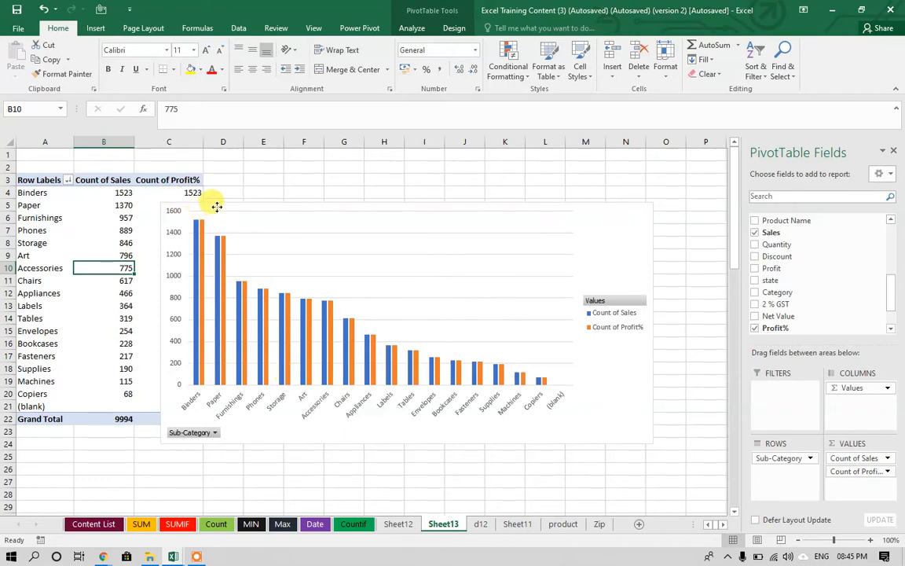
{"action": "left_click_drag", "start_coordinate": [217, 206], "coordinate": [291, 197]}
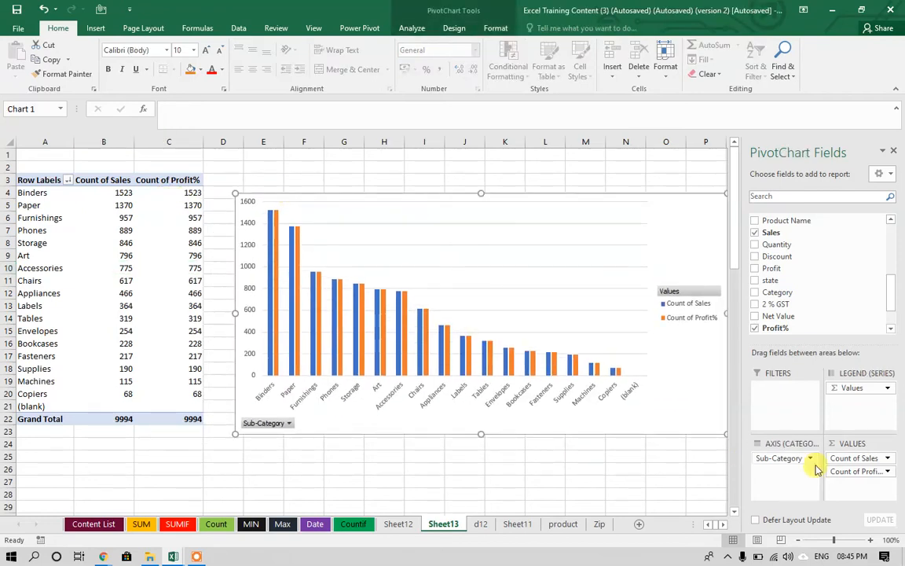
Change the Sales value field to summarize by Sum instead of Count.
{"action": "left_click", "coordinate": [889, 472]}
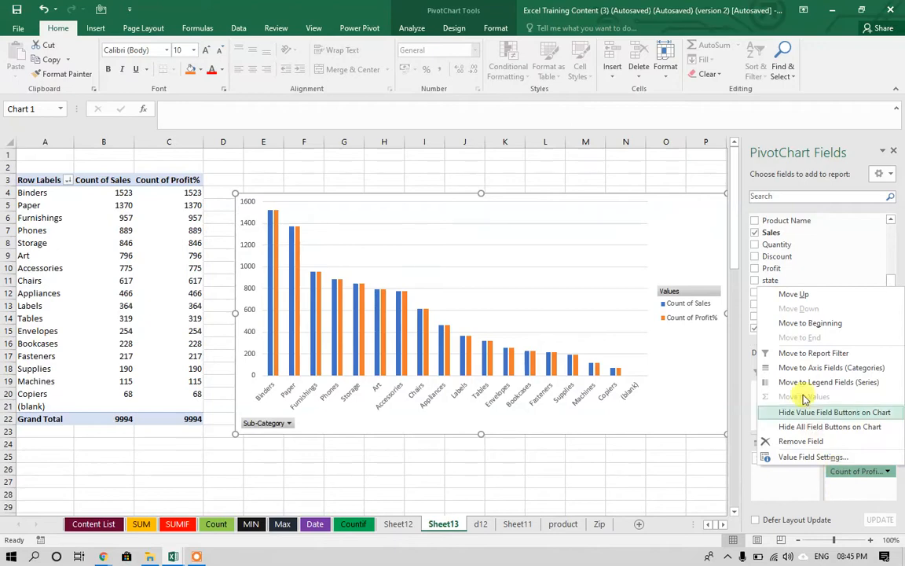
{"action": "left_click", "coordinate": [790, 474]}
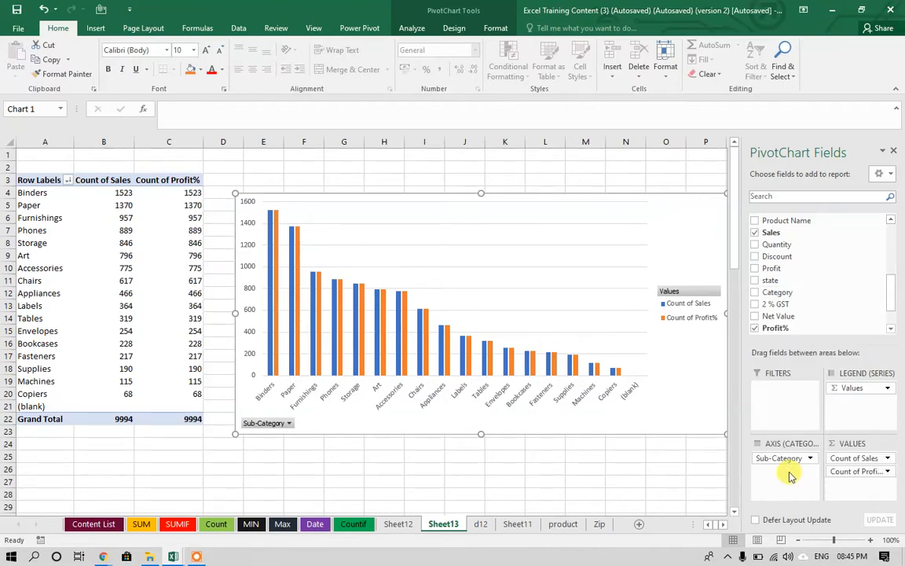
{"action": "left_click", "coordinate": [889, 459]}
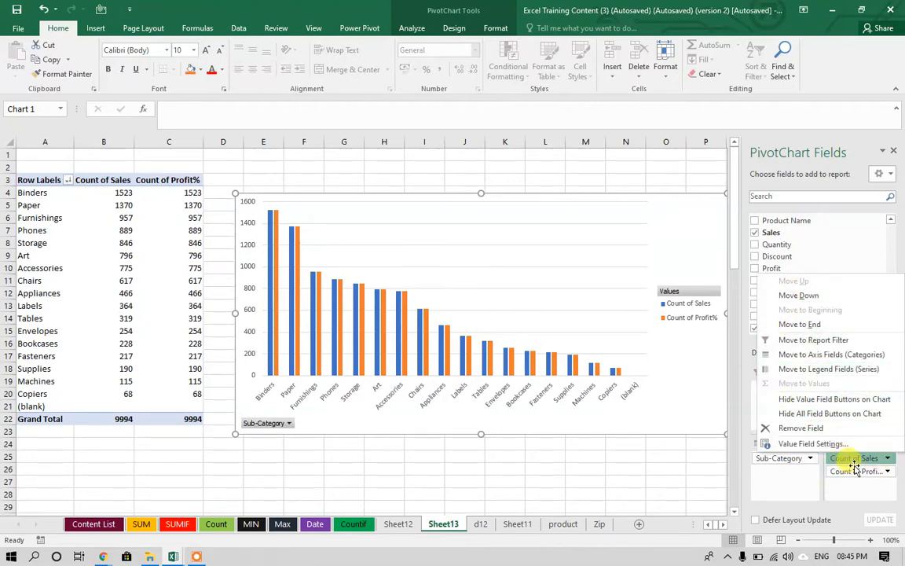
{"action": "left_click", "coordinate": [825, 444]}
{"action": "left_click", "coordinate": [385, 277]}
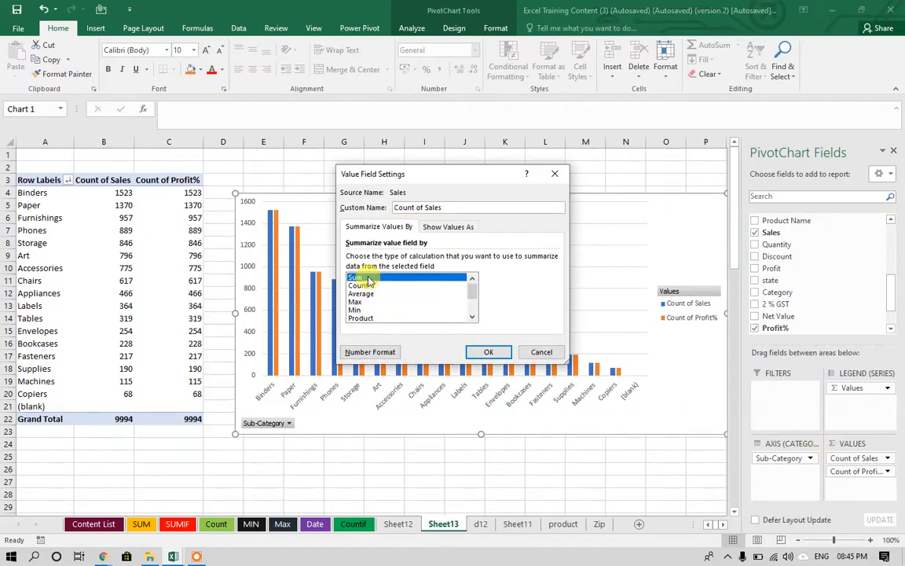
{"action": "left_click", "coordinate": [486, 352]}
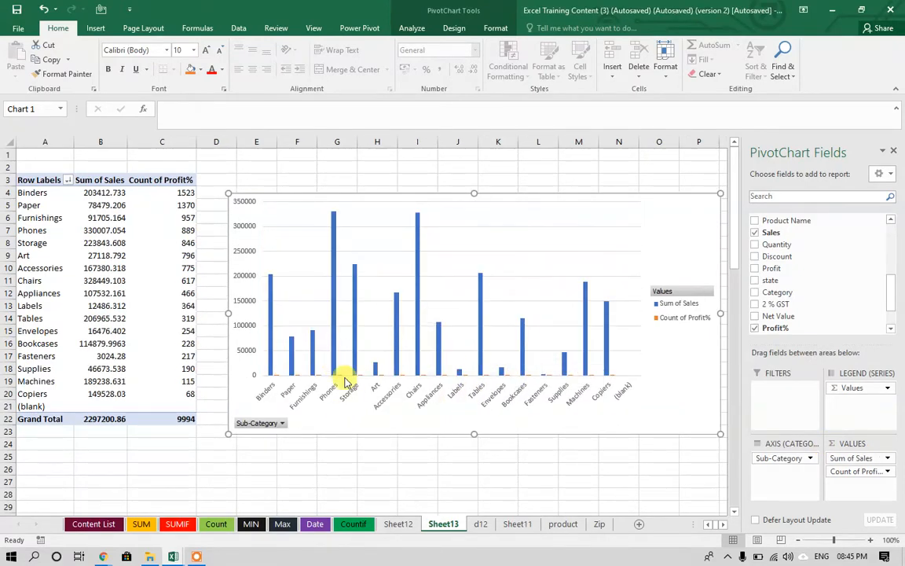
Change the Profit% value field to summarize by Average instead of Count.
{"action": "left_click", "coordinate": [886, 471]}
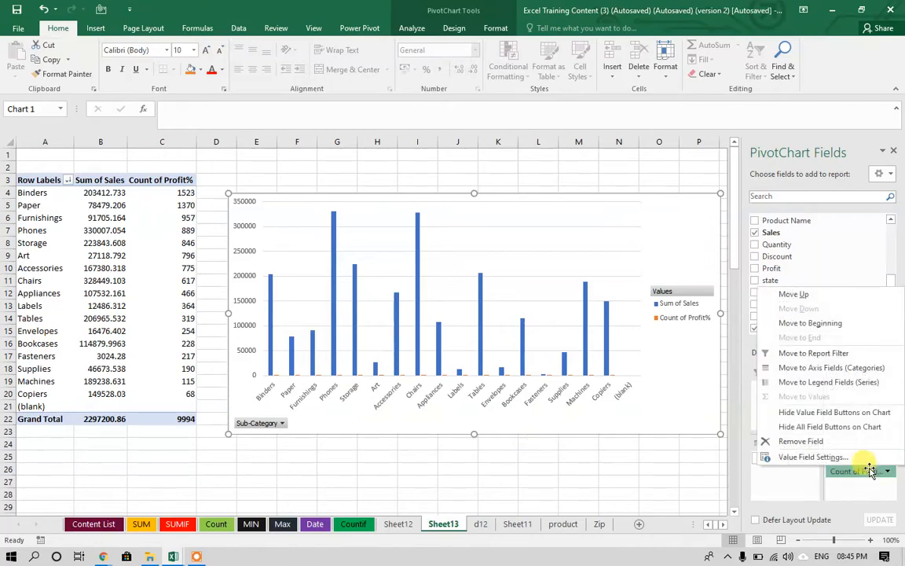
{"action": "left_click", "coordinate": [825, 460]}
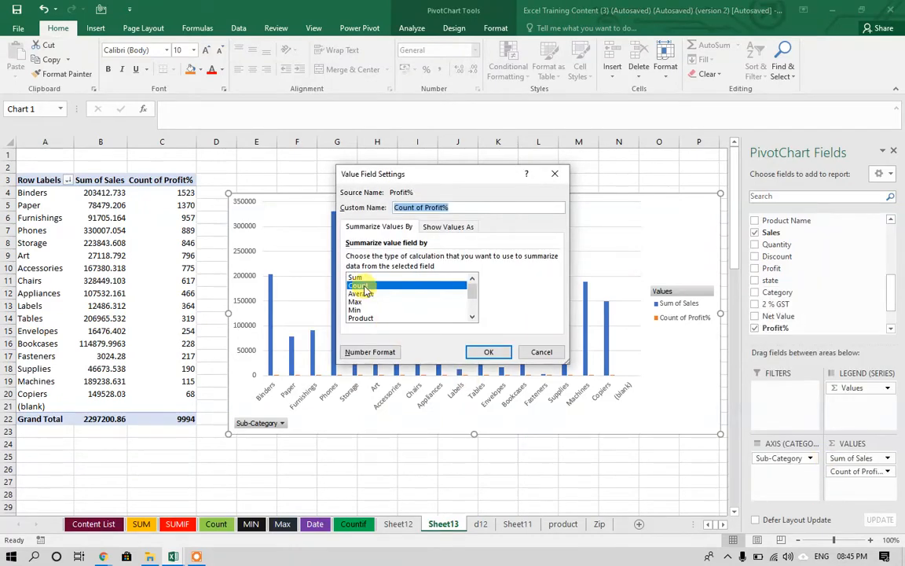
{"action": "left_click", "coordinate": [360, 293]}
{"action": "left_click", "coordinate": [480, 352]}
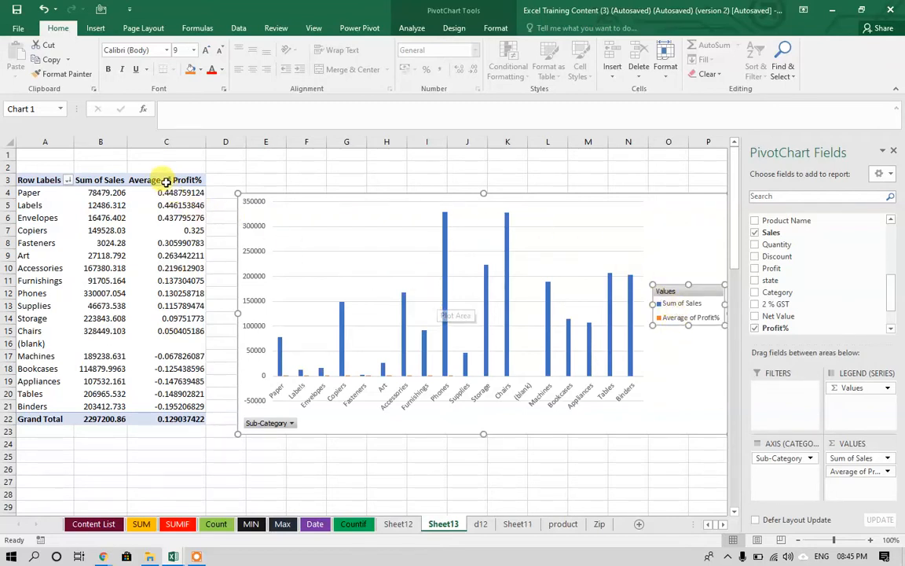
Format the Average of Profit% column as whole percentages down to the Grand Total, and highlight the Sum of Sales column.
{"action": "left_click_drag", "start_coordinate": [166, 182], "coordinate": [185, 418]}
{"action": "key", "text": "ctrl+shift+5"}
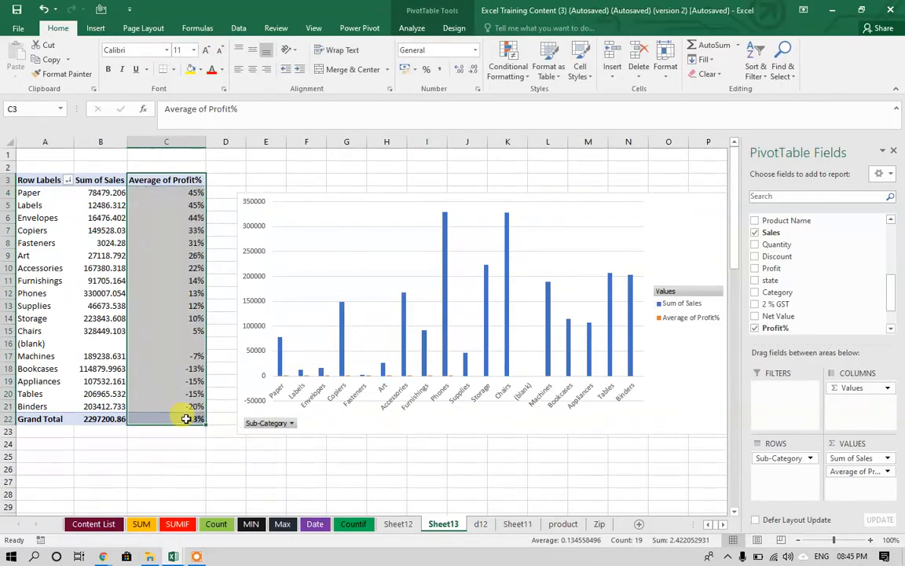
{"action": "left_click", "coordinate": [366, 376]}
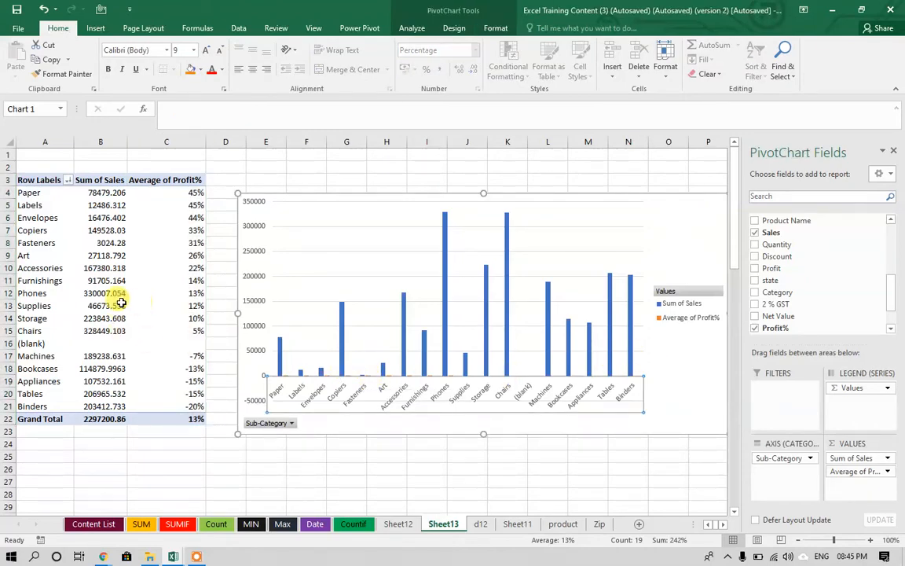
{"action": "left_click", "coordinate": [96, 174]}
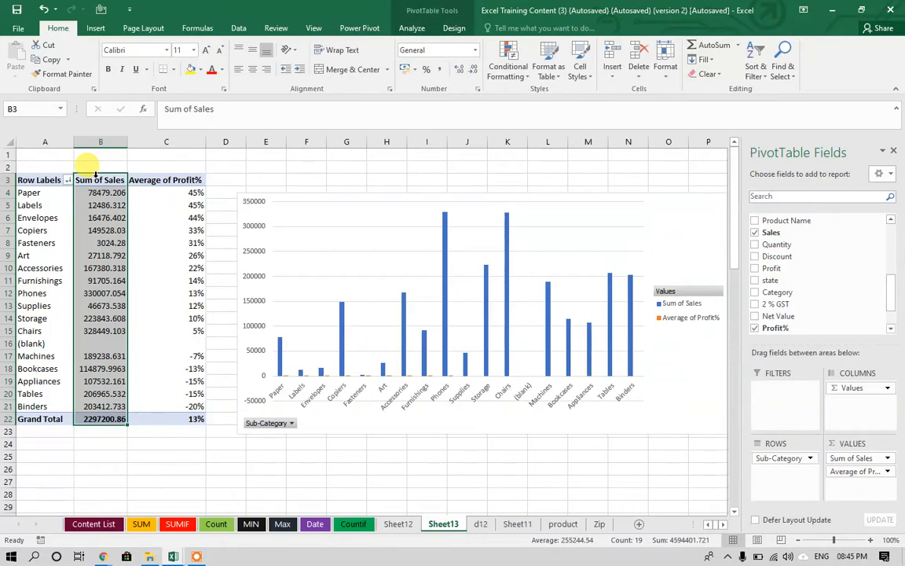
{"action": "left_click", "coordinate": [331, 380]}
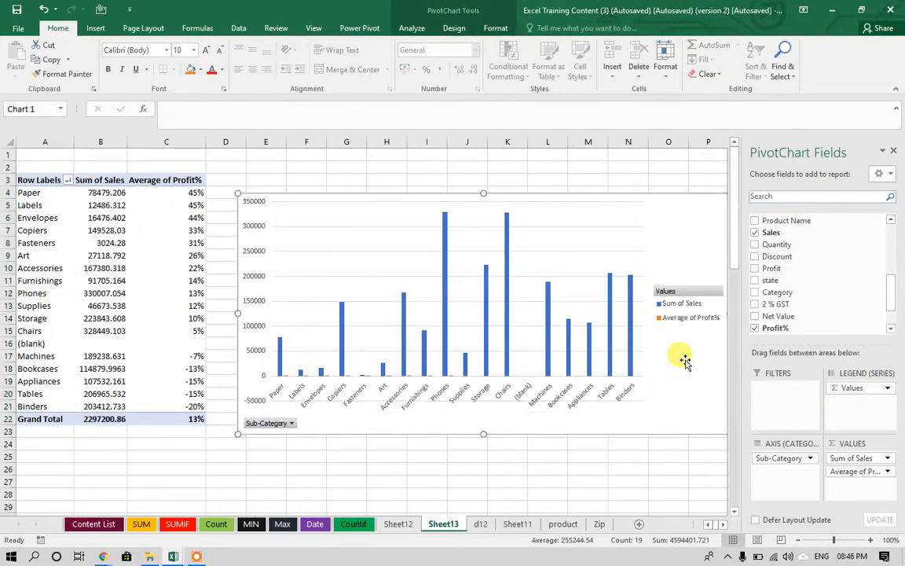
Look at the PivotChart's options and delete the chart from Sheet13.
{"action": "left_click_drag", "start_coordinate": [674, 212], "coordinate": [578, 193]}
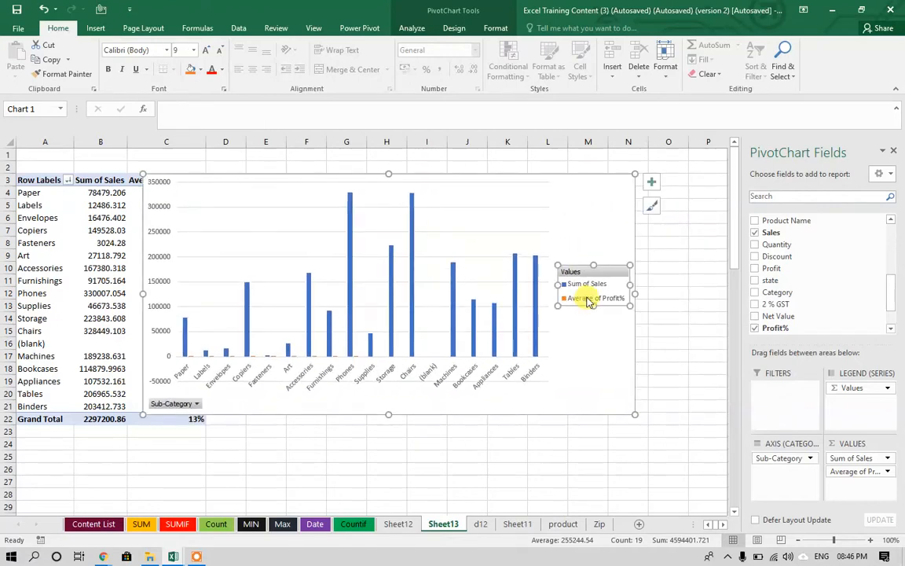
{"action": "right_click", "coordinate": [597, 345]}
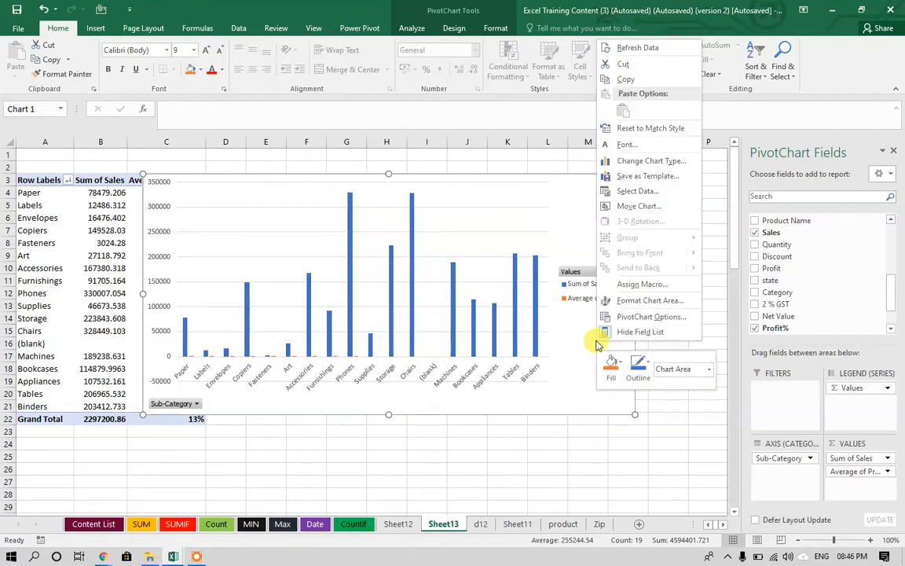
{"action": "left_click", "coordinate": [638, 317]}
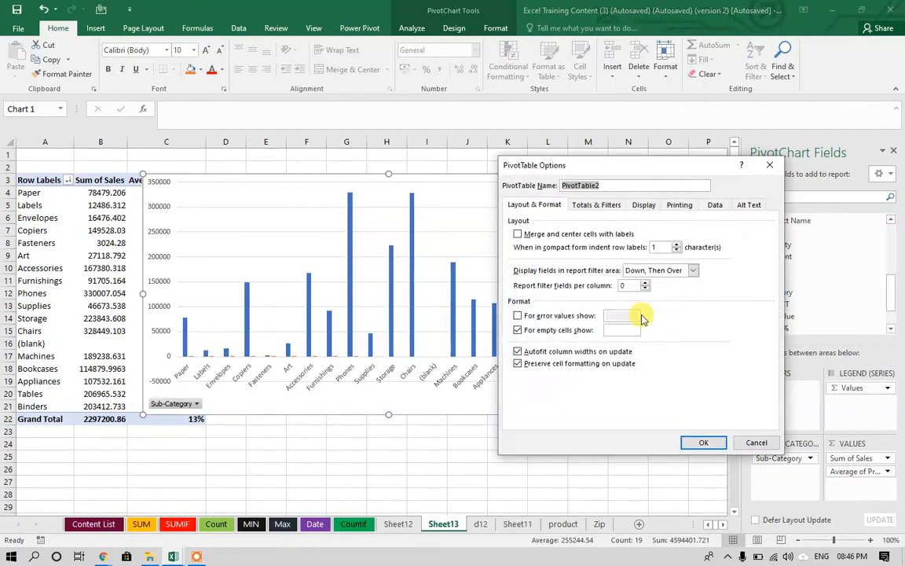
{"action": "left_click", "coordinate": [721, 443]}
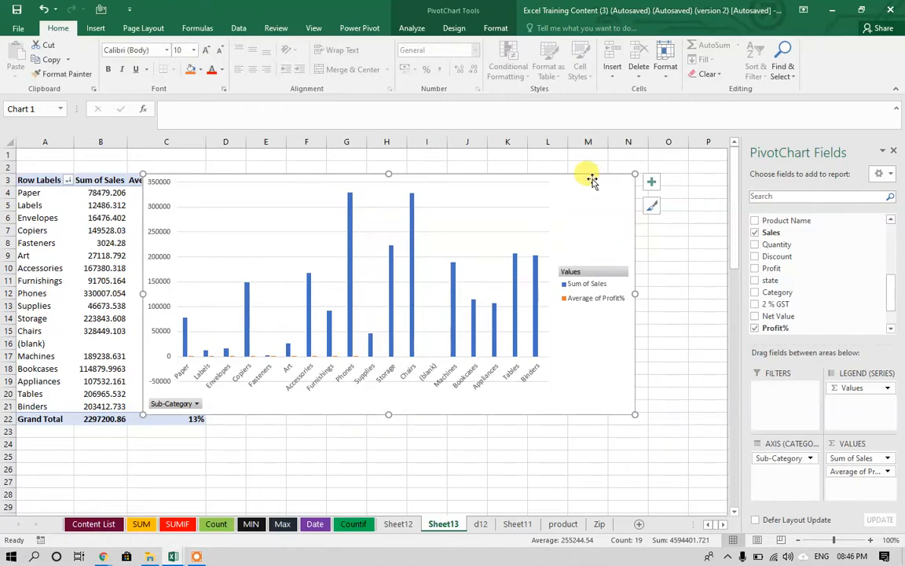
{"action": "key", "text": "Delete"}
Copy the entire PivotTable on Sheet13 and paste it as plain values starting at H3.
{"action": "left_click", "coordinate": [37, 180]}
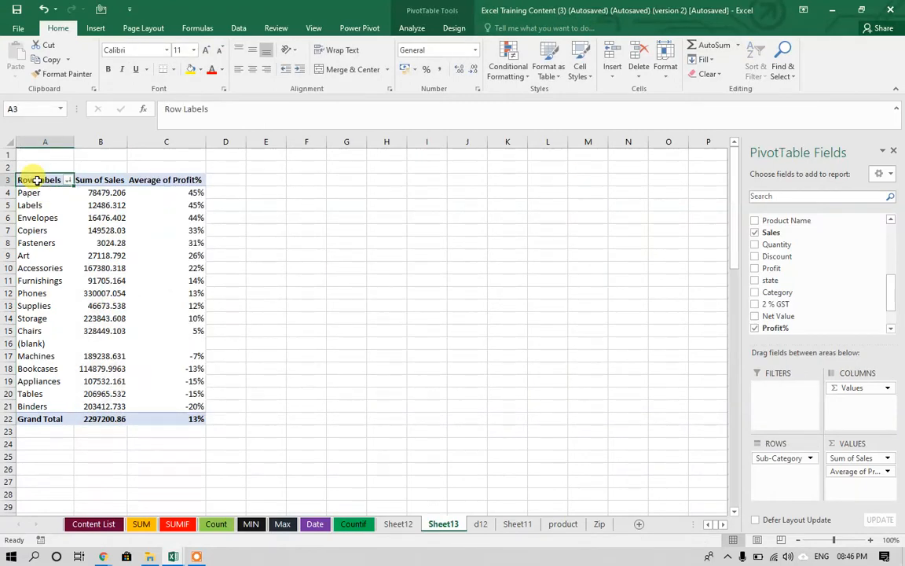
{"action": "key", "text": "ctrl+a"}
{"action": "key", "text": "ctrl+c"}
{"action": "left_click", "coordinate": [396, 180]}
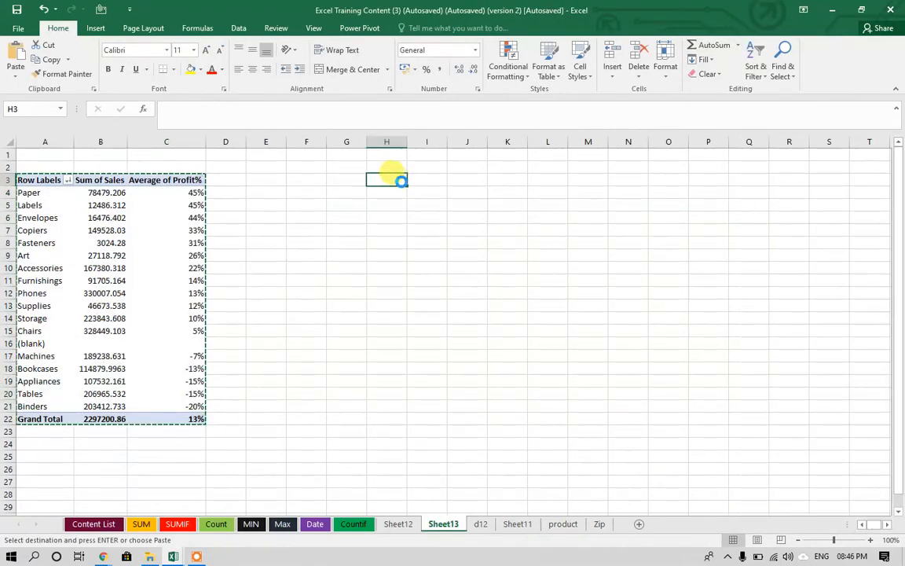
{"action": "key", "text": "ctrl+v"}
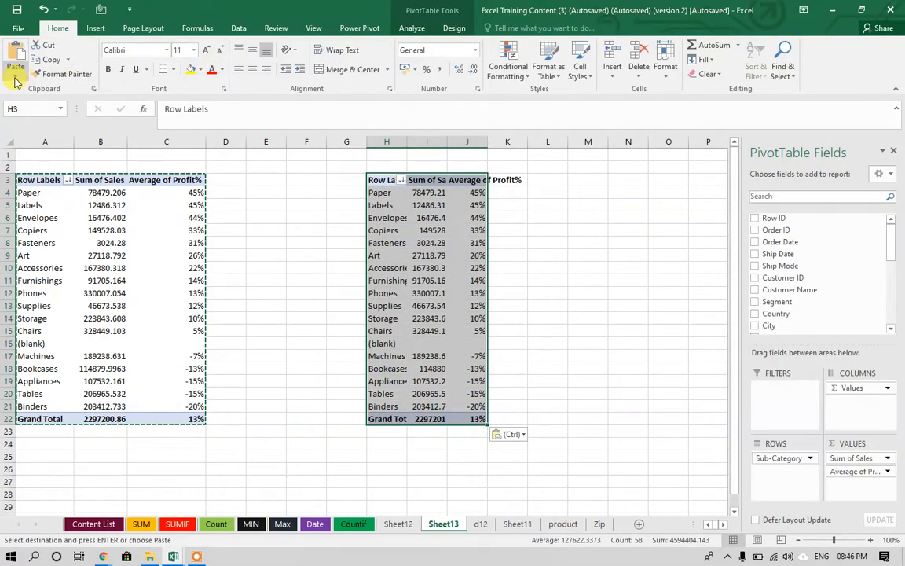
{"action": "left_click", "coordinate": [16, 77]}
{"action": "left_click", "coordinate": [13, 161]}
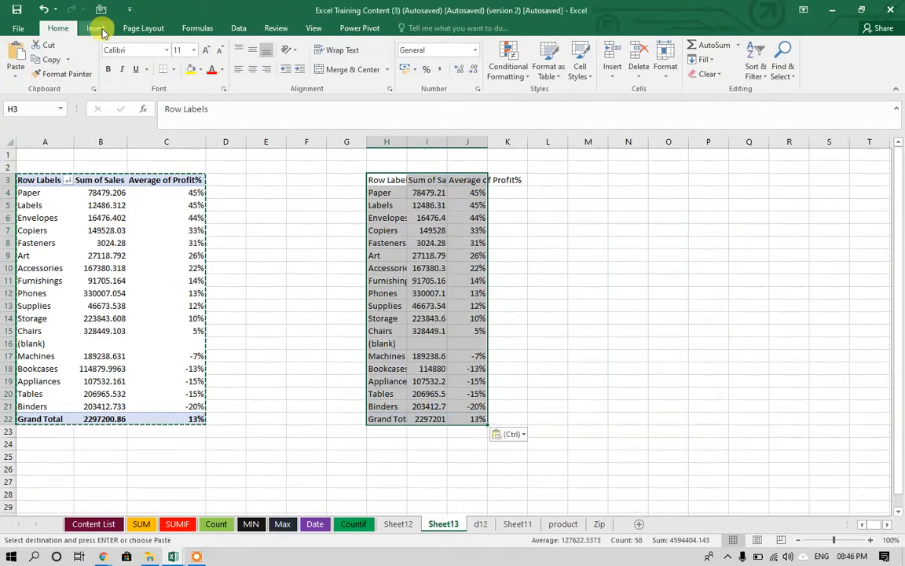
Insert a clustered column chart from the pasted values and place it beside that table.
{"action": "left_click", "coordinate": [95, 29]}
{"action": "left_click", "coordinate": [407, 45]}
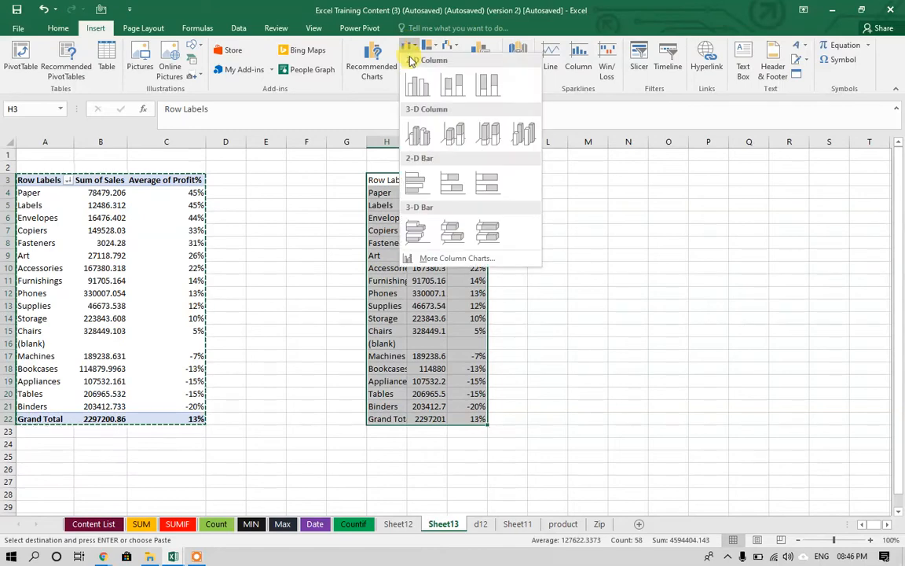
{"action": "left_click", "coordinate": [376, 55]}
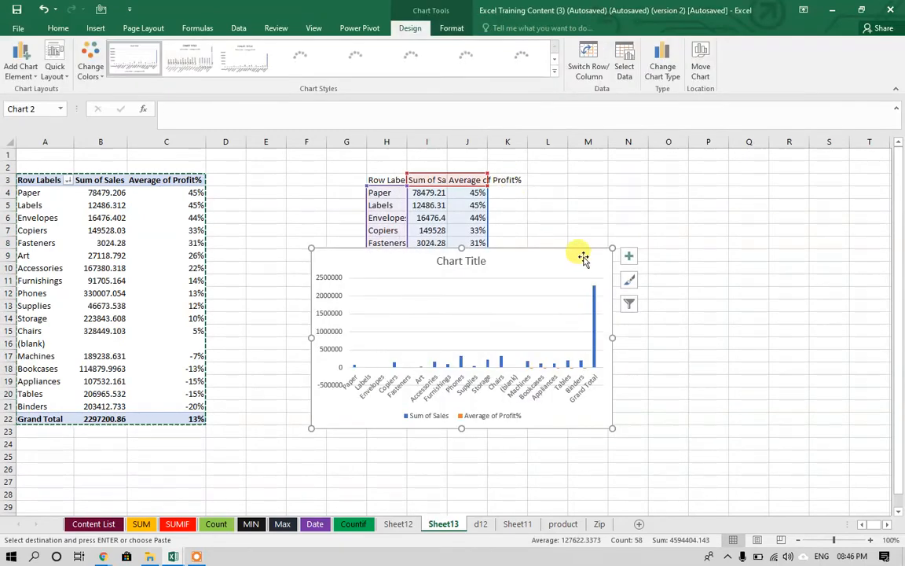
{"action": "left_click_drag", "start_coordinate": [582, 256], "coordinate": [764, 221]}
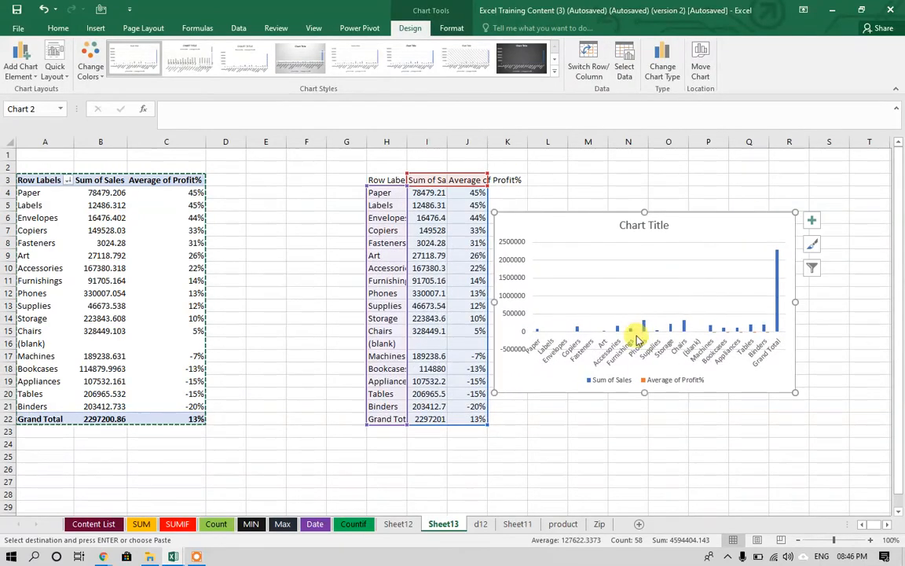
Open the chart area's formatting options, reposition the chart over the pasted table, and fill the chart area with solid standard orange.
{"action": "left_click", "coordinate": [744, 337]}
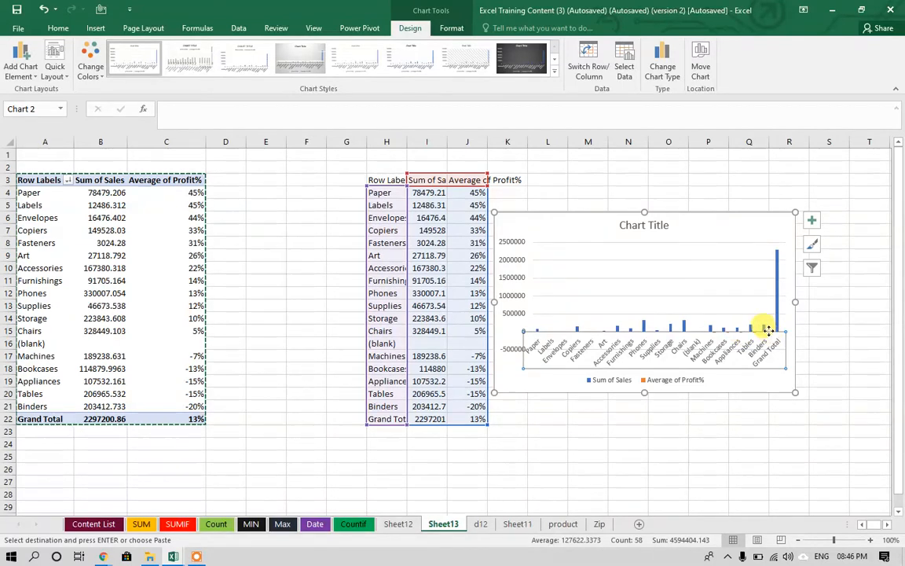
{"action": "left_click", "coordinate": [798, 368]}
{"action": "left_click", "coordinate": [782, 391]}
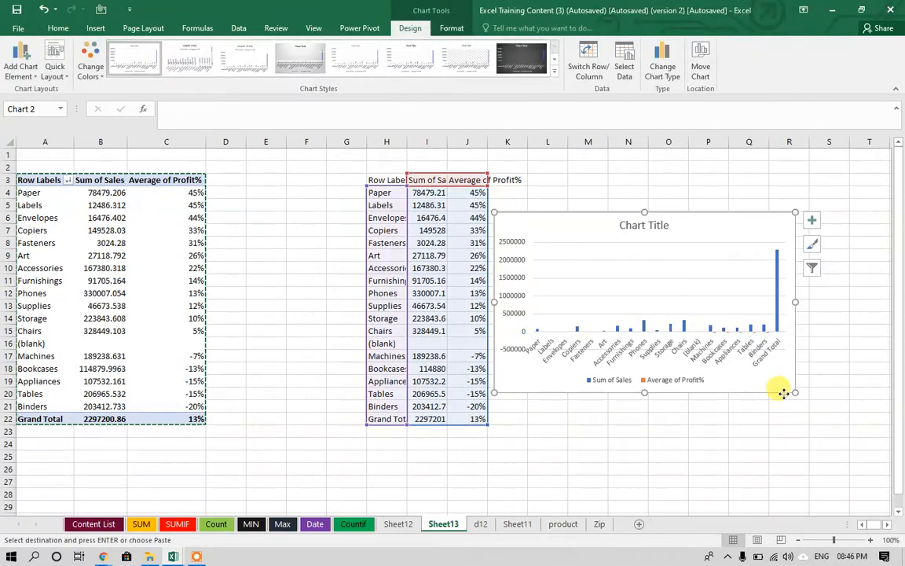
{"action": "right_click", "coordinate": [783, 392]}
{"action": "left_click", "coordinate": [755, 385]}
{"action": "right_click", "coordinate": [756, 385]}
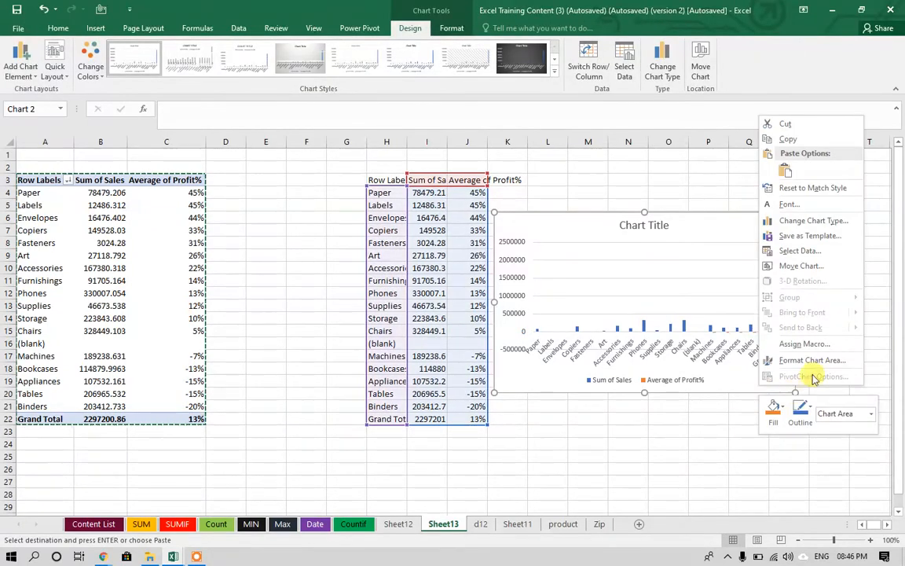
{"action": "left_click", "coordinate": [821, 366]}
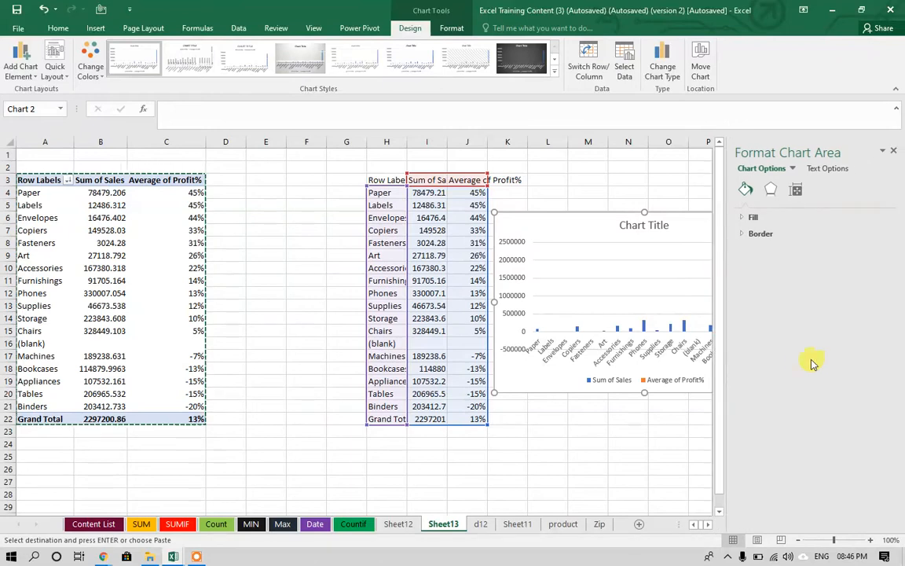
{"action": "left_click_drag", "start_coordinate": [694, 215], "coordinate": [496, 217]}
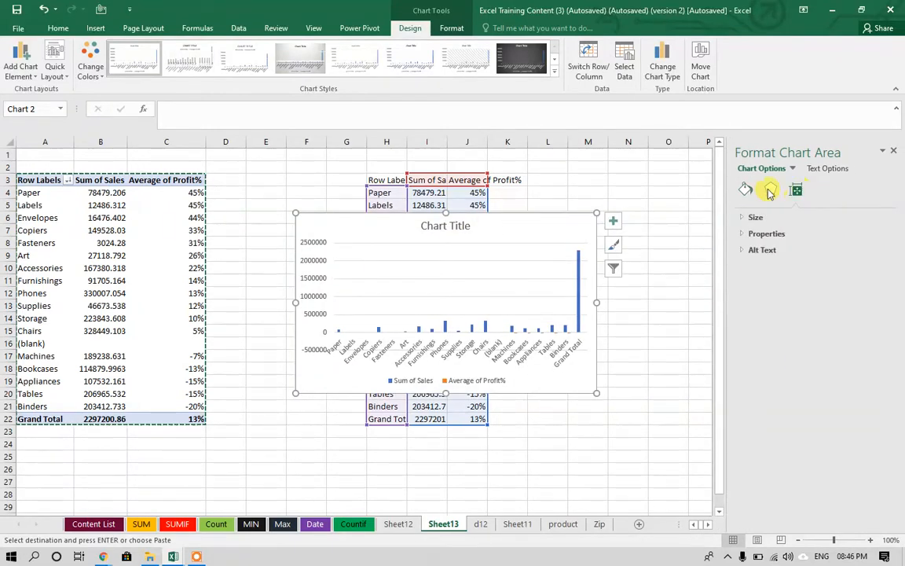
{"action": "left_click", "coordinate": [746, 218]}
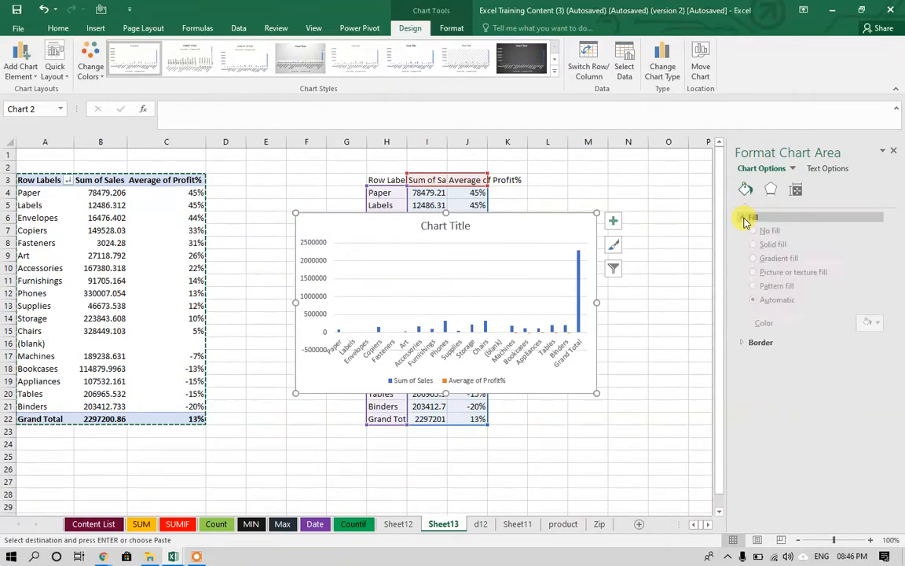
{"action": "left_click", "coordinate": [875, 330]}
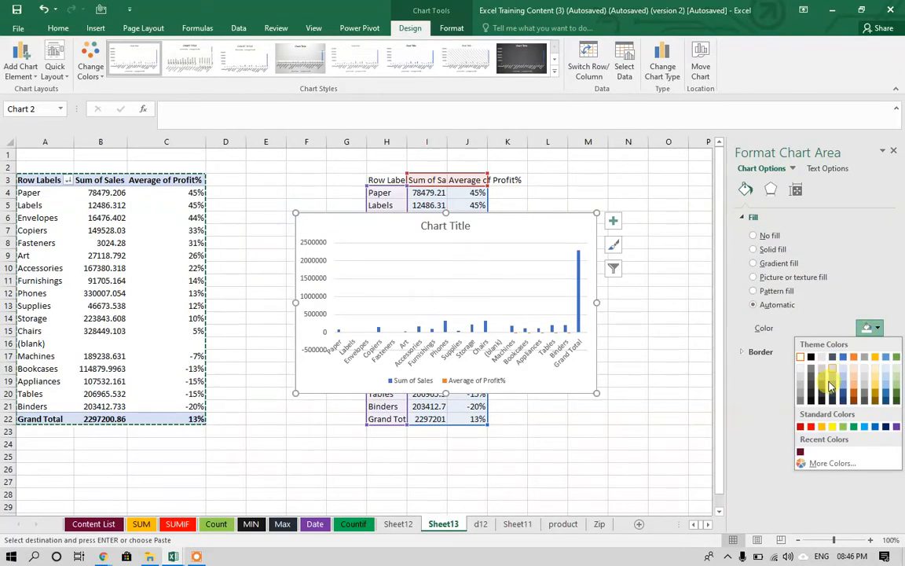
{"action": "left_click", "coordinate": [821, 426]}
Apply a 6 pt inset top bevel to the chart area and look at its size settings.
{"action": "left_click", "coordinate": [770, 189]}
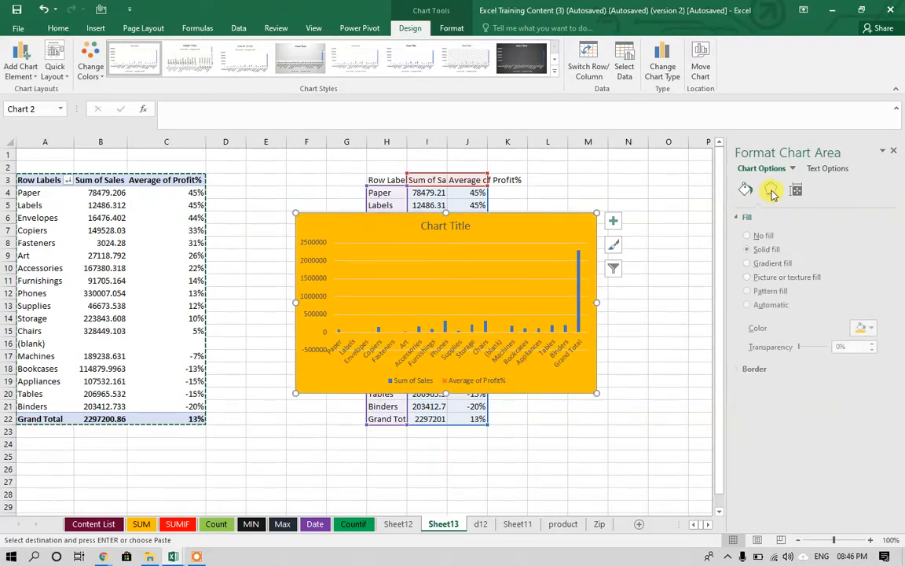
{"action": "left_click", "coordinate": [750, 266]}
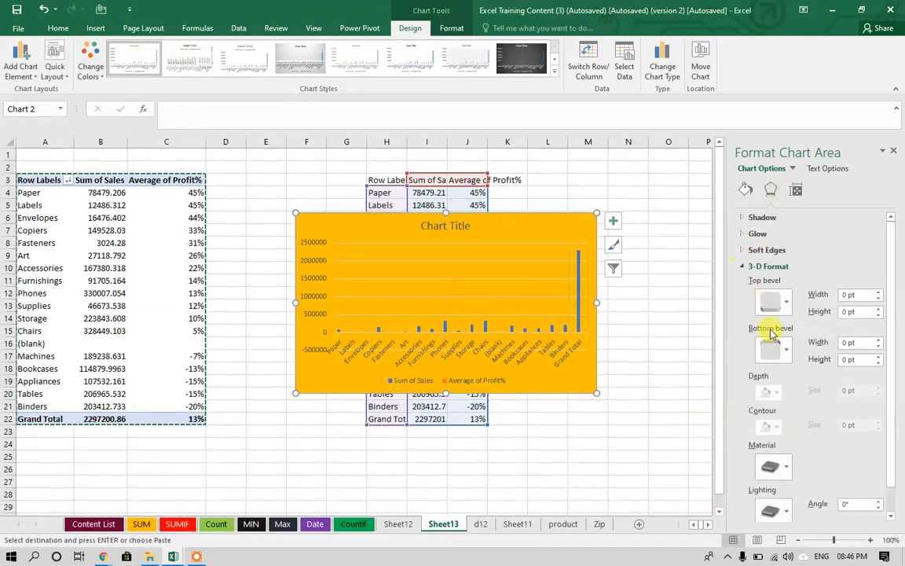
{"action": "left_click", "coordinate": [783, 304]}
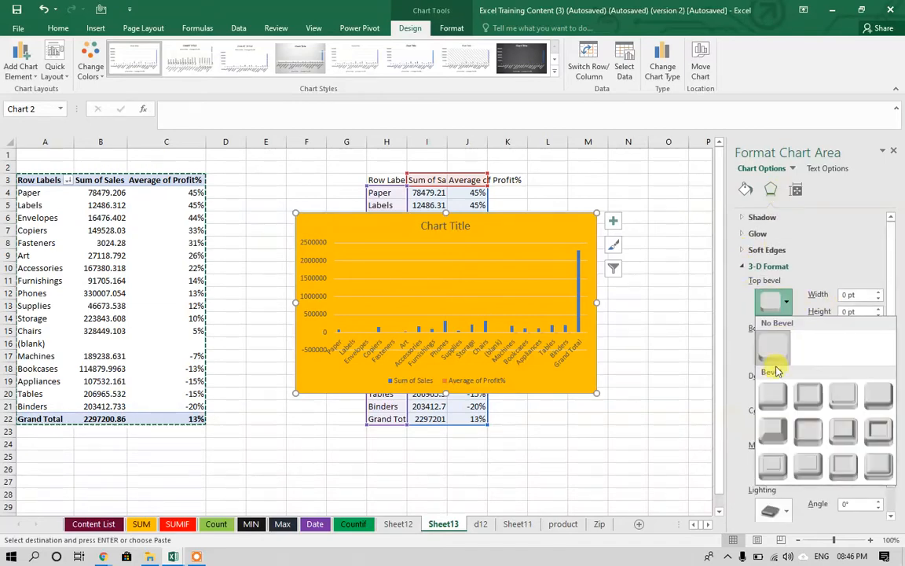
{"action": "left_click", "coordinate": [809, 397]}
{"action": "left_click", "coordinate": [799, 190]}
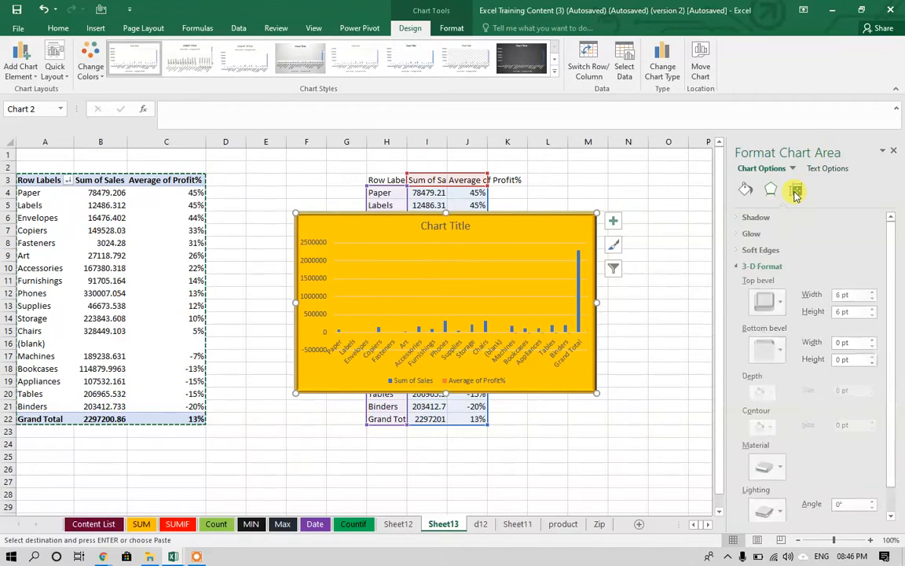
{"action": "left_click", "coordinate": [740, 217]}
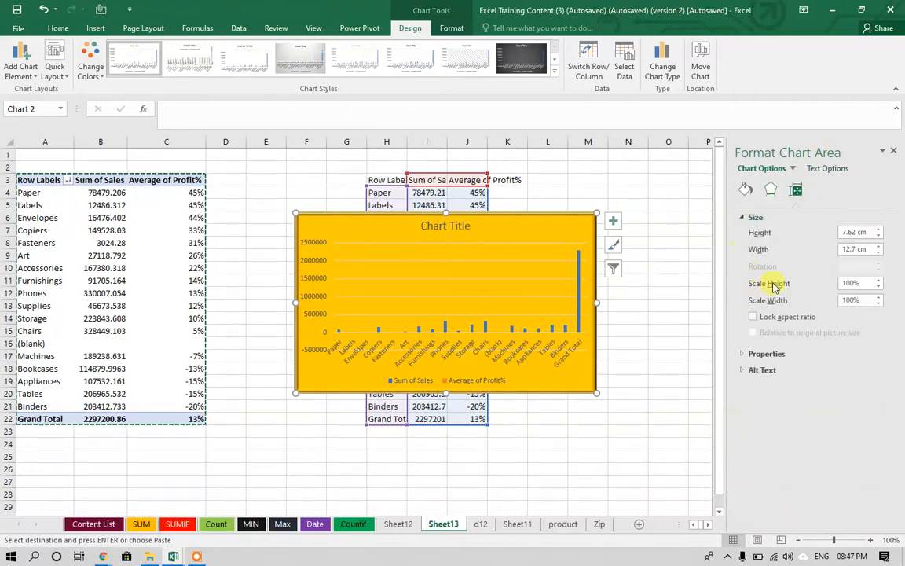
{"action": "left_click", "coordinate": [697, 402]}
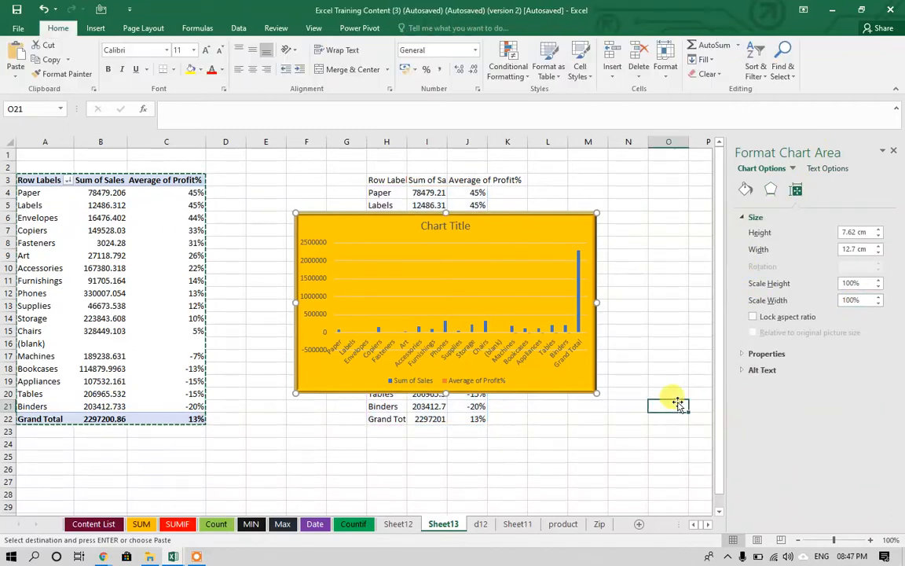
Enter 111111 as Paper's Average of Profit% in J4 and copy the General number format of I4 onto it.
{"action": "left_click", "coordinate": [481, 191]}
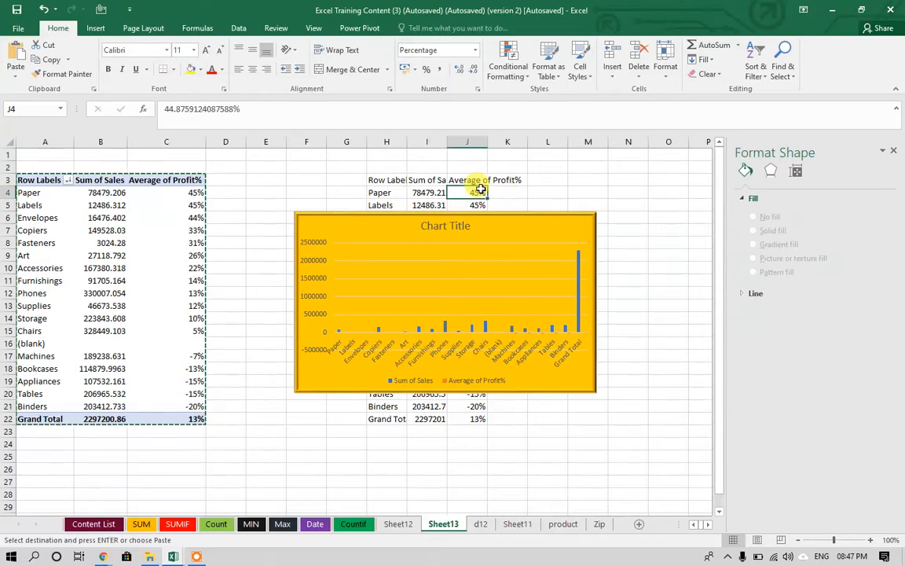
{"action": "type", "text": "111111"}
{"action": "key", "text": "Return"}
{"action": "key", "text": "Up"}
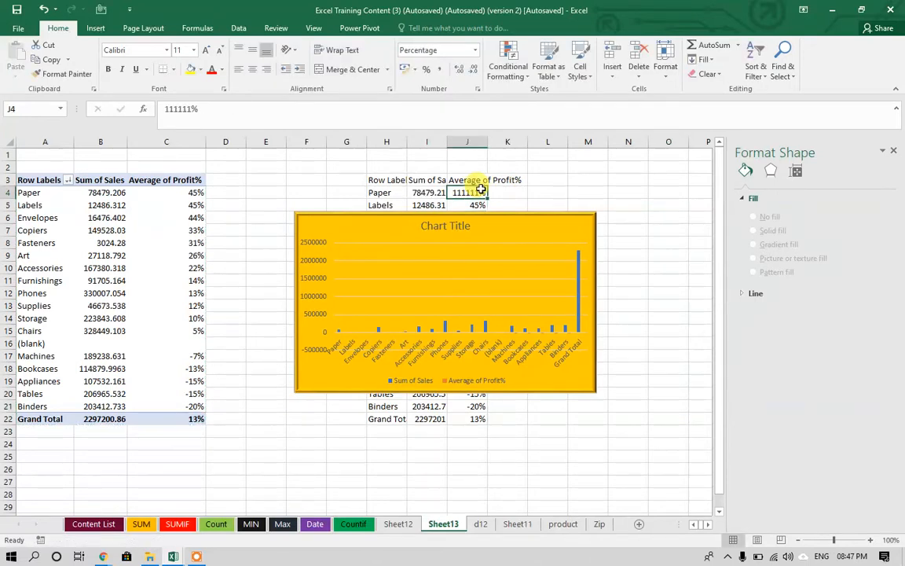
{"action": "key", "text": "Left"}
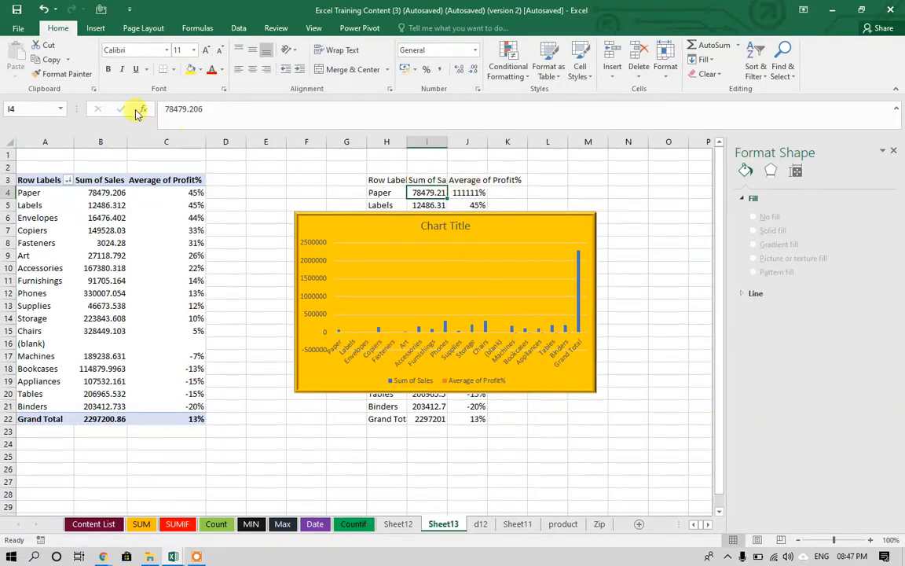
{"action": "left_click", "coordinate": [83, 74]}
{"action": "key", "text": "Right"}
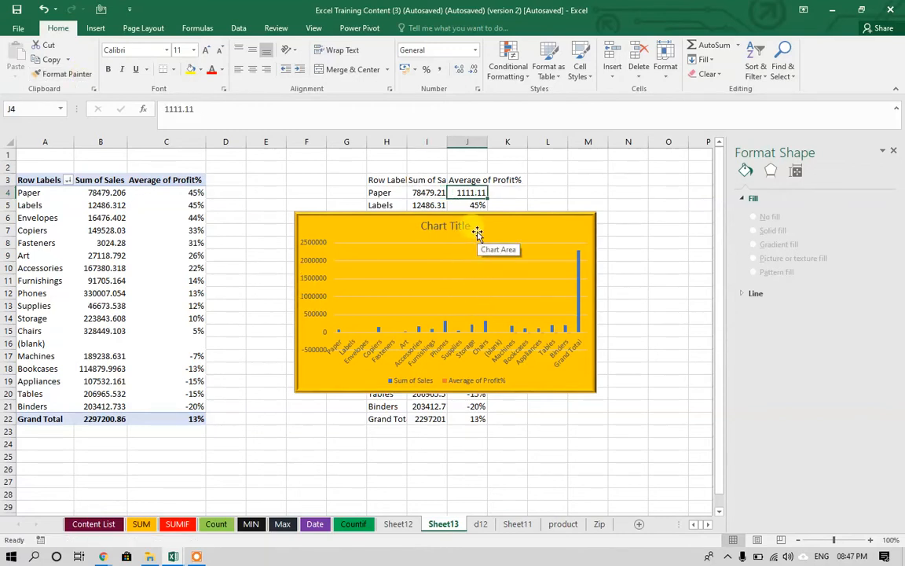
Set J4 to 22222222 so the Average of Profit% column can be selected, and plot that series on the secondary axis.
{"action": "type", "text": "22222222"}
{"action": "key", "text": "Return"}
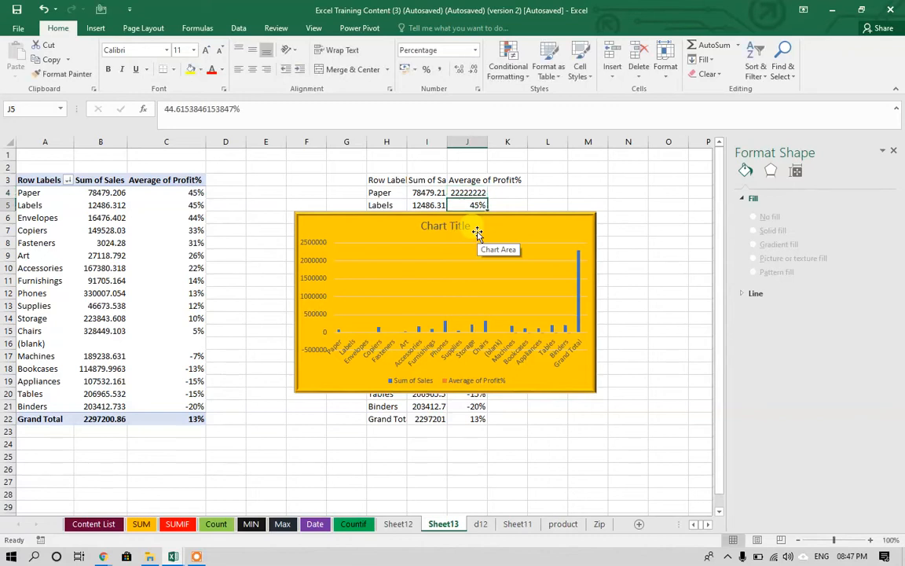
{"action": "key", "text": "Up"}
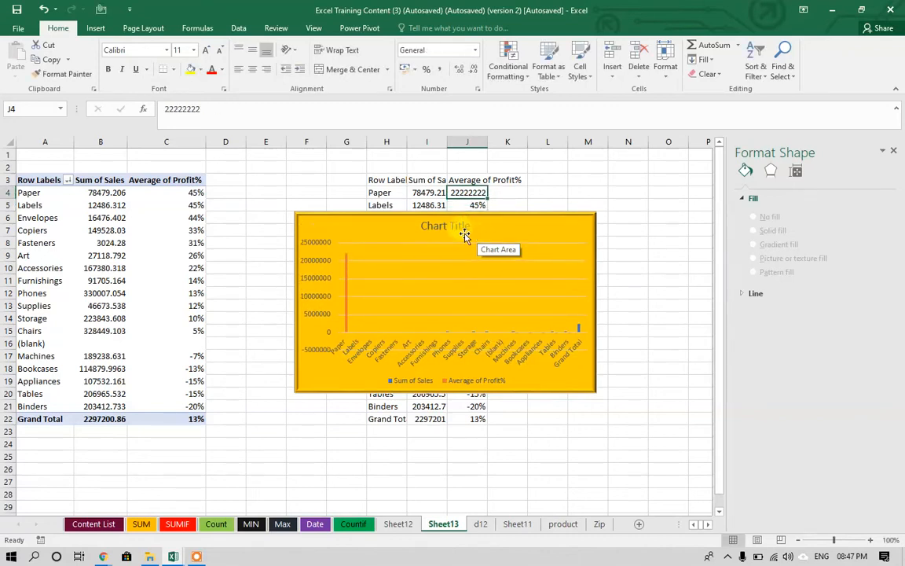
{"action": "left_click", "coordinate": [348, 311]}
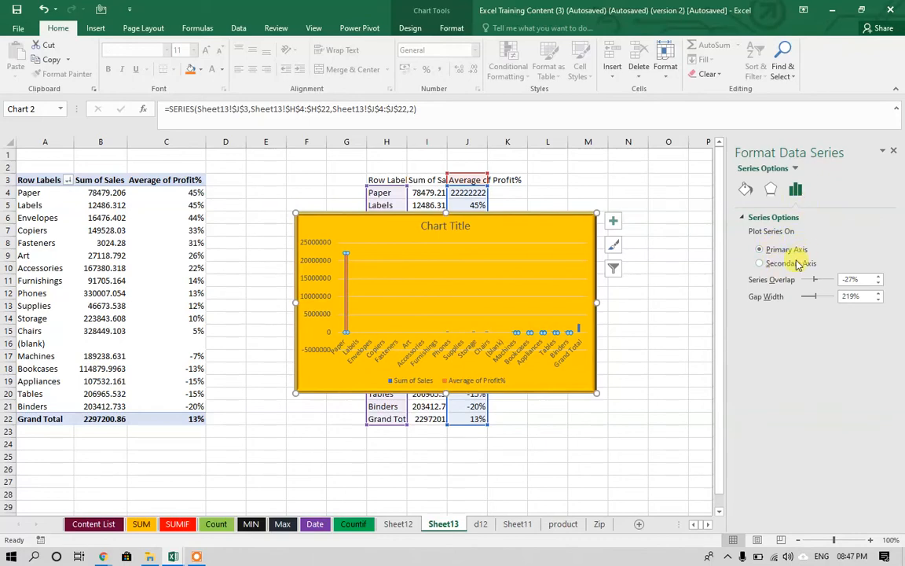
{"action": "left_click", "coordinate": [760, 265]}
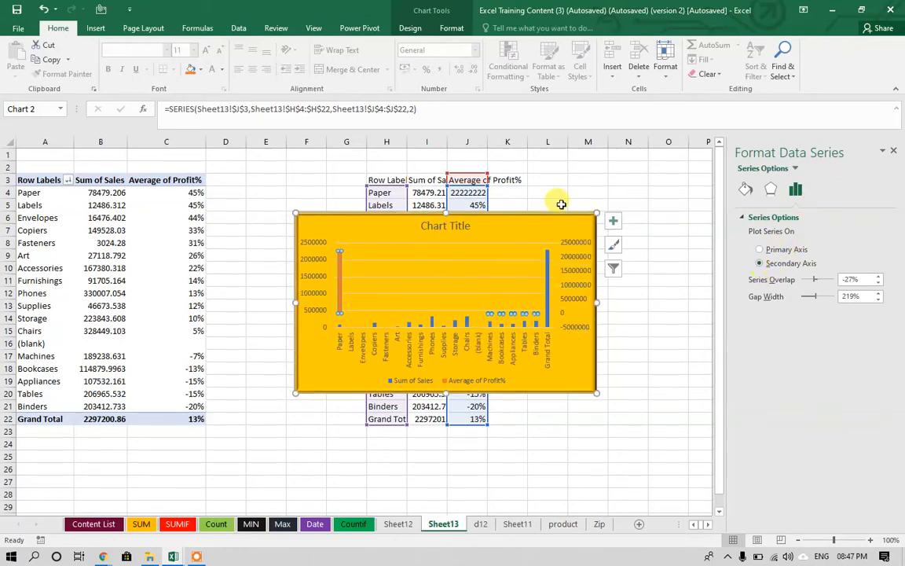
Check Paper's original Average of Profit% in the PivotTable and set J4 to 45.
{"action": "left_click", "coordinate": [464, 196]}
{"action": "left_click", "coordinate": [182, 192]}
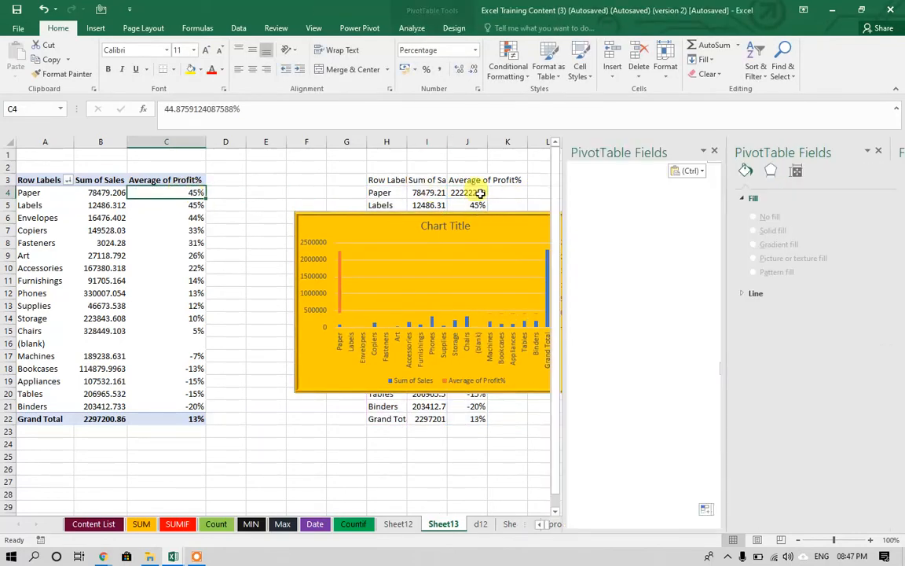
{"action": "left_click", "coordinate": [465, 192]}
{"action": "type", "text": "45"}
{"action": "key", "text": "Return"}
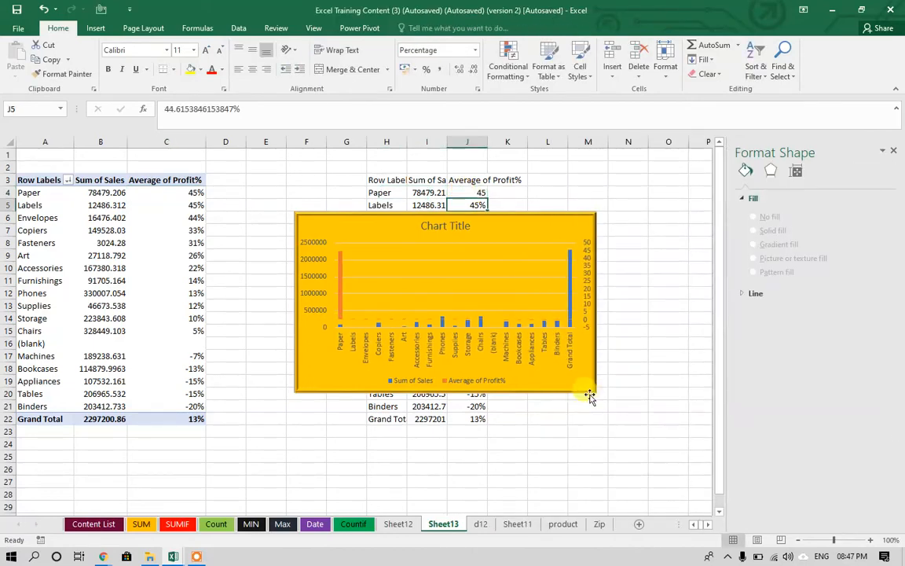
Move the chart over the PivotTable and try to enlarge it from its lower corner.
{"action": "left_click_drag", "start_coordinate": [583, 382], "coordinate": [396, 368]}
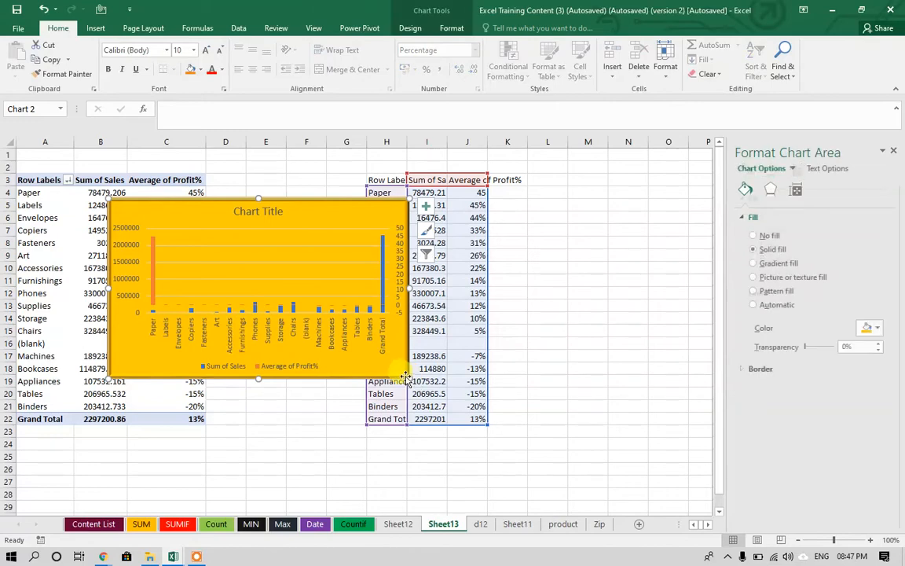
{"action": "left_click_drag", "start_coordinate": [408, 382], "coordinate": [618, 476]}
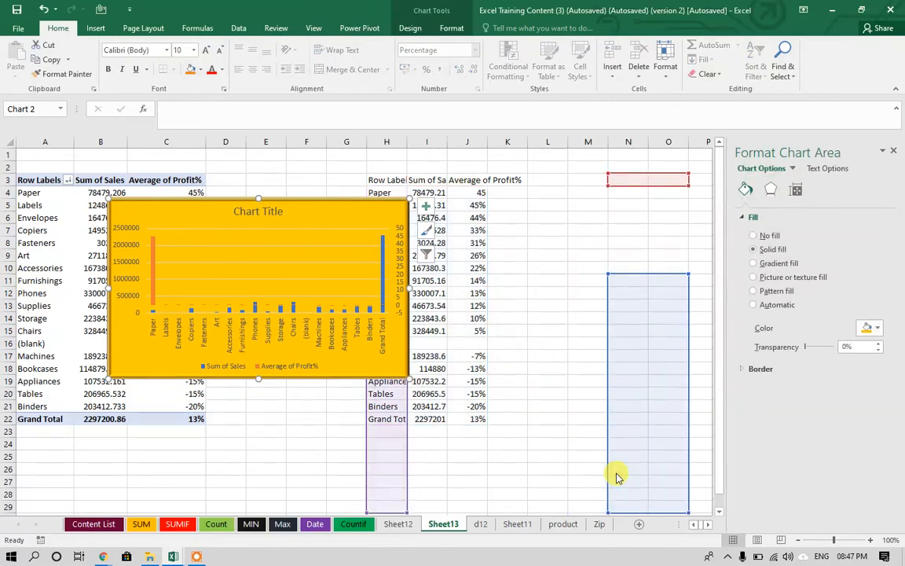
{"action": "left_click", "coordinate": [487, 305]}
{"action": "left_click", "coordinate": [474, 216]}
Copy the percentage format of J5 onto J4 and correct its value to 45%.
{"action": "left_click", "coordinate": [474, 205]}
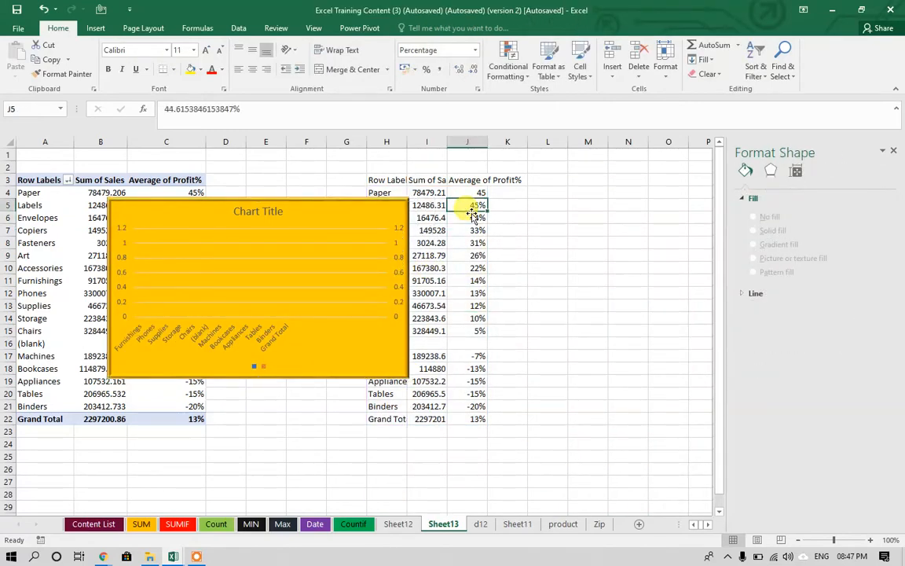
{"action": "left_click", "coordinate": [66, 74]}
{"action": "key", "text": "Up"}
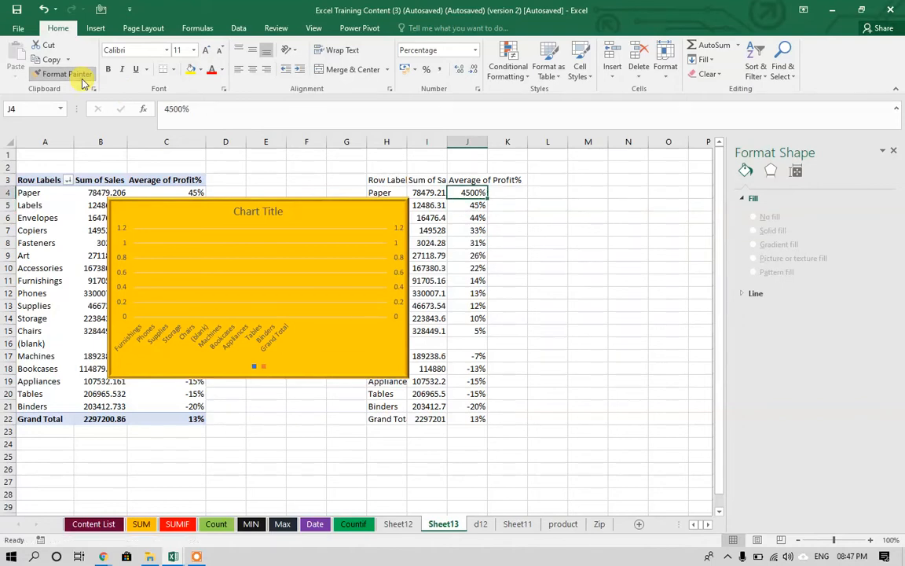
{"action": "key", "text": "Down"}
{"action": "key", "text": "Up"}
{"action": "key", "text": "F2"}
{"action": "key", "text": "BackSpace"}
{"action": "key", "text": "BackSpace"}
{"action": "key", "text": "BackSpace"}
{"action": "key", "text": "Return"}
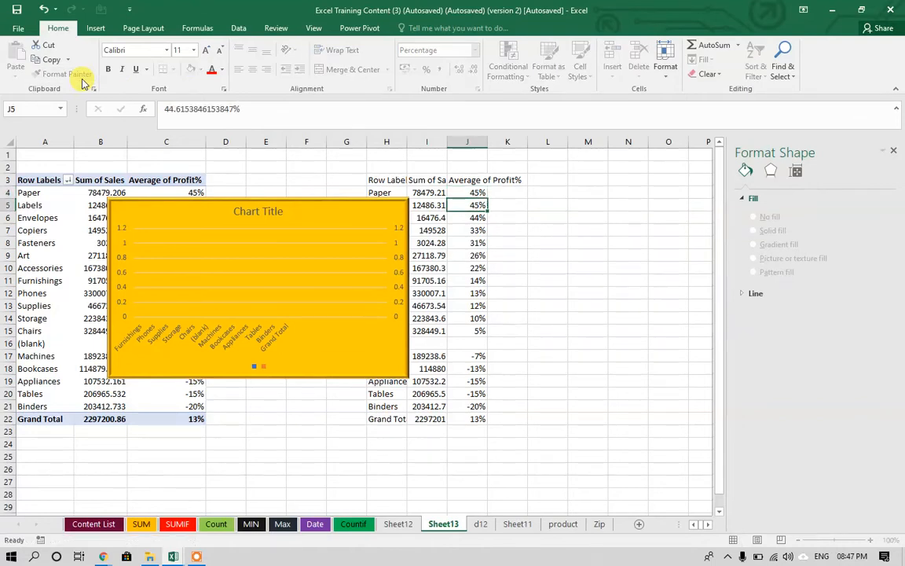
Delete the empty yellow chart that covers the PivotTable.
{"action": "key", "text": "Up"}
{"action": "left_click", "coordinate": [376, 348]}
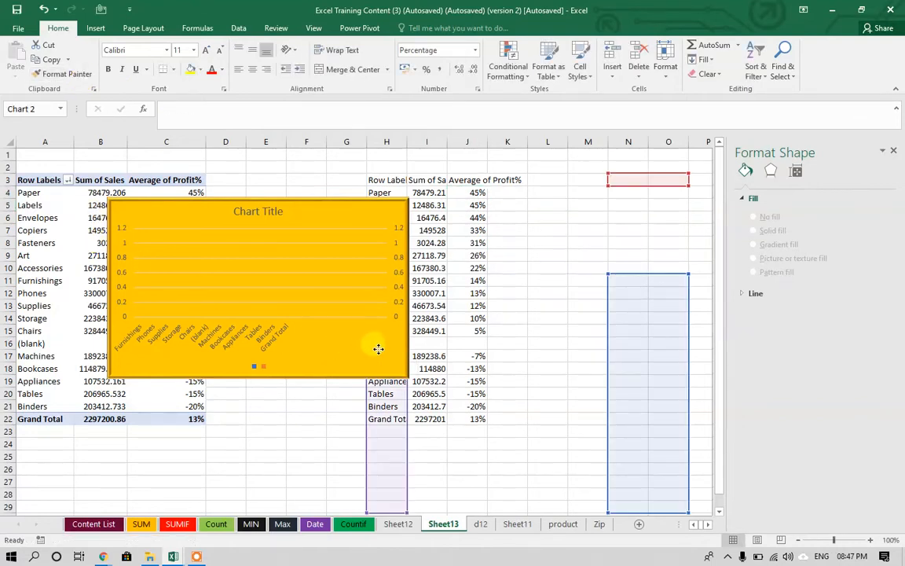
{"action": "left_click_drag", "start_coordinate": [375, 348], "coordinate": [415, 362]}
{"action": "key", "text": "Delete"}
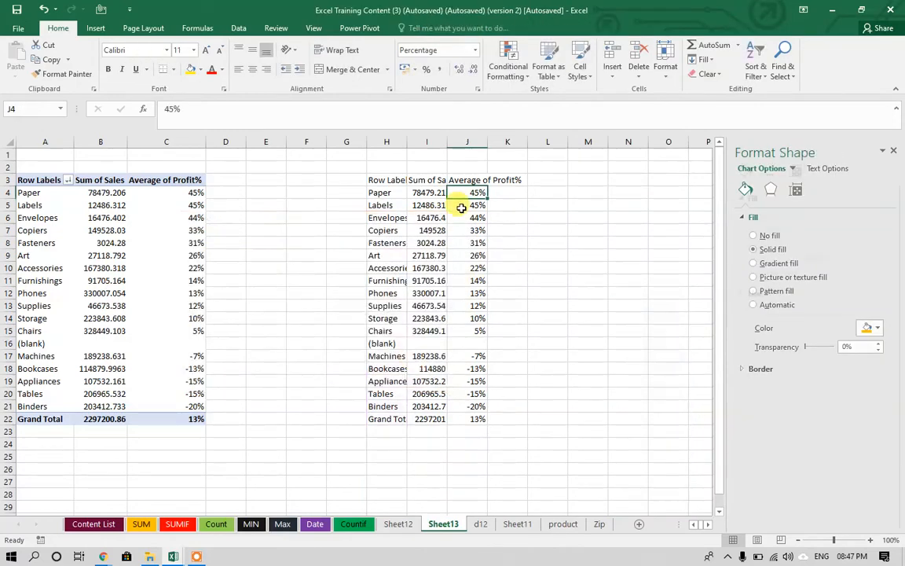
Insert a Sunburst chart from the pasted Row Labels and Sum of Sales values in H3:I22.
{"action": "left_click_drag", "start_coordinate": [393, 150], "coordinate": [471, 149]}
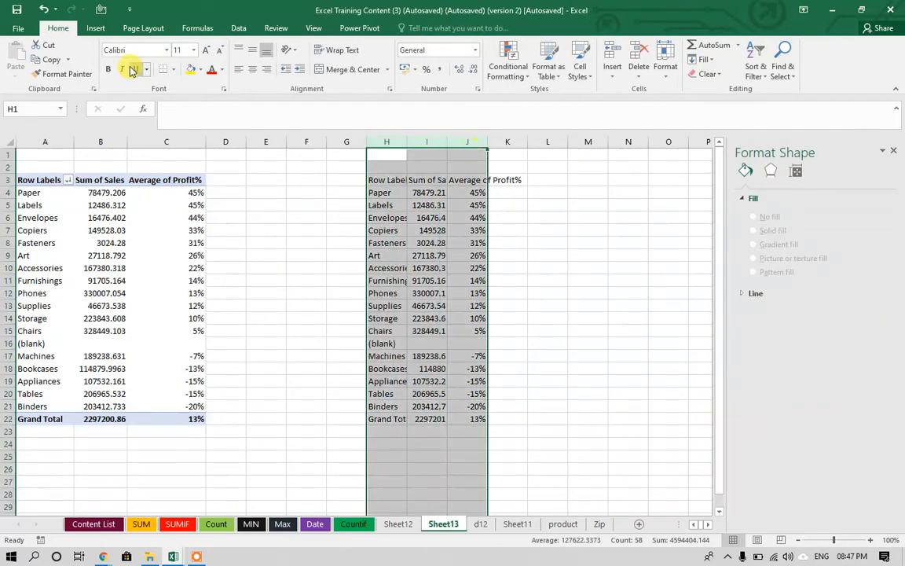
{"action": "left_click", "coordinate": [94, 29]}
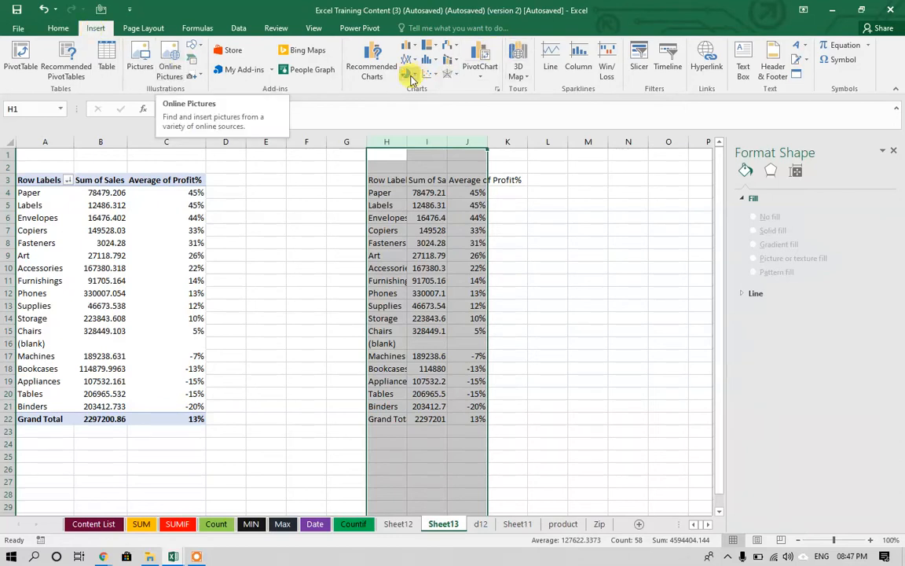
{"action": "left_click_drag", "start_coordinate": [389, 180], "coordinate": [439, 412]}
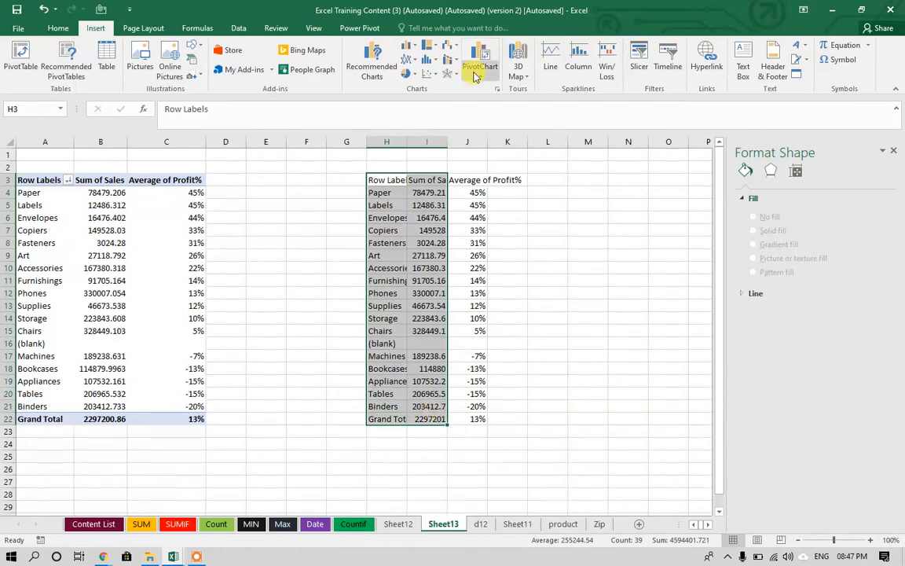
{"action": "left_click", "coordinate": [428, 46]}
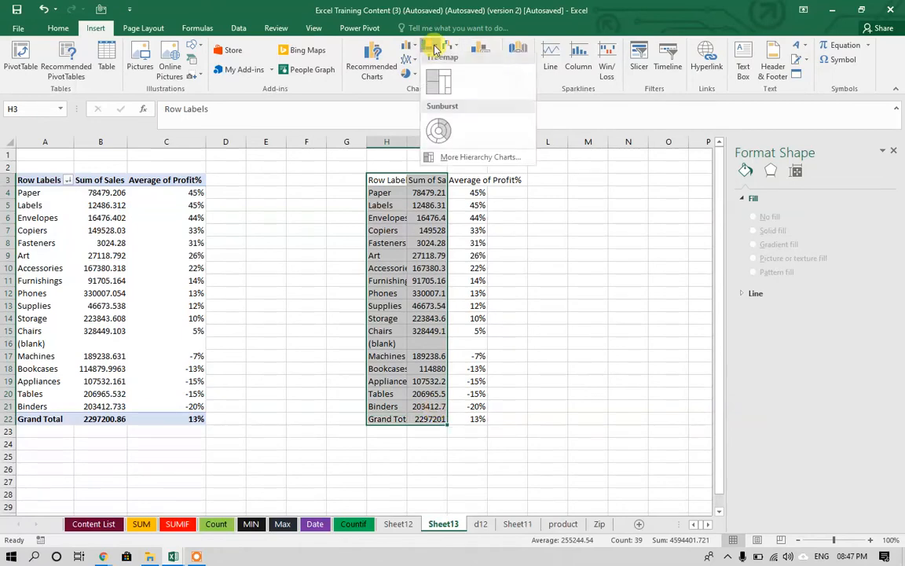
{"action": "left_click", "coordinate": [438, 135]}
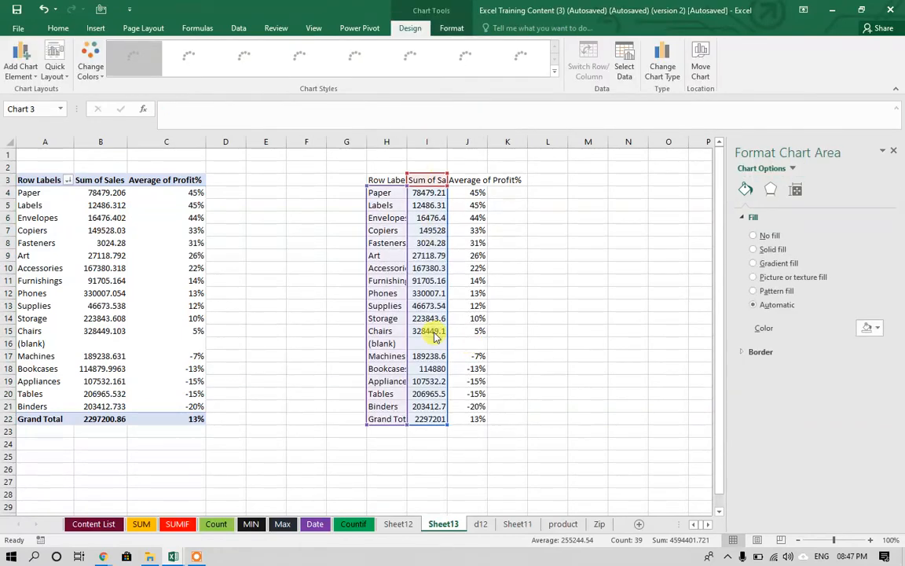
Apply the dark-background style to the sunburst chart and enlarge it to reach about column N and row 25.
{"action": "left_click", "coordinate": [462, 65]}
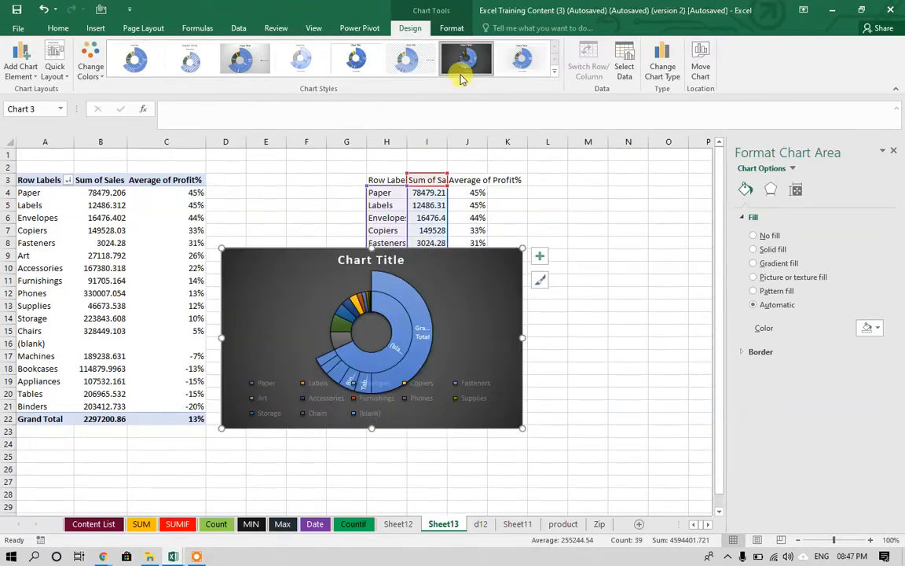
{"action": "left_click_drag", "start_coordinate": [519, 424], "coordinate": [638, 461]}
{"action": "left_click_drag", "start_coordinate": [224, 250], "coordinate": [118, 141]}
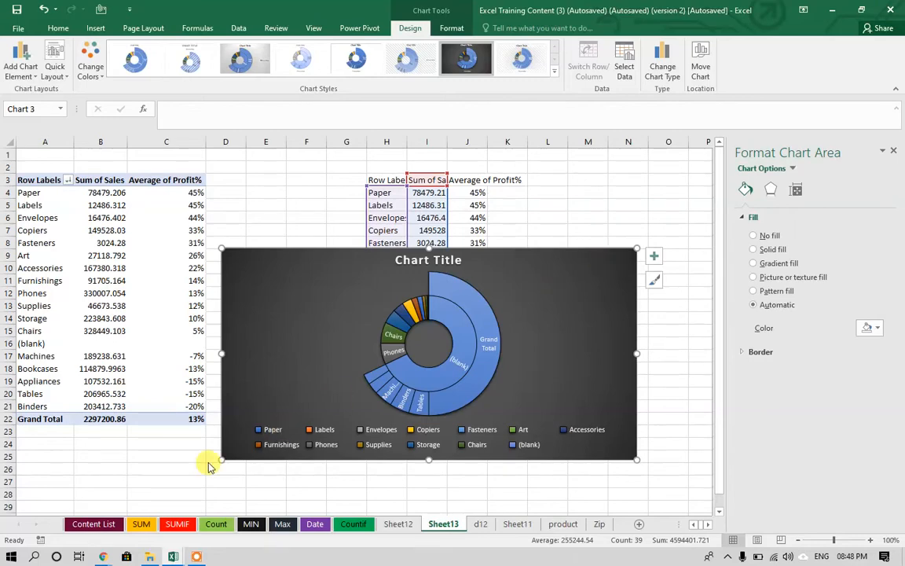
Switch to the Google Meet session in Chrome to check the presentation and its participants.
{"action": "left_click", "coordinate": [104, 554]}
{"action": "left_click", "coordinate": [86, 528]}
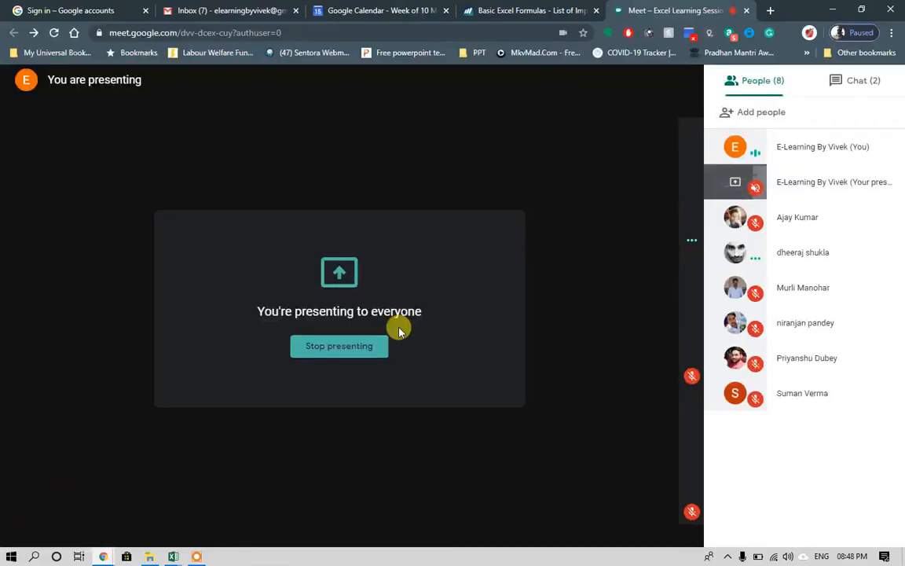